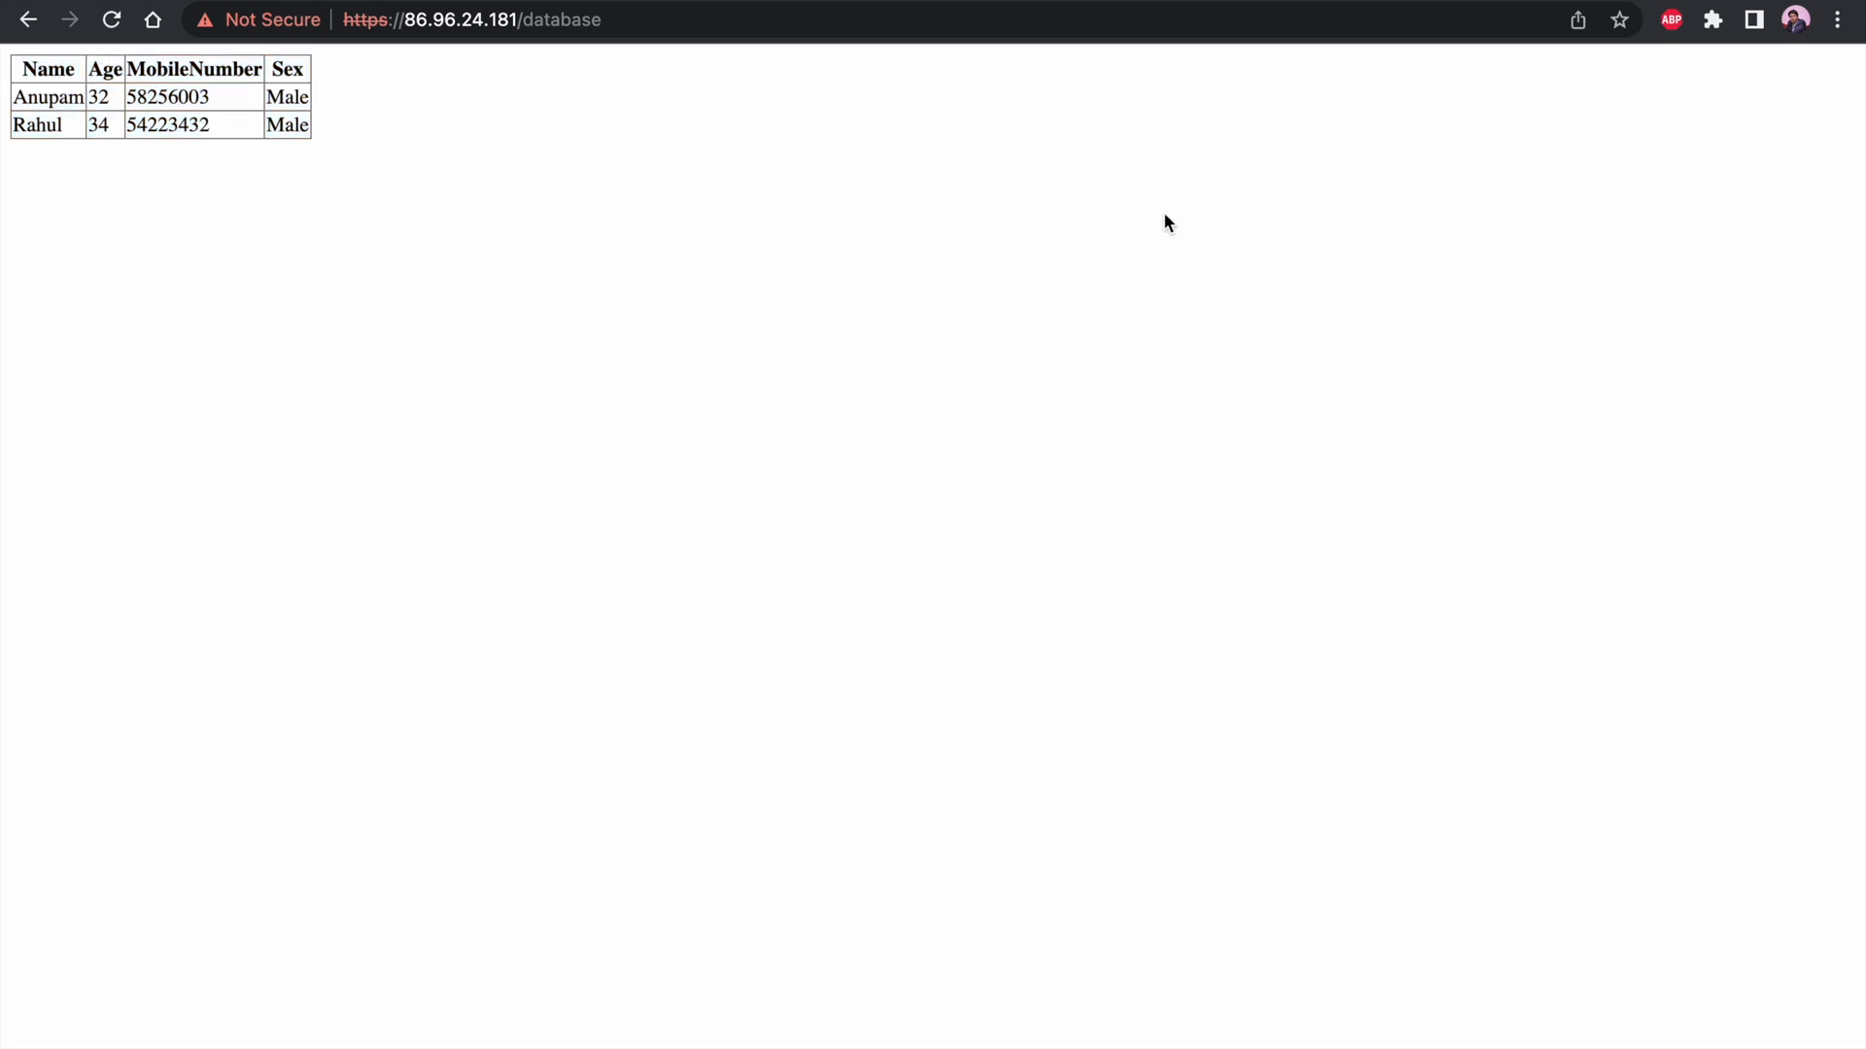
Switch from the database web page to the dc-rhel-01 terminal session and clear its screen
scroll(440, 528, "left", 2)
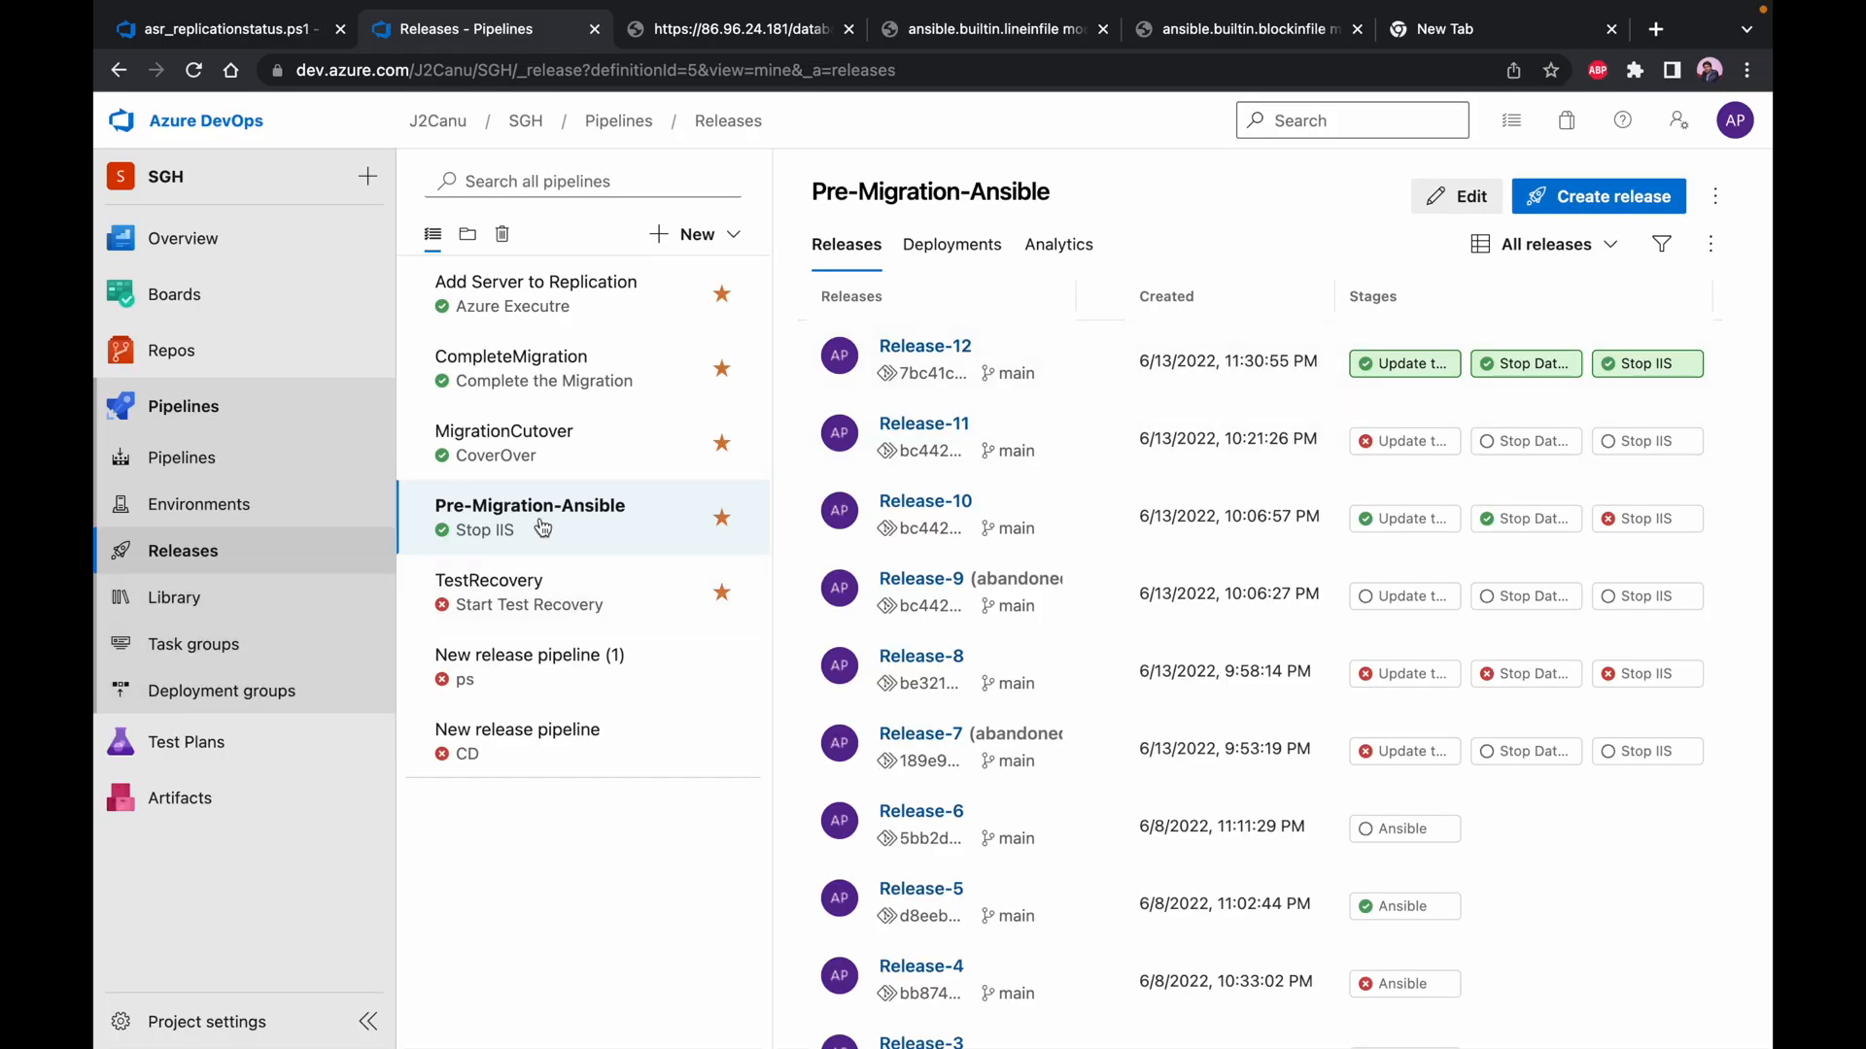
scroll(542, 527, "right", 3)
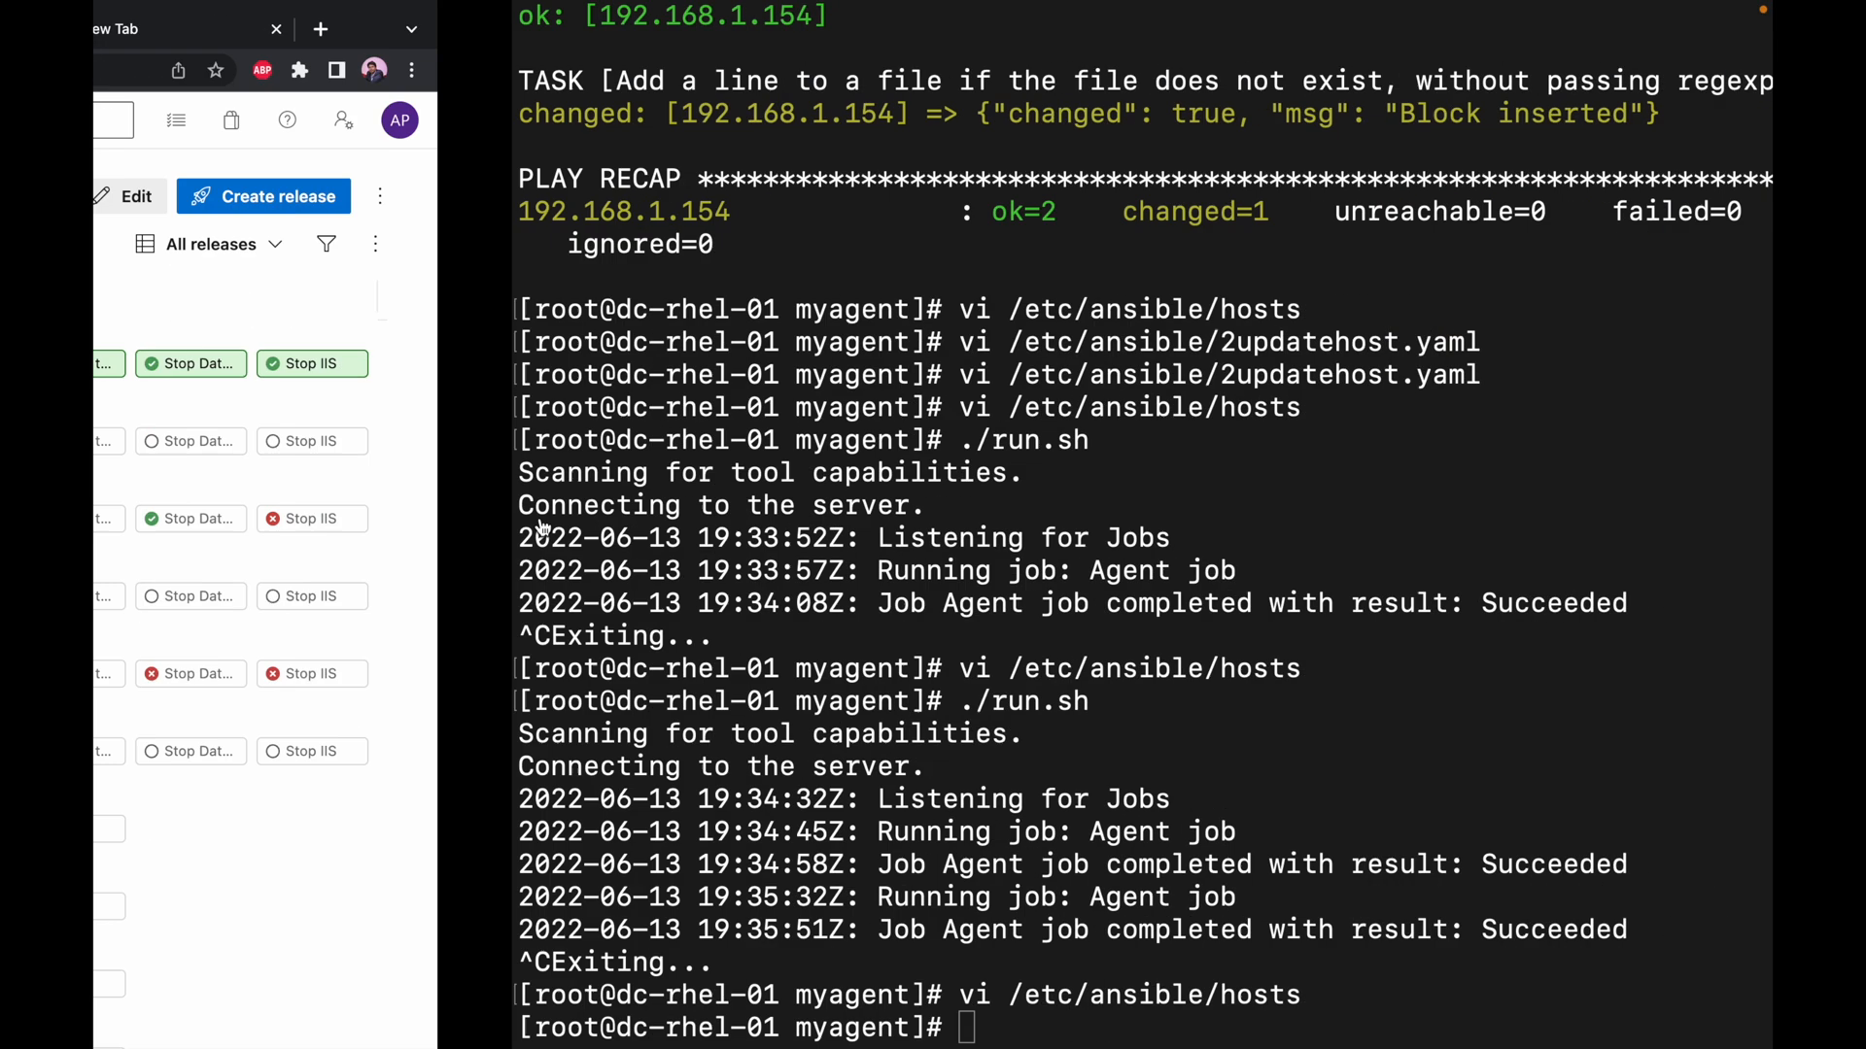
type("clear")
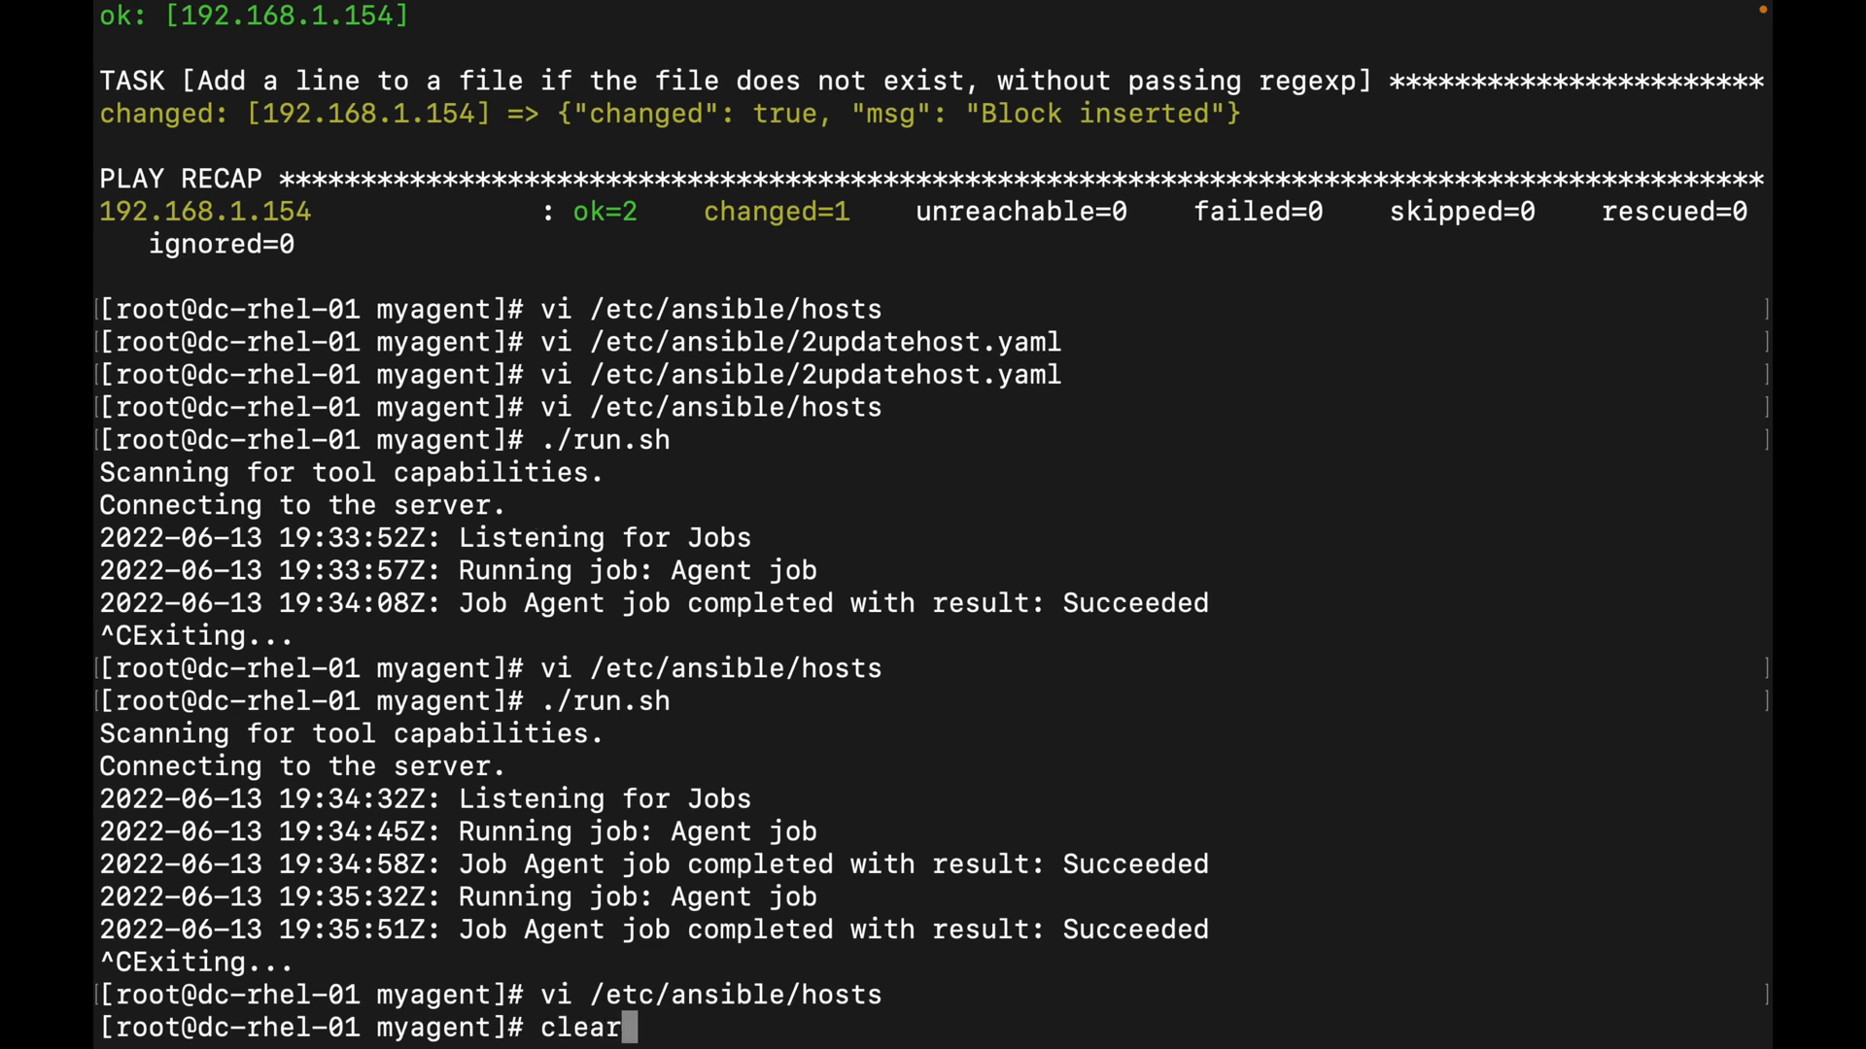
key("Return")
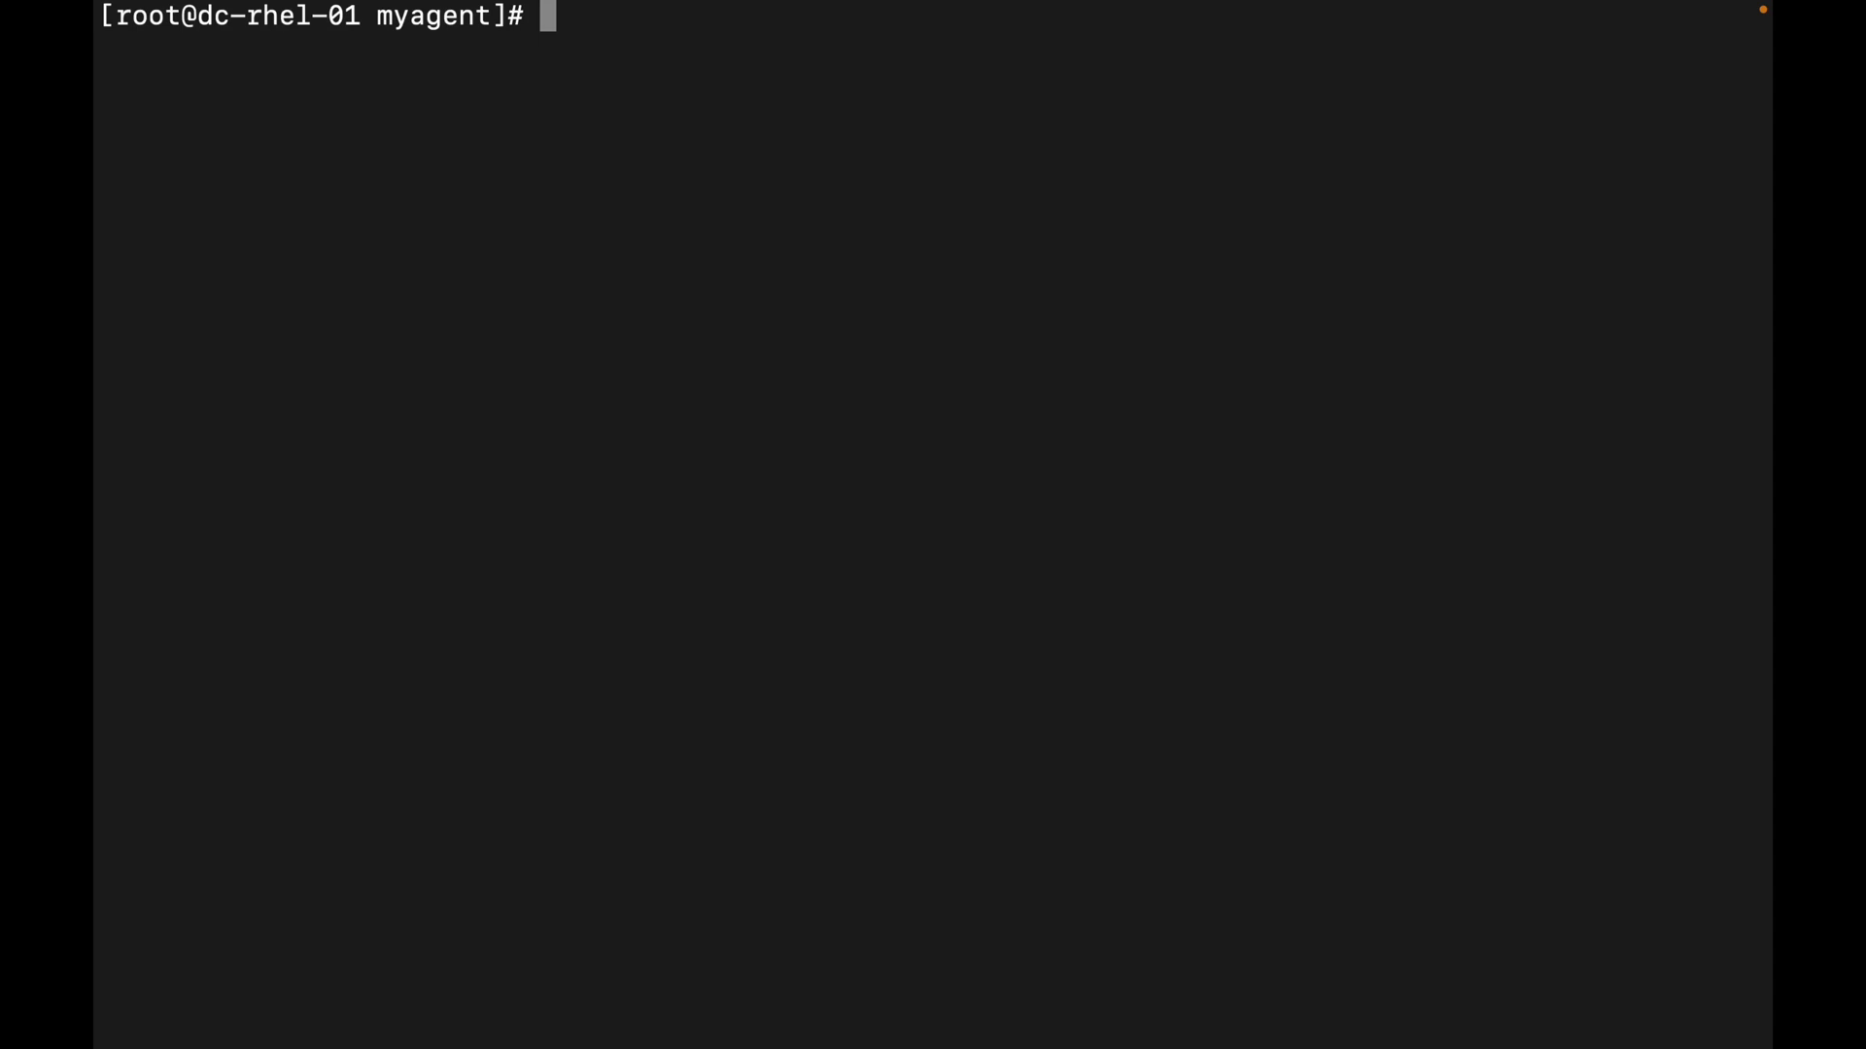
Return to Azure DevOps and open the list of agents in the Default agent pool of the SGH project settings
key("ctrl+Left")
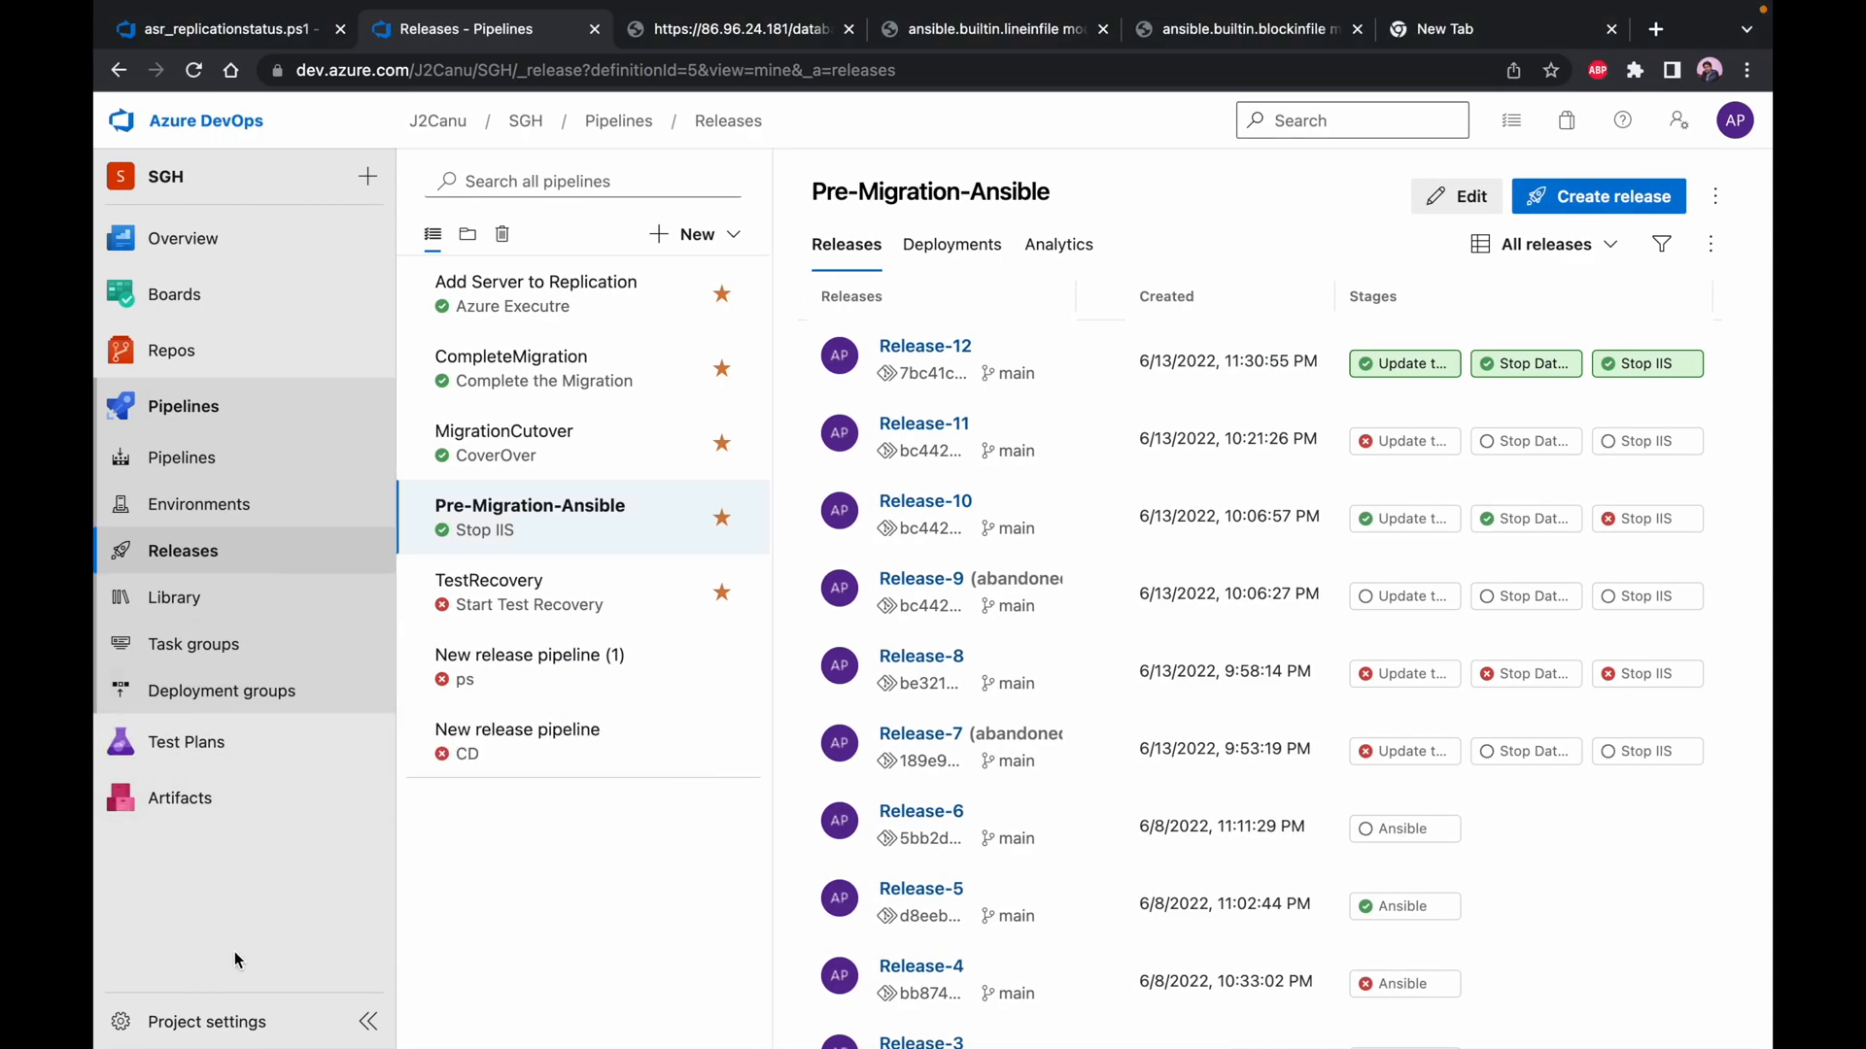
left_click(194, 1021)
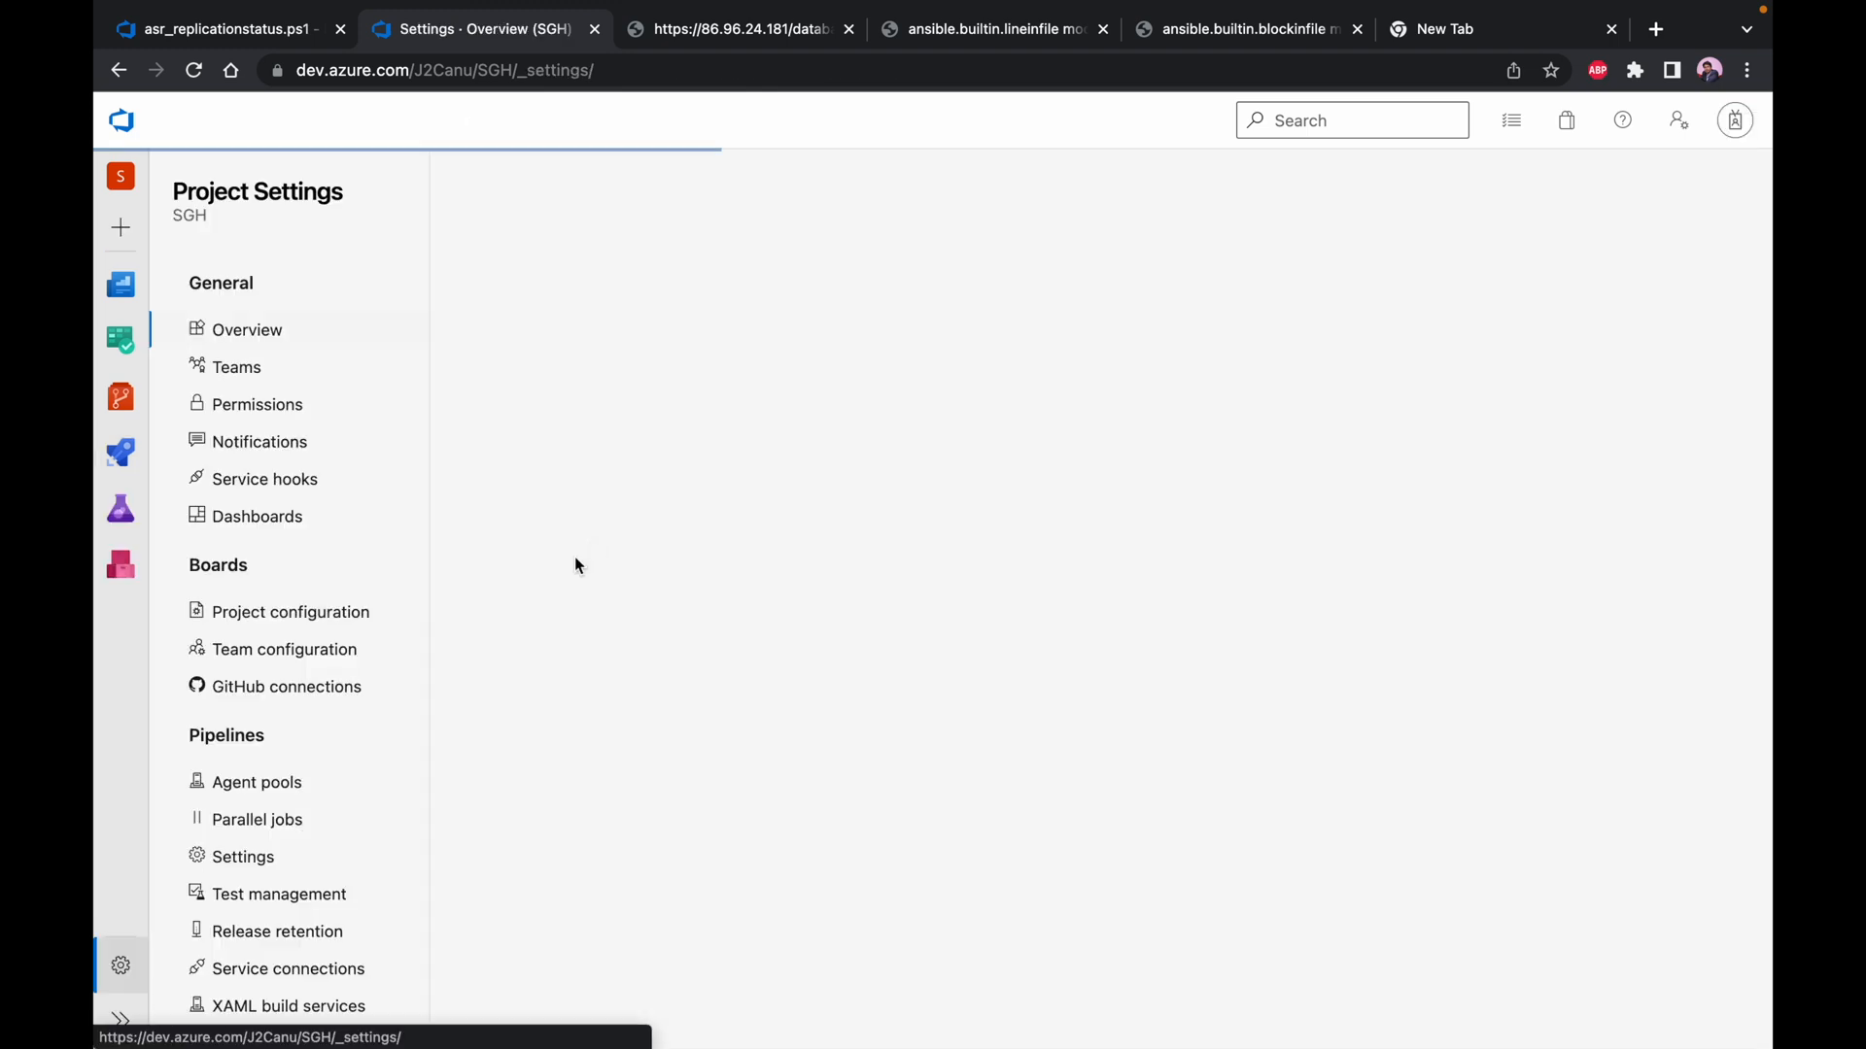
left_click(245, 783)
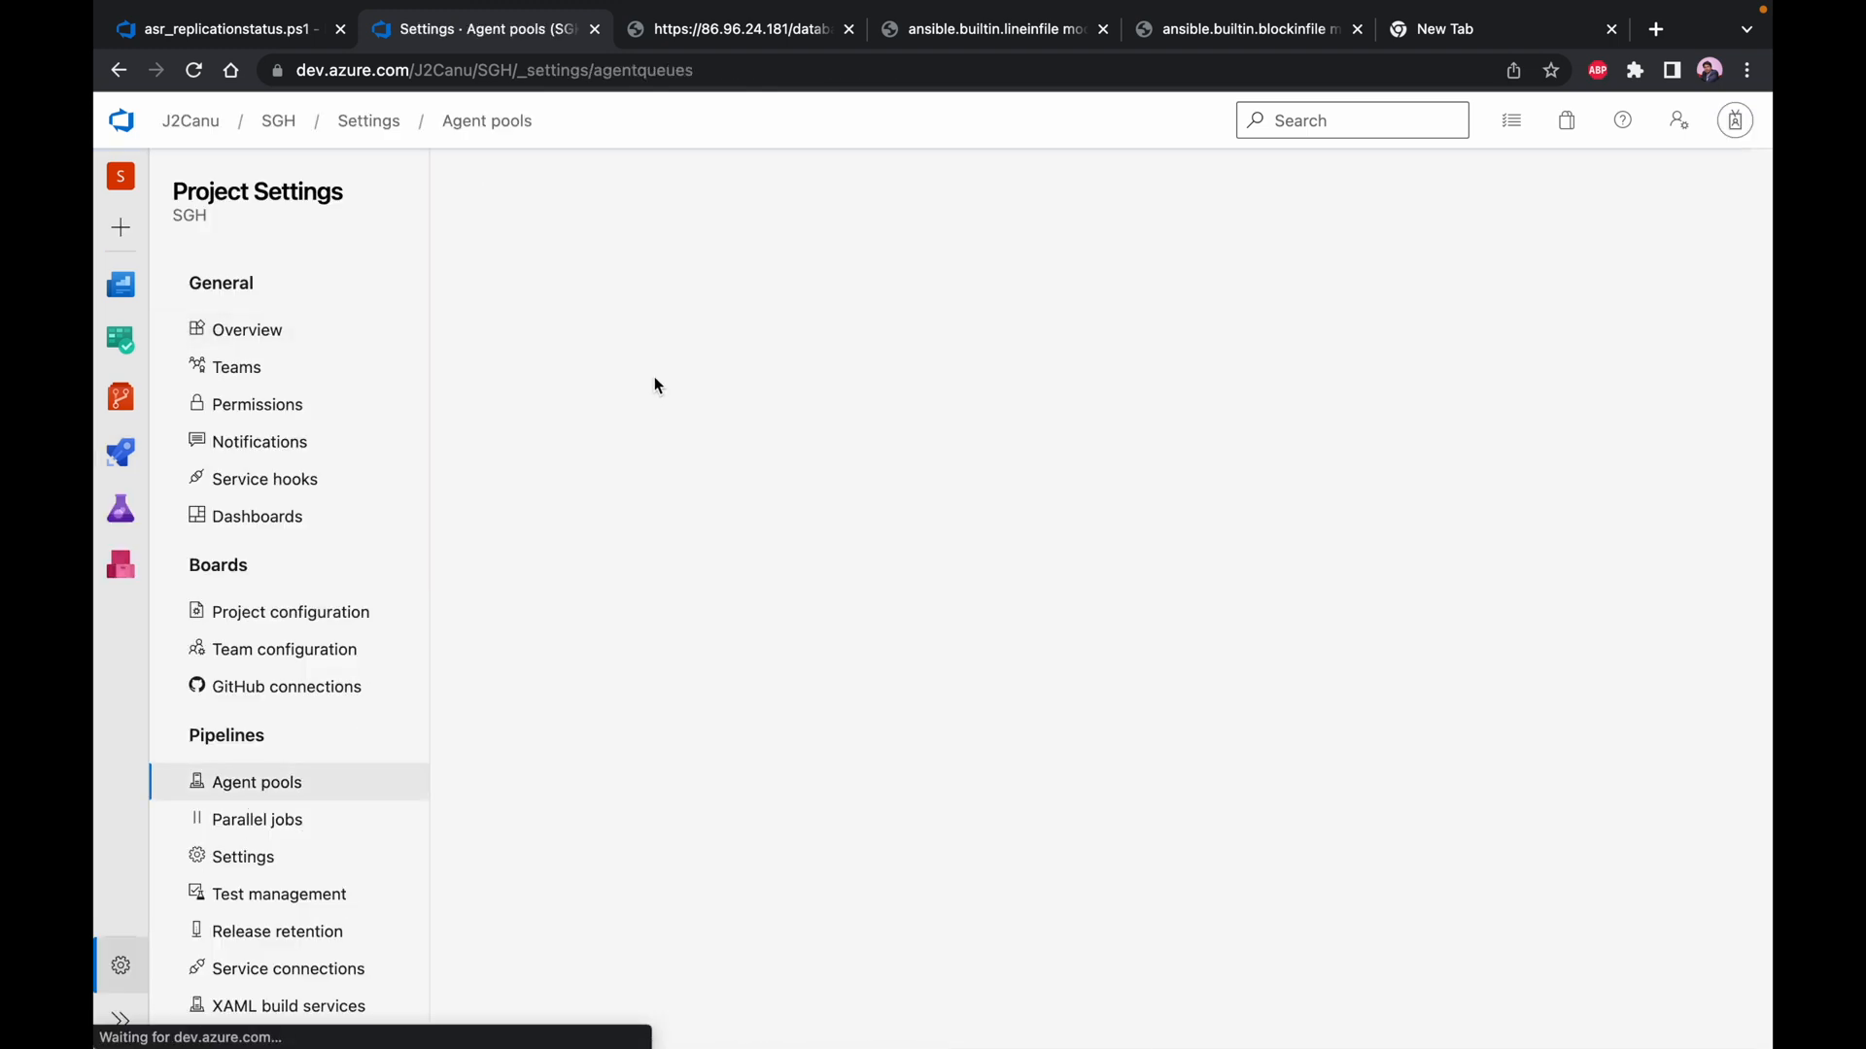
left_click(617, 386)
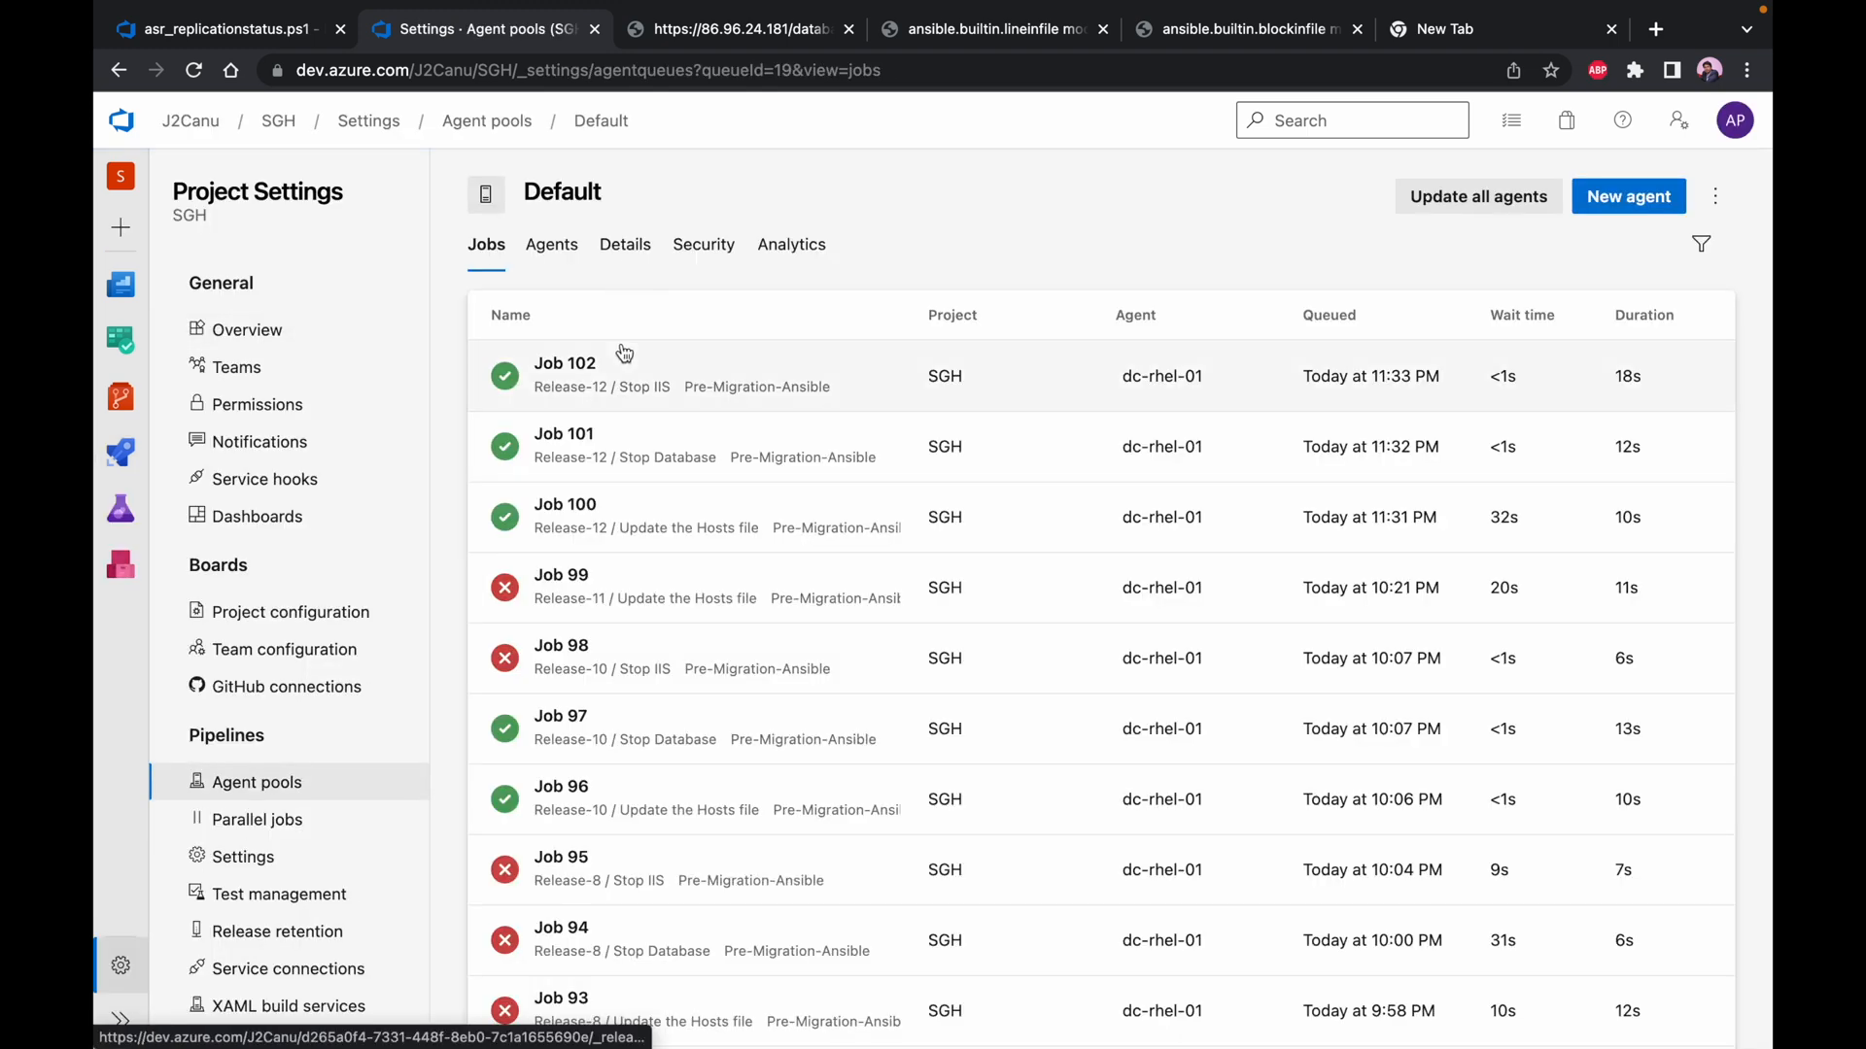
left_click(575, 261)
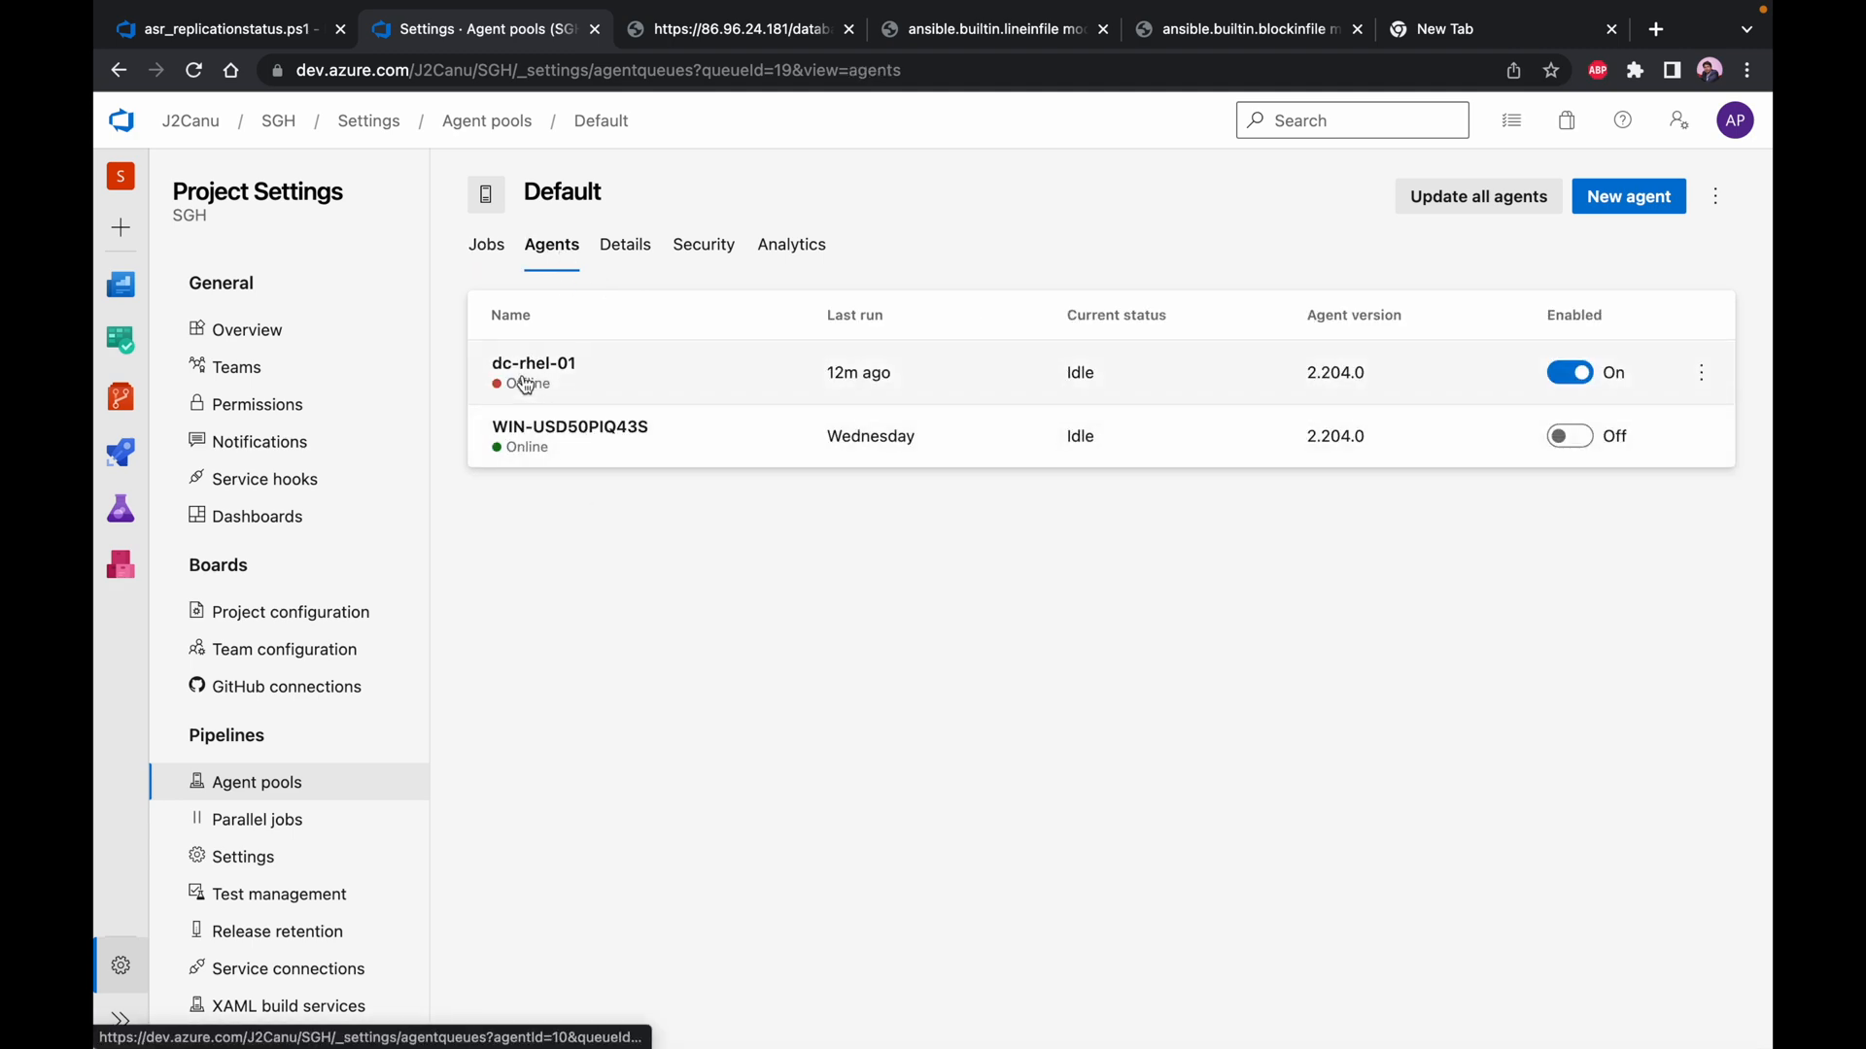
Switch to the dc-rhel-01 terminal and start the pipeline agent with ./run.sh from the myagent folder
key("ctrl+Right")
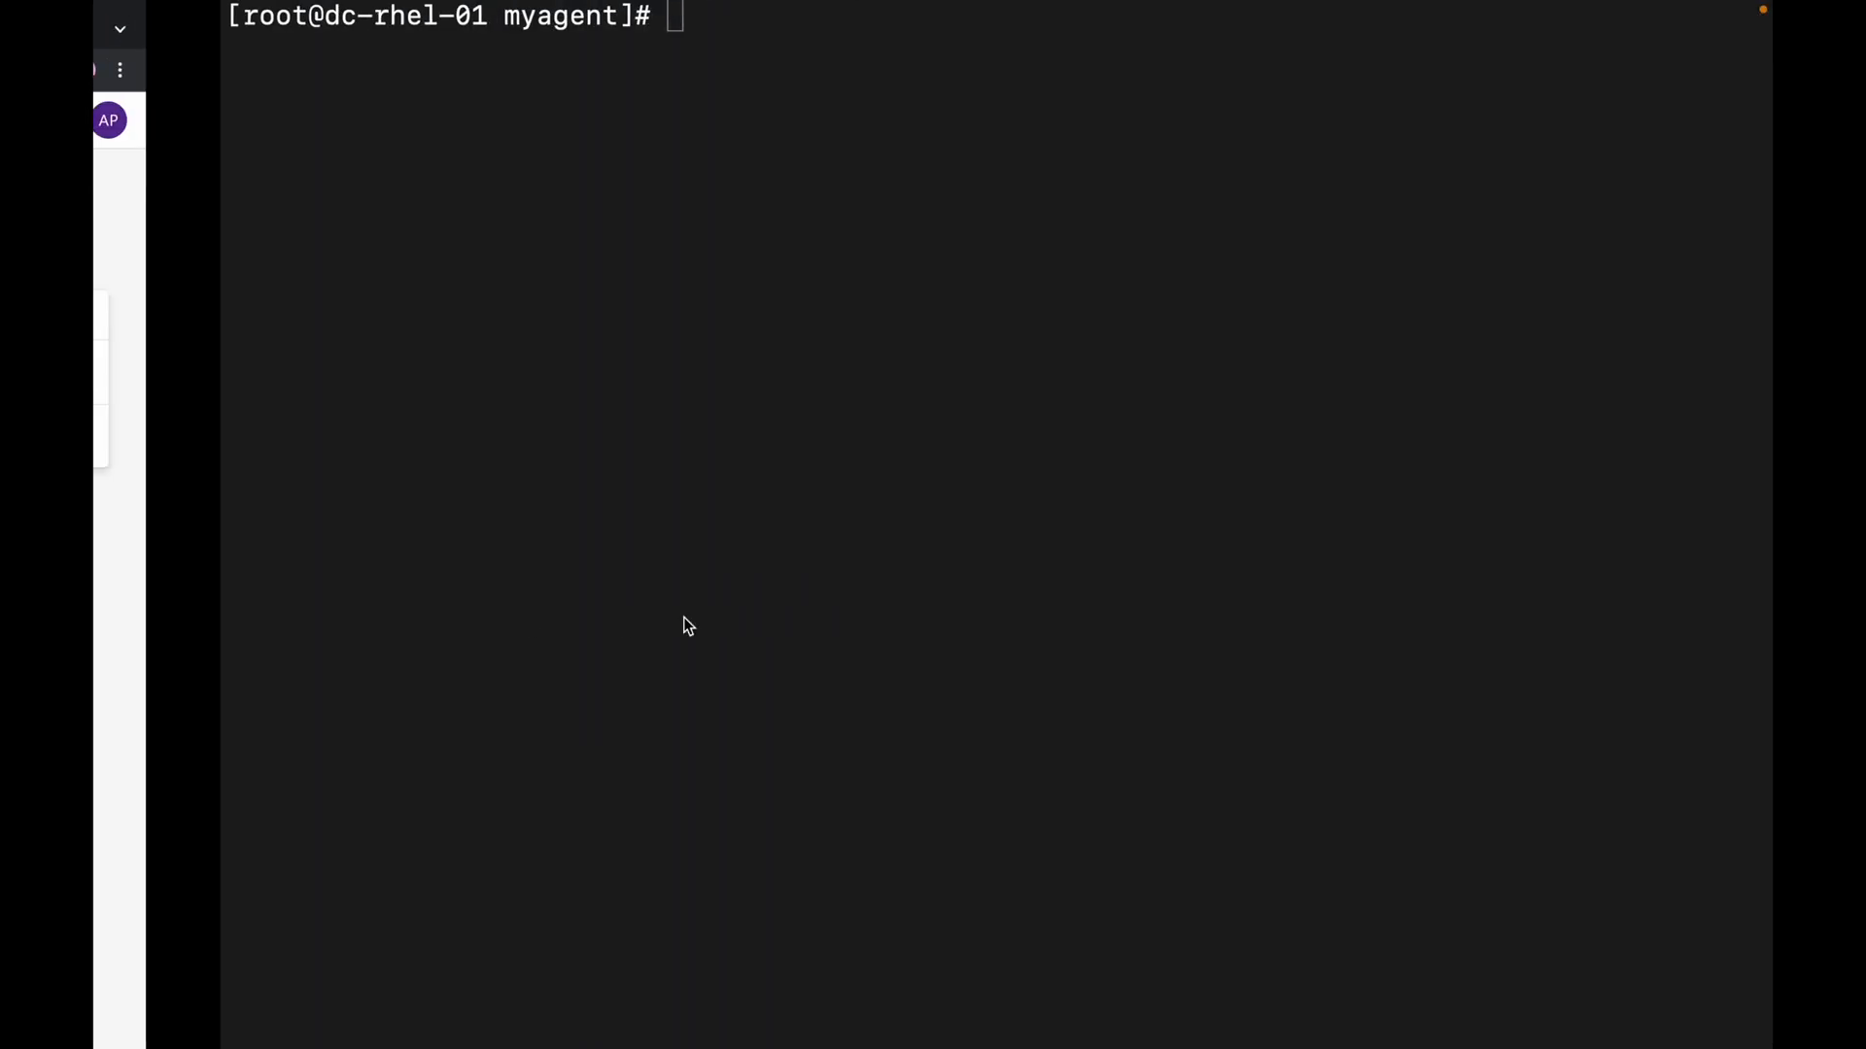
type("clear")
key("Up")
key("Up")
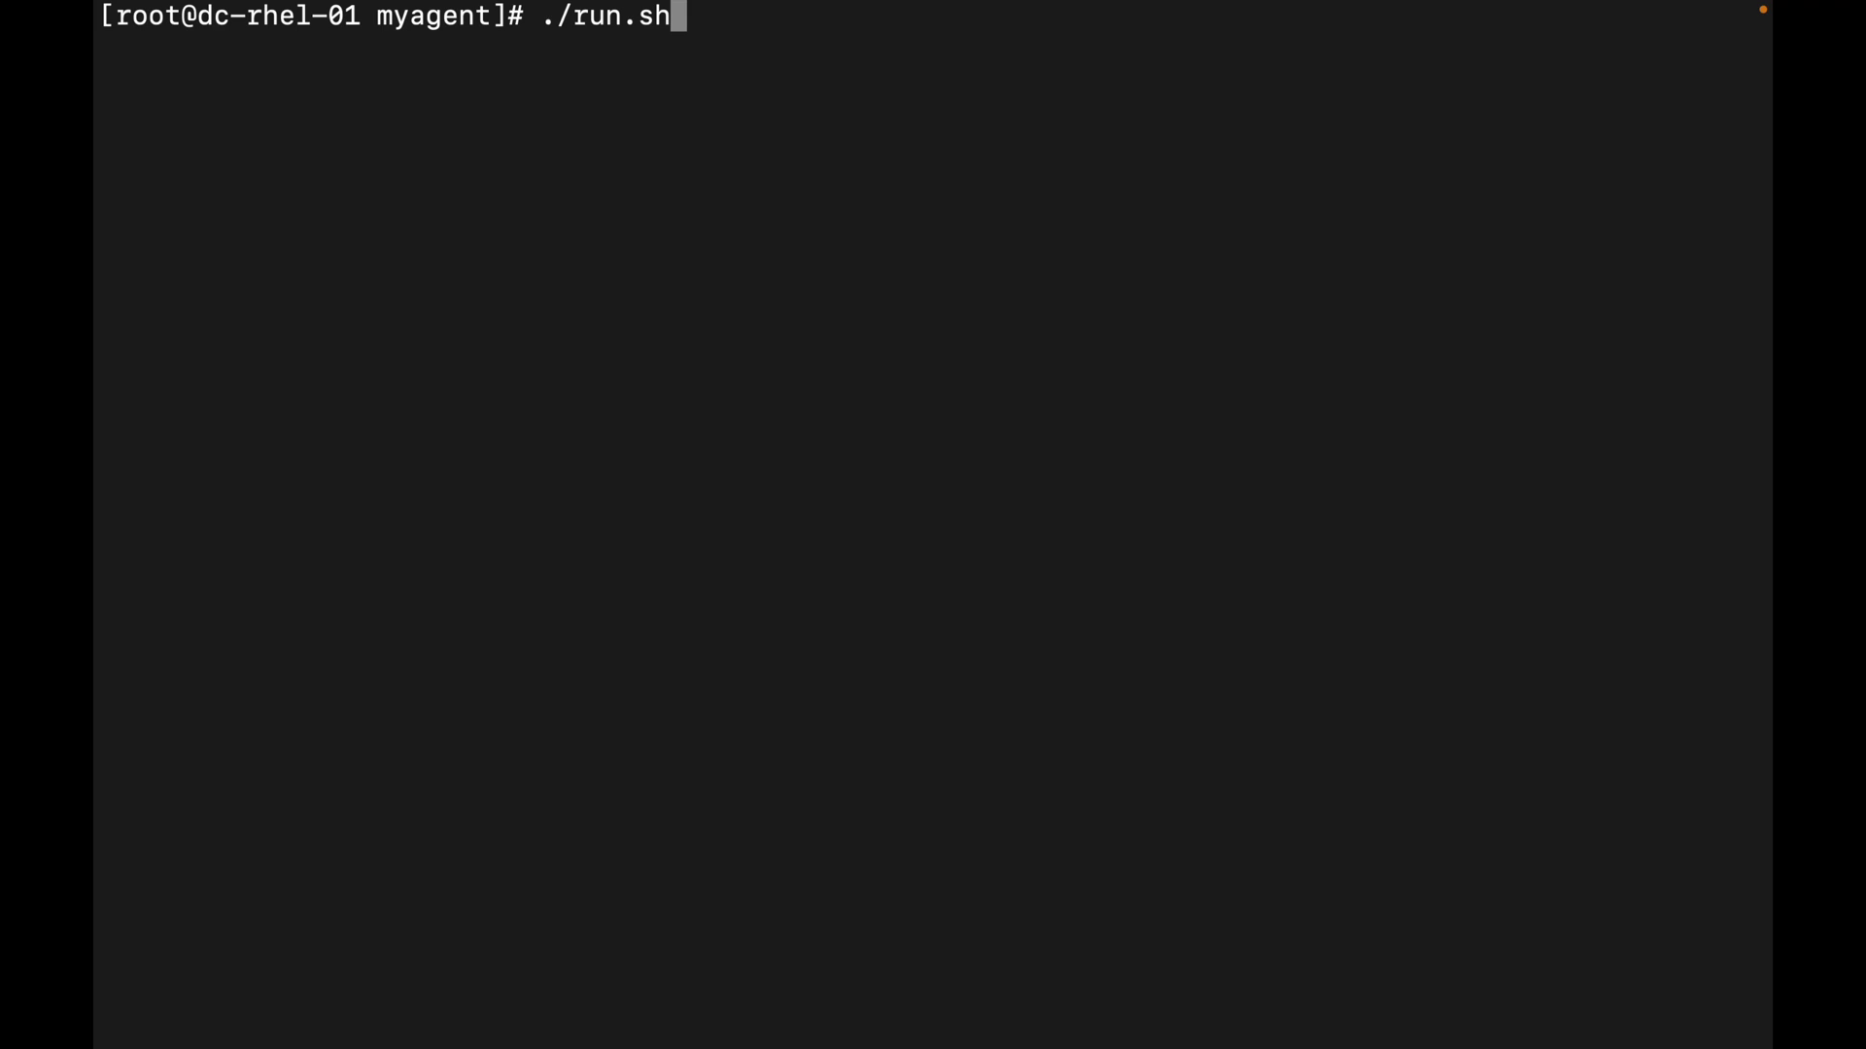
key("Return")
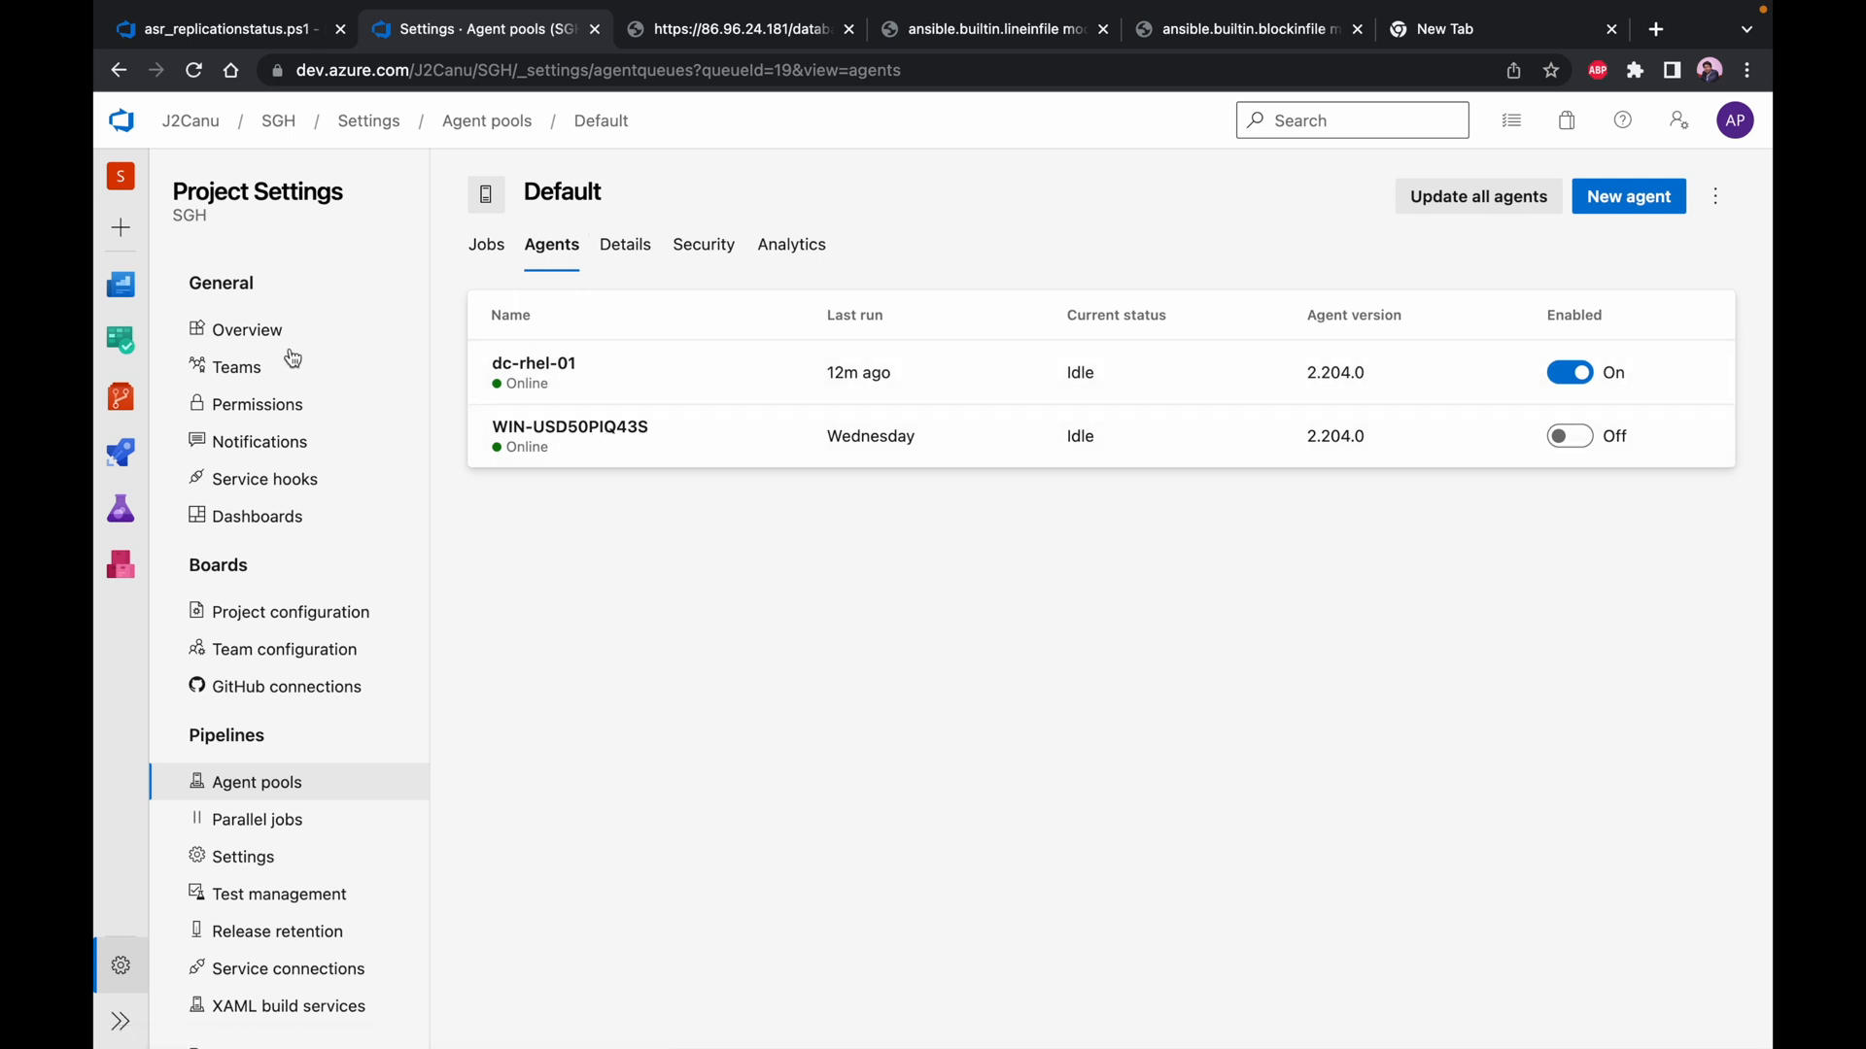
Switch back to Azure DevOps, open the repository files, and look through the project's repositories, keeping ansible selected
mouse_move(113, 410)
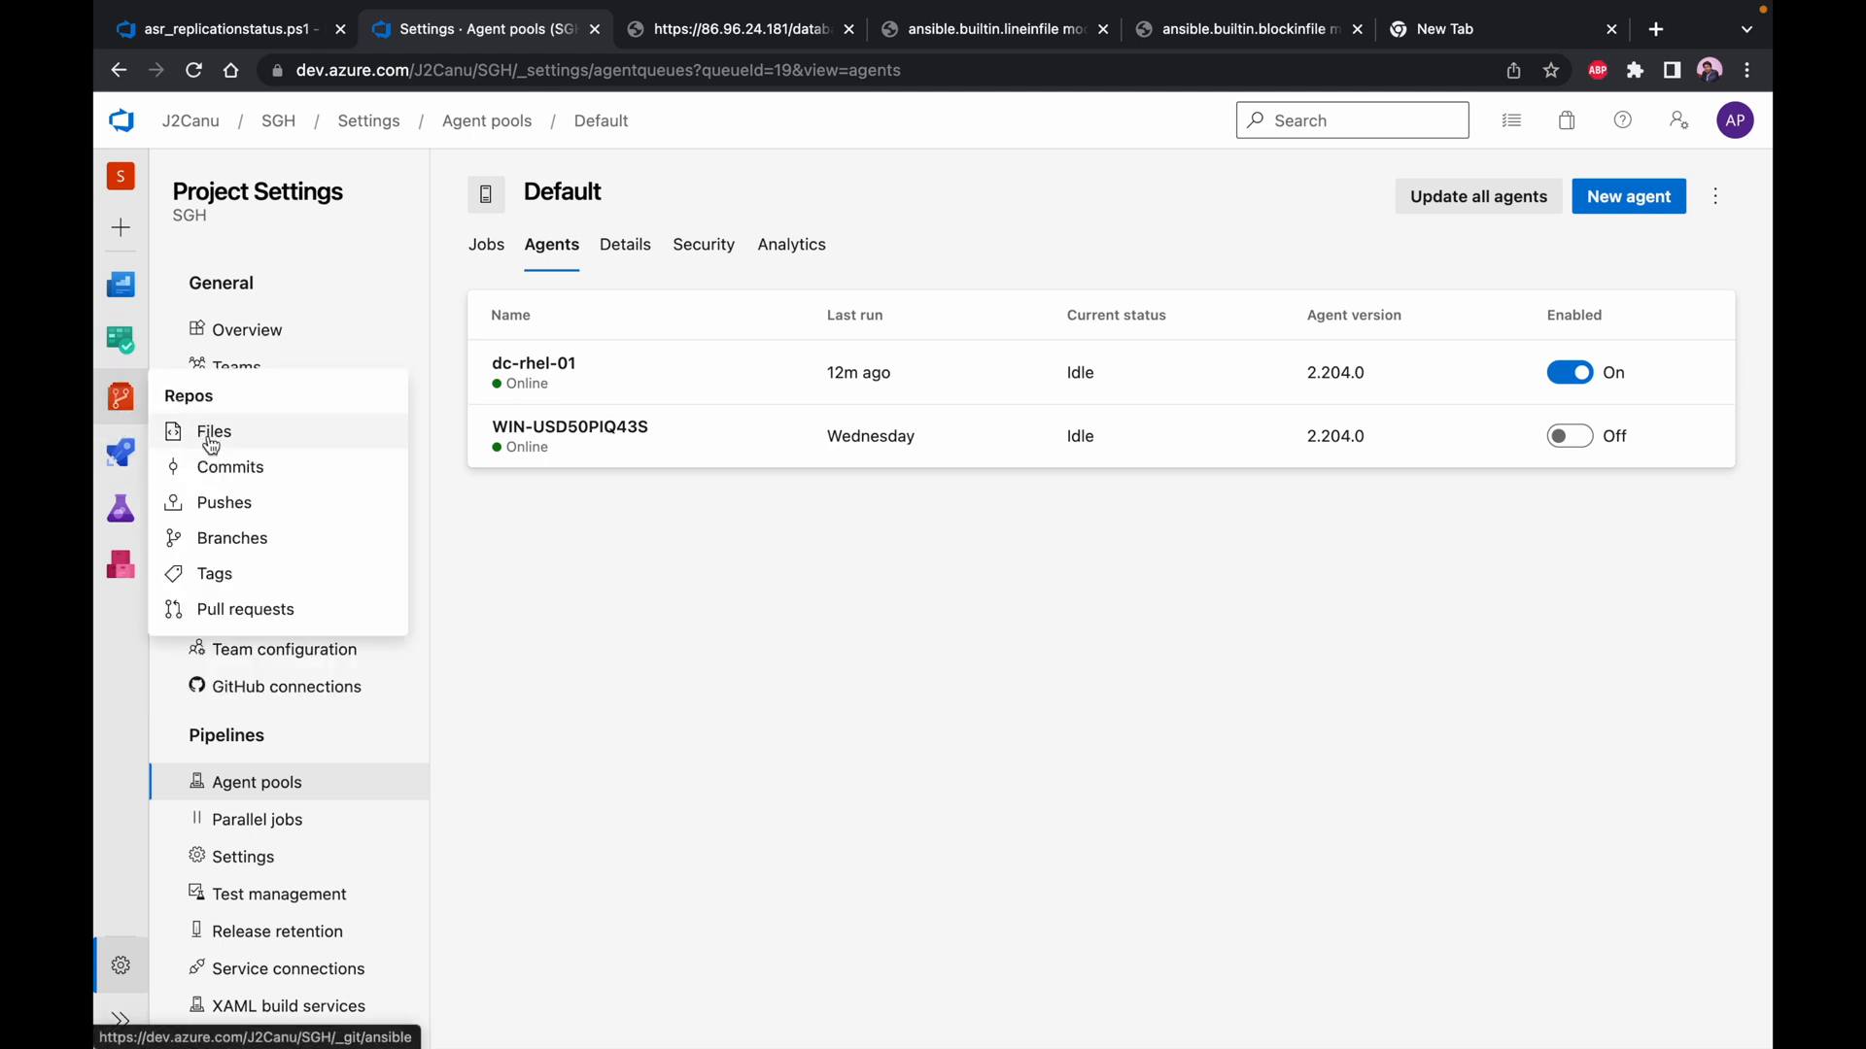
left_click(210, 439)
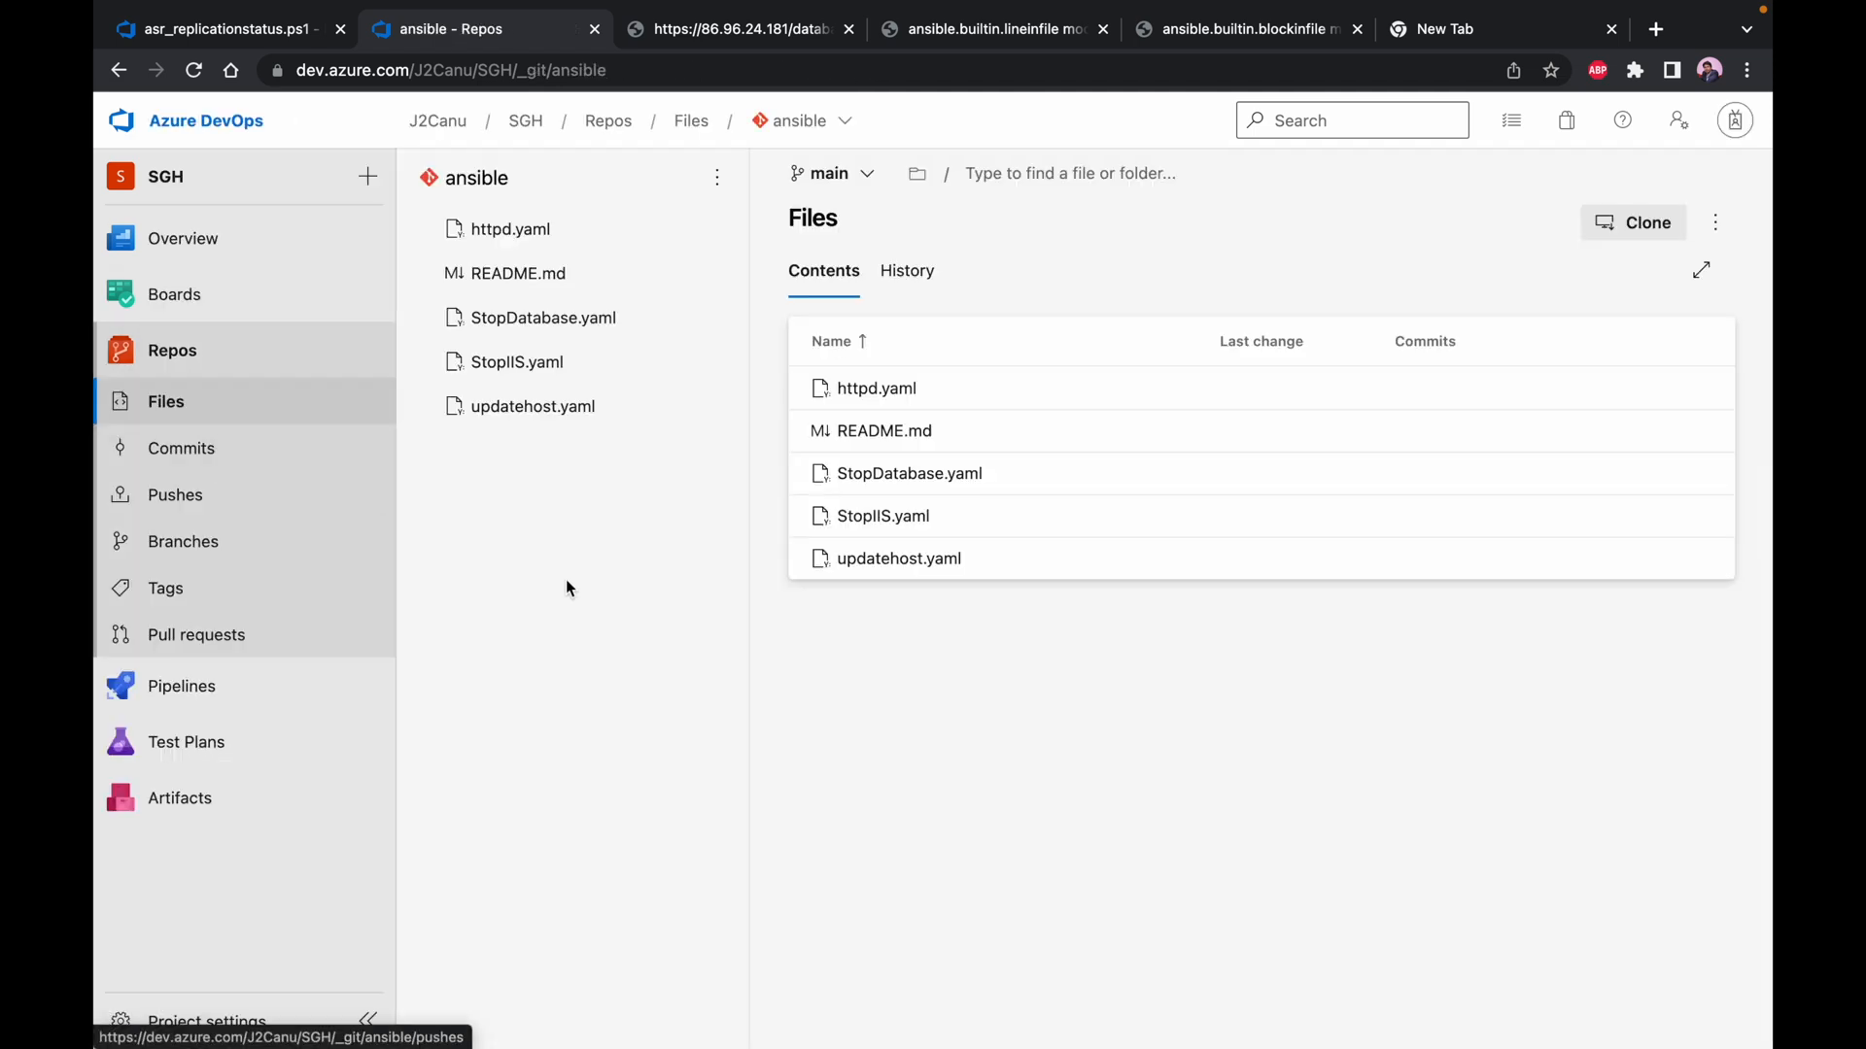
left_click(834, 124)
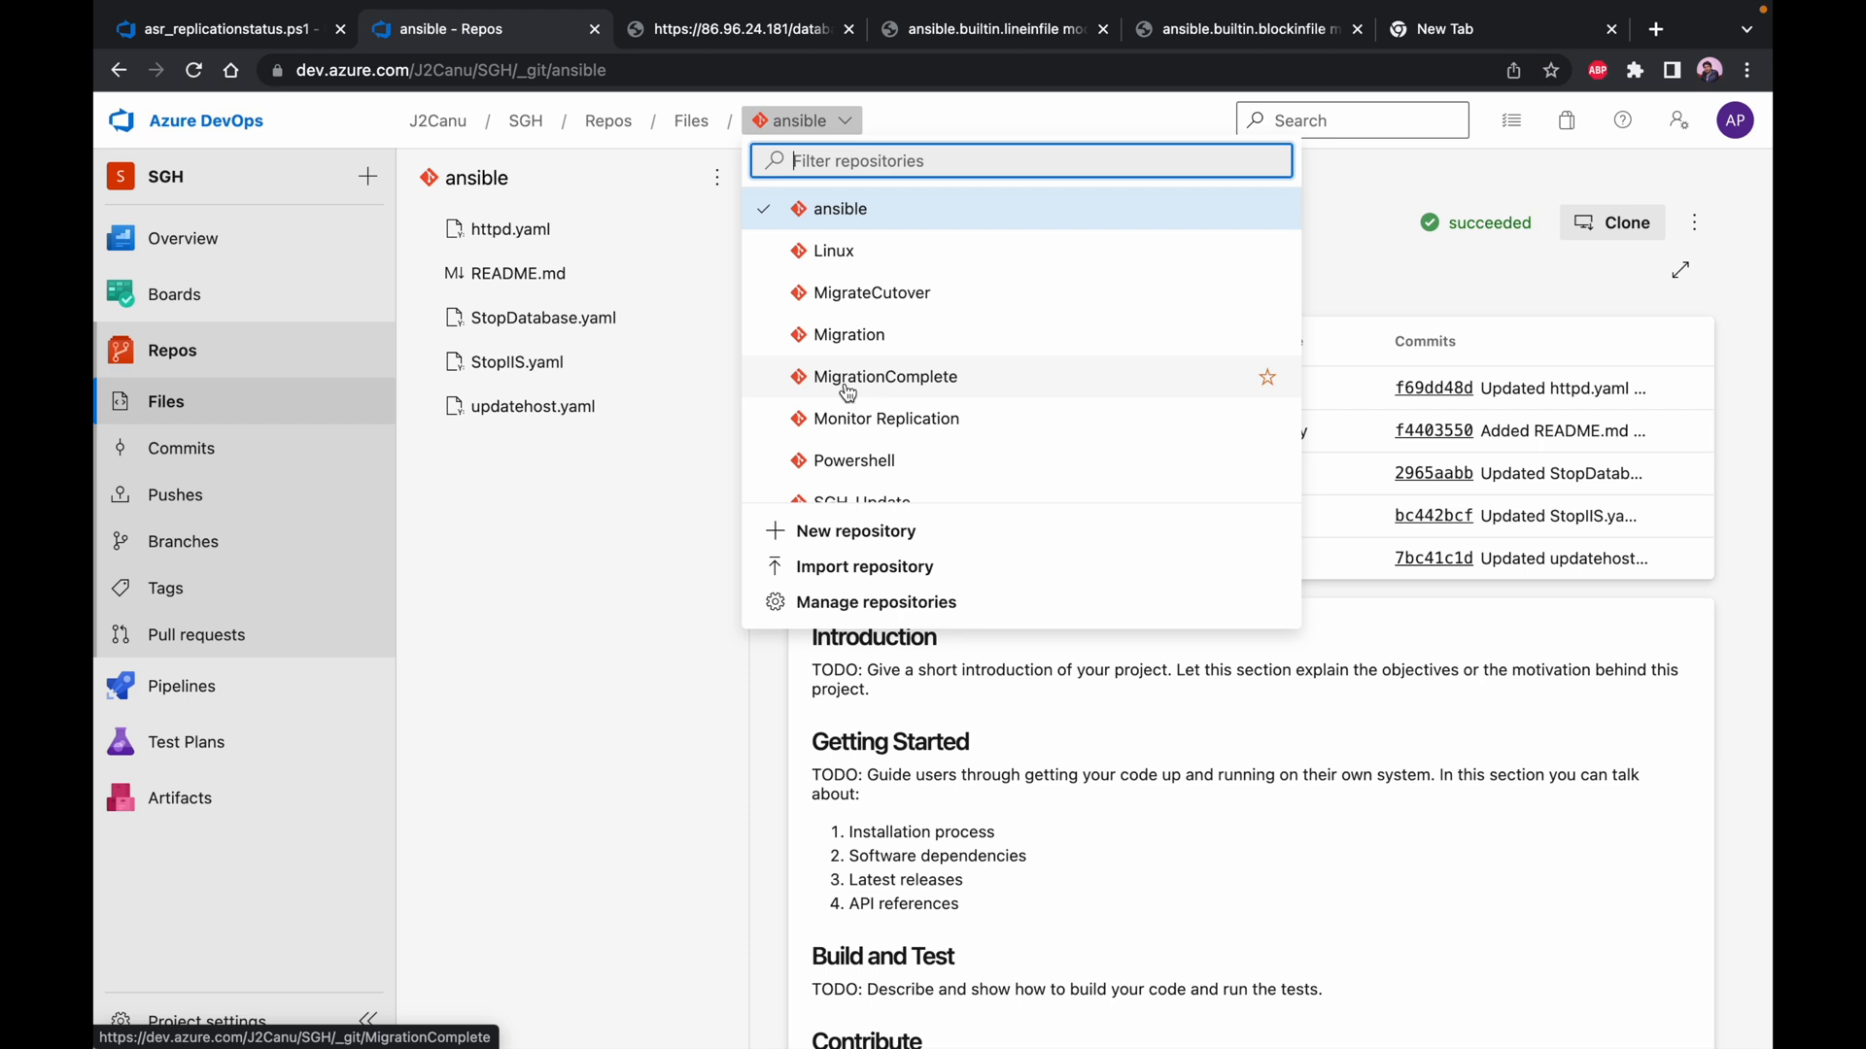
scroll(847, 393, "down", 1)
scroll(847, 393, "up", 1)
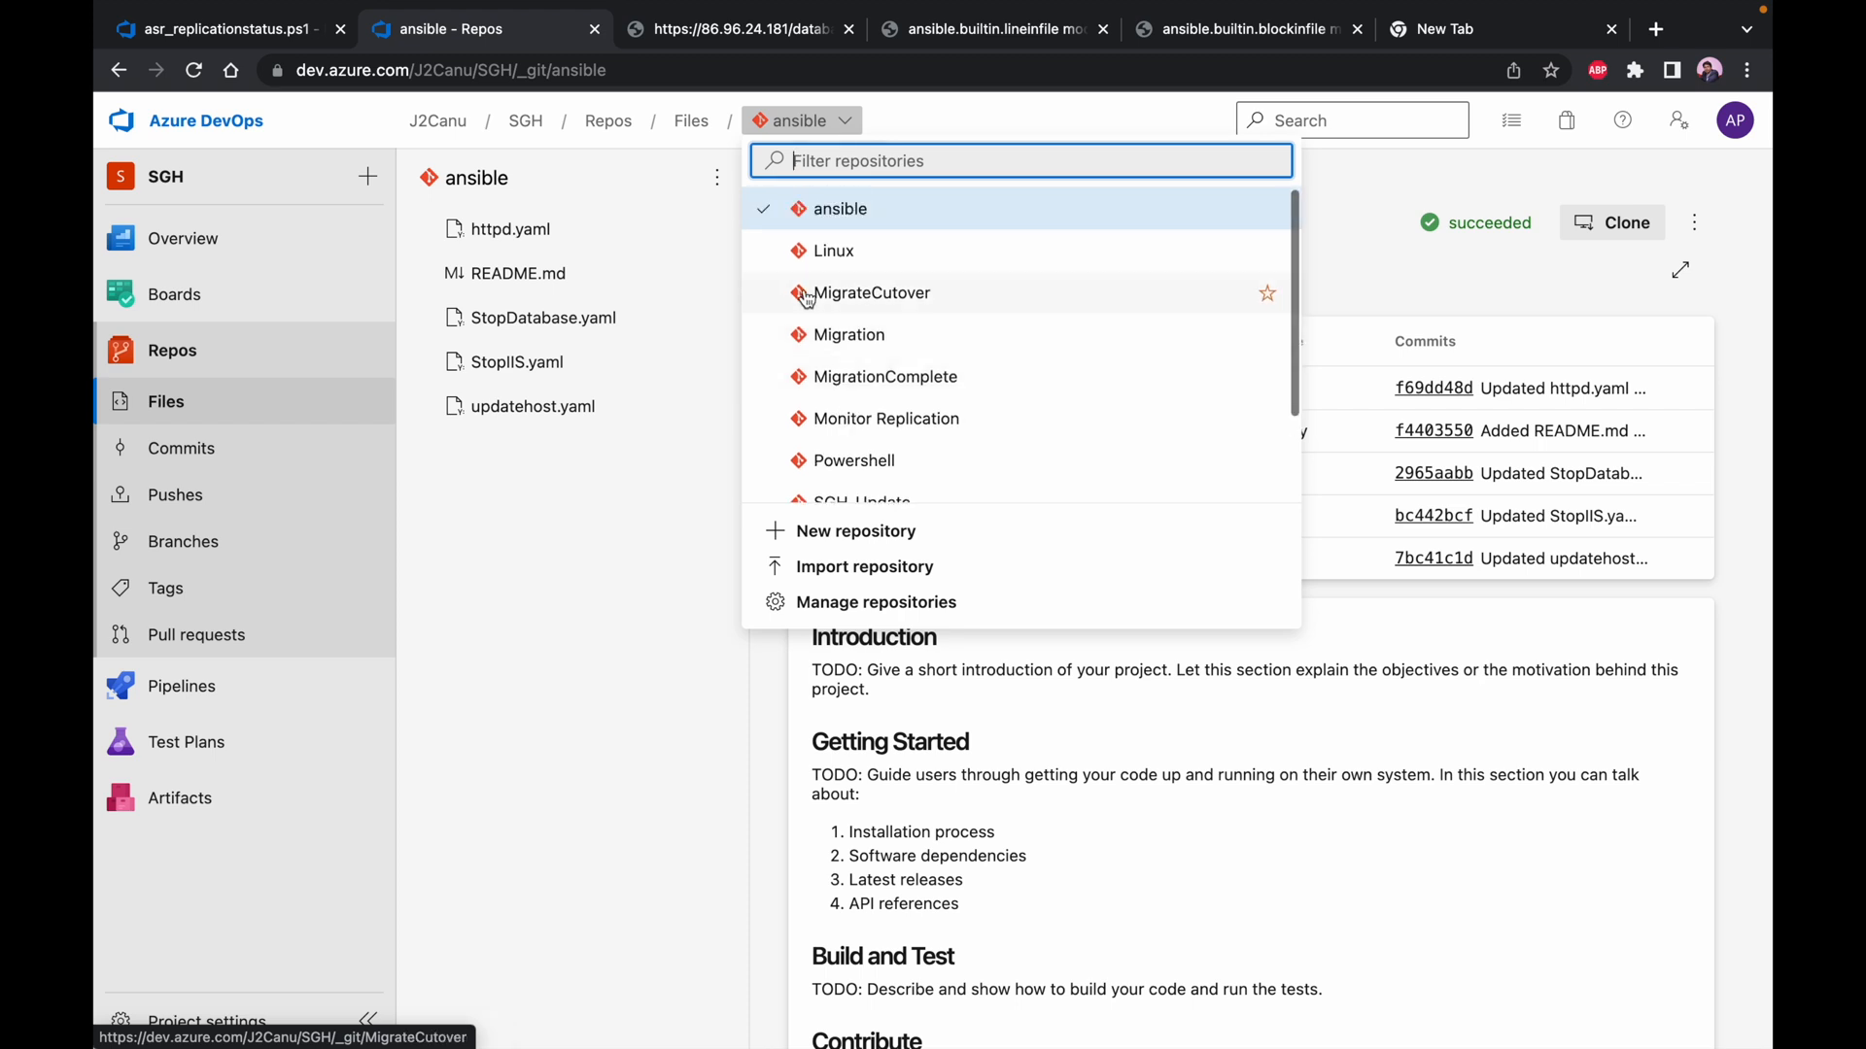
left_click(841, 210)
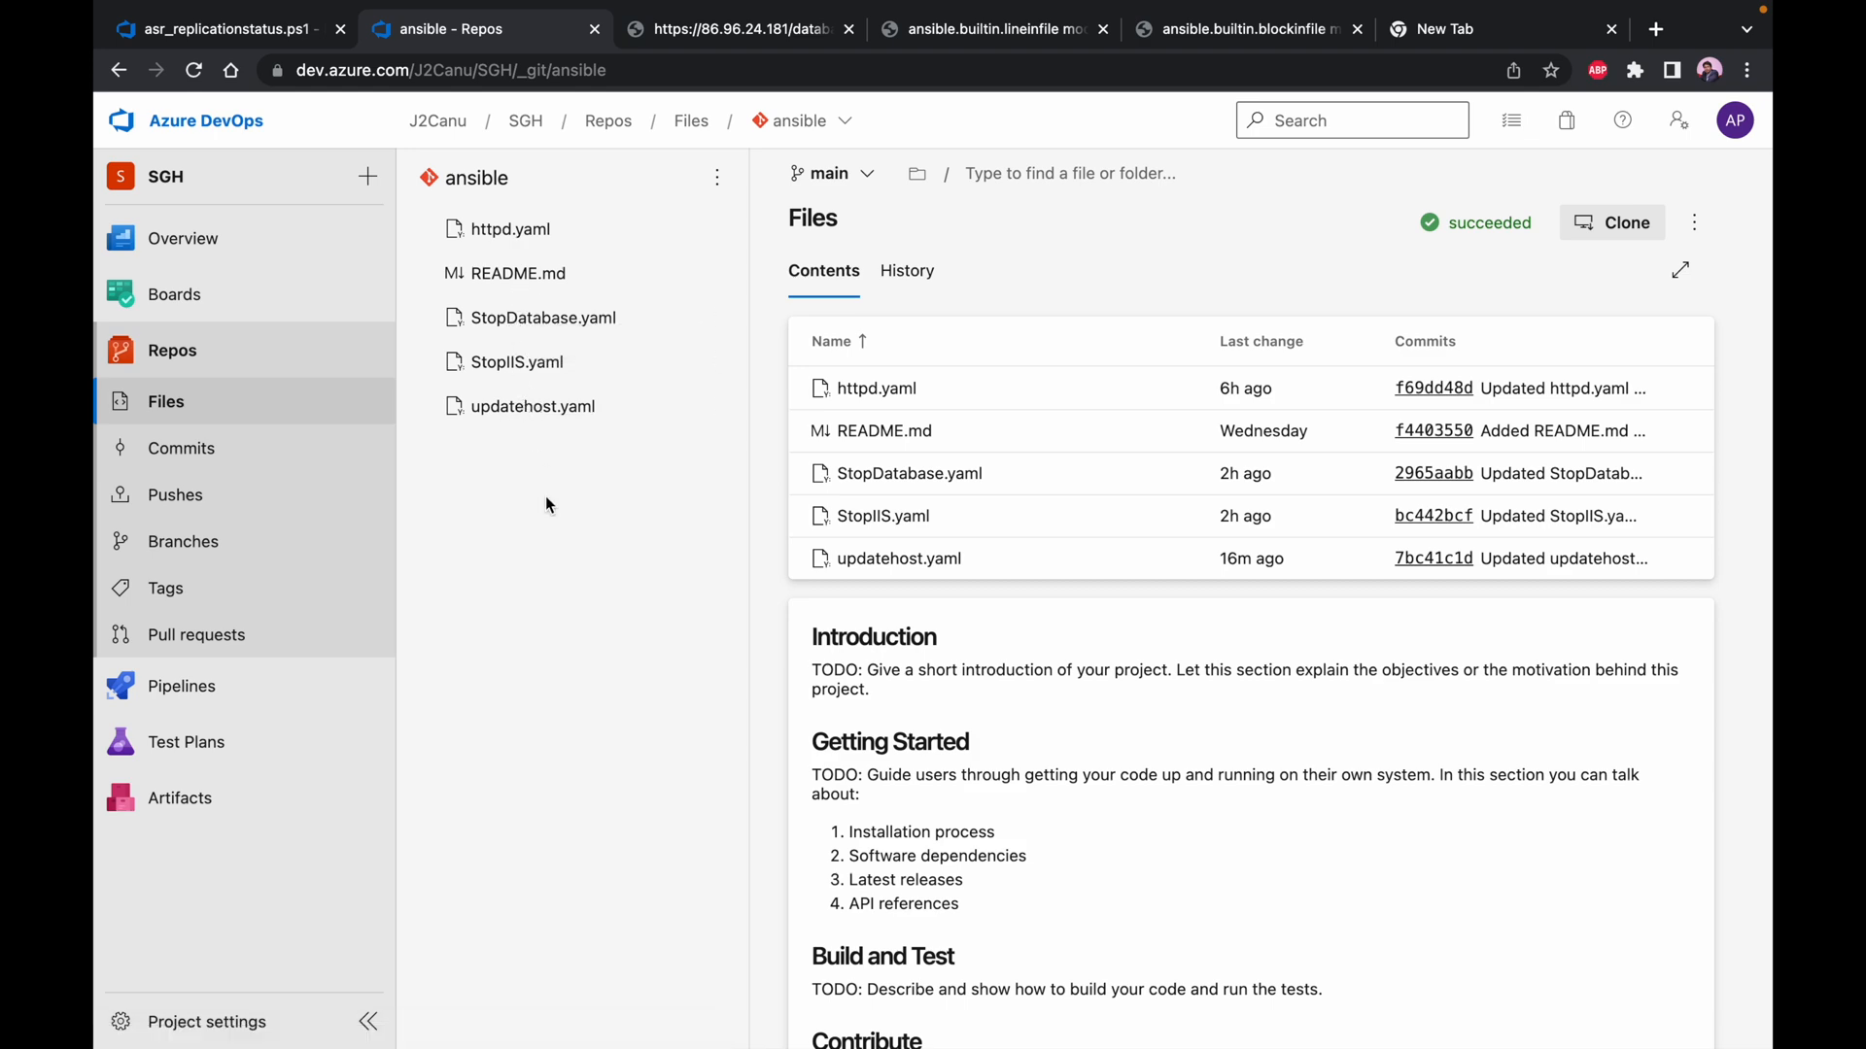
Open the Releases page of the SGH project's pipelines
key("ctrl+Left")
key("ctrl+Right")
mouse_move(330, 691)
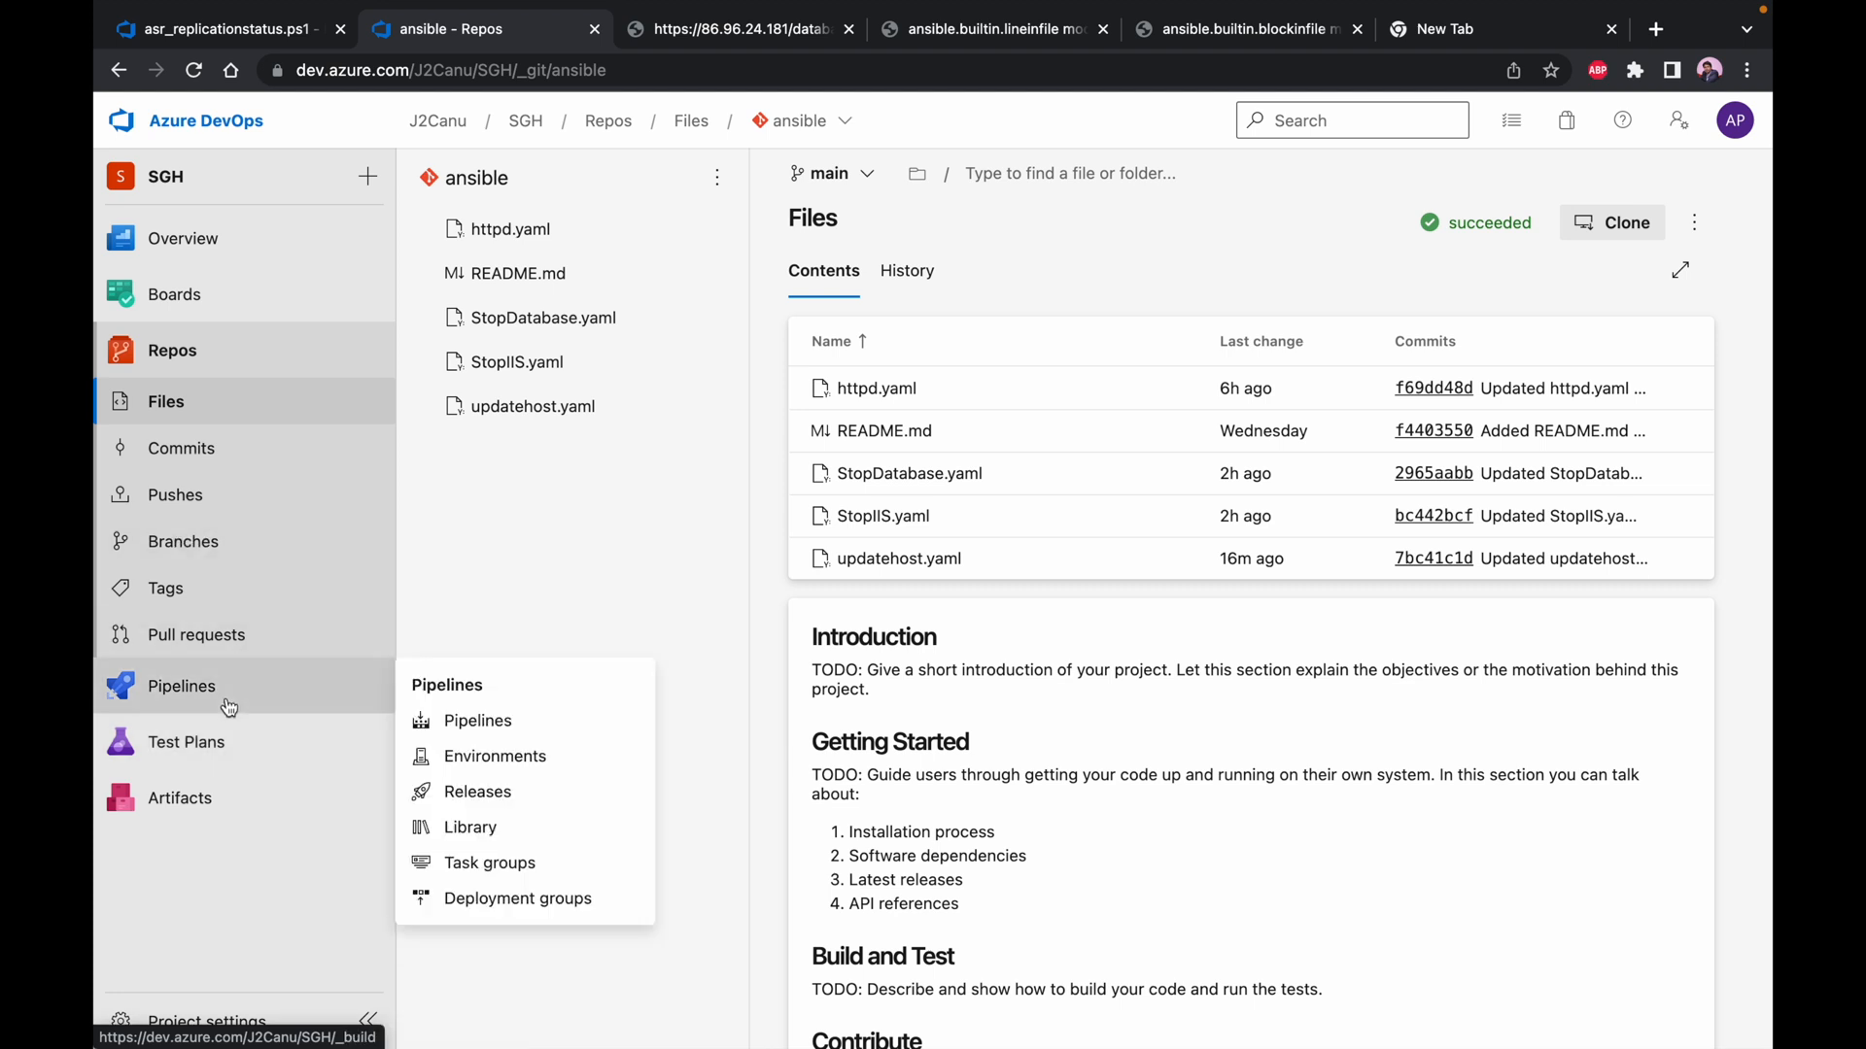
left_click(476, 791)
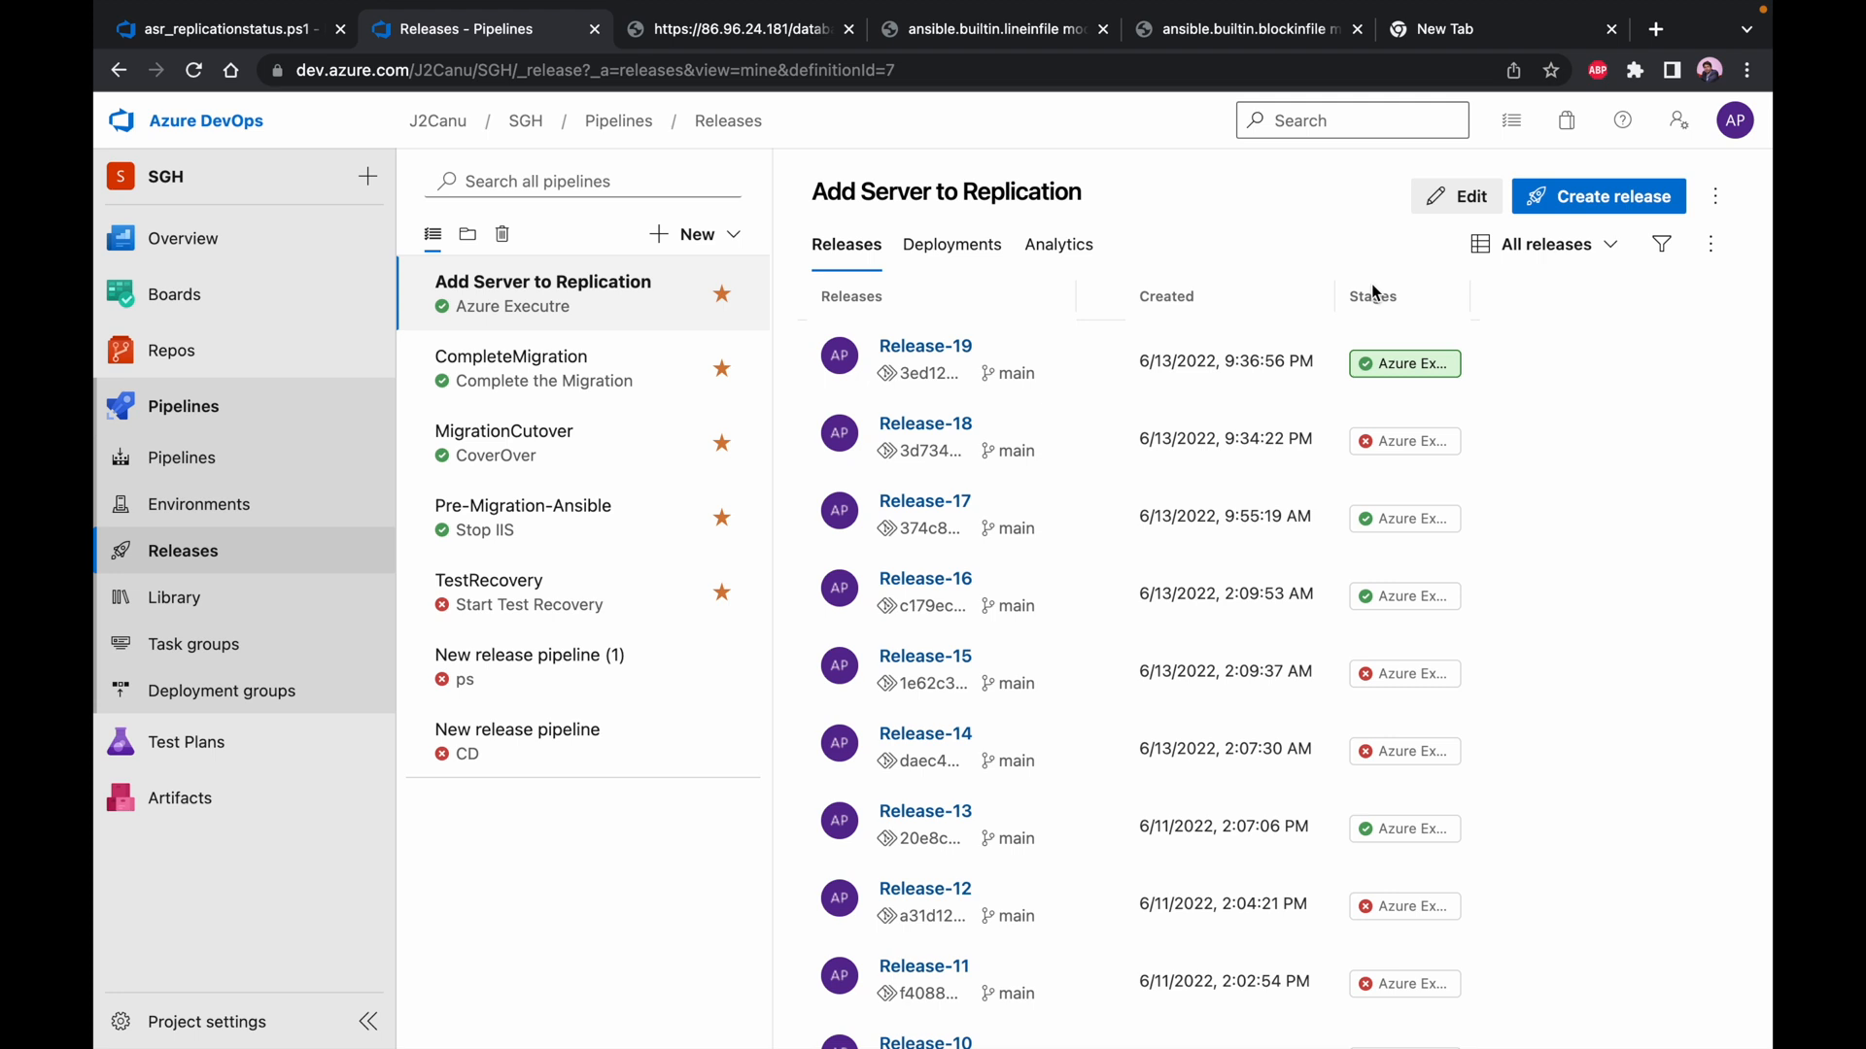
left_click(1560, 202)
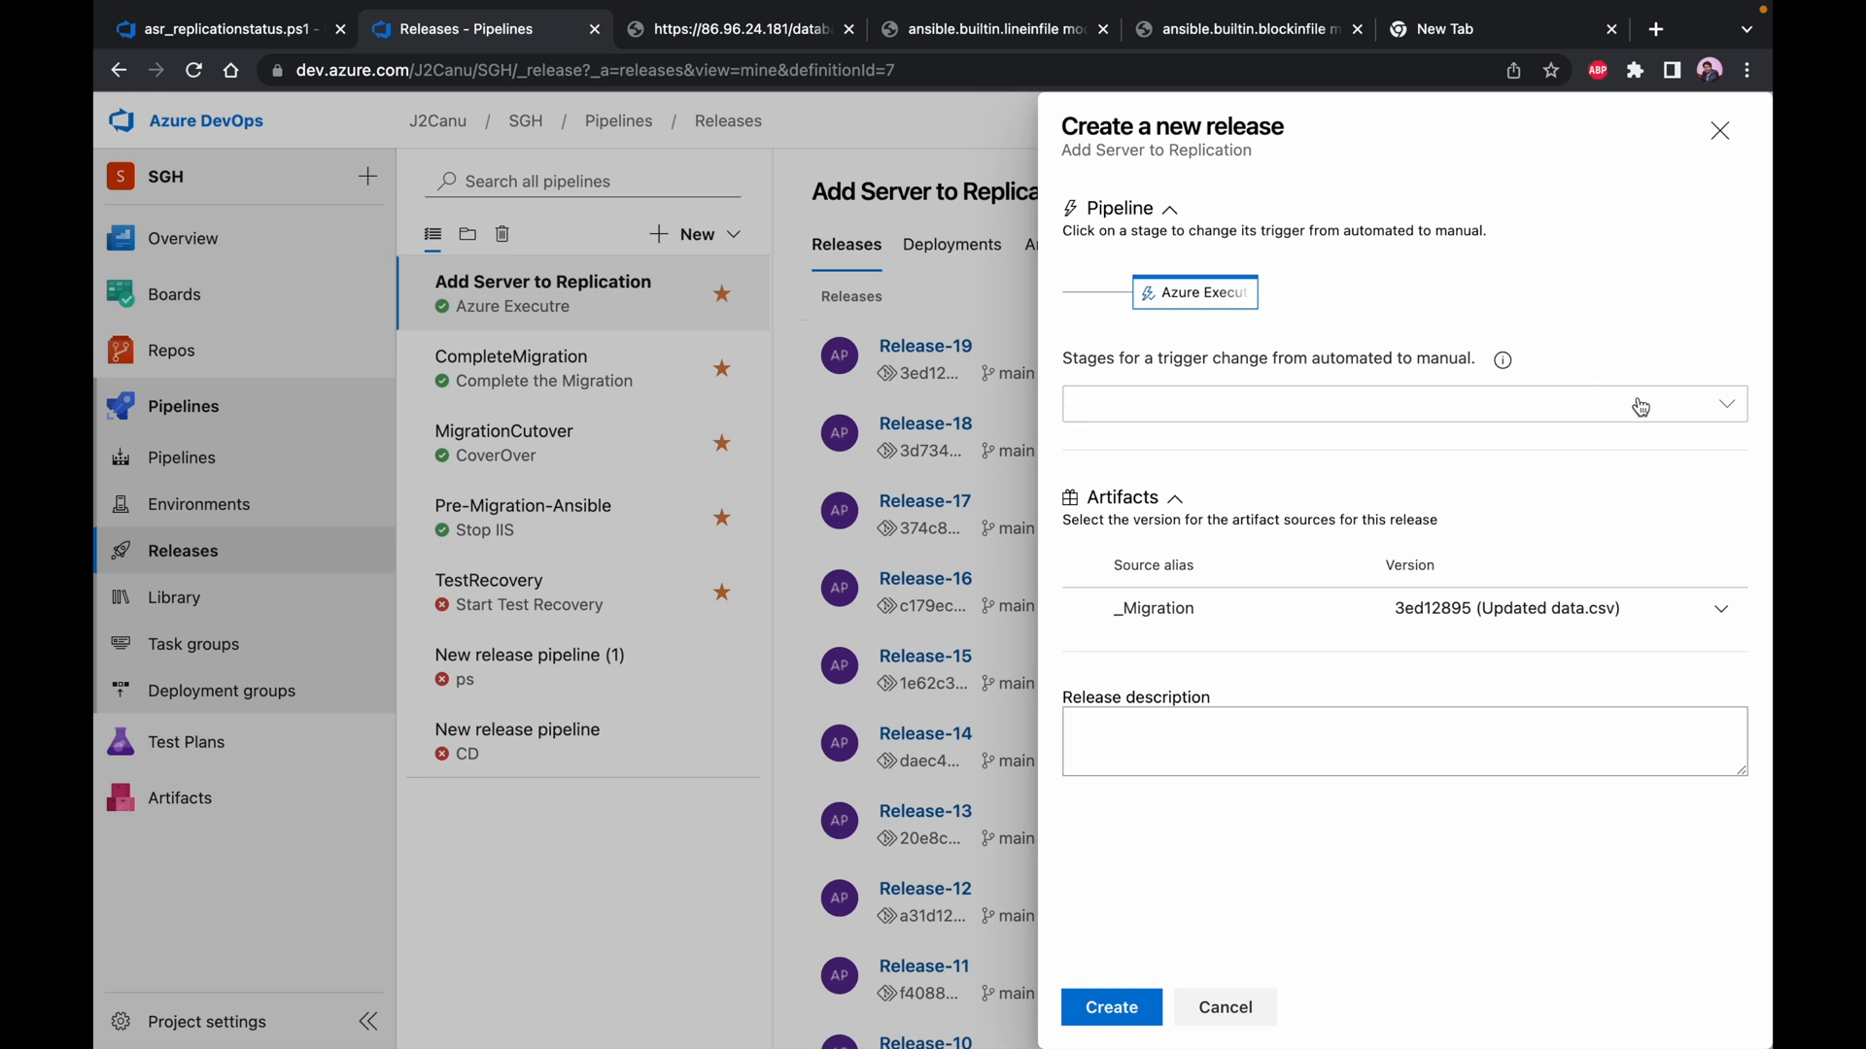
left_click(1653, 408)
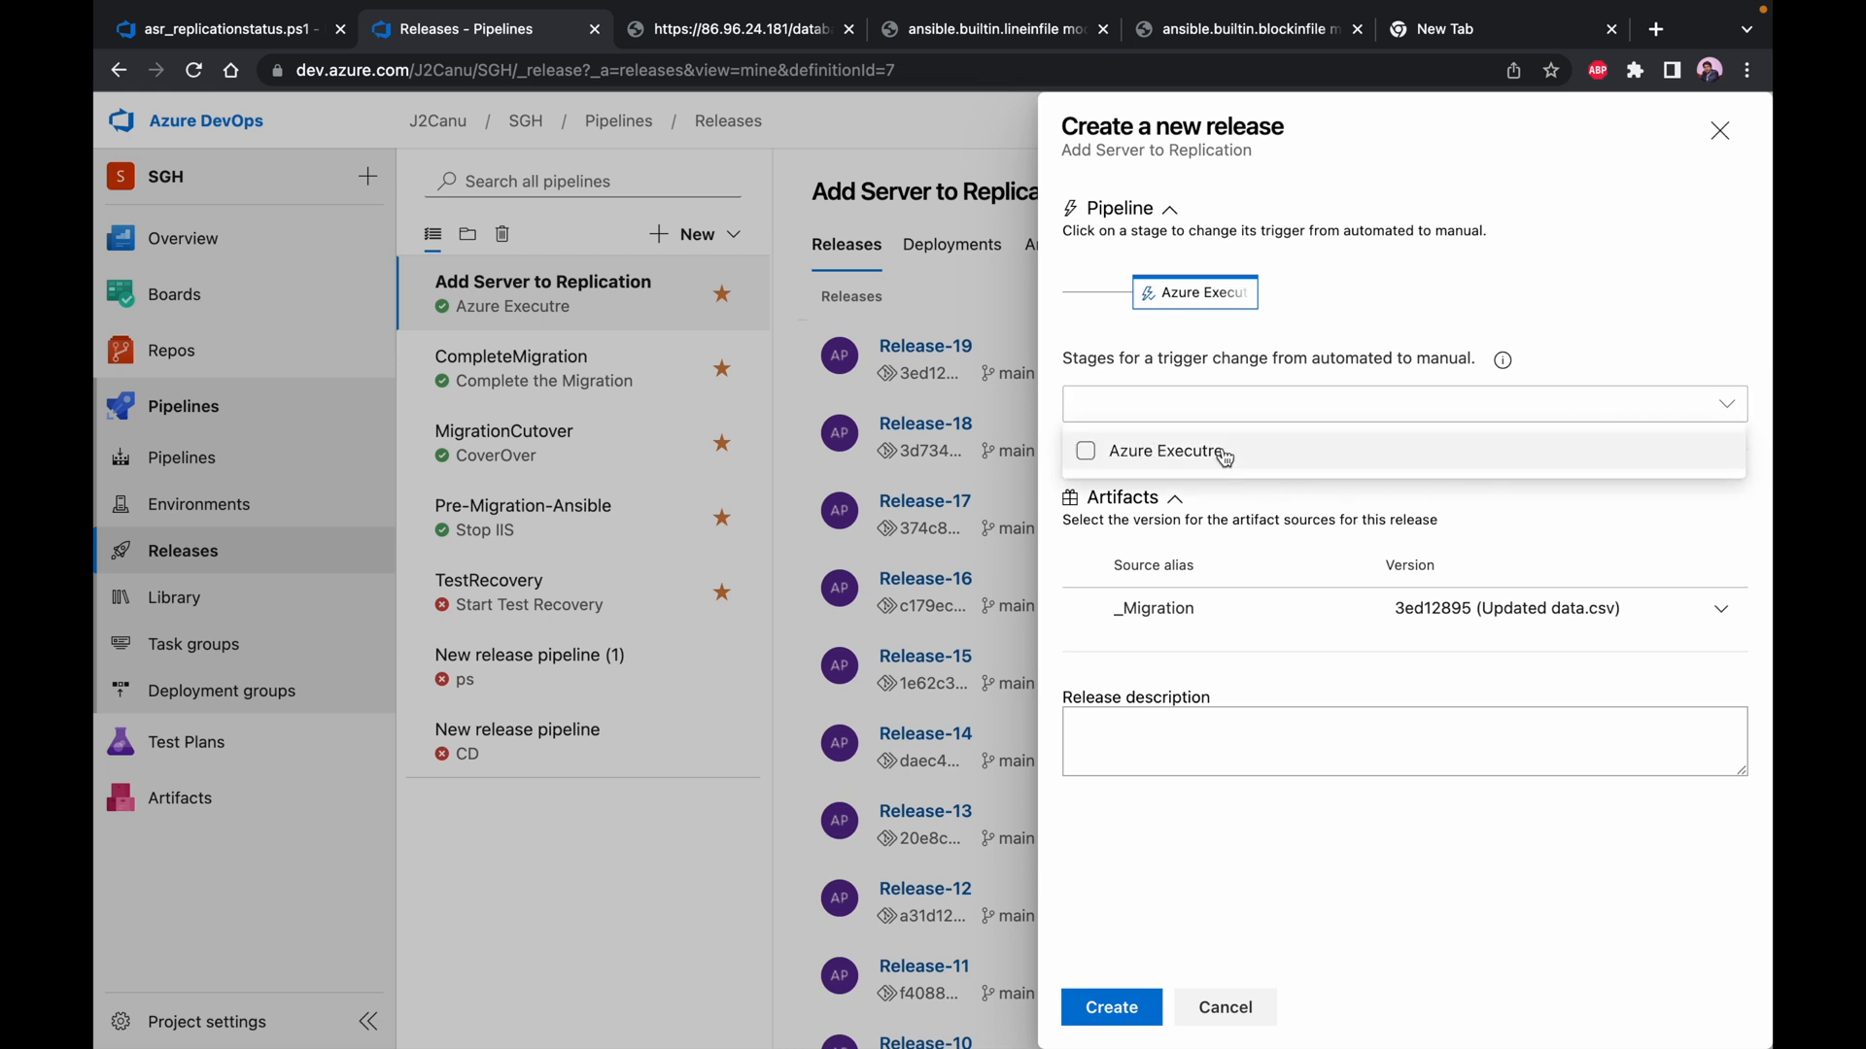
left_click(1484, 276)
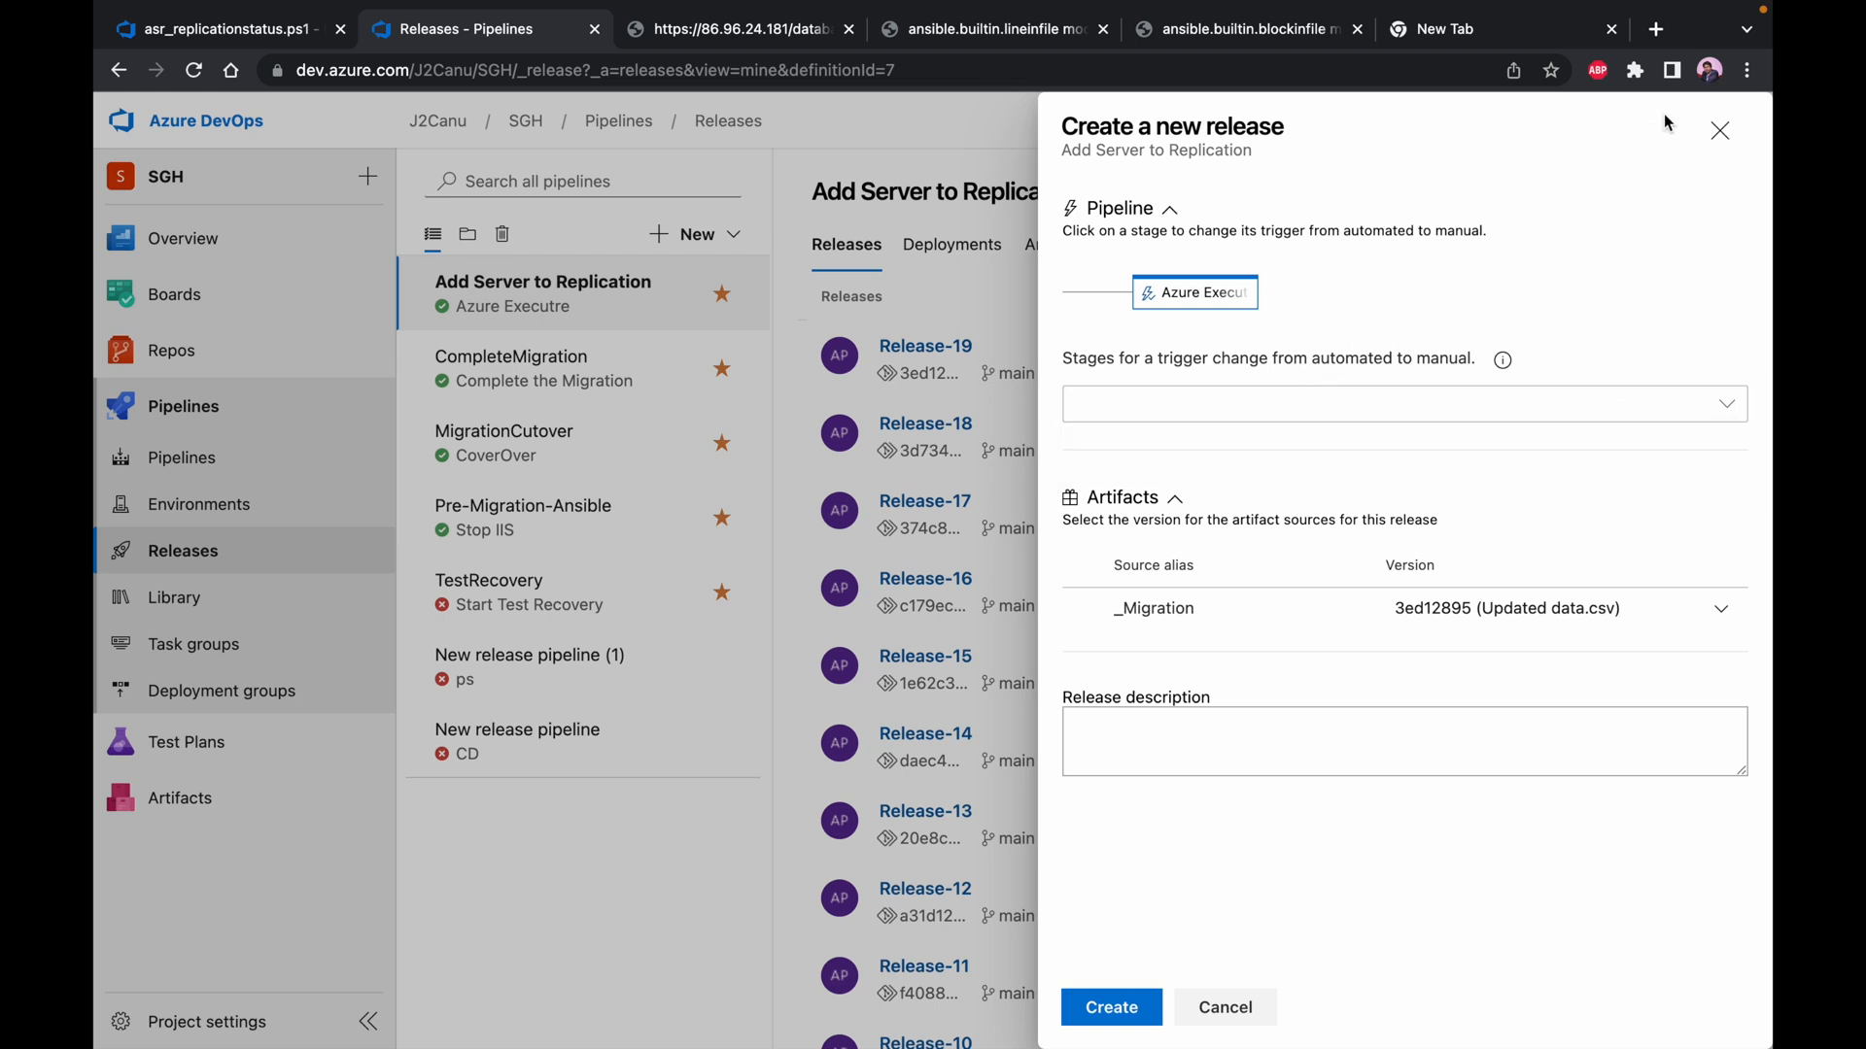
left_click(1720, 130)
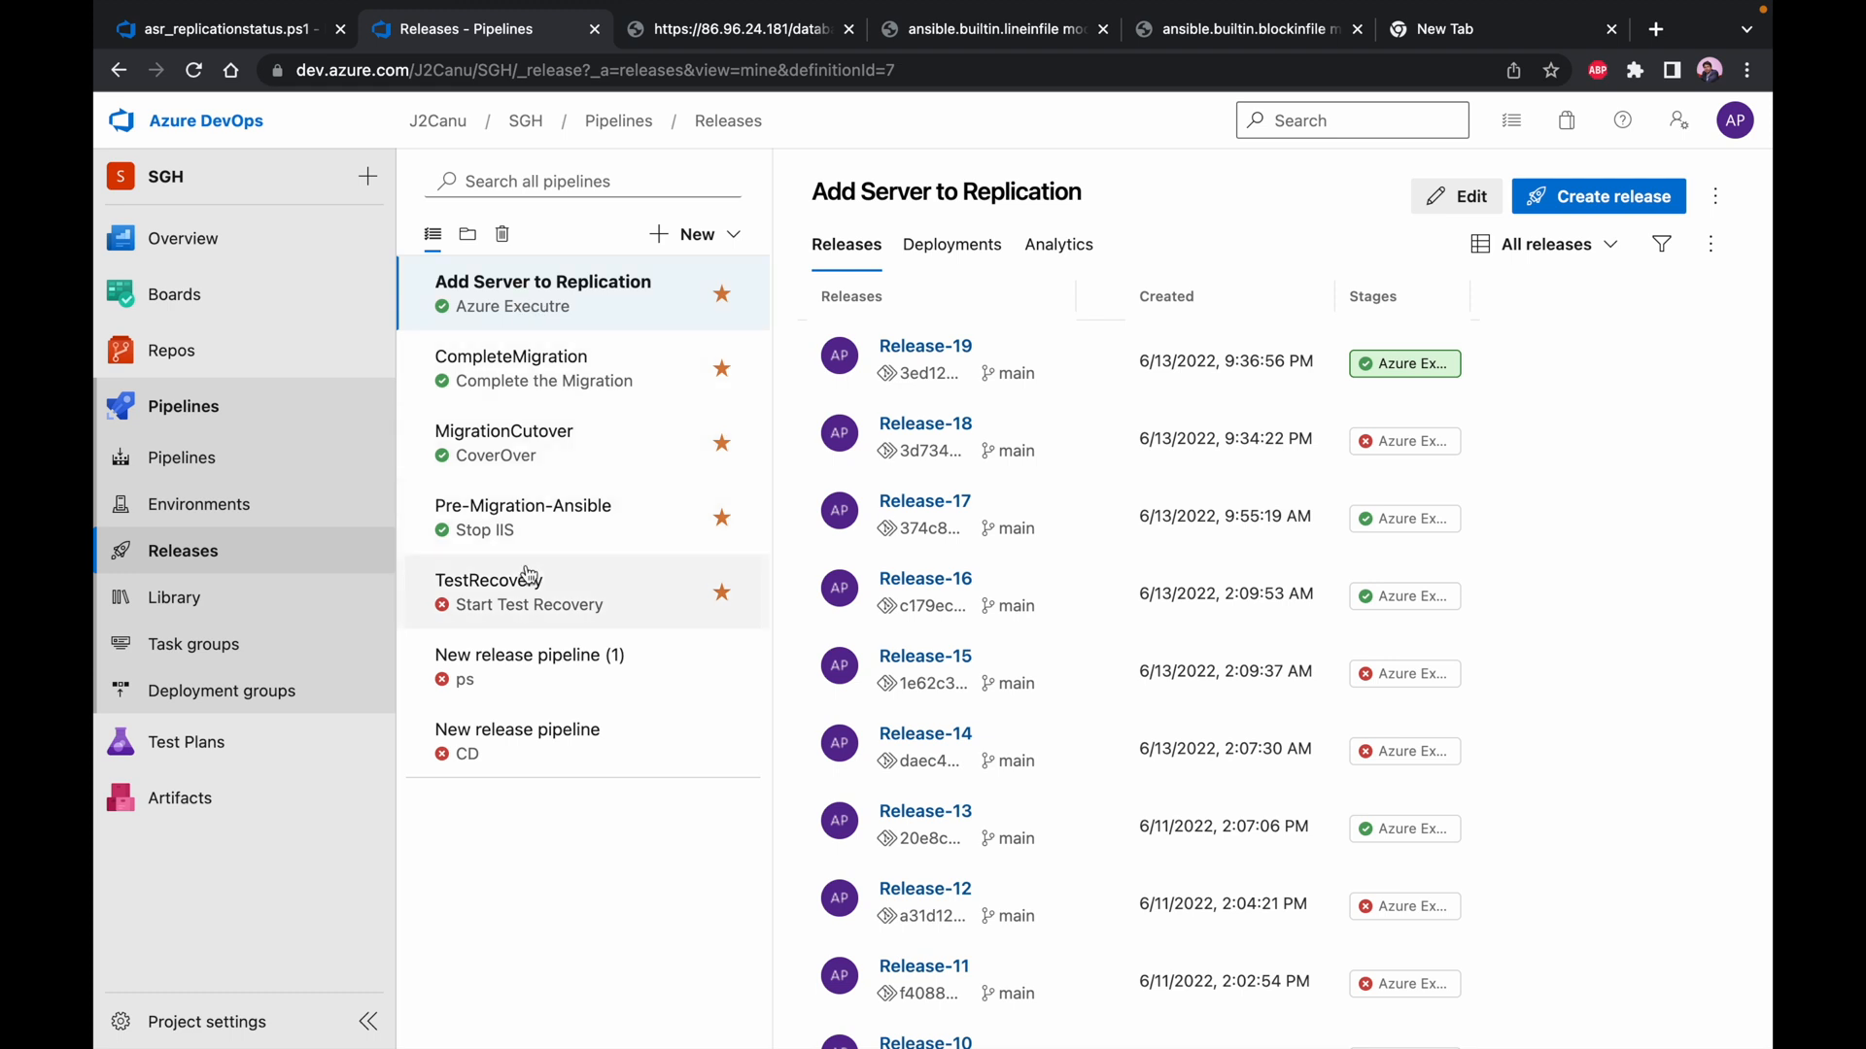
Create a new release of the Pre-Migration-Ansible pipeline with all stages switched from automated to manual trigger
left_click(553, 534)
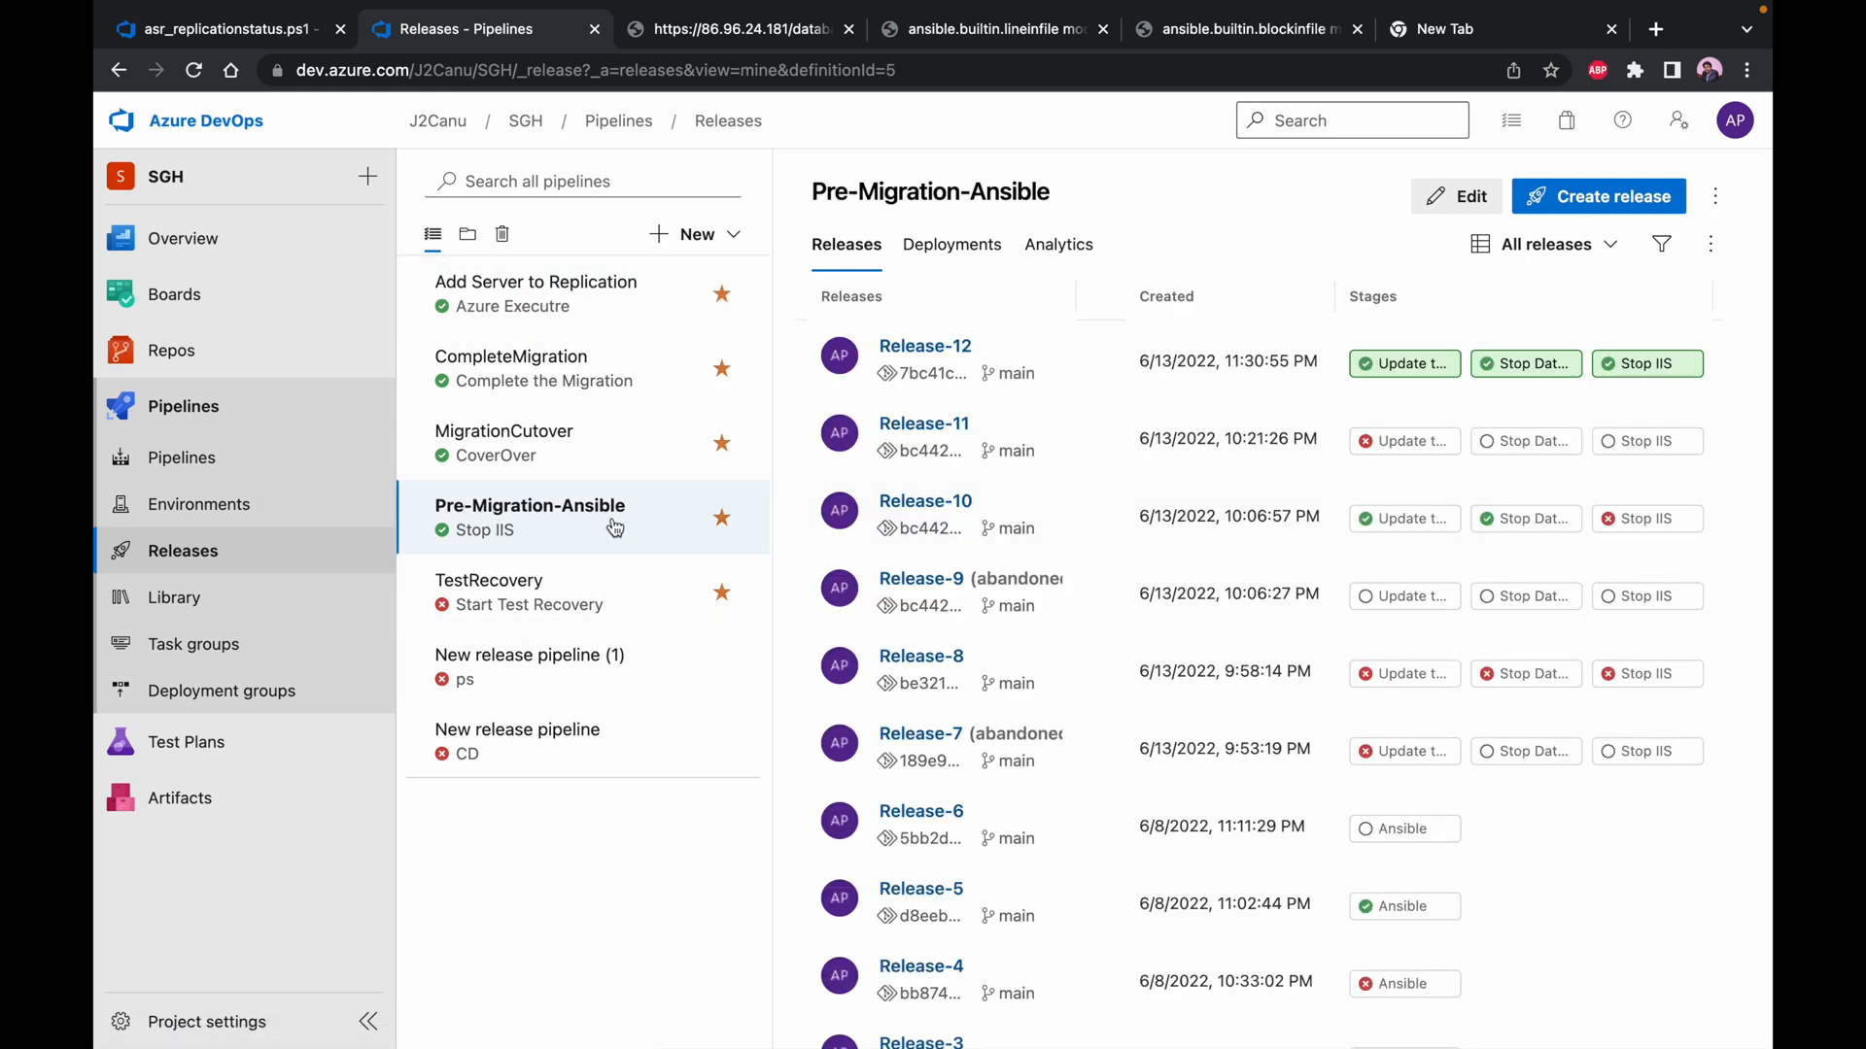
left_click(1563, 206)
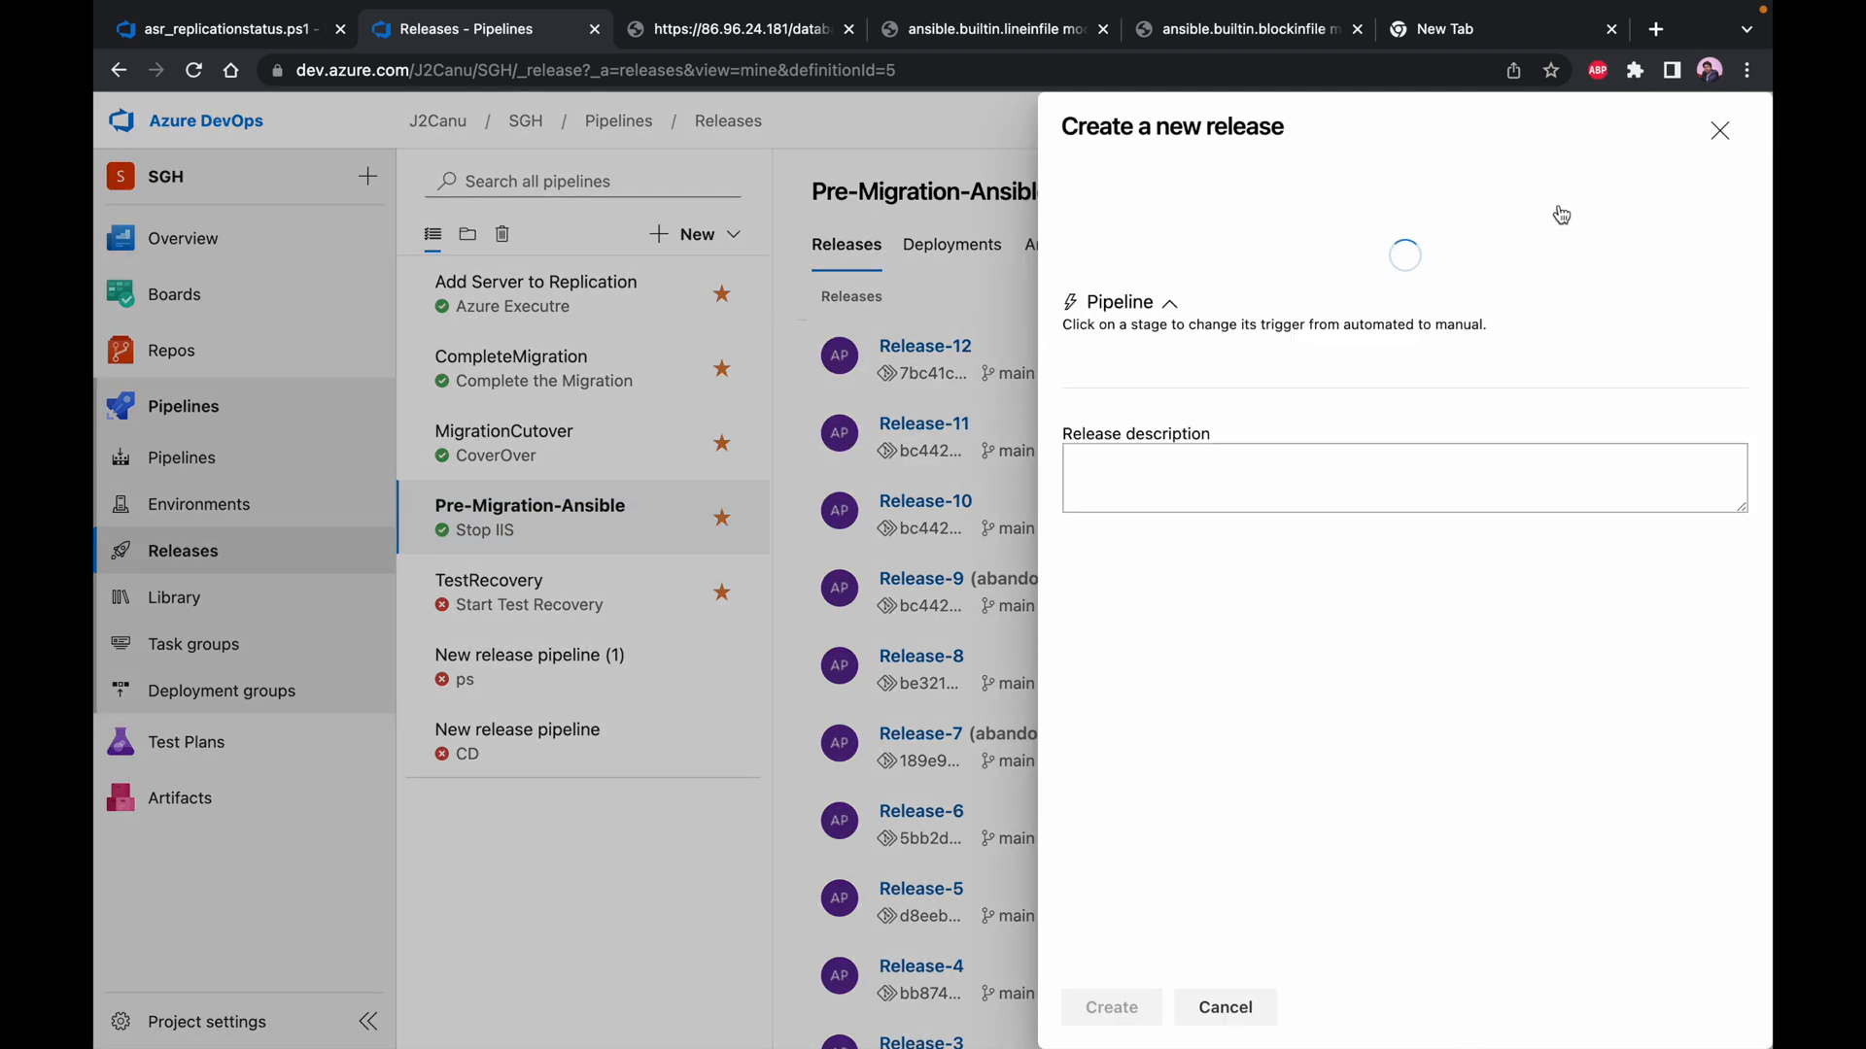
left_click(1733, 416)
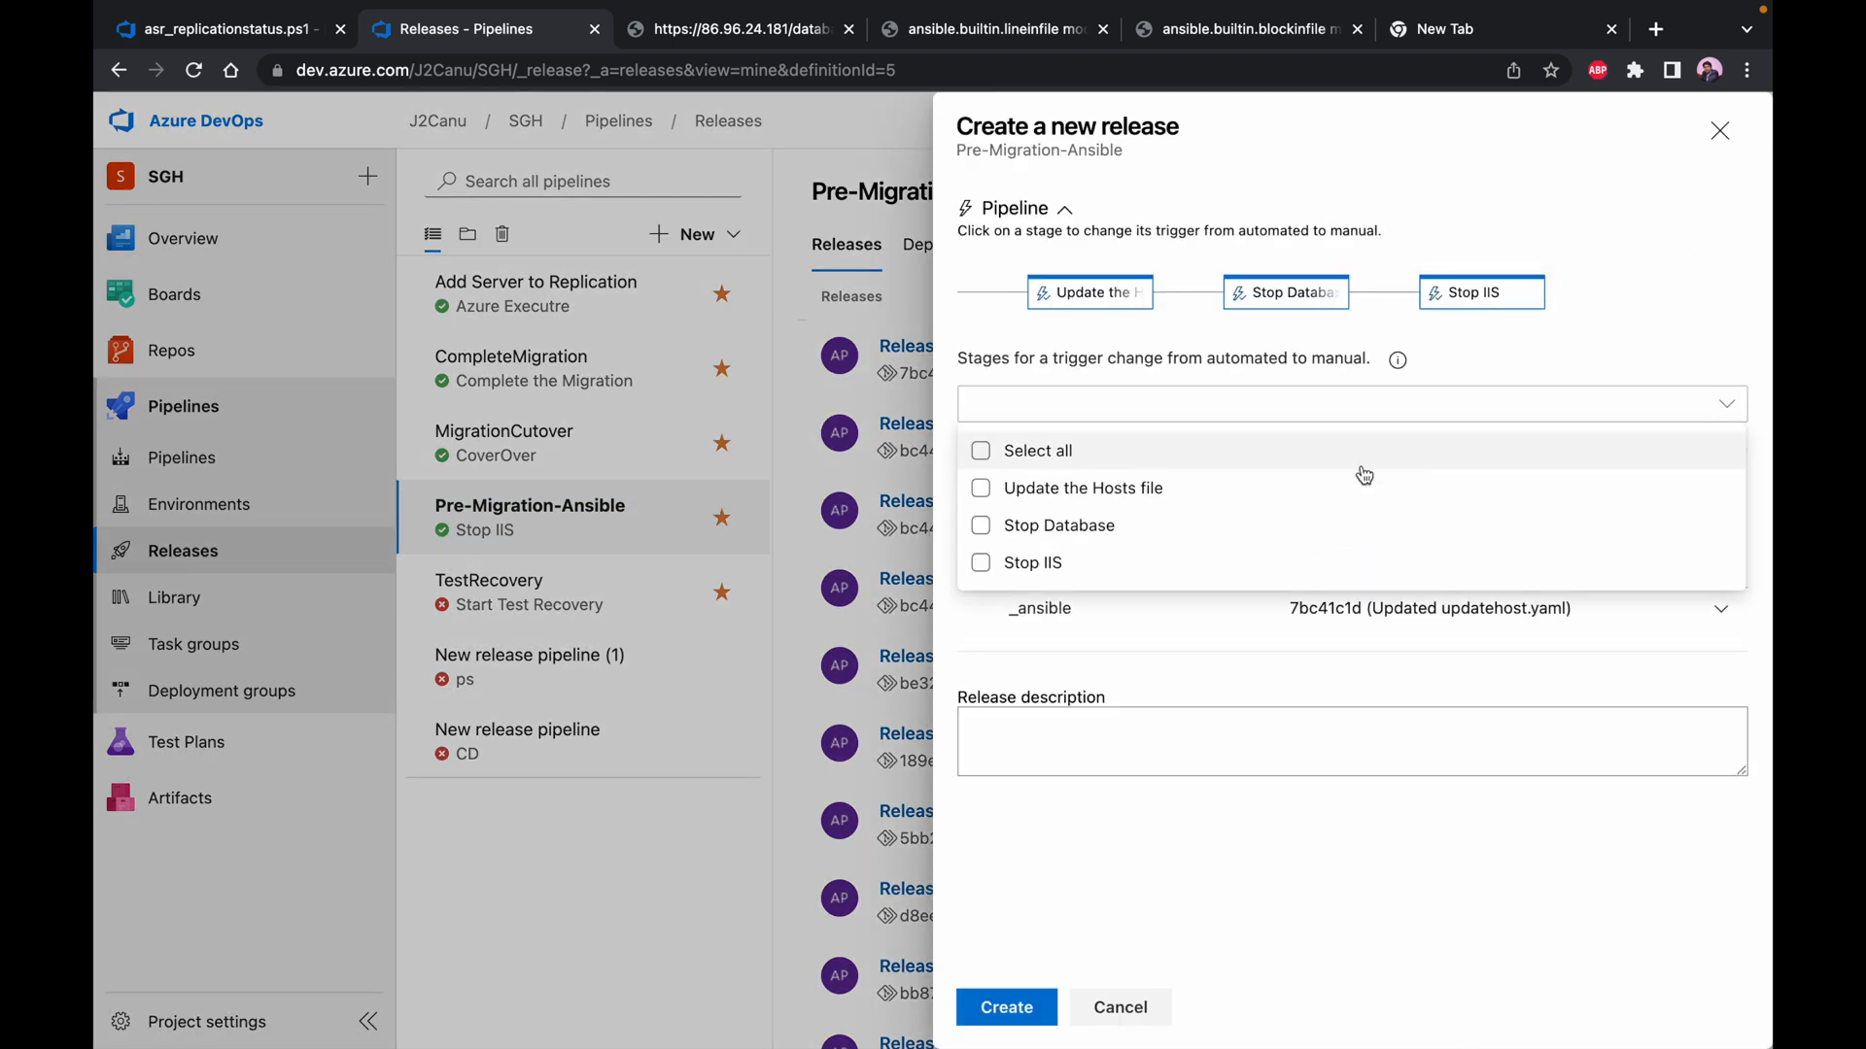
left_click(1038, 457)
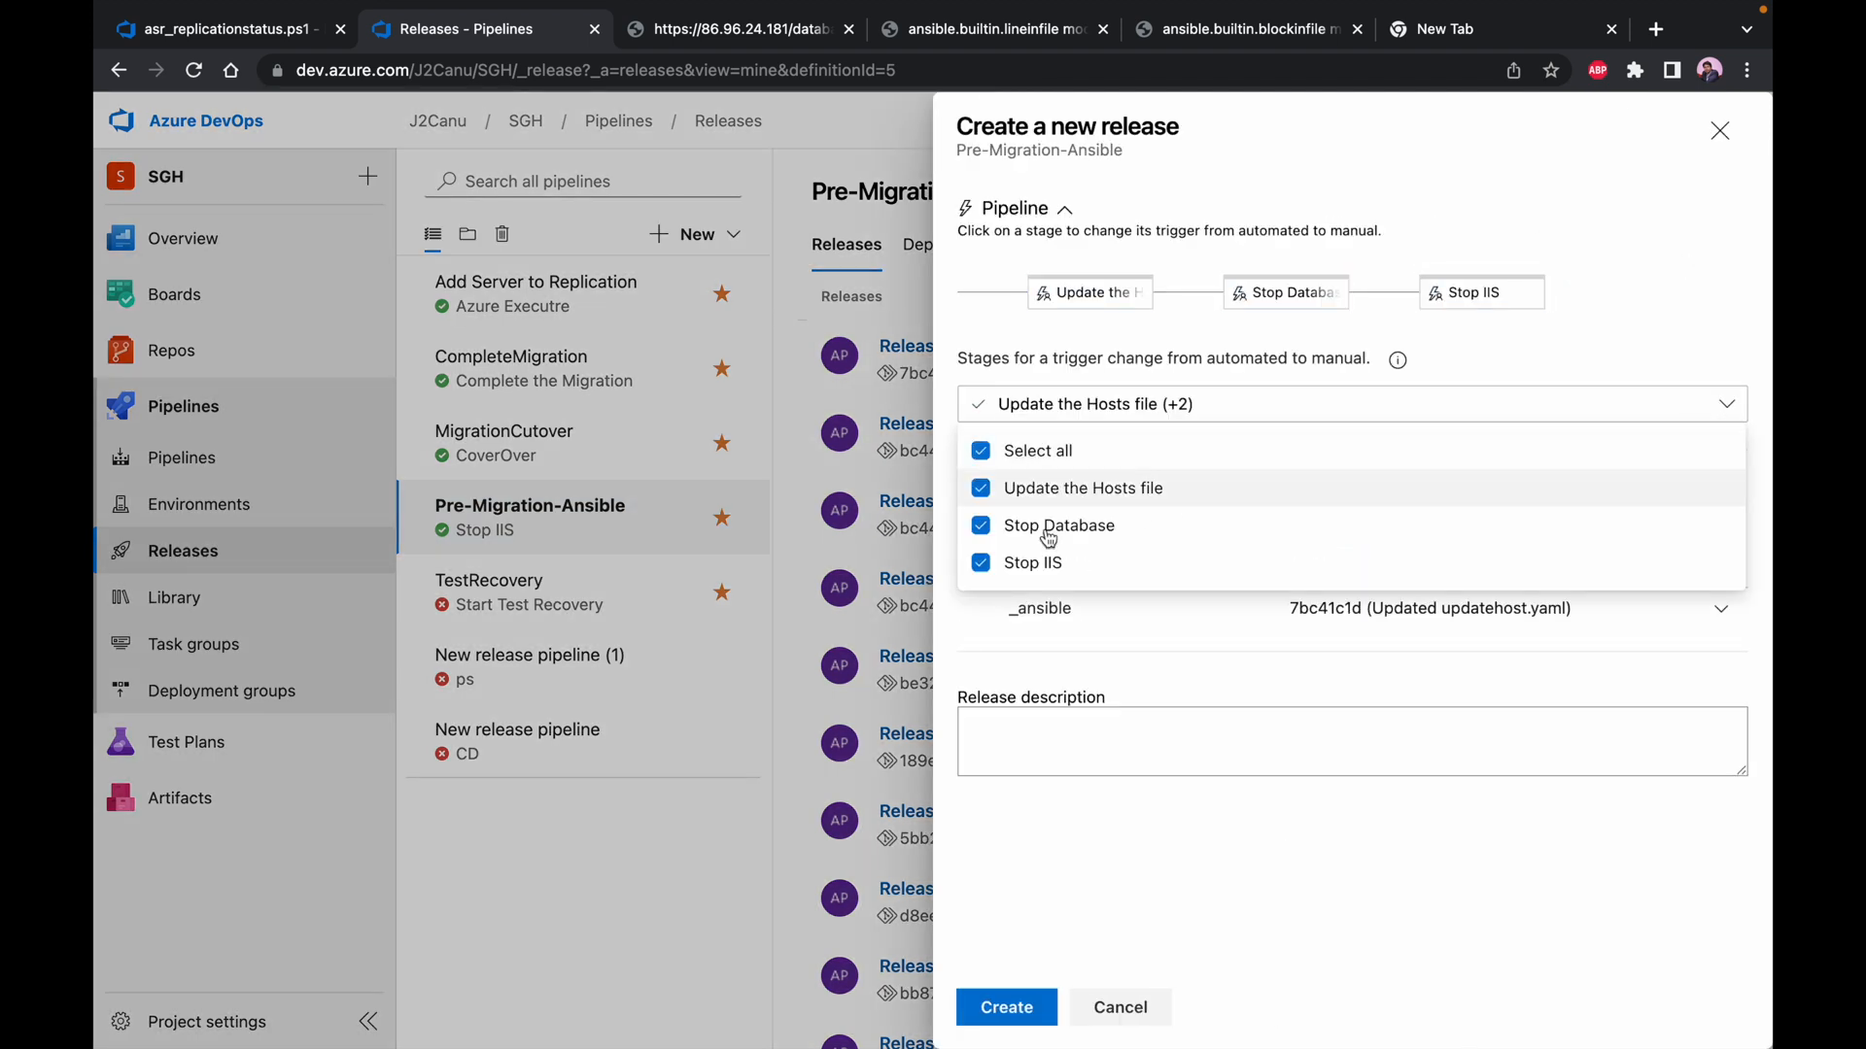
left_click(1022, 1003)
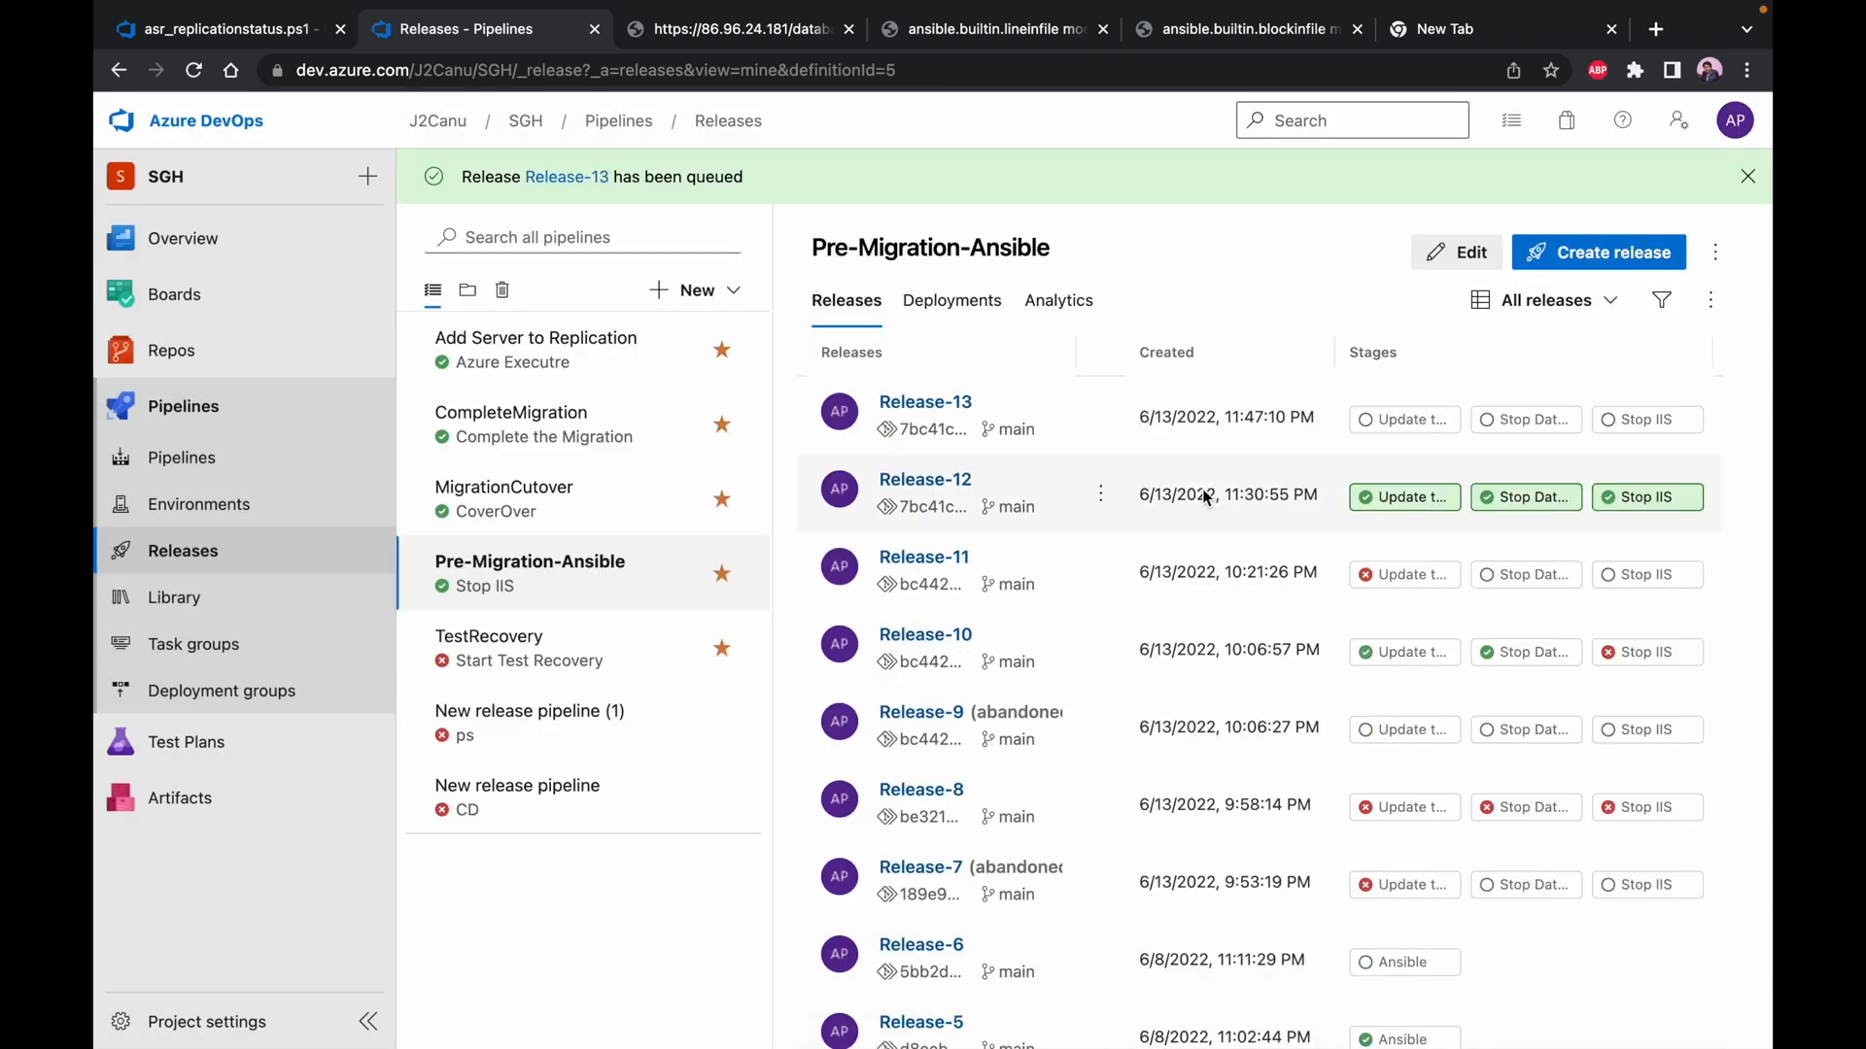
Open the newly created release and deploy its Update the Hosts file, Stop Database and Stop IIS stages together
left_click(947, 406)
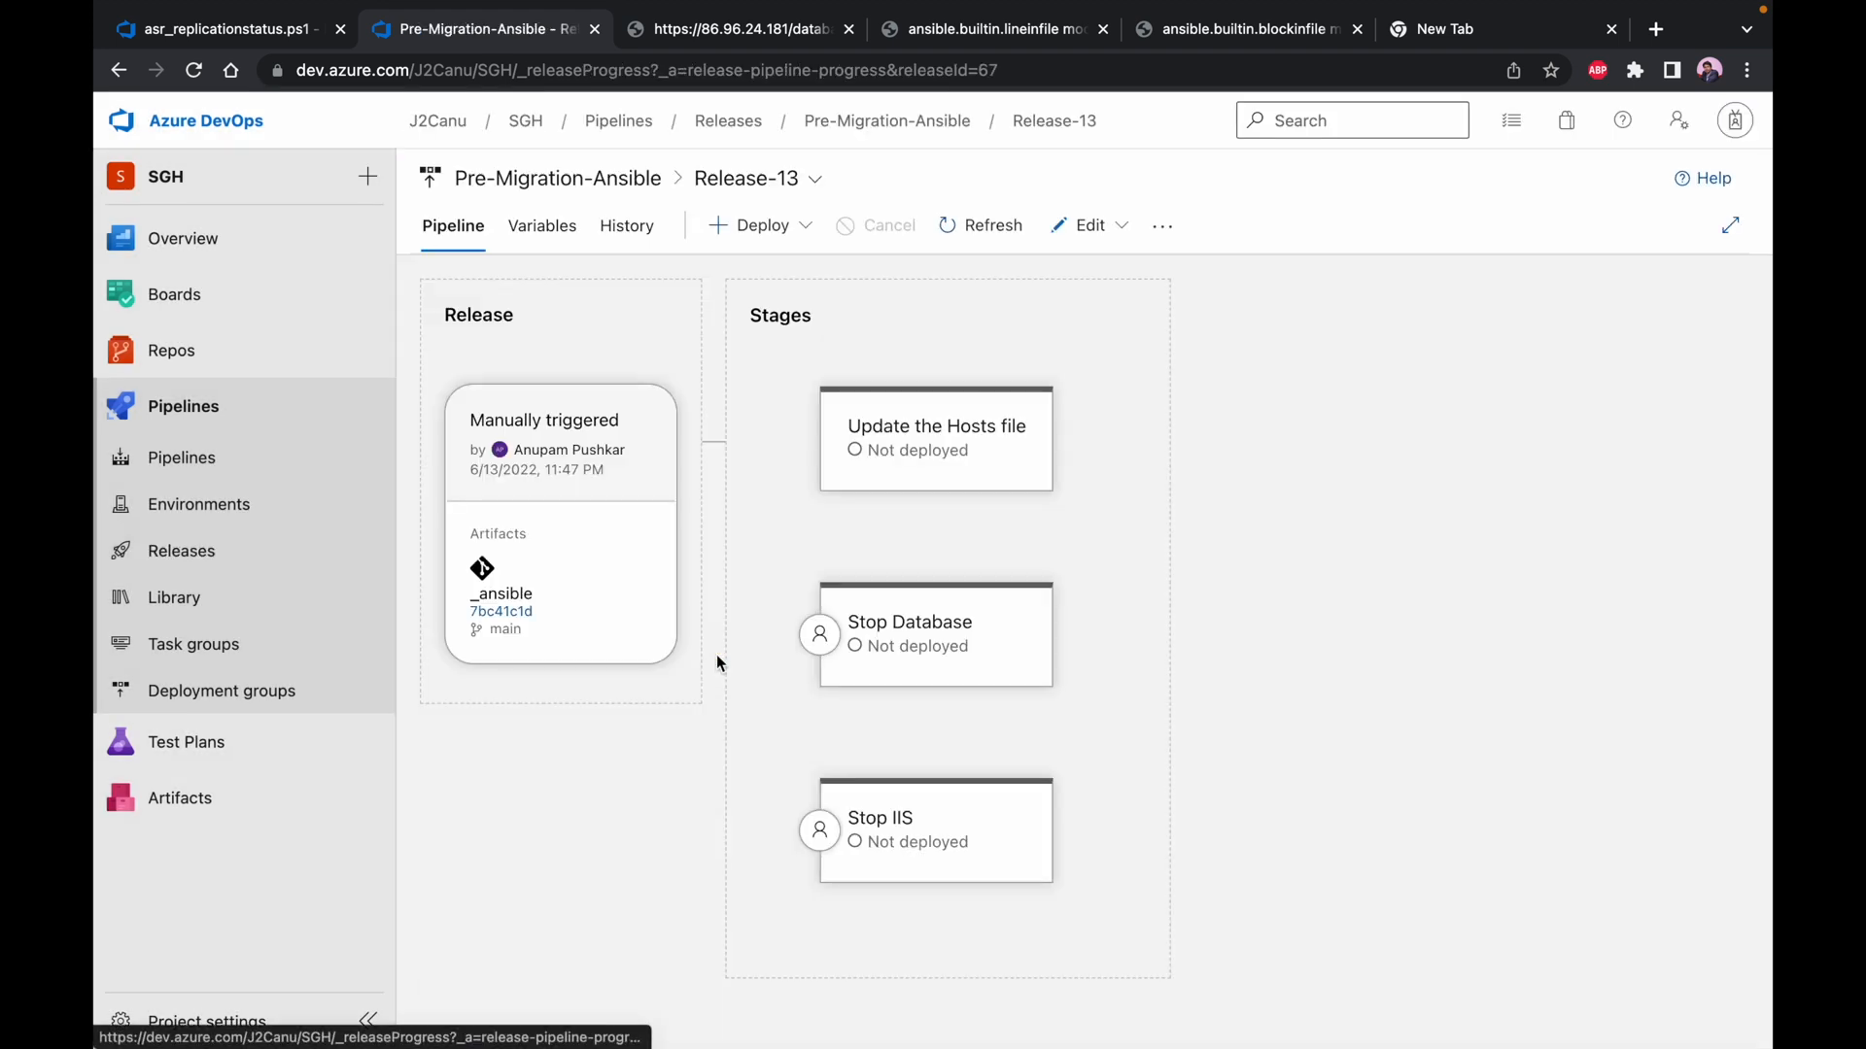
left_click(788, 249)
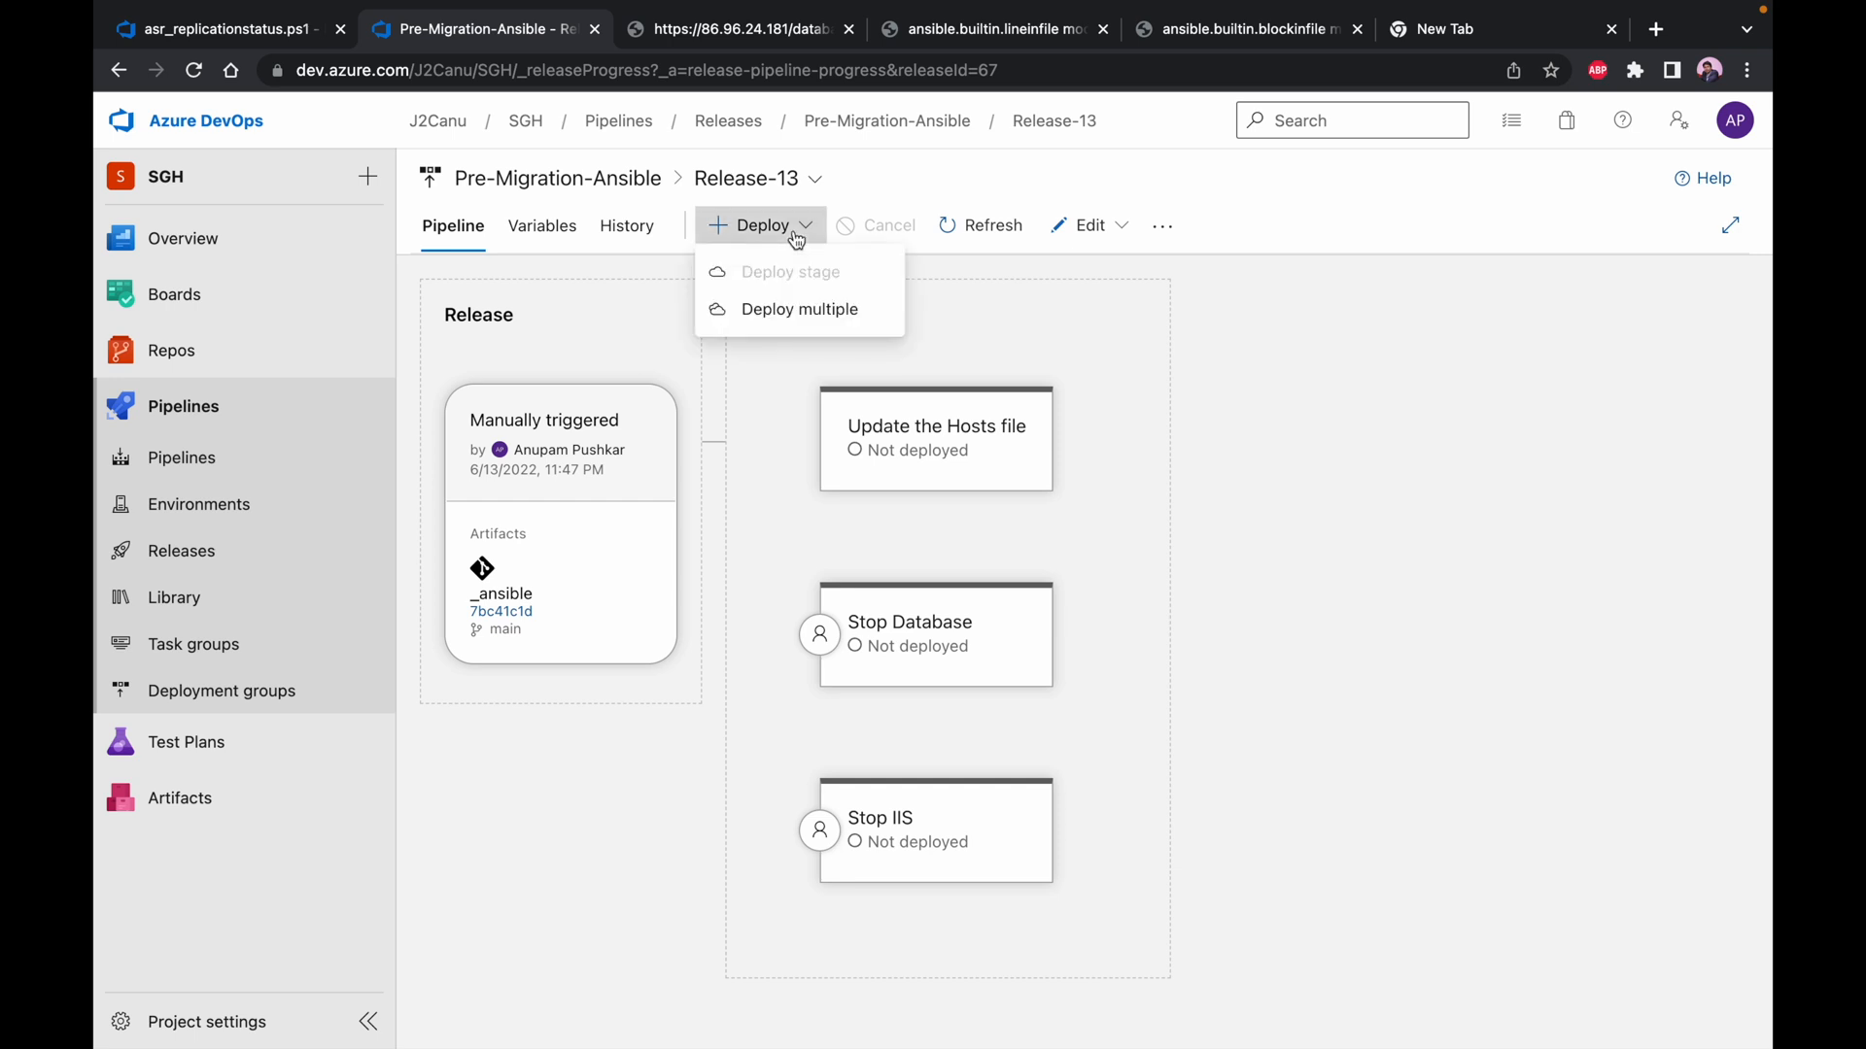
left_click(798, 311)
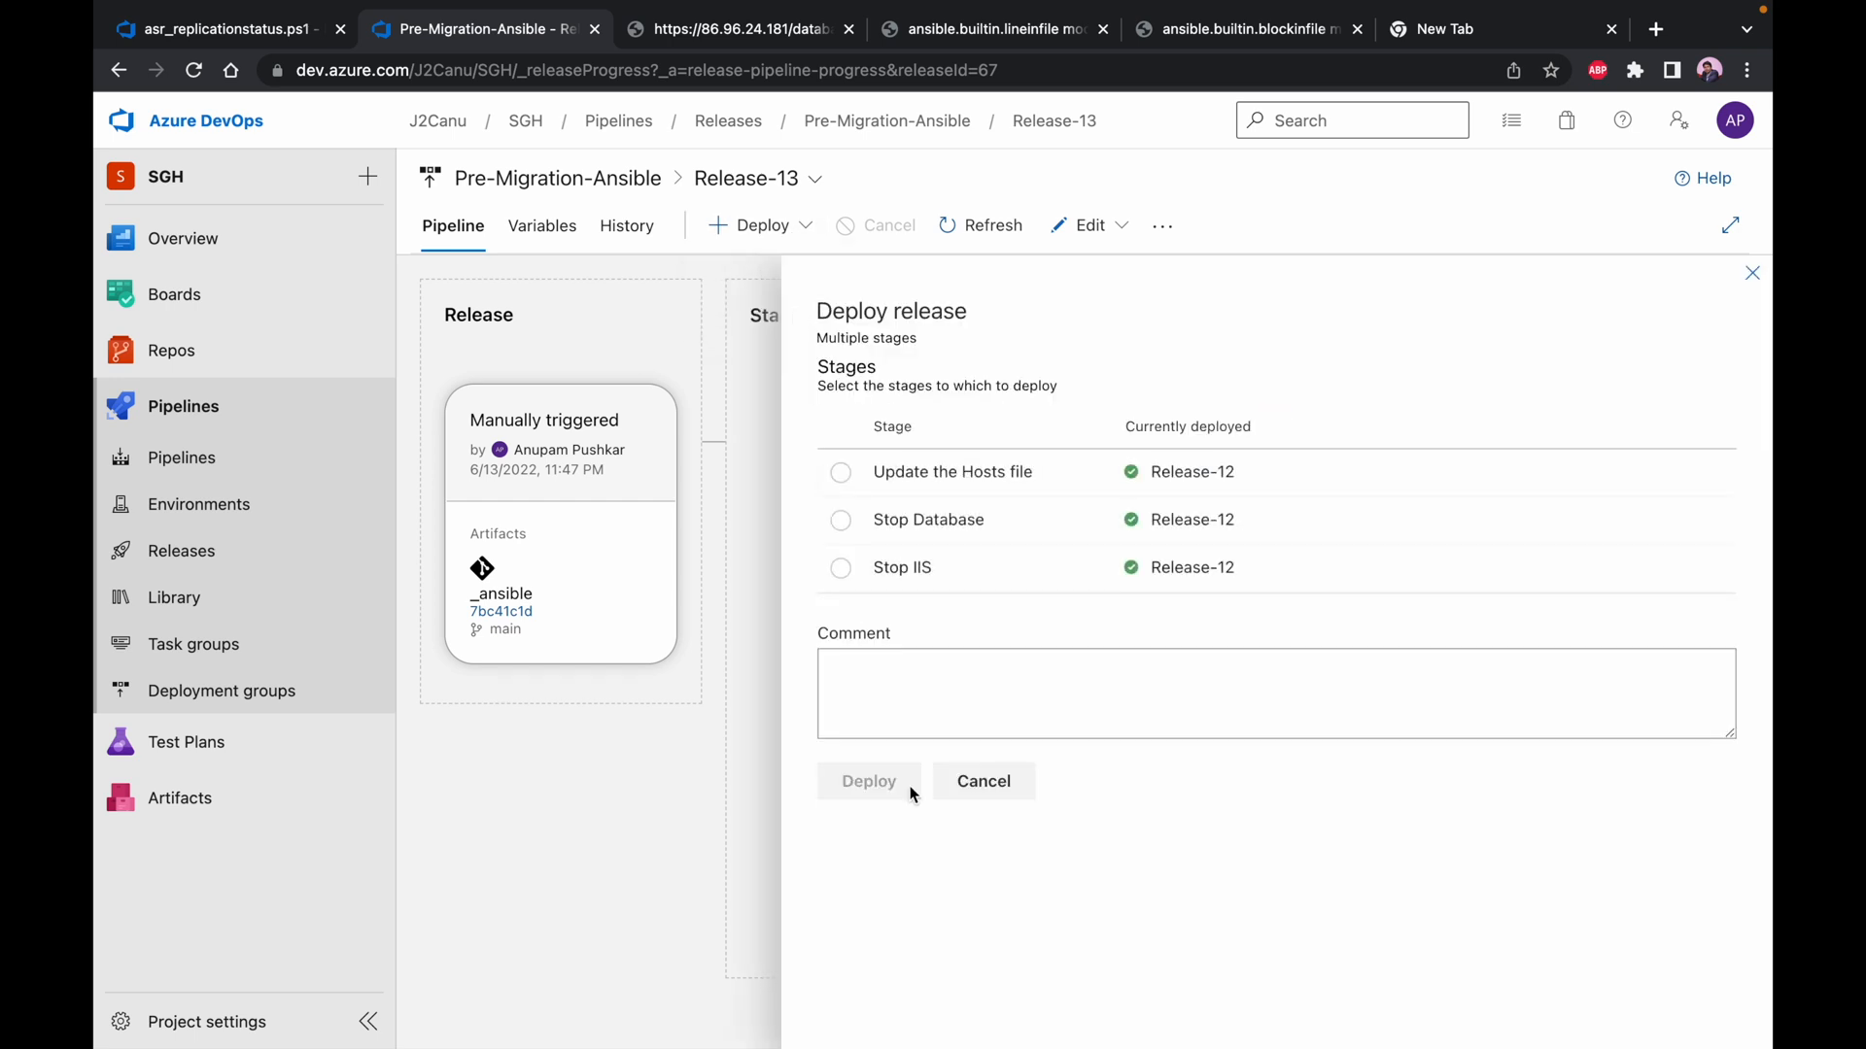
left_click(840, 473)
left_click(841, 520)
left_click(840, 568)
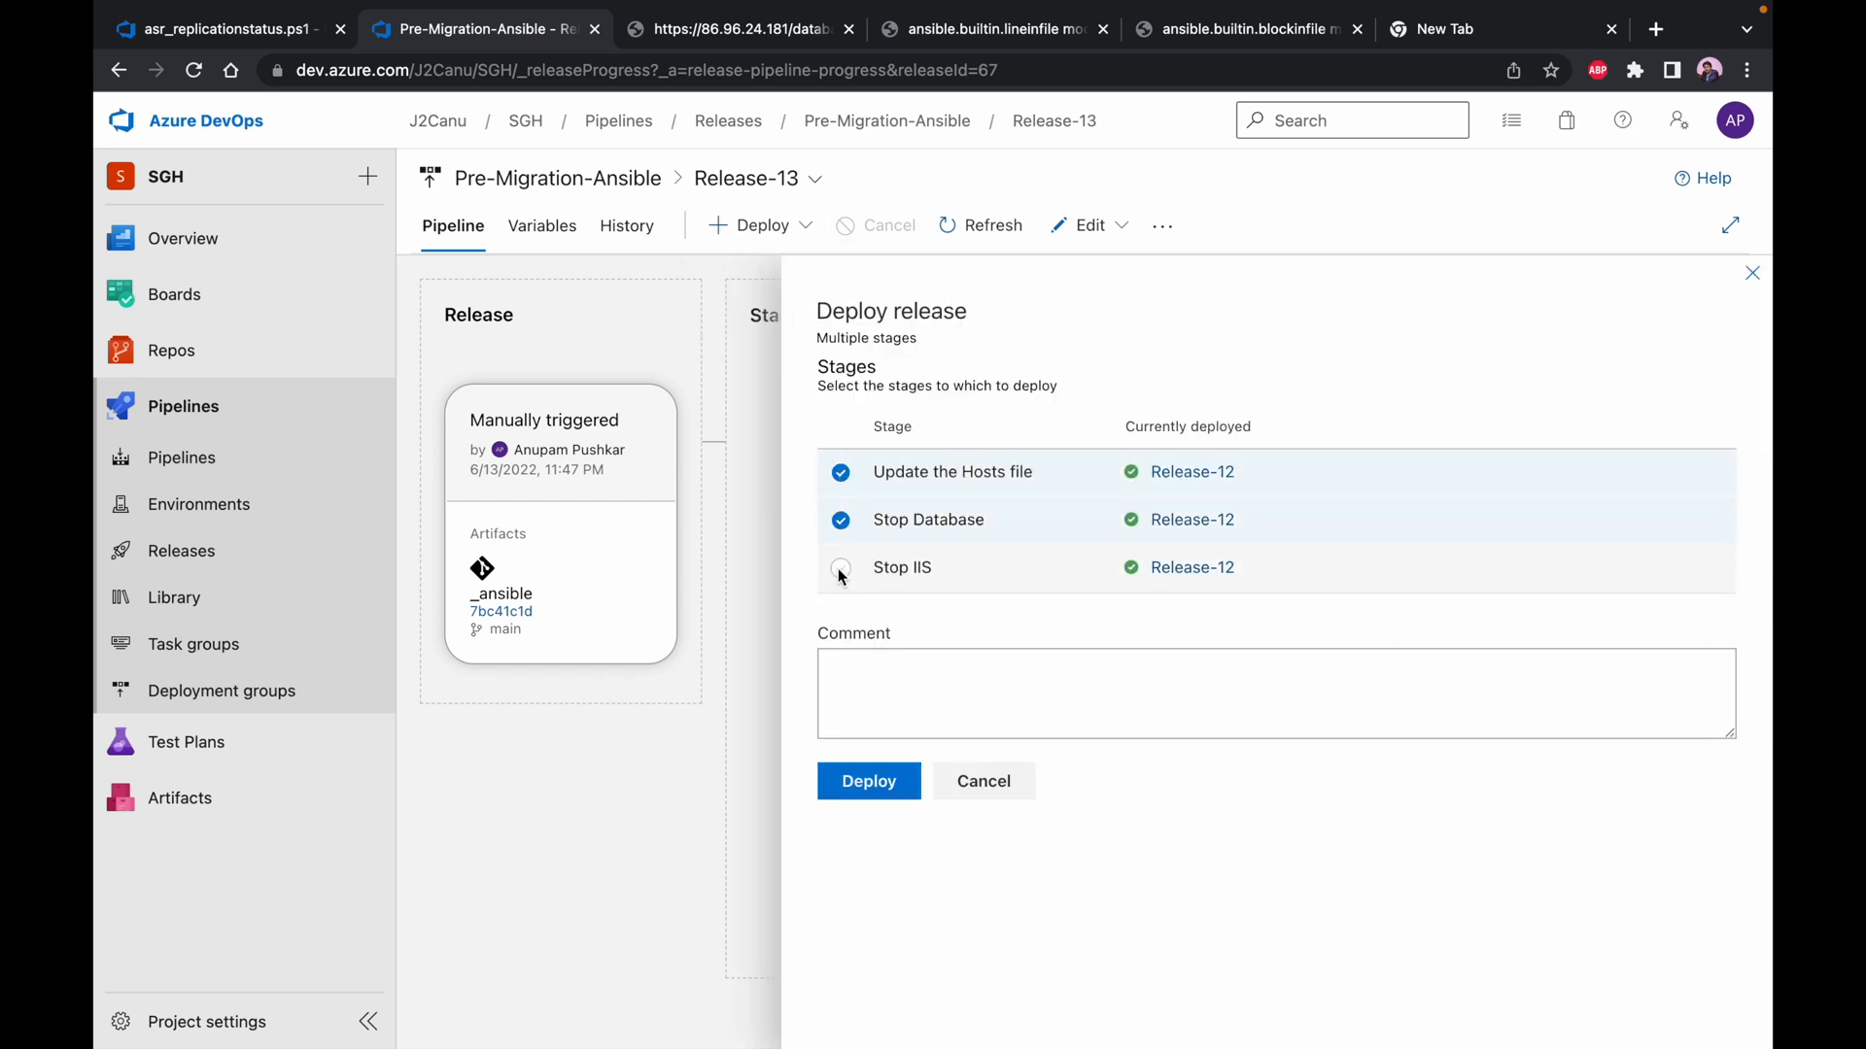
left_click(875, 780)
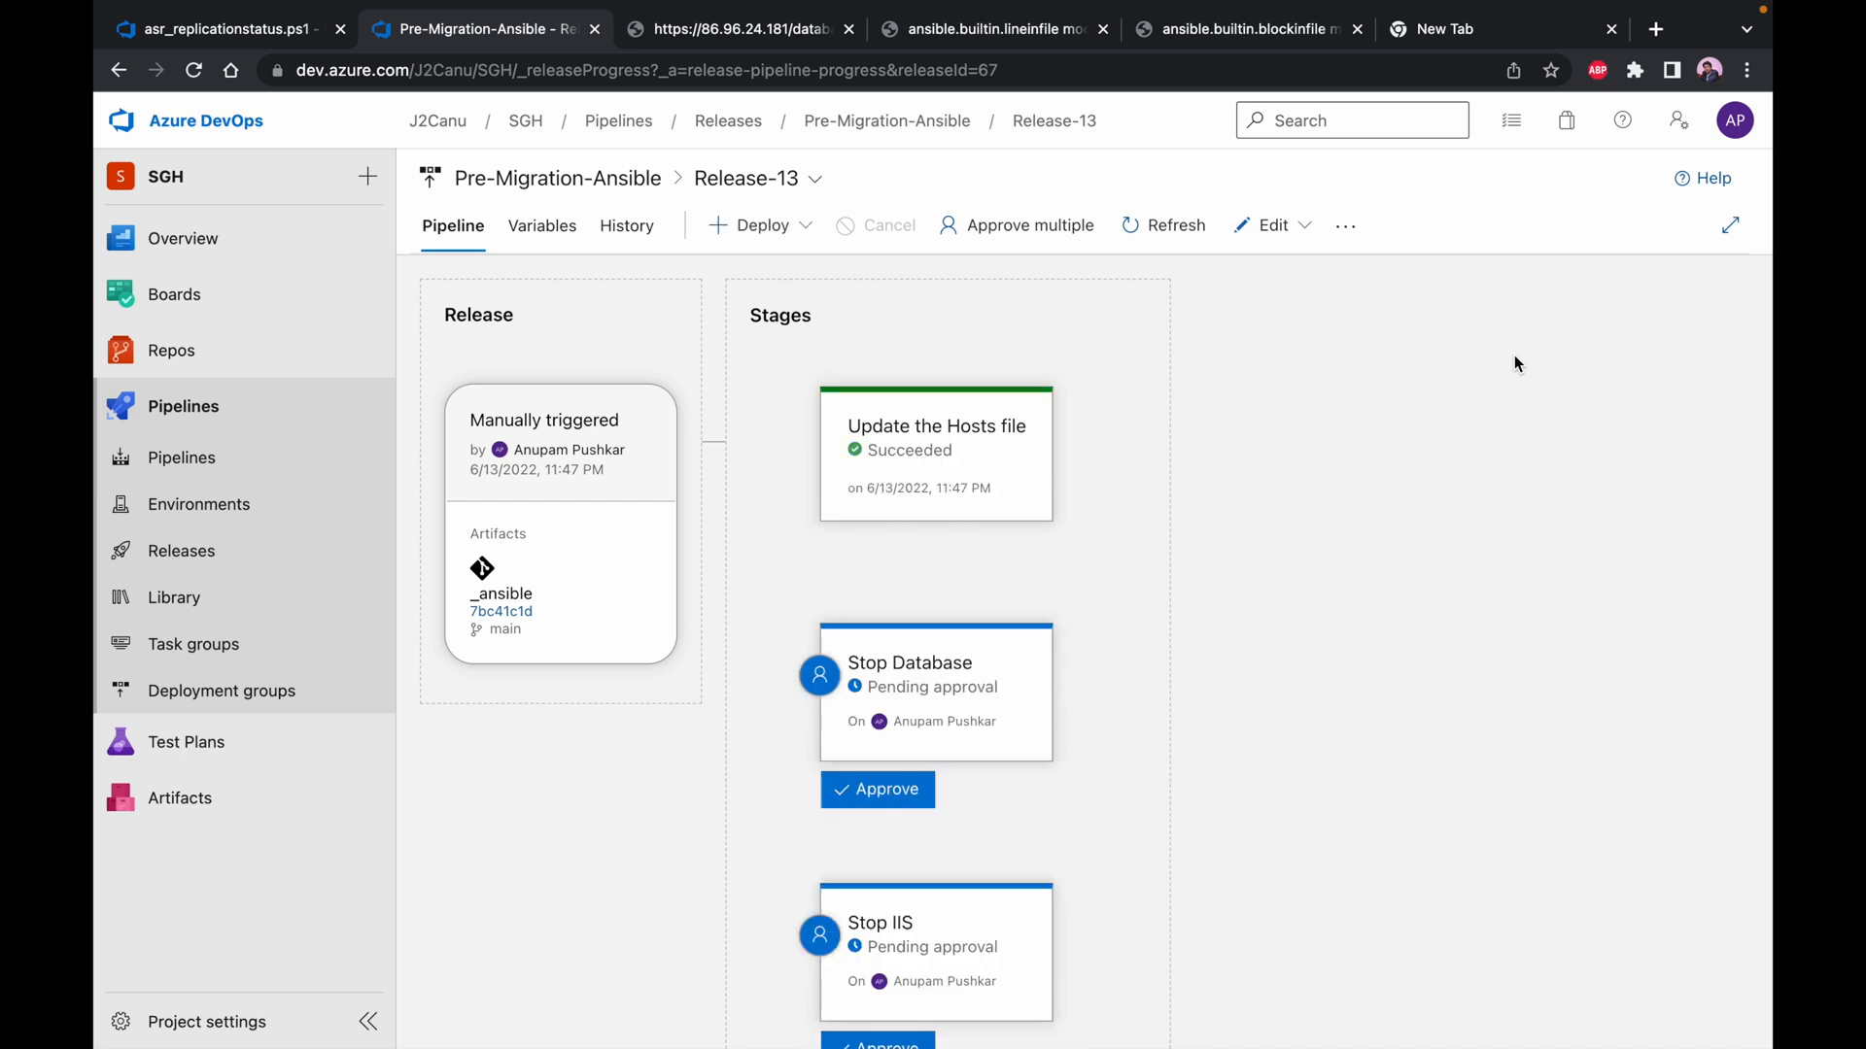
Approve the pending Stop Database stage with the comment "All looks good, go ahead and stop the database"
scroll(1114, 719, "down", 2)
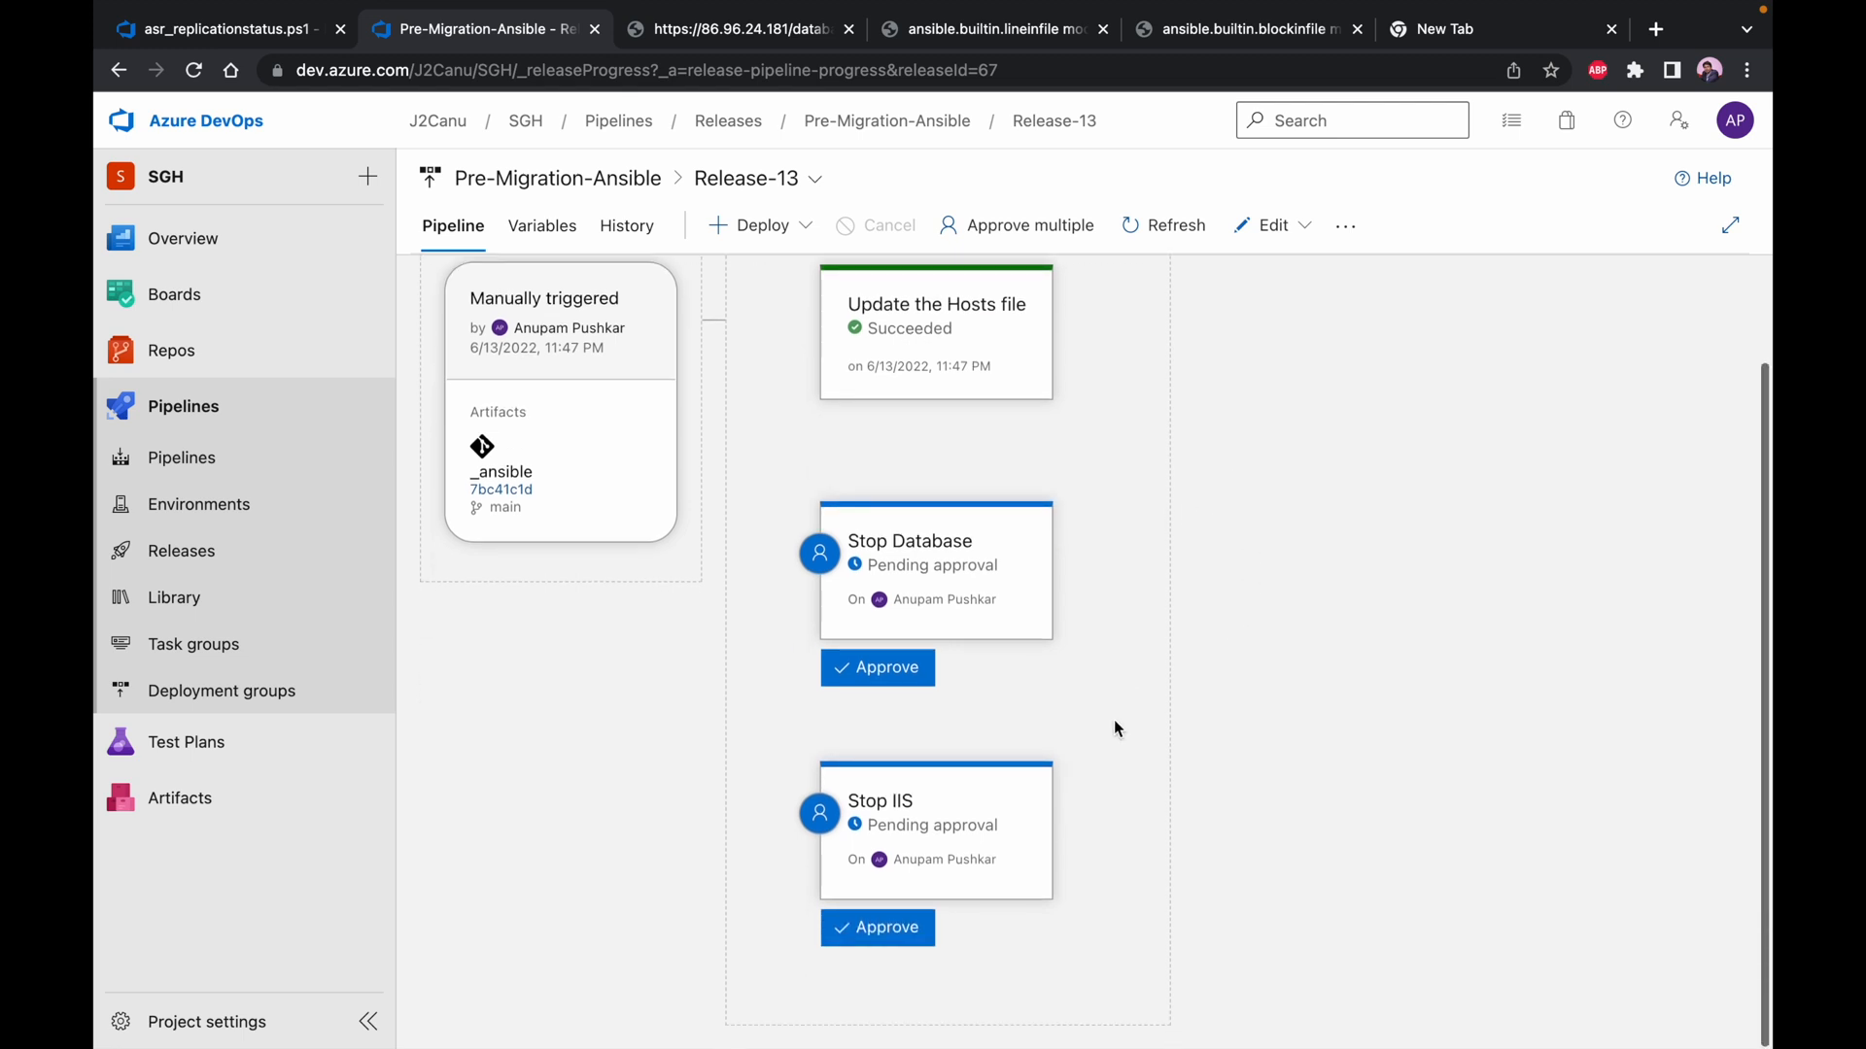
left_click(876, 668)
left_click(928, 665)
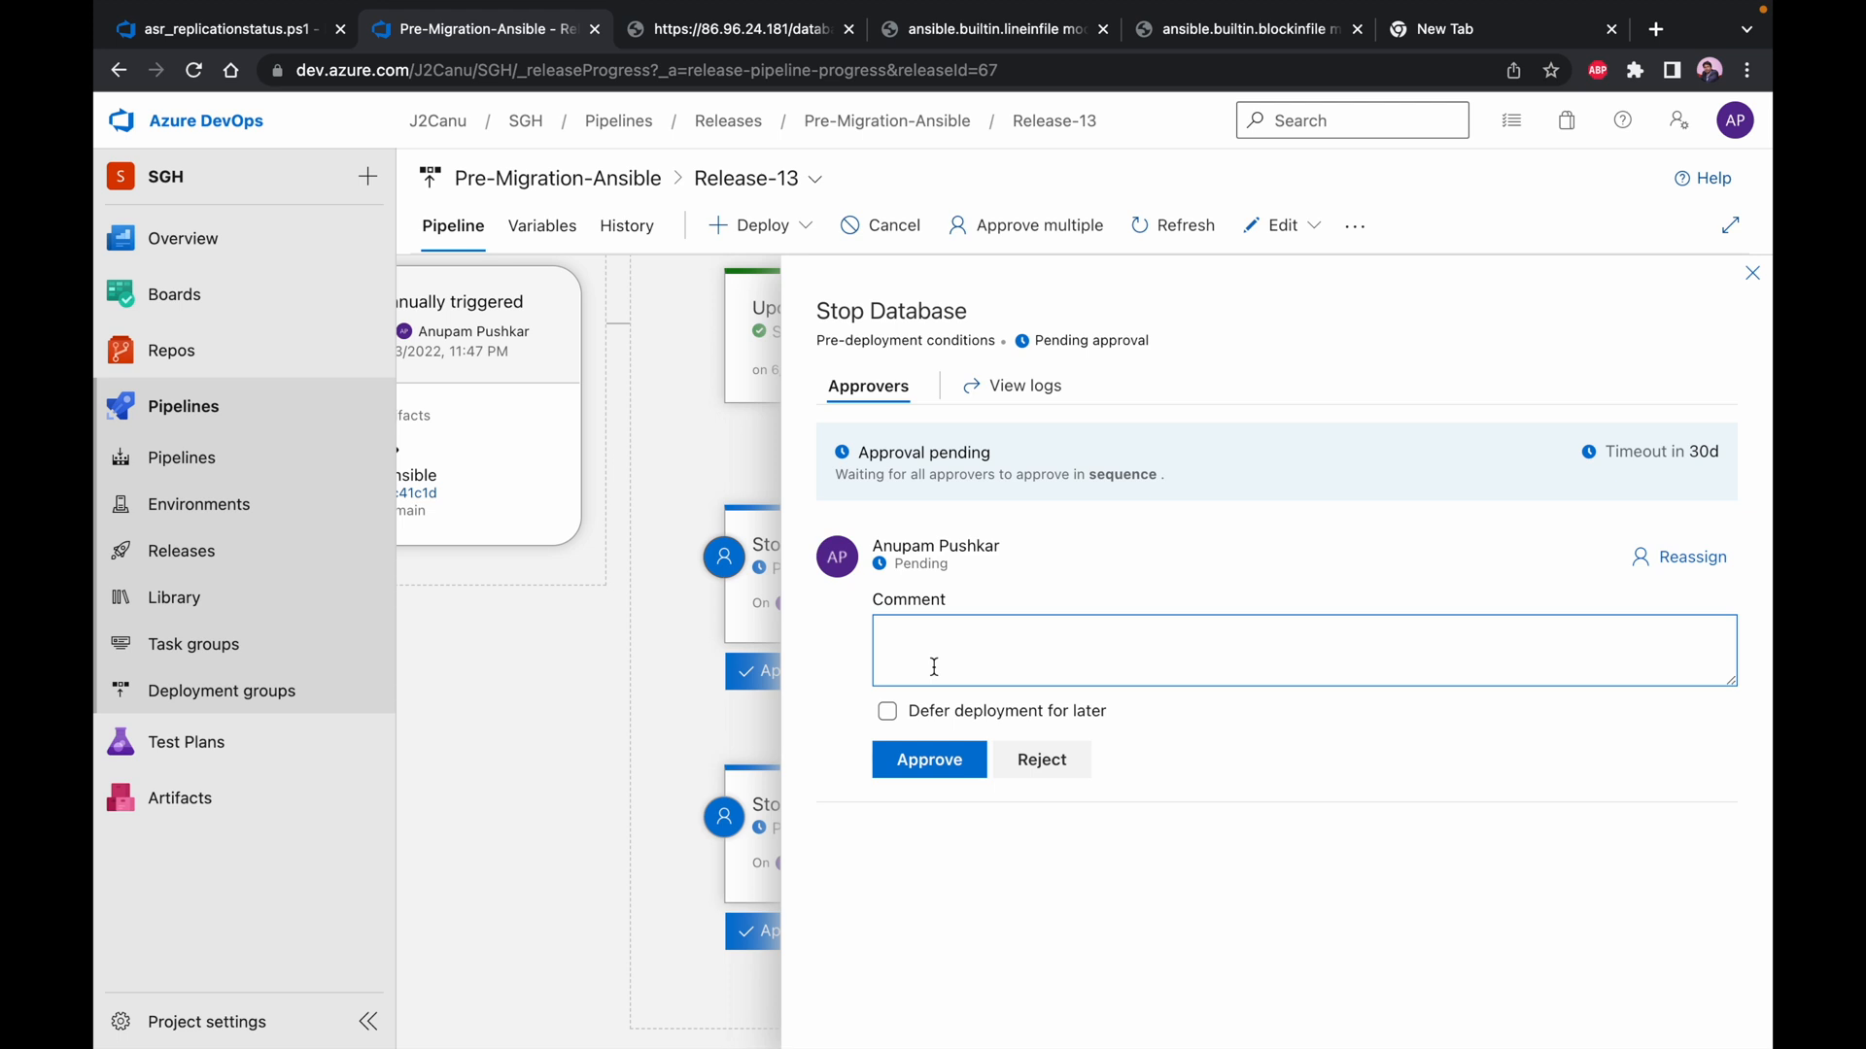
type("All looks good, go ahead and start the")
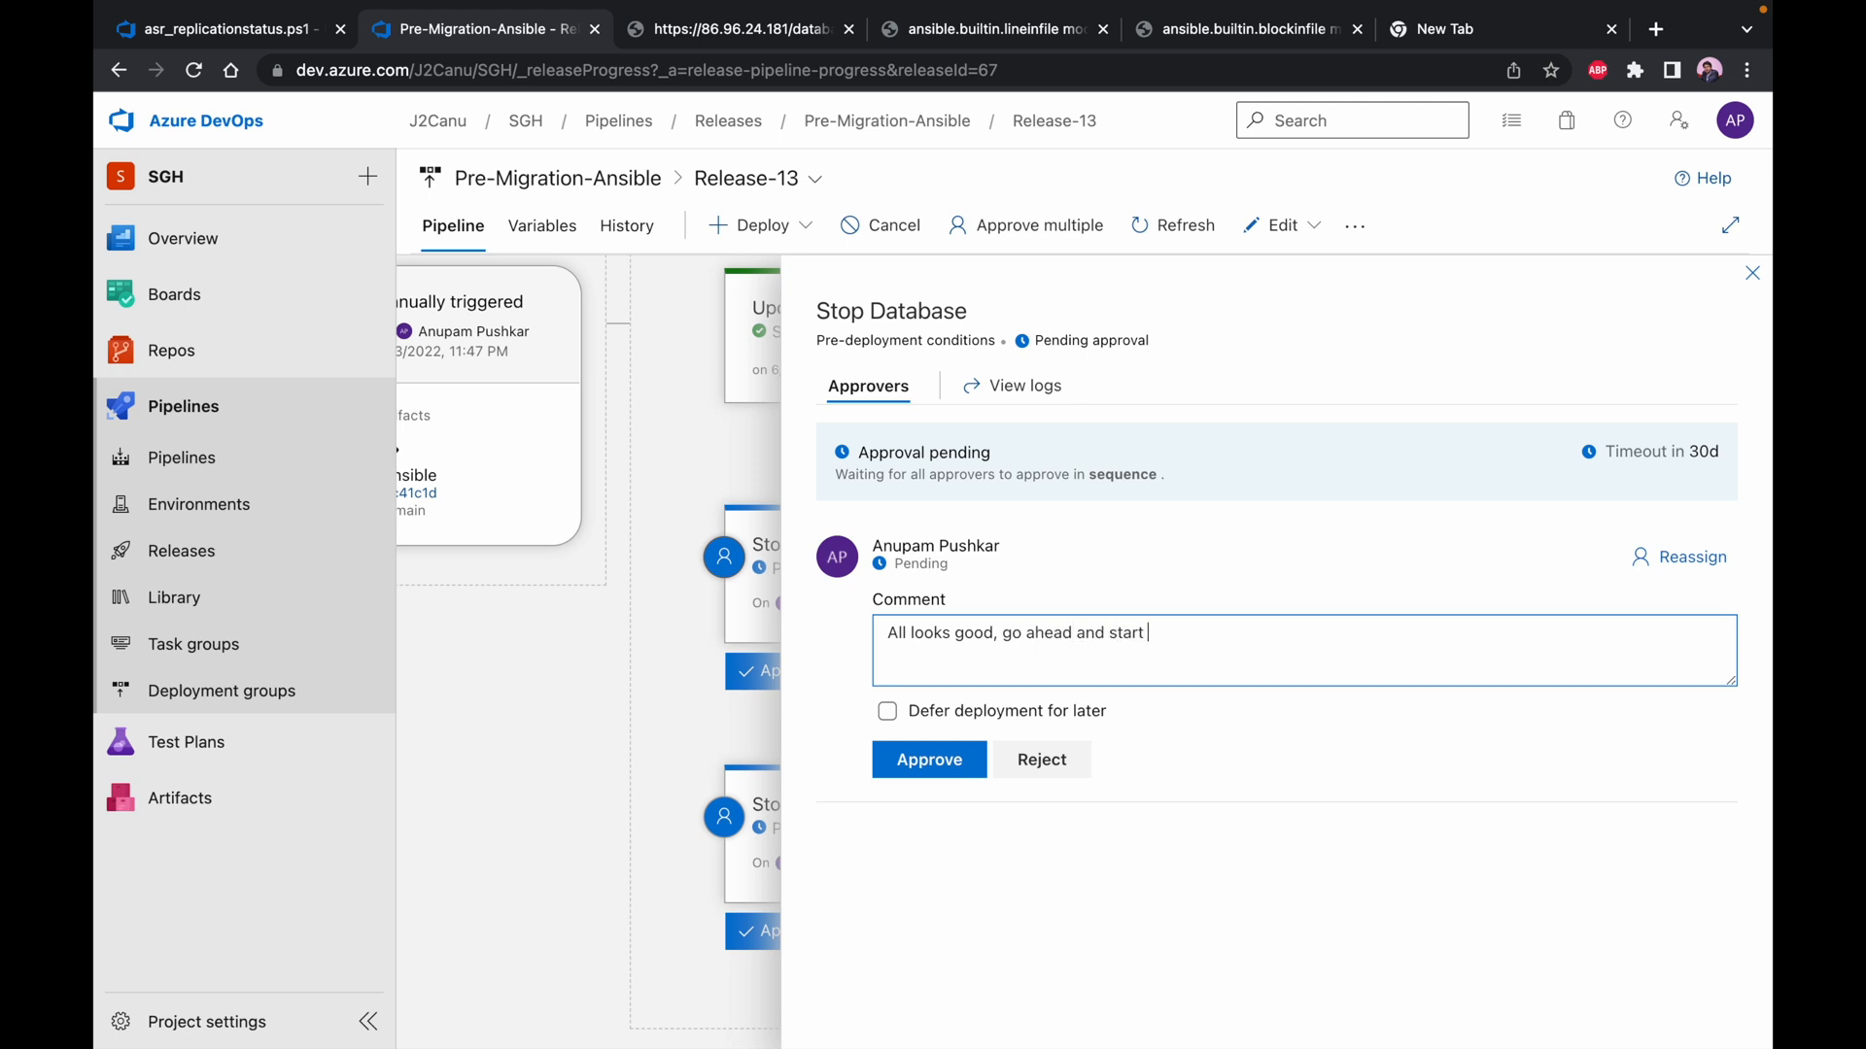
key("BackSpace")
key("BackSpace")
key("BackSpace")
key("BackSpace")
type("stop the databass")
left_click(923, 770)
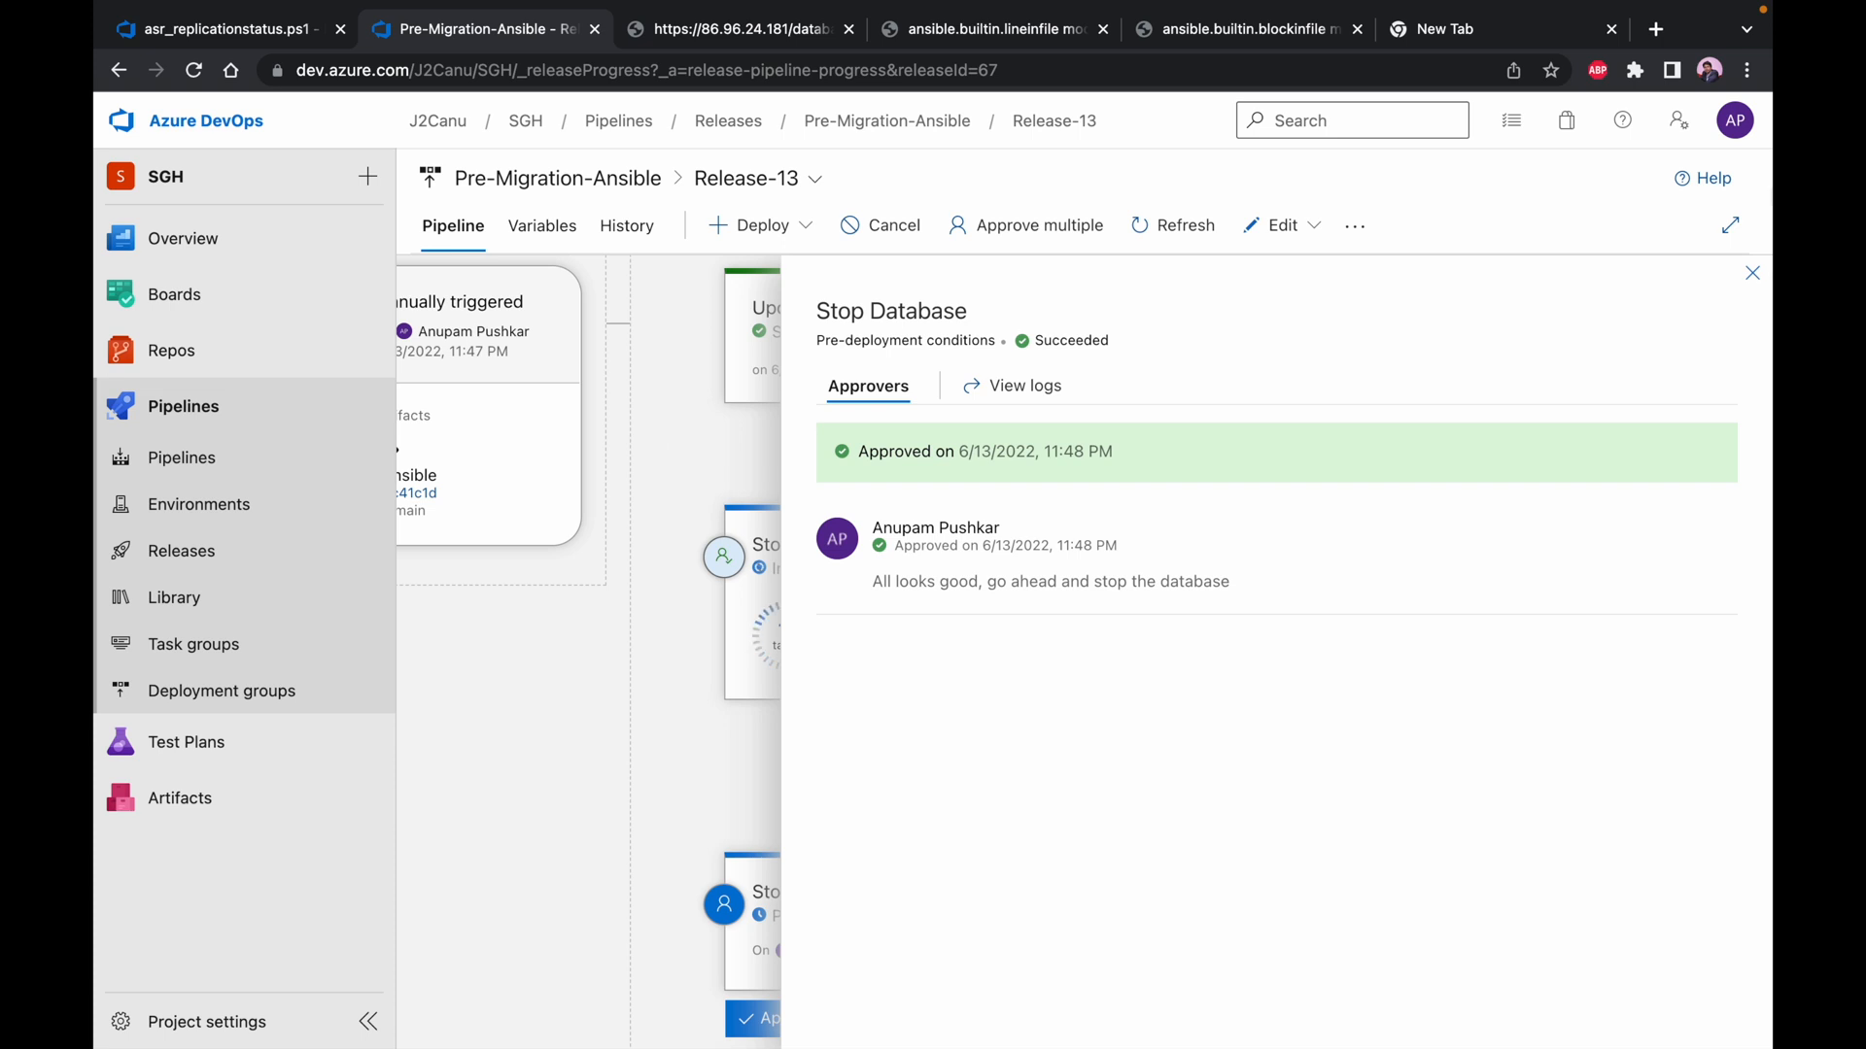
Check the web application's database page, compare with the release stages, and reload the page to test the database connection
left_click(735, 31)
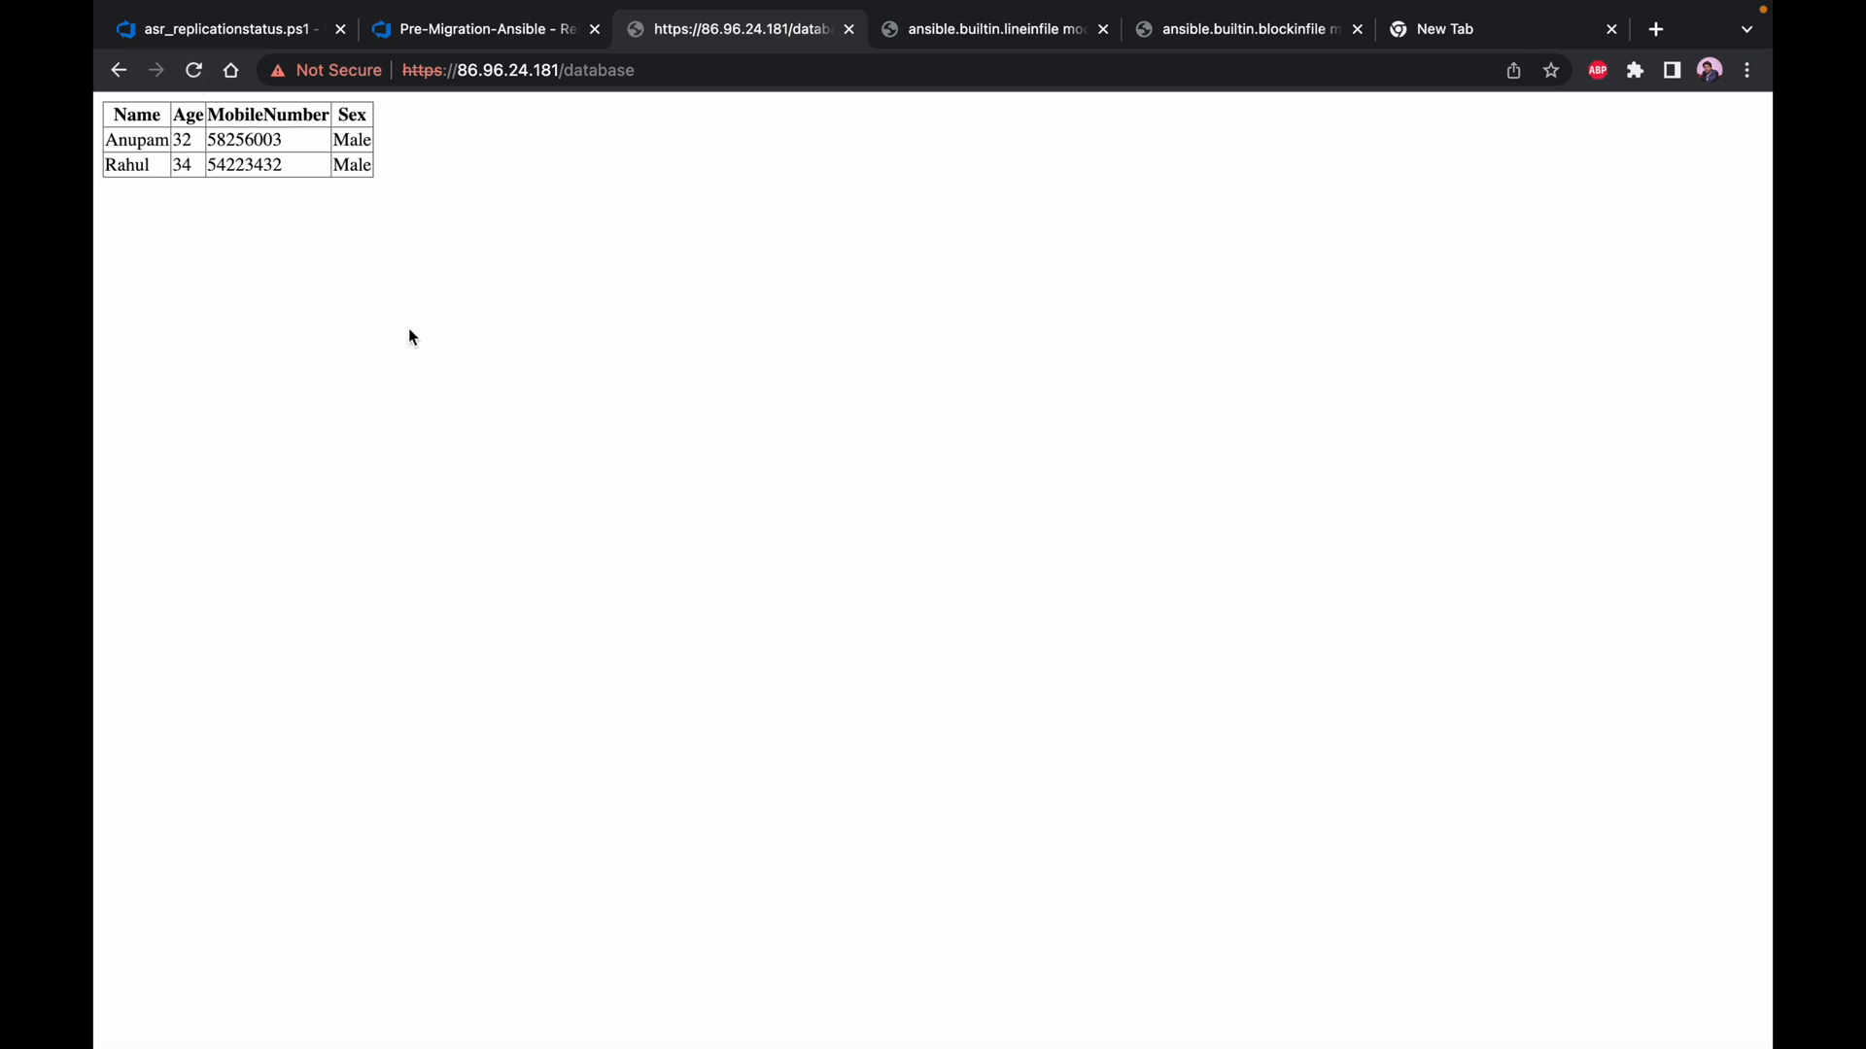
left_click(473, 31)
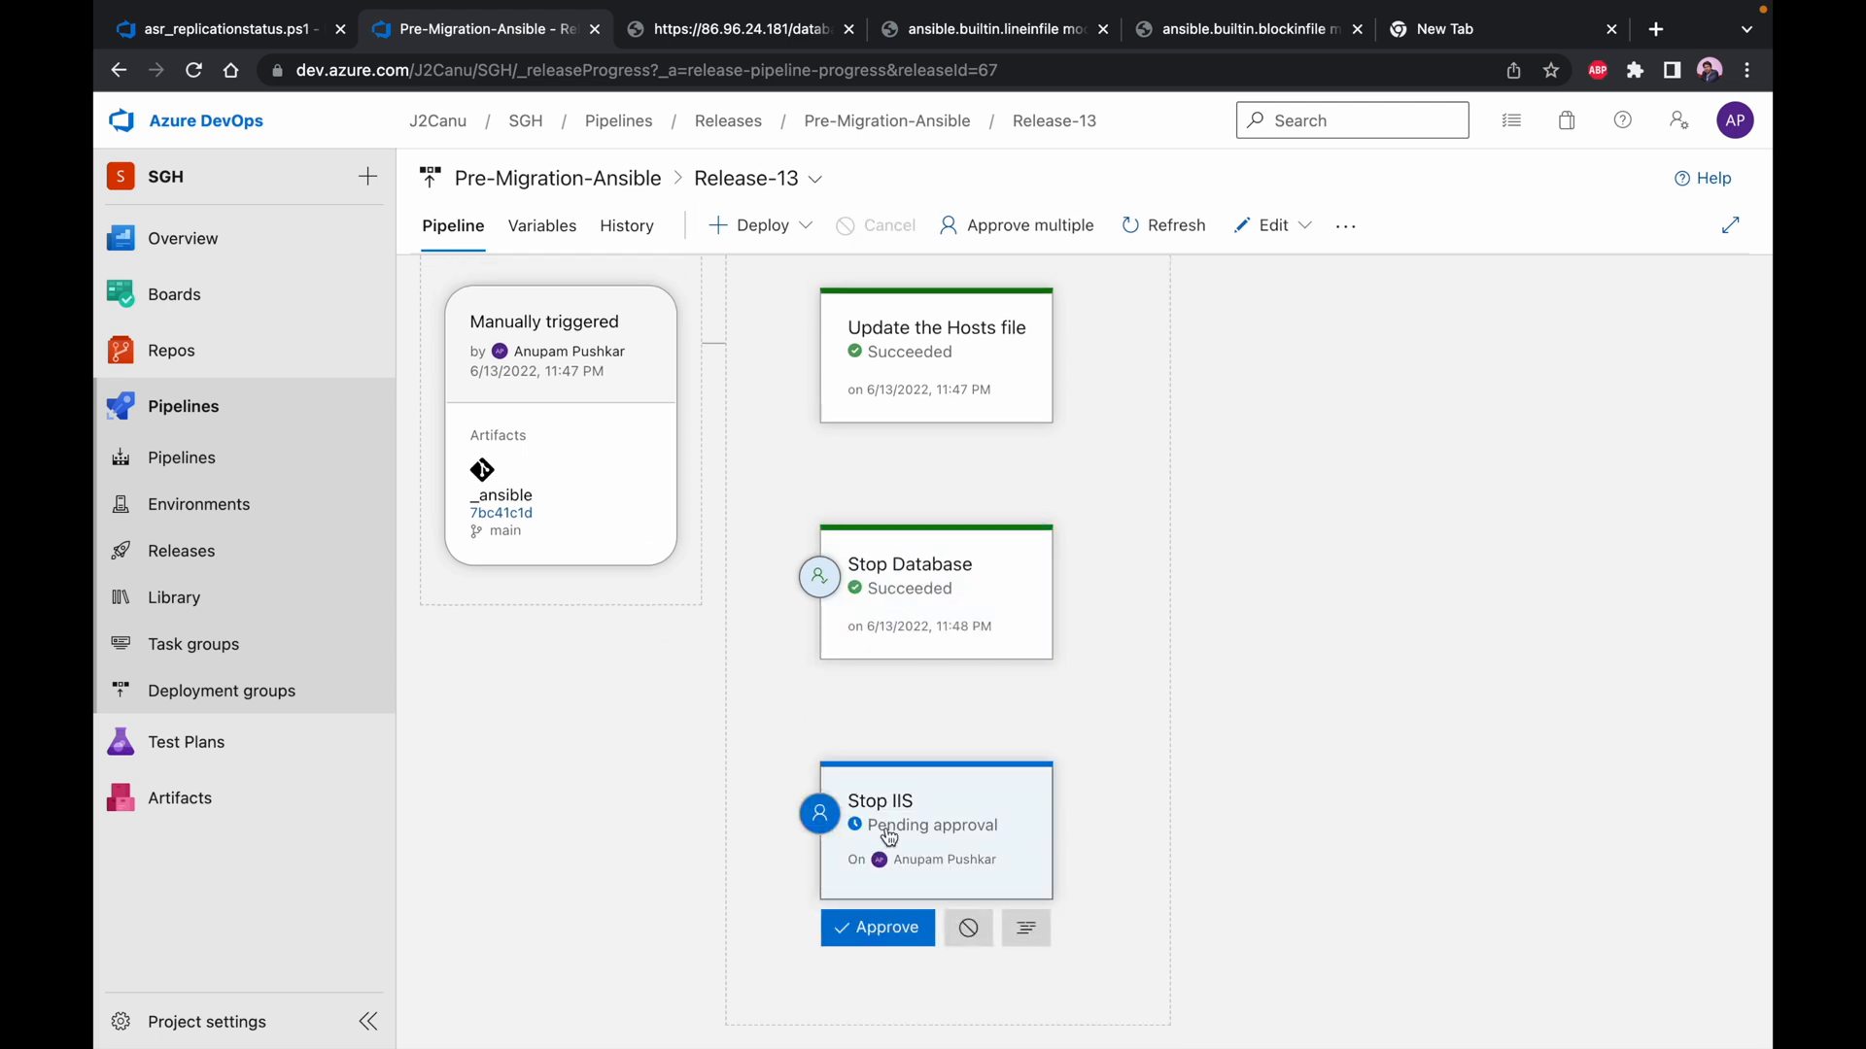
left_click(724, 29)
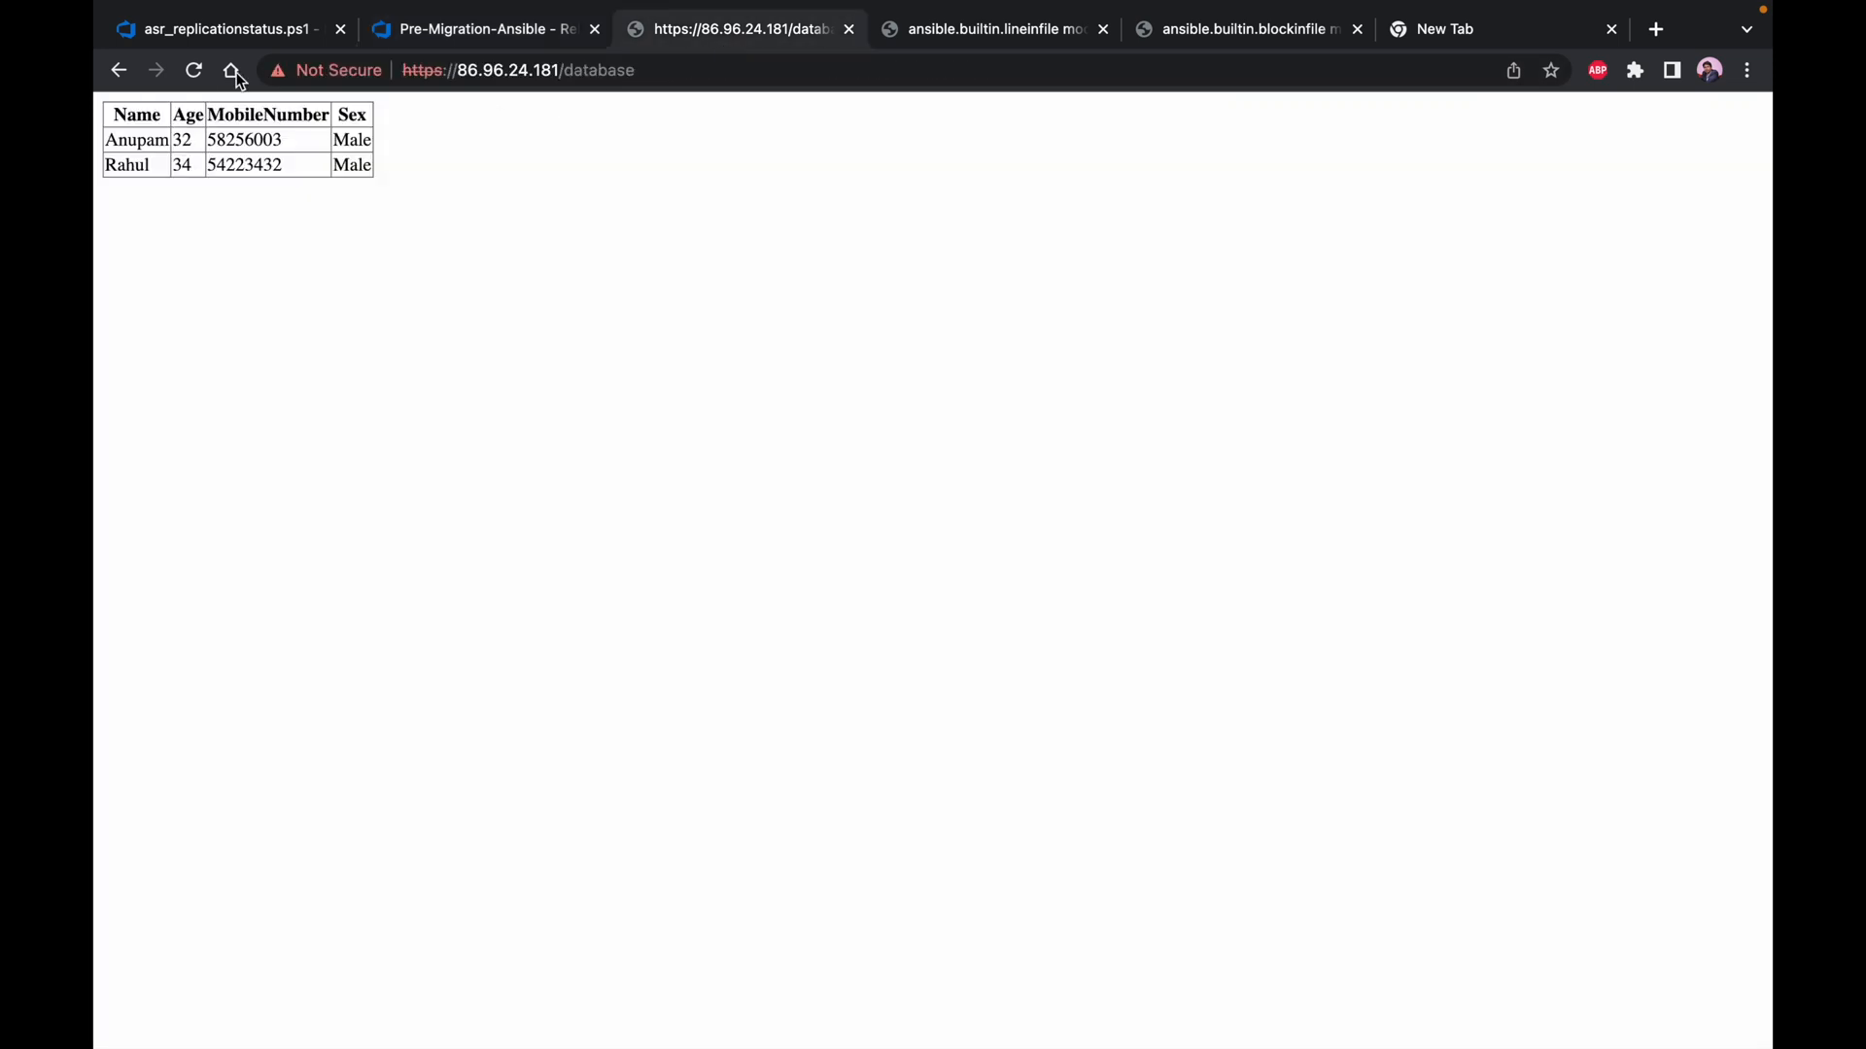
left_click(194, 70)
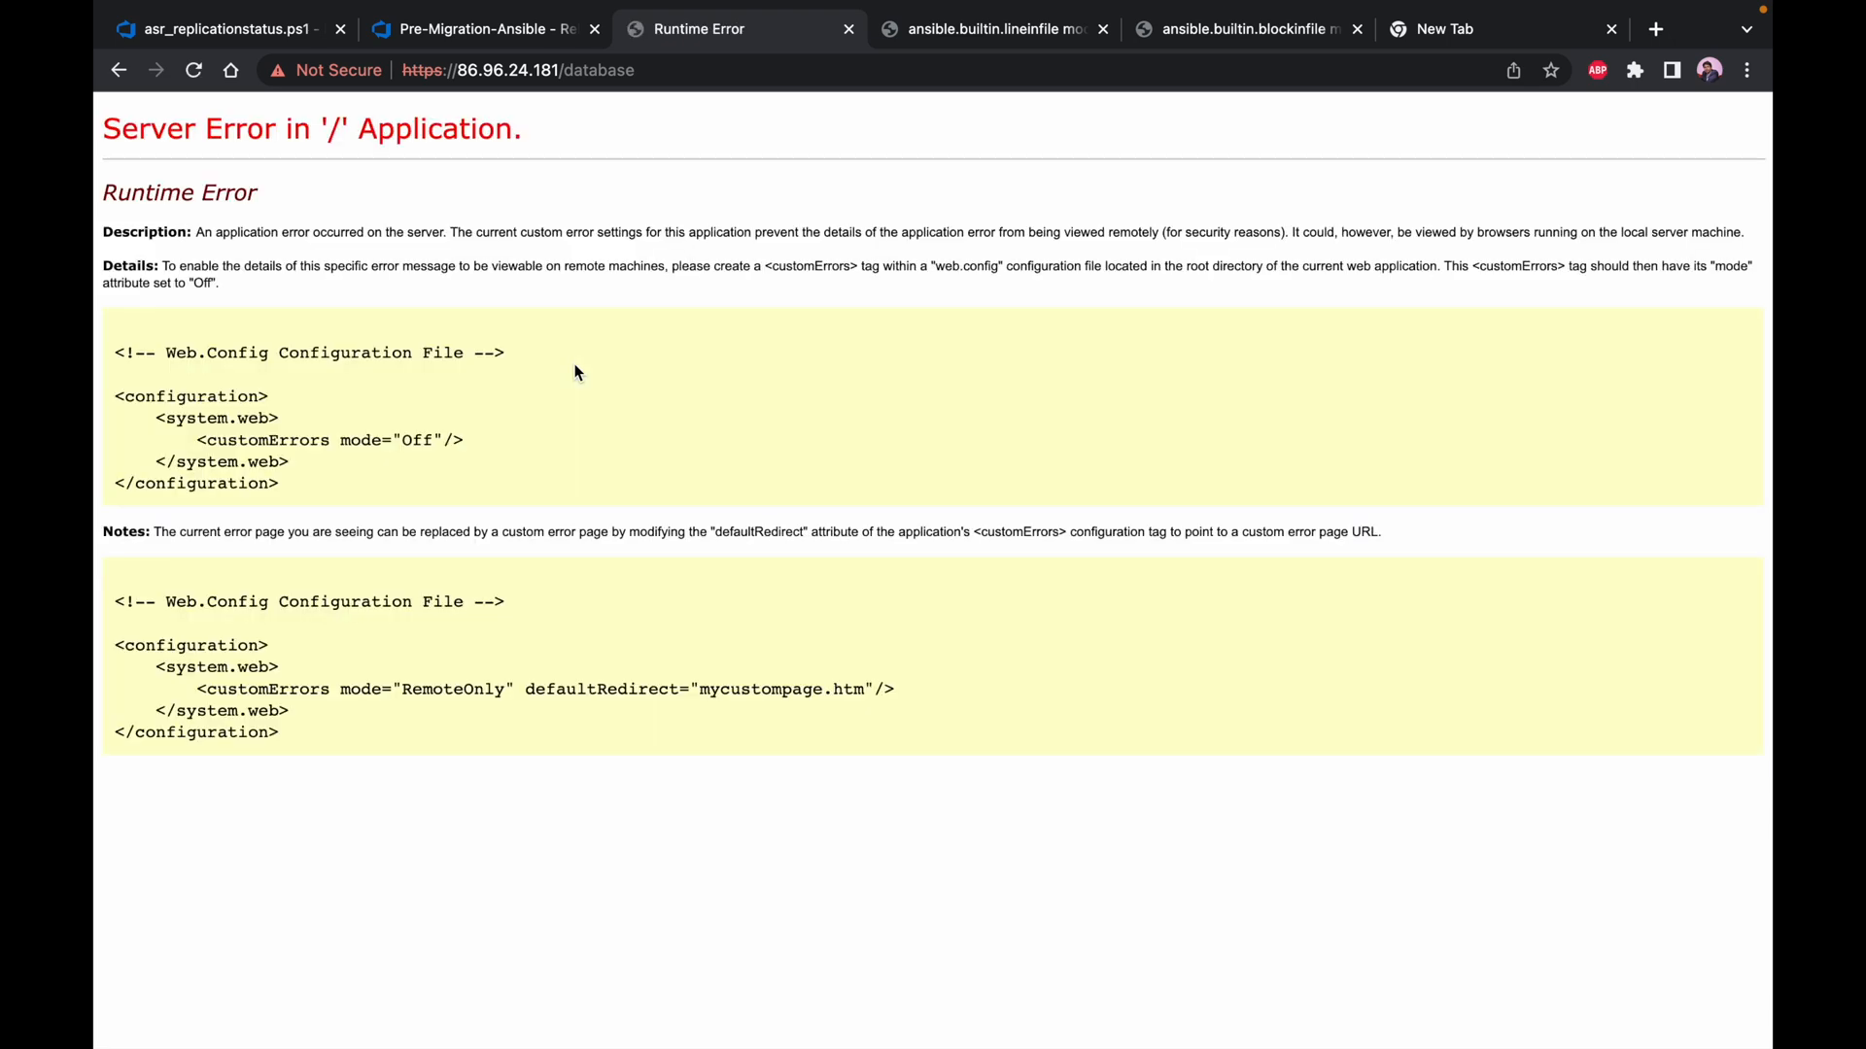
Return to the Pre-Migration-Ansible release and approve the pending Stop IIS stage with the comment "approved"
left_click(516, 31)
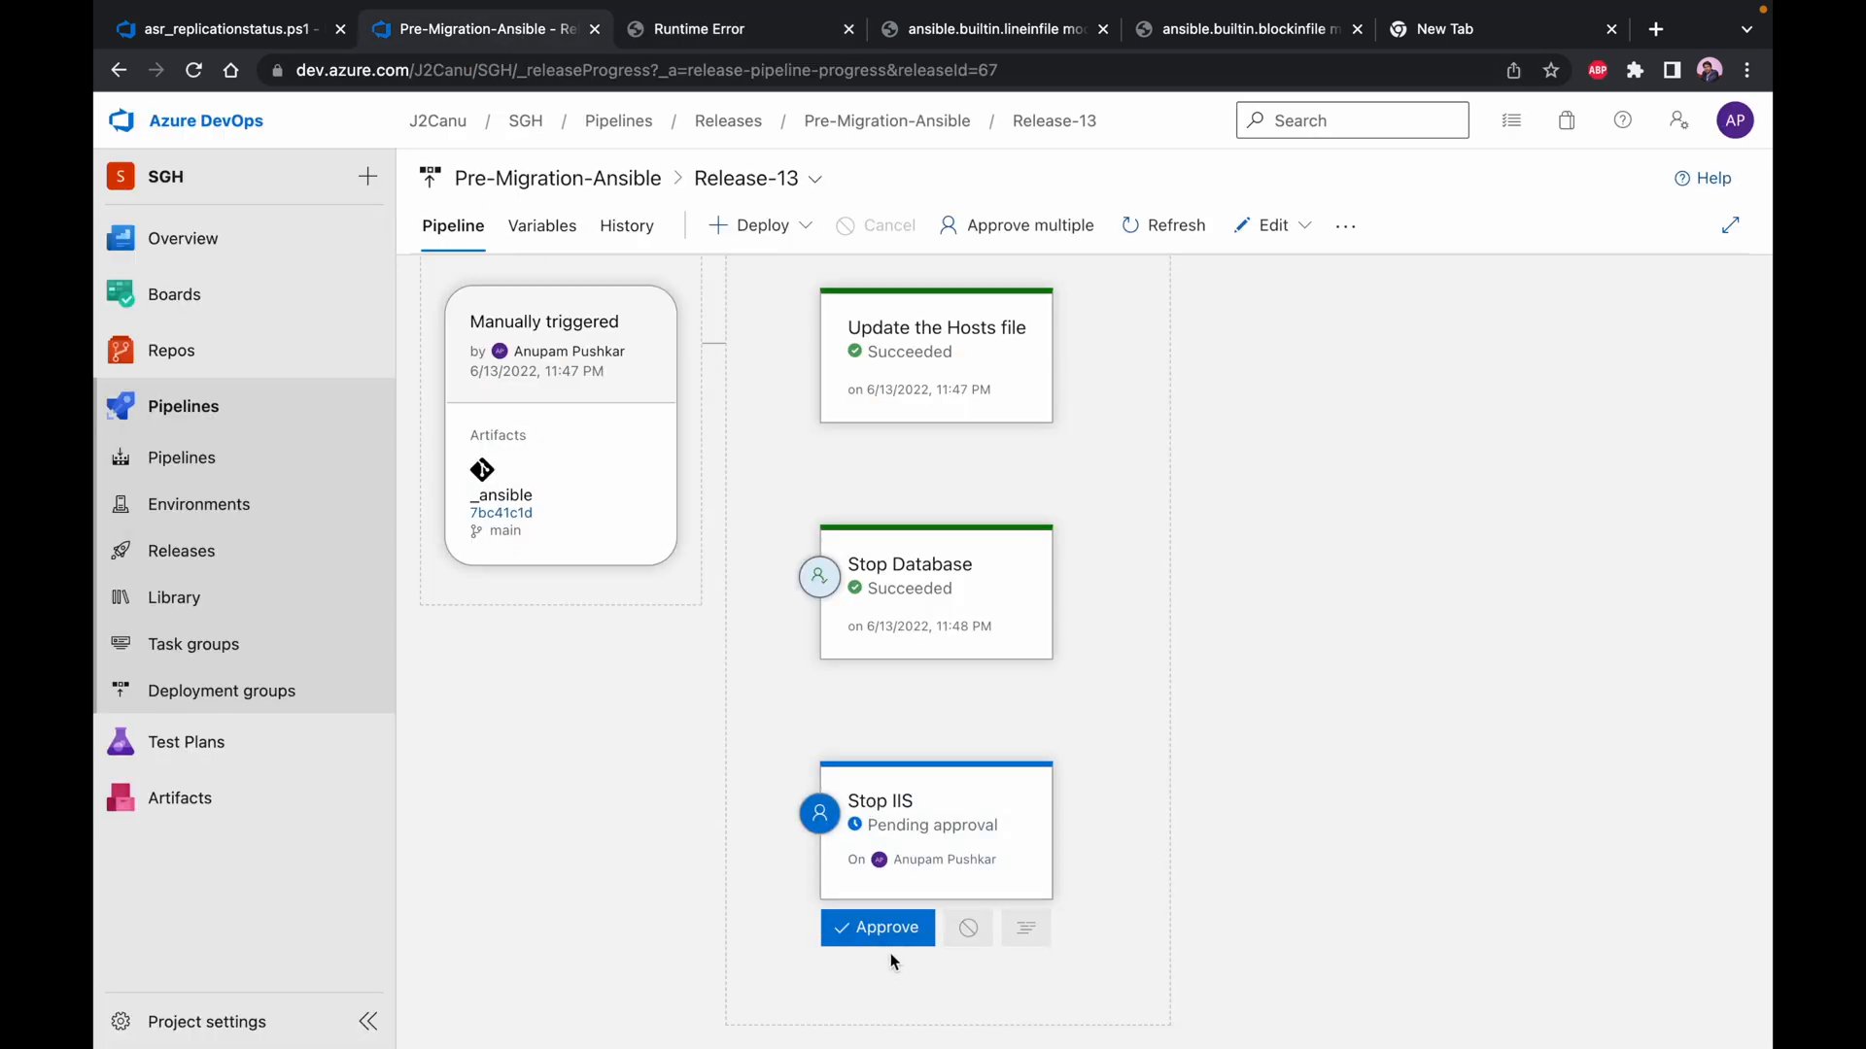
left_click(884, 925)
left_click(972, 639)
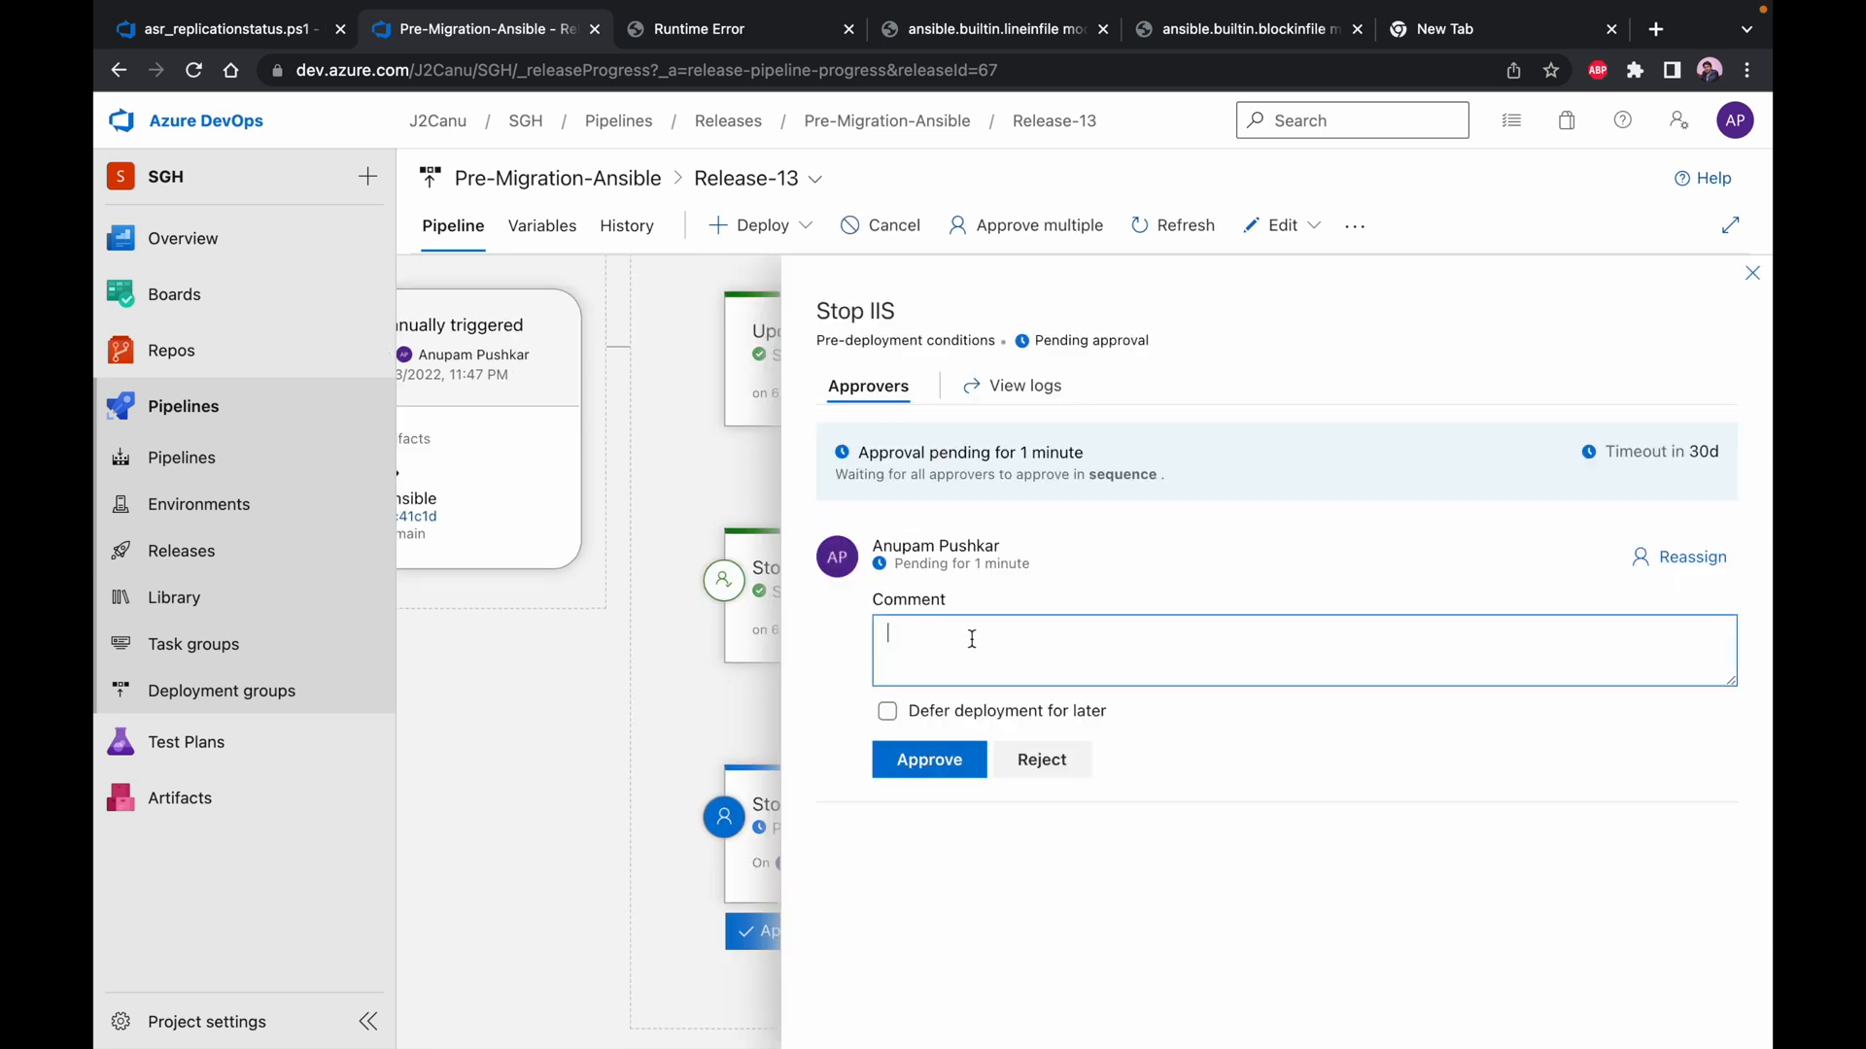
type("approved")
left_click(924, 763)
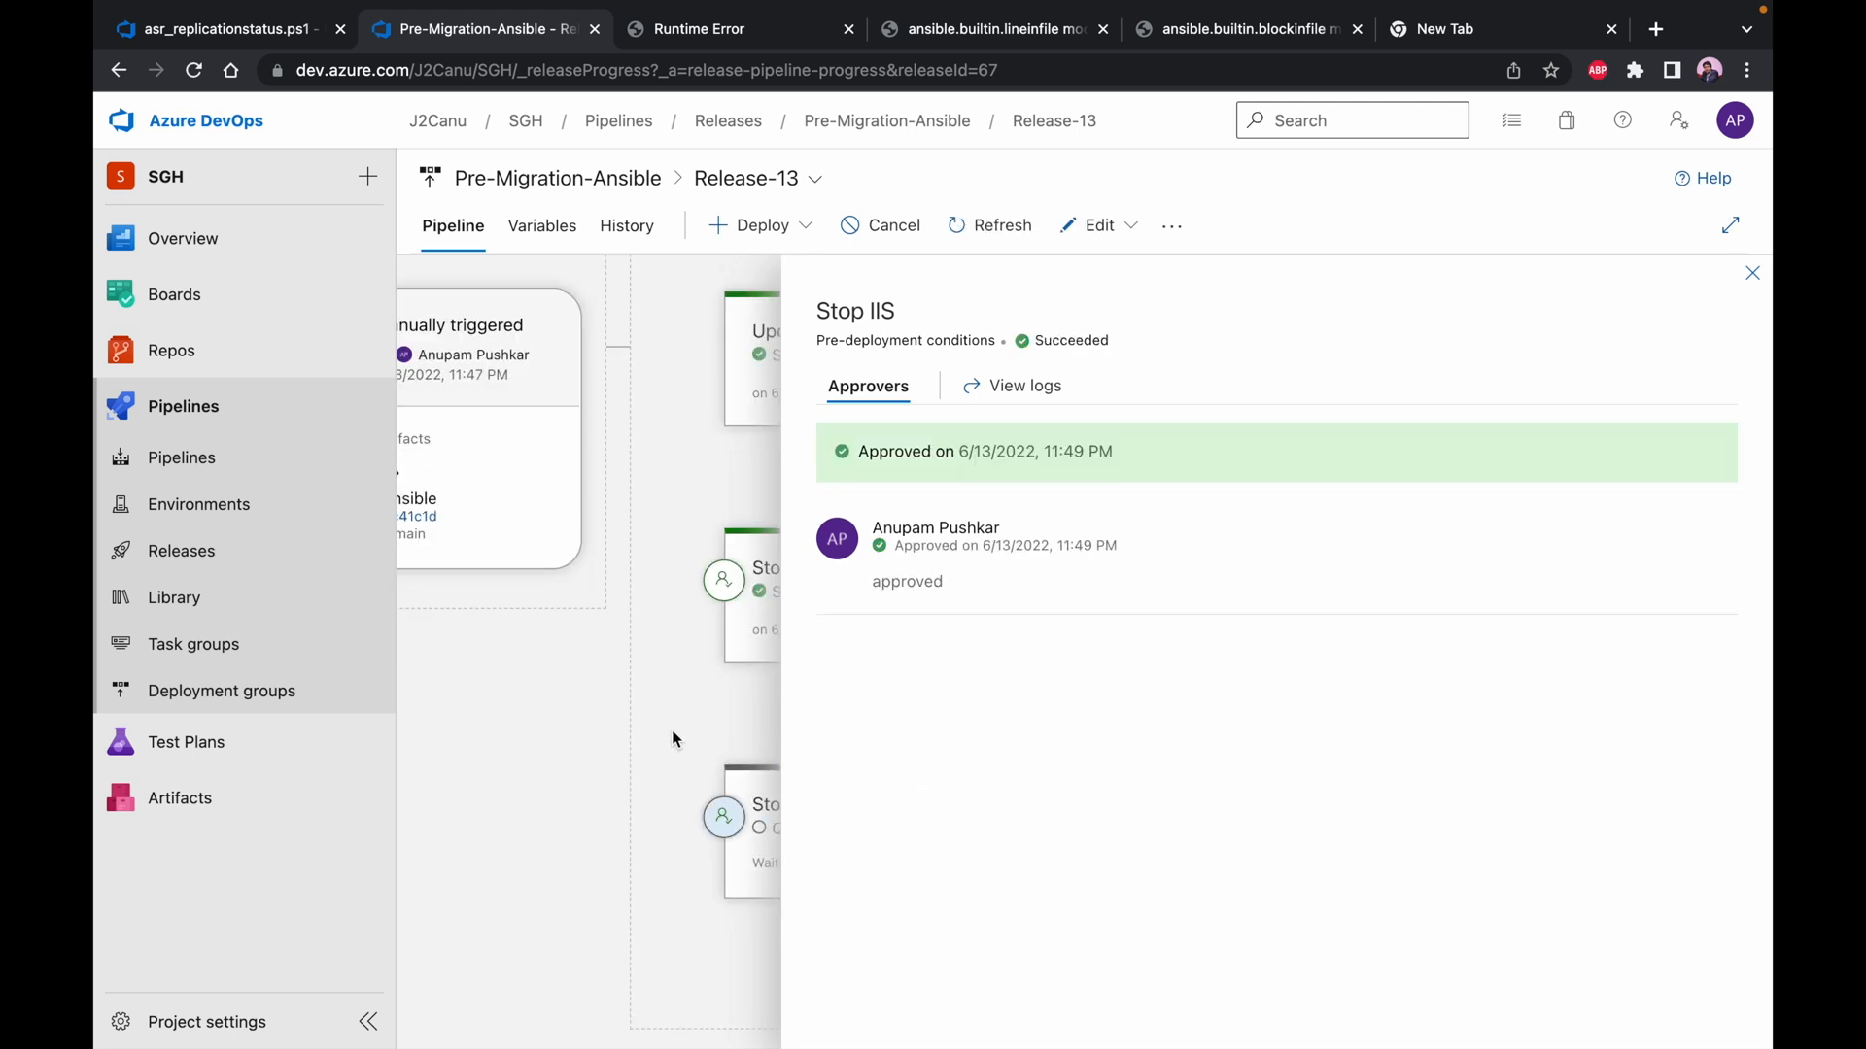
left_click(1752, 273)
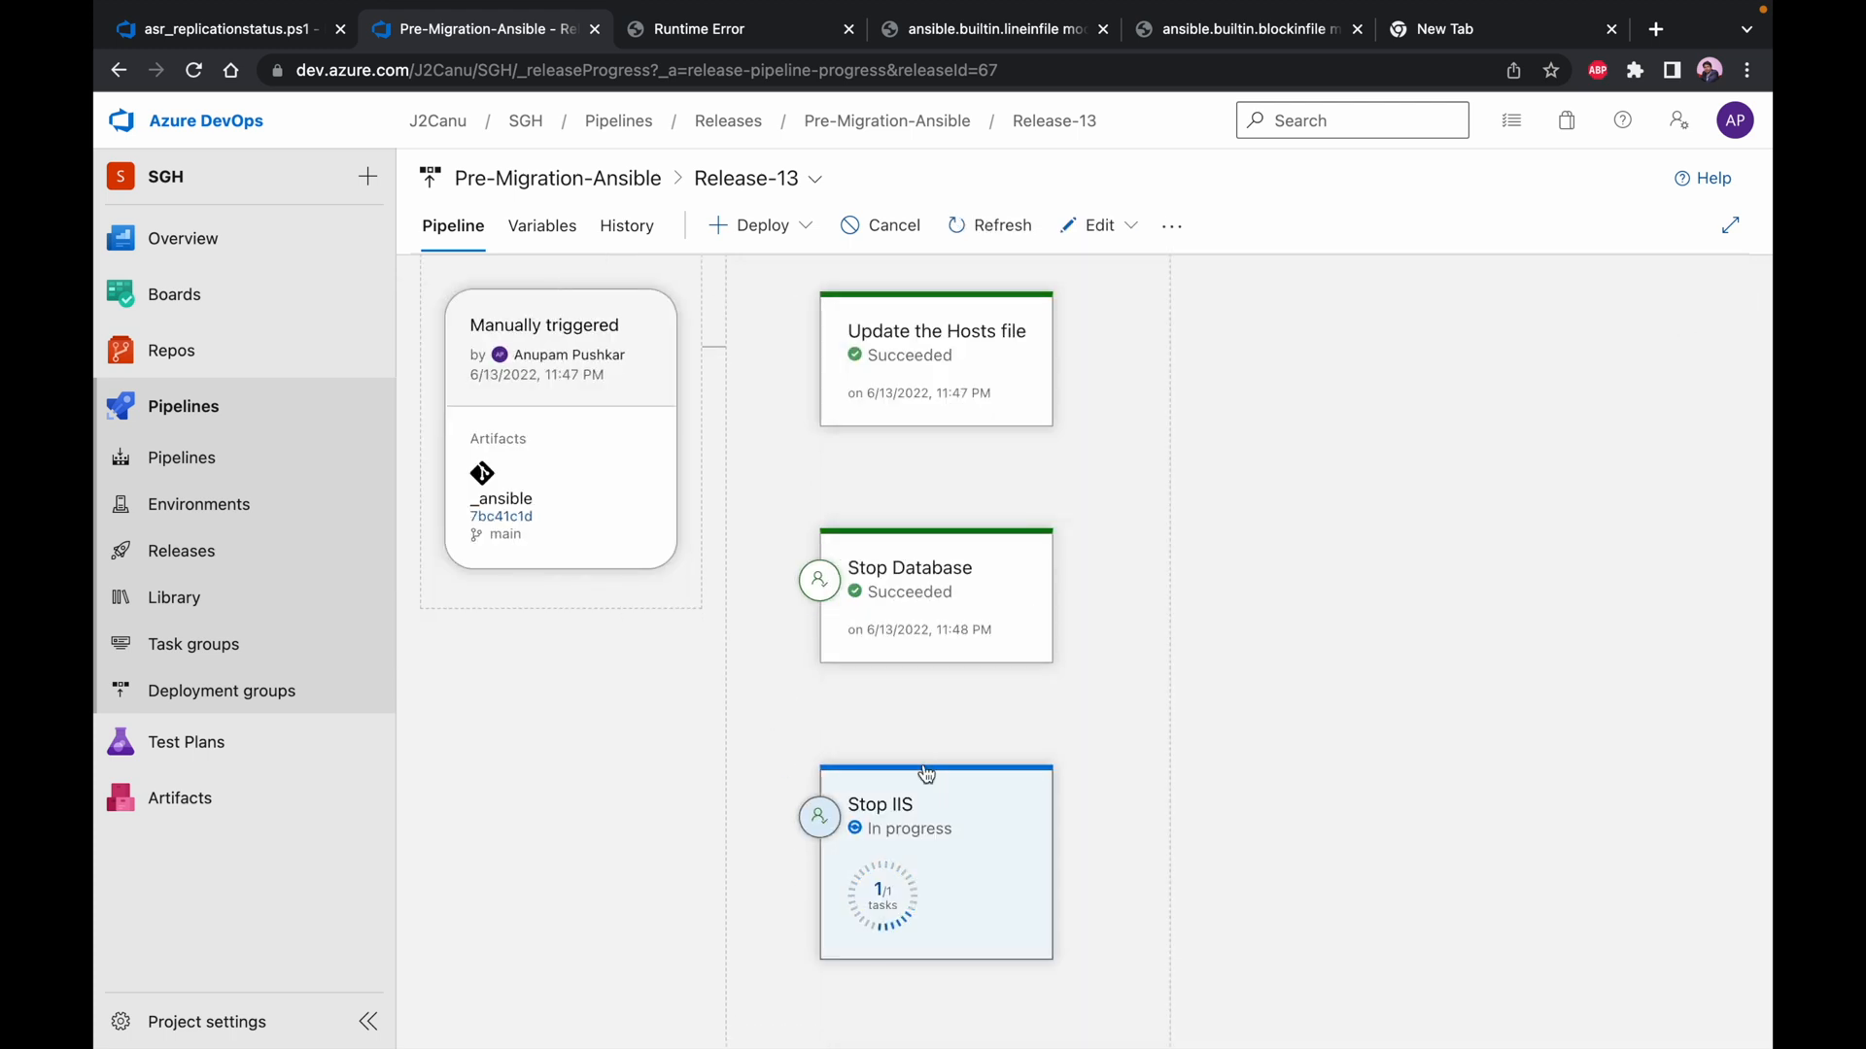
mouse_move(926, 775)
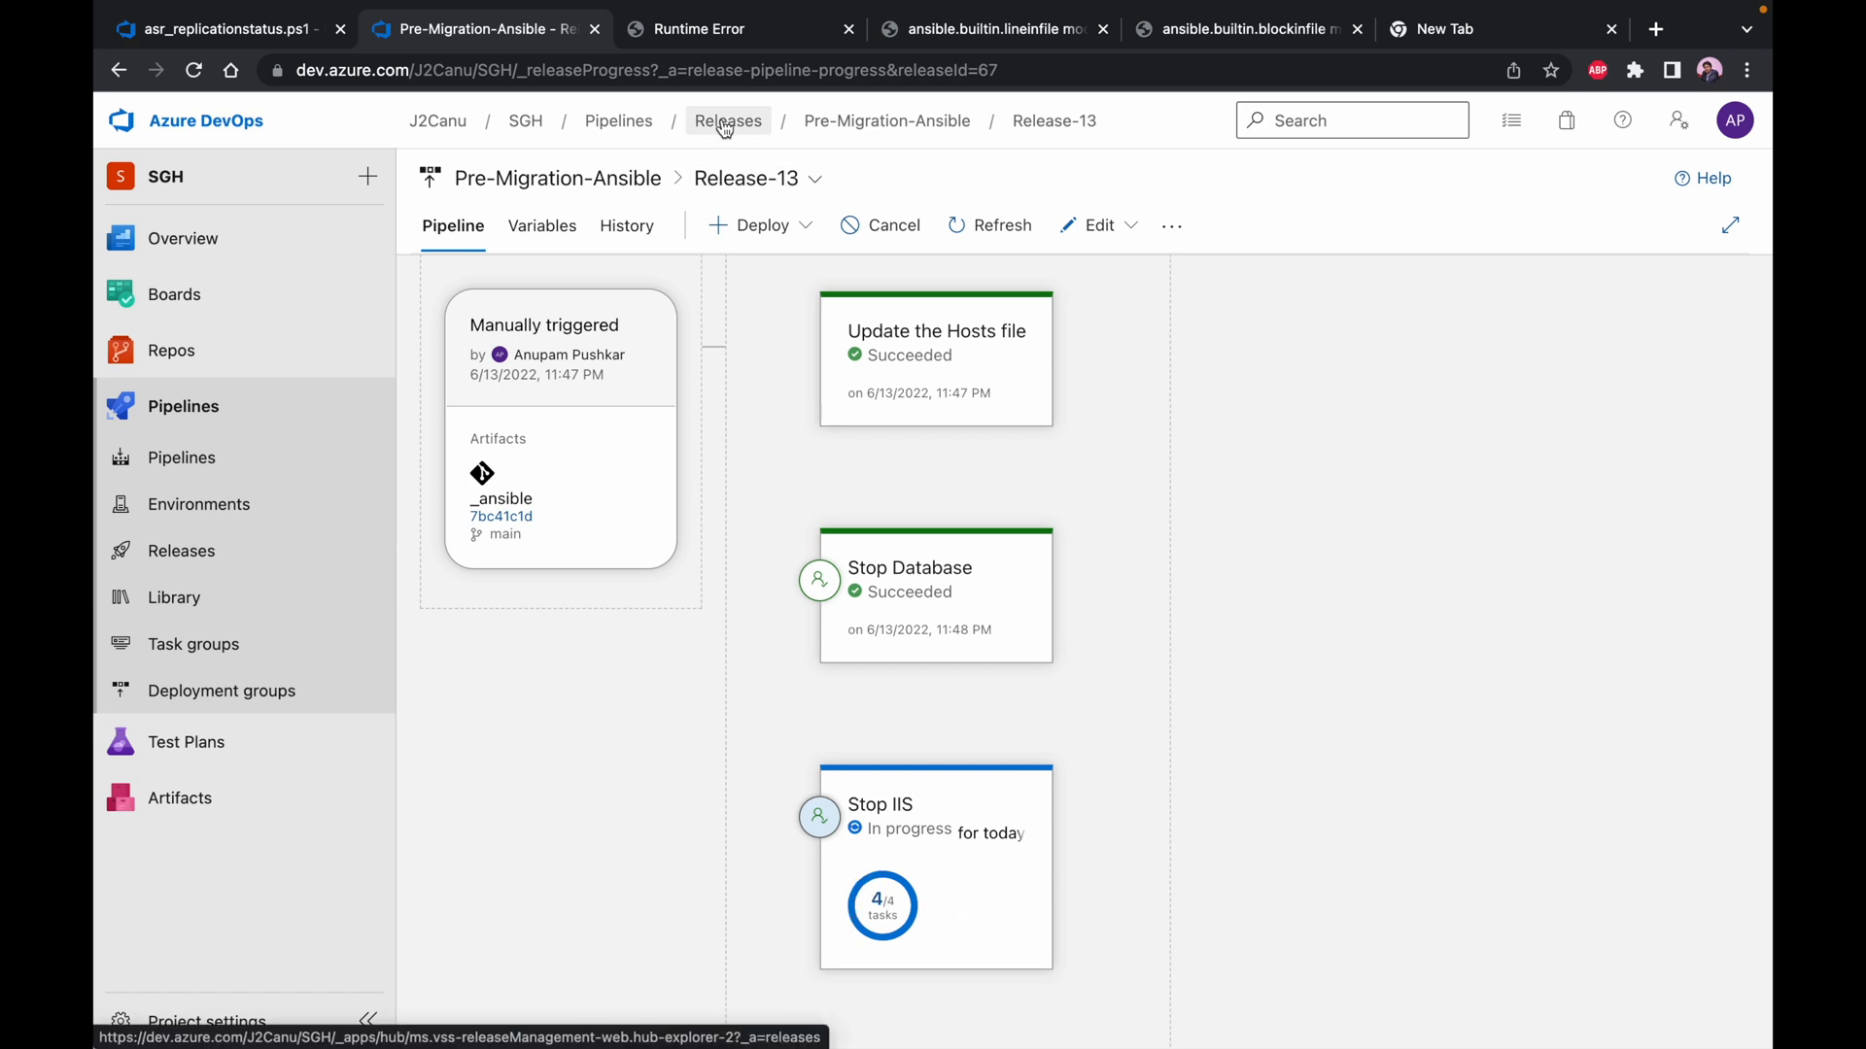
Reload the database web page to check whether IIS still responds, and go back to the release's stages
left_click(700, 32)
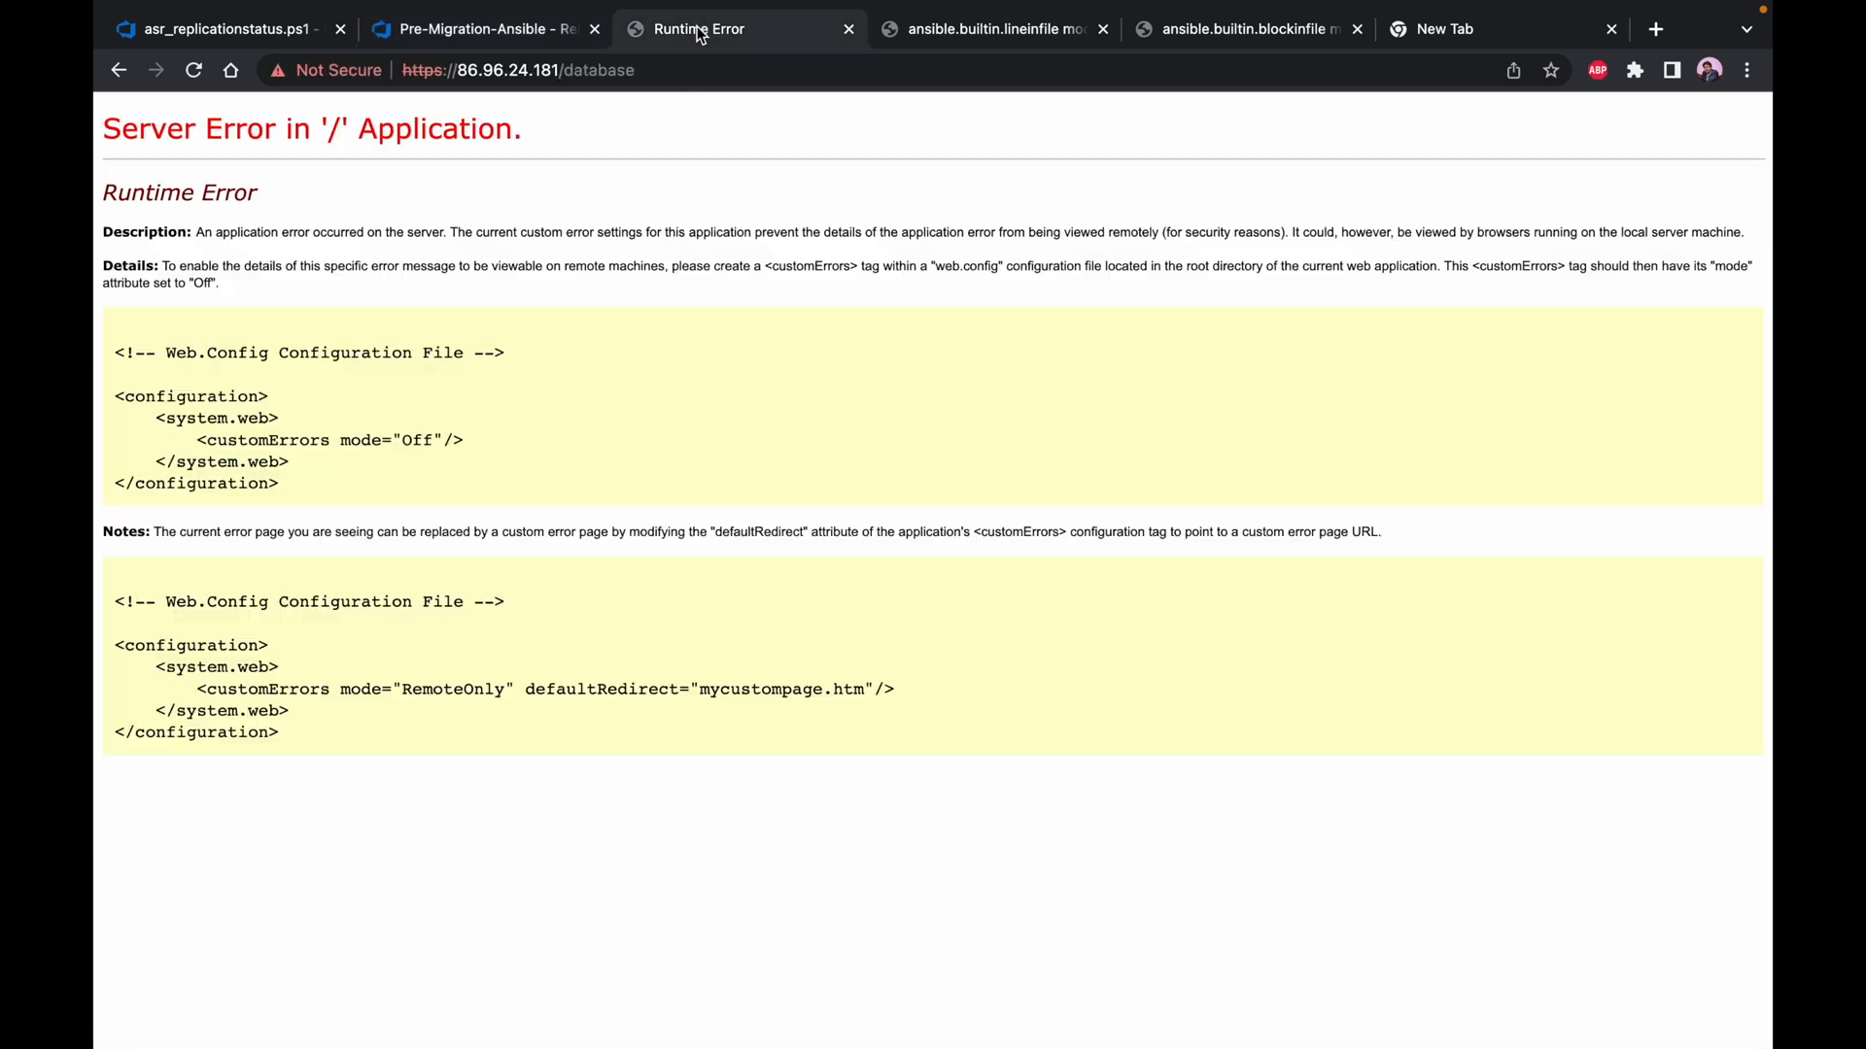
left_click(193, 70)
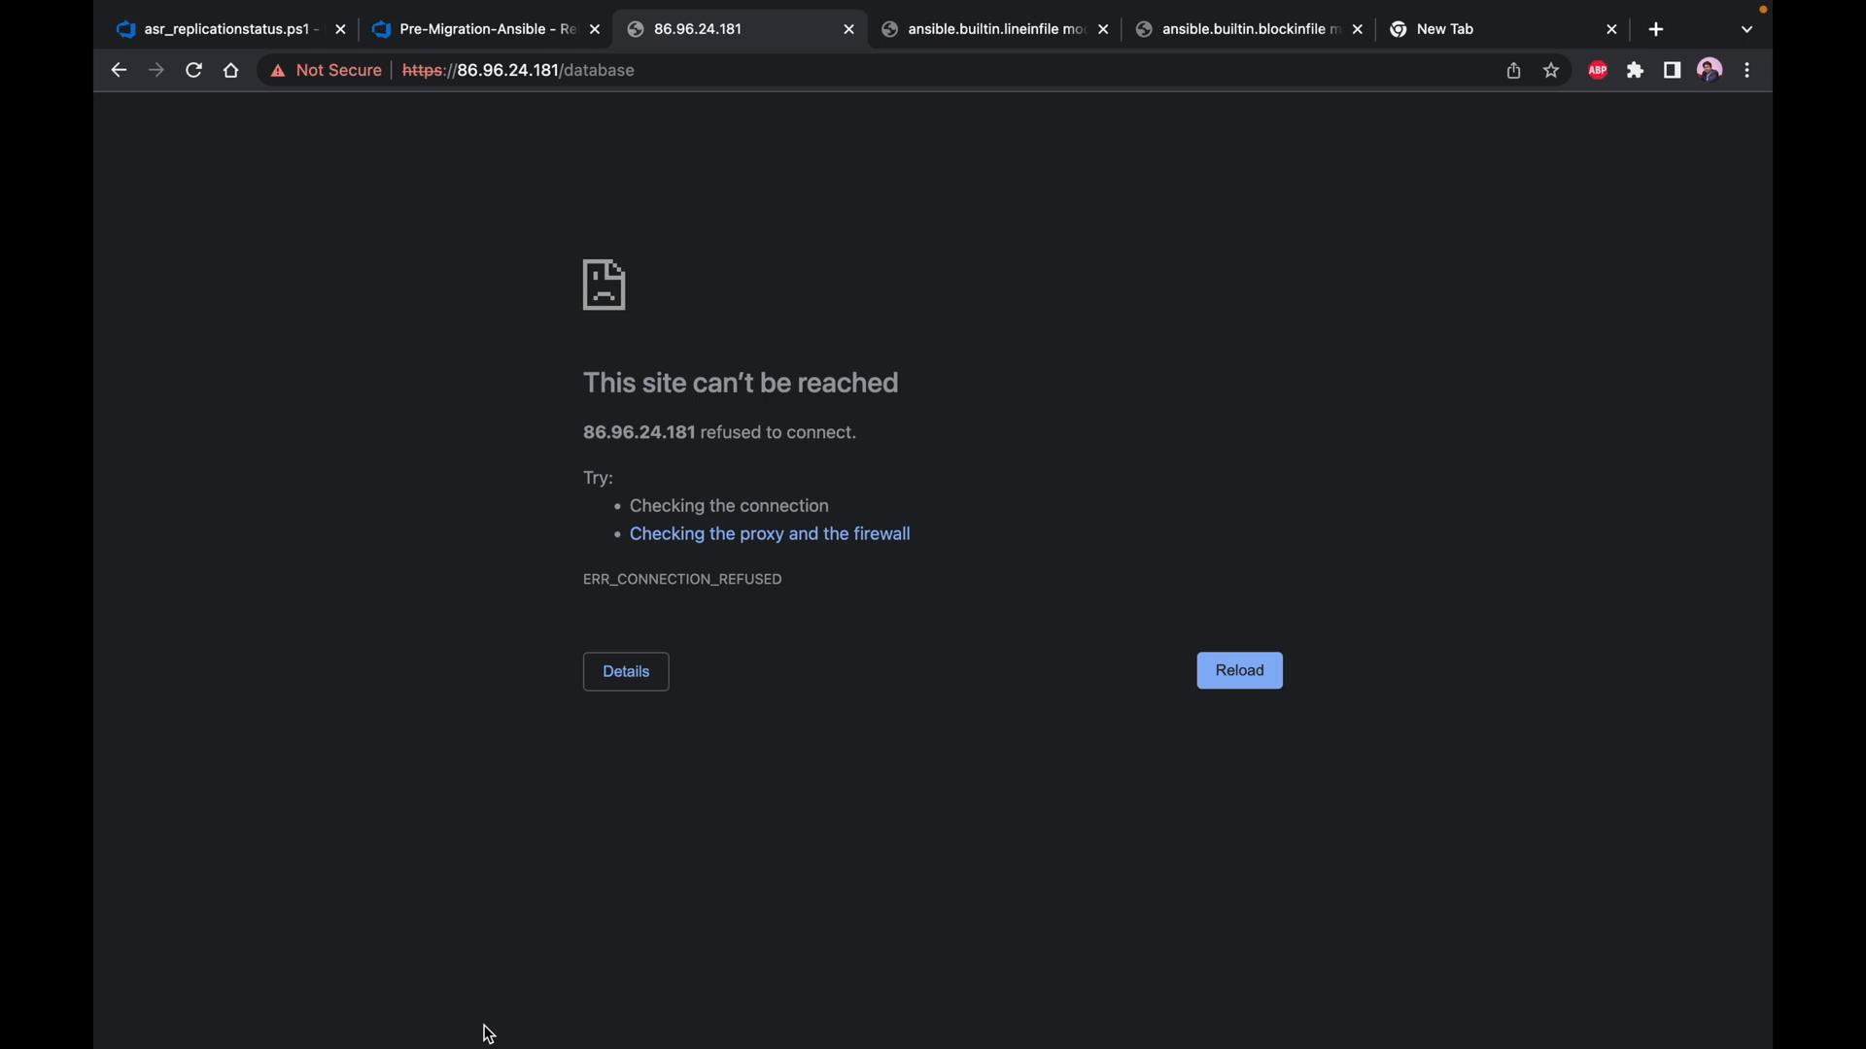
left_click(462, 34)
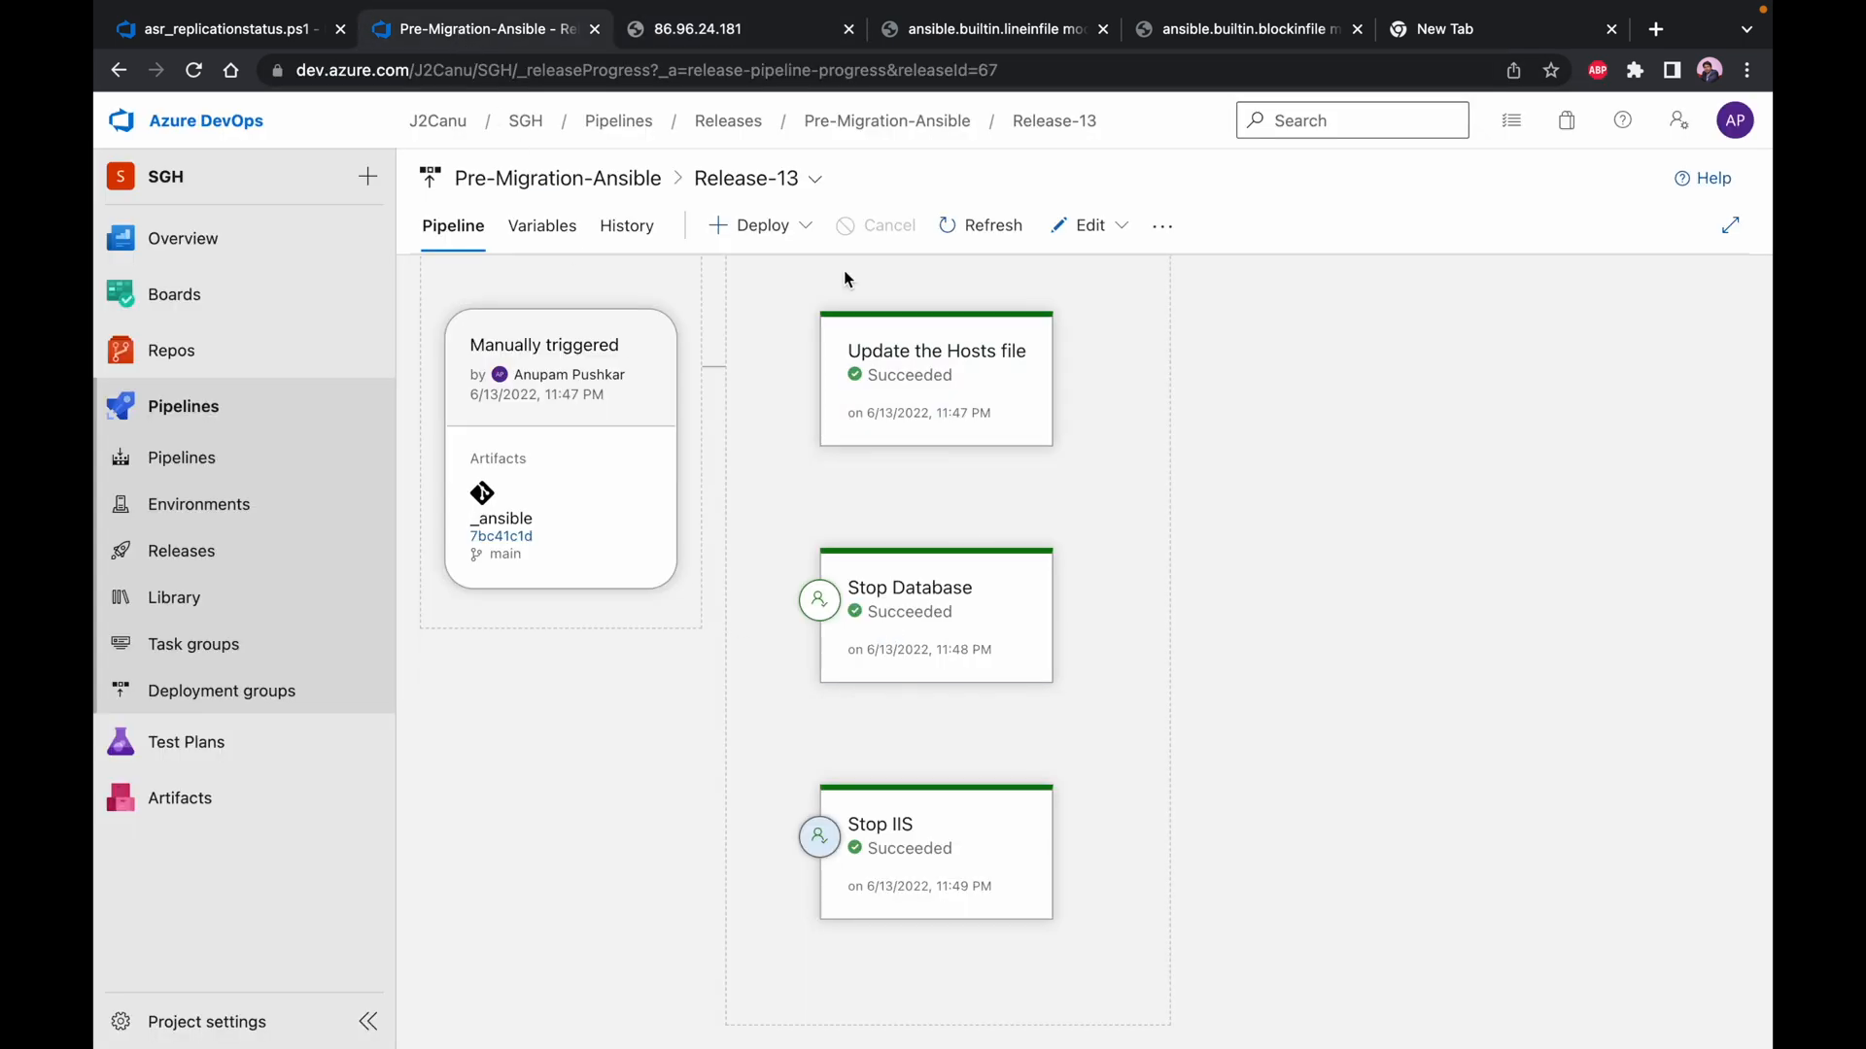
Switch to the PowerPoint migration table, colour the "Pre Migration Step" text green, and select the "Start the replication" text
key("ctrl+Left")
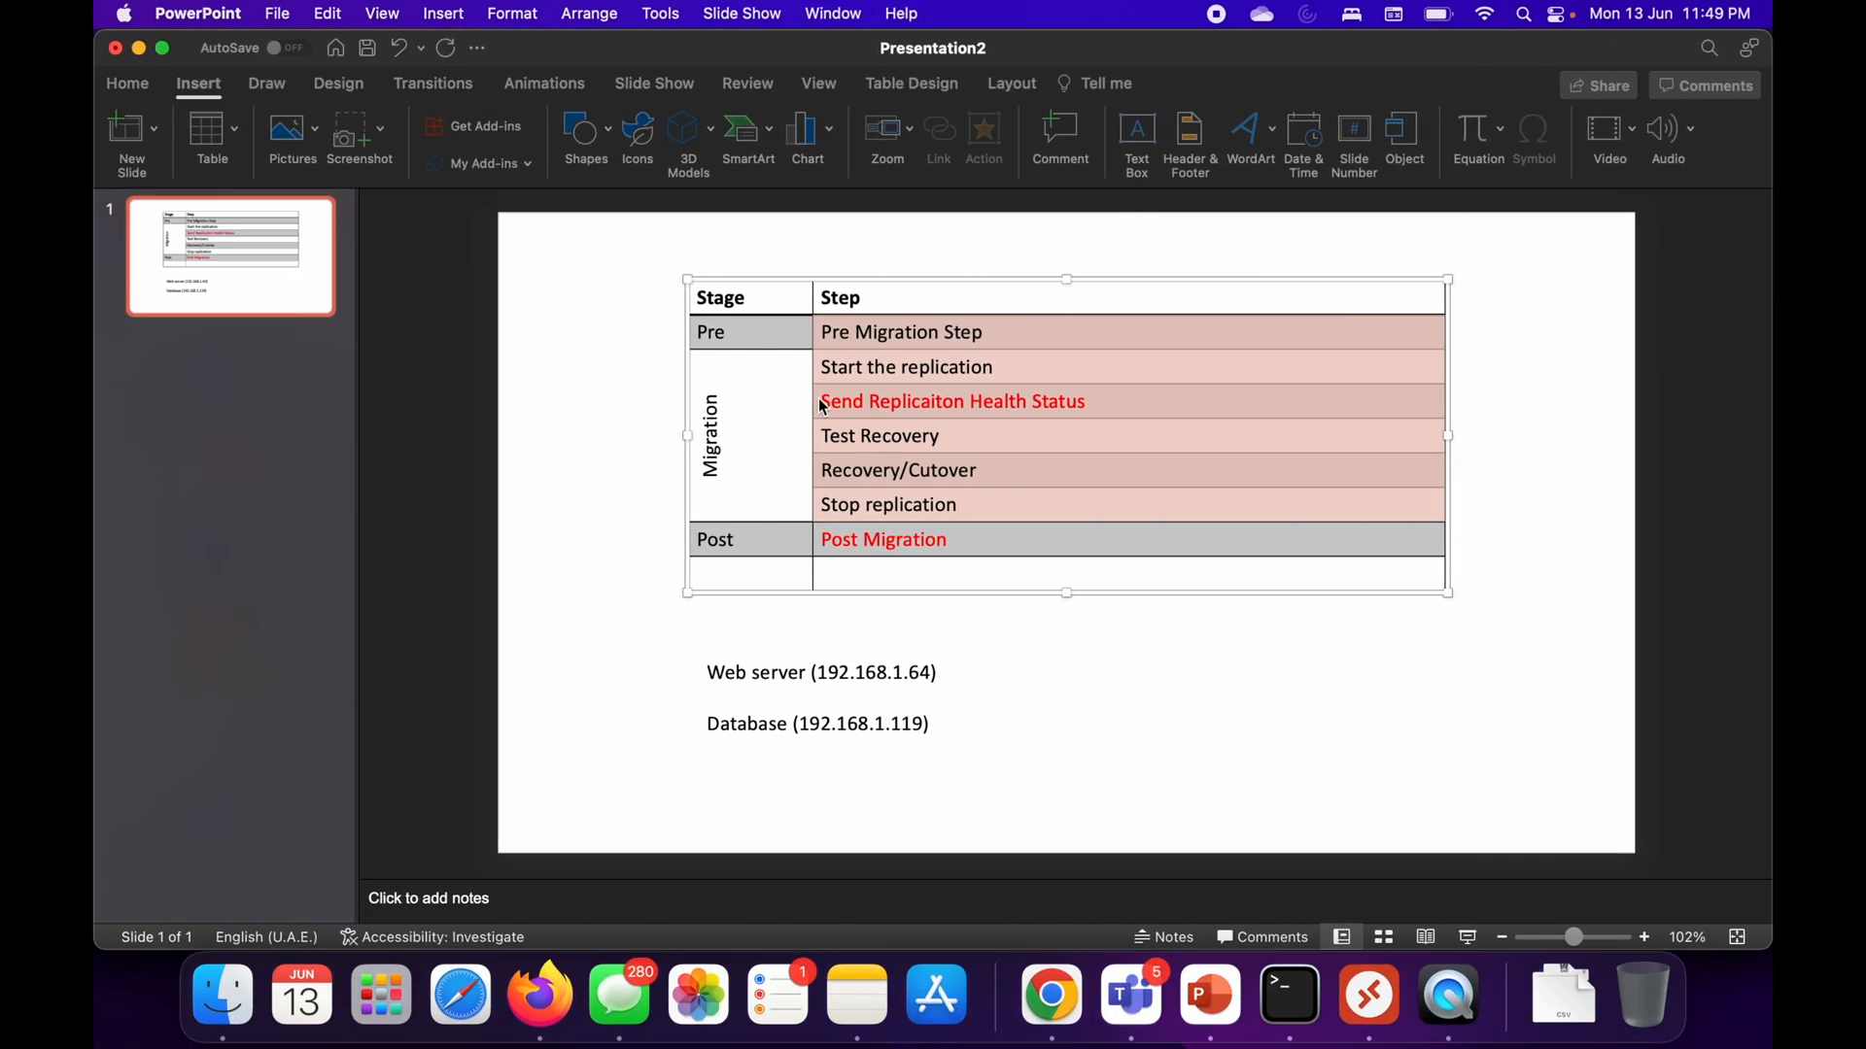
left_click(982, 336)
left_click_drag(983, 335, 833, 337)
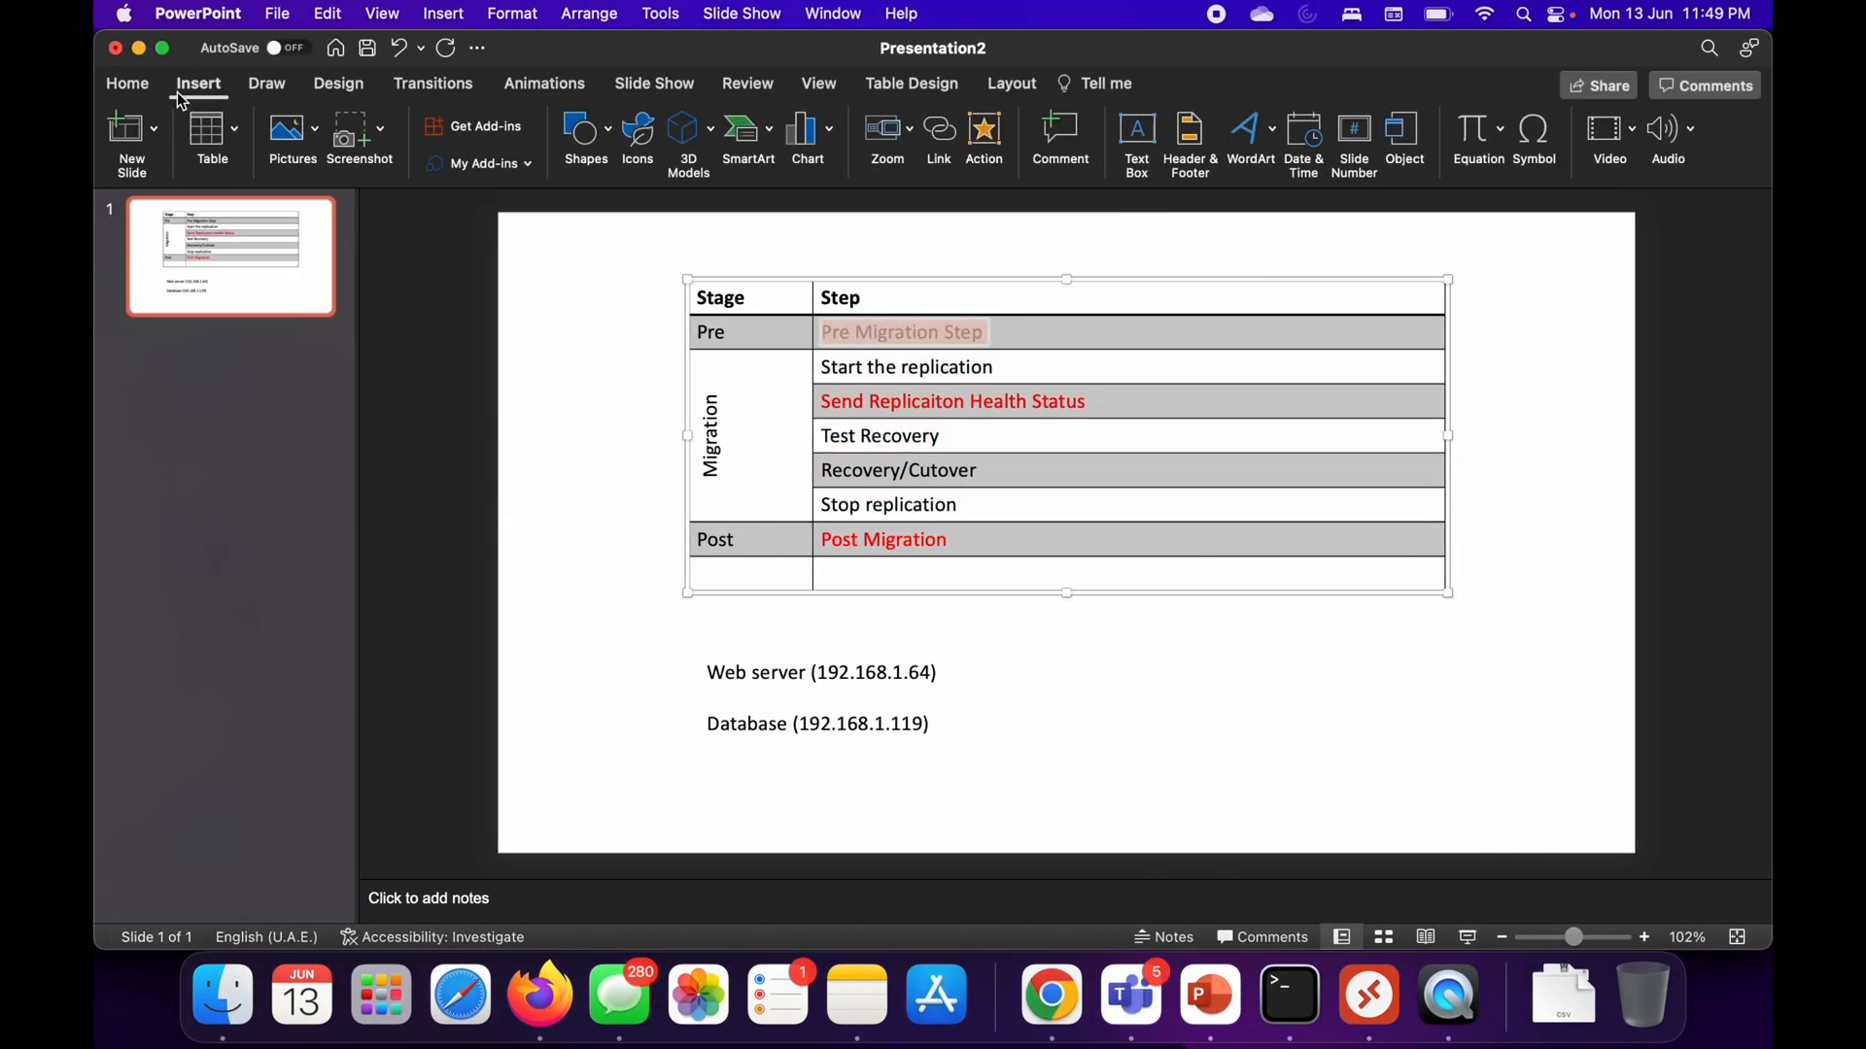
left_click(140, 90)
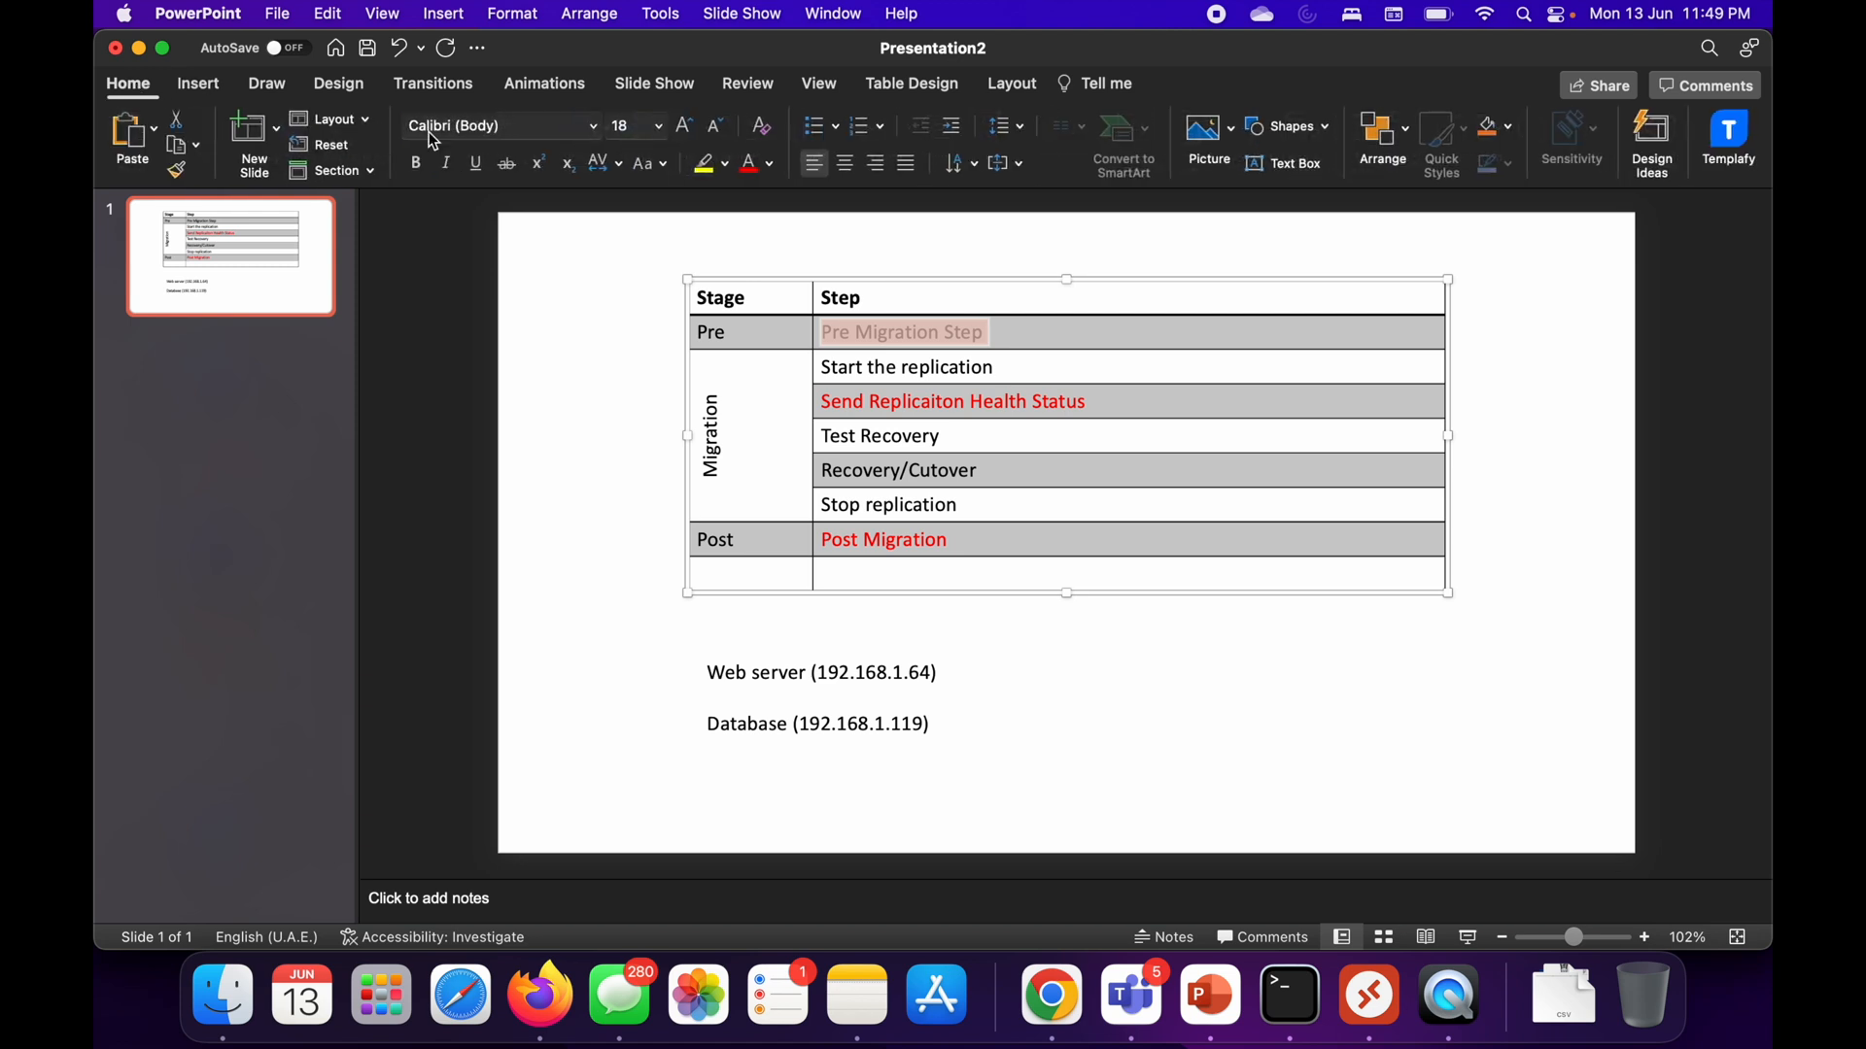
left_click(773, 172)
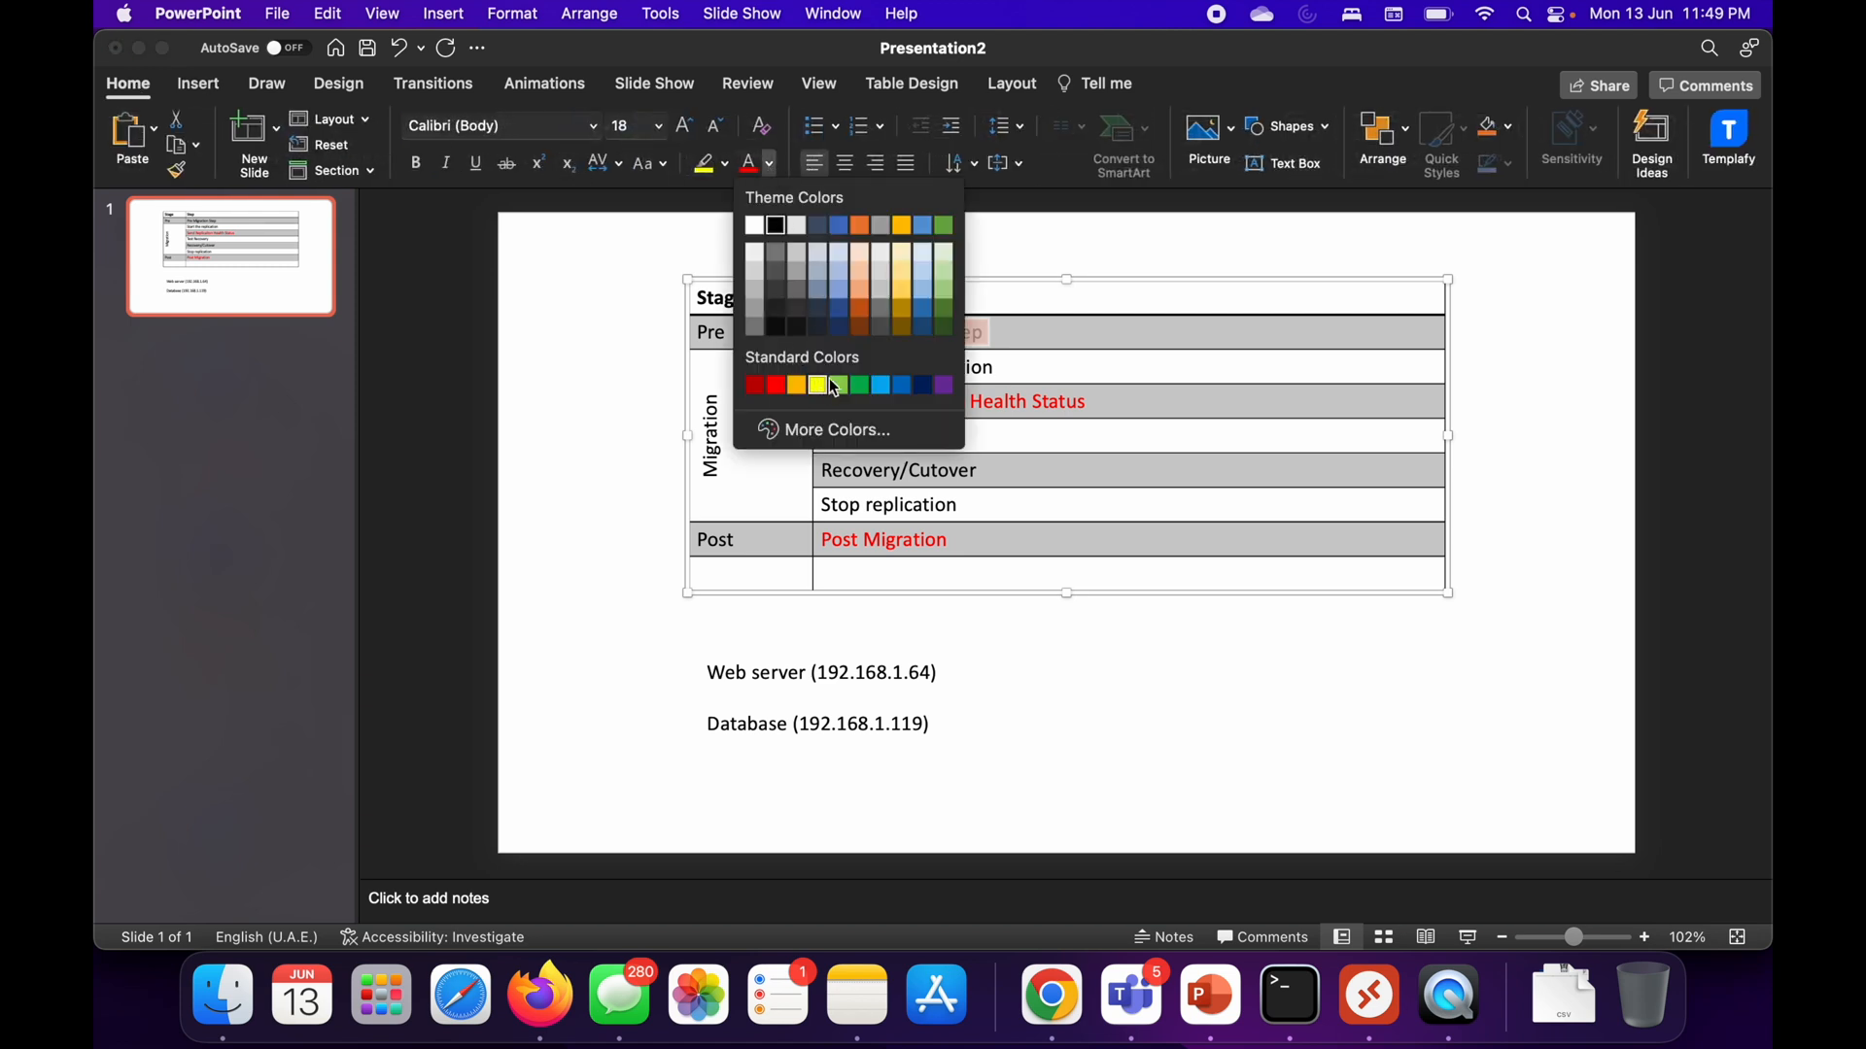
left_click(862, 384)
left_click(1023, 362)
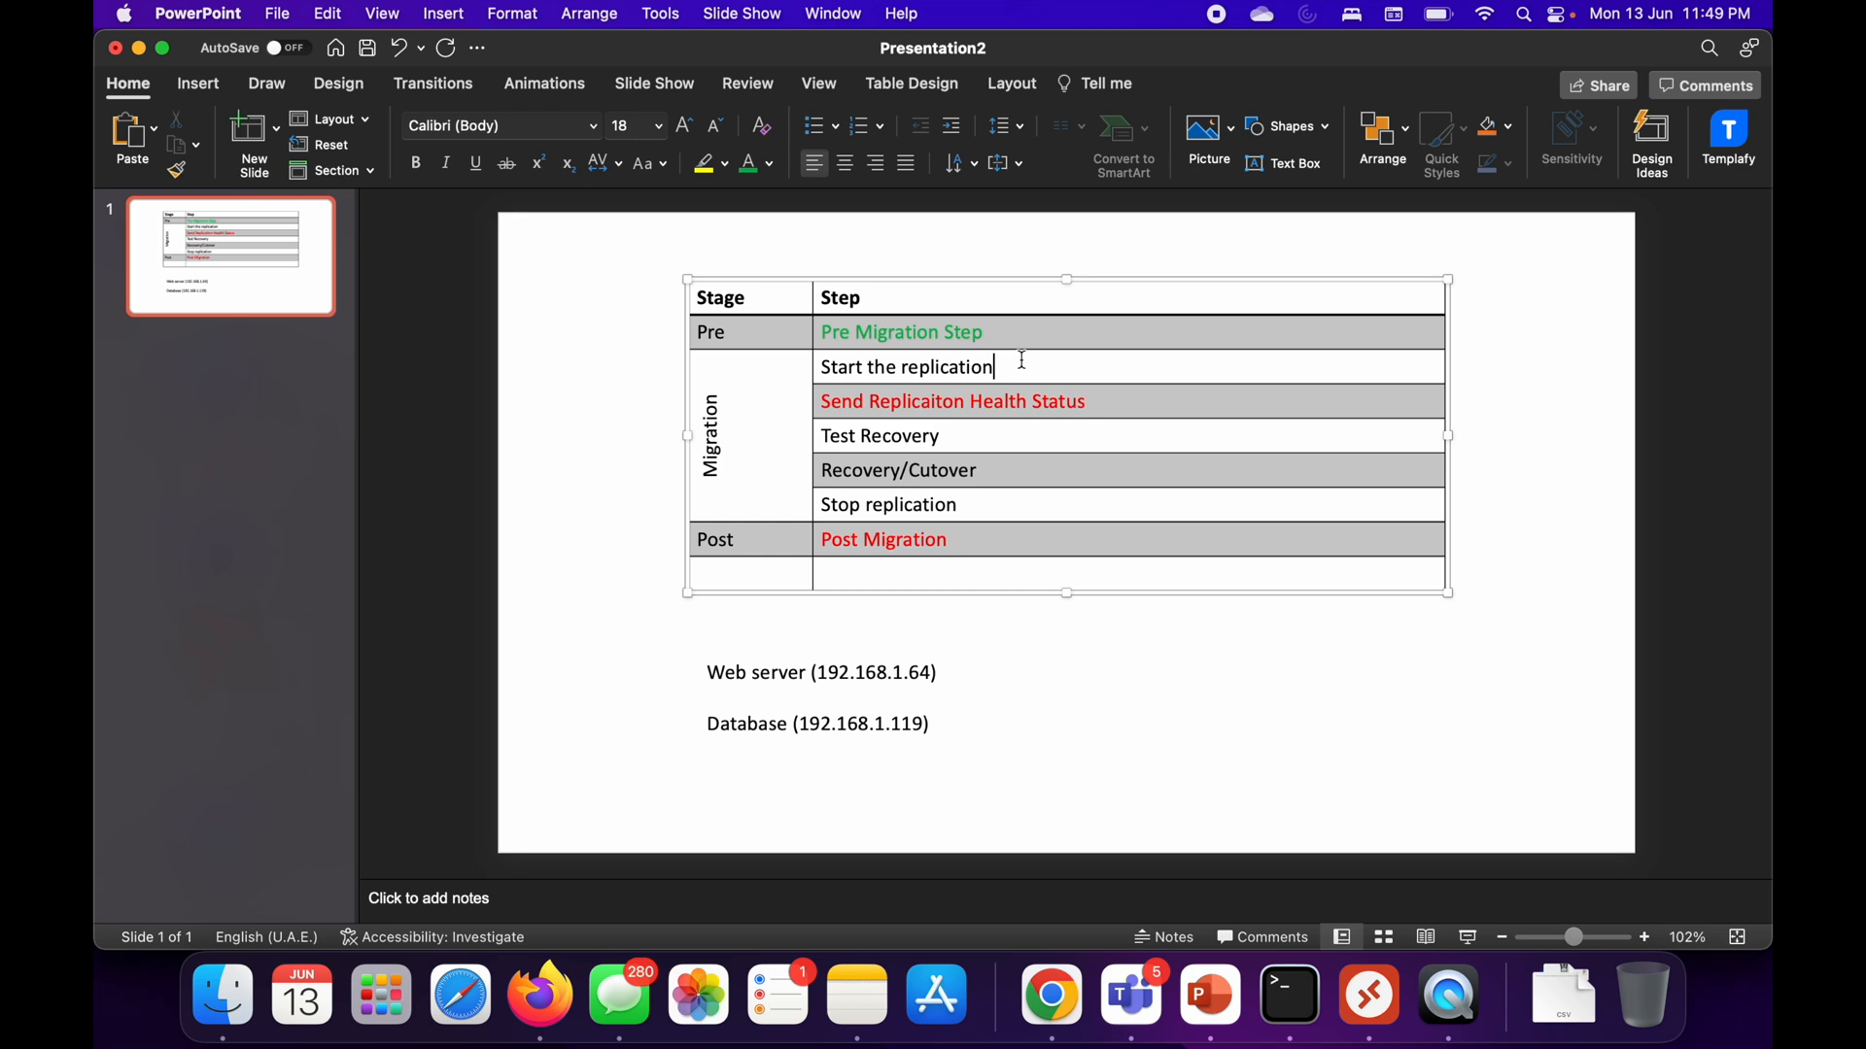
left_click_drag(1020, 366, 821, 367)
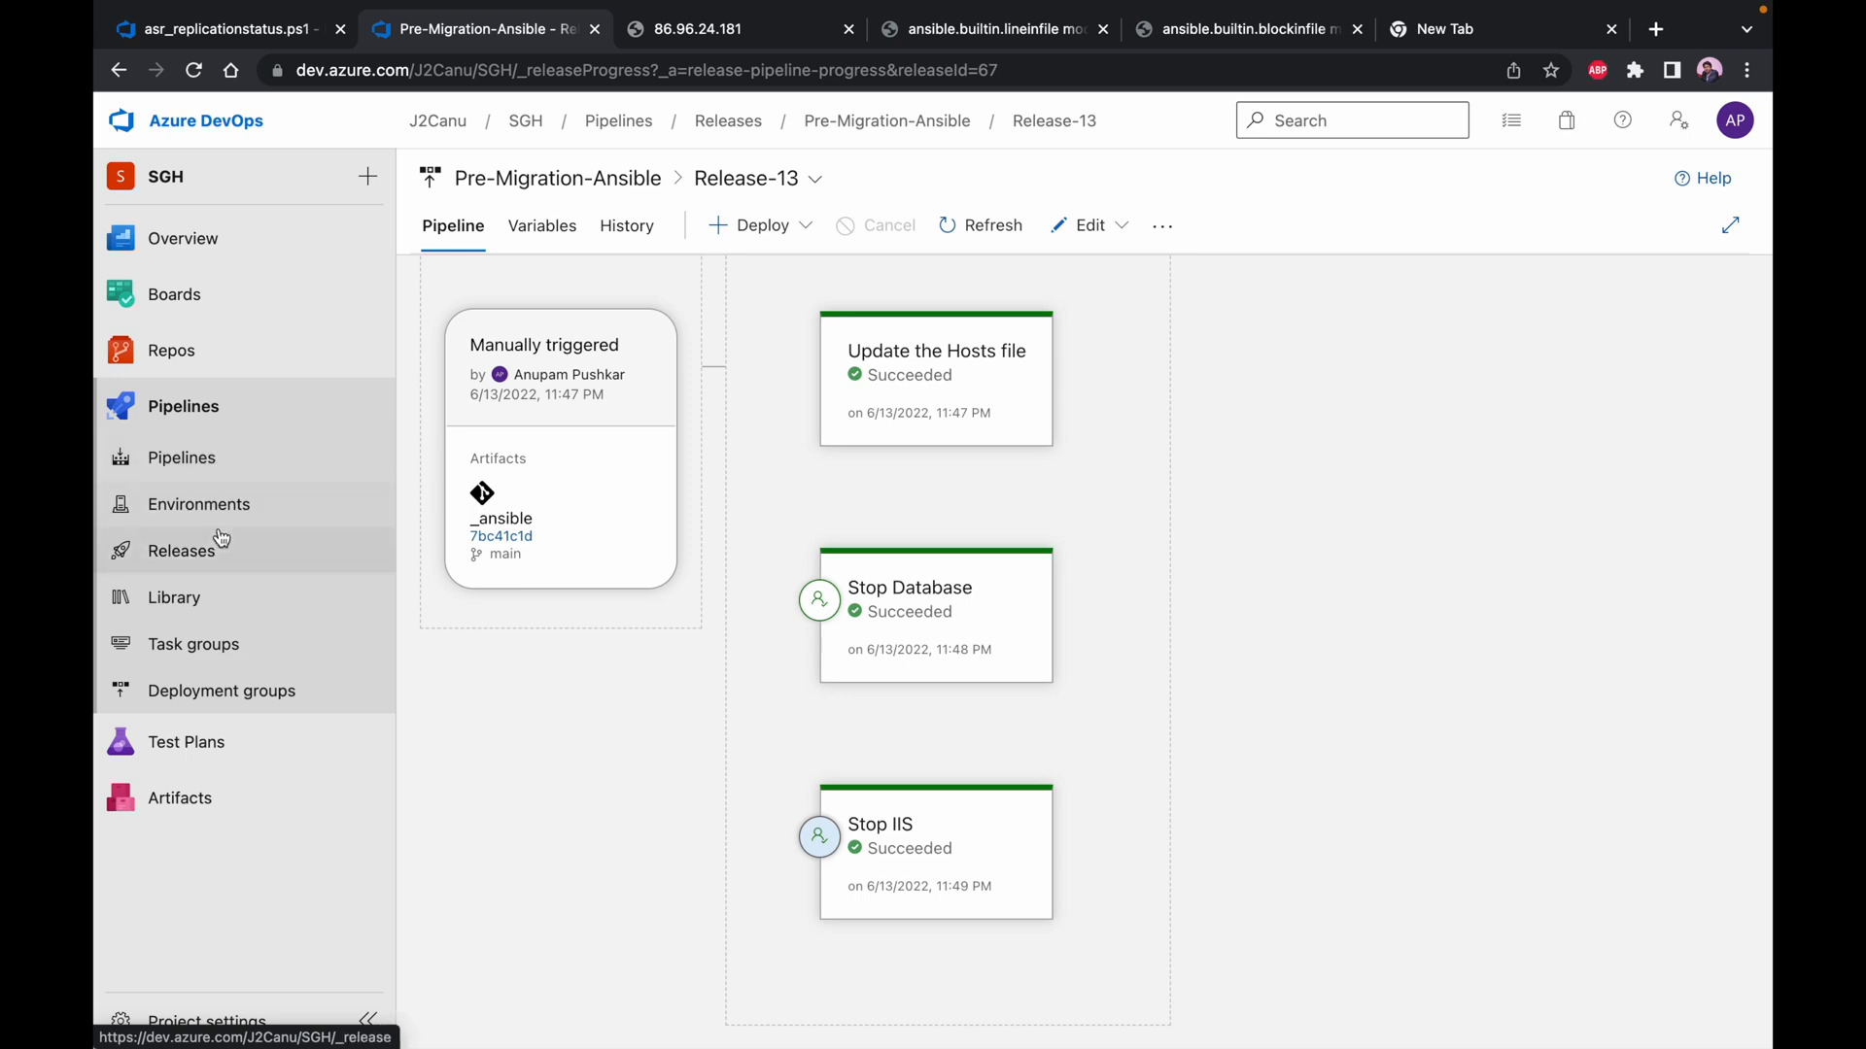
Return to Azure DevOps, open the Add Server to Replication release pipeline for editing, and examine its Azure PowerShell script task
left_click(222, 563)
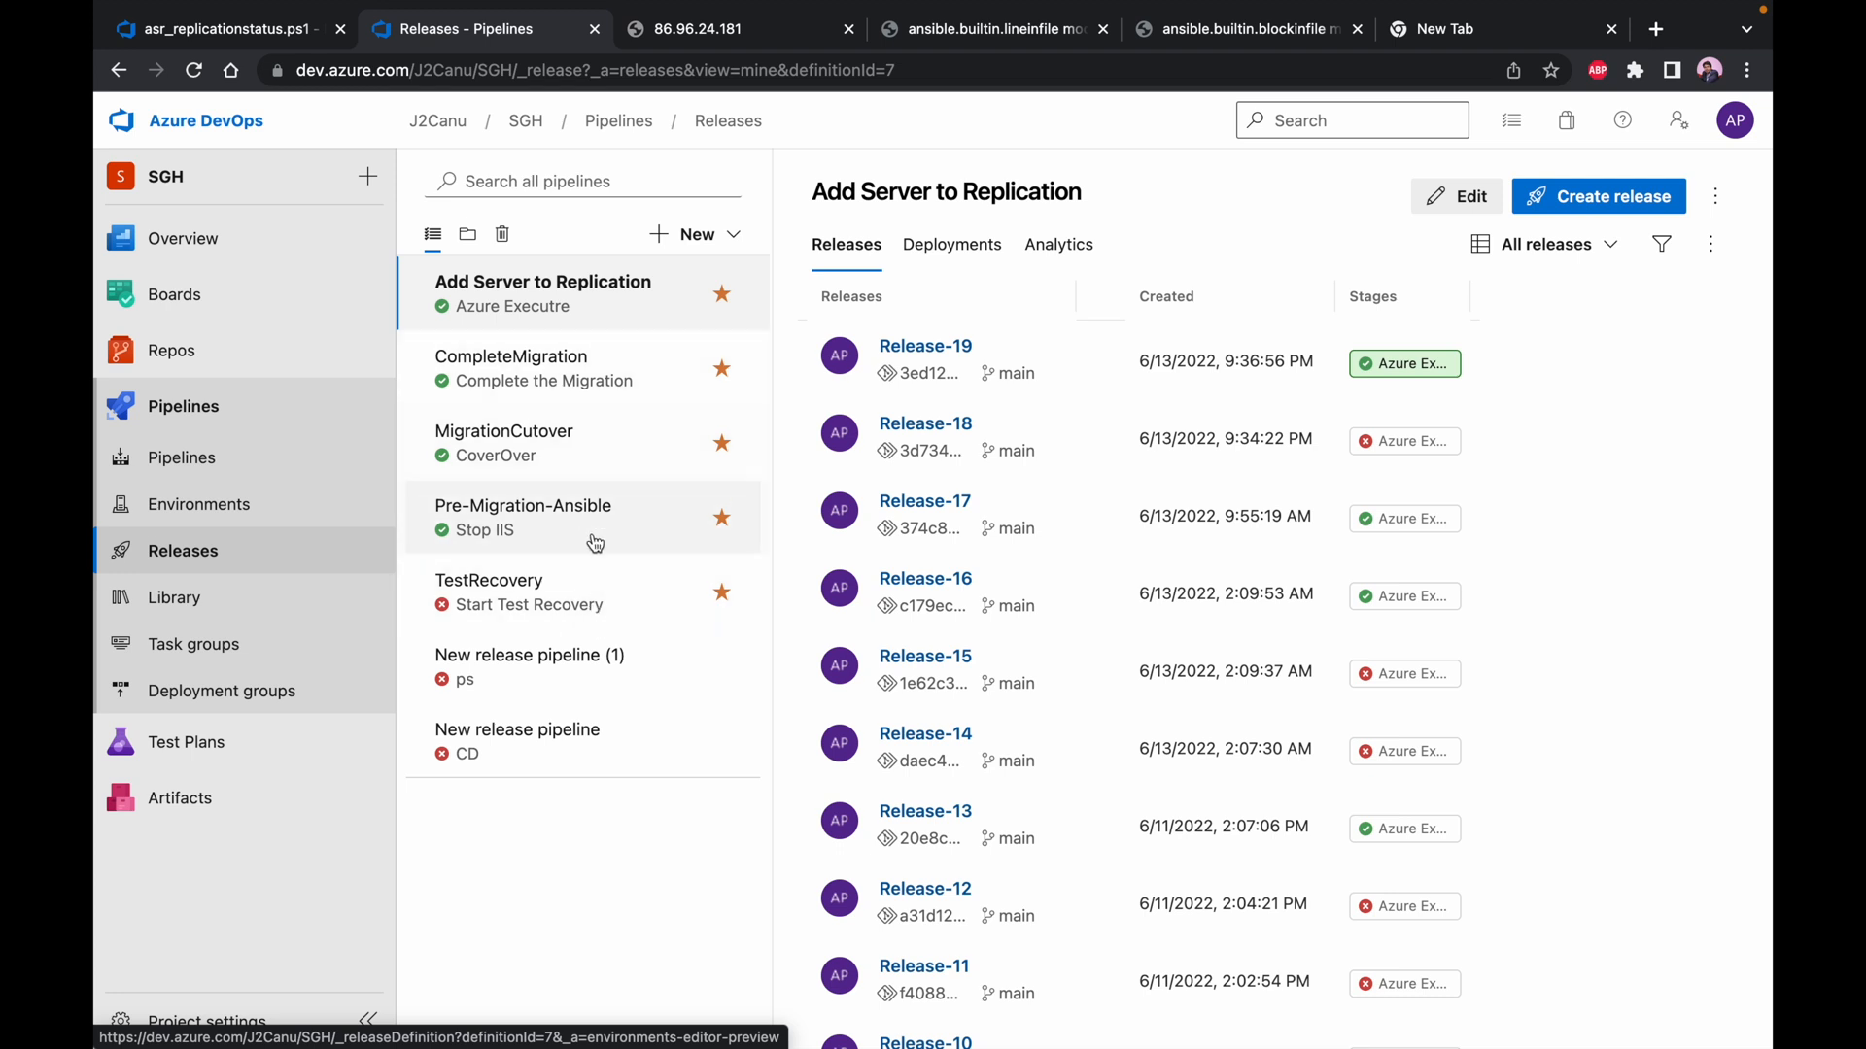
left_click(1455, 203)
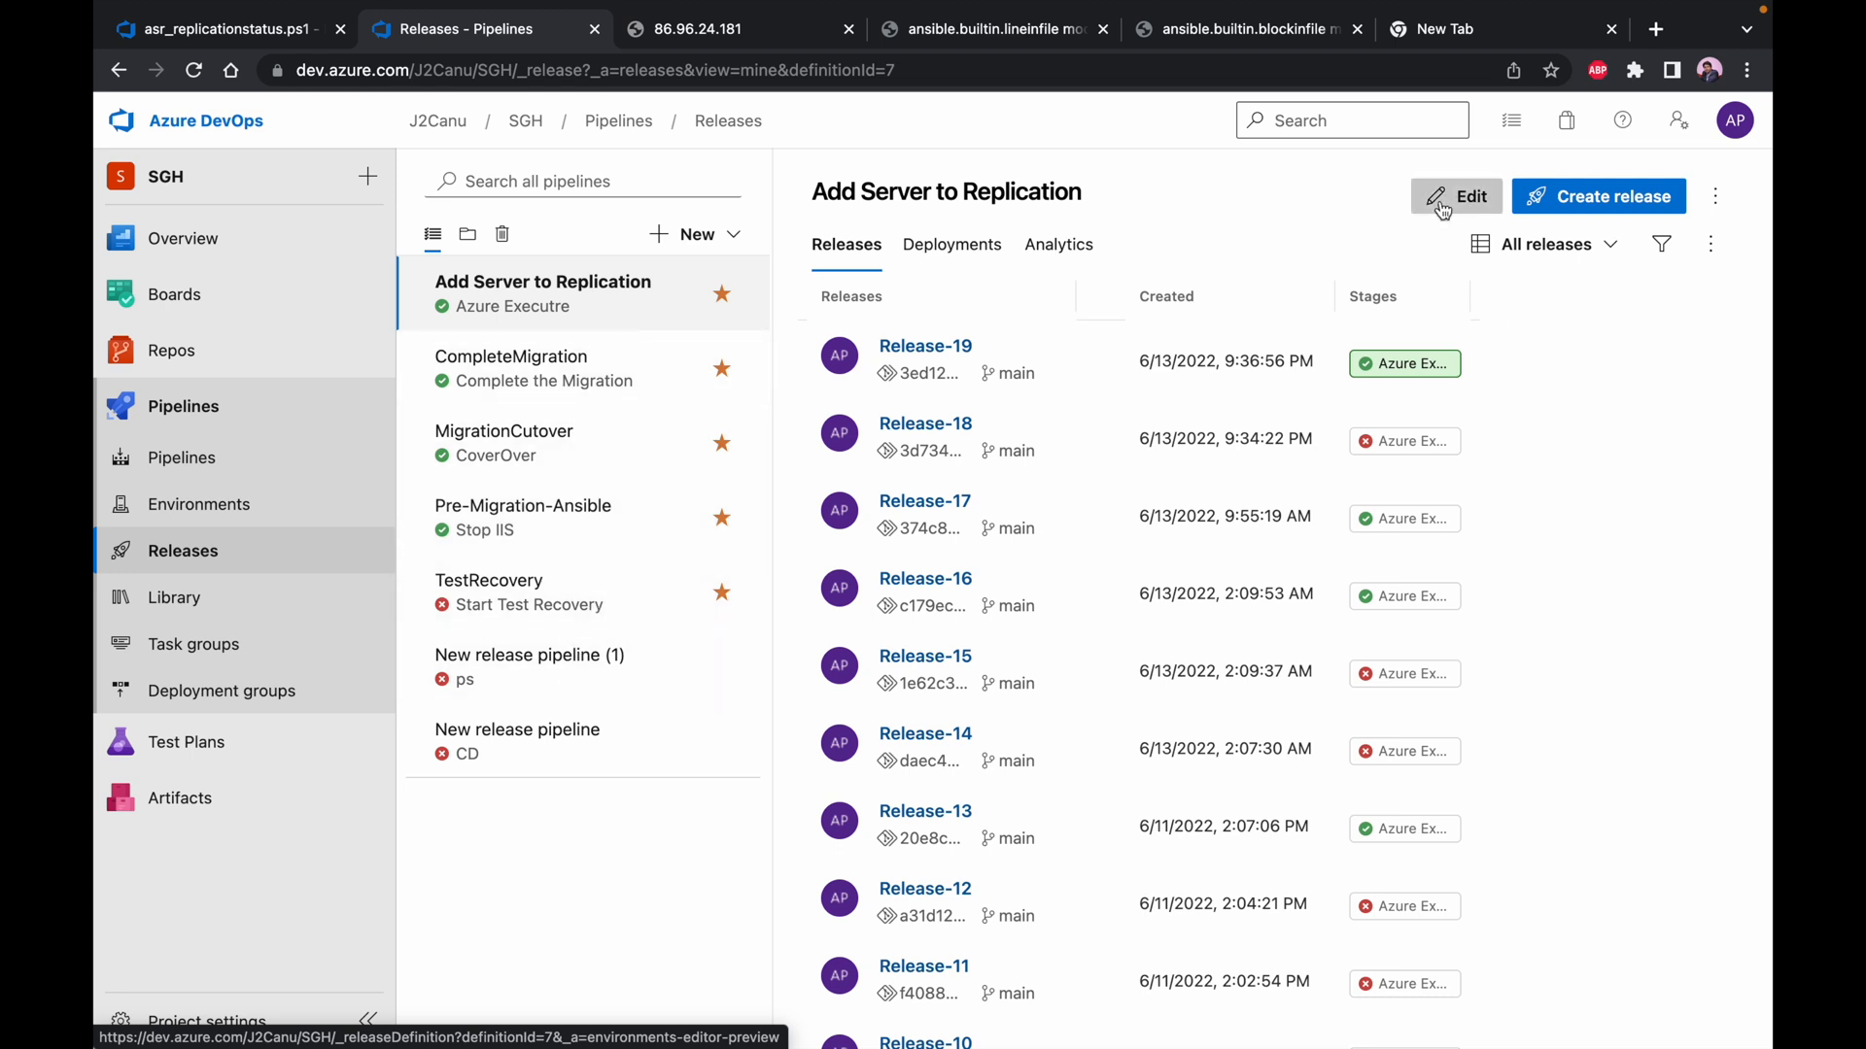
left_click(921, 487)
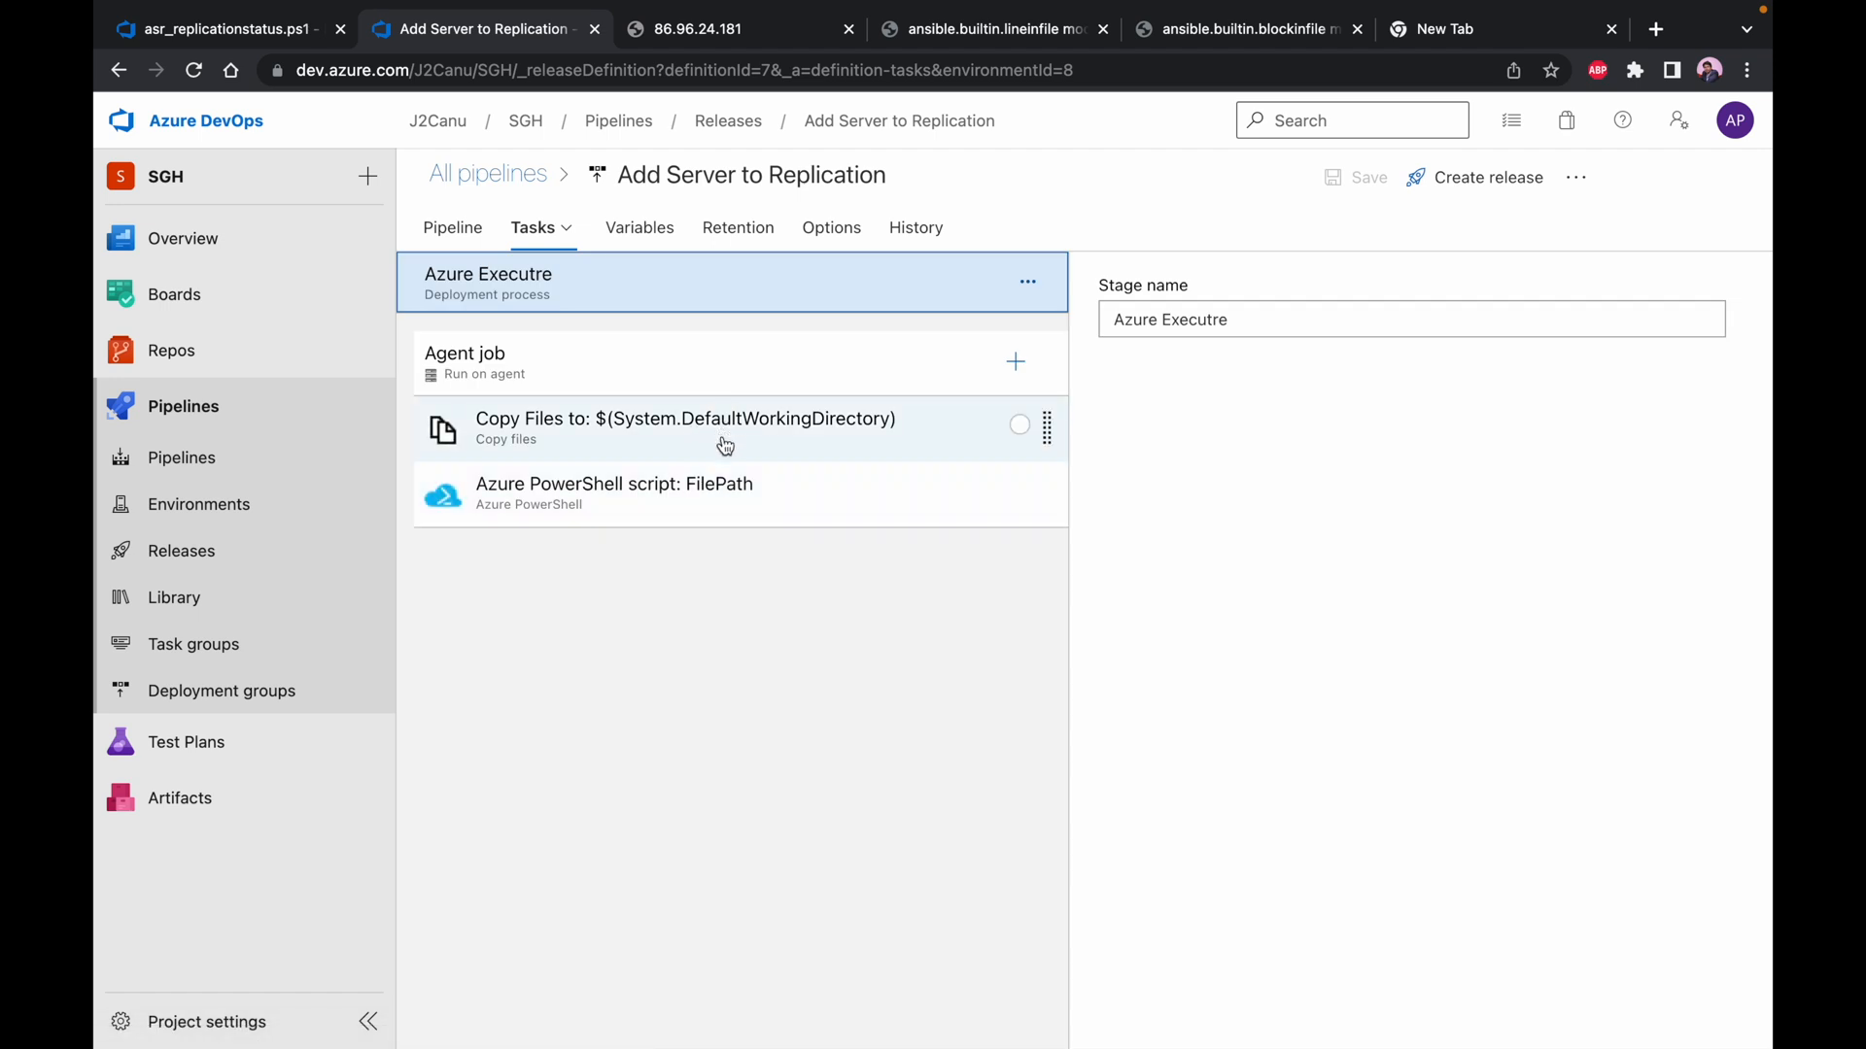
left_click(720, 516)
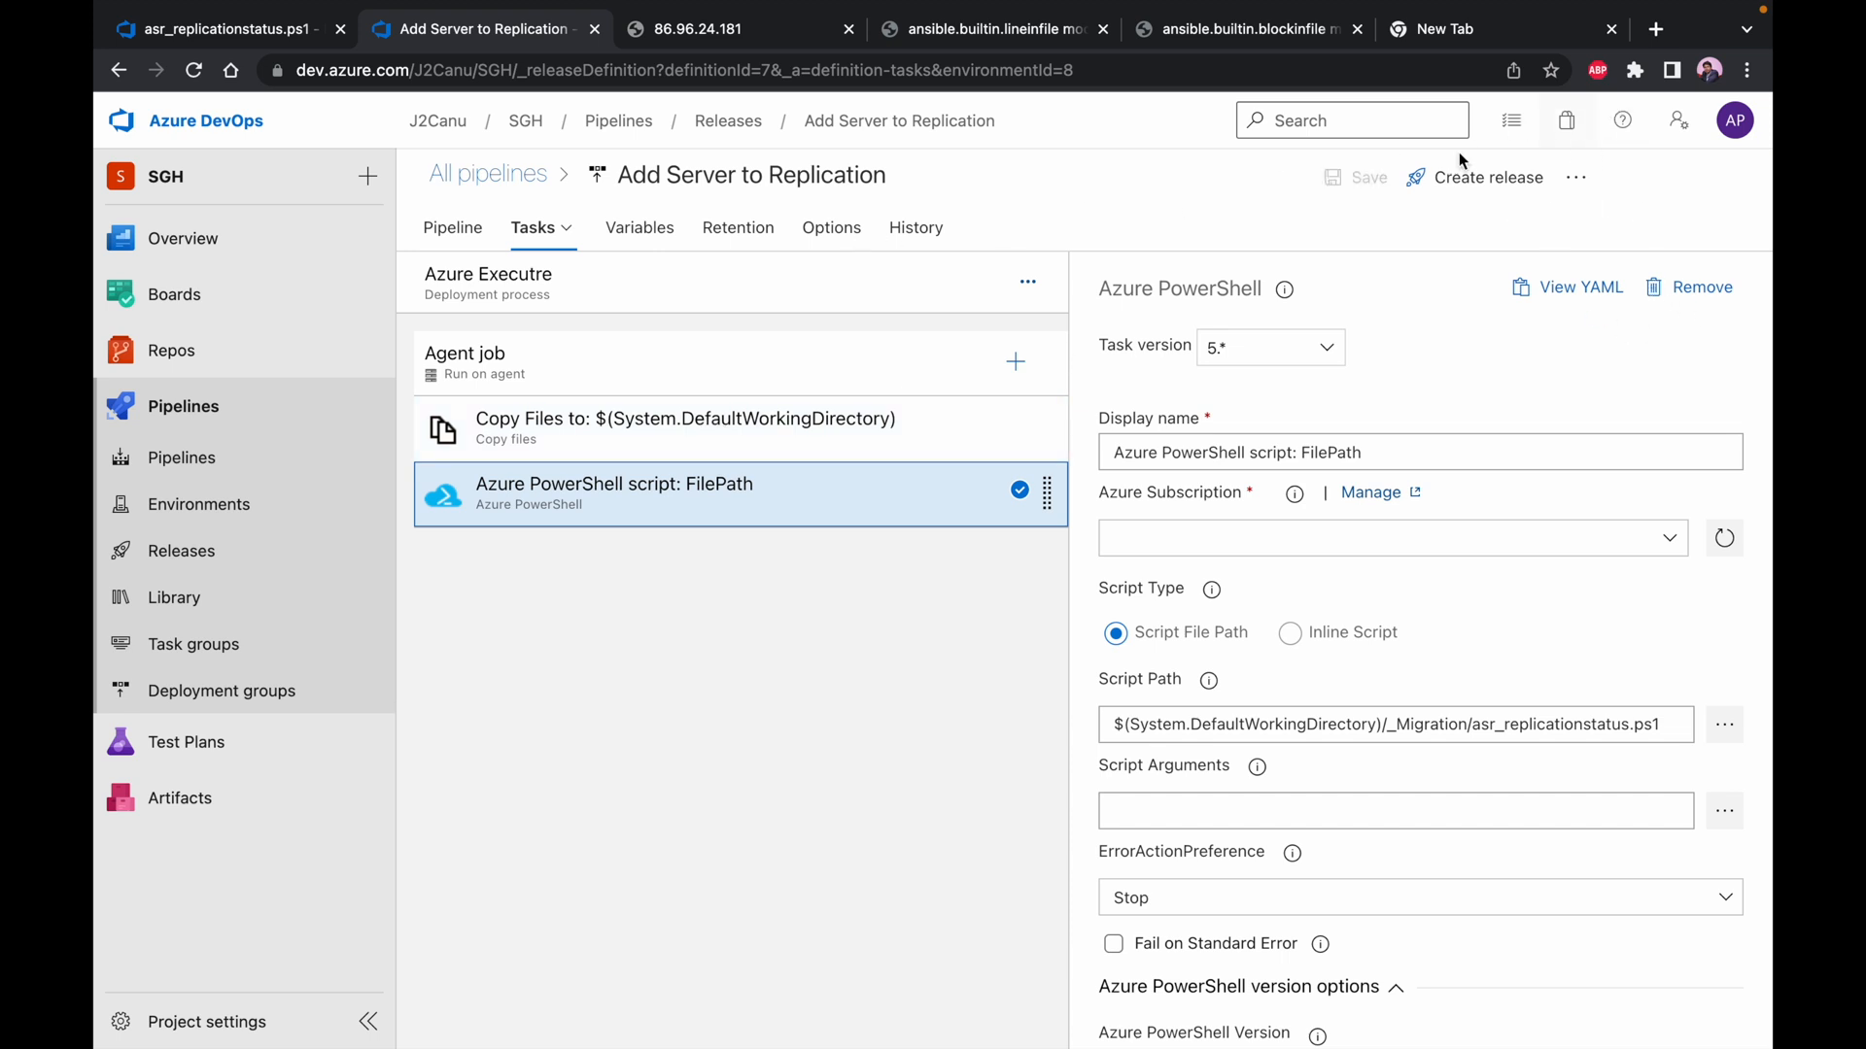
Reopen the Add Server to Replication pipeline definition and examine the continuous deployment trigger of its _Migration artifact
left_click(505, 191)
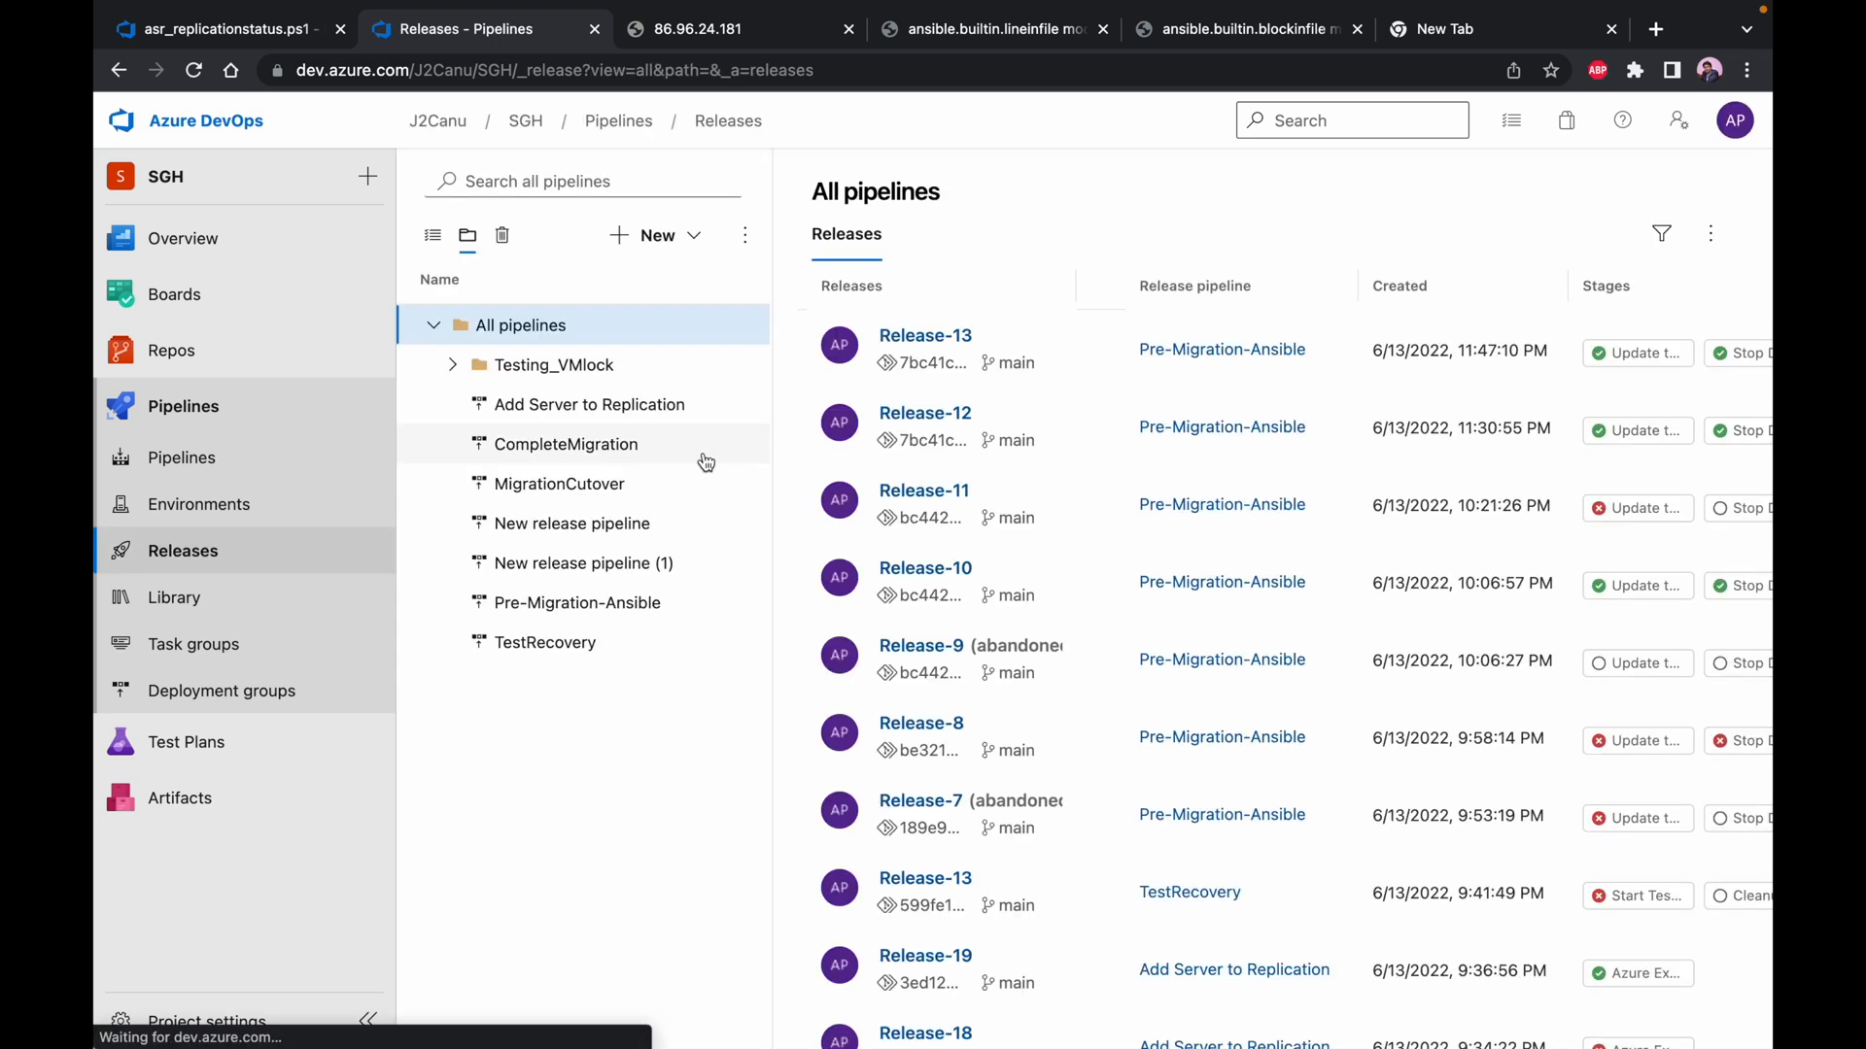
left_click(197, 552)
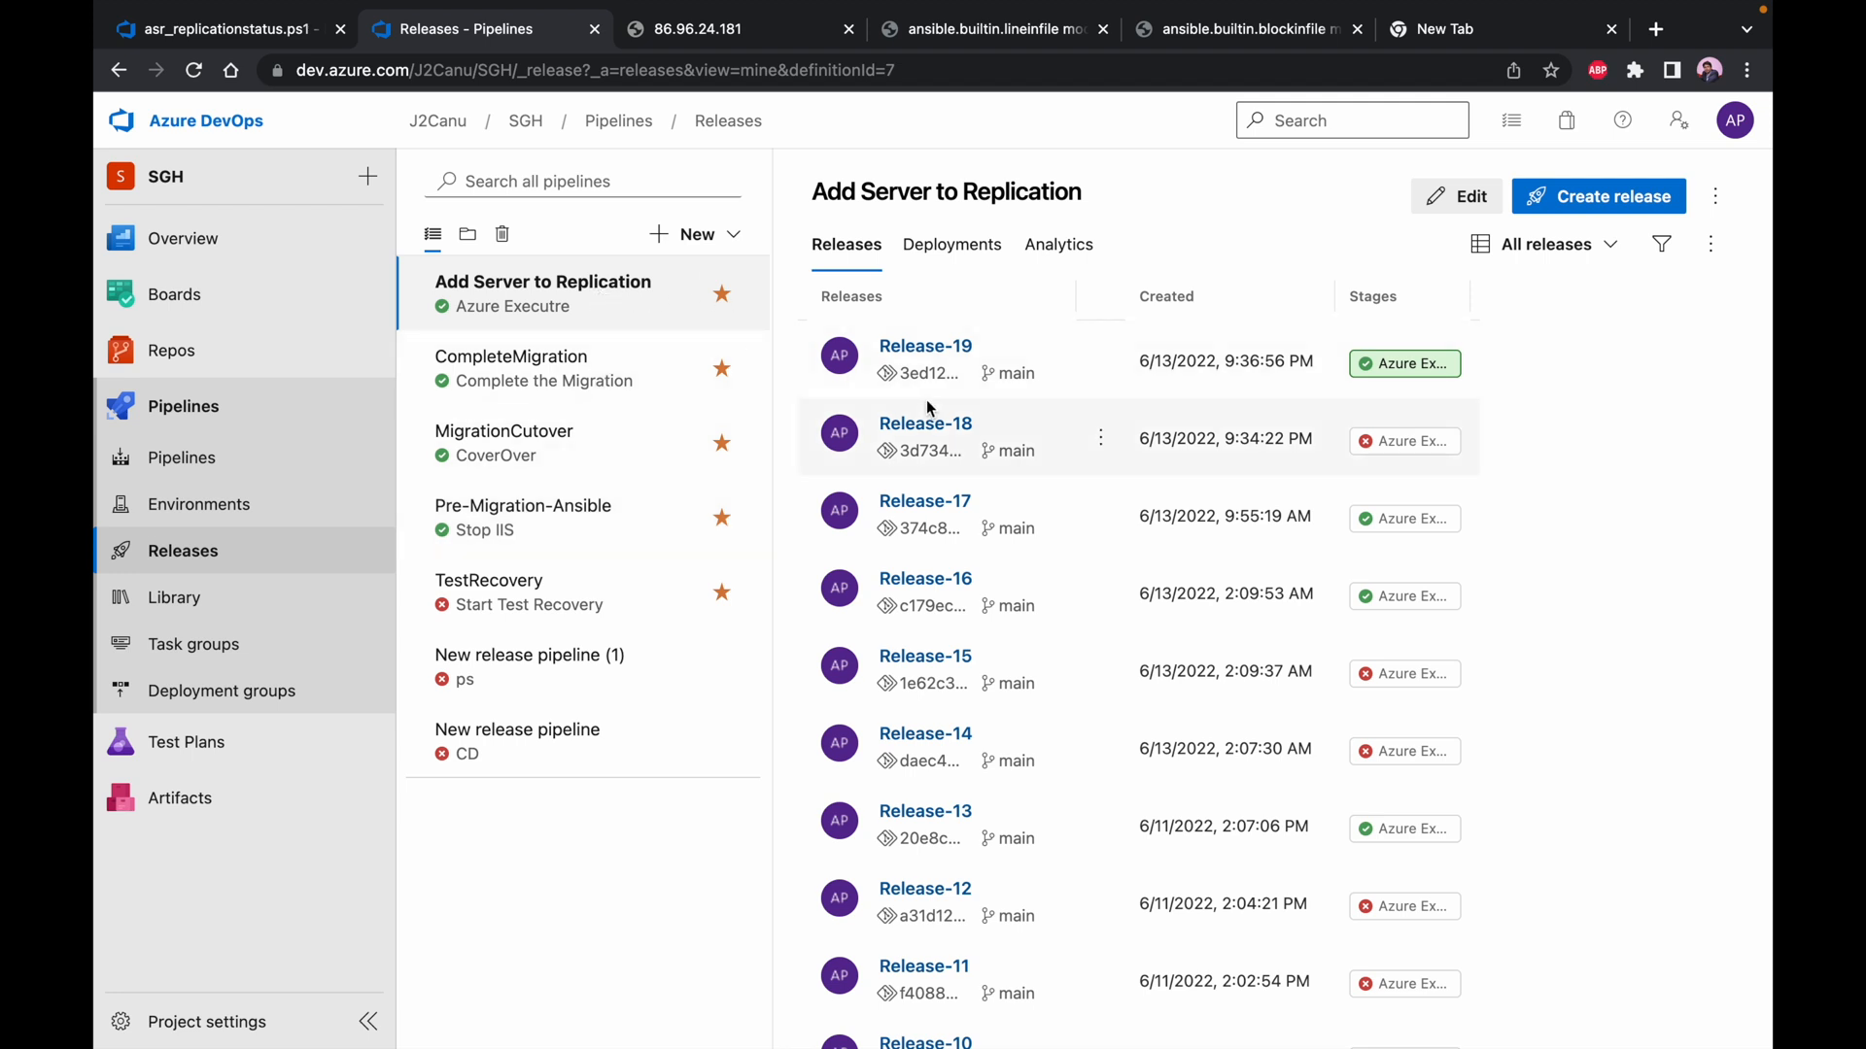
left_click(1420, 201)
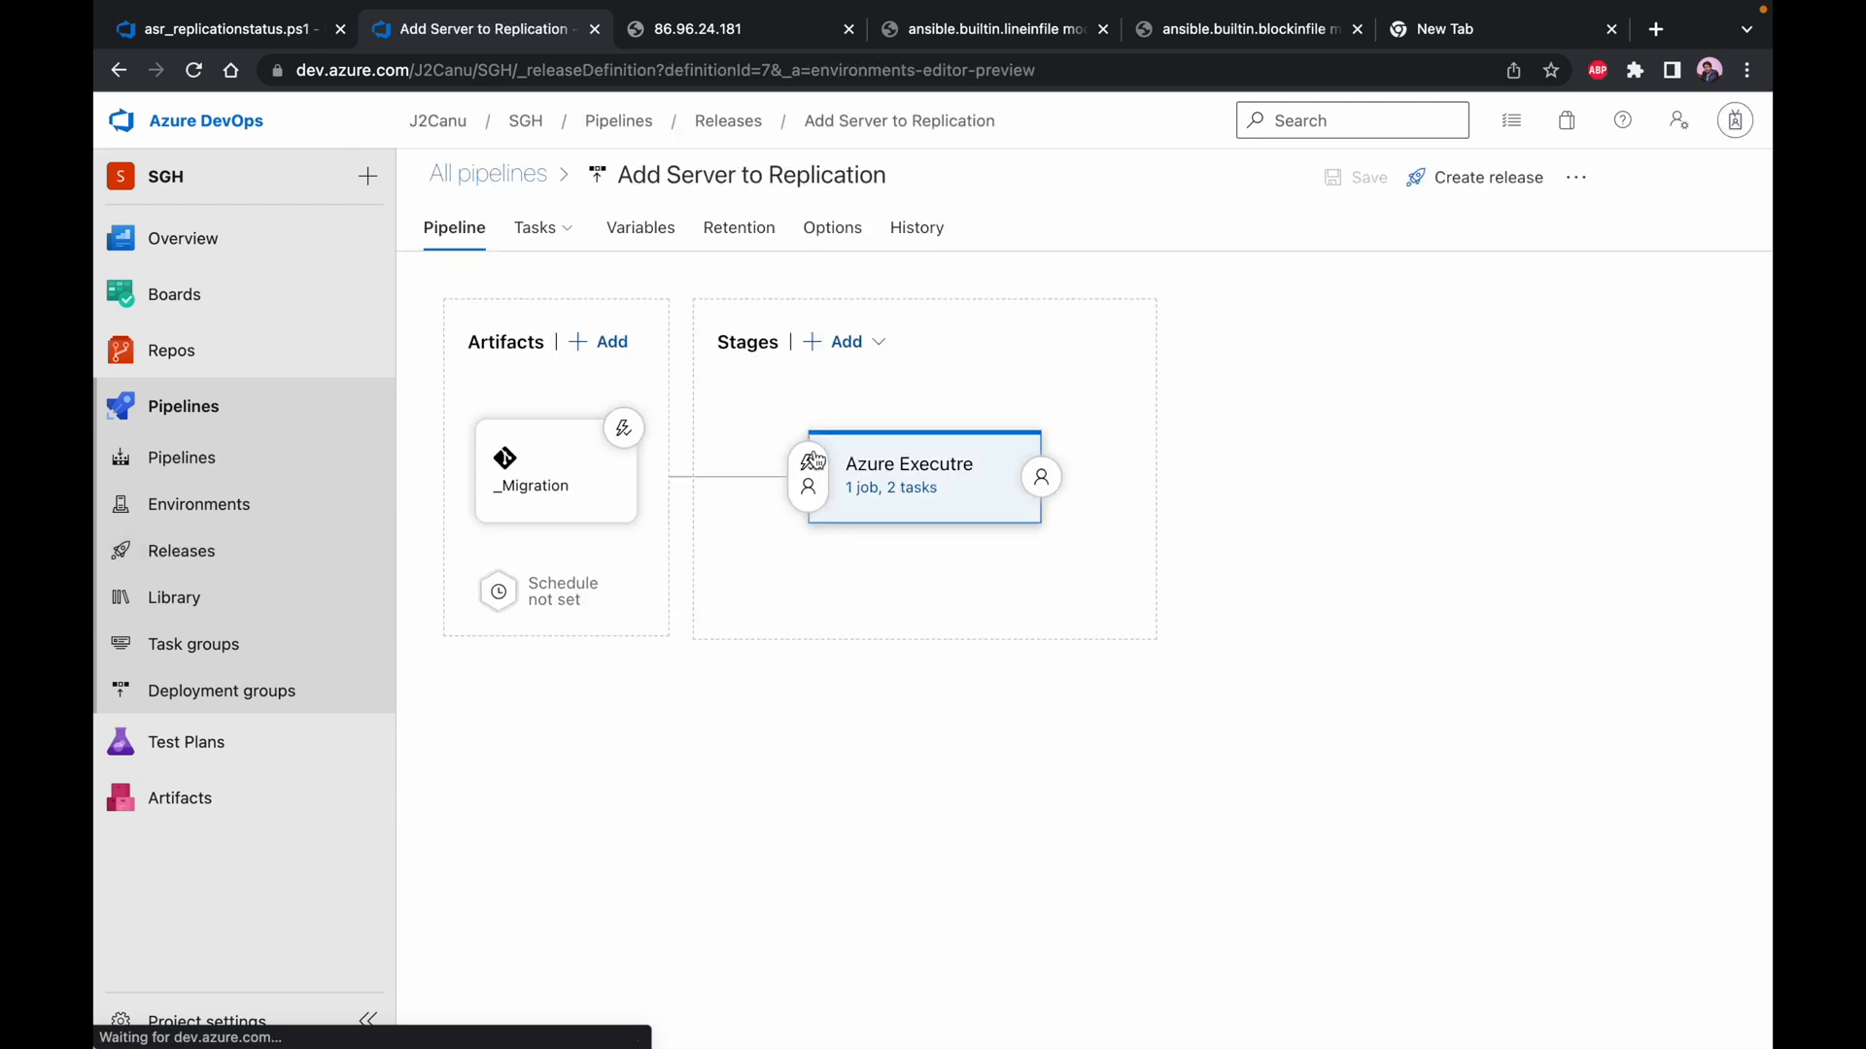
left_click(623, 429)
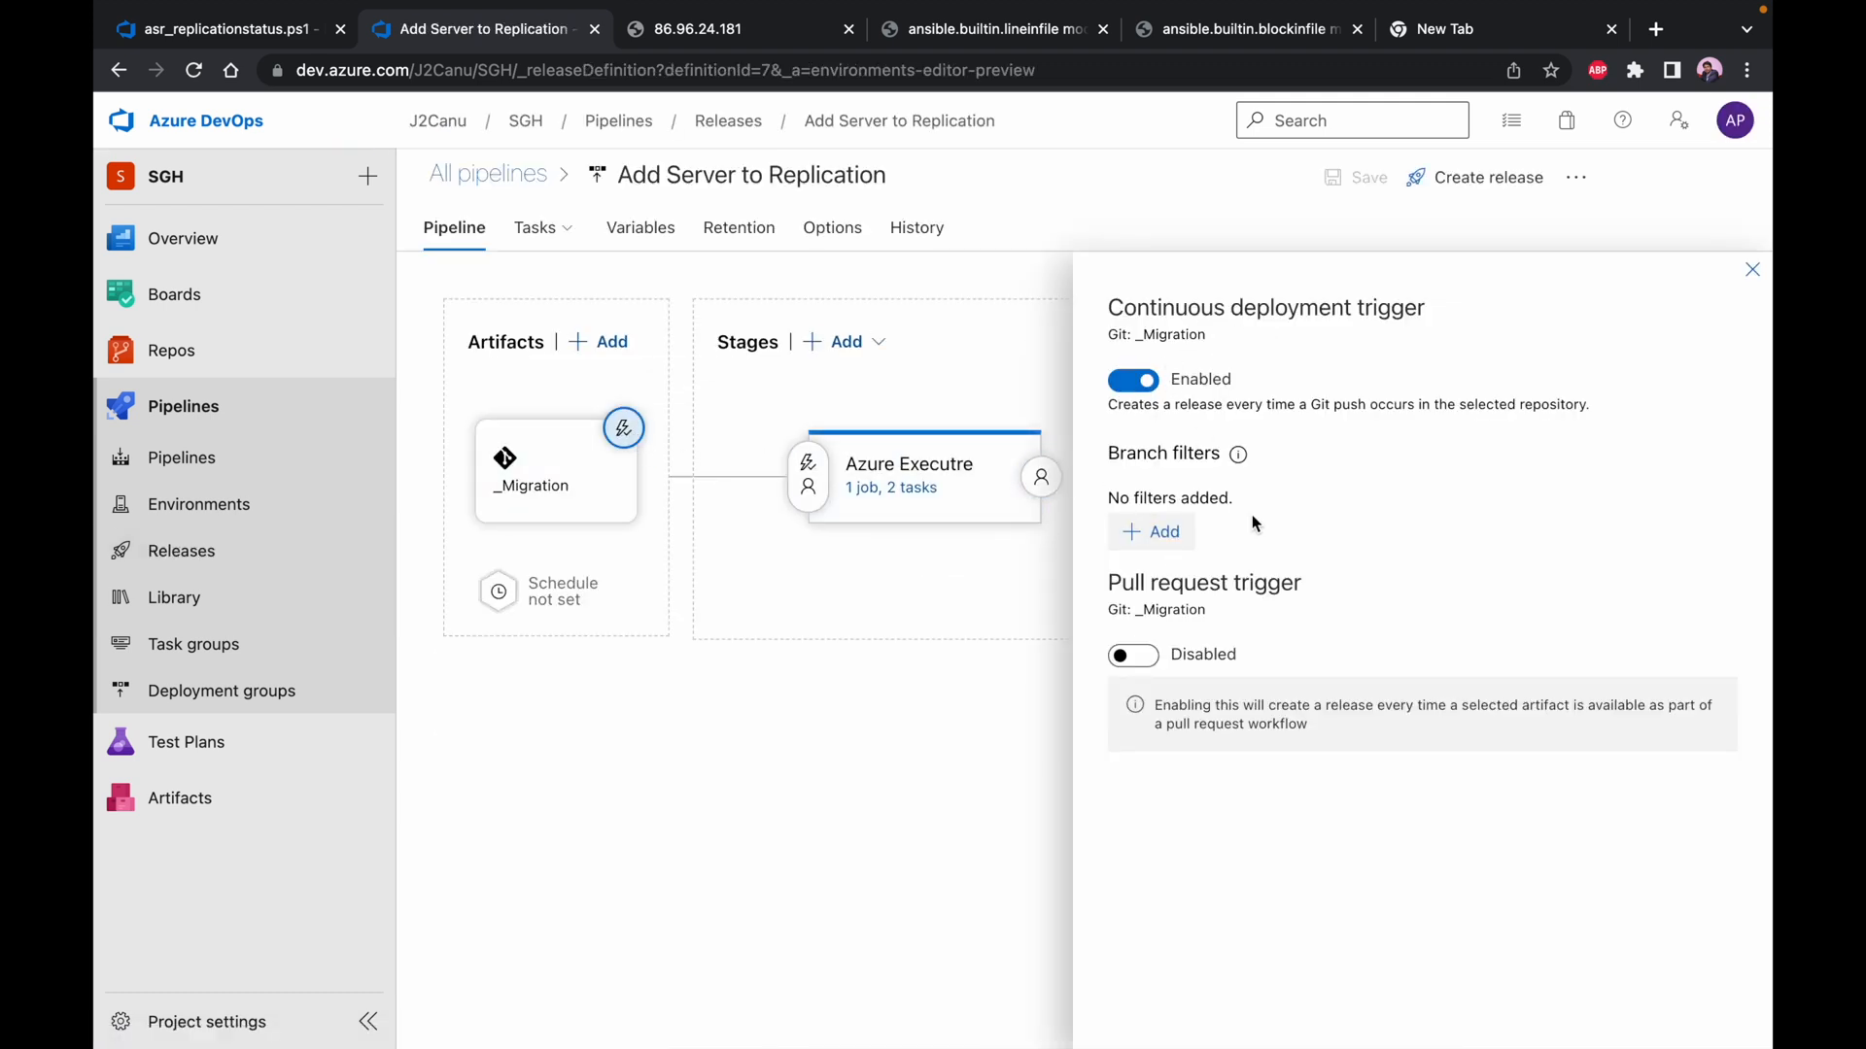
left_click(1752, 269)
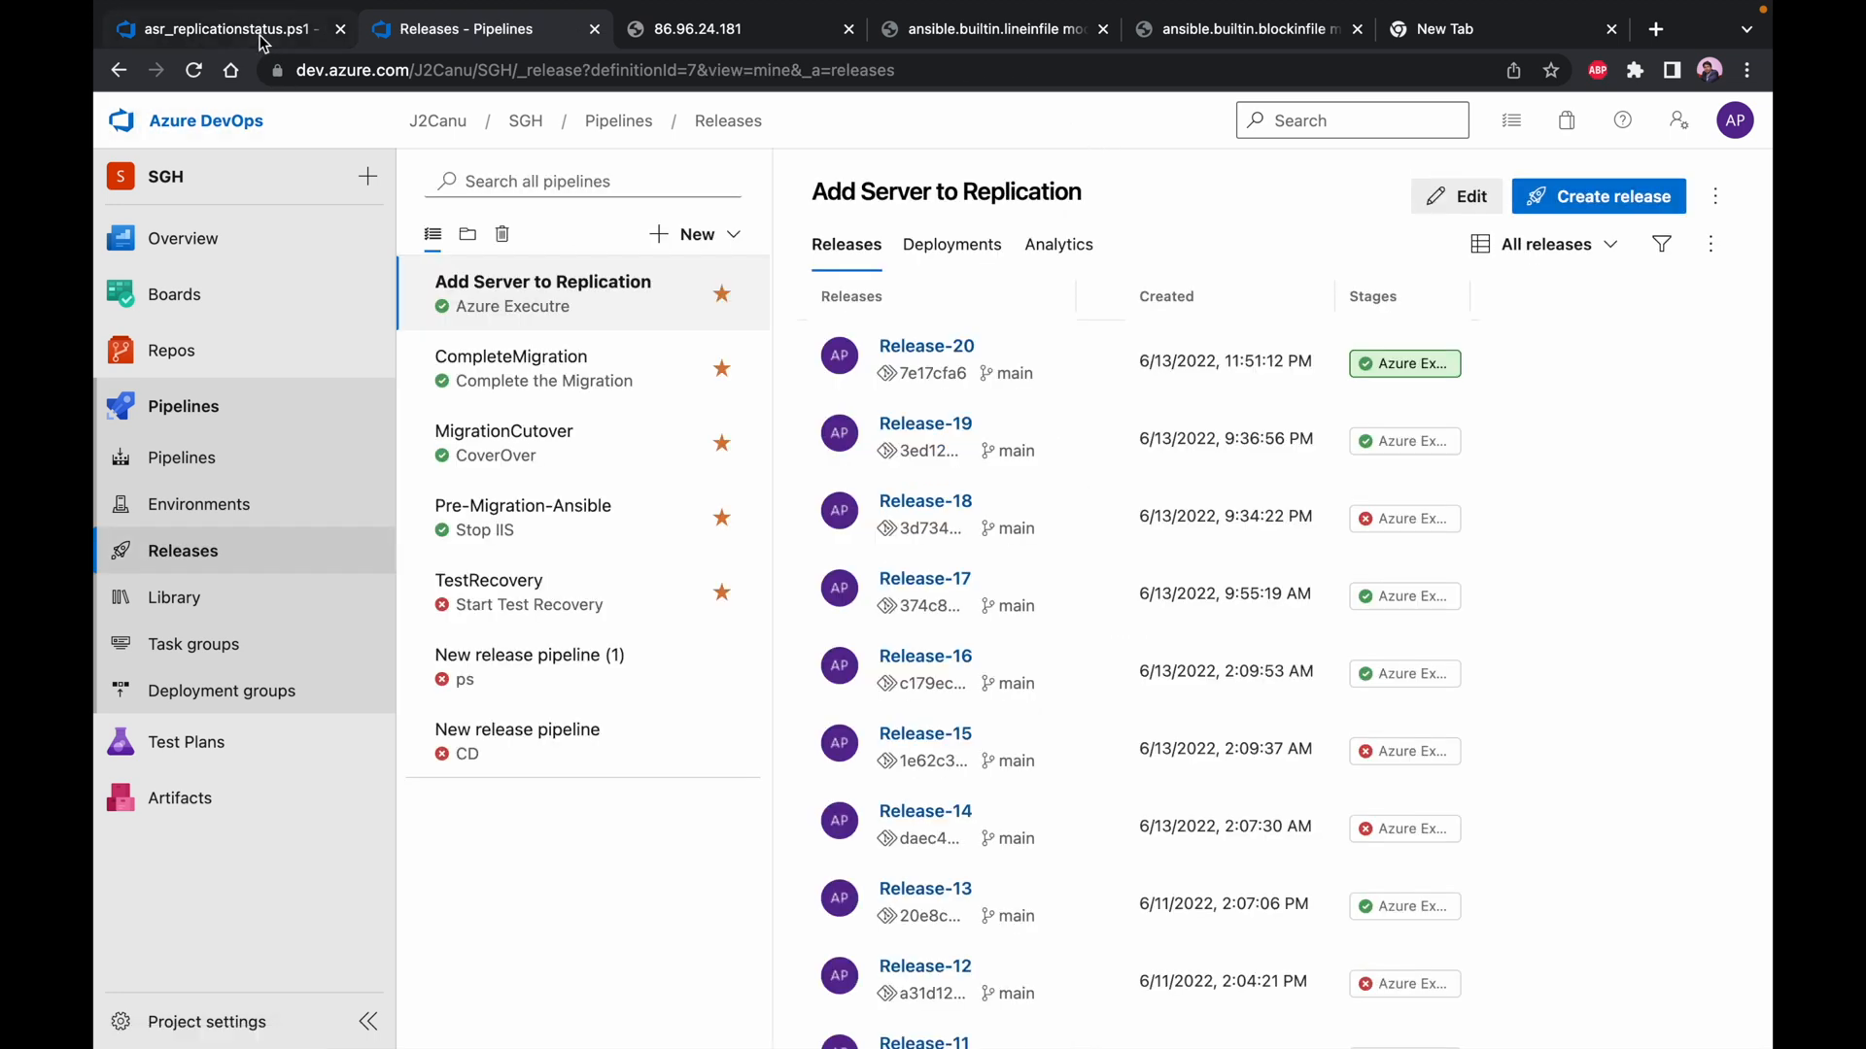
Change the percentage in the first comment line of asr_replicationstatus.ps1 to 107%, commit it, and return to the pipeline's release list
key("super+1")
left_click(1641, 226)
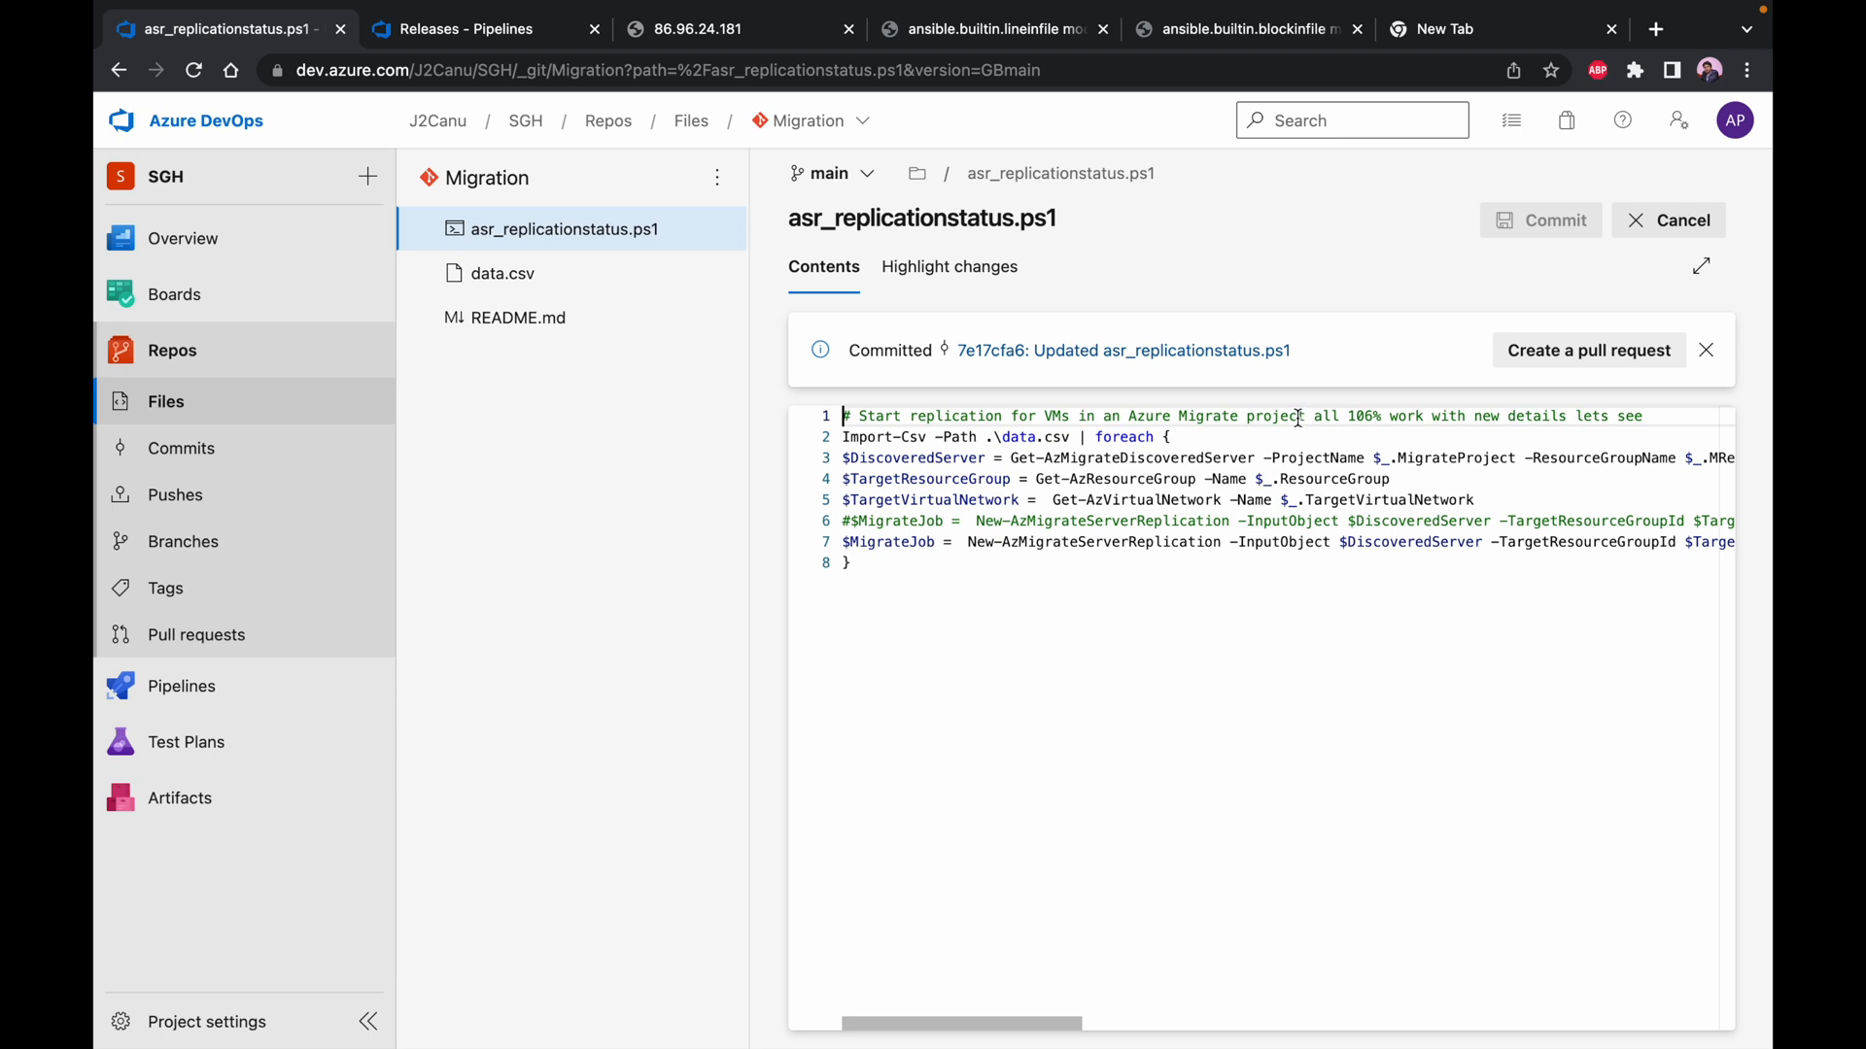
left_click(1373, 417)
key("BackSpace")
type("7")
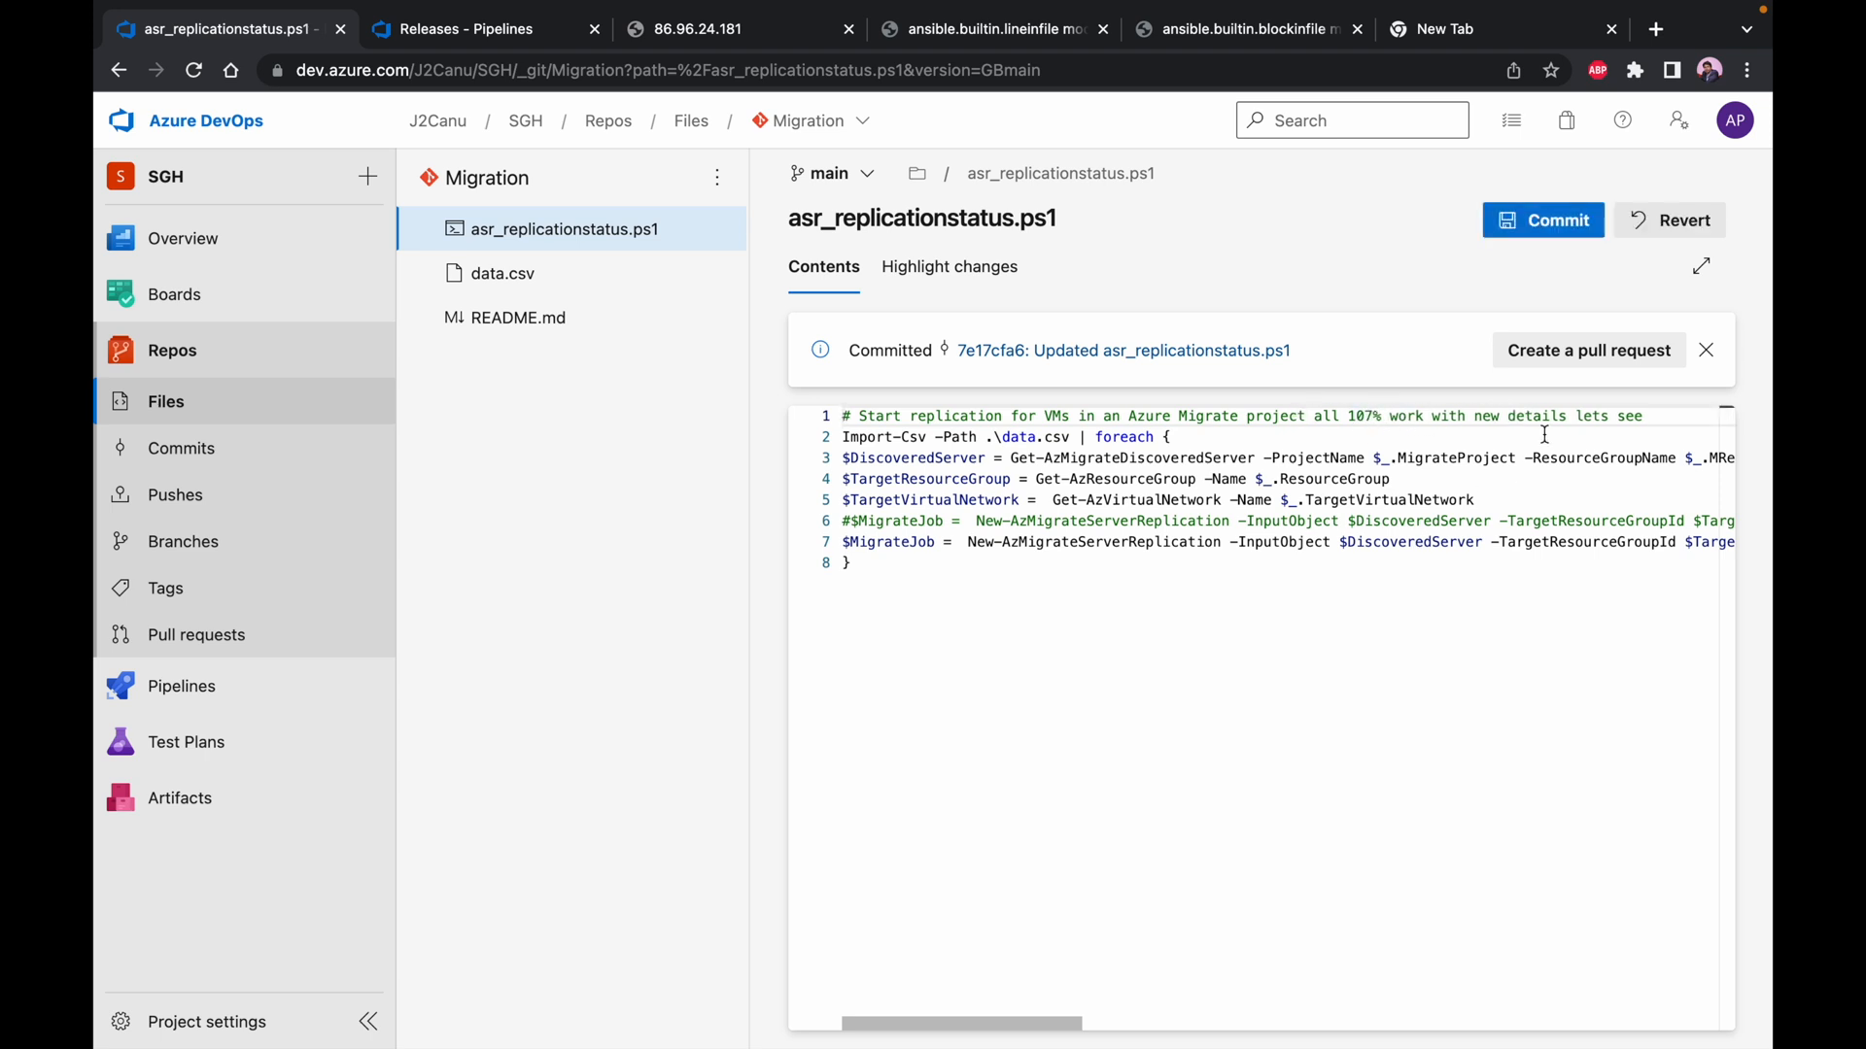
left_click(1544, 229)
left_click(1672, 993)
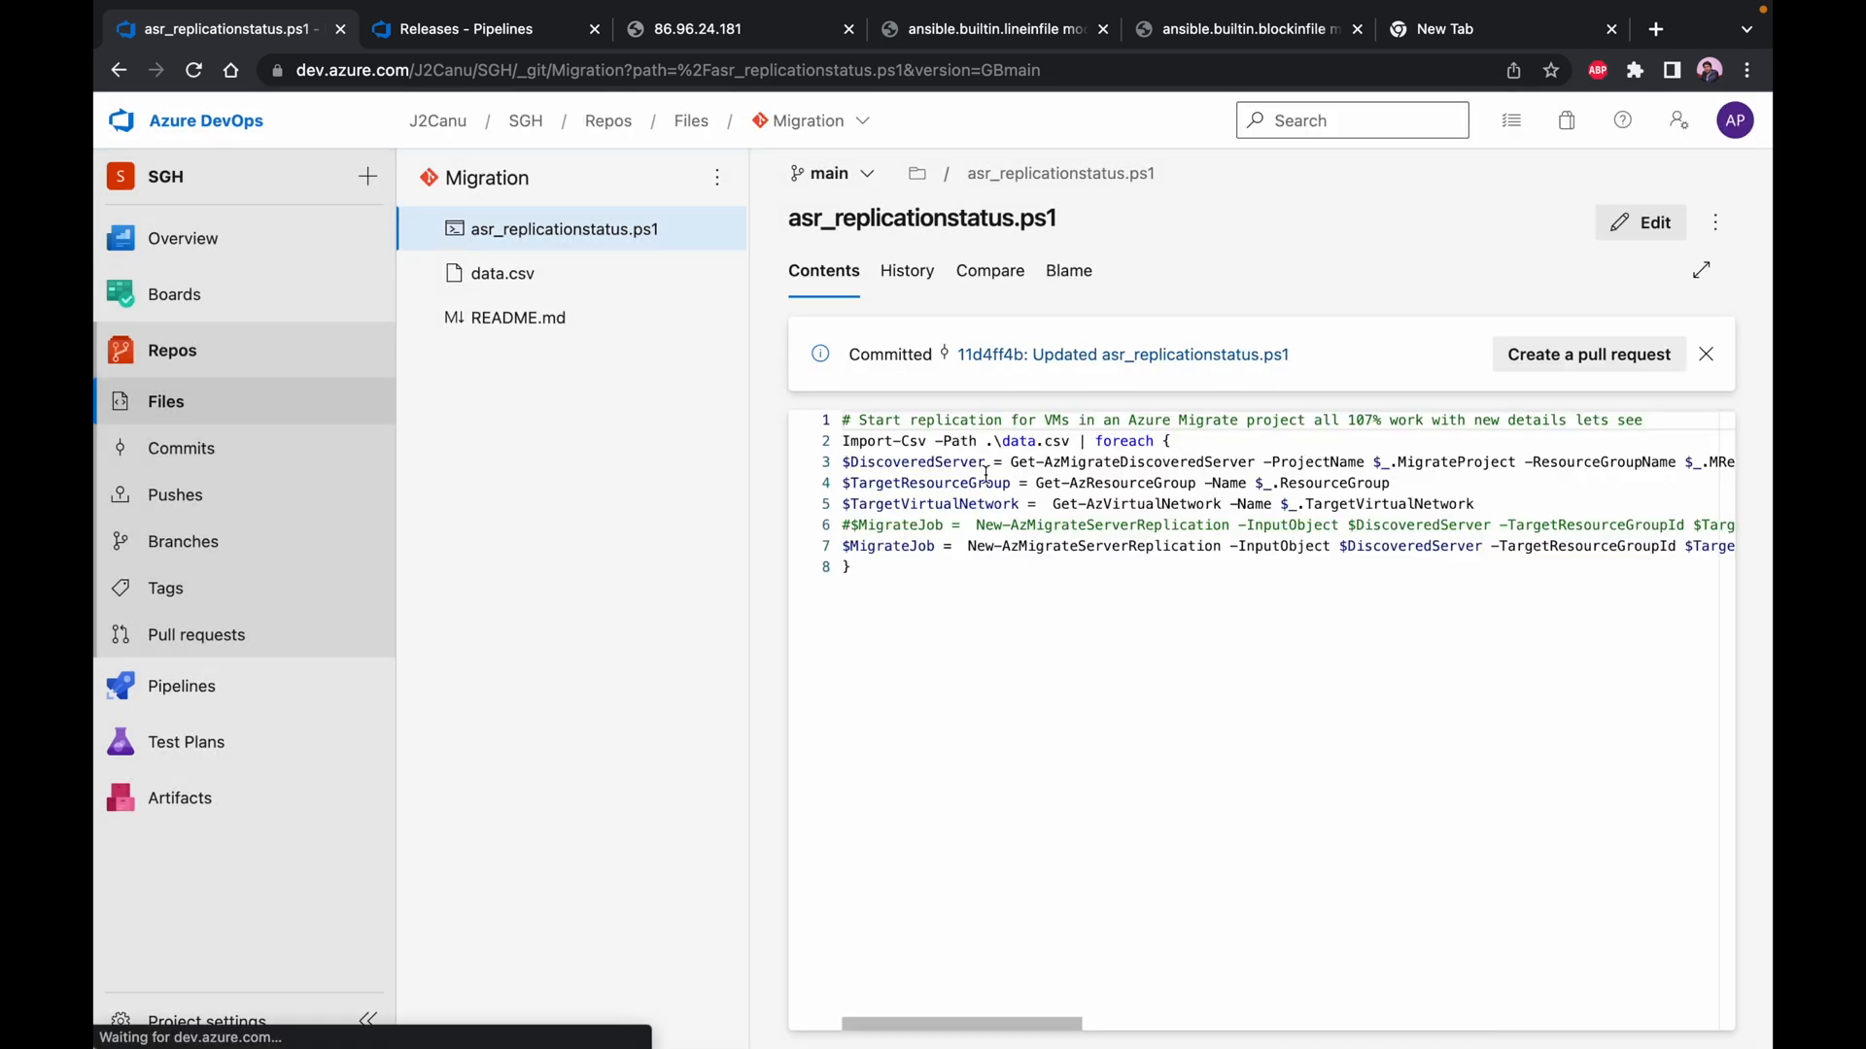
left_click(488, 38)
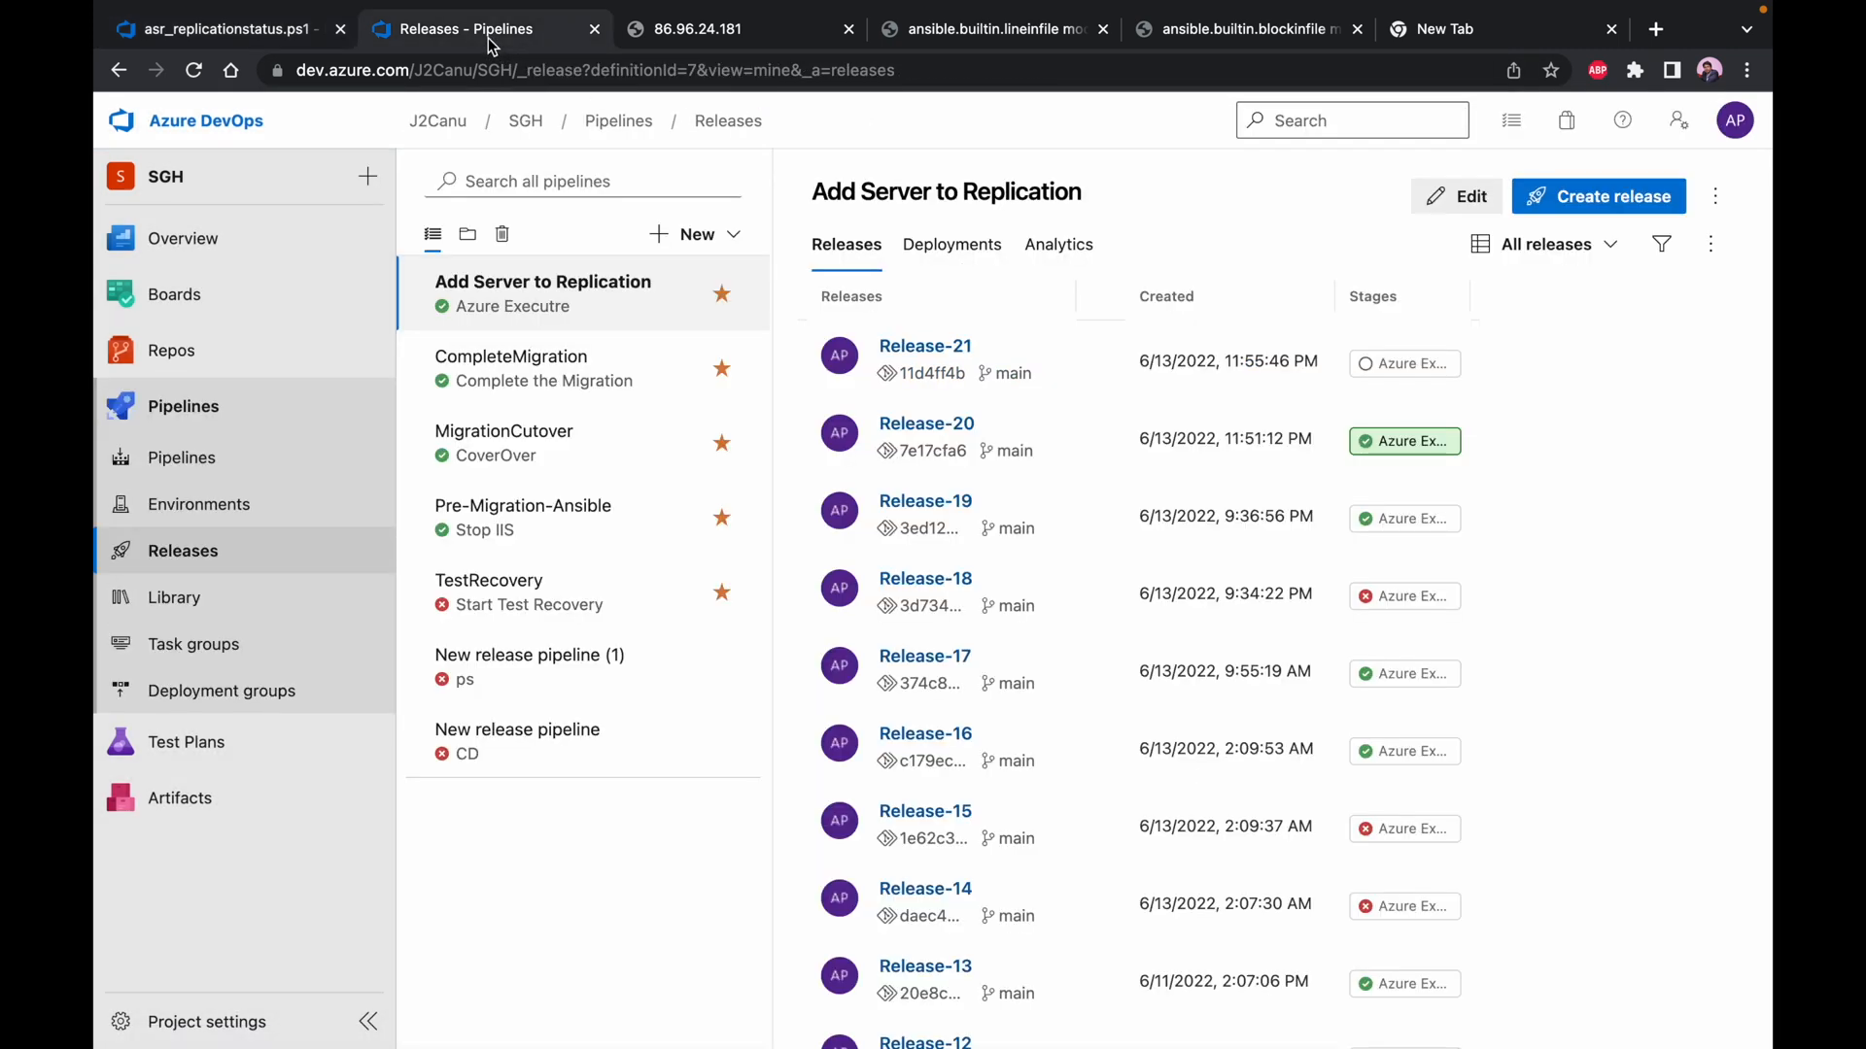
Examine the Release-21 stage log, switch to the Azure portal, refresh the replicating machines, and open the CL-WIN-WEB-01 replication job
left_click(1395, 370)
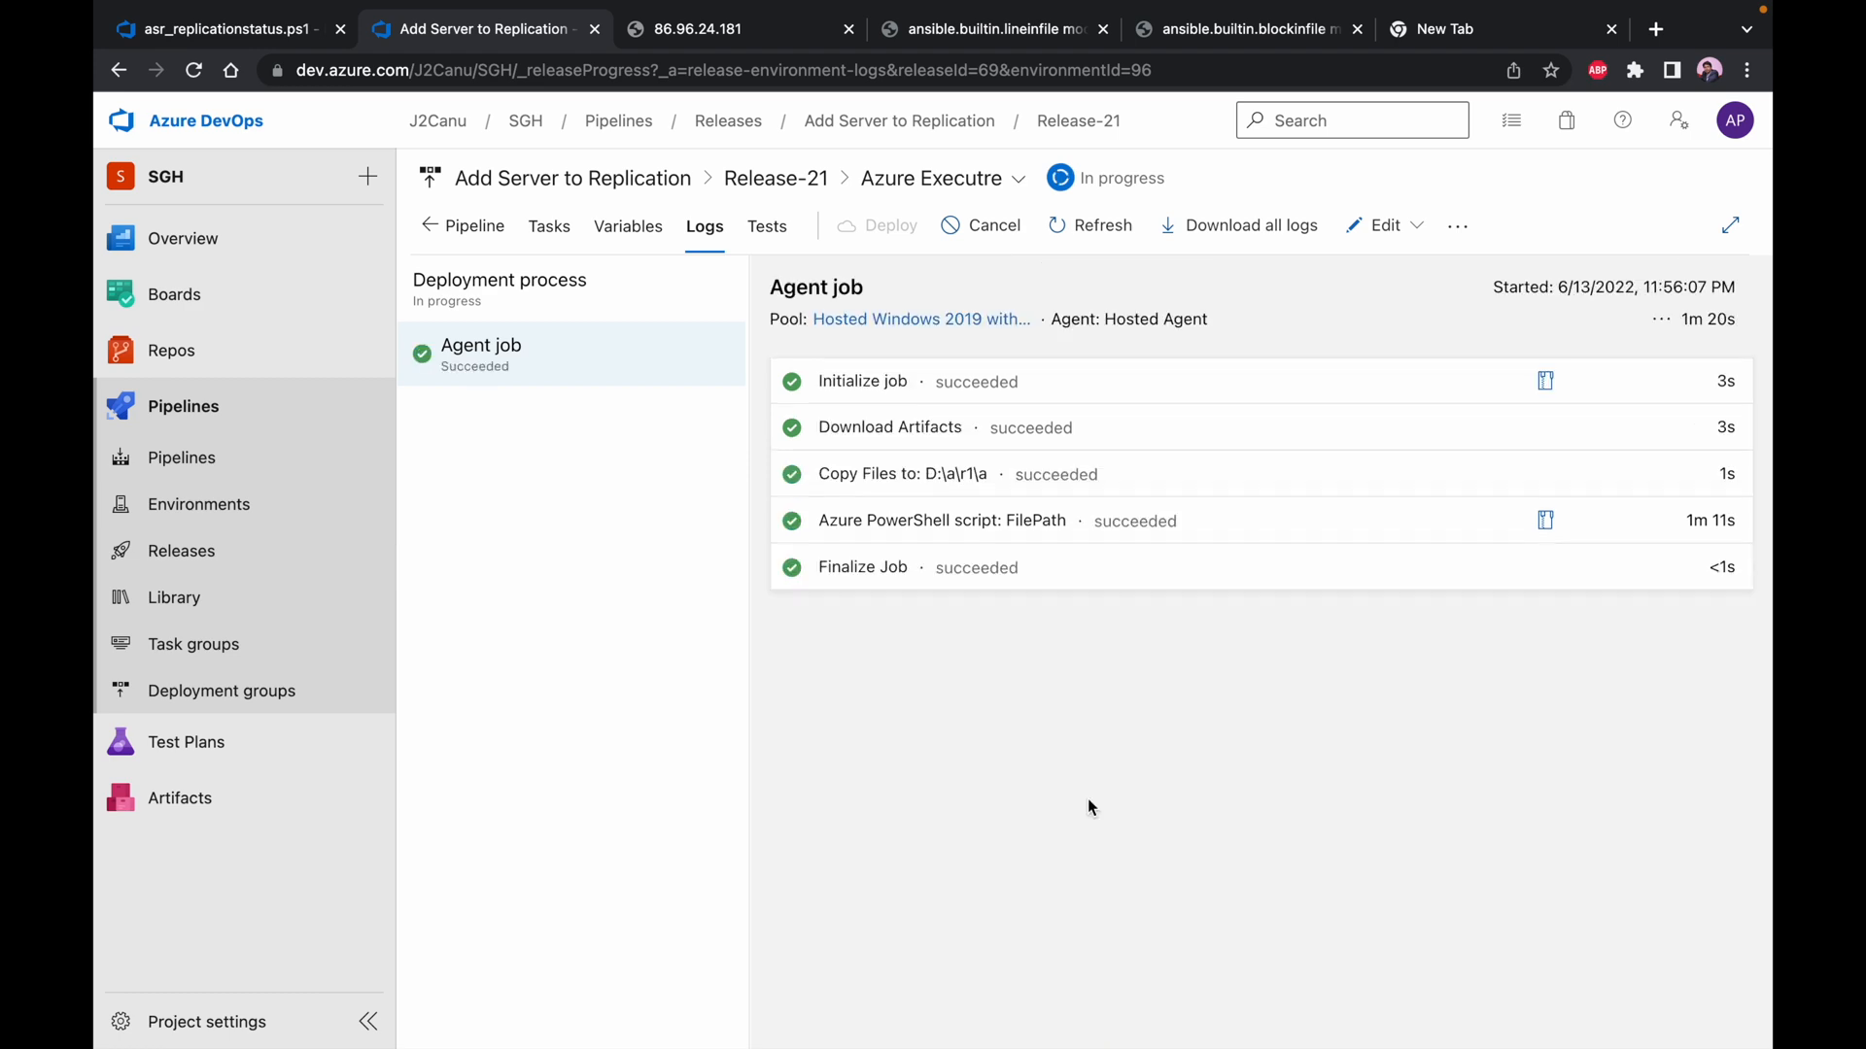
key("ctrl+Left")
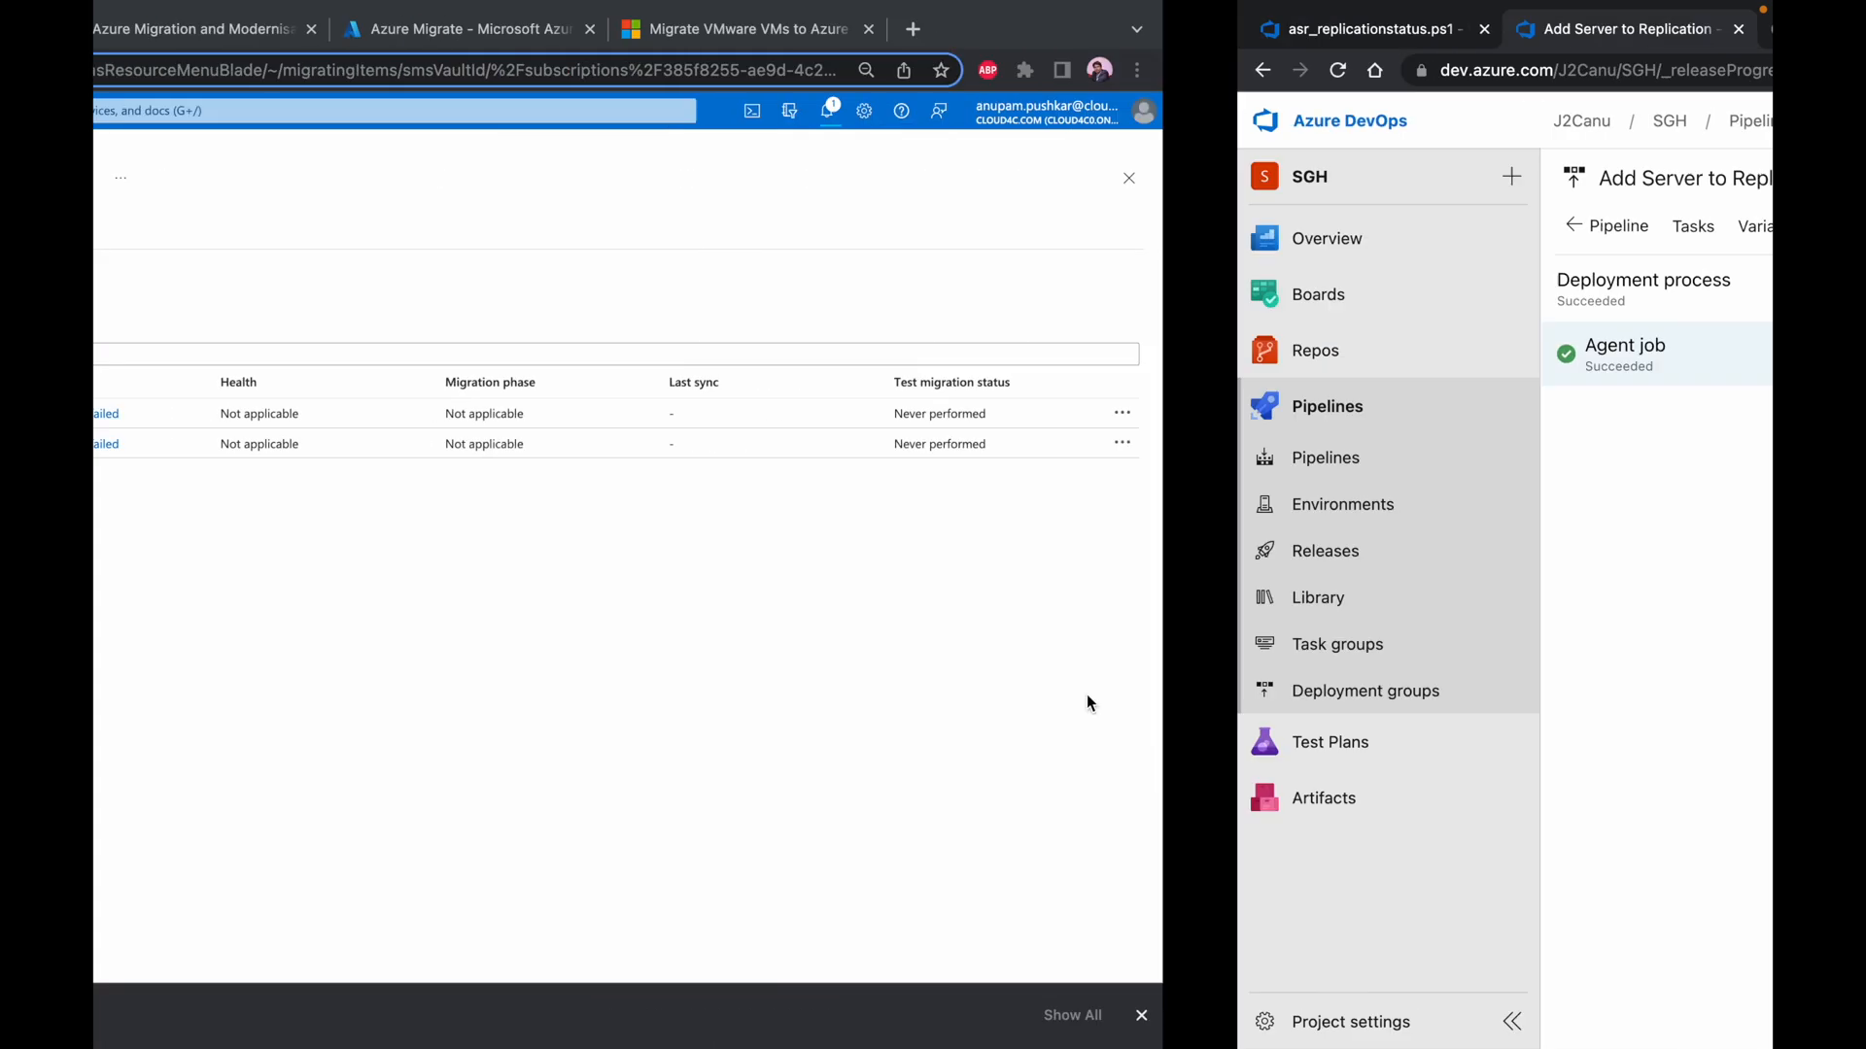
left_click(398, 232)
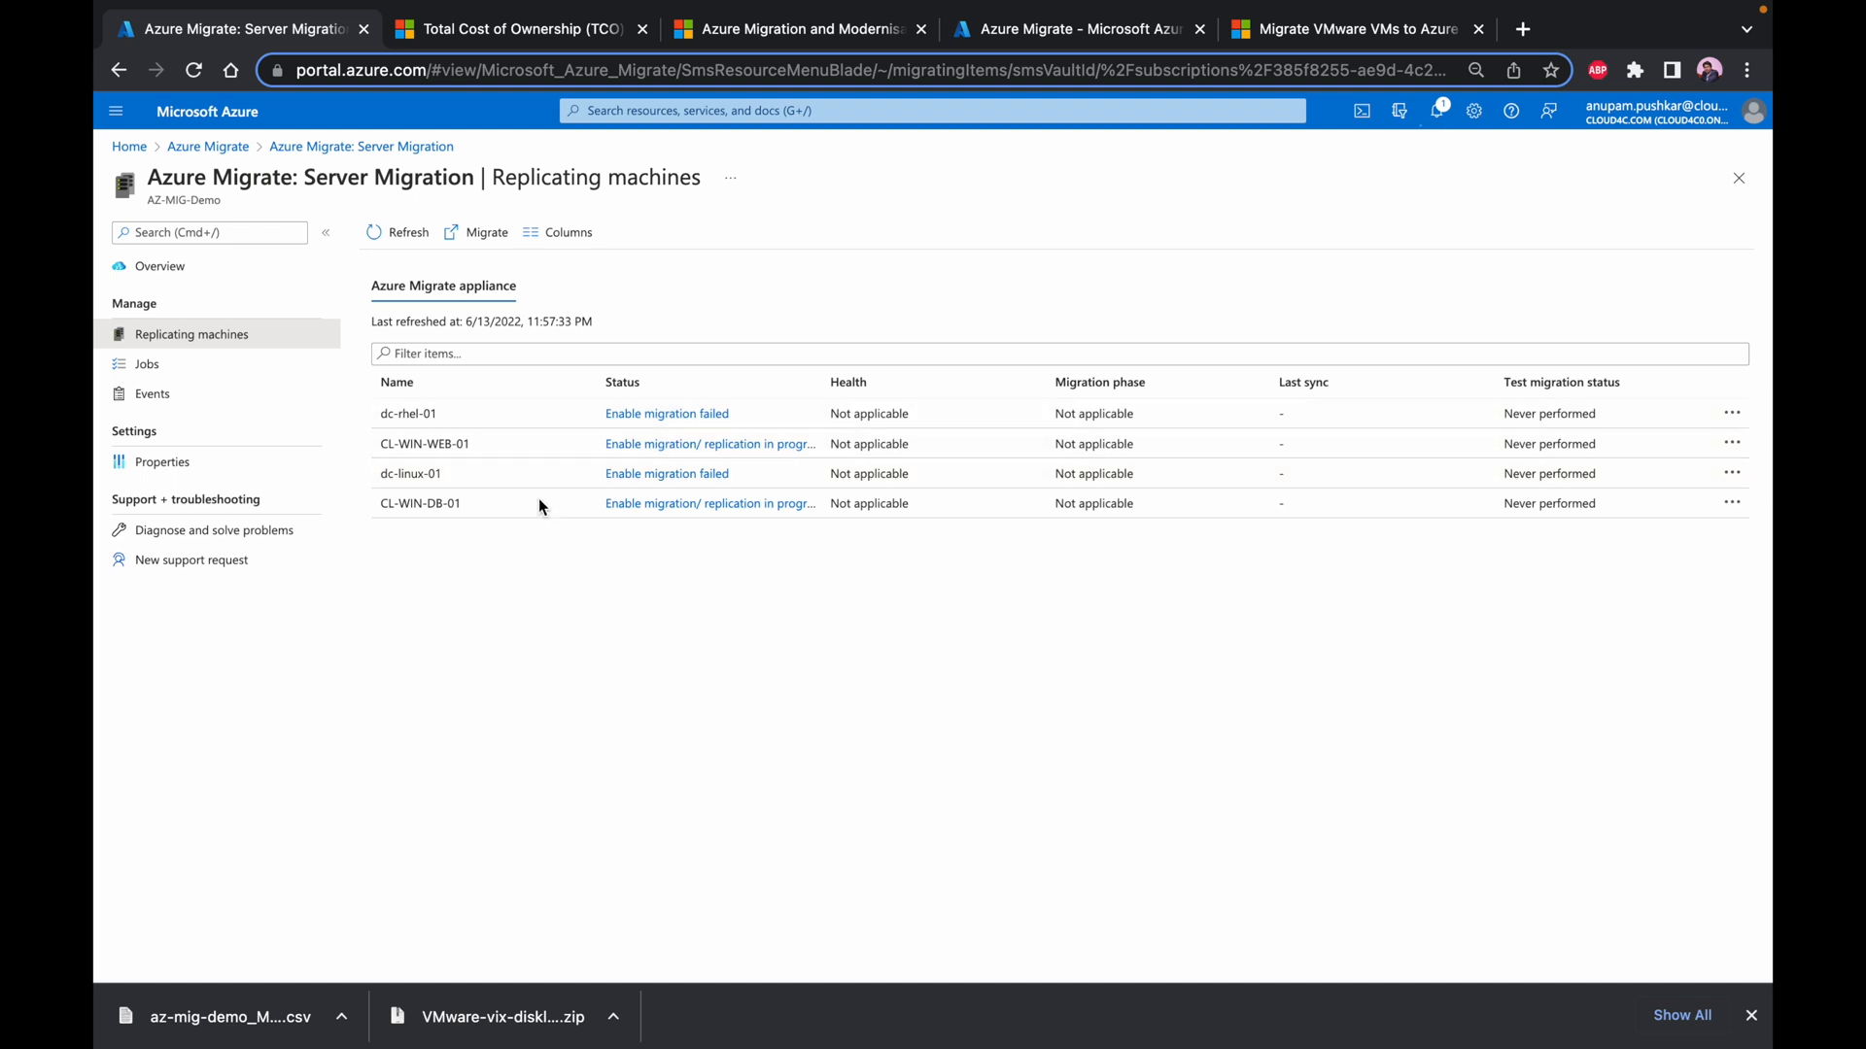
left_click(653, 446)
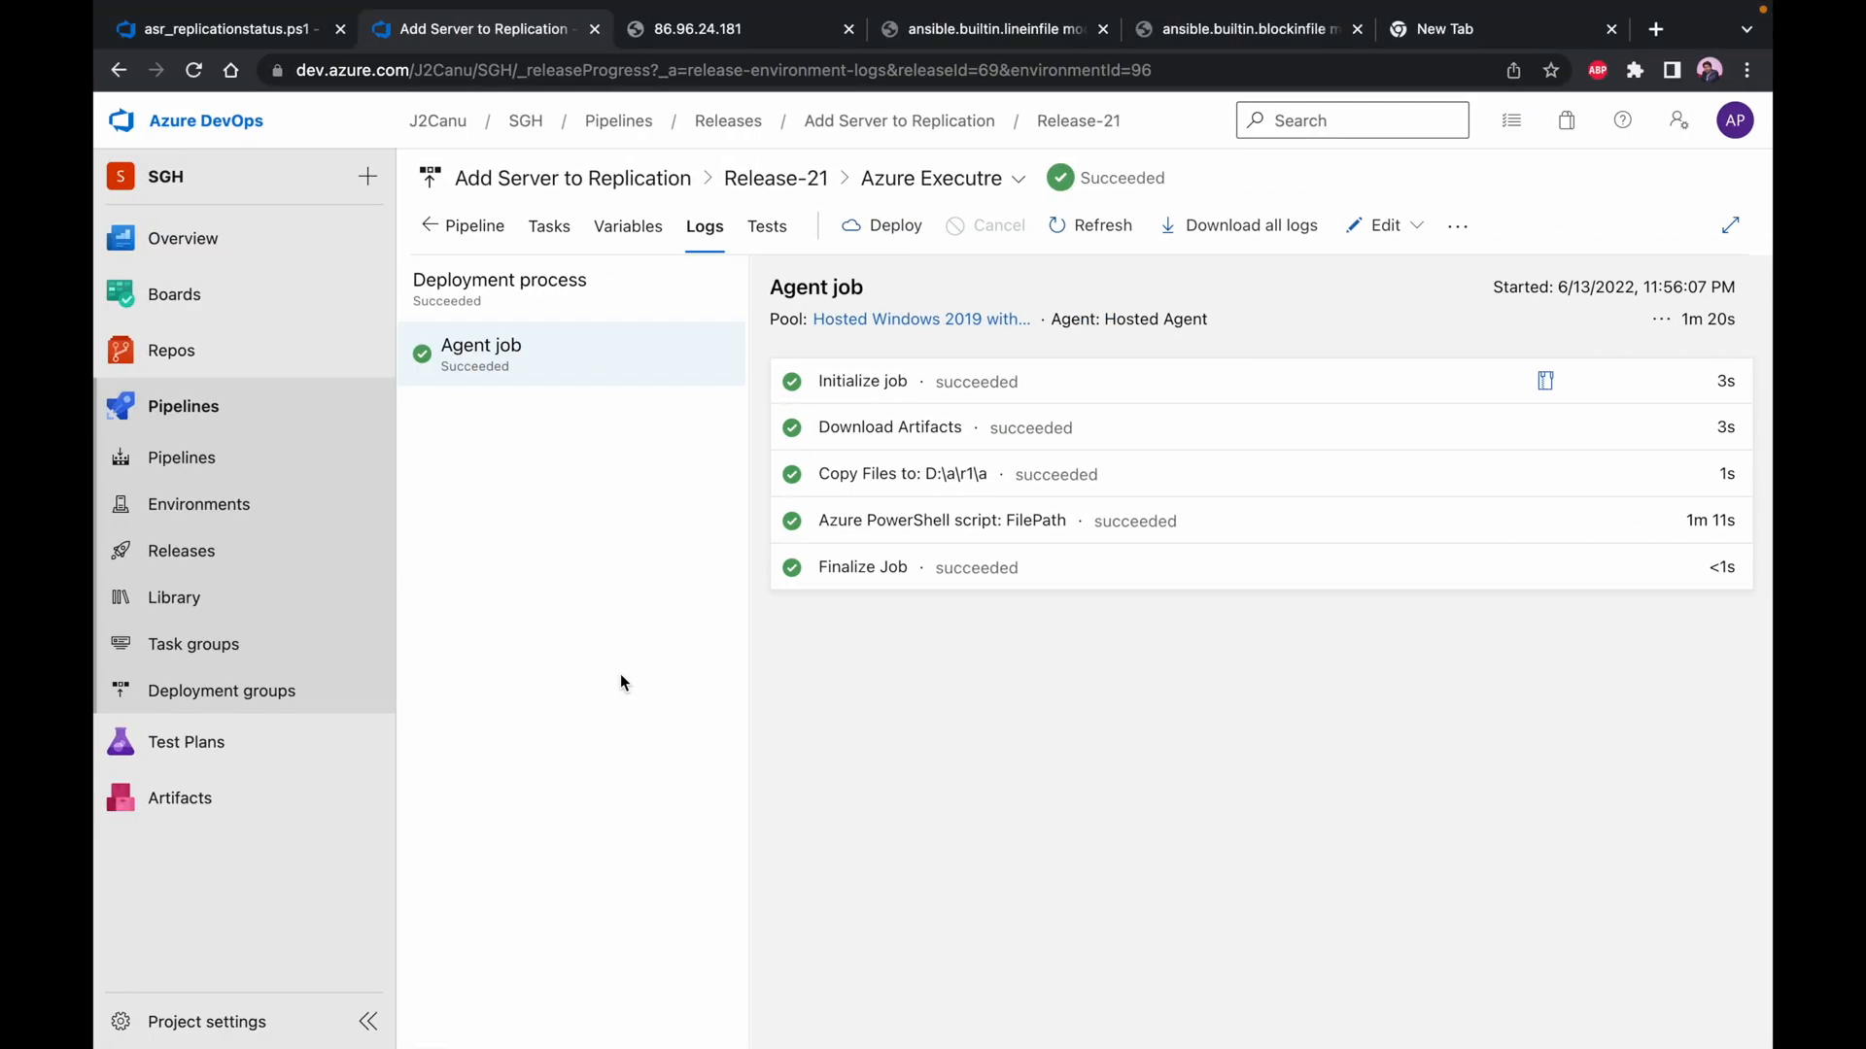
Switch to the PowerPoint migration table, colour the "Start the replication" text green, and select the "Test Recovery" text
key("ctrl+Left")
key("ctrl+Left")
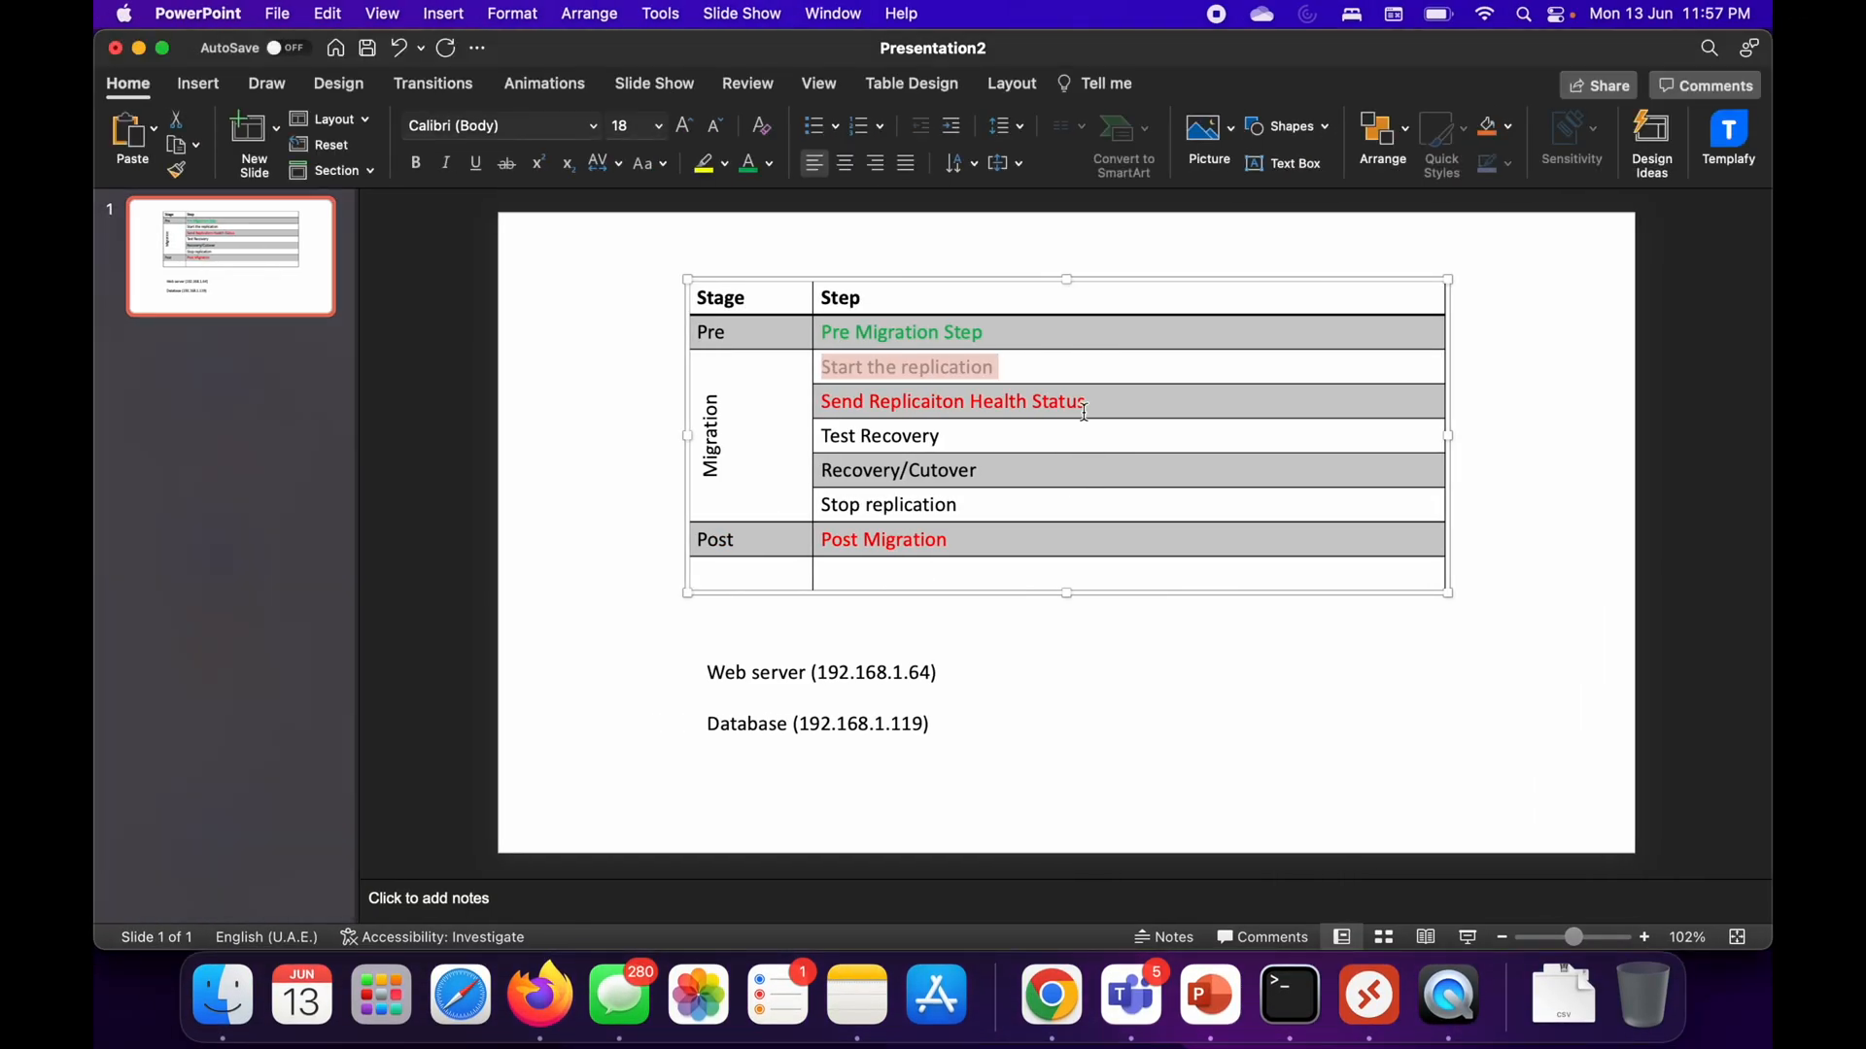
left_click(1003, 370)
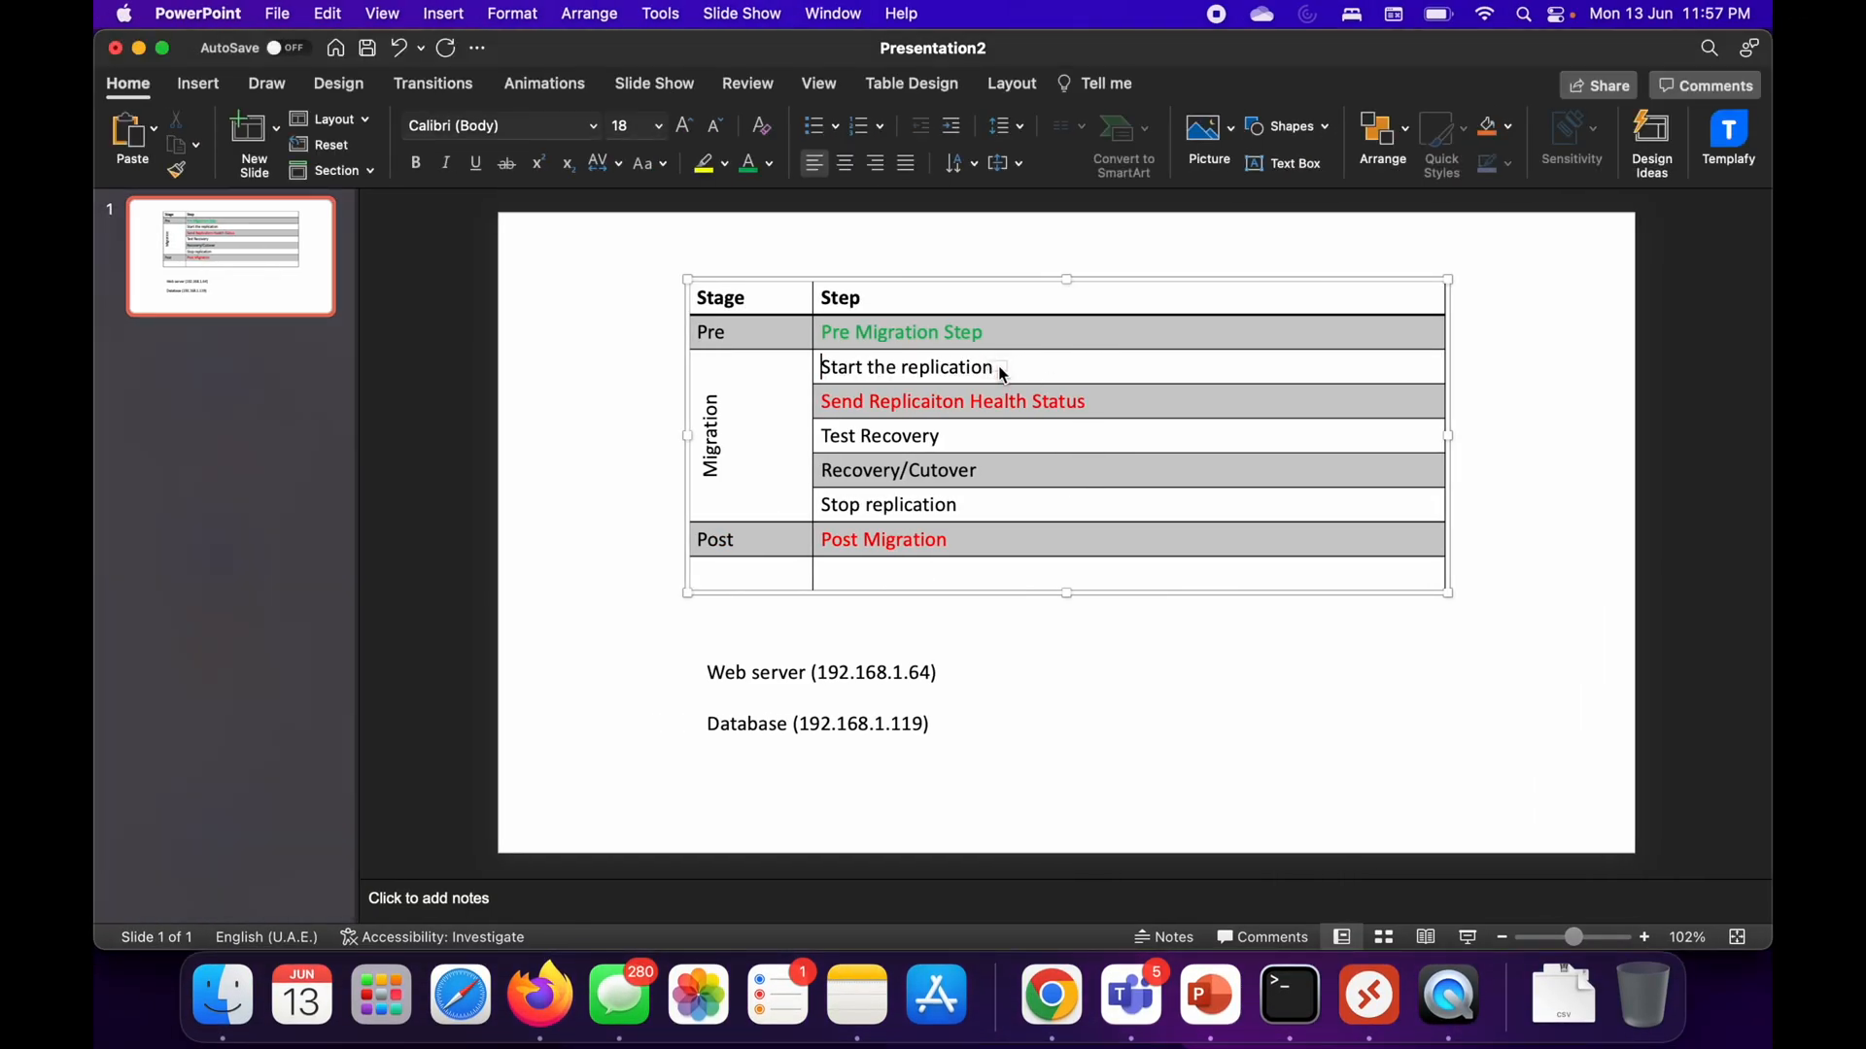
mouse_move(826, 371)
left_mouse_down()
mouse_move(936, 370)
mouse_move(791, 366)
mouse_move(844, 368)
left_mouse_up()
triple_click(844, 367)
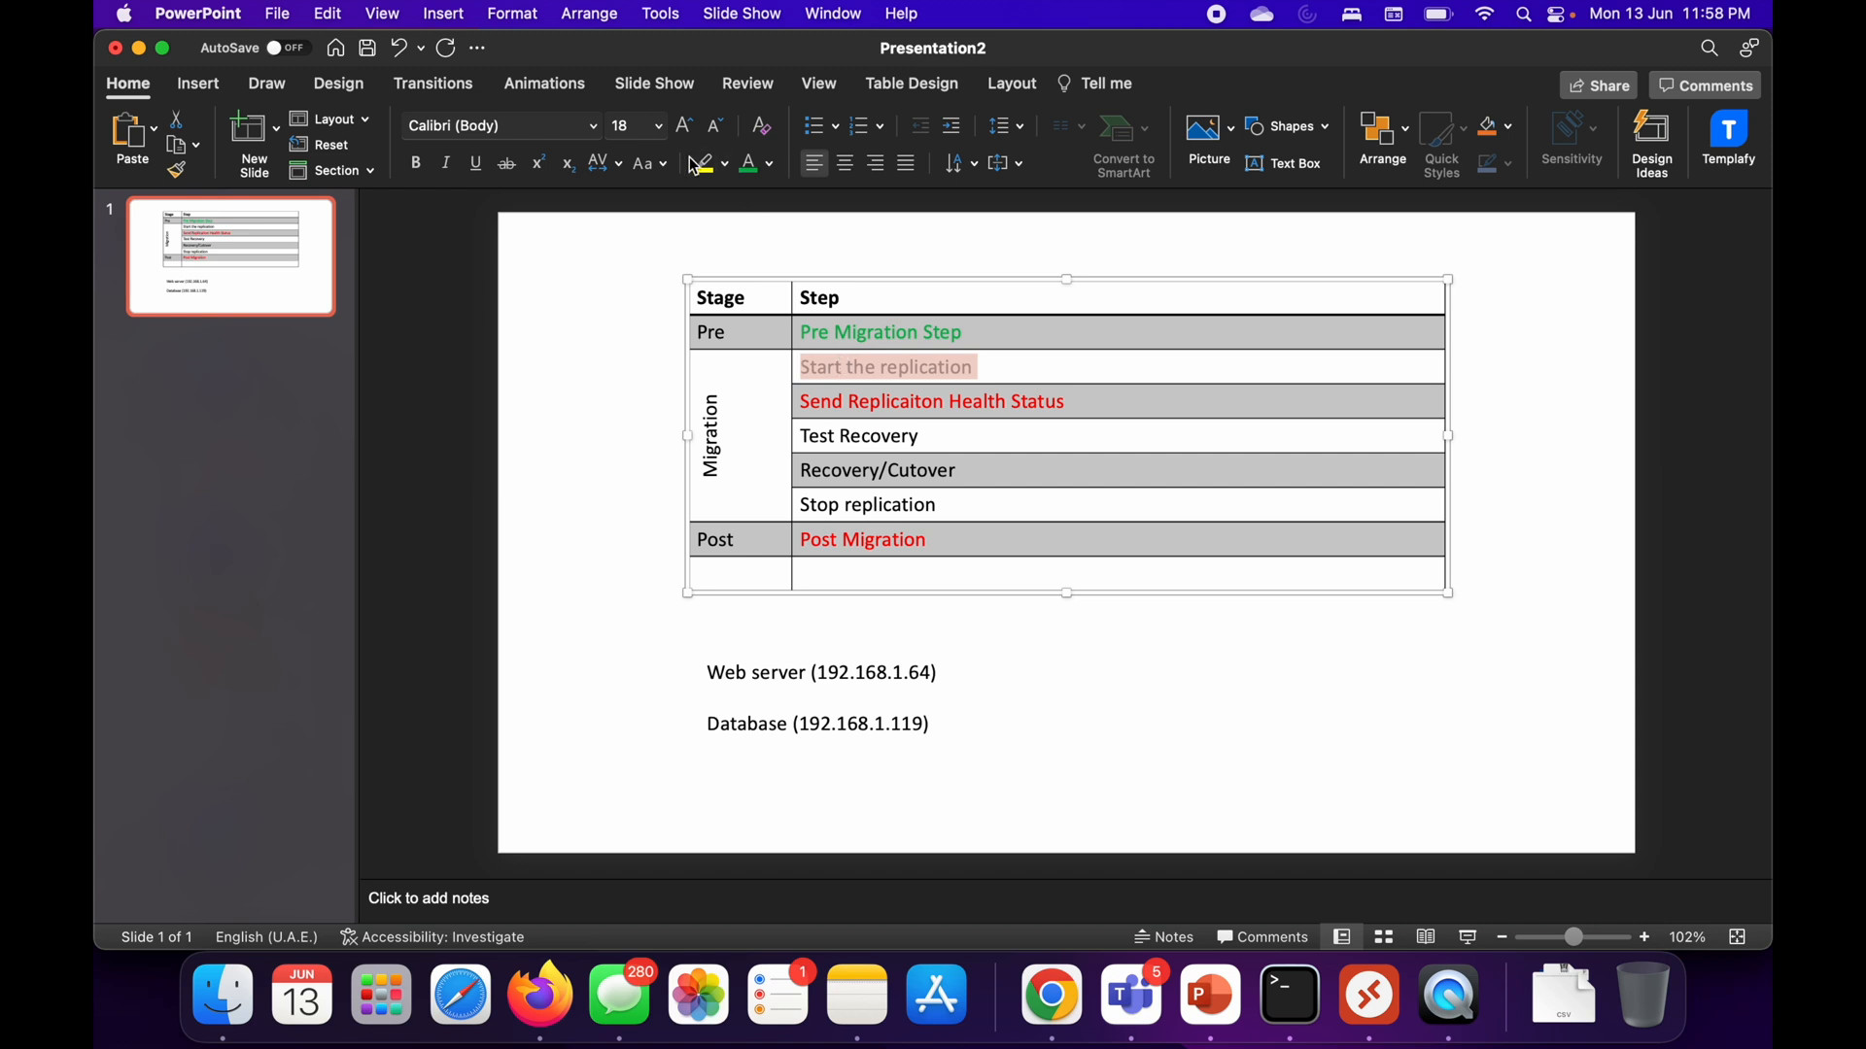
left_click(748, 164)
left_click(1011, 434)
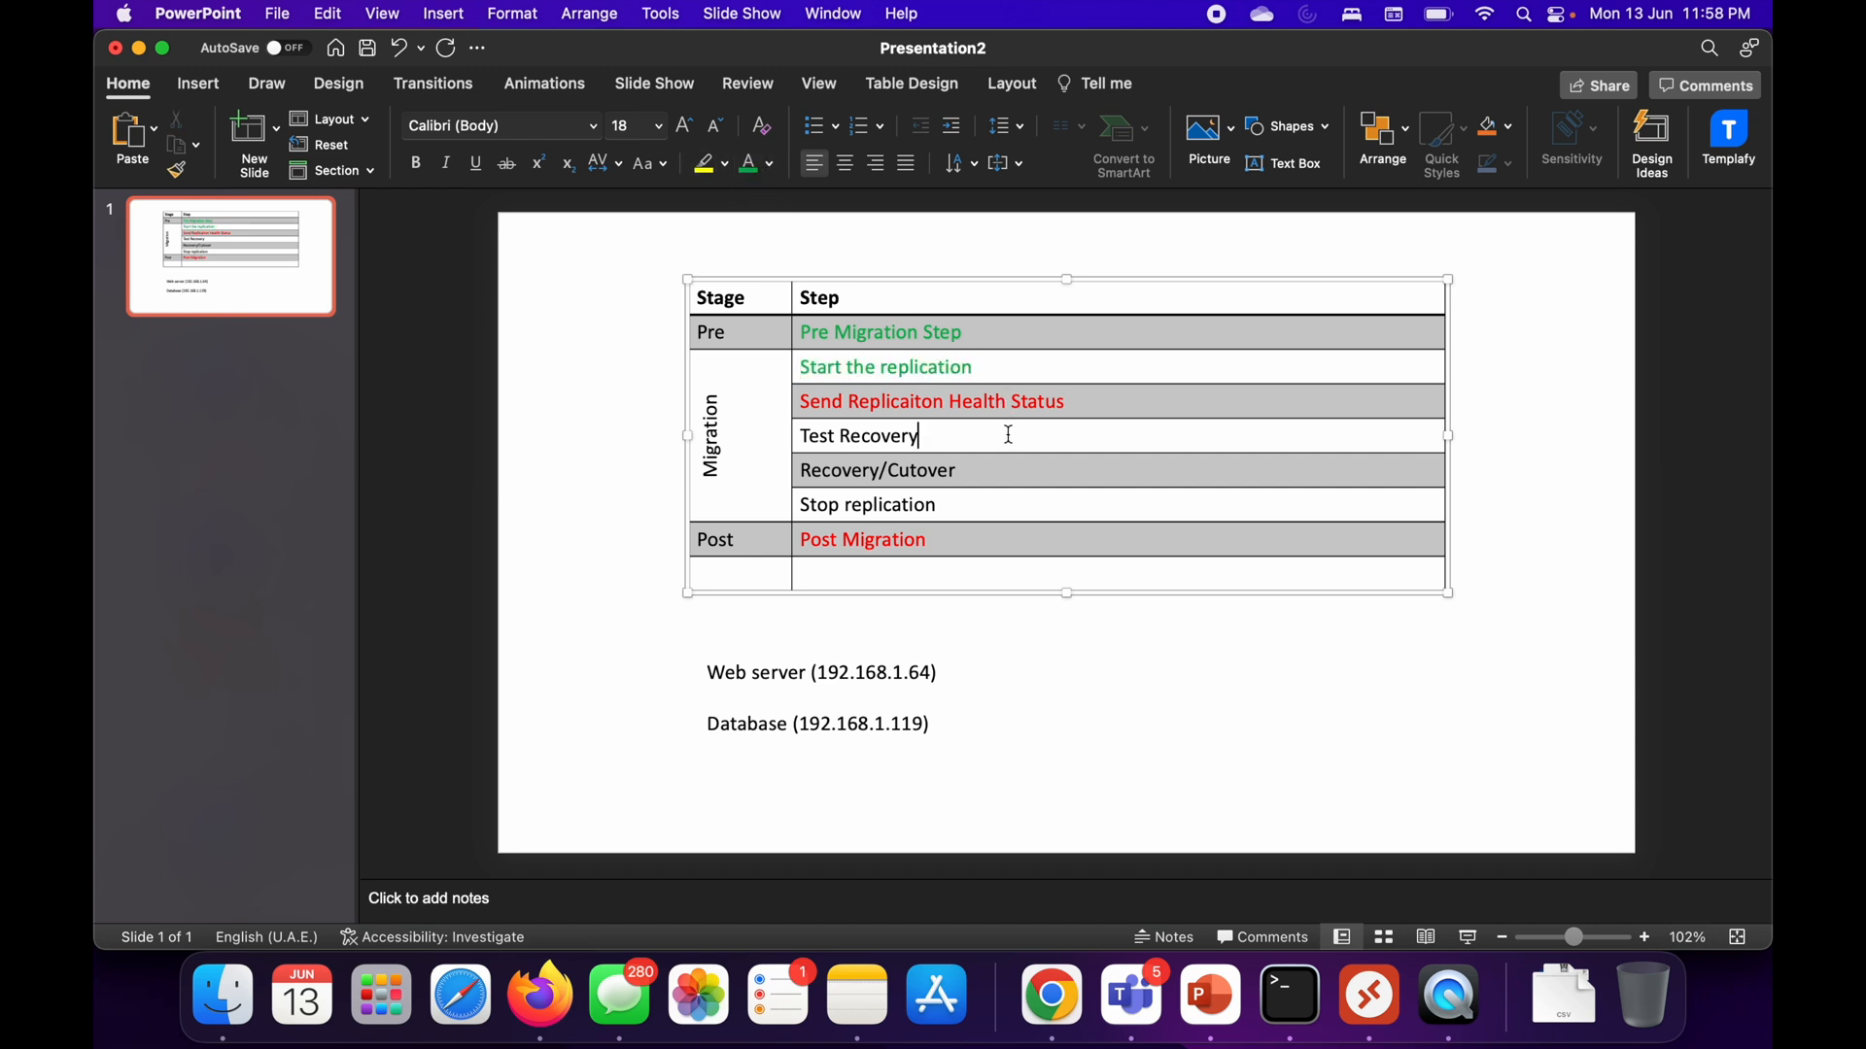
left_click_drag(928, 436, 799, 436)
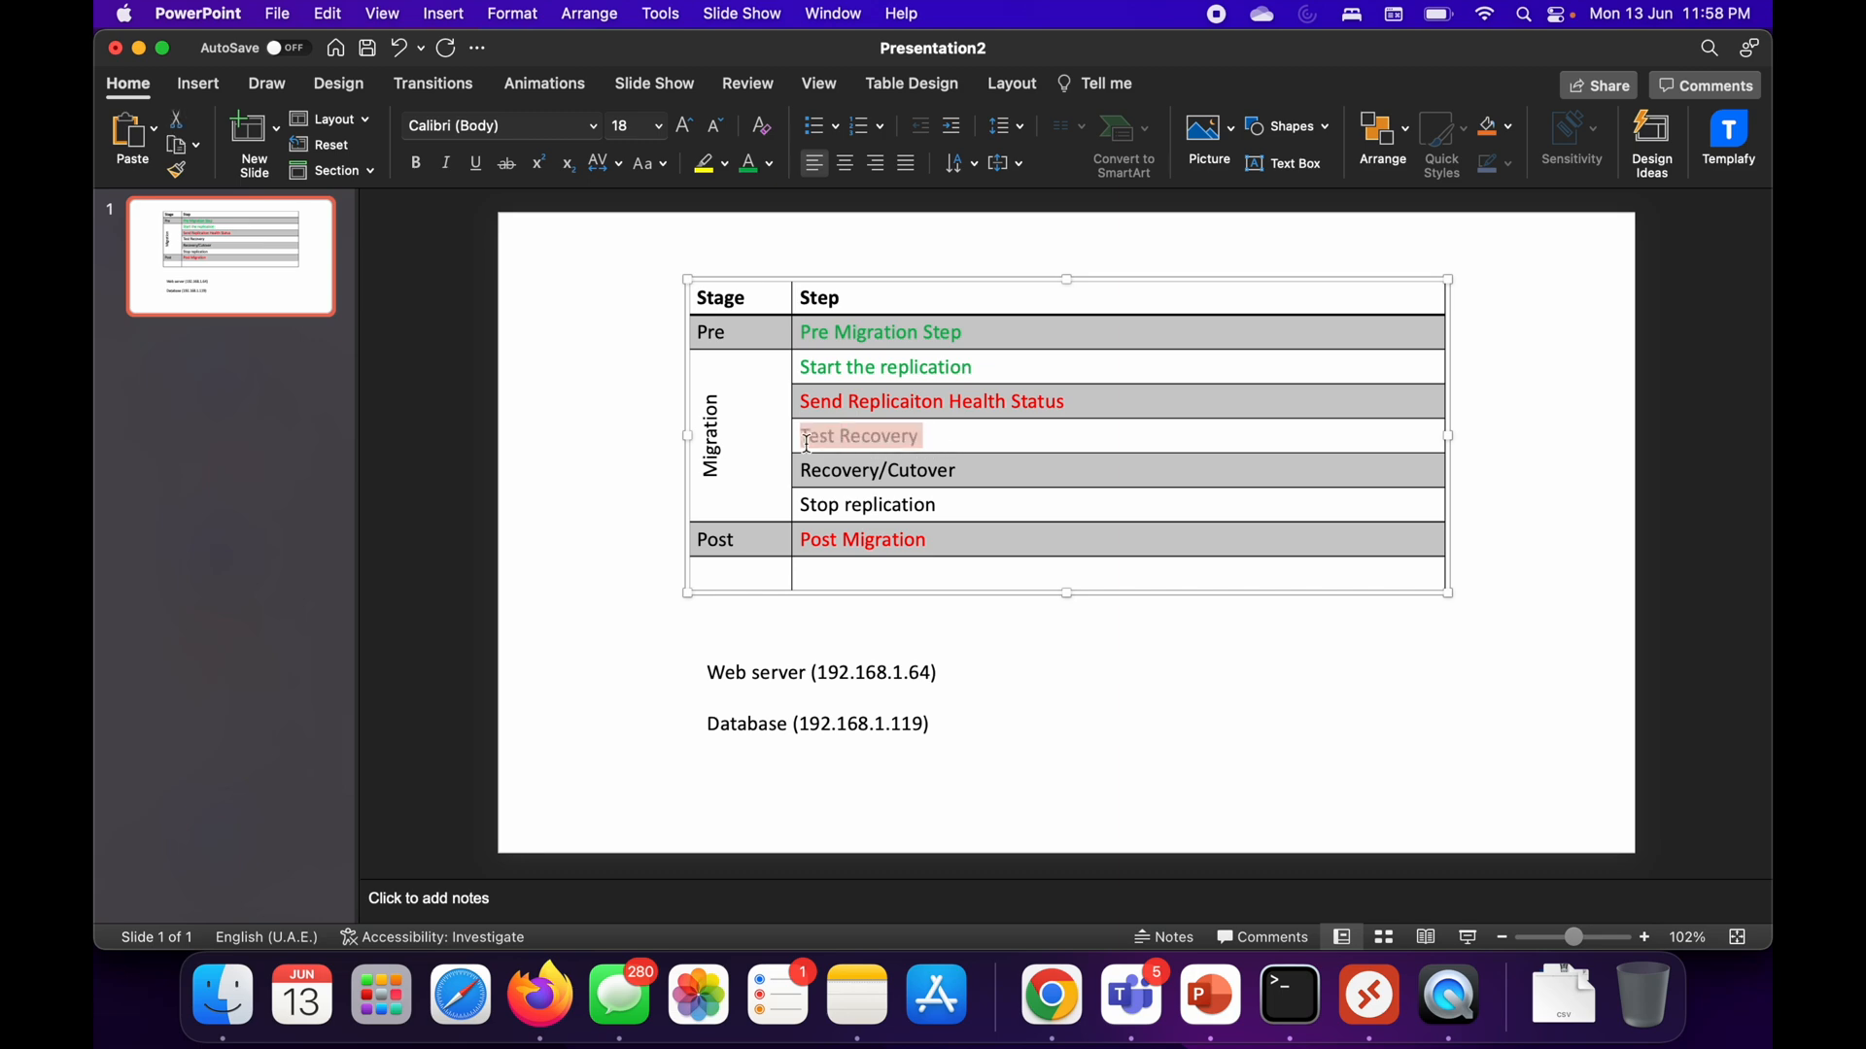
Return to Azure Migrate in the portal, open the replicating machines list under Server Migration, and examine CL-WIN-WEB-01
key("ctrl+Right")
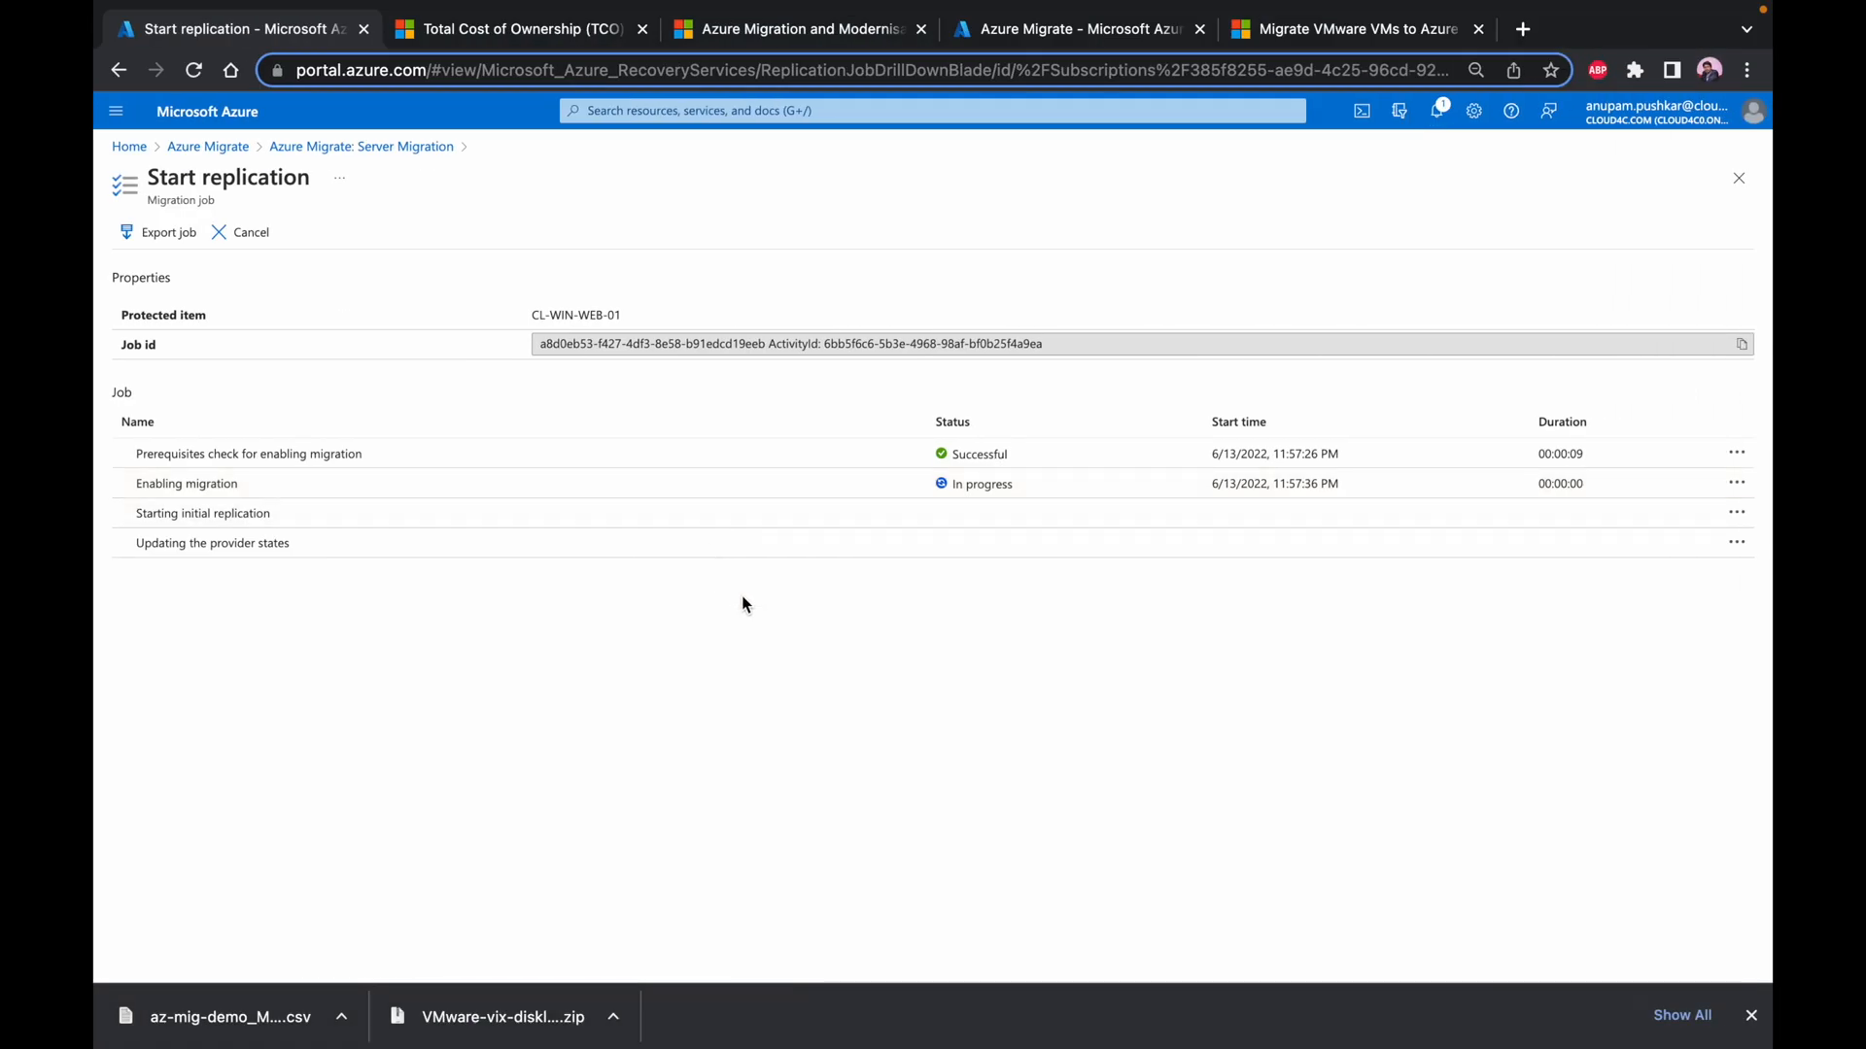
mouse_move(970, 8)
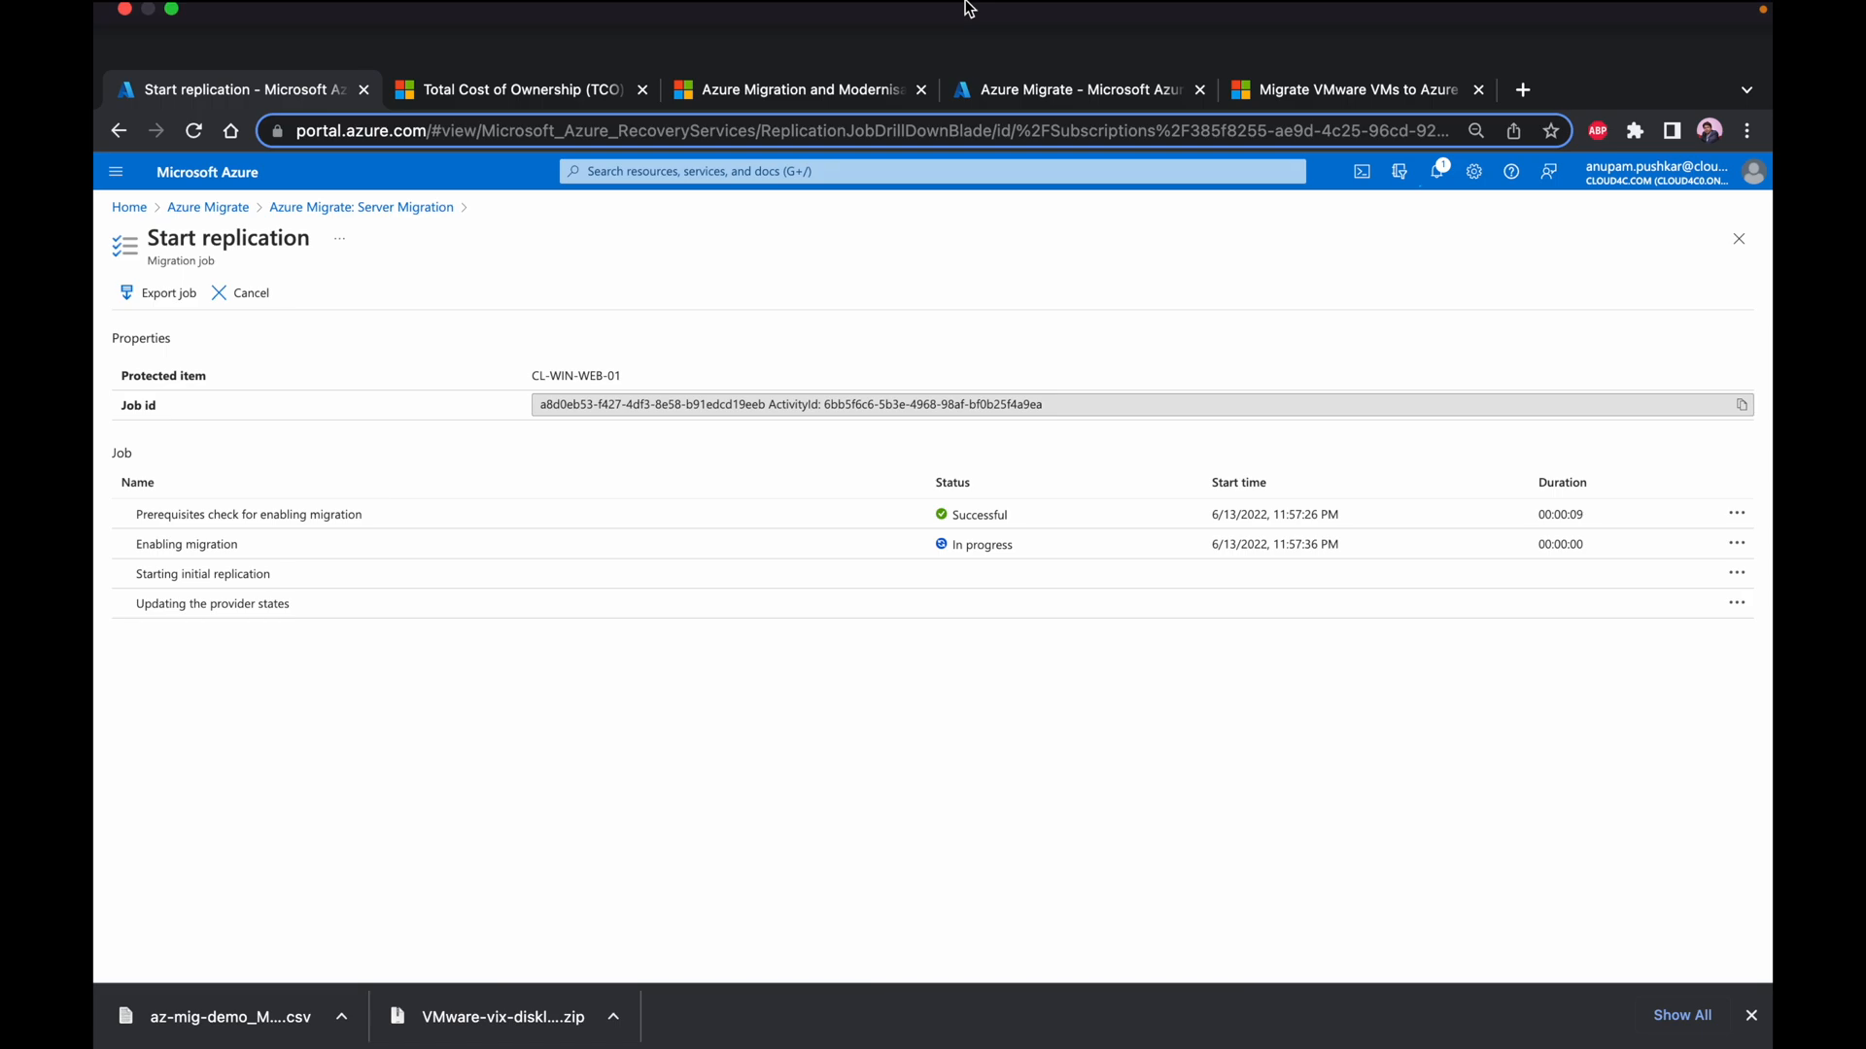
left_click(208, 207)
left_click(205, 430)
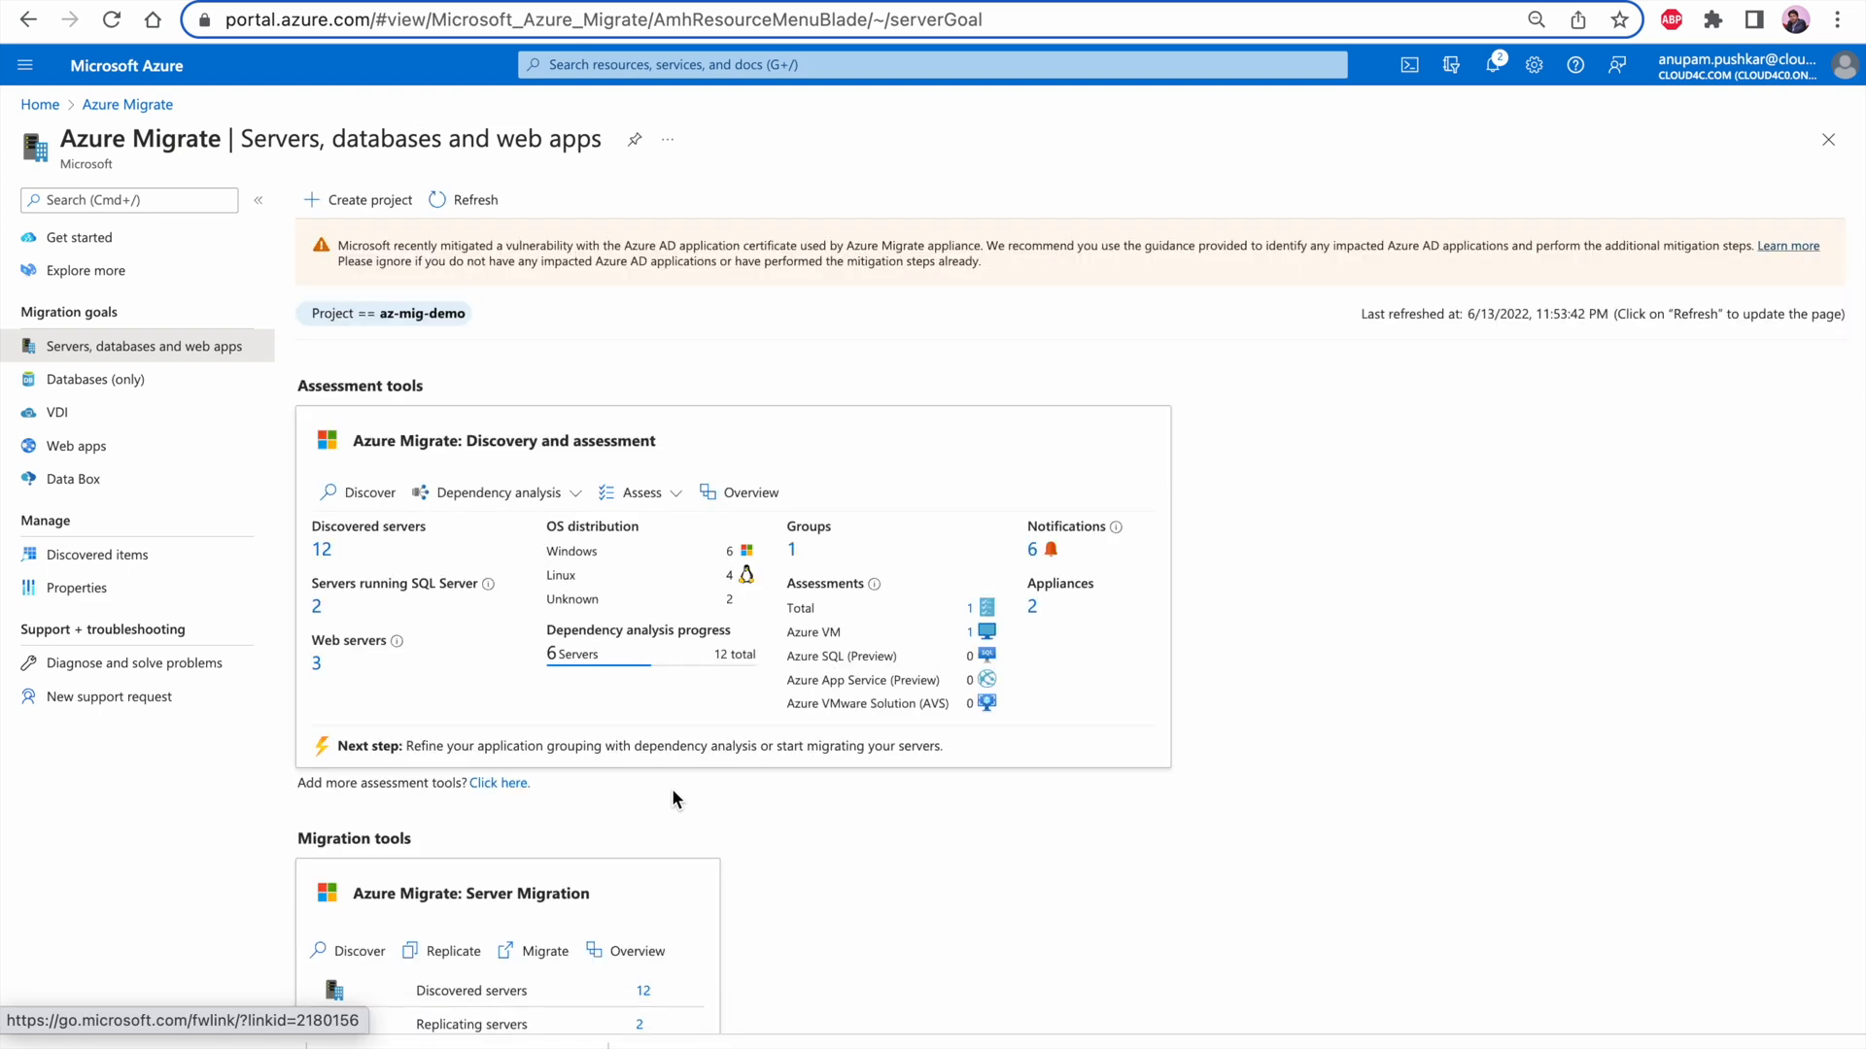
scroll(673, 789, "down", 3)
left_click(640, 862)
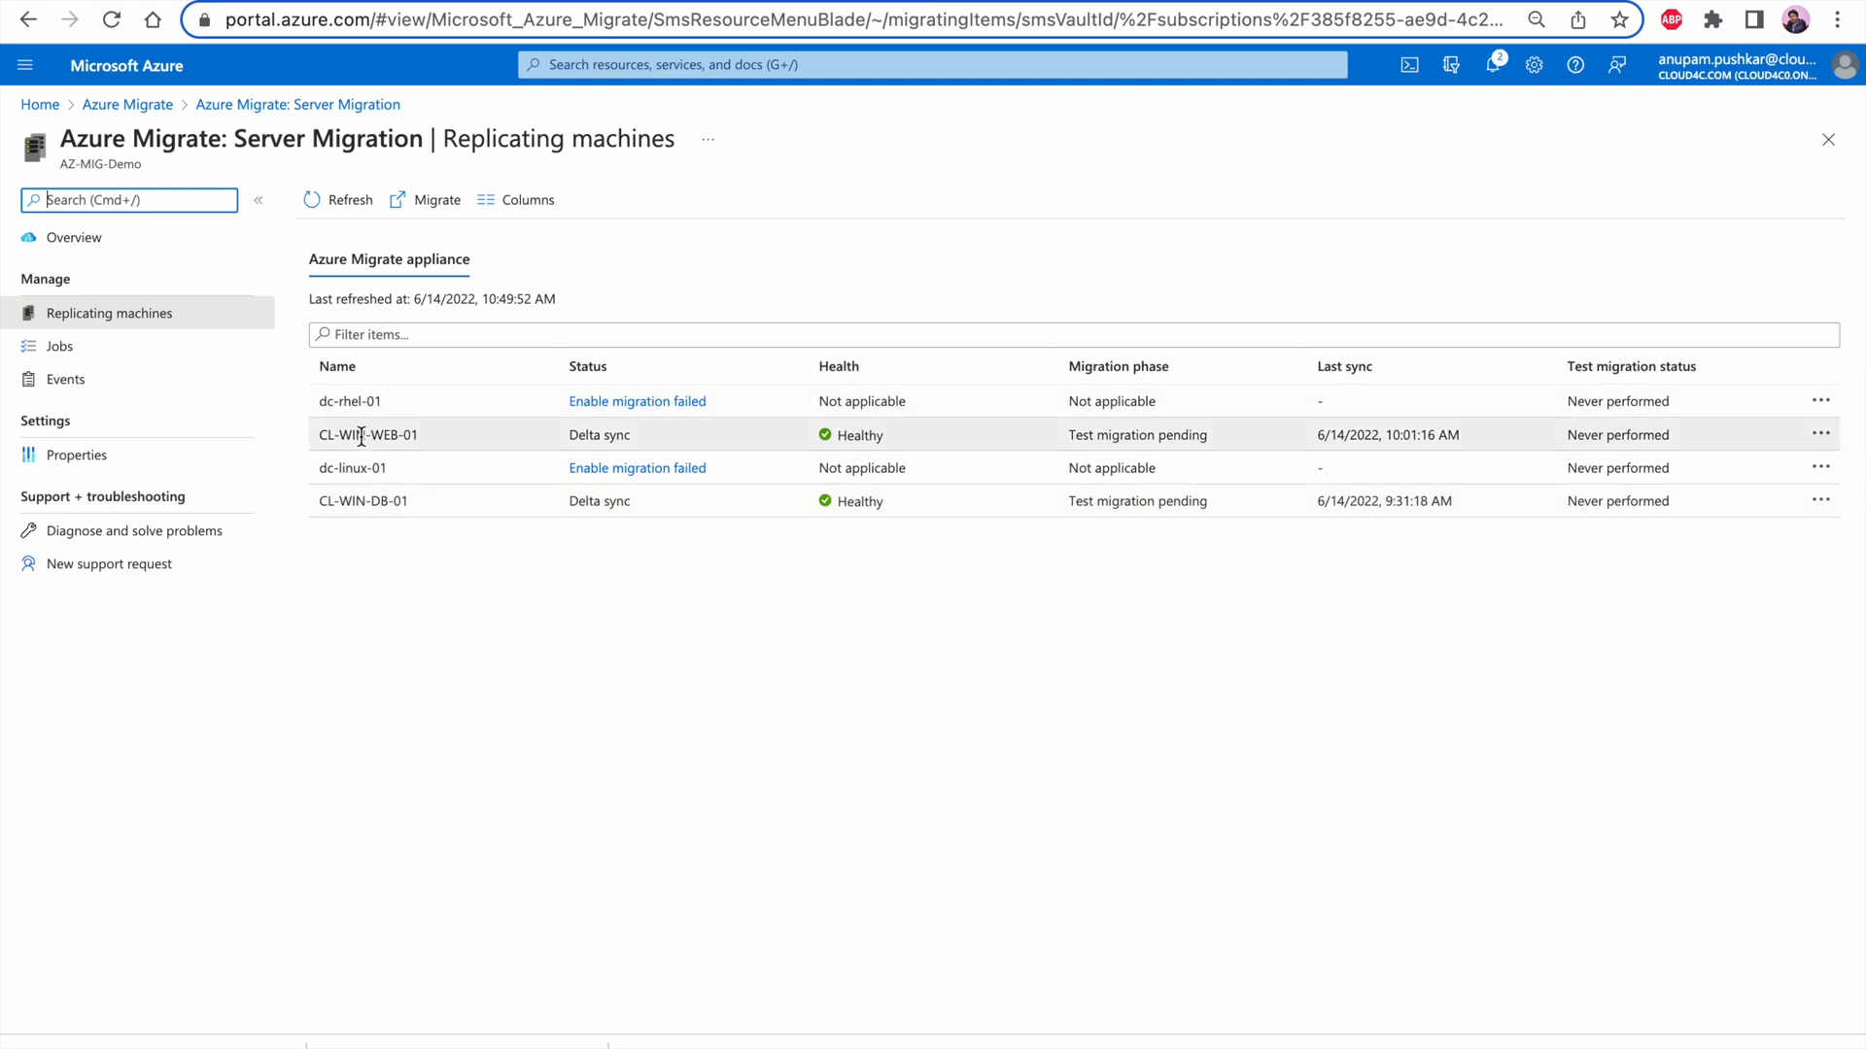
left_click(361, 436)
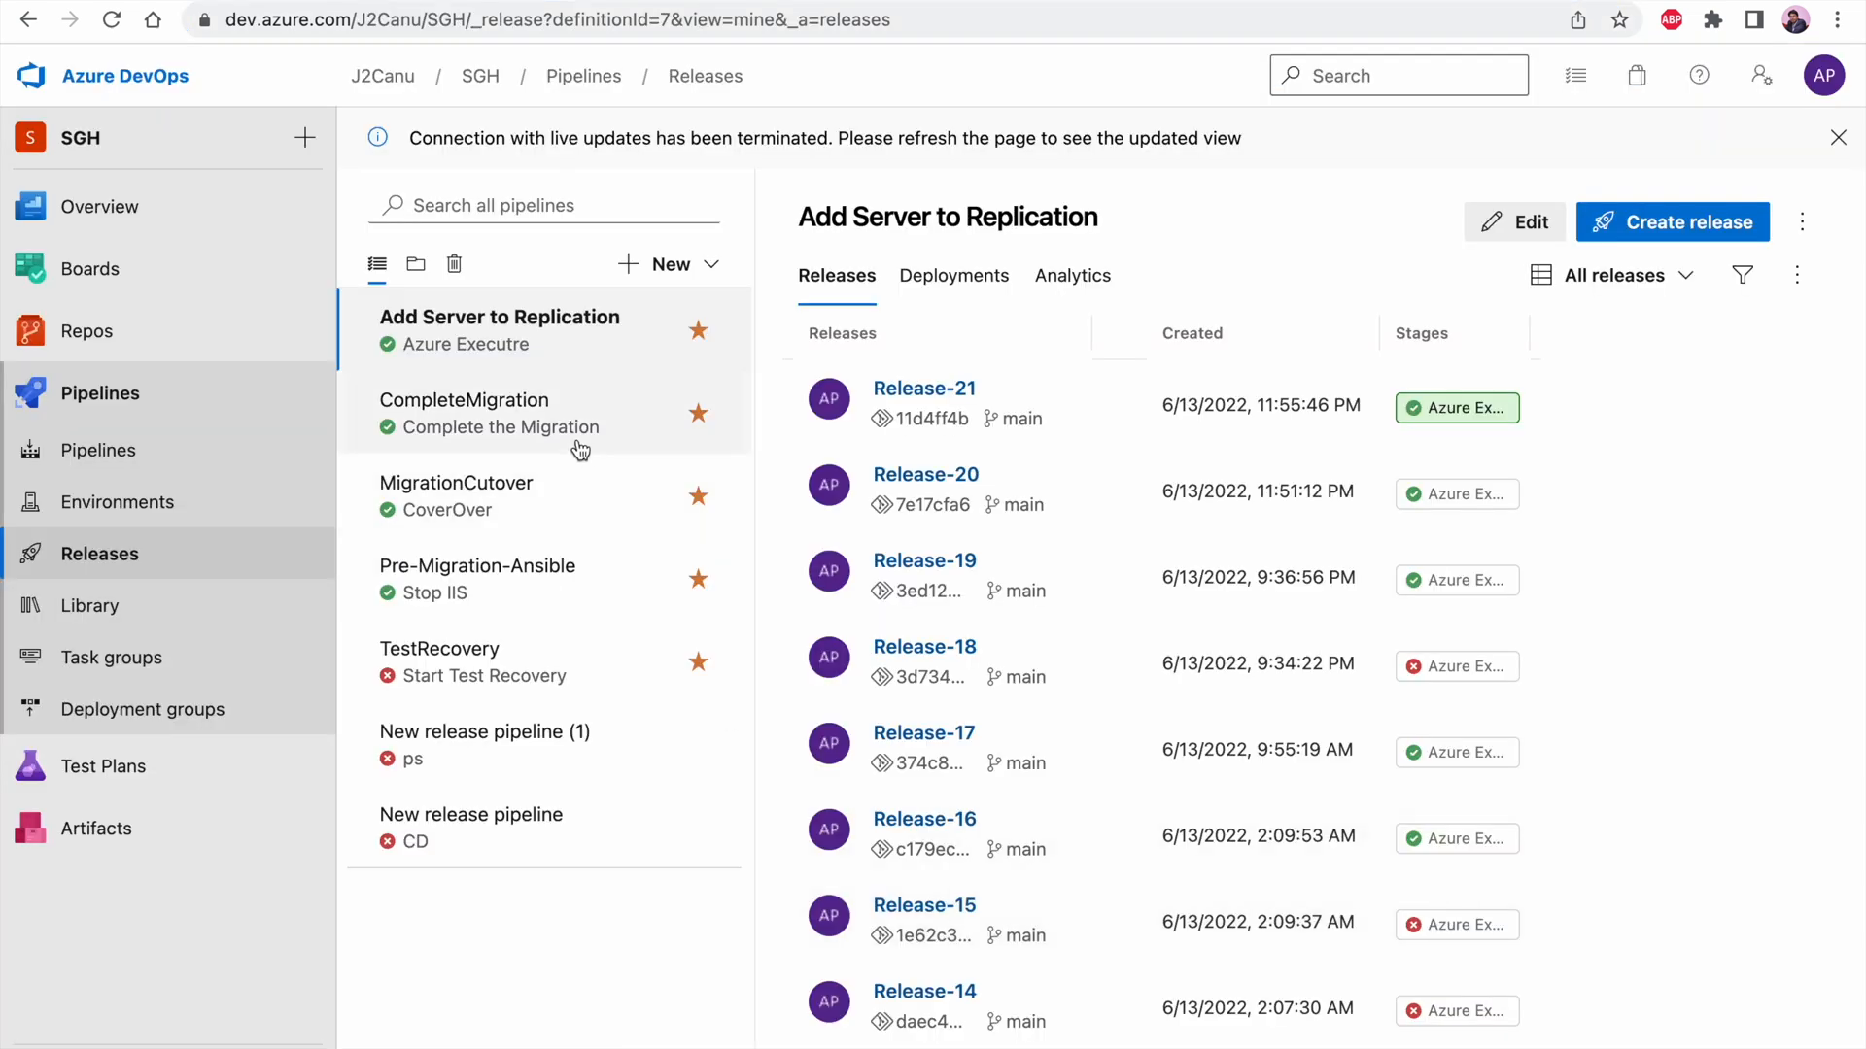
Open the TestRecovery release pipeline in Azure DevOps and switch the repository from Migration to TestRecovery
left_click(570, 685)
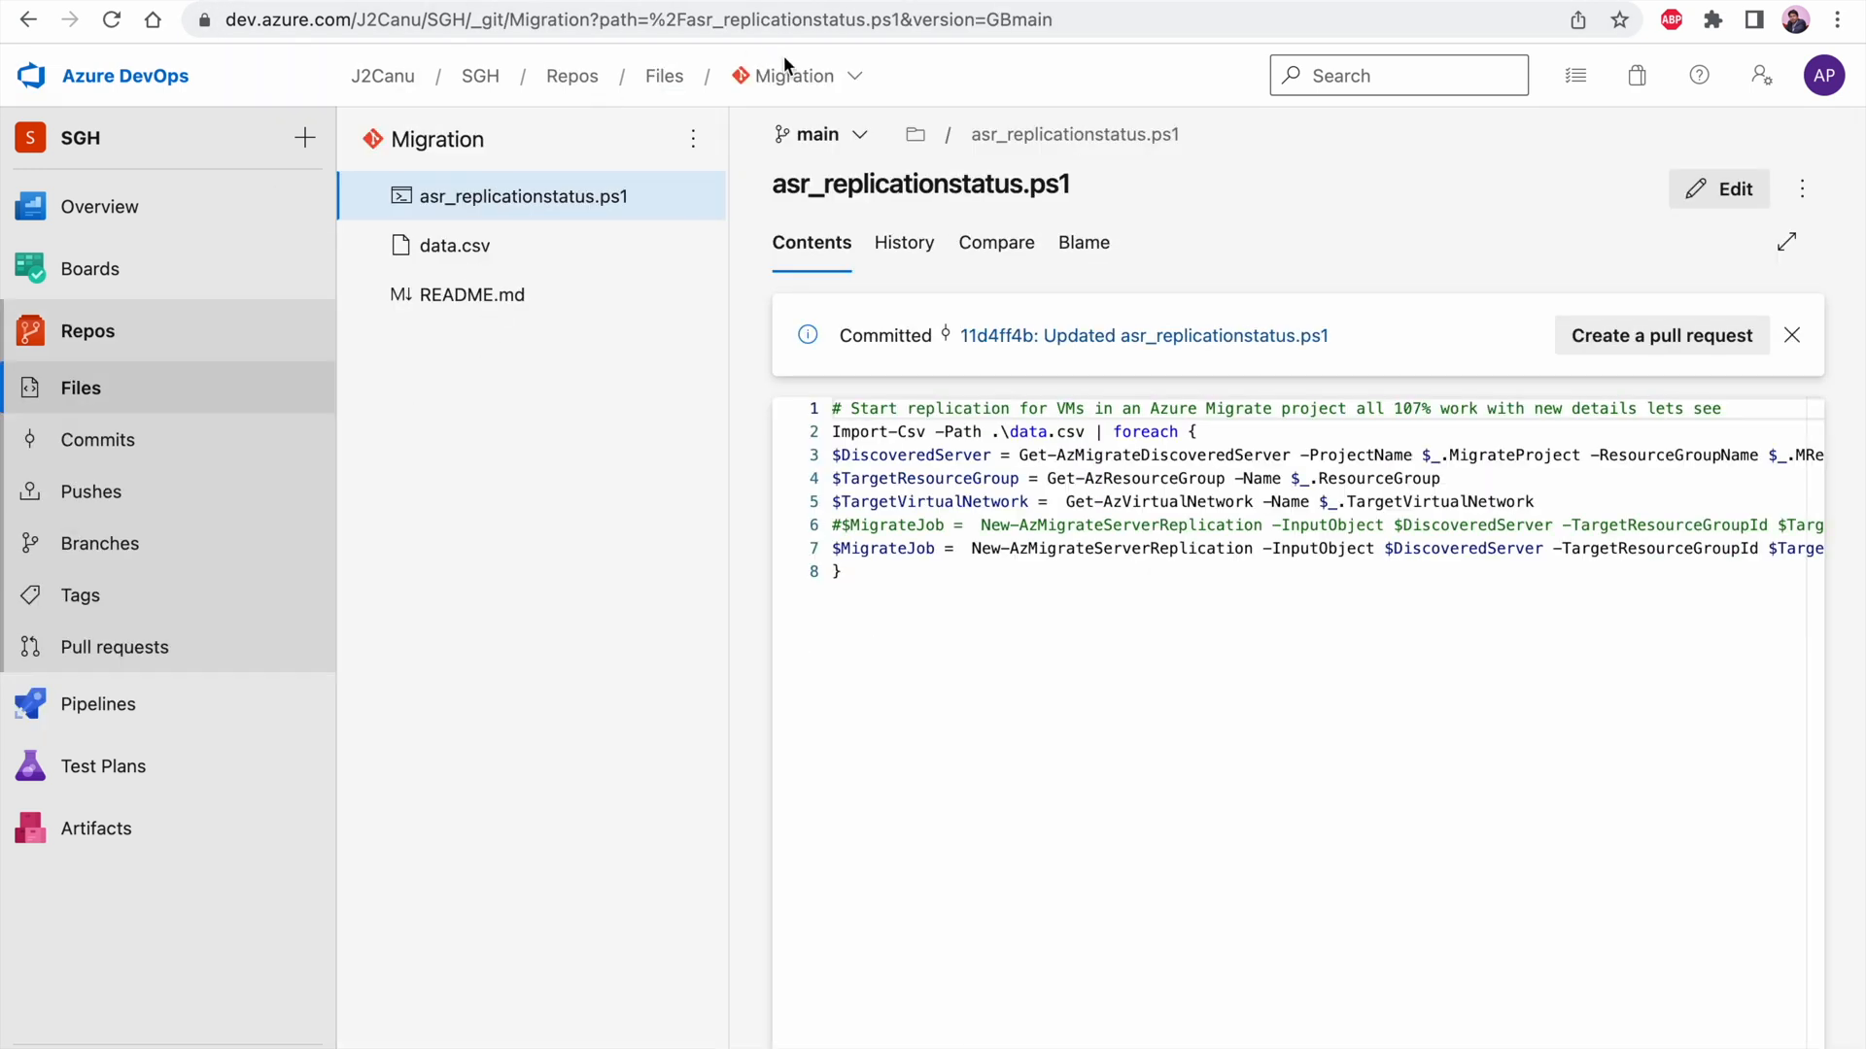
left_click(789, 74)
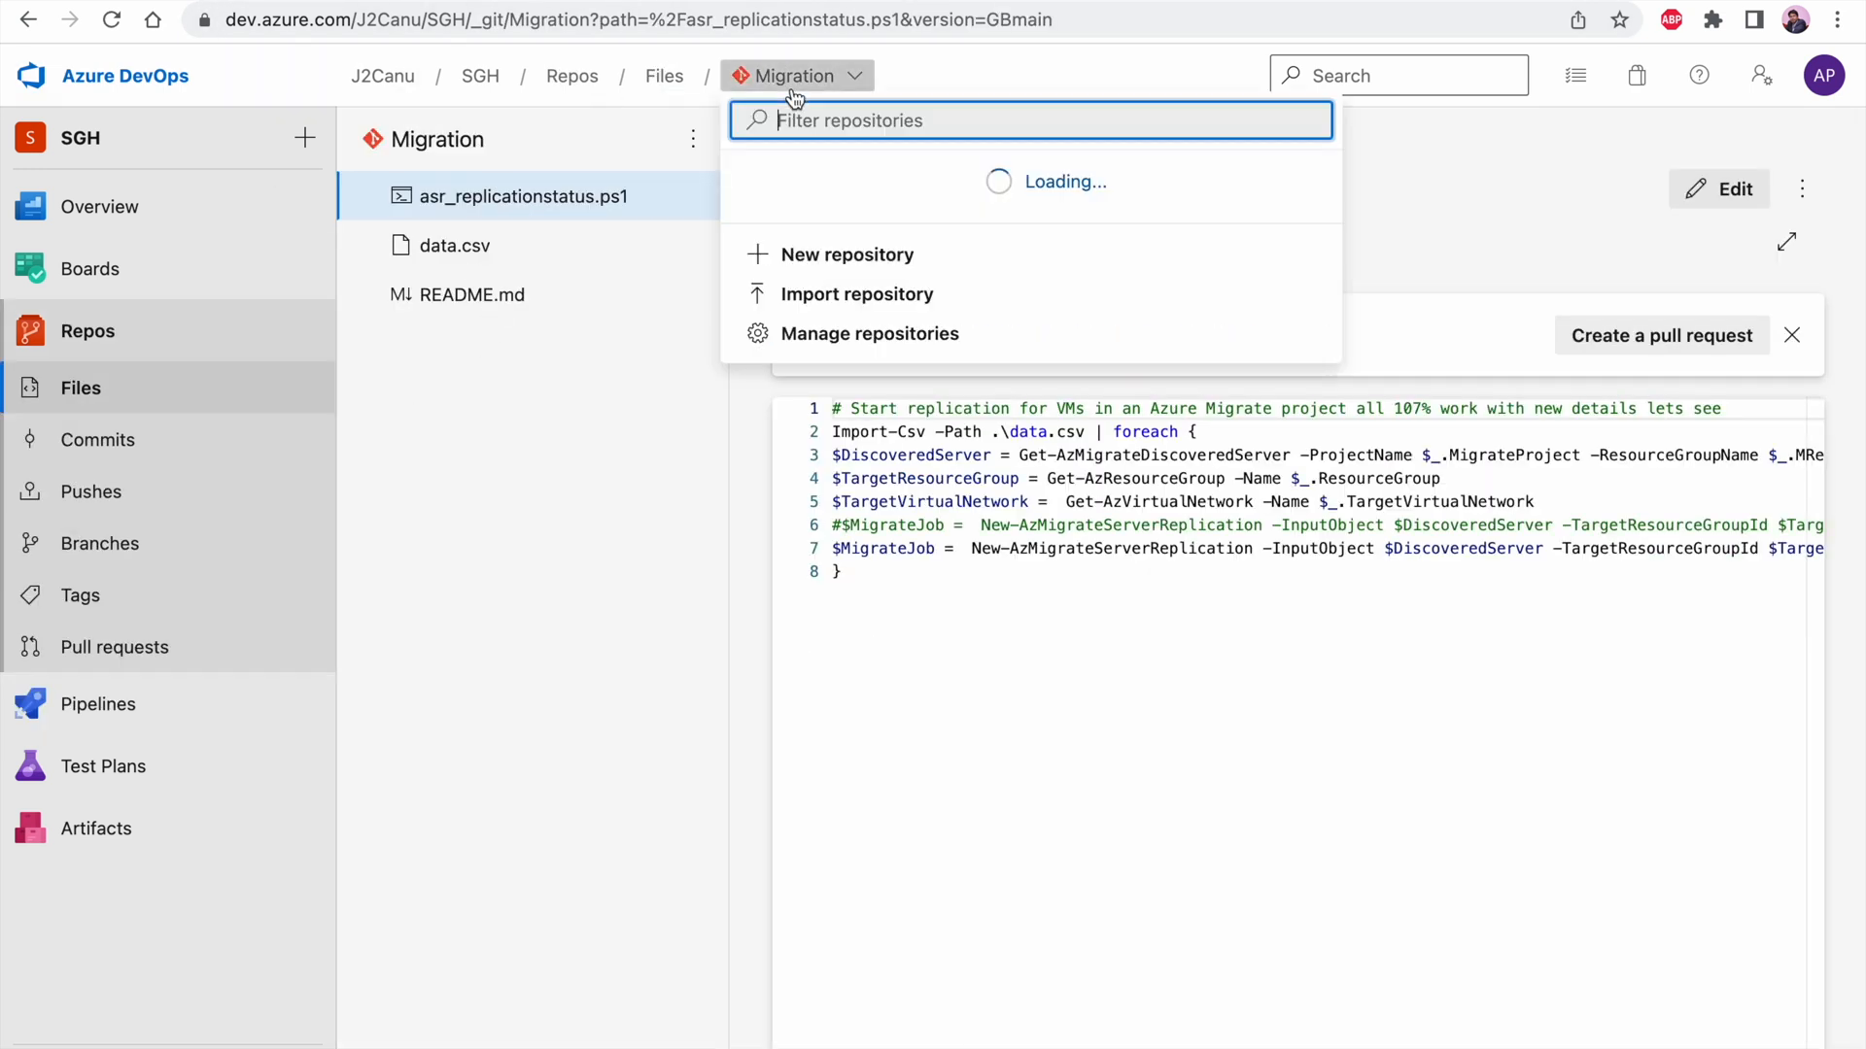
scroll(829, 459, "down", 1)
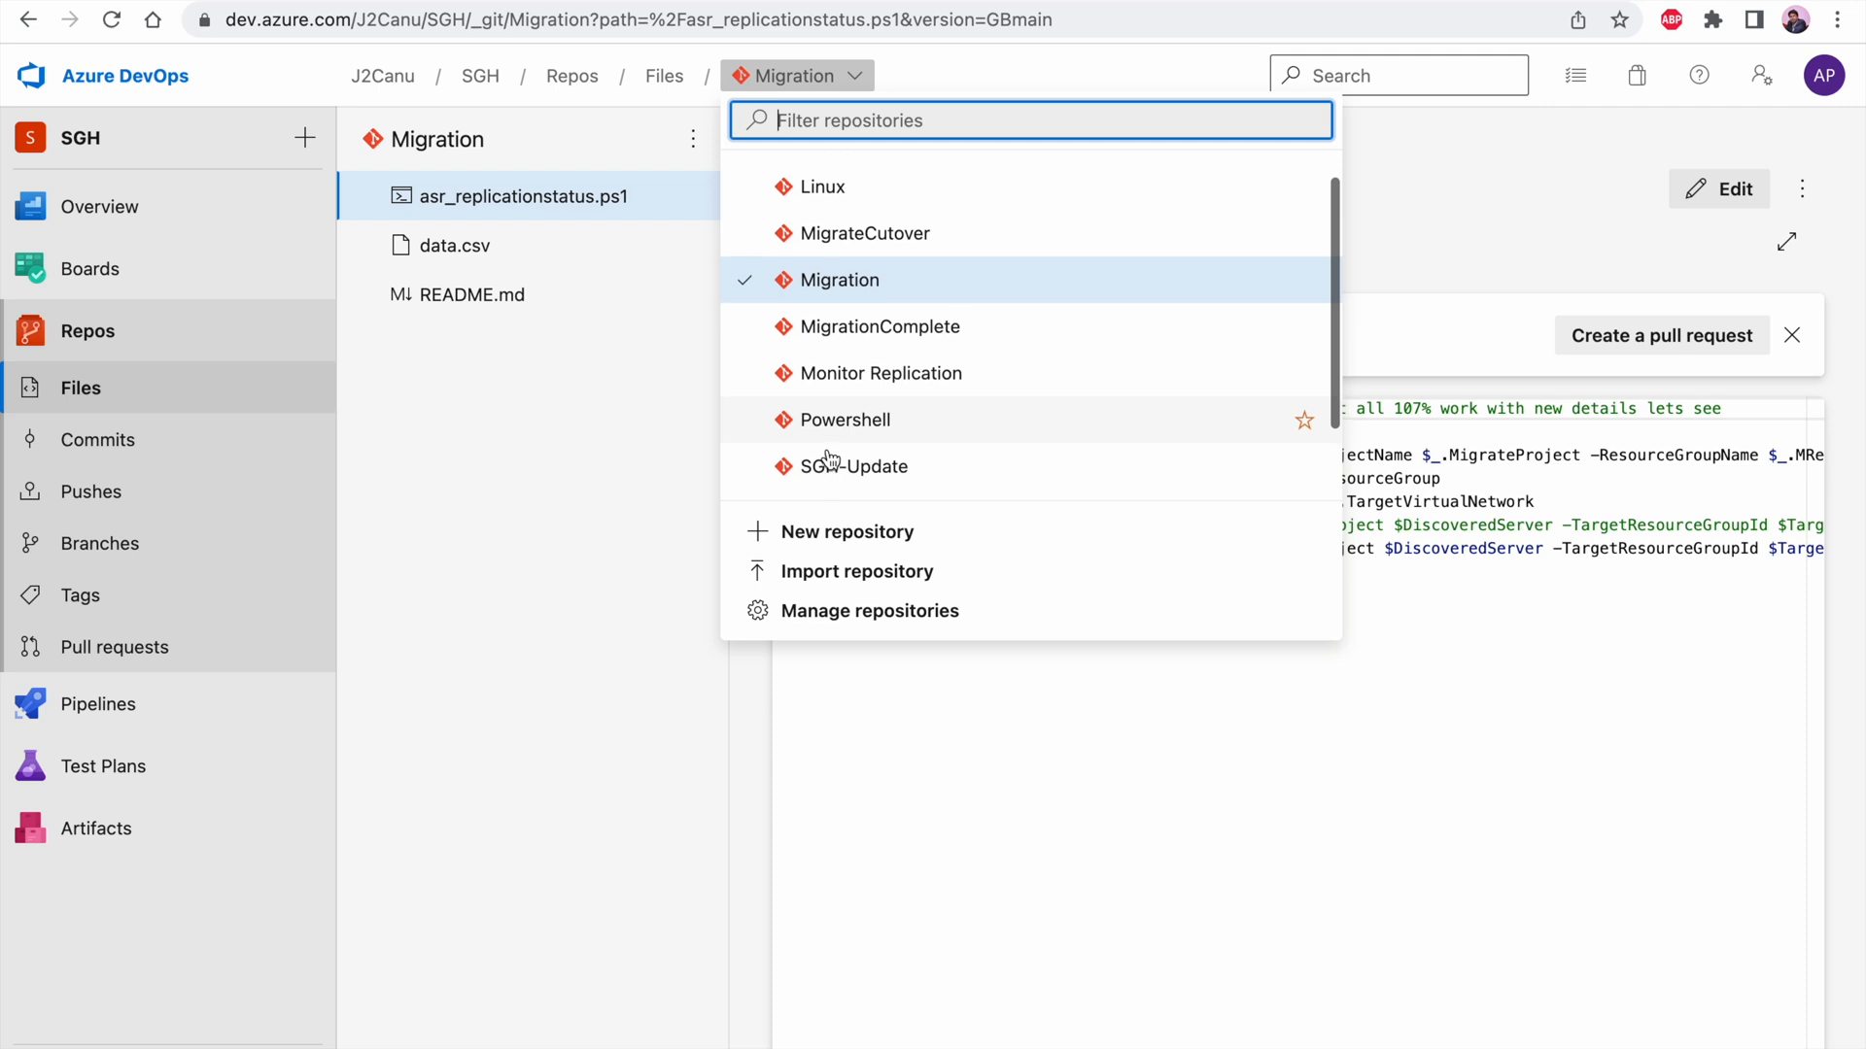
scroll(828, 458, "up", 1)
scroll(829, 459, "down", 3)
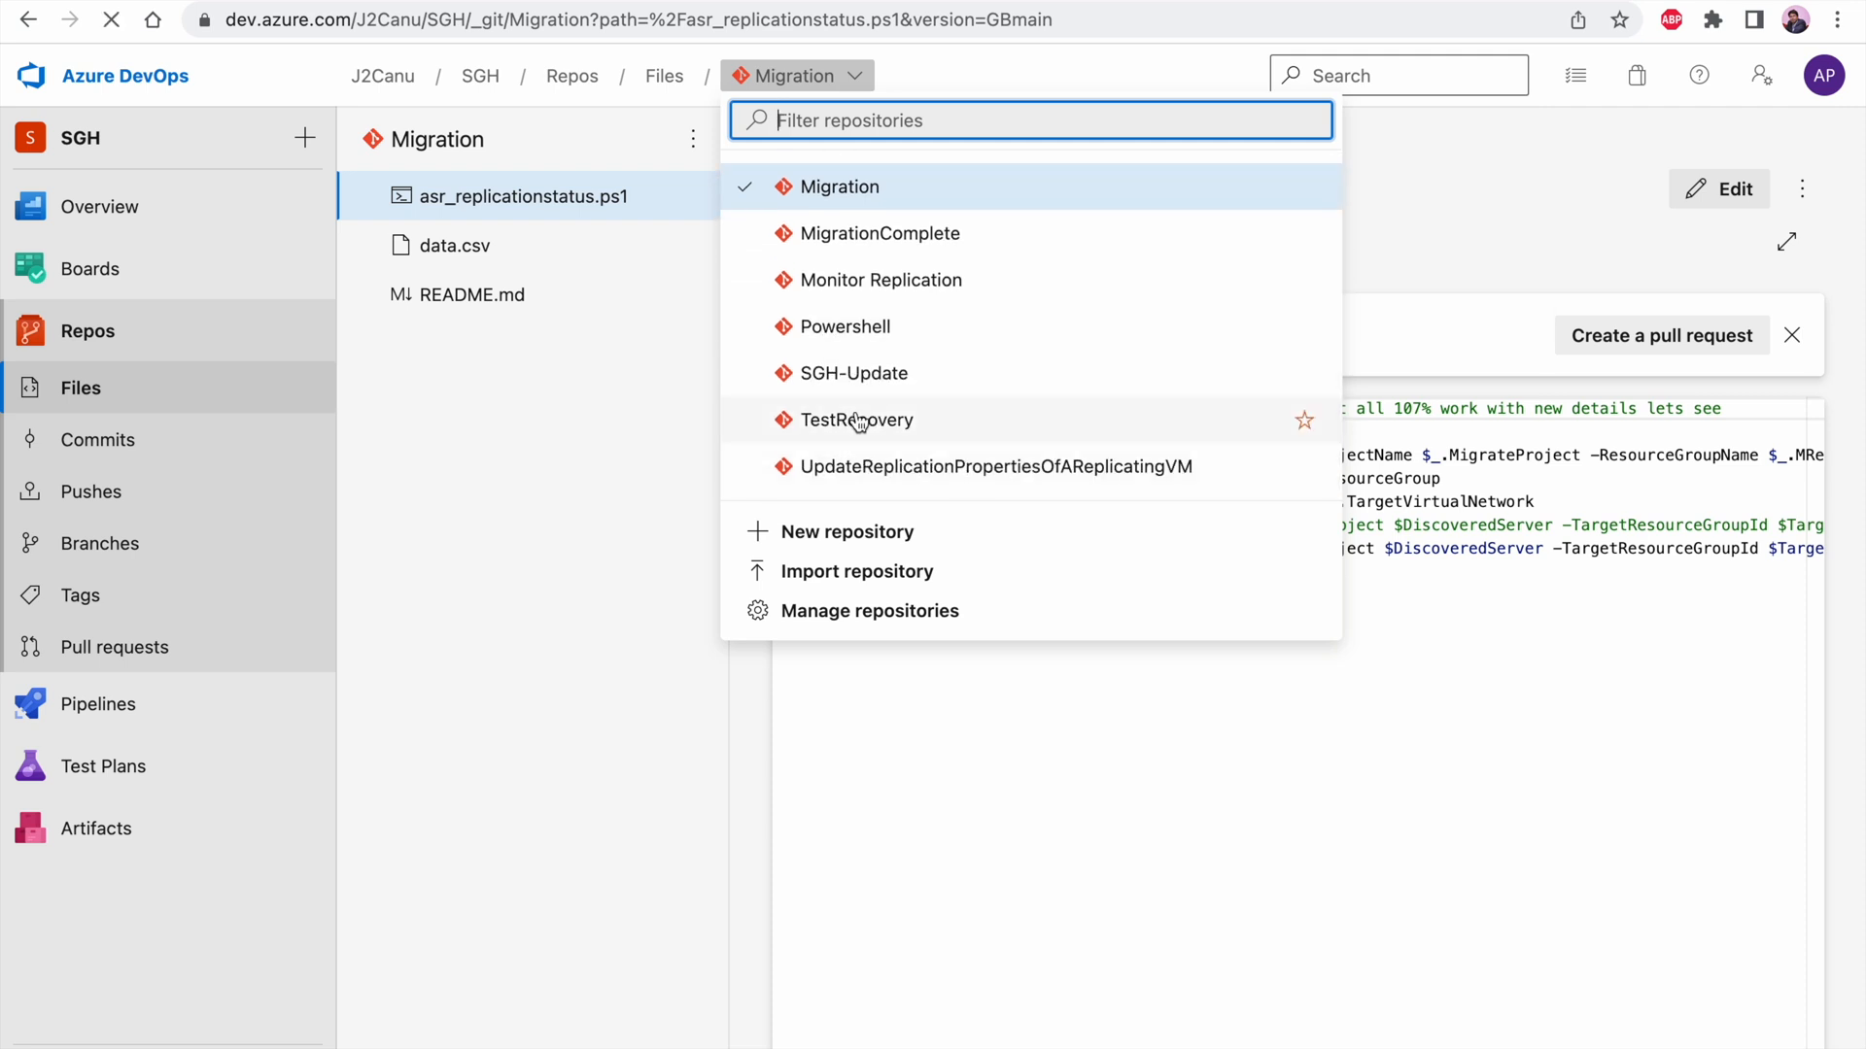
left_click(855, 421)
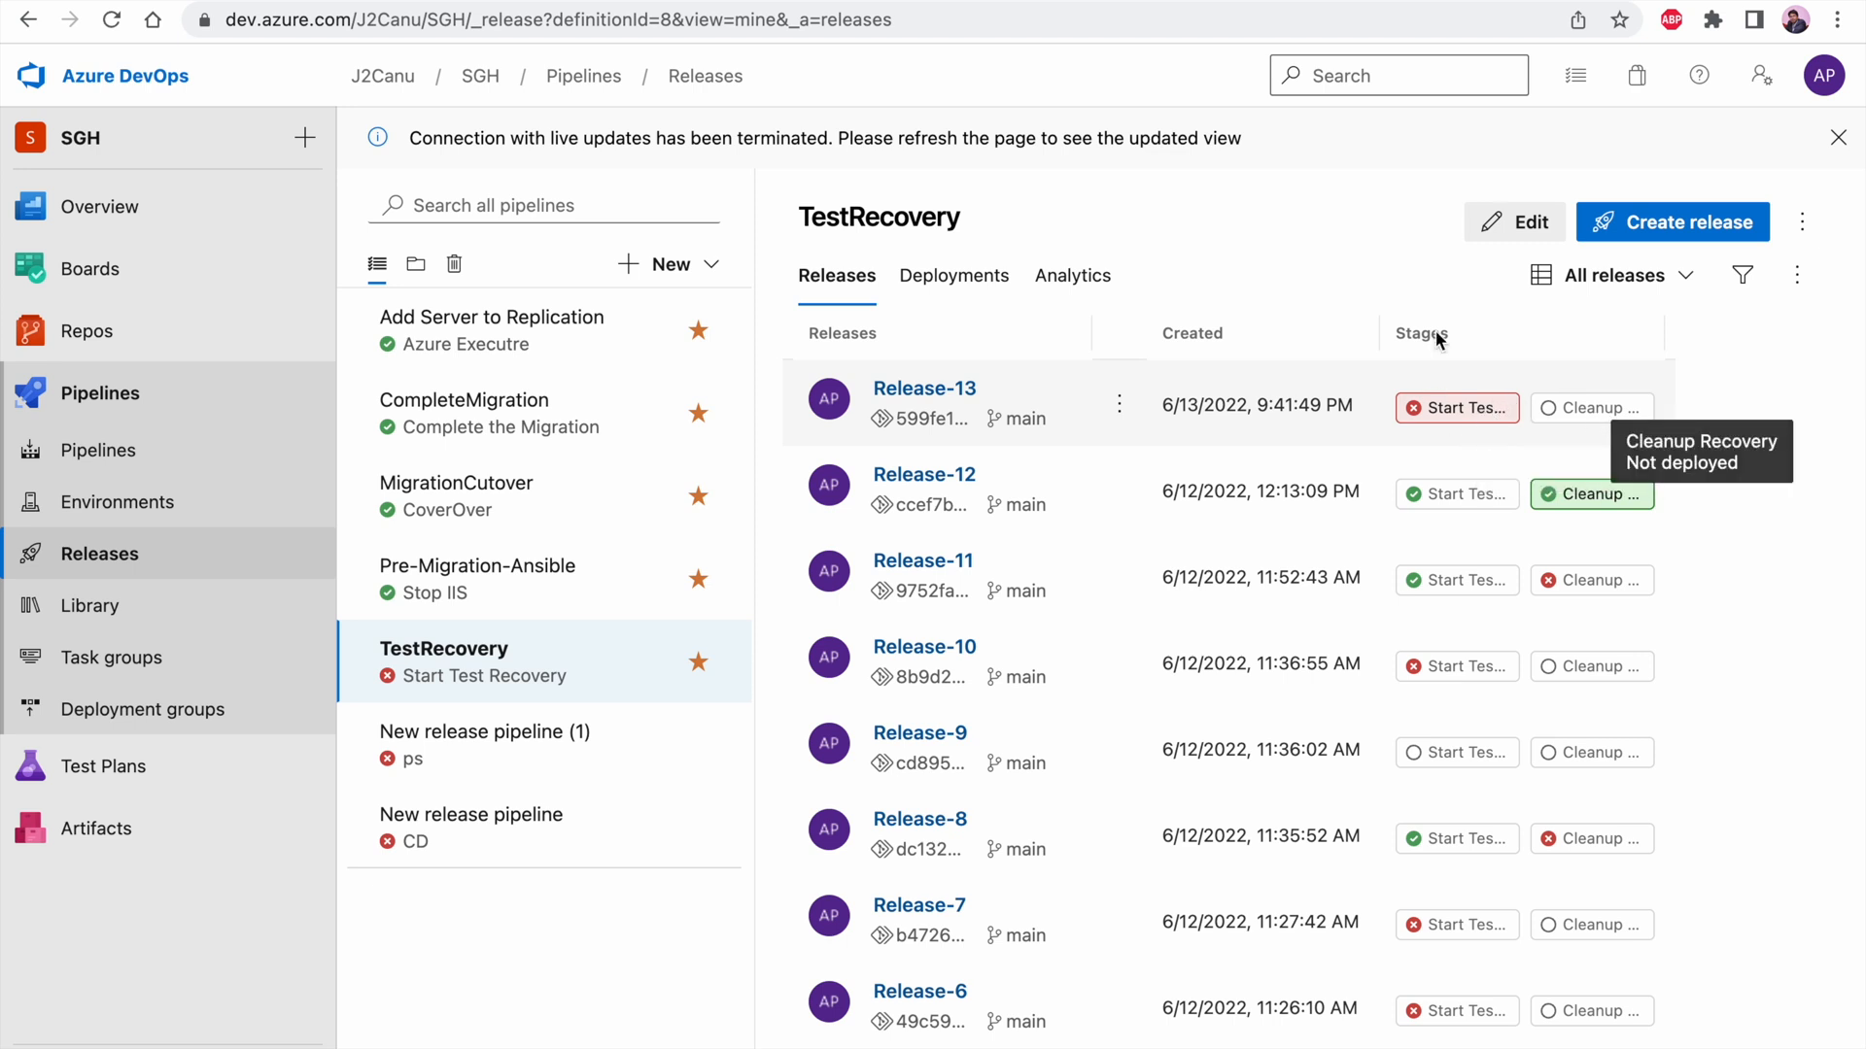
Enable the continuous deployment trigger for the _TestRecovery artifact in the TestRecovery pipeline definition and save the pipeline
left_click(1515, 222)
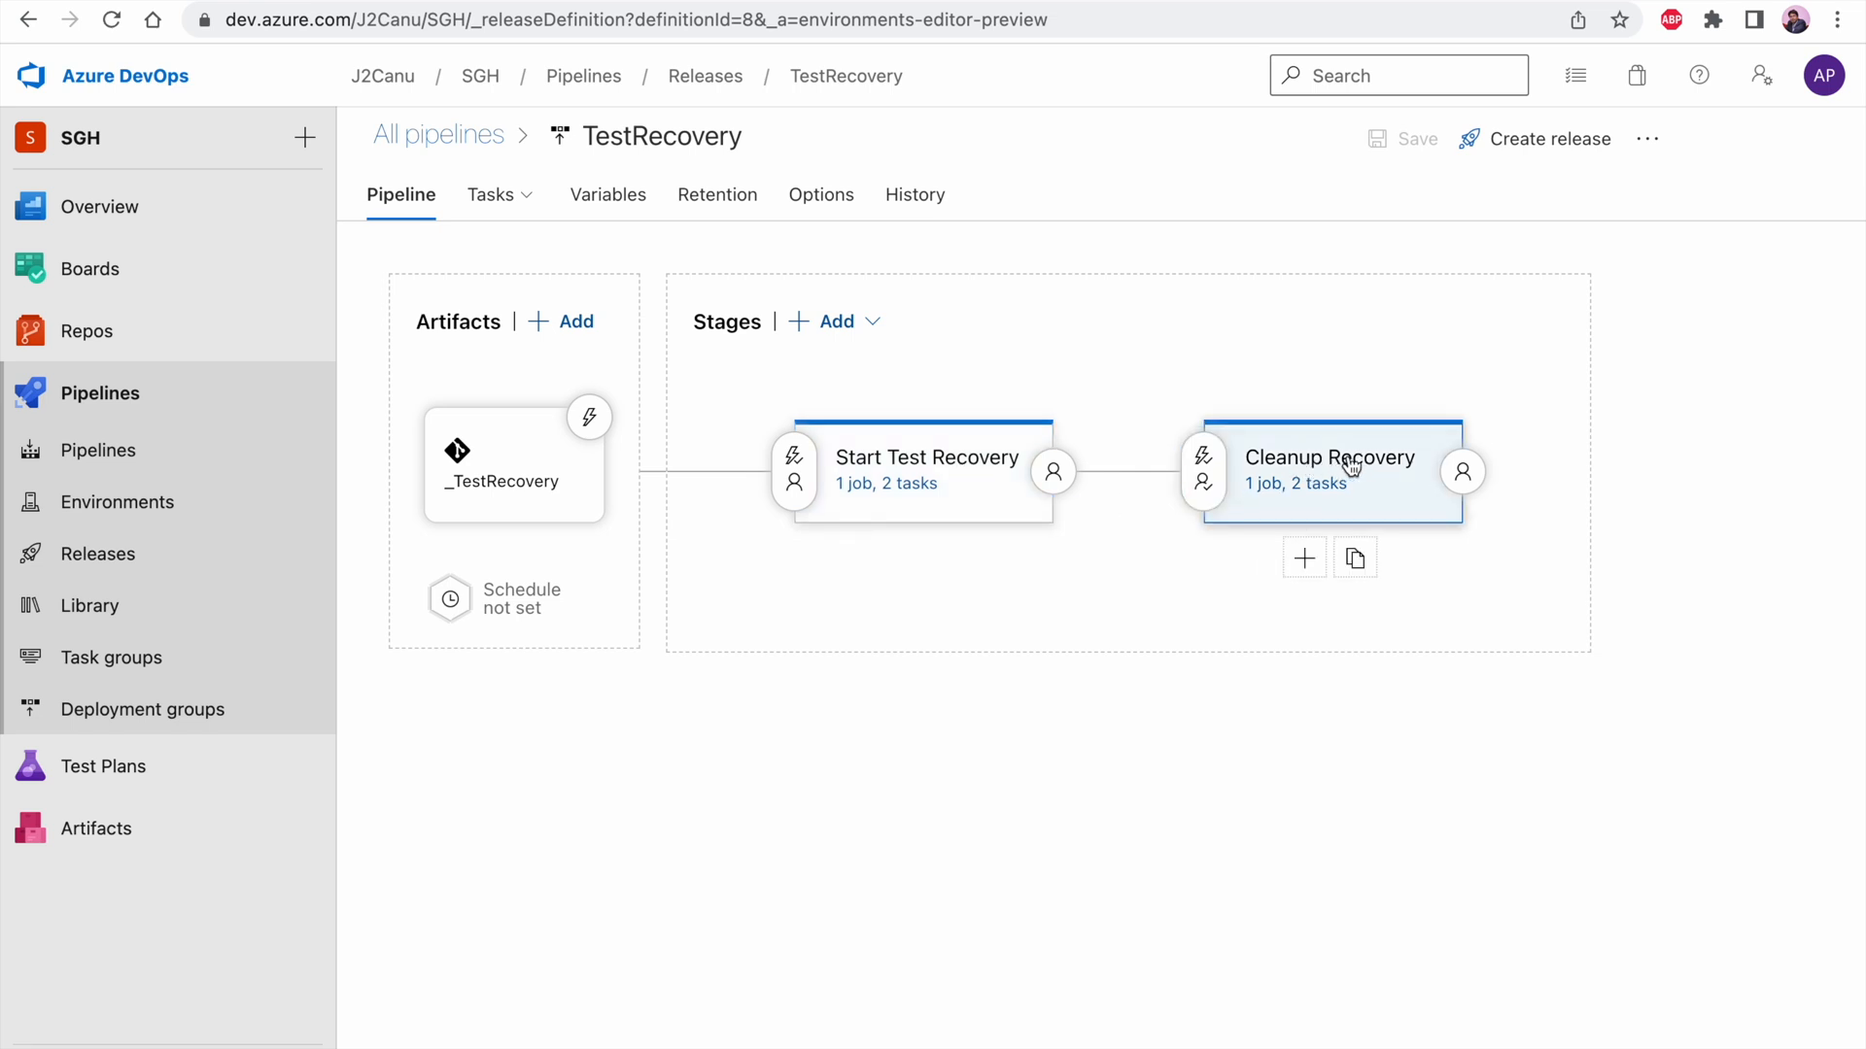
left_click(592, 417)
left_click(1173, 369)
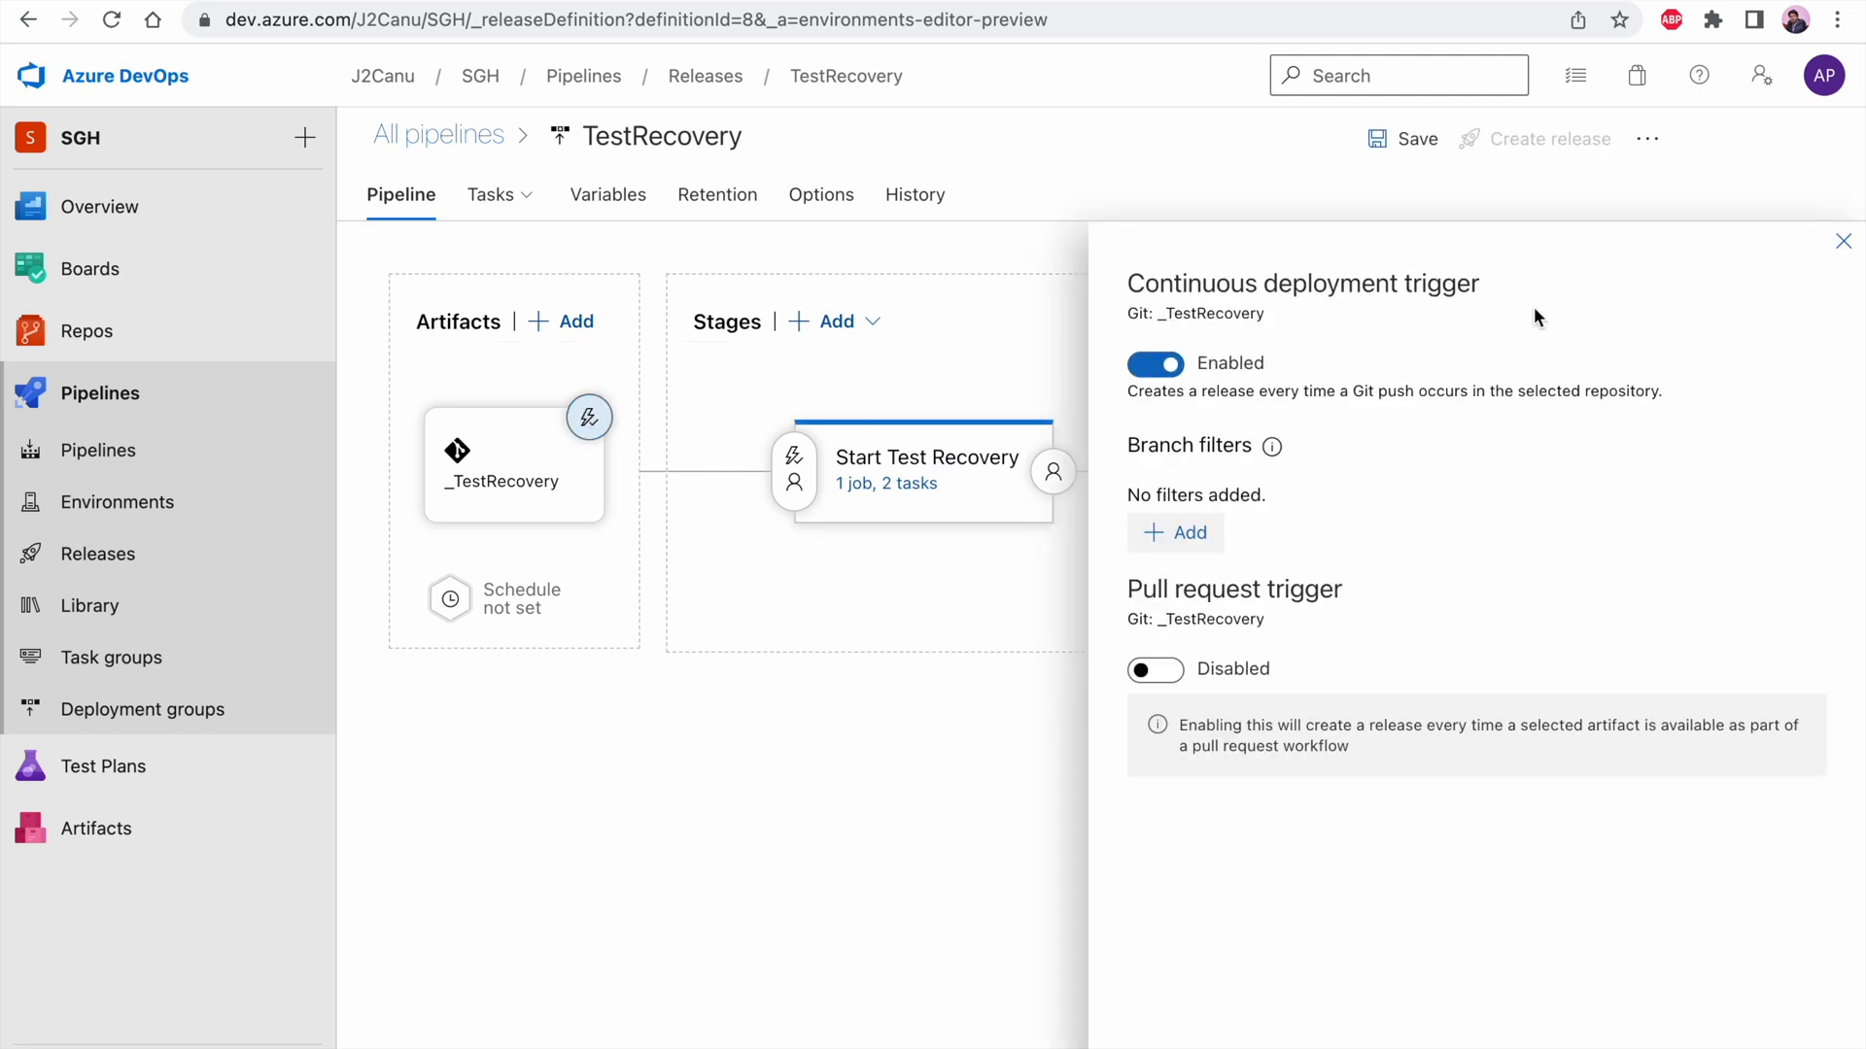
left_click(1845, 242)
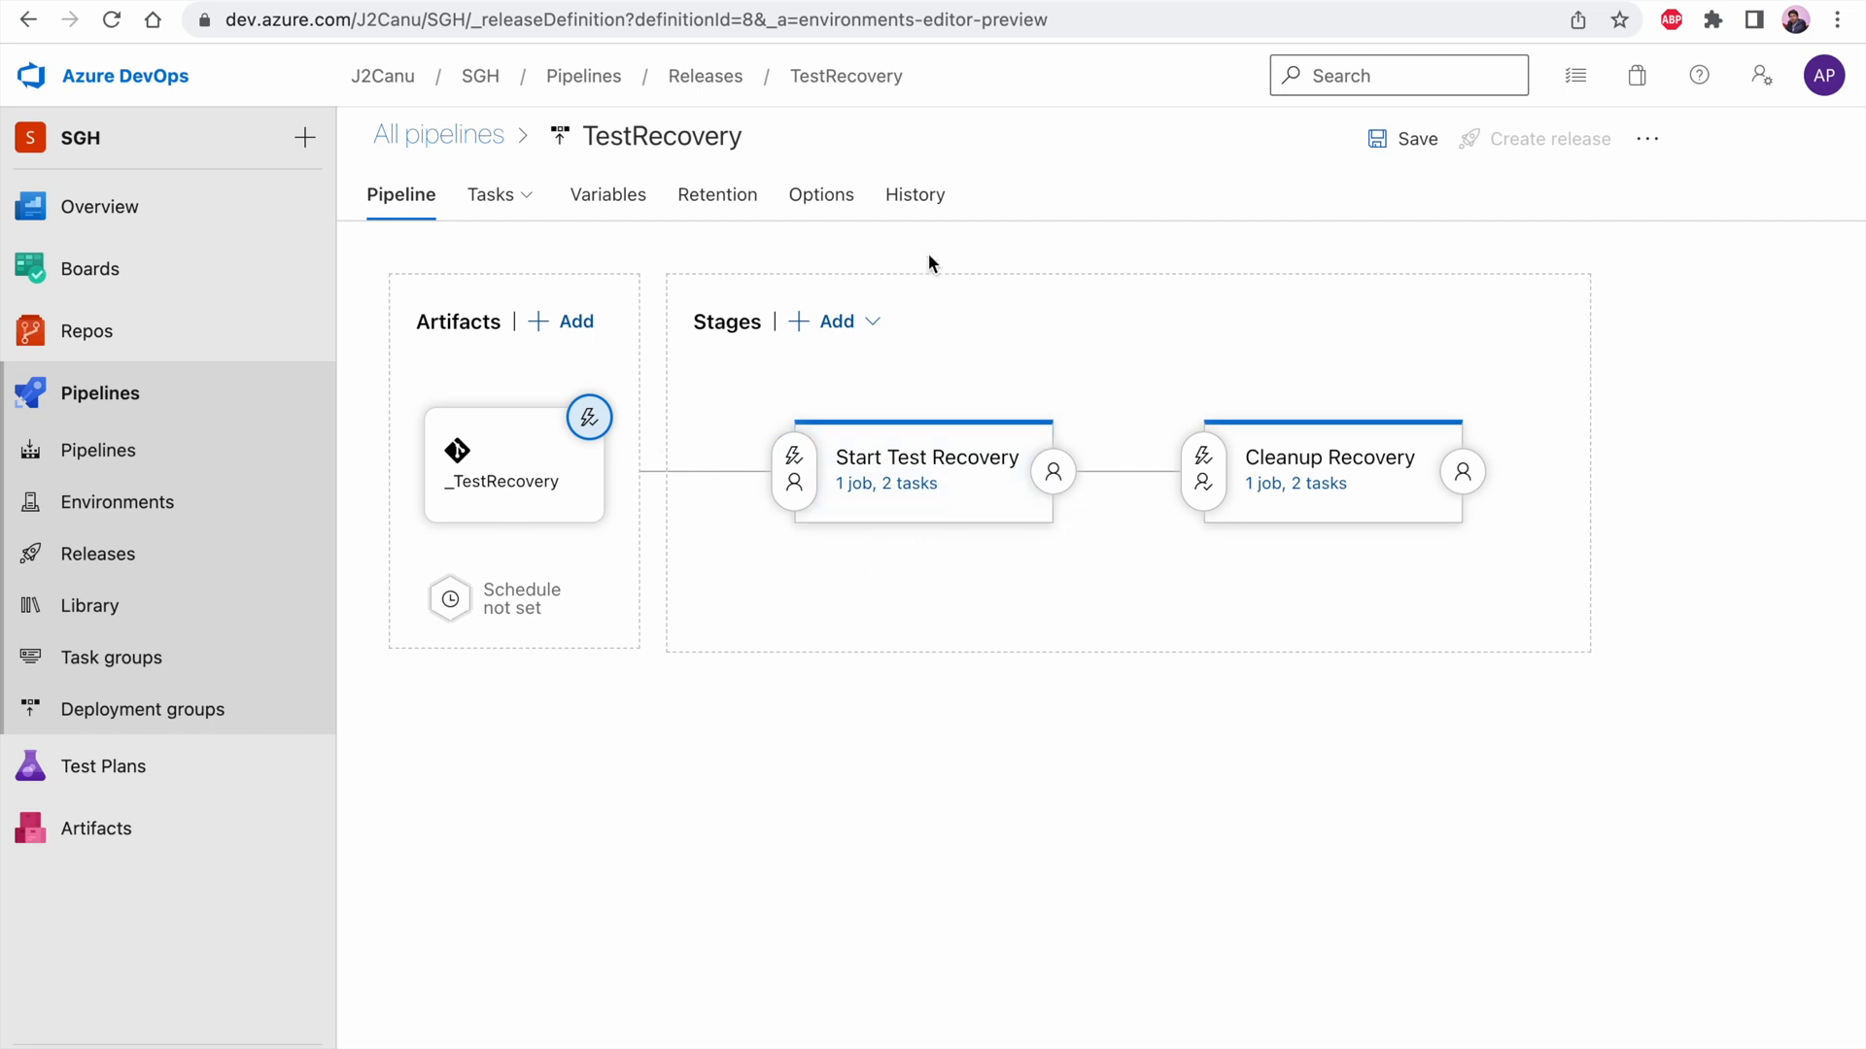
left_click(1390, 142)
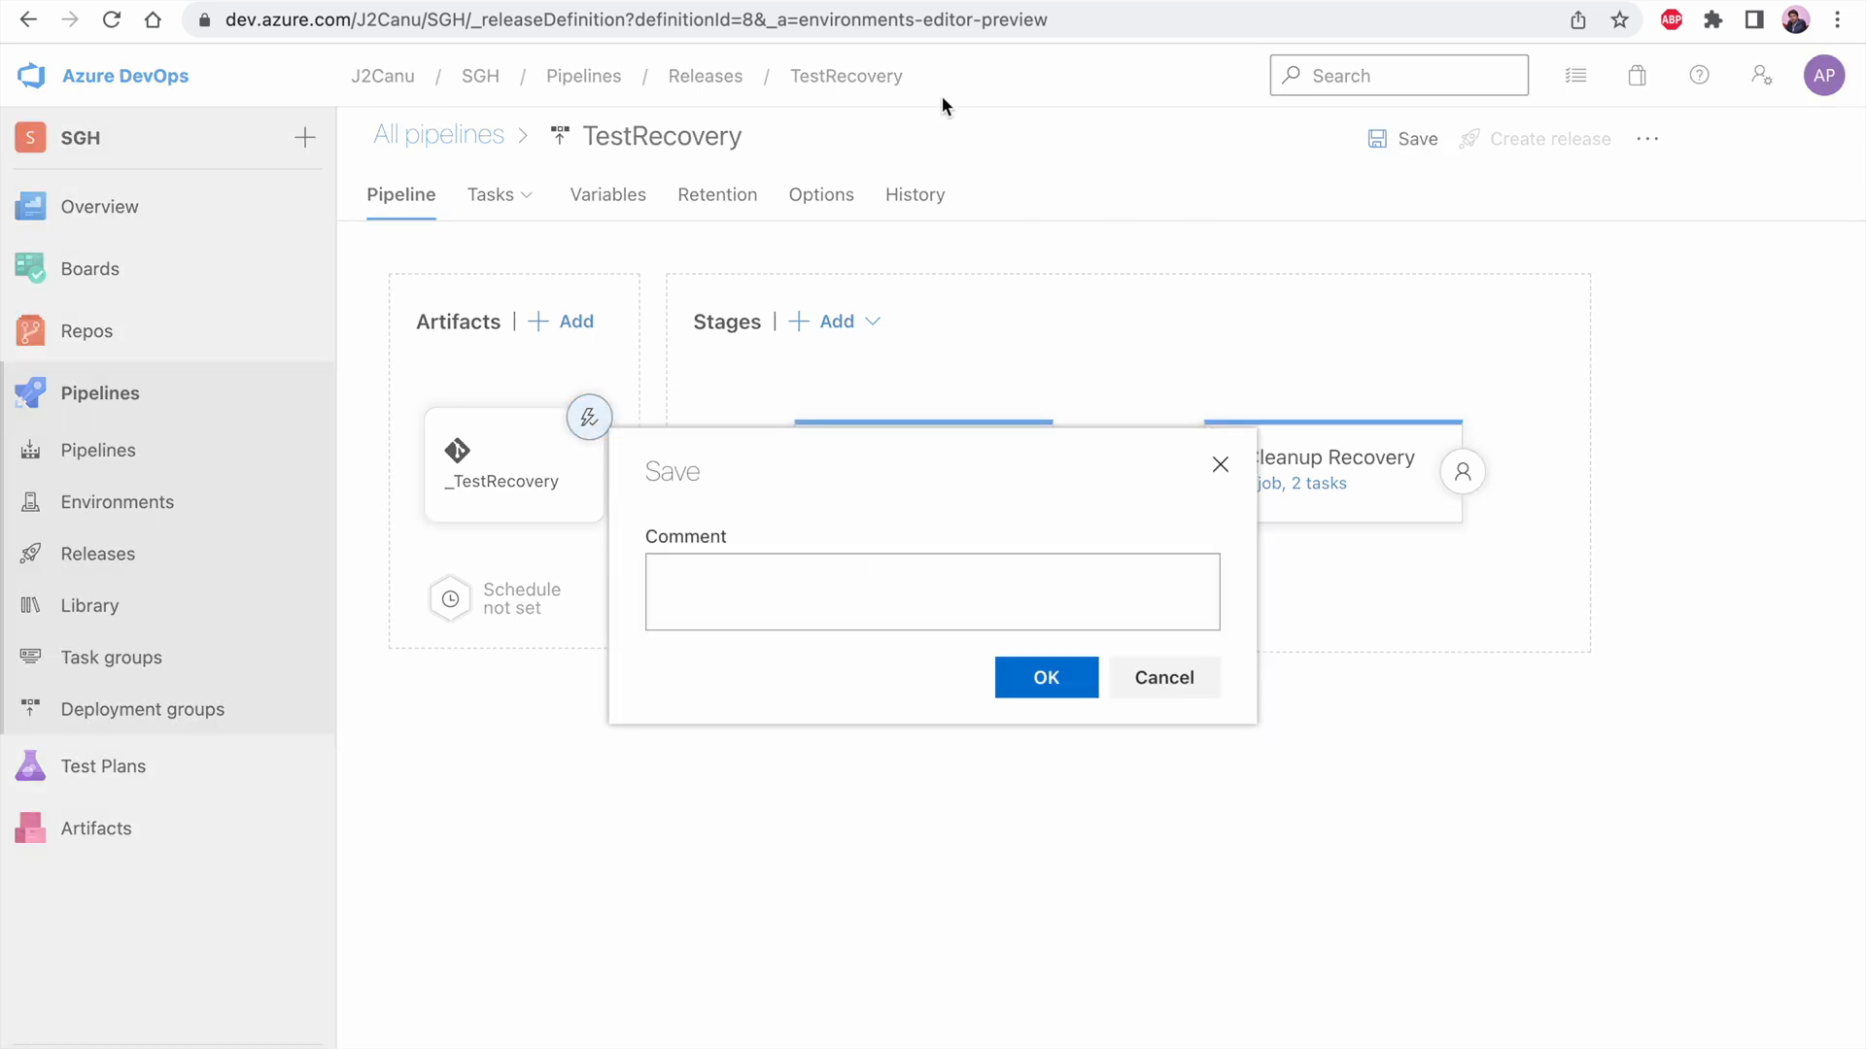
left_click(1076, 691)
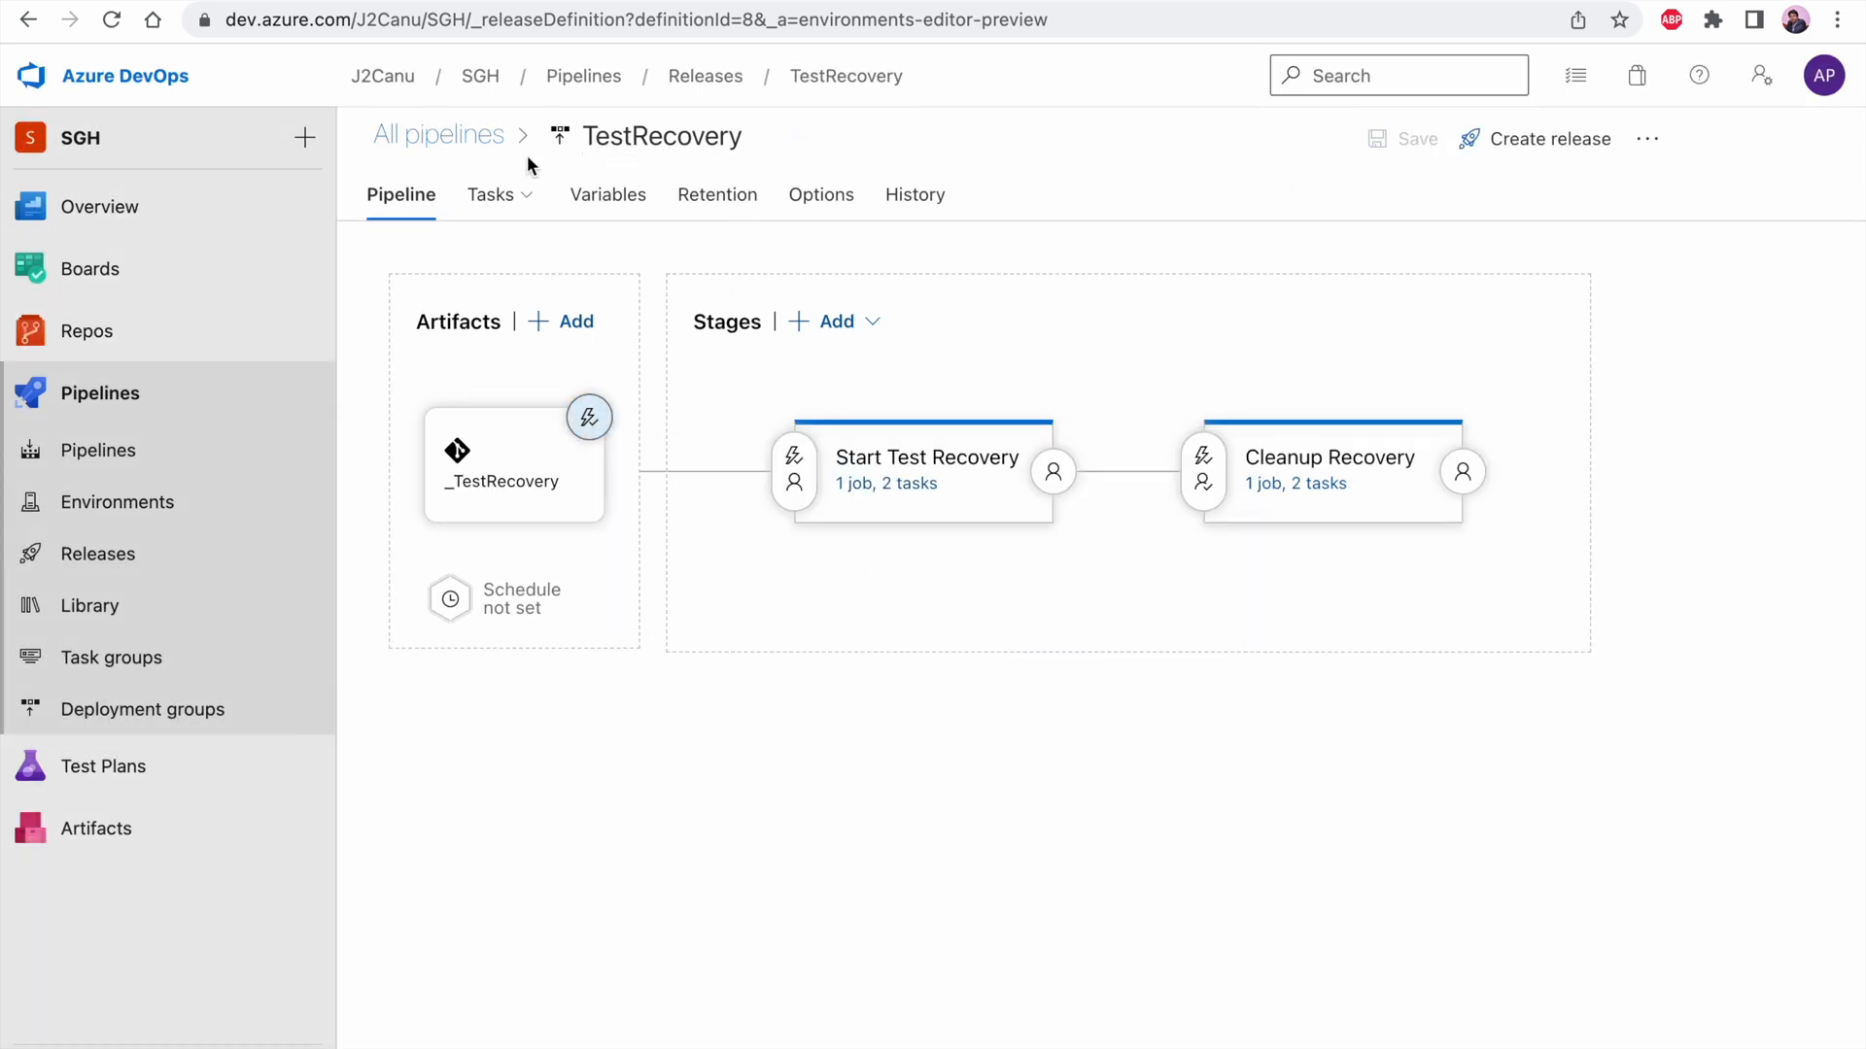
Return to the release pipelines overview and display the releases of the TestRecovery pipeline
left_click(464, 140)
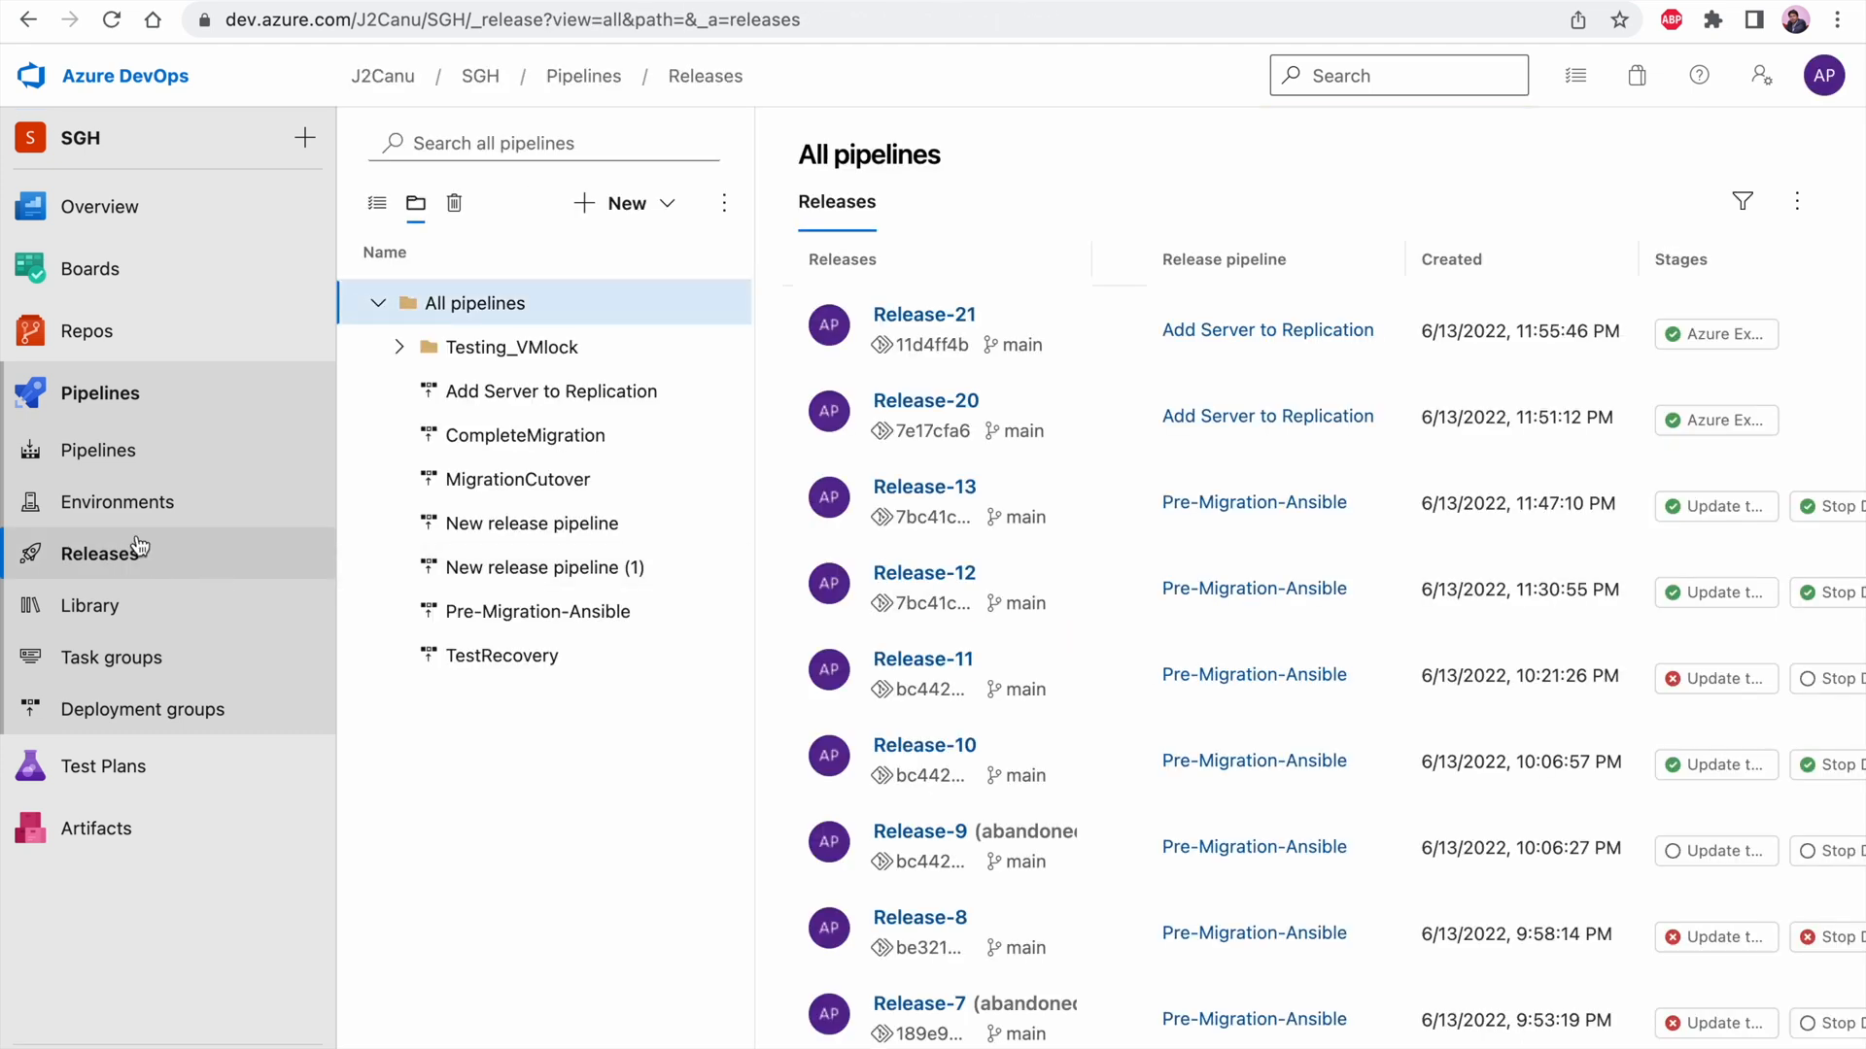
left_click(134, 546)
left_click(469, 622)
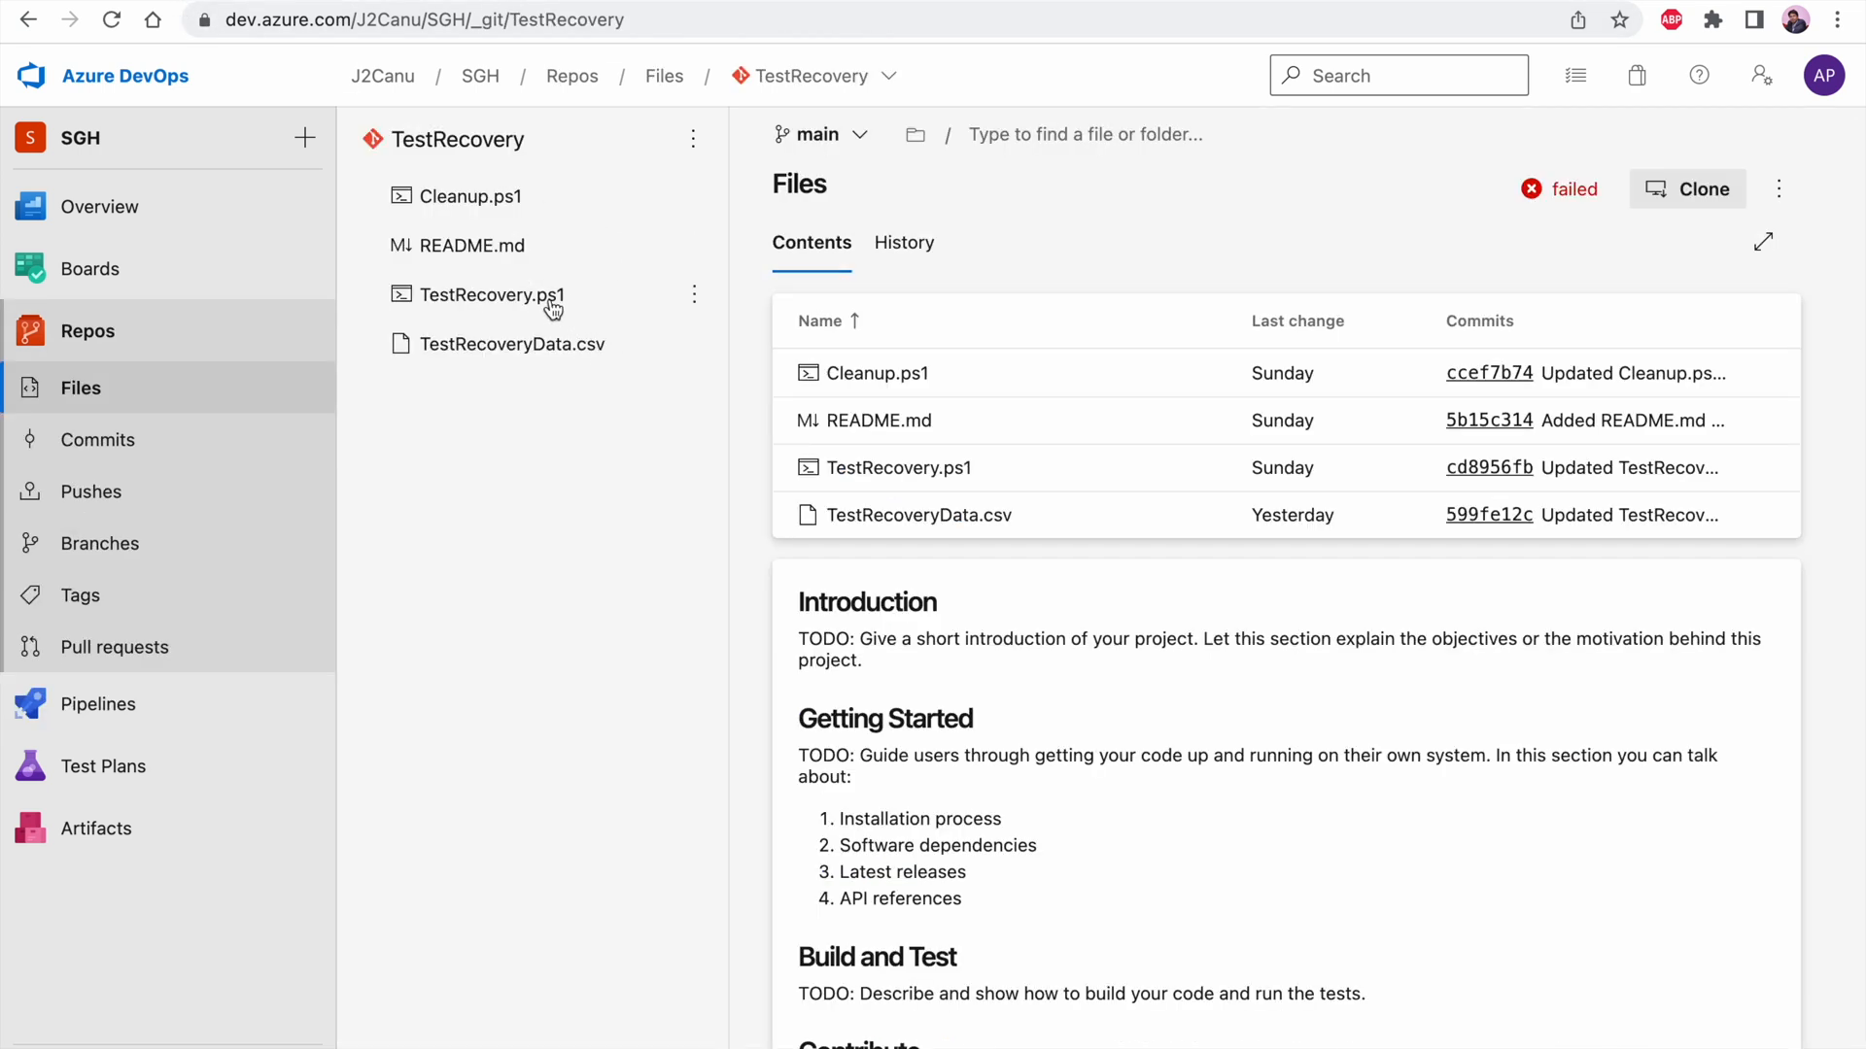
Change the first comment line of TestRecovery.ps1 in the TestRecovery repository to "#test 009" and commit it
left_click(495, 294)
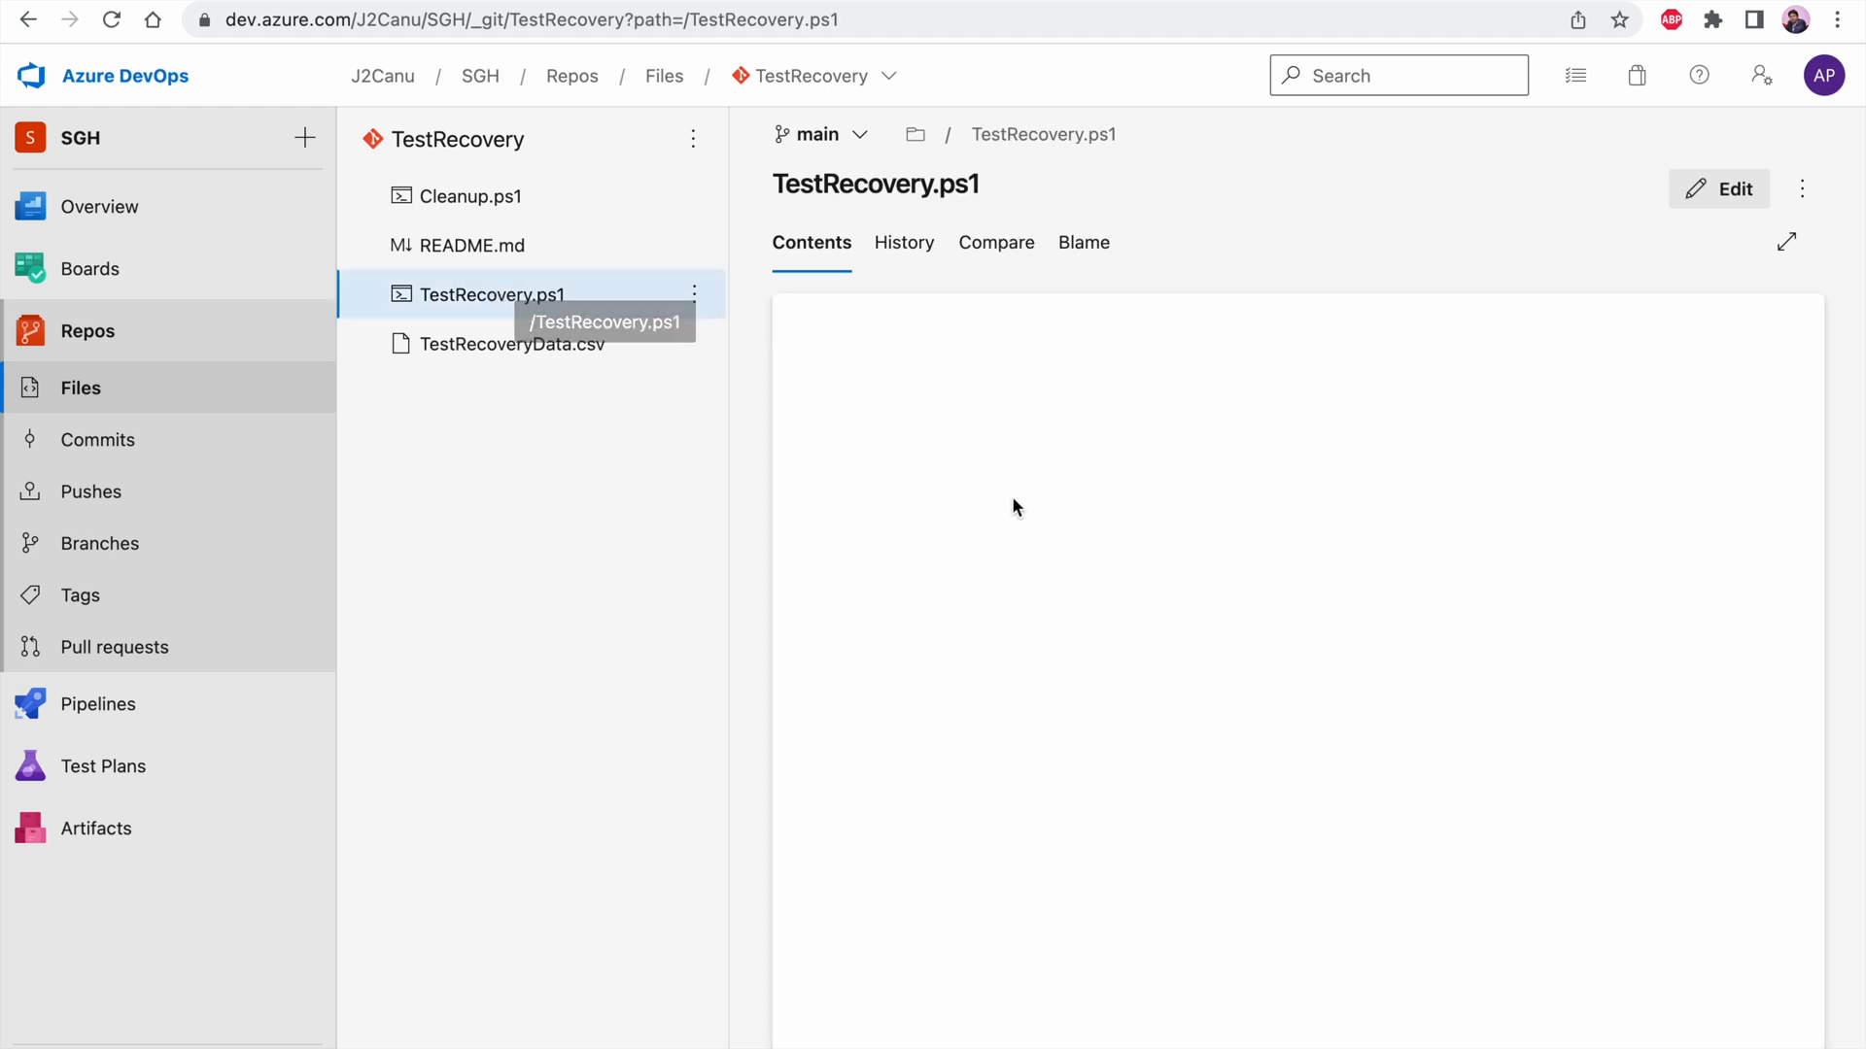
left_click(1710, 187)
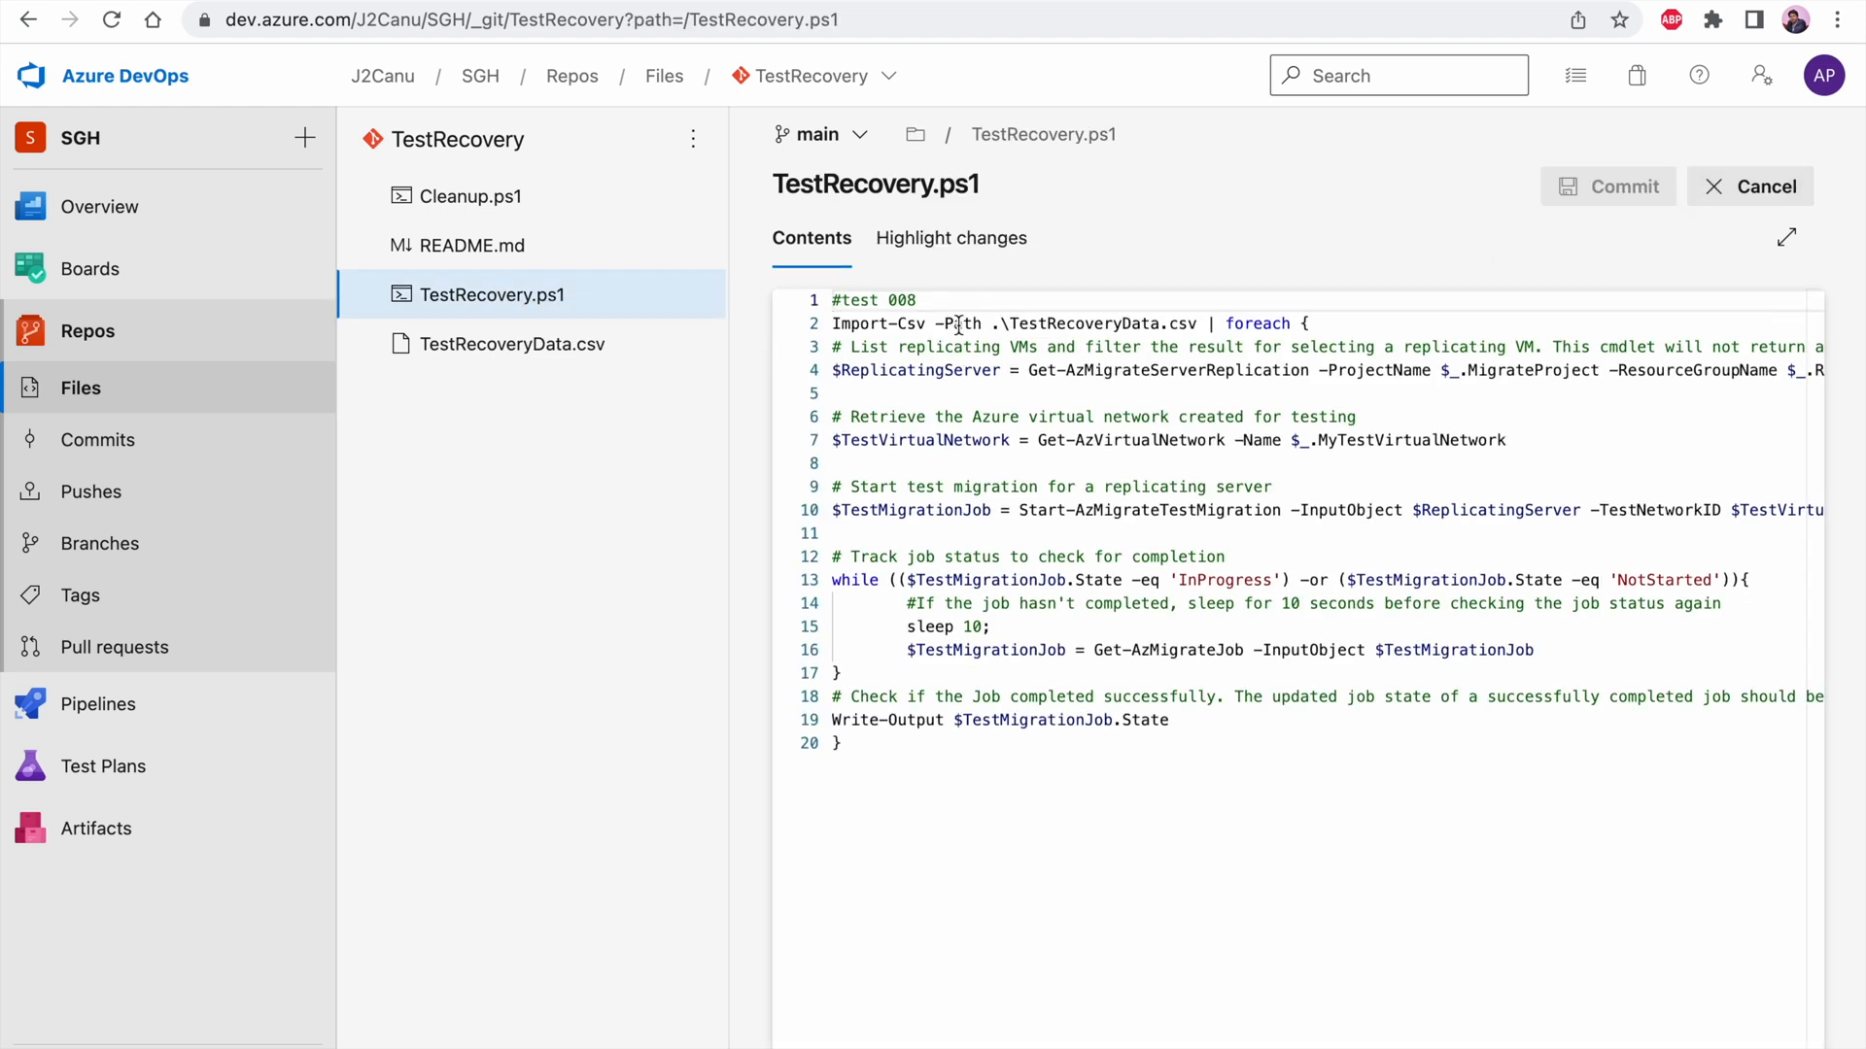
key("BackSpace")
type("9")
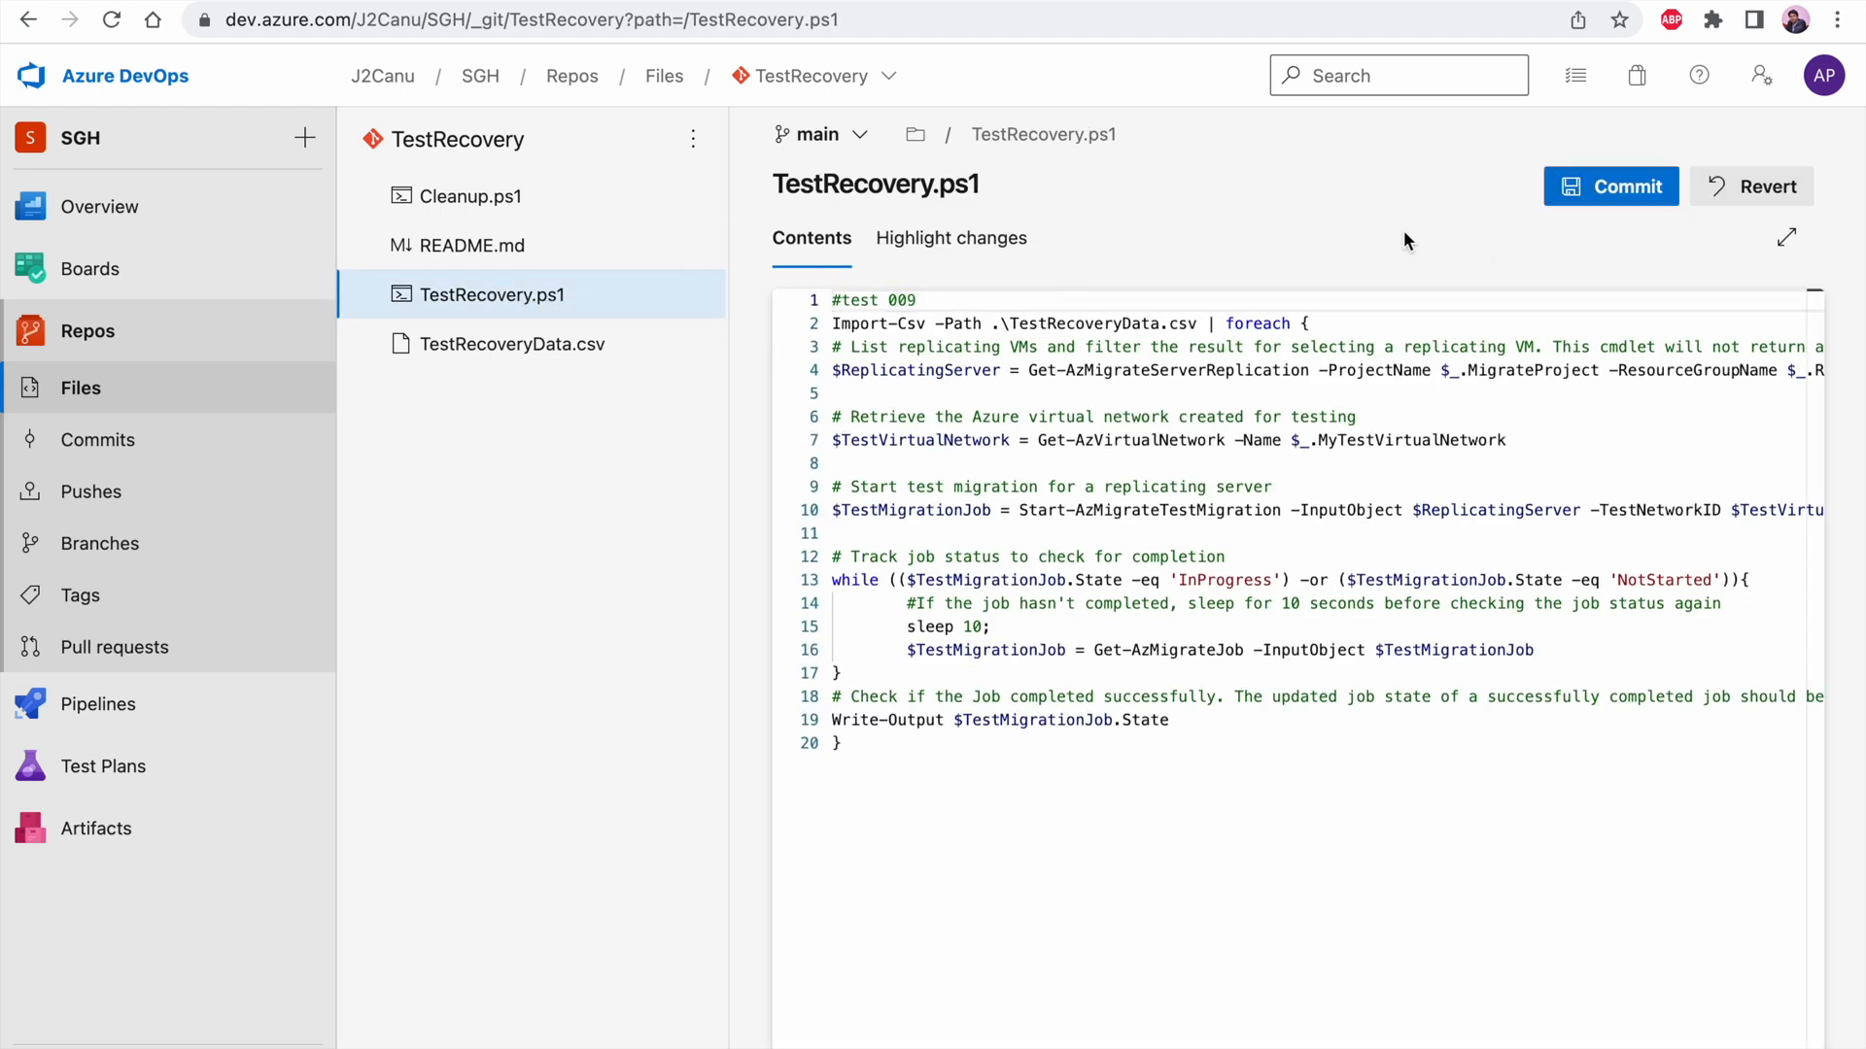
left_click(1611, 186)
left_click(1737, 1035)
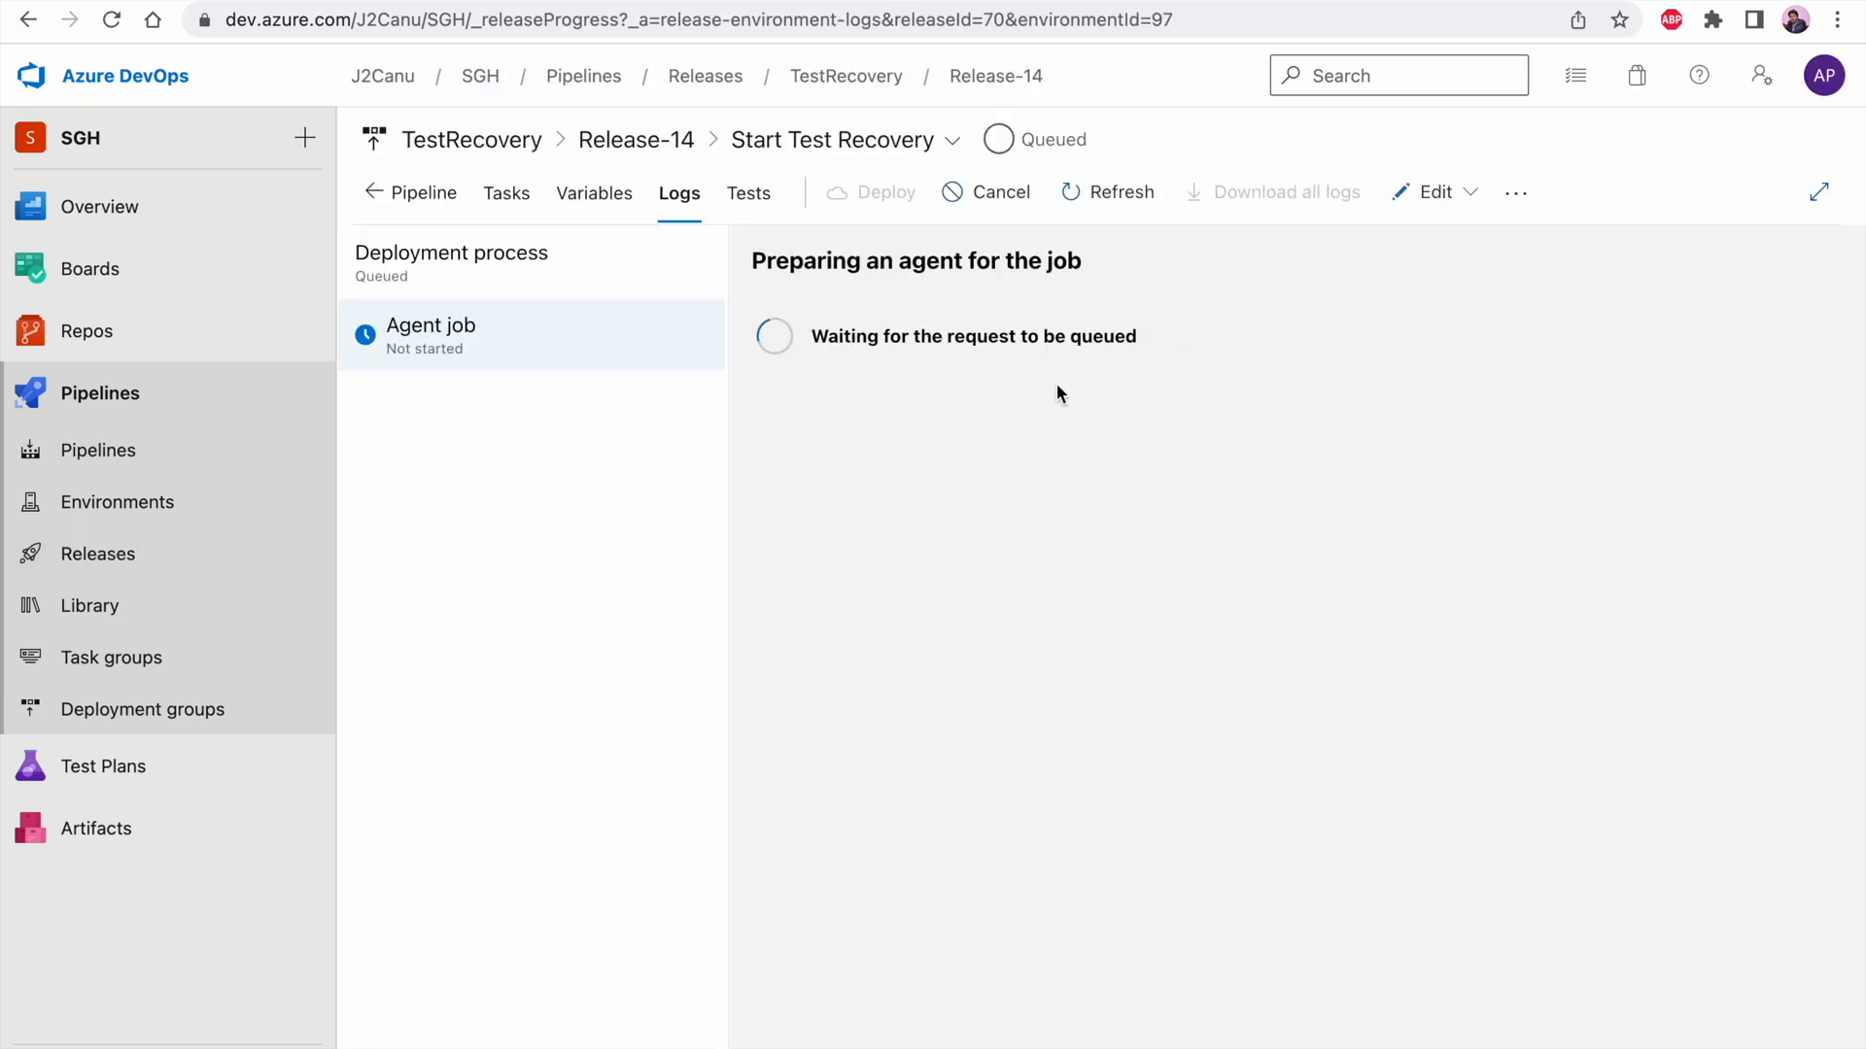
Examine the Start Test Recovery stage logs of Release-14, and check CL-WIN-DB-01's test migration in the refreshed Azure Migrate replicating machines list
left_click(633, 139)
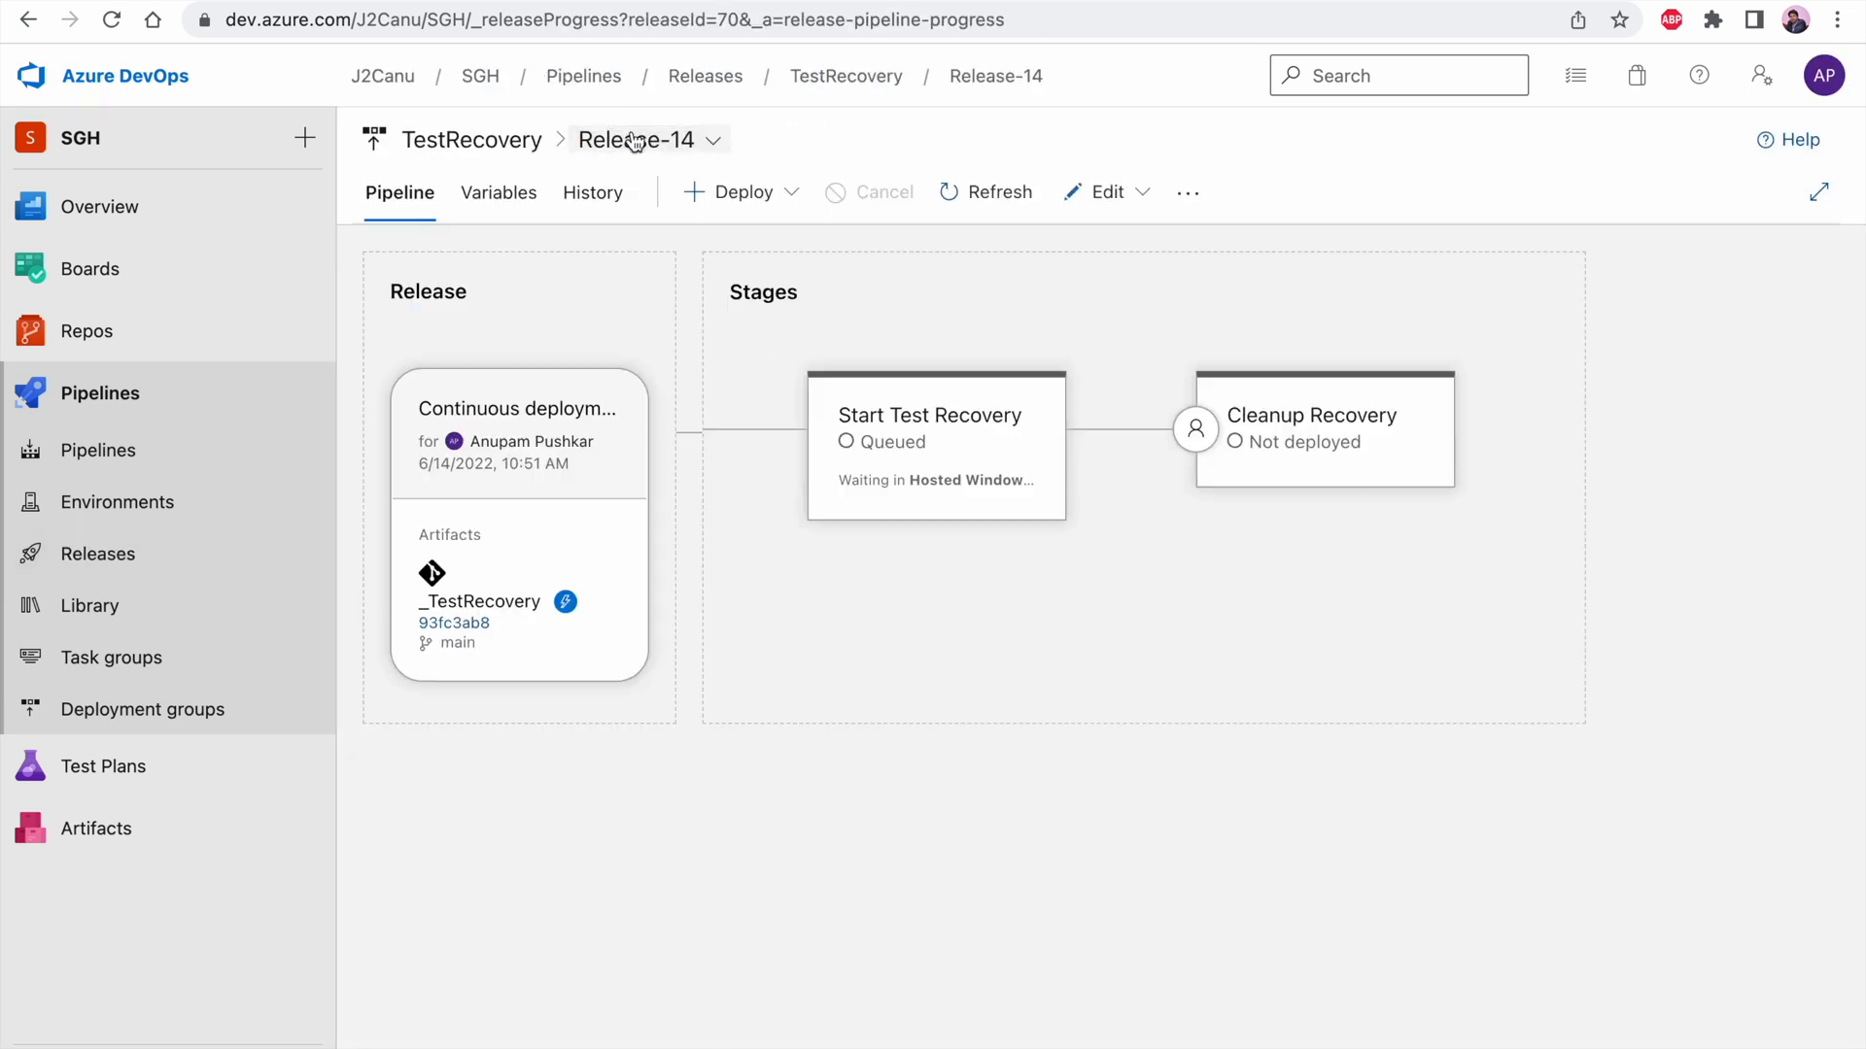
left_click(916, 493)
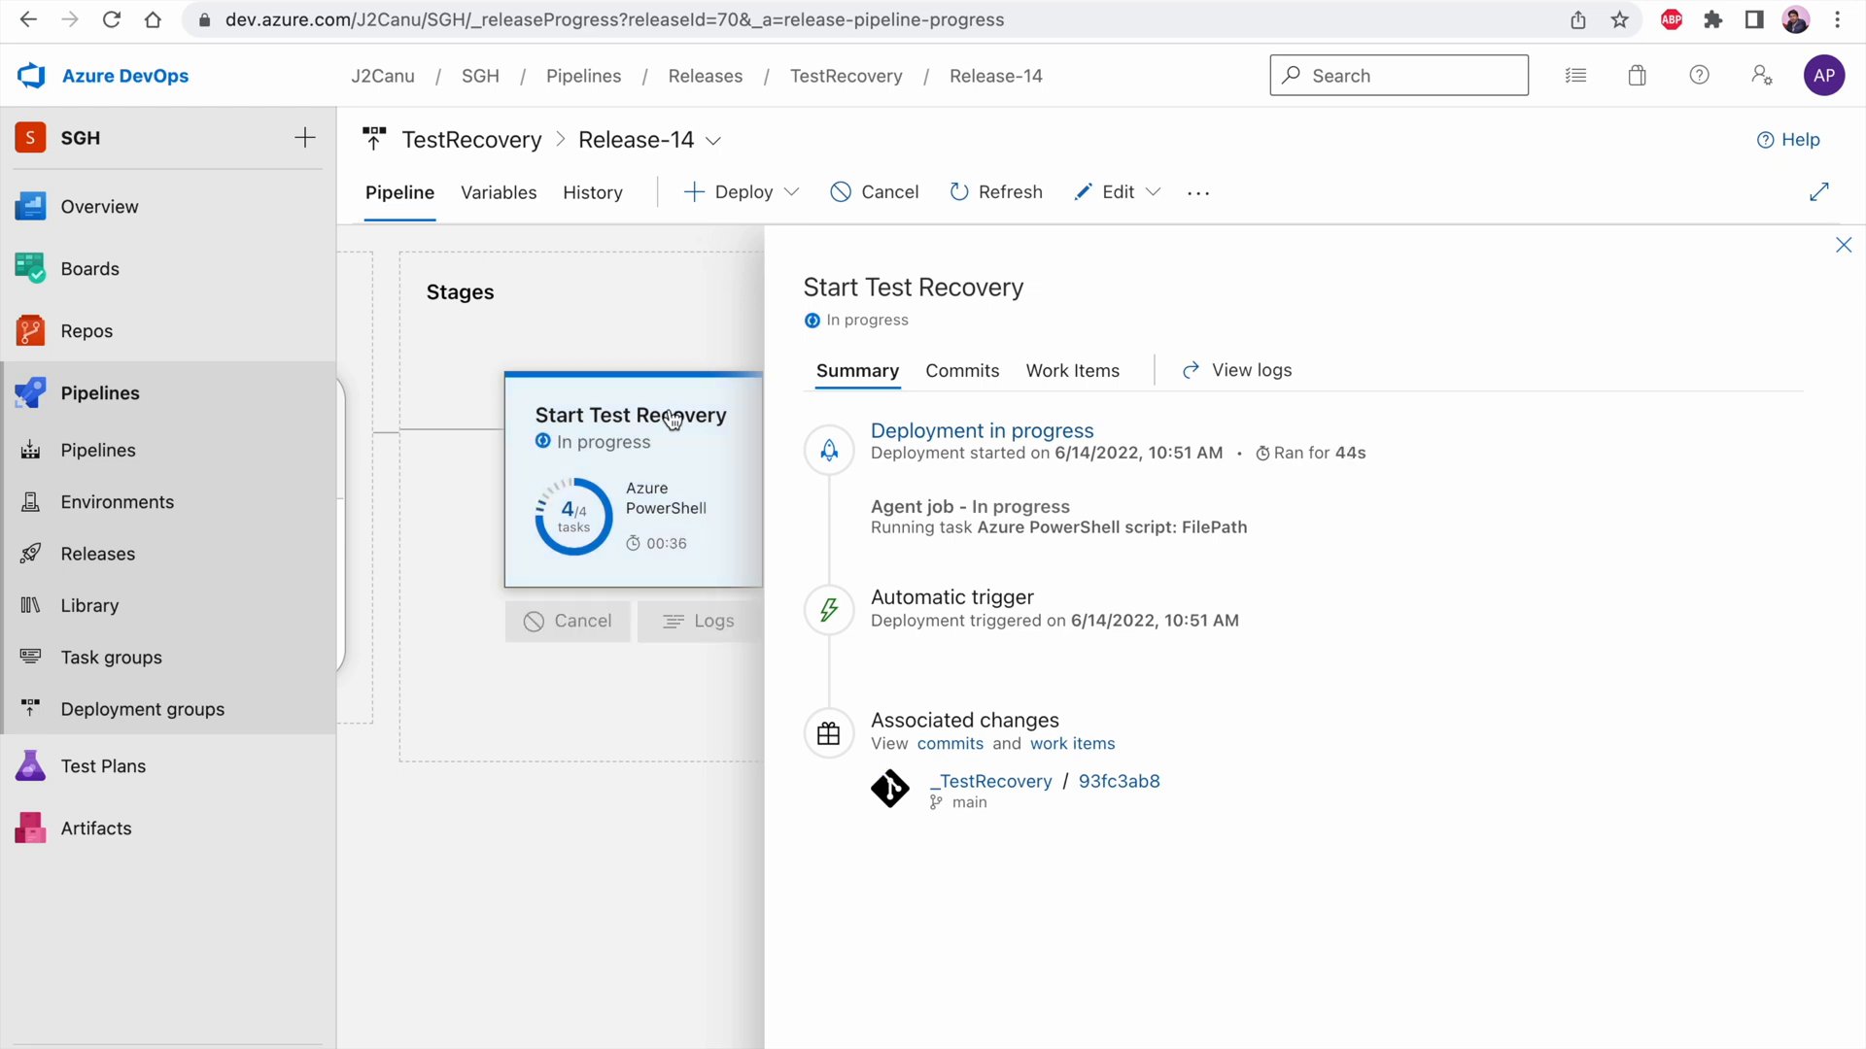
left_click(966, 432)
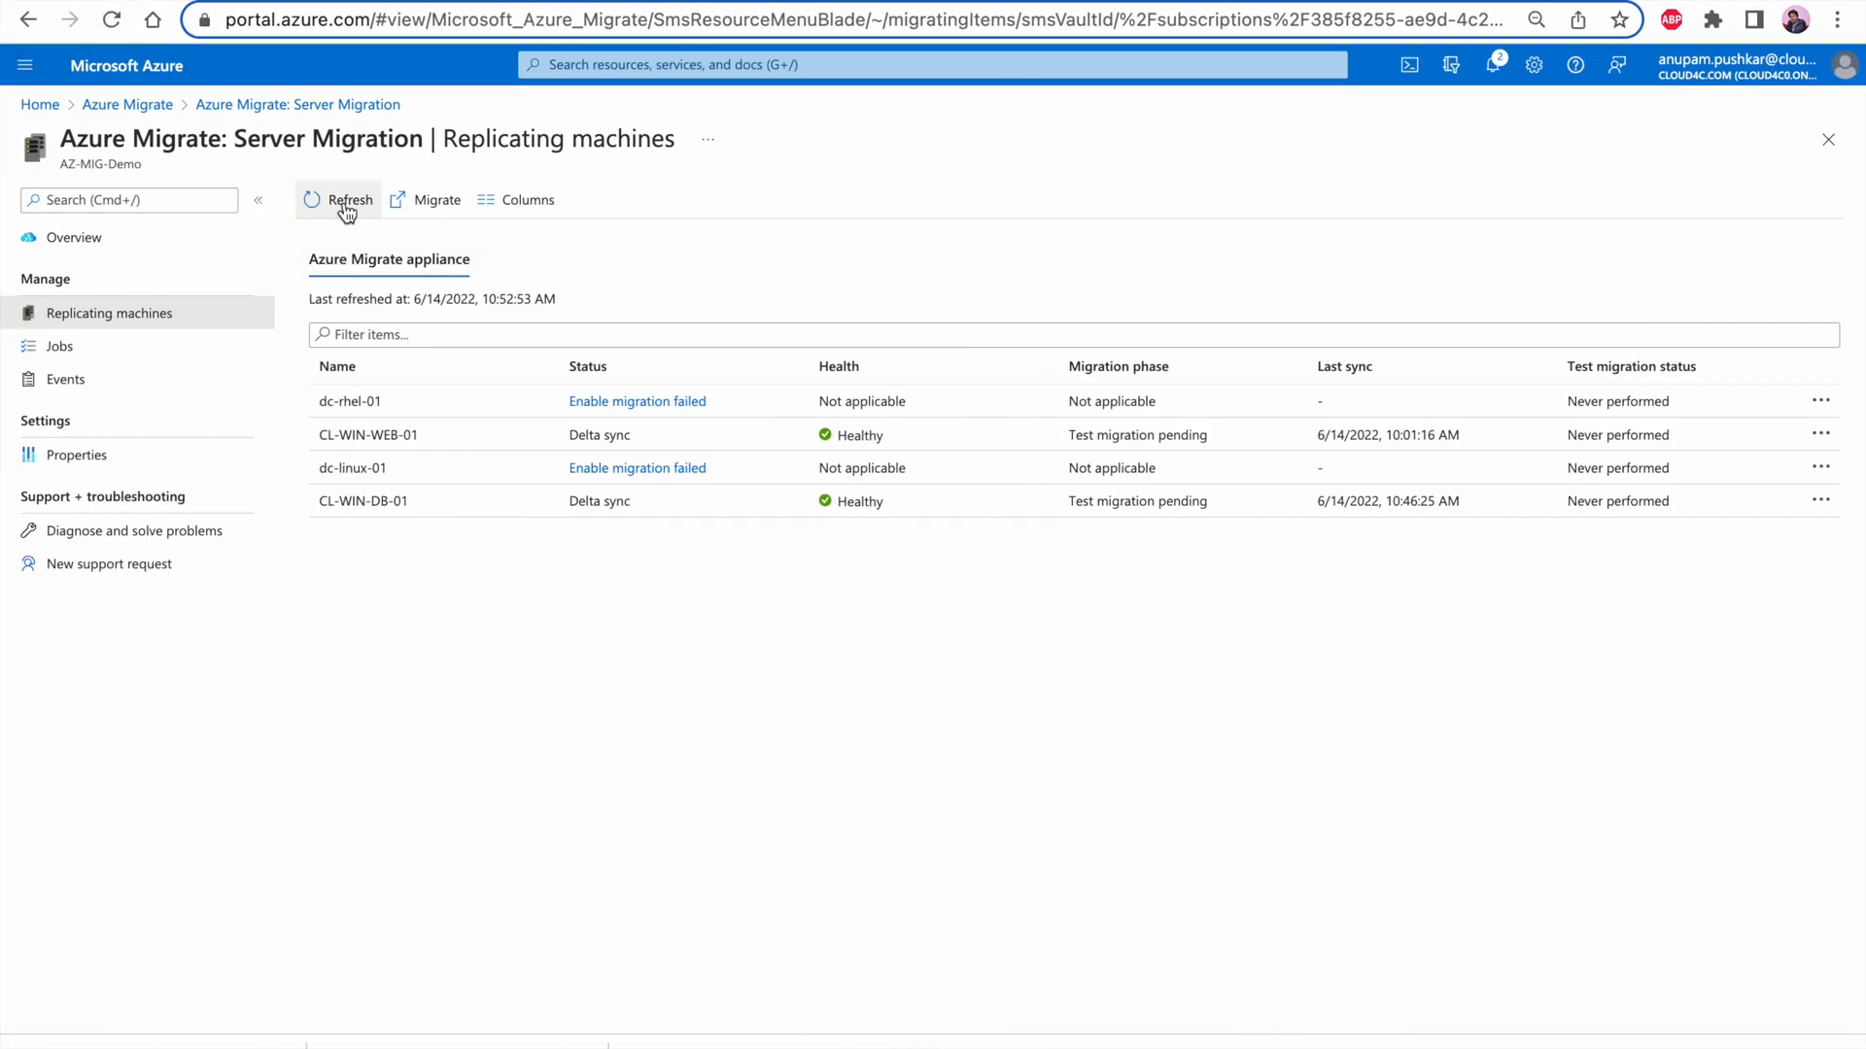
left_click(346, 206)
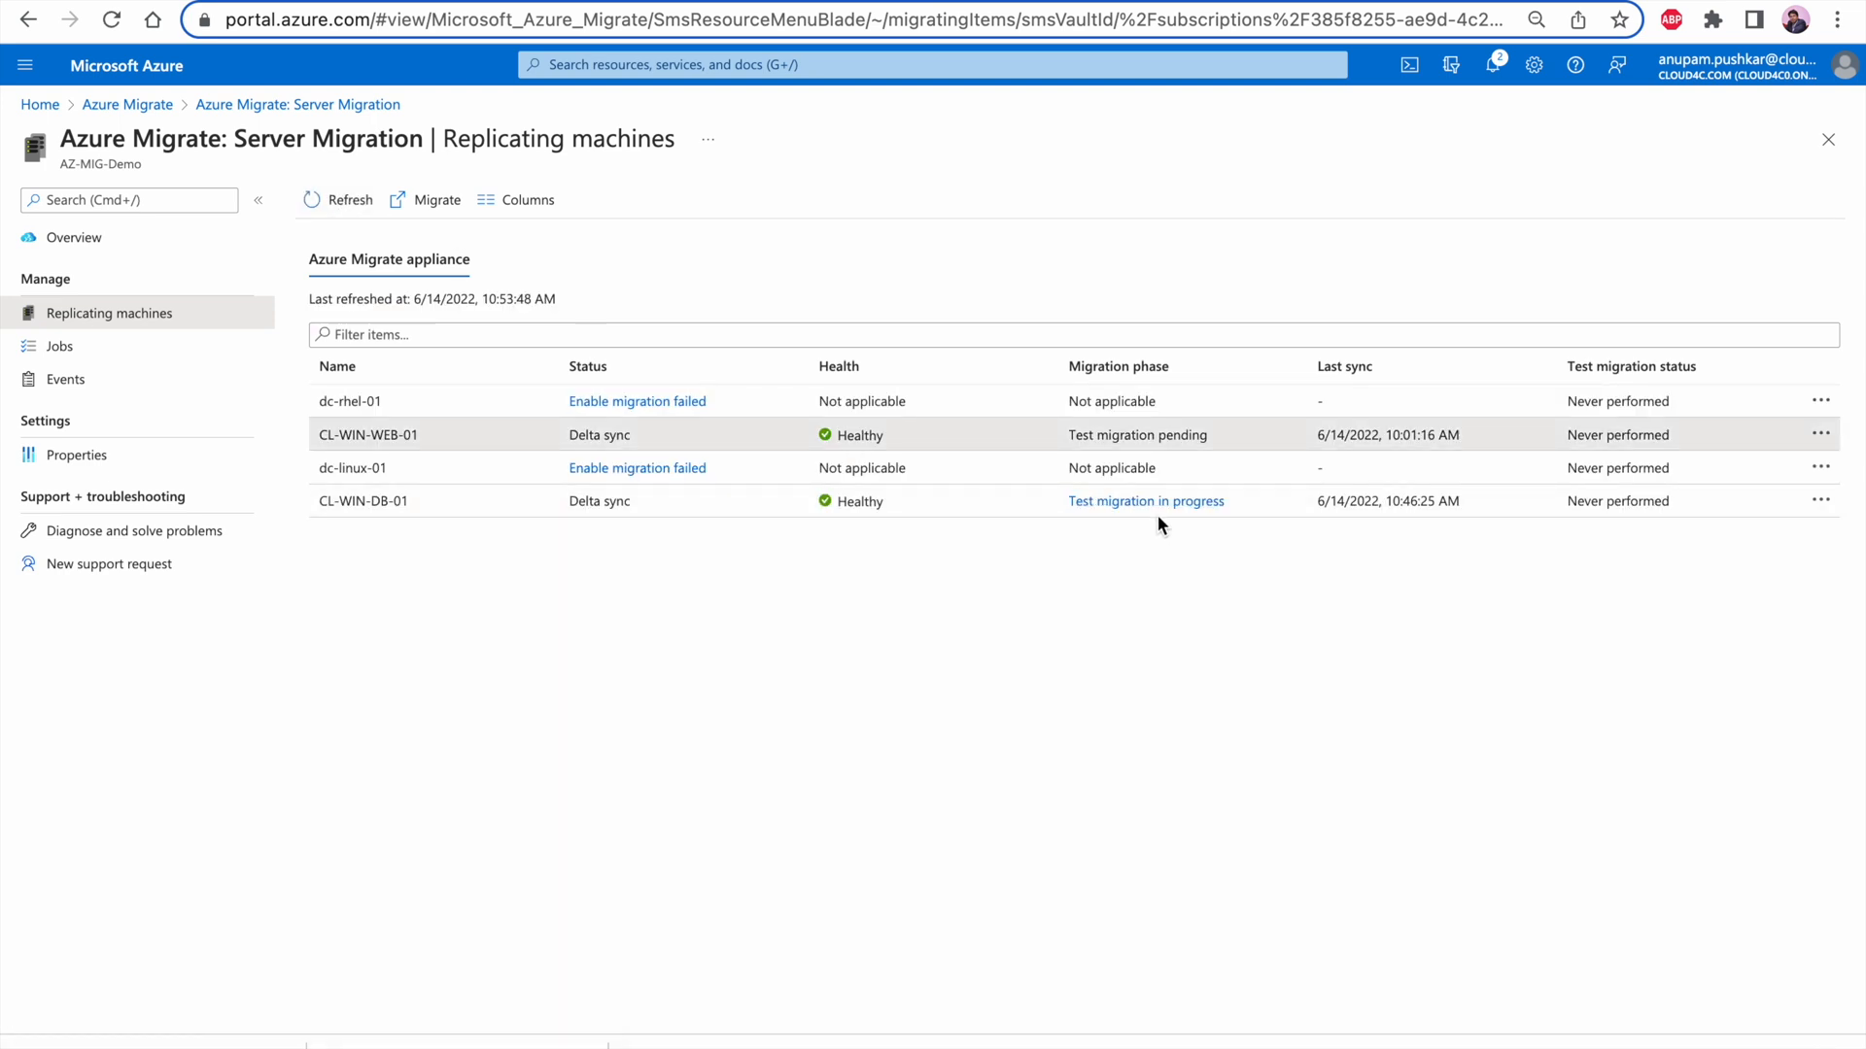
left_click(1180, 502)
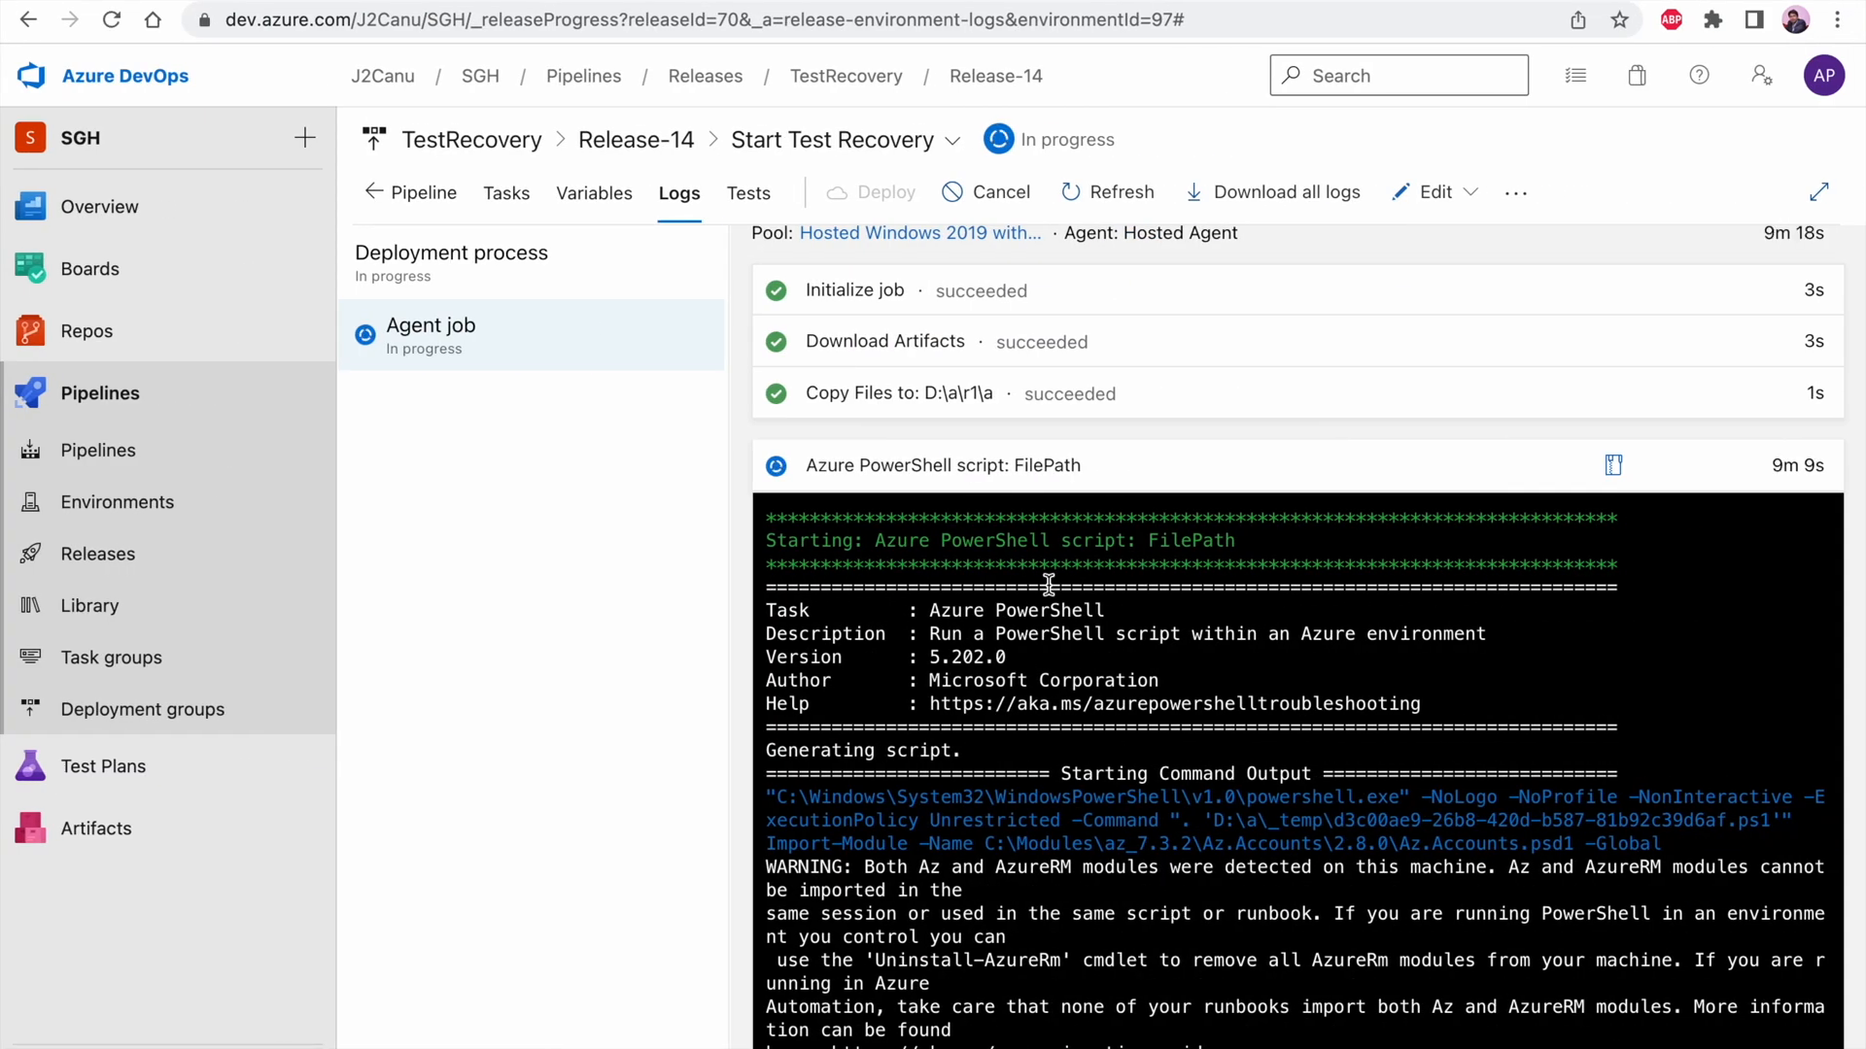
Refresh the Azure Migrate replicating machines list and inspect the test migration job of CL-WIN-WEB-01
left_click(1005, 467)
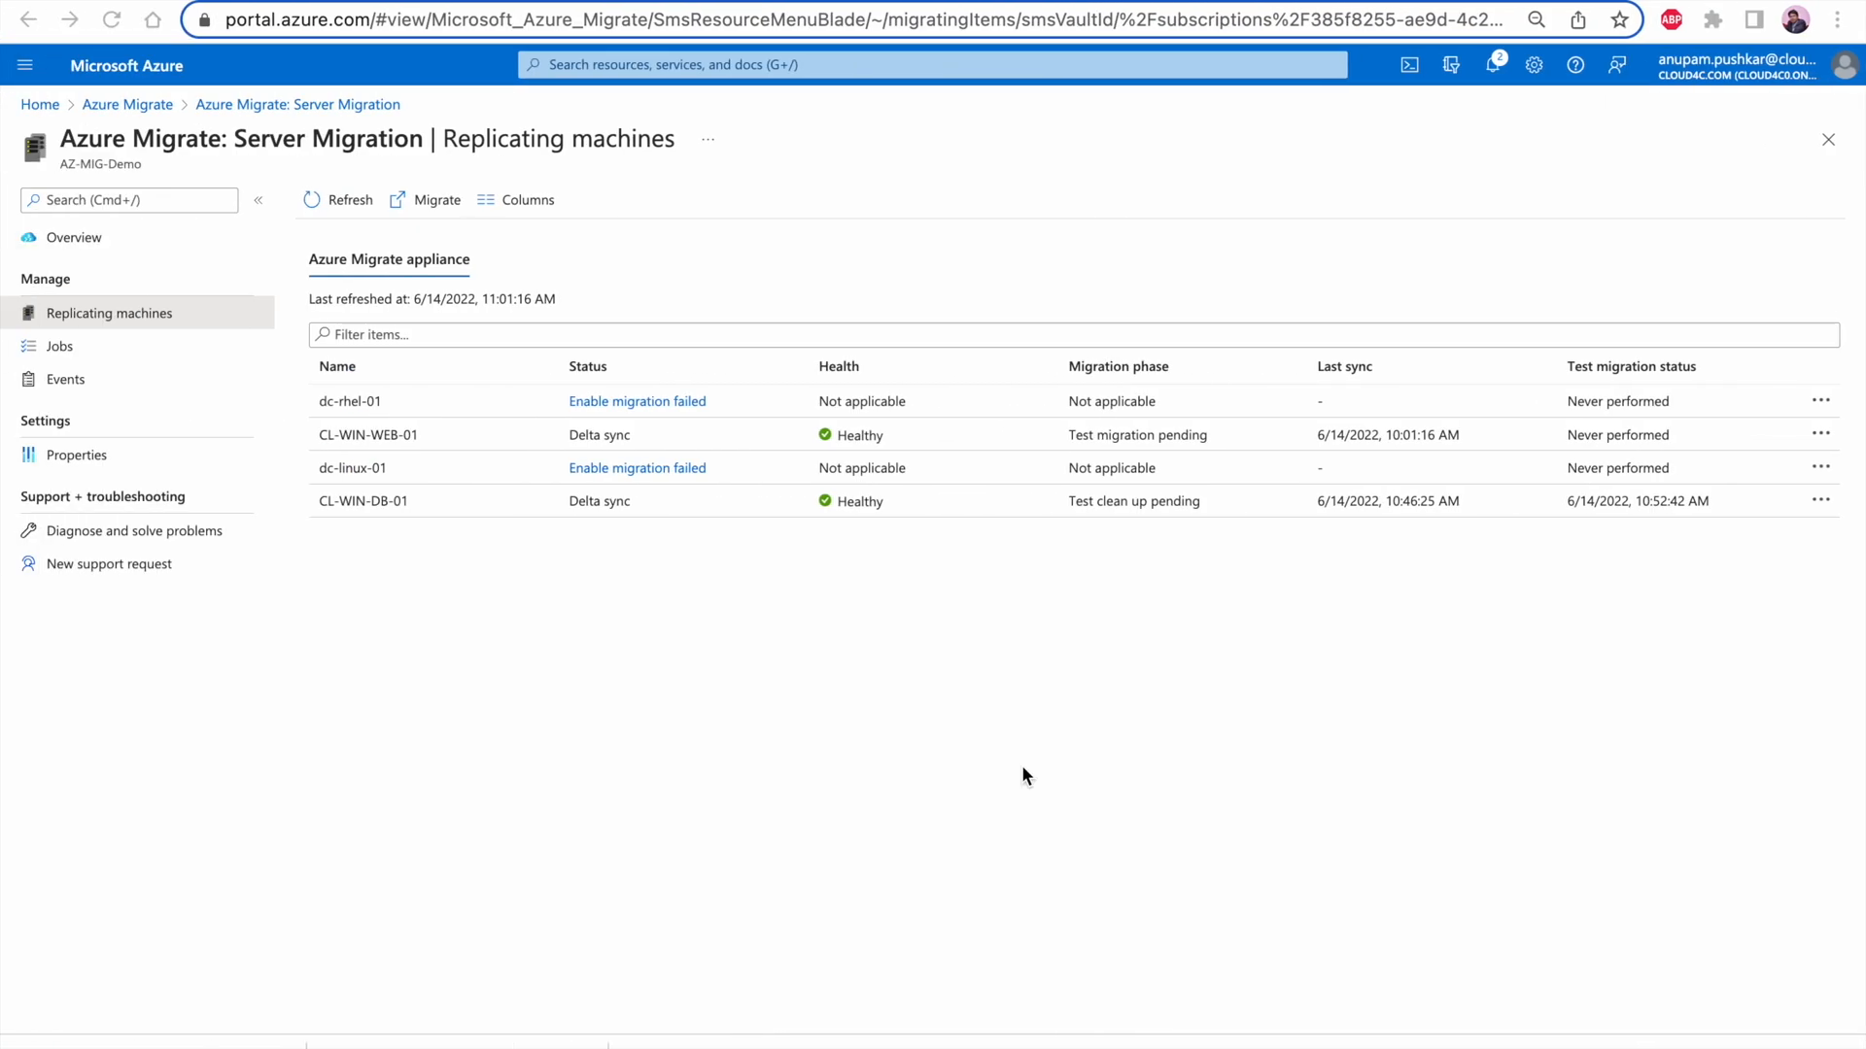
left_click(334, 204)
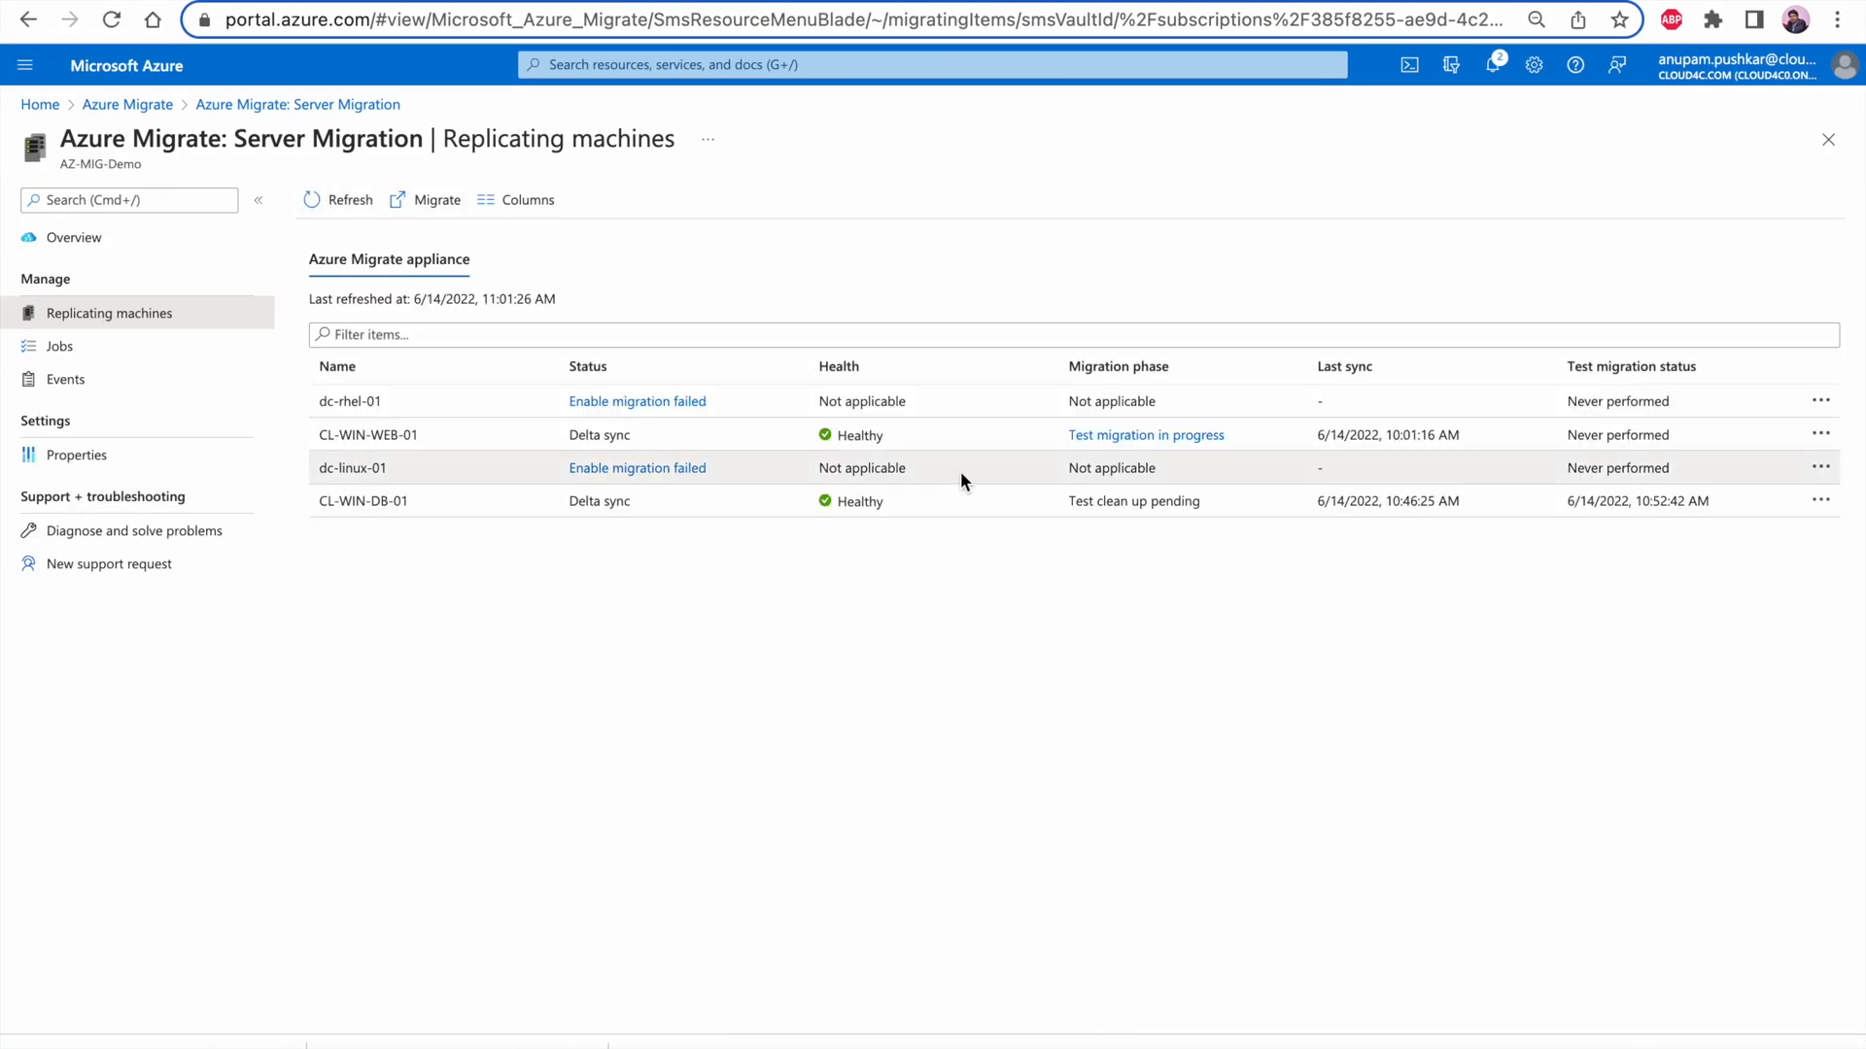
left_click(1115, 435)
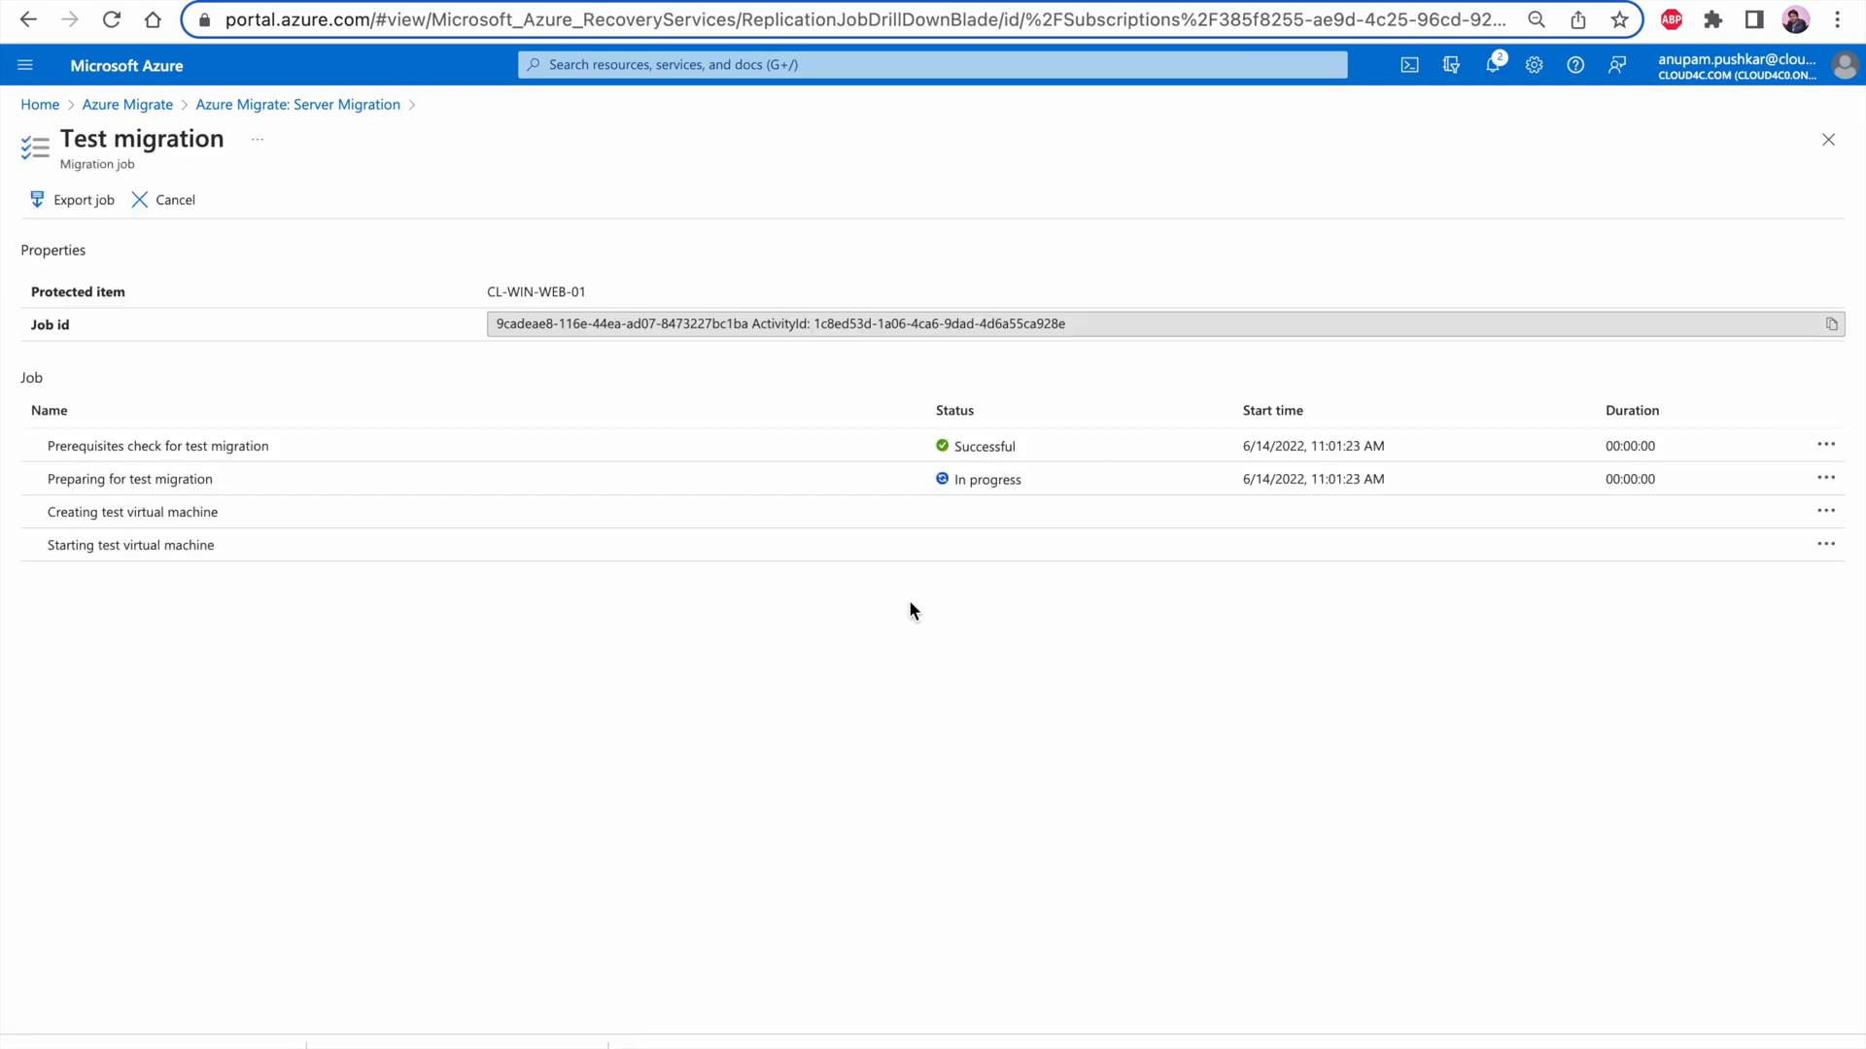
left_click(260, 109)
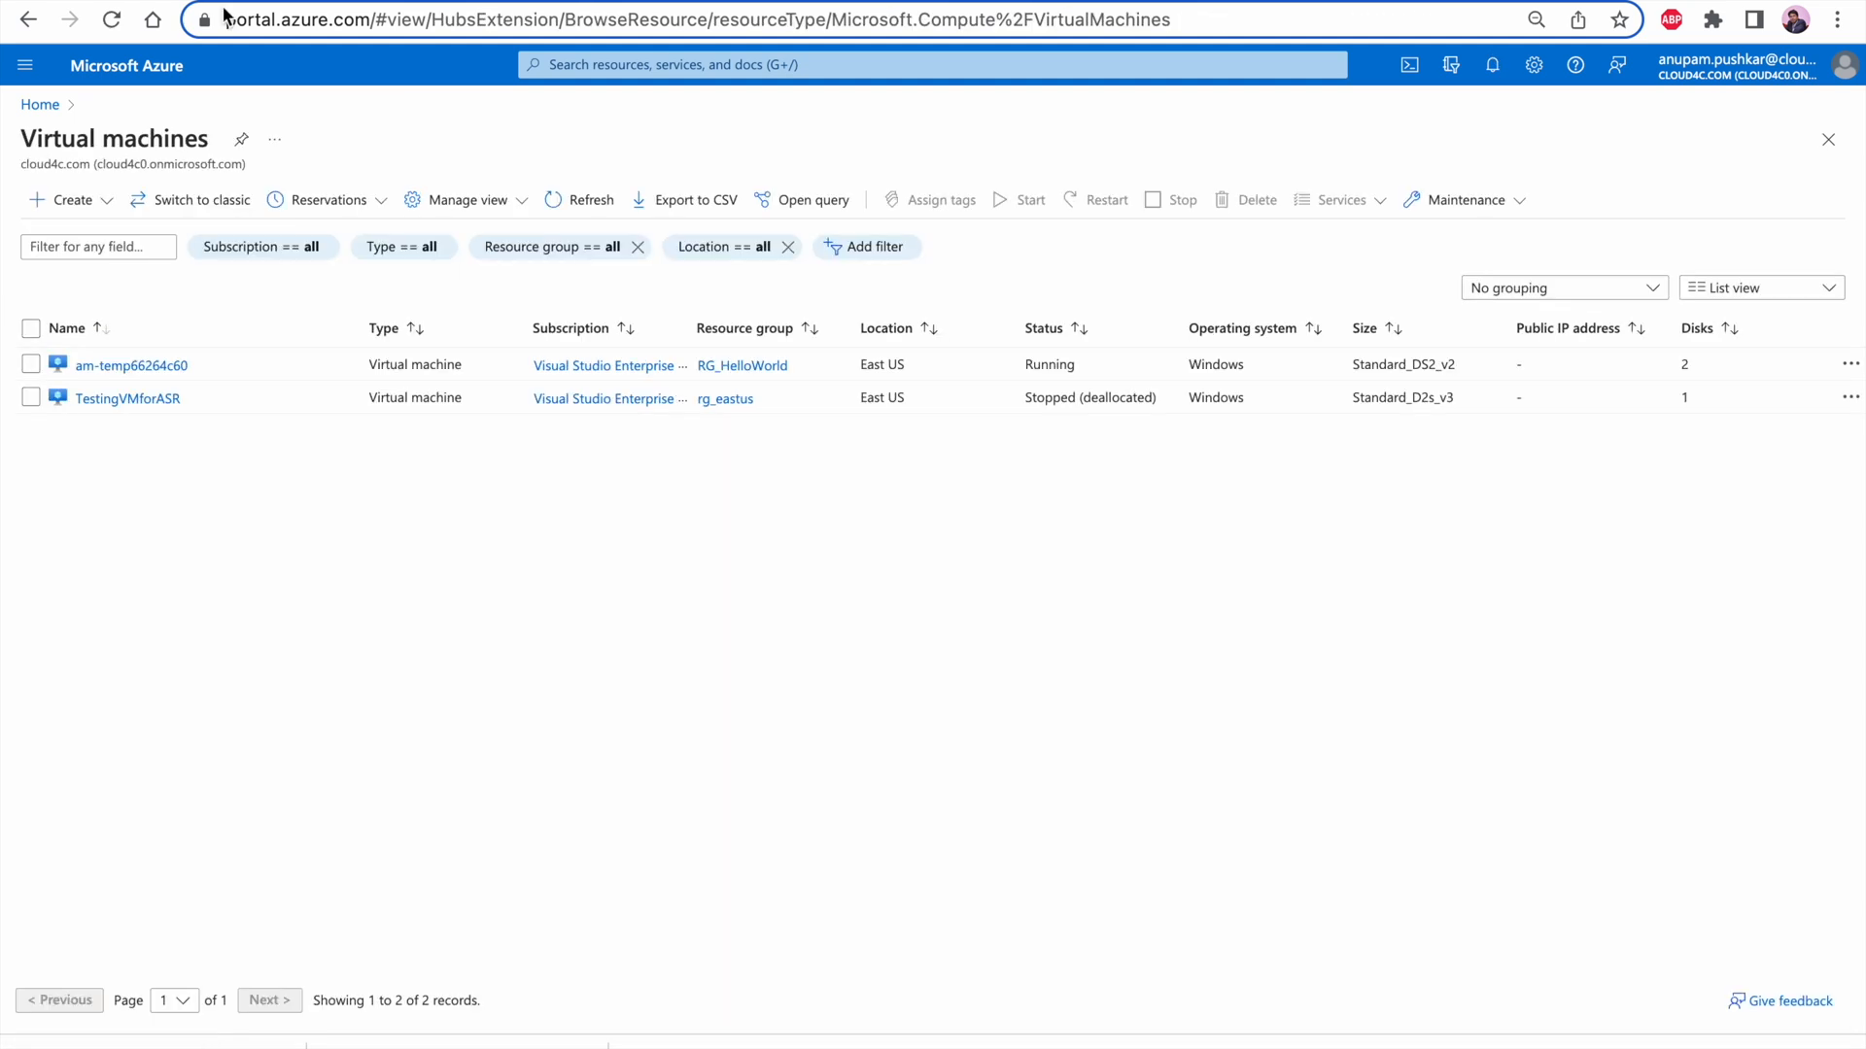
Refresh the Azure virtual machines list and open MyMigratedTestVM-test to review its overview and available settings
left_click(590, 197)
left_click(158, 367)
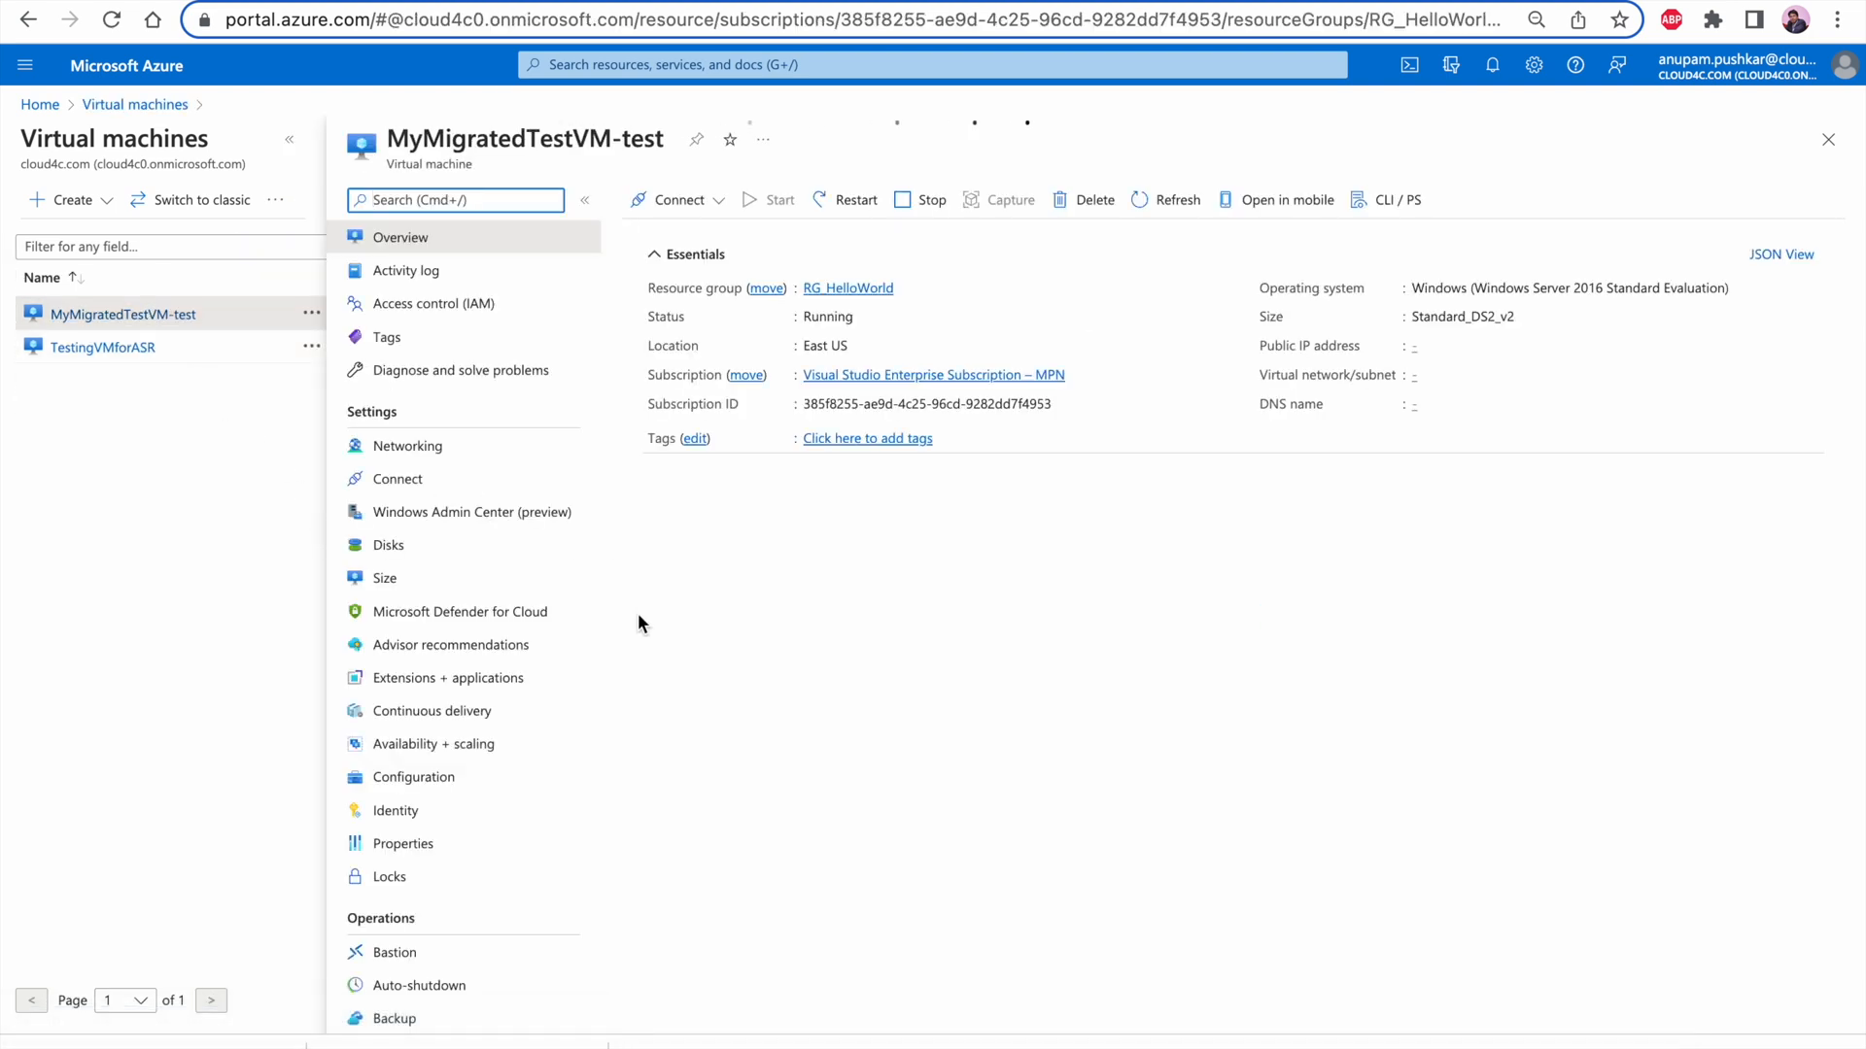
scroll(489, 918, "down", 10)
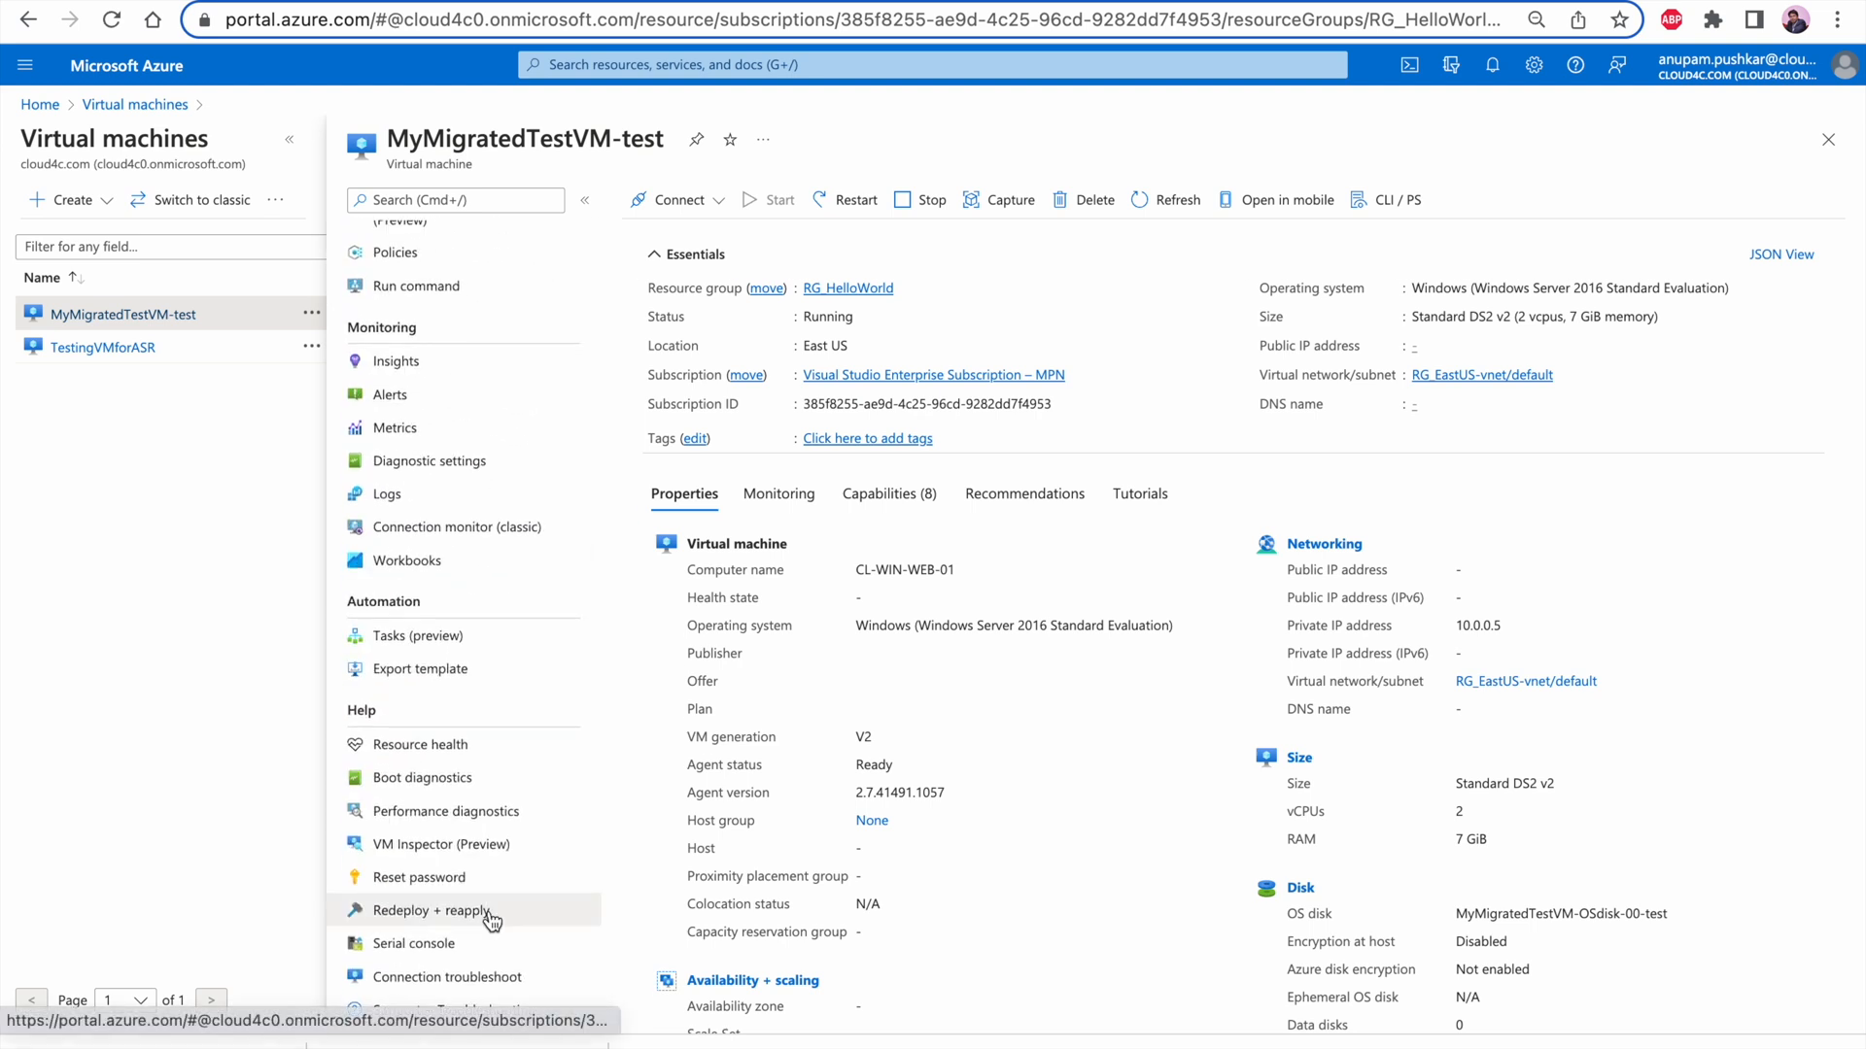
scroll(1460, 856, "down", 3)
scroll(1460, 859, "up", 3)
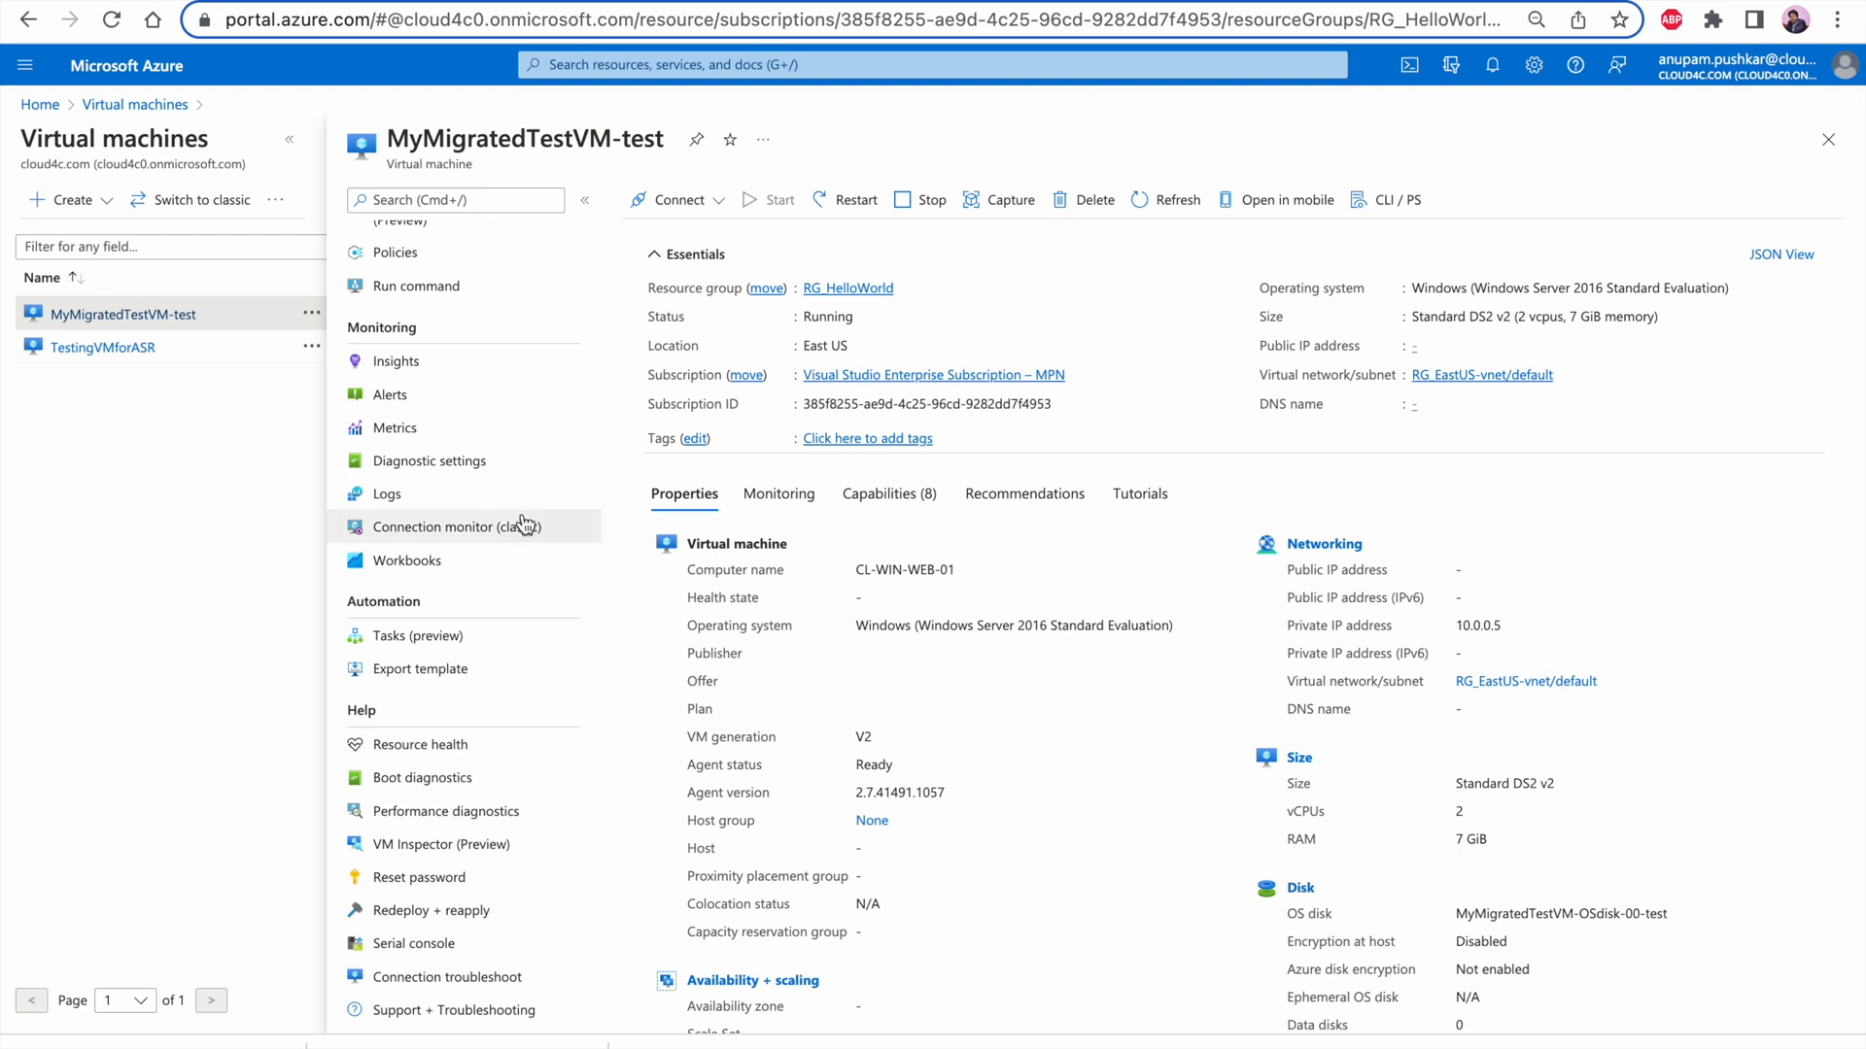
scroll(529, 535, "up", 10)
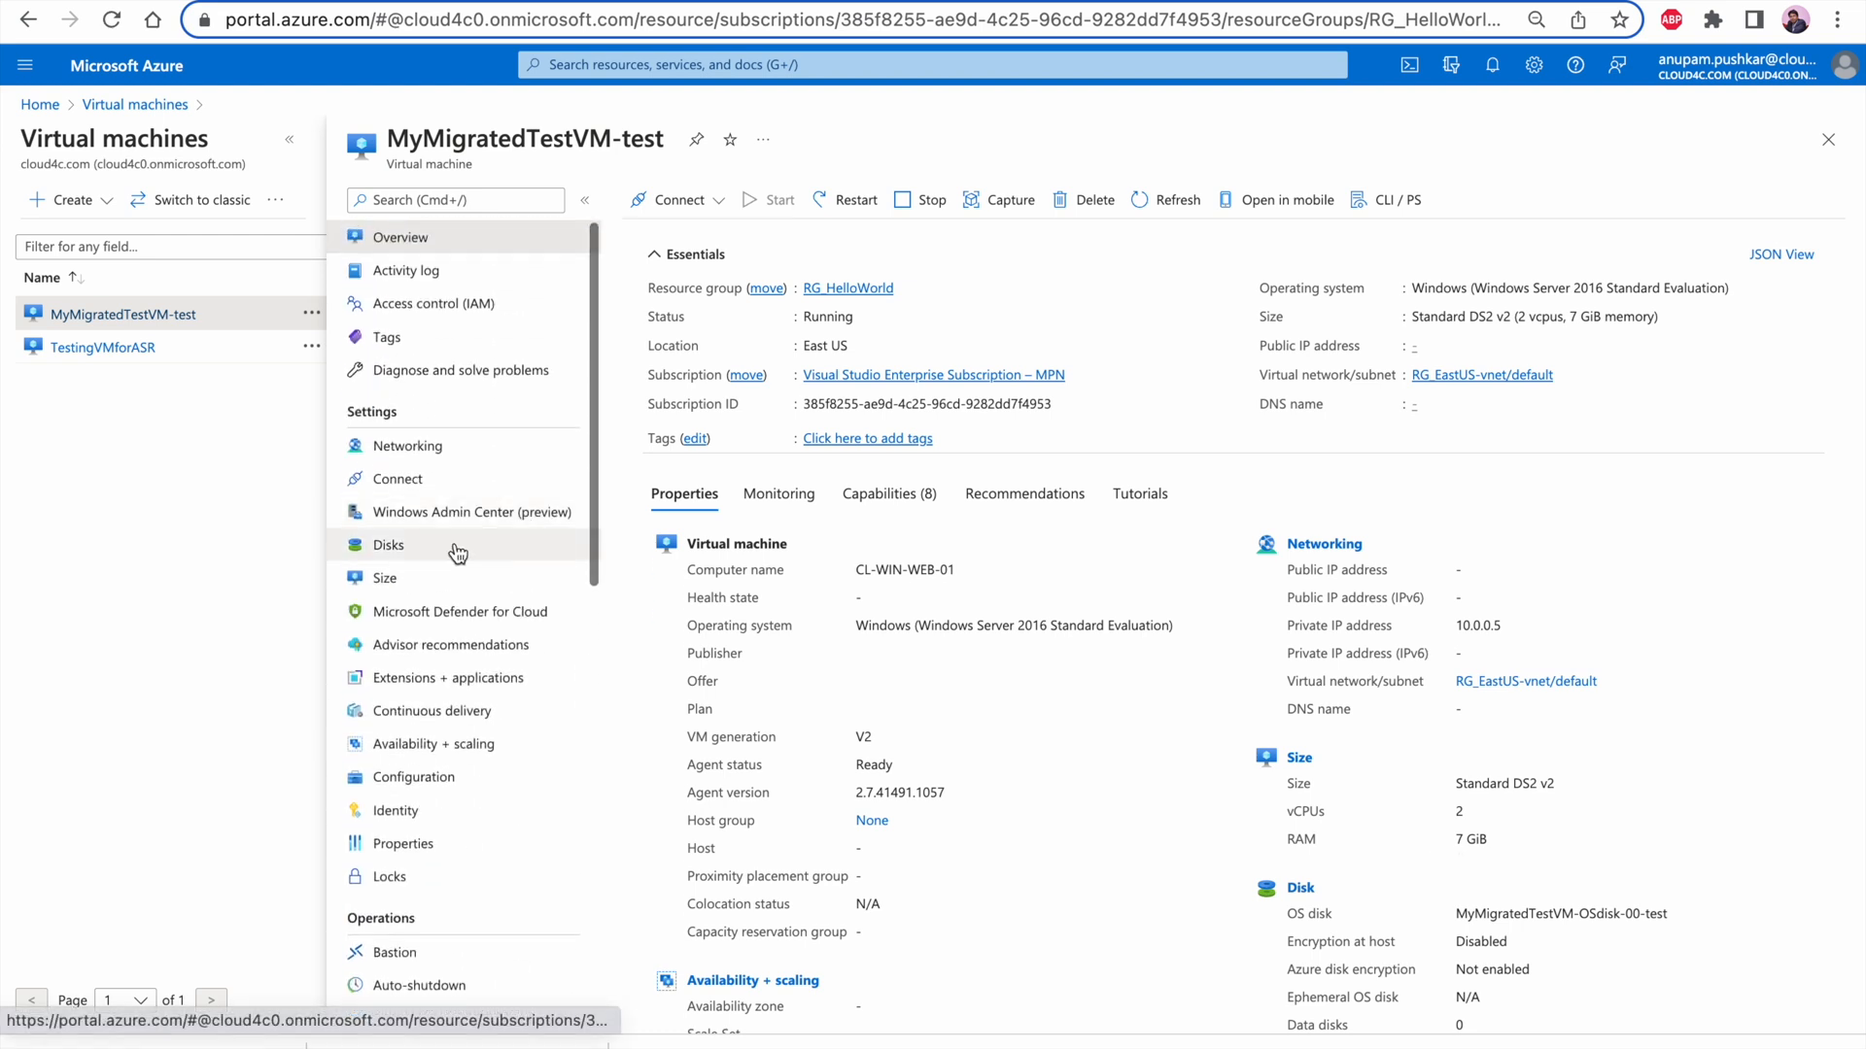
Check MyMigratedTestVM-test's networking configuration and its overview properties, including the computer name
left_click(428, 446)
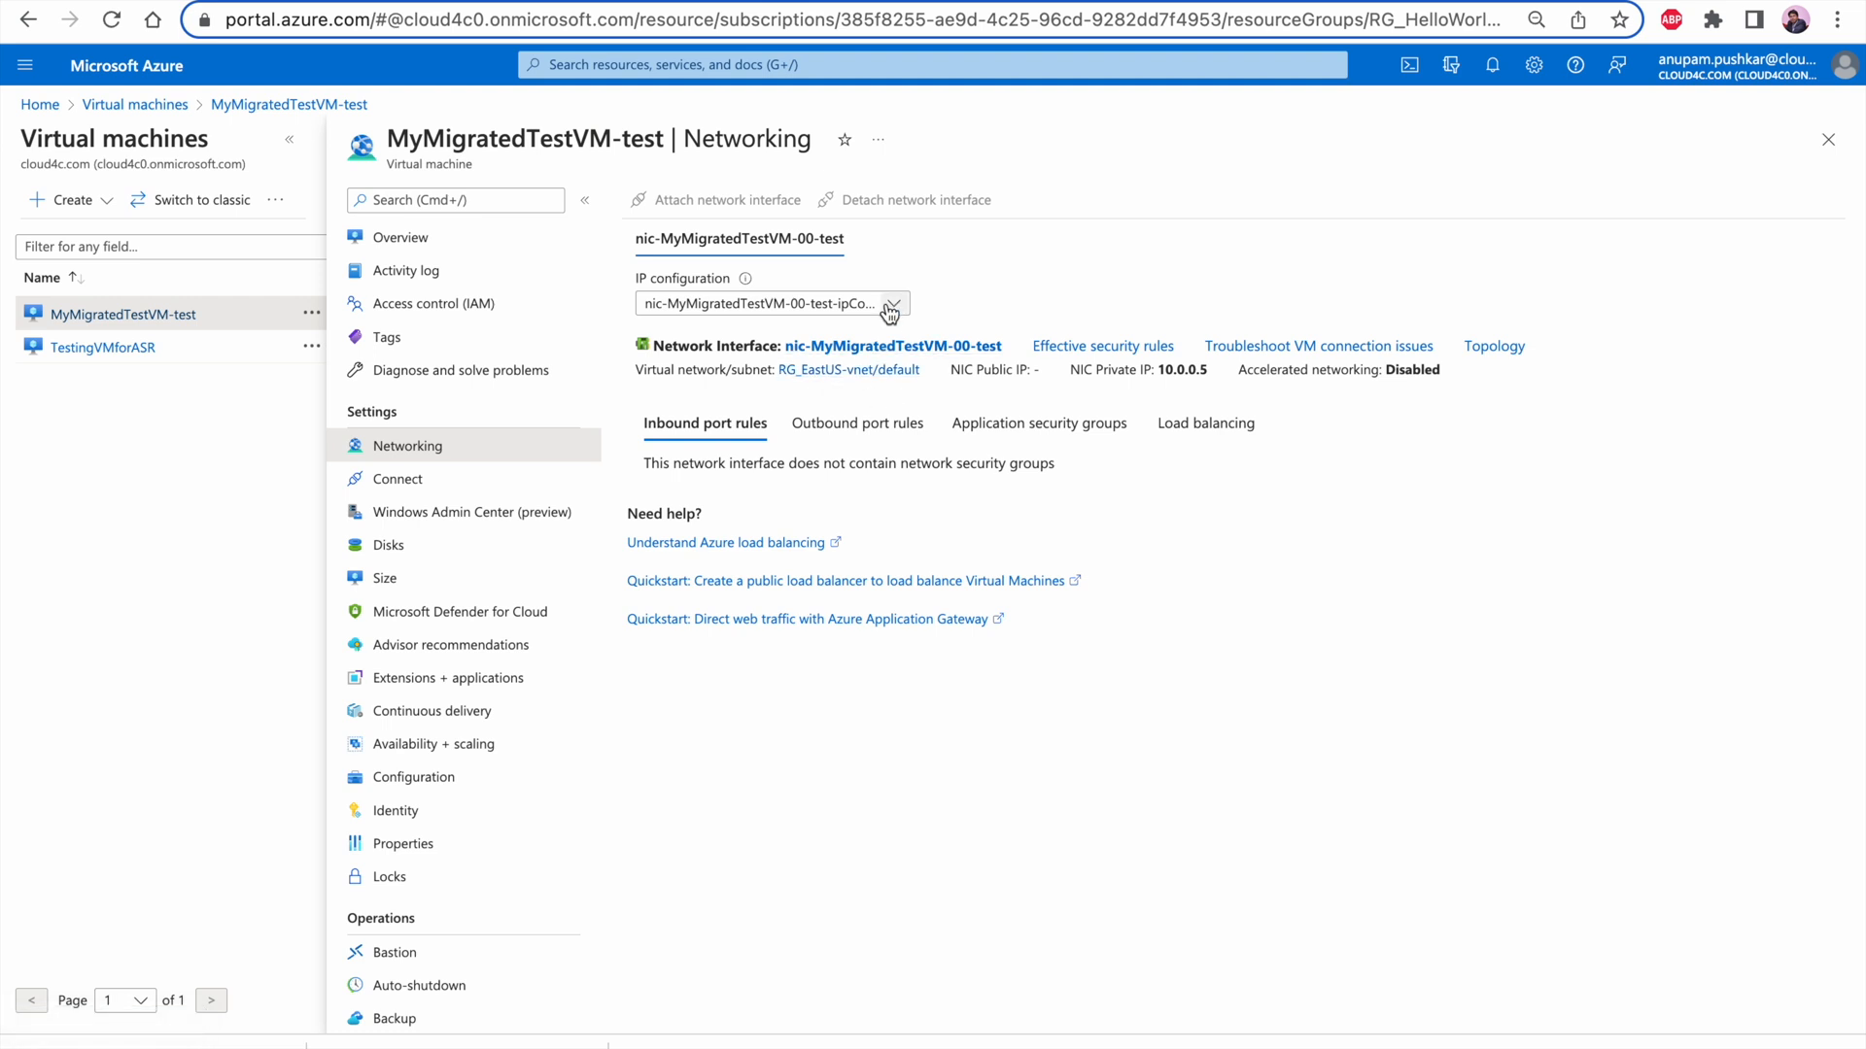
left_click(475, 245)
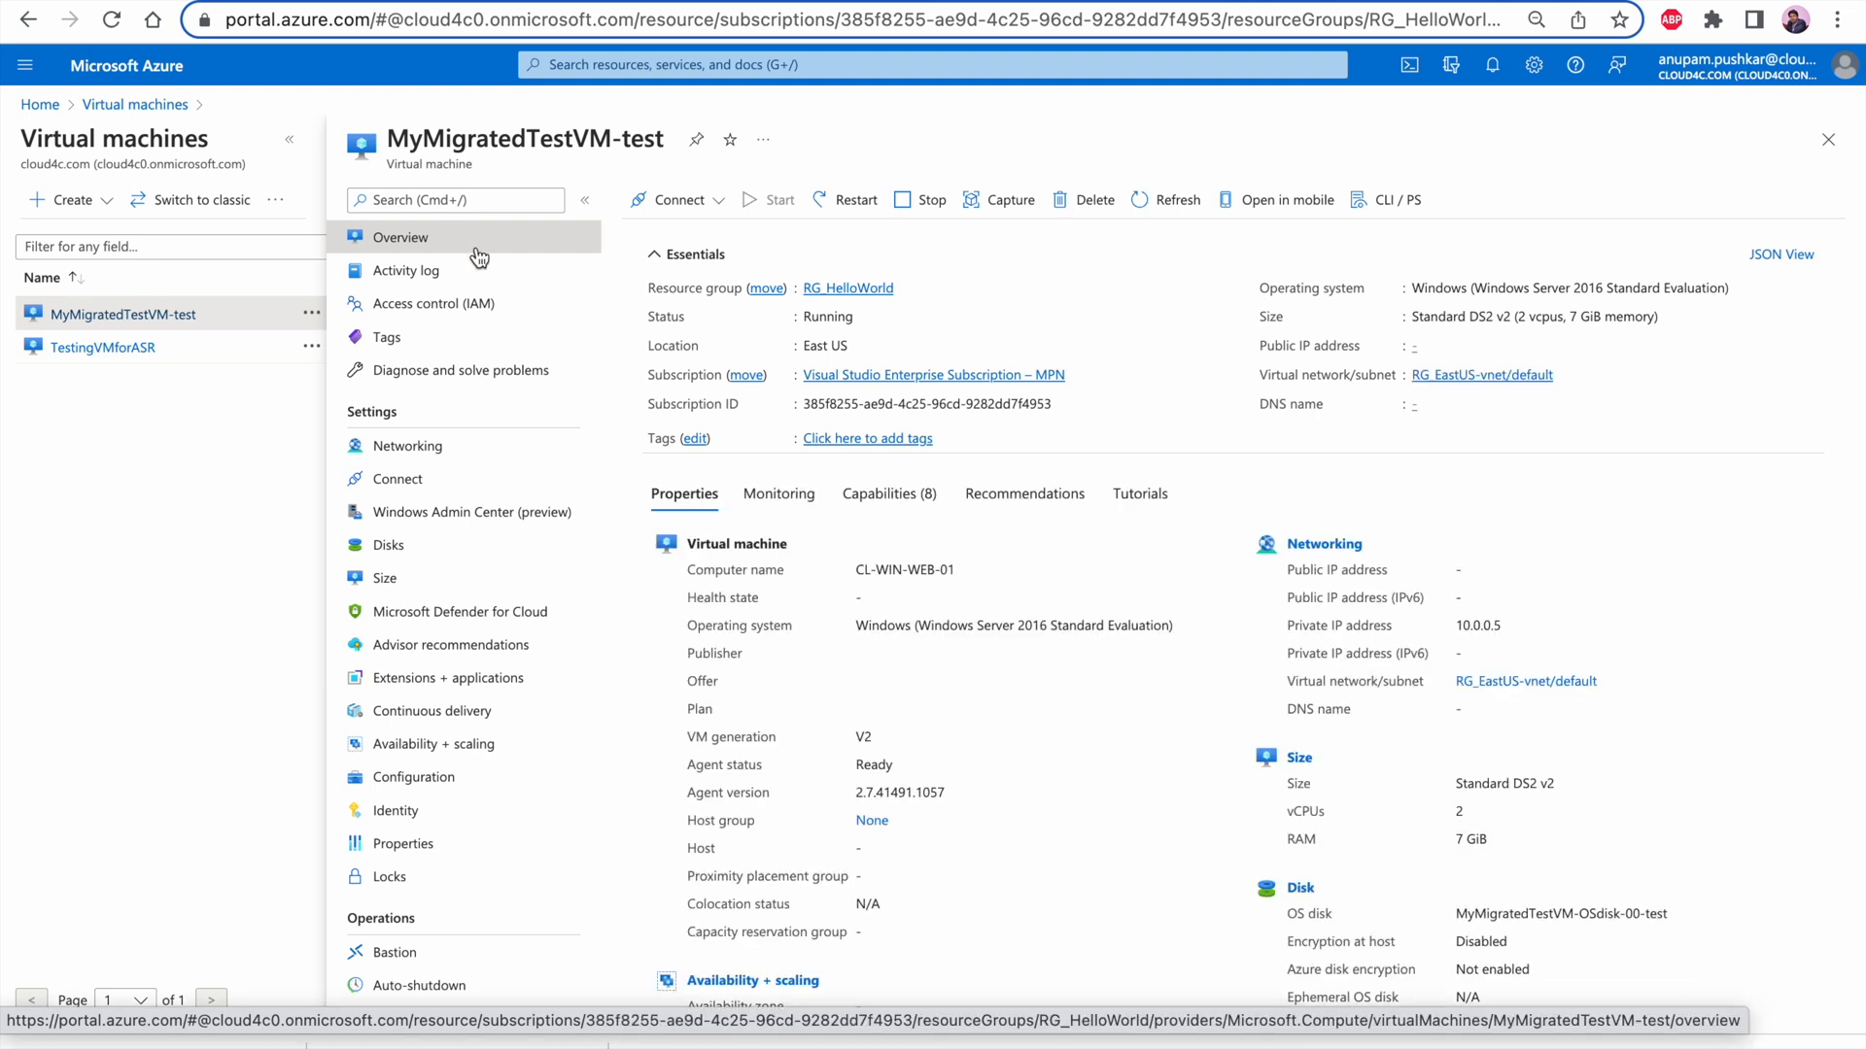
triple_click(867, 572)
left_click(867, 572)
triple_click(867, 571)
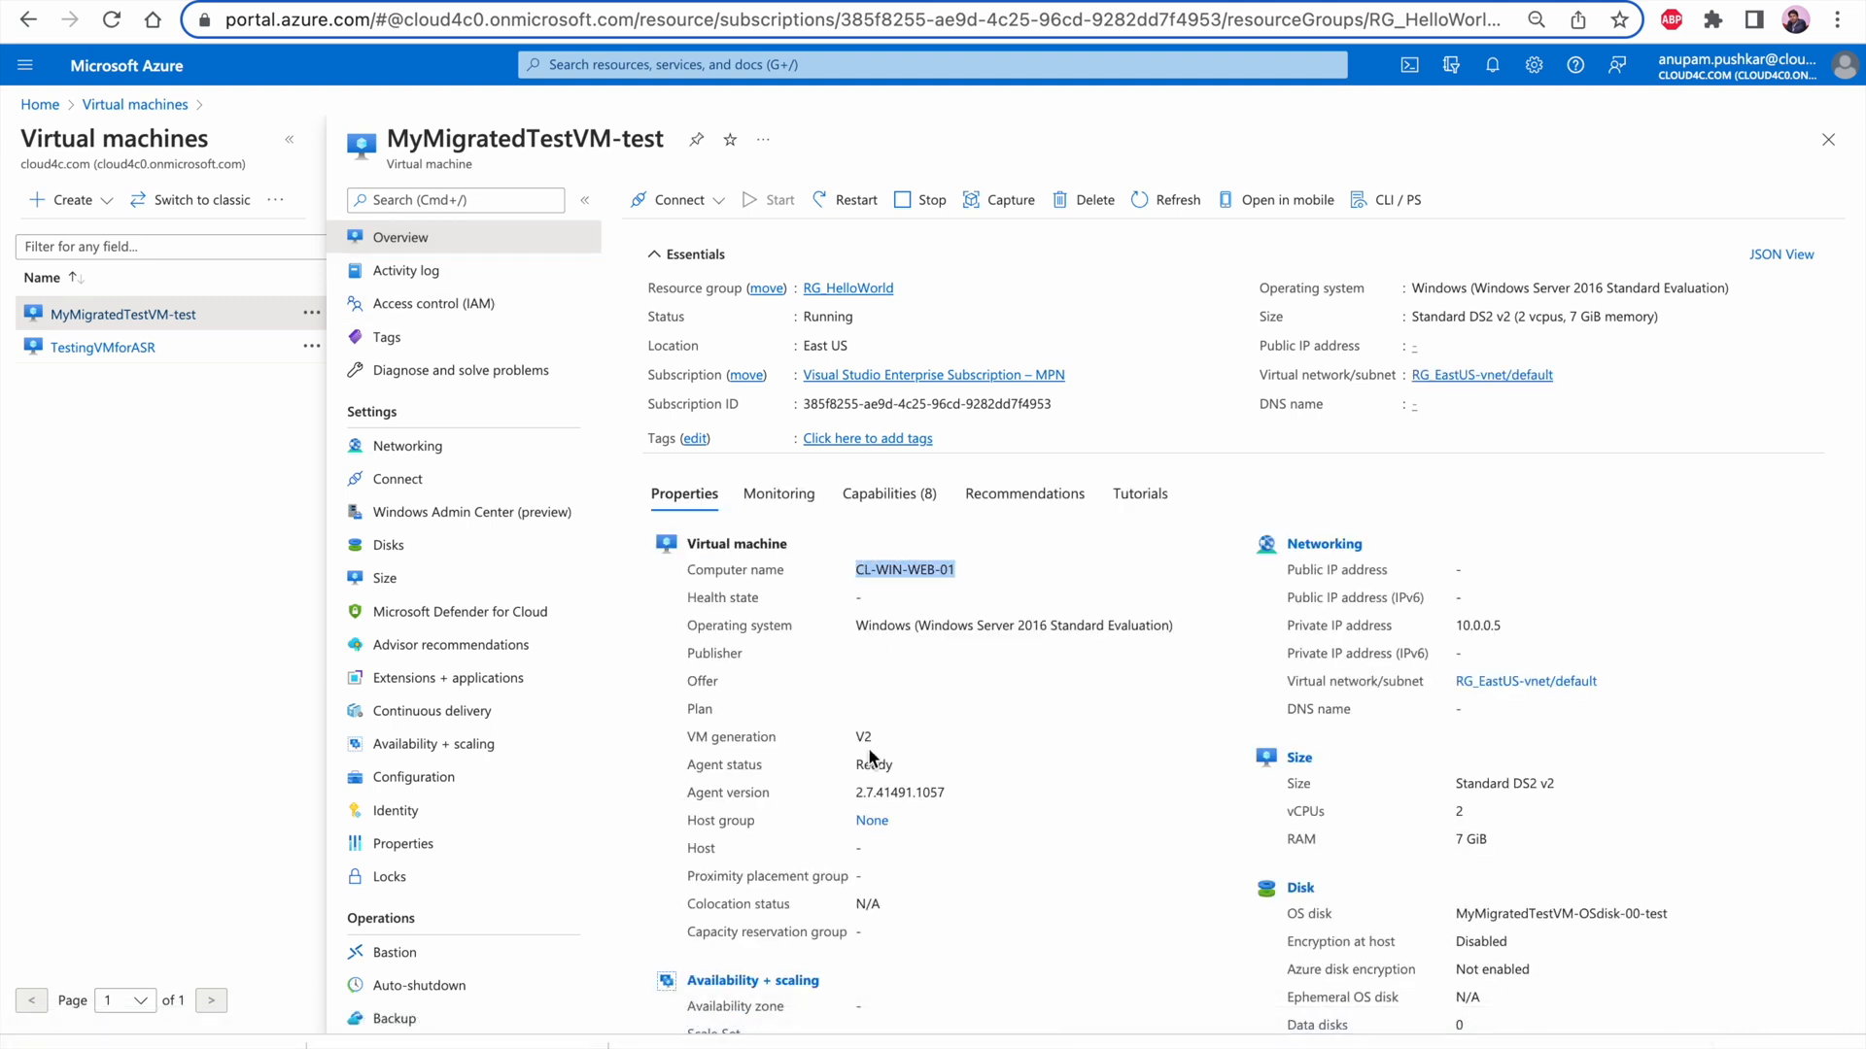
scroll(863, 845, "down", 3)
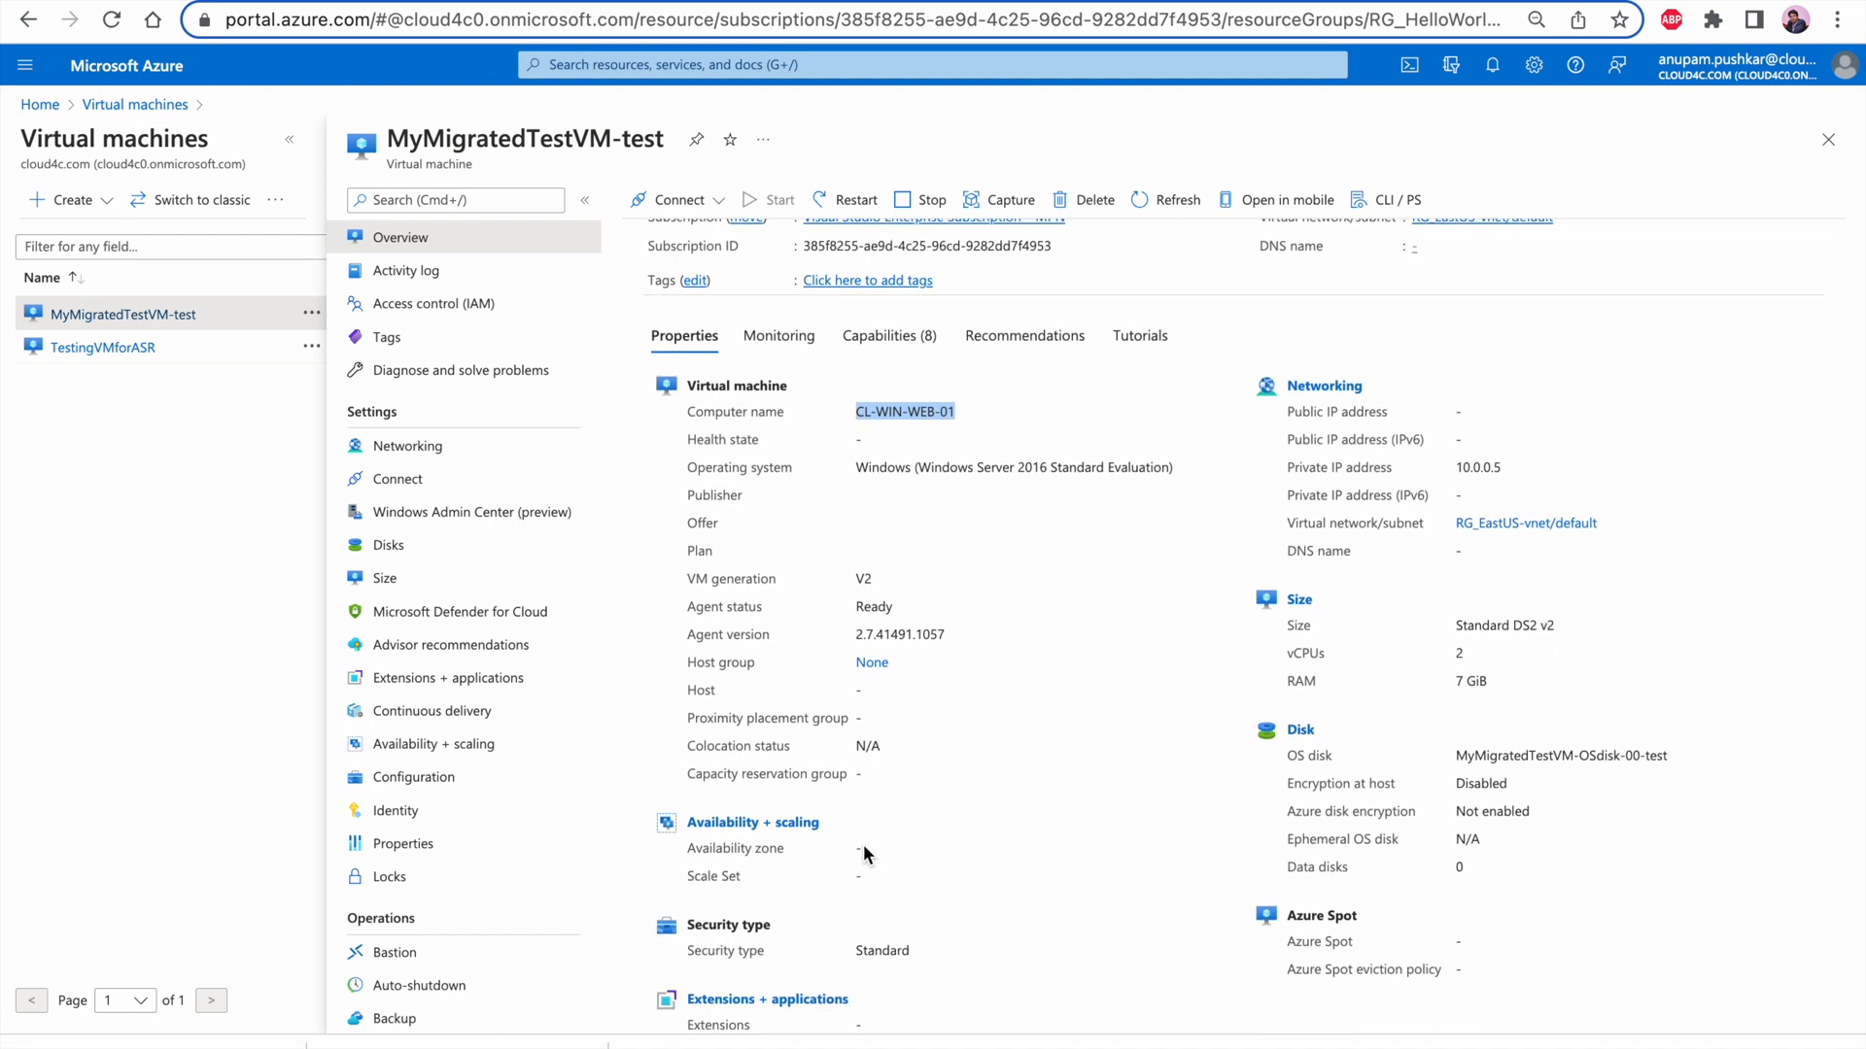
scroll(864, 849, "up", 3)
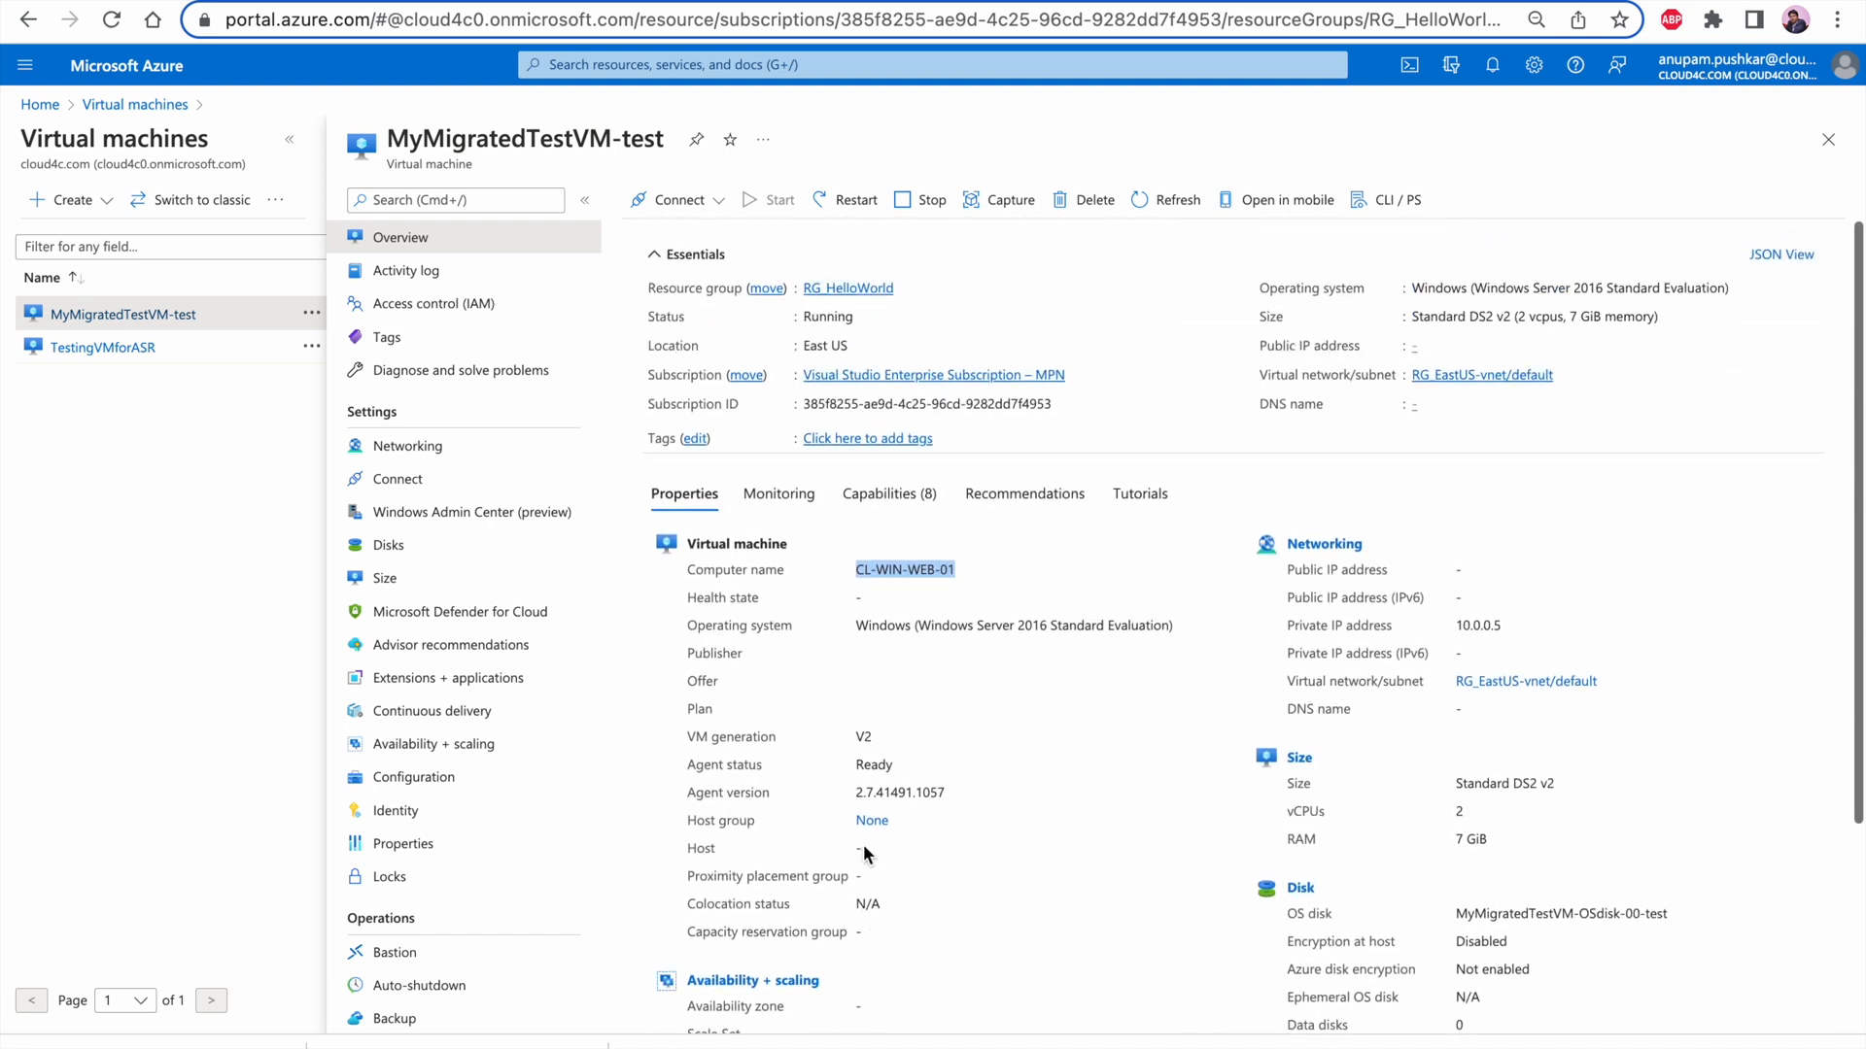
left_click(863, 843)
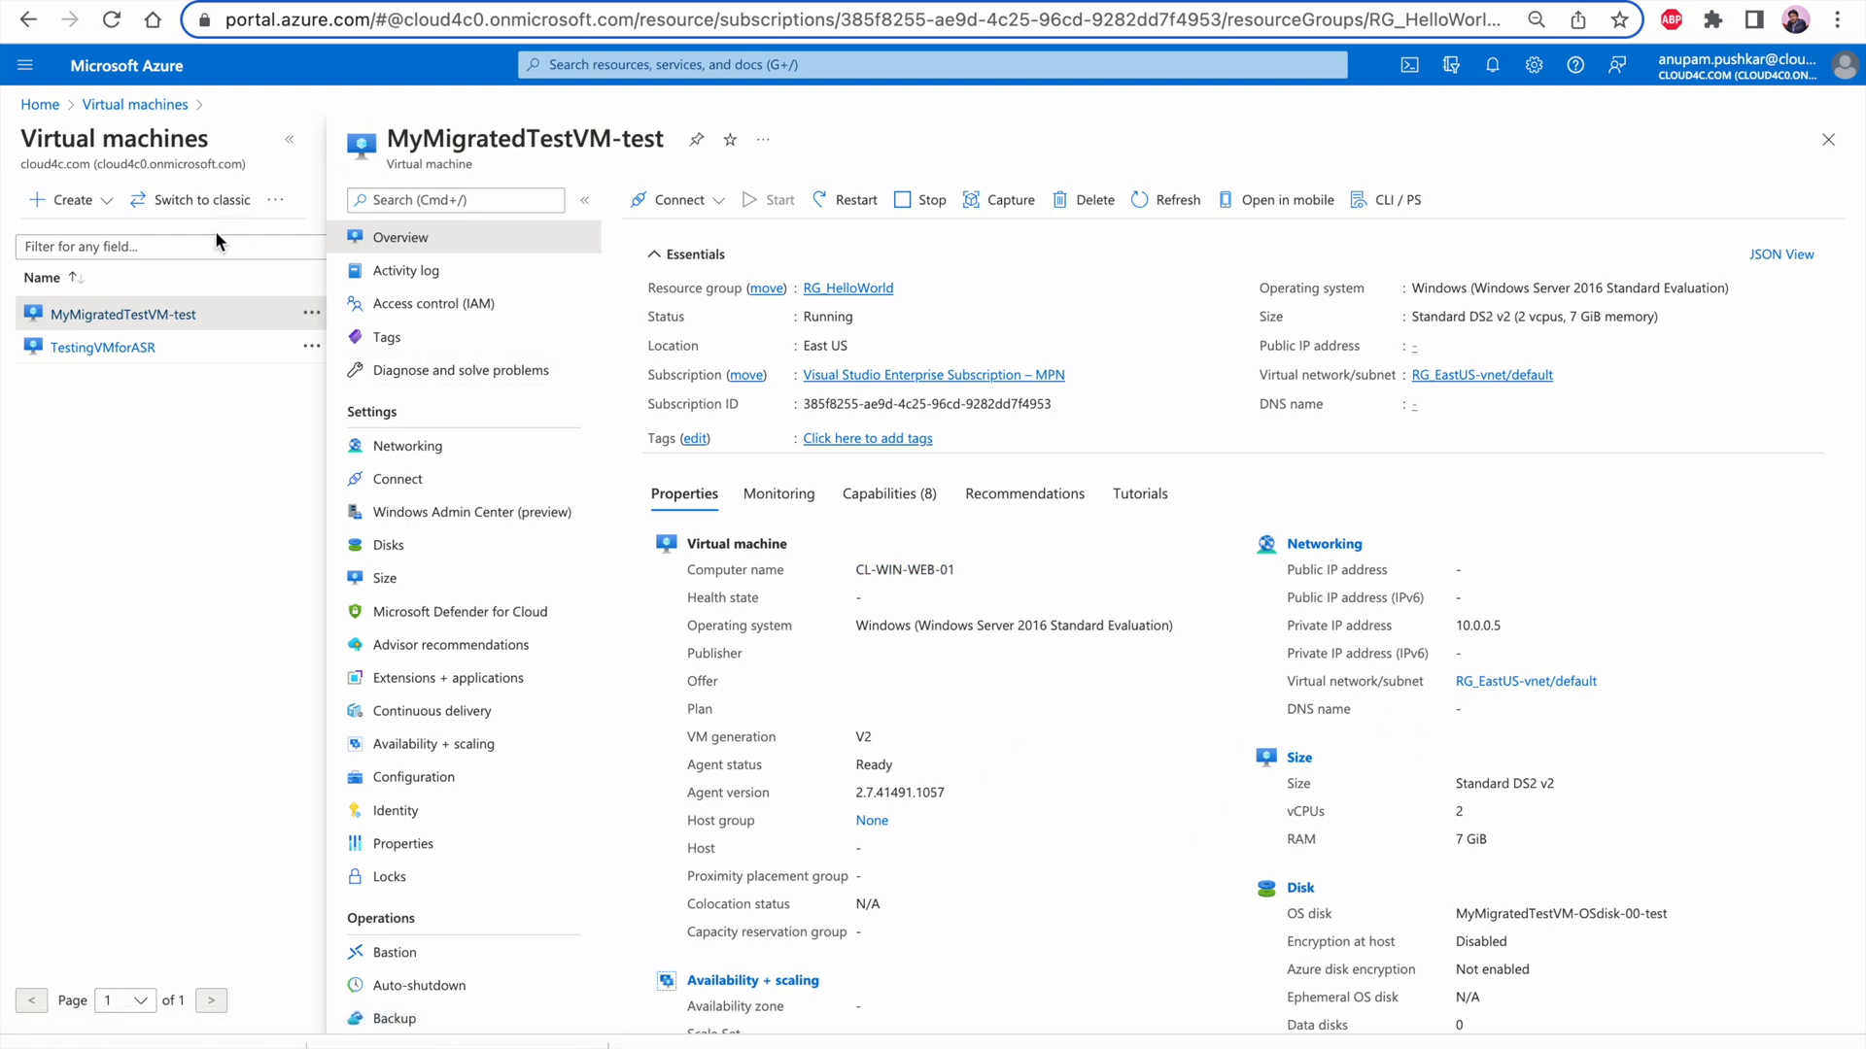
Return to the virtual machines list and refresh it to check for the second migrated test machine
left_click(147, 104)
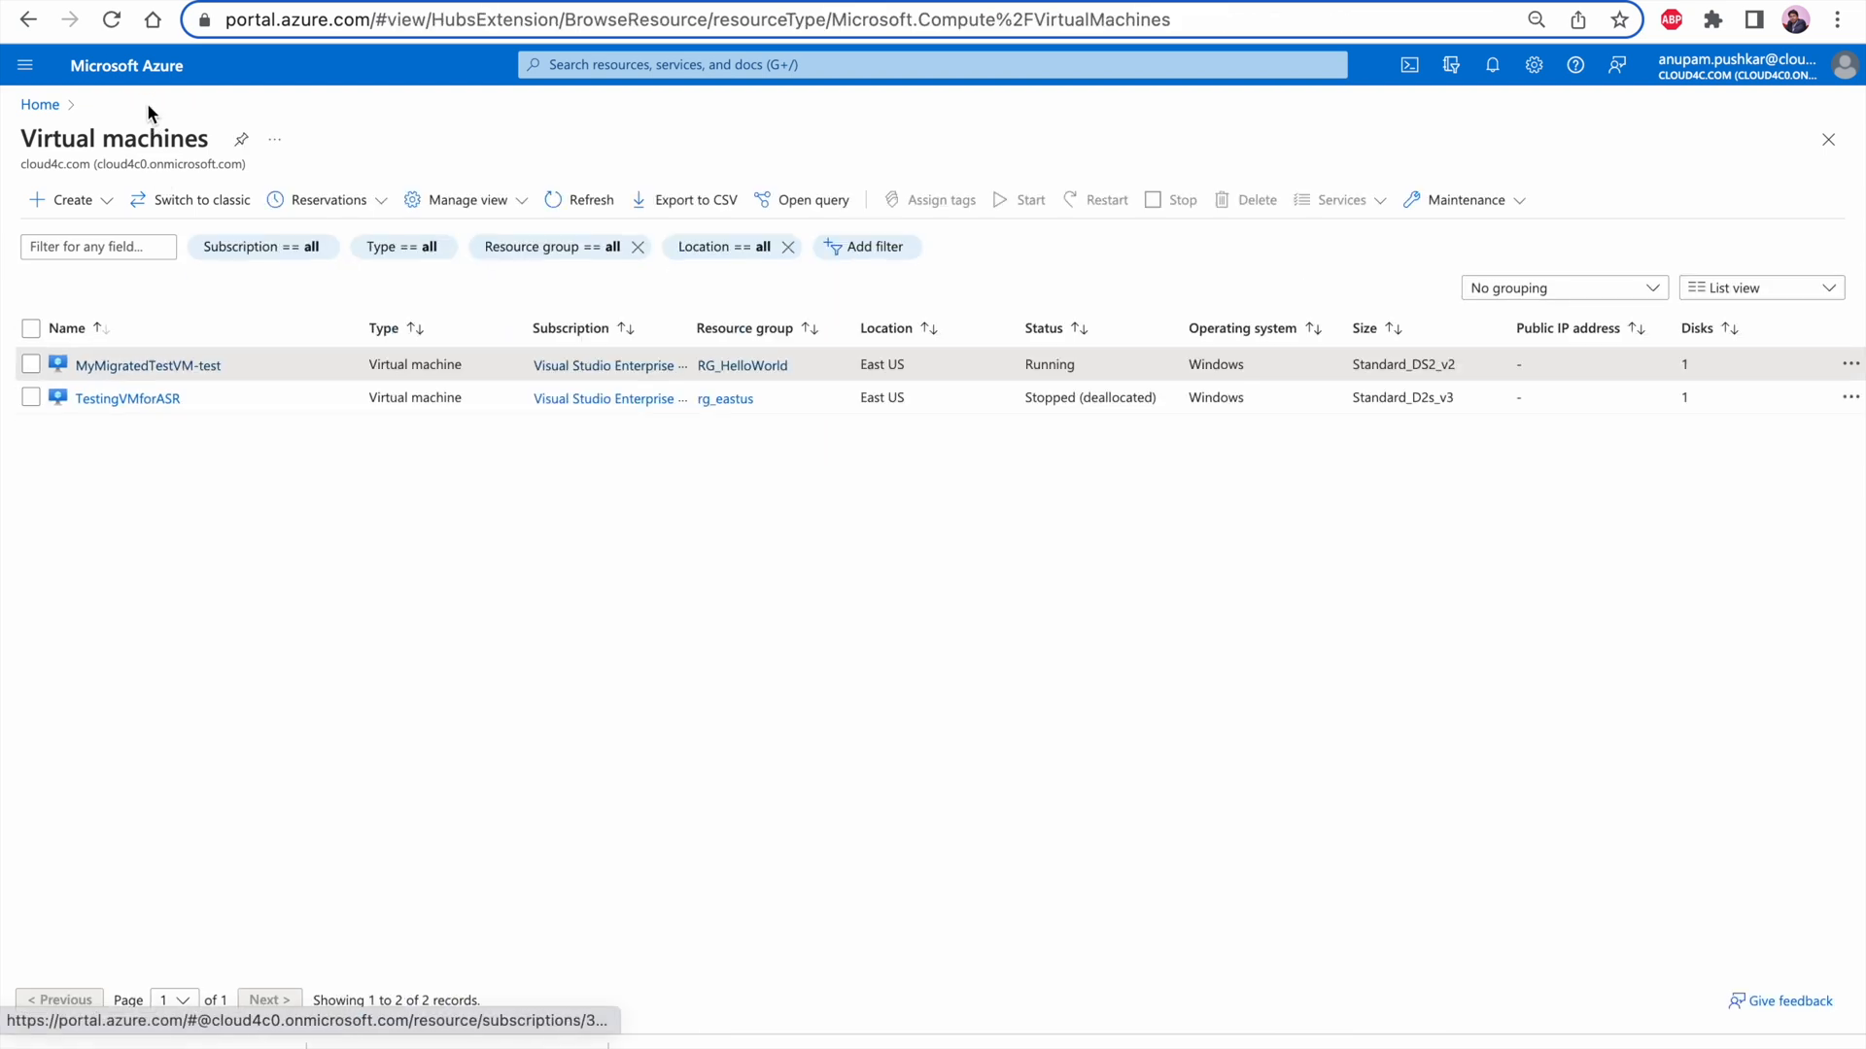
left_click(591, 201)
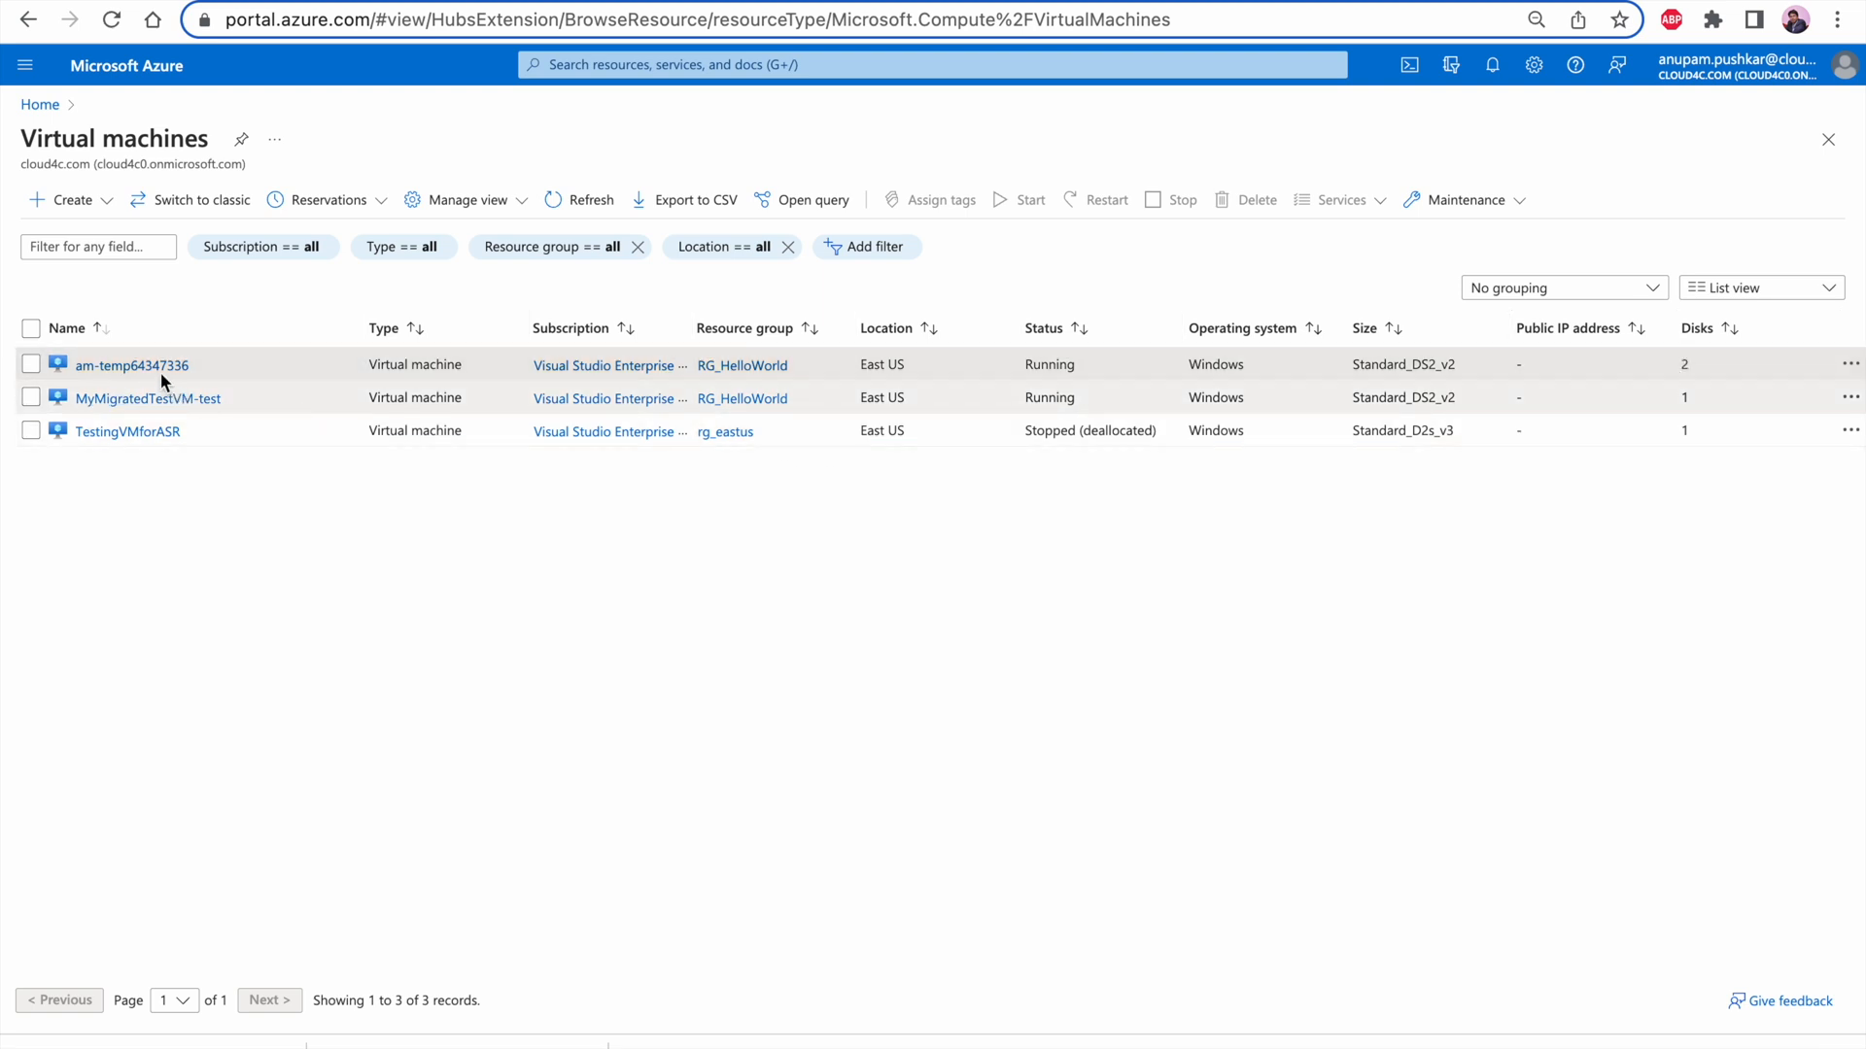
left_click(559, 195)
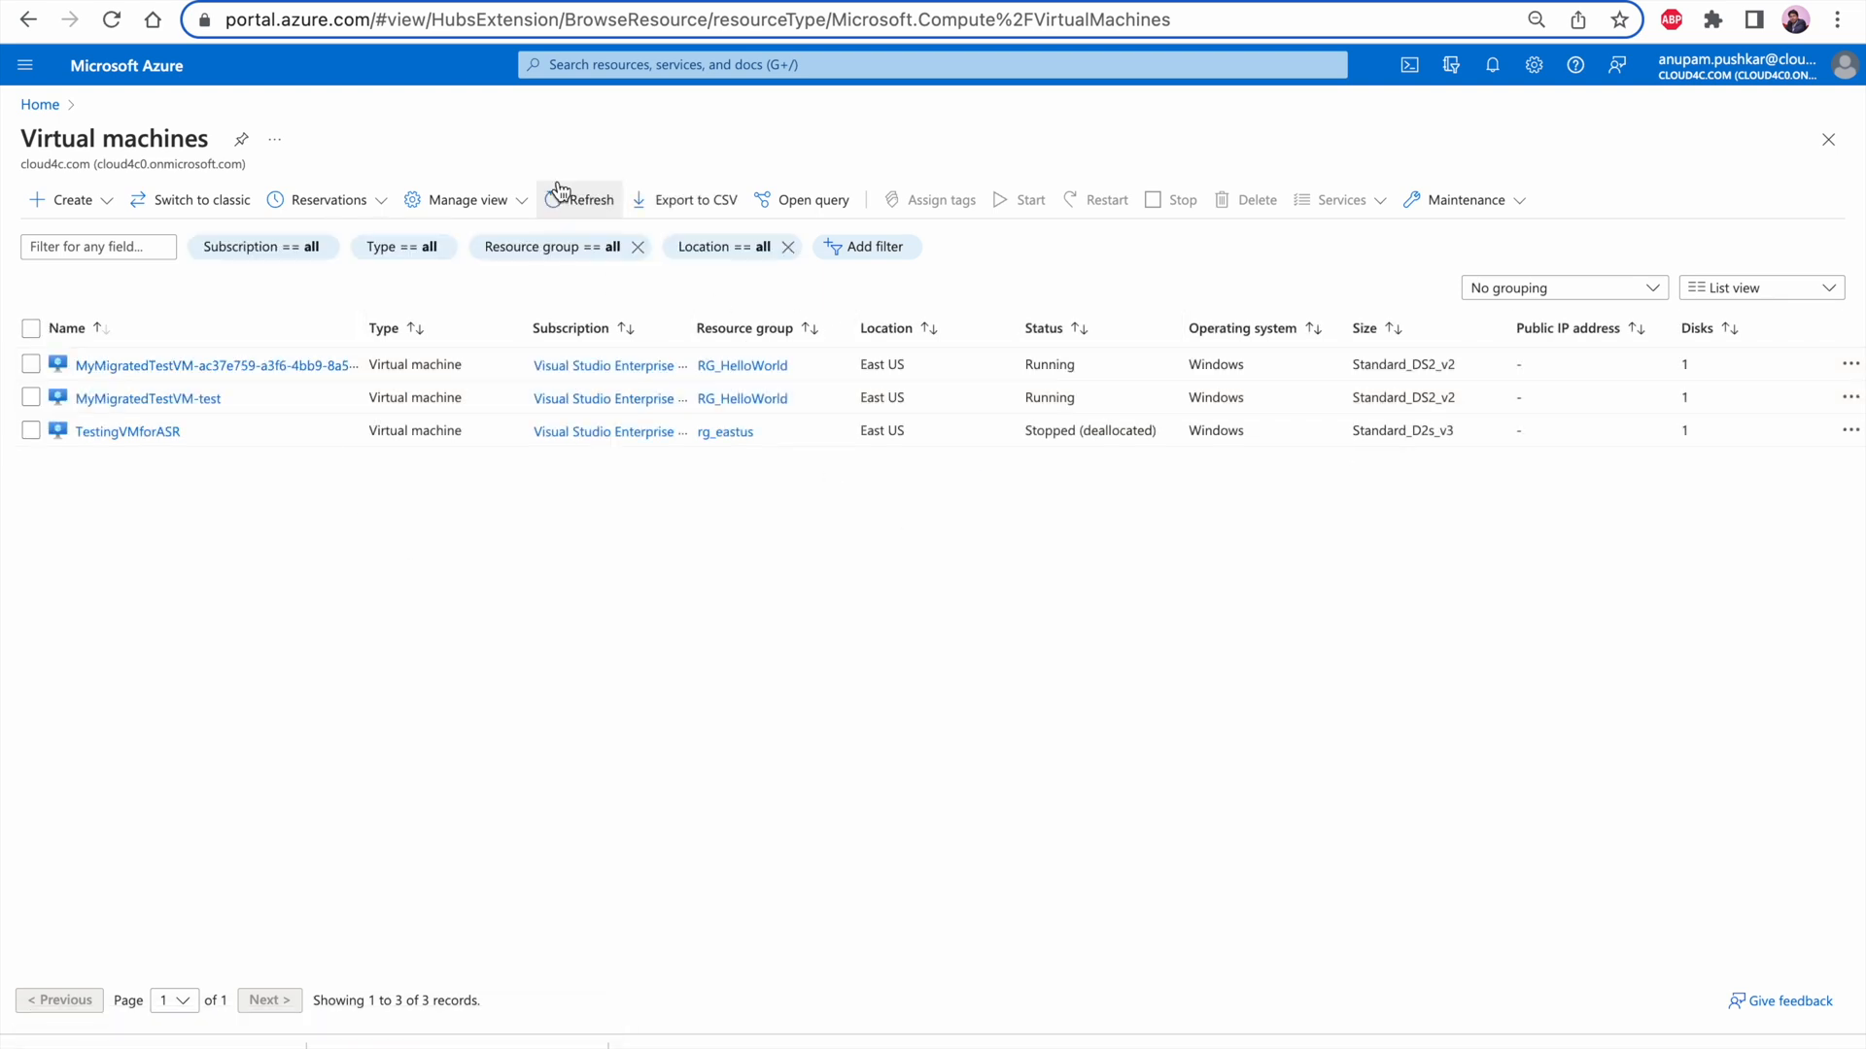
left_click(559, 191)
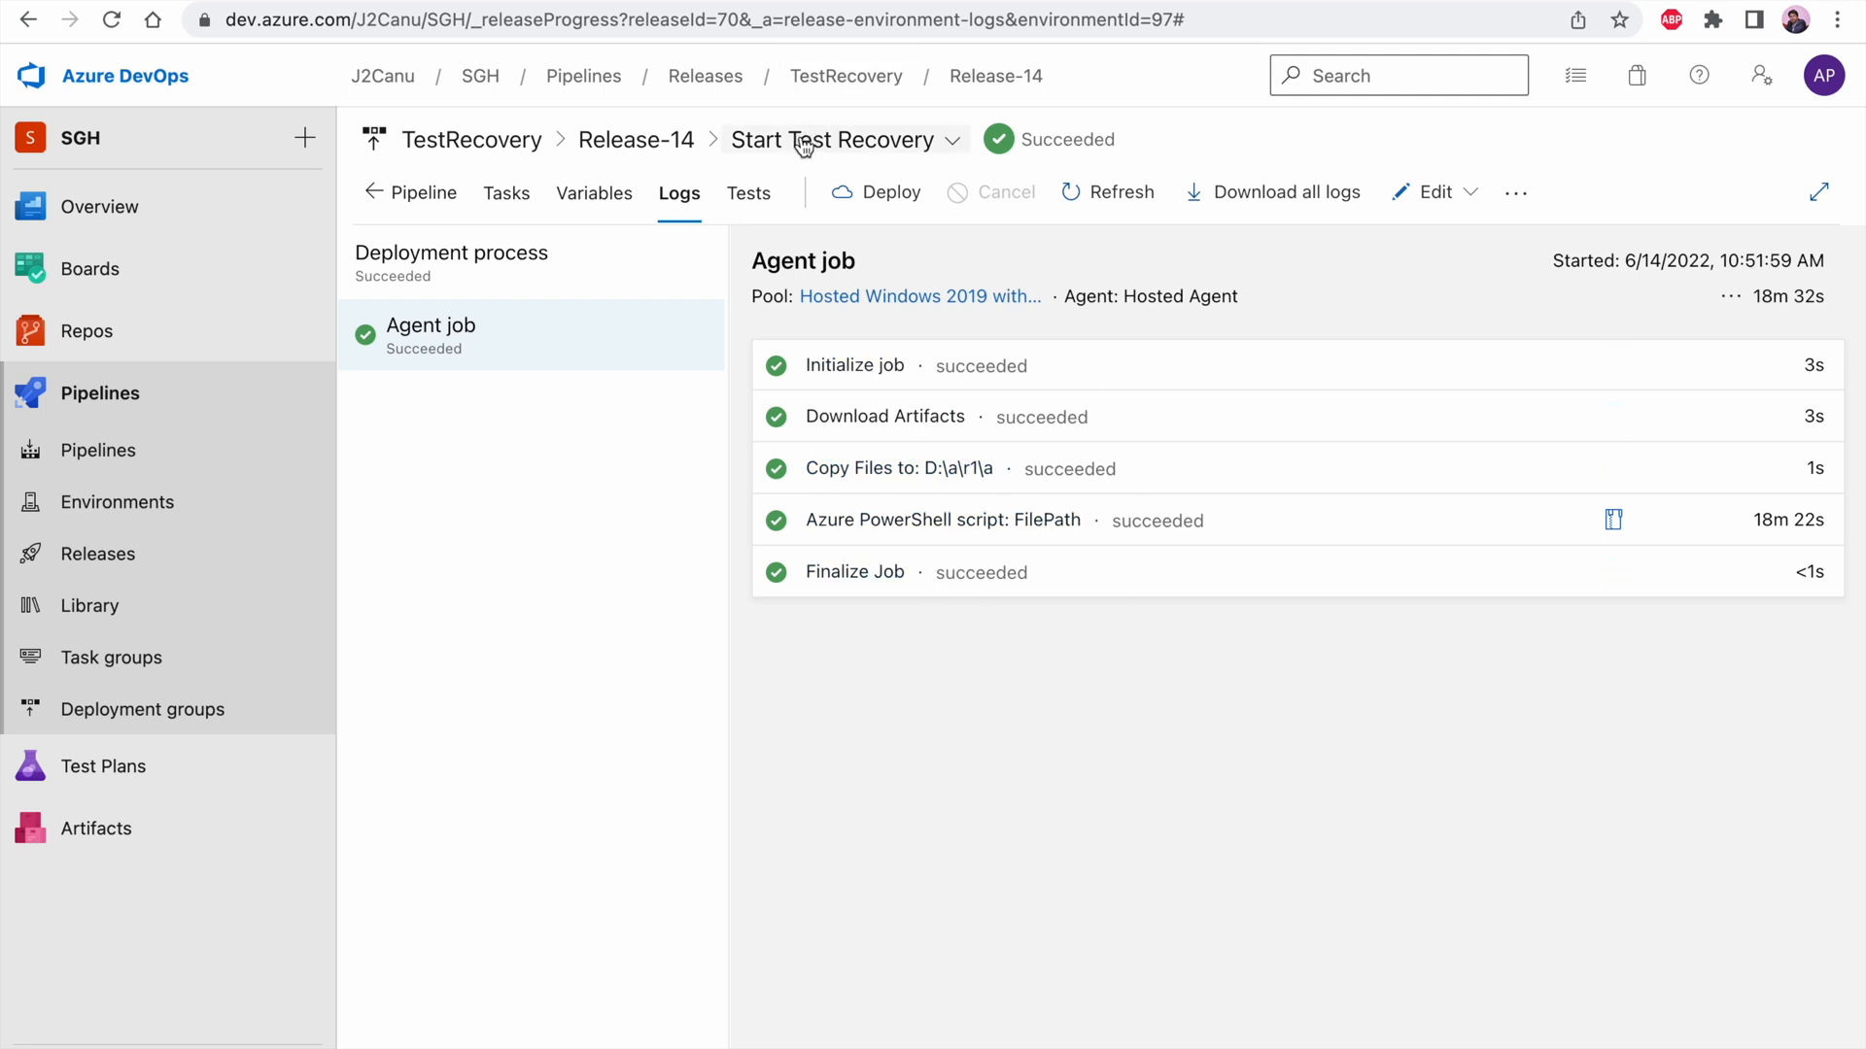
Switch to Azure DevOps and show the full Release-14 pipeline with its stages, closing the Start Test Recovery summary
left_click(644, 144)
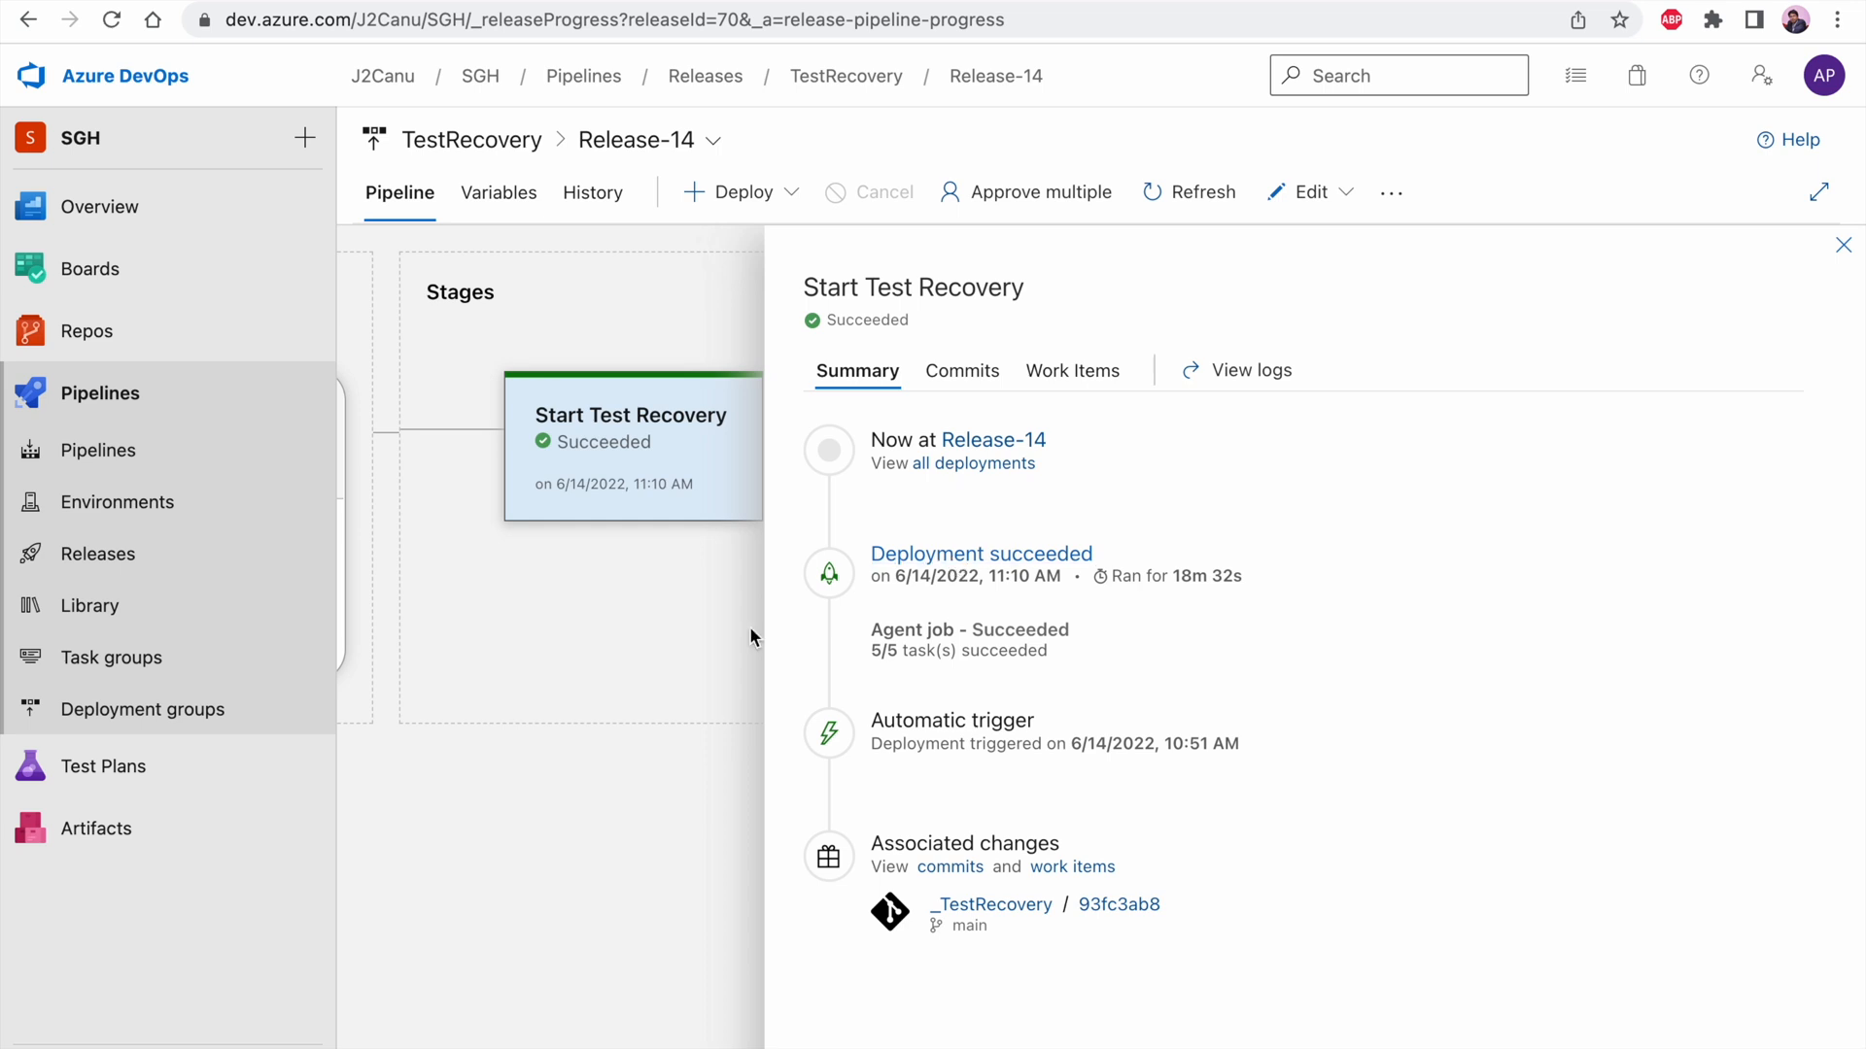
left_click(1844, 245)
mouse_move(957, 423)
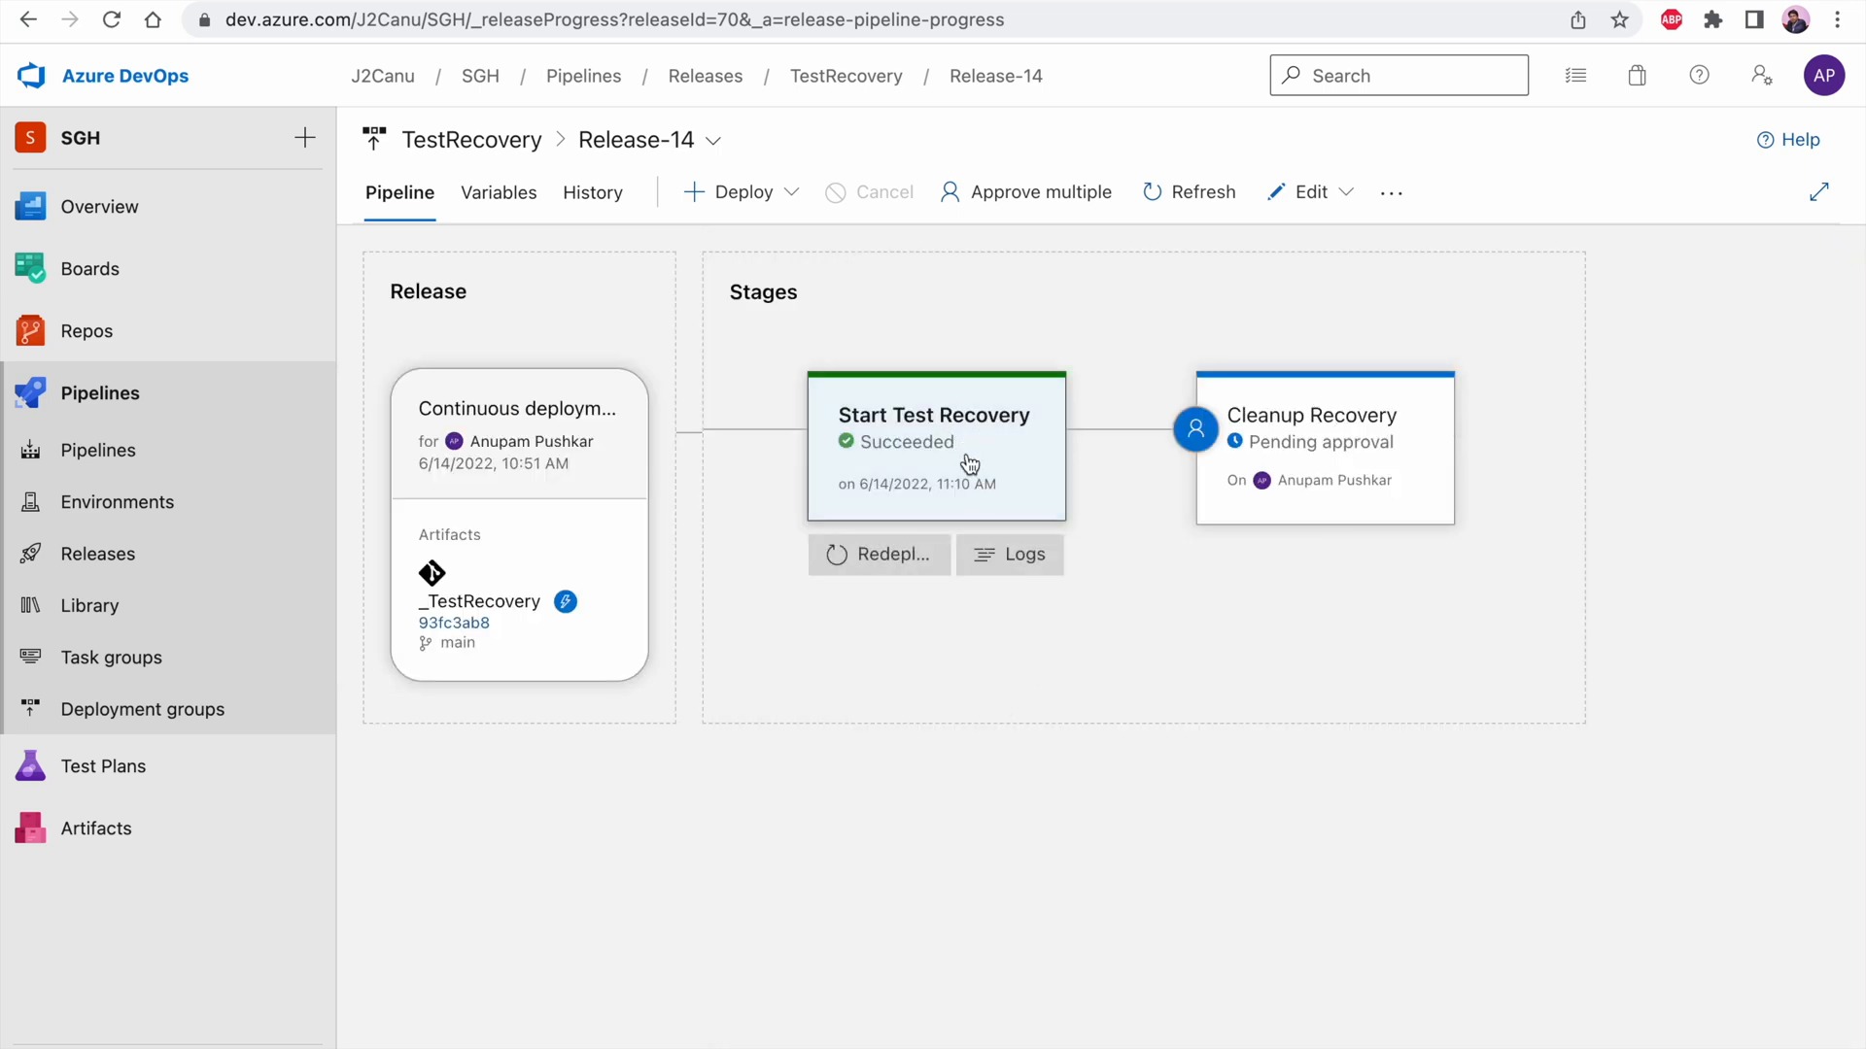
Open the second migrated test VM, MyMigratedTestVM-ac37e759, from the Azure virtual machines list and review its overview properties
key("ctrl+Left")
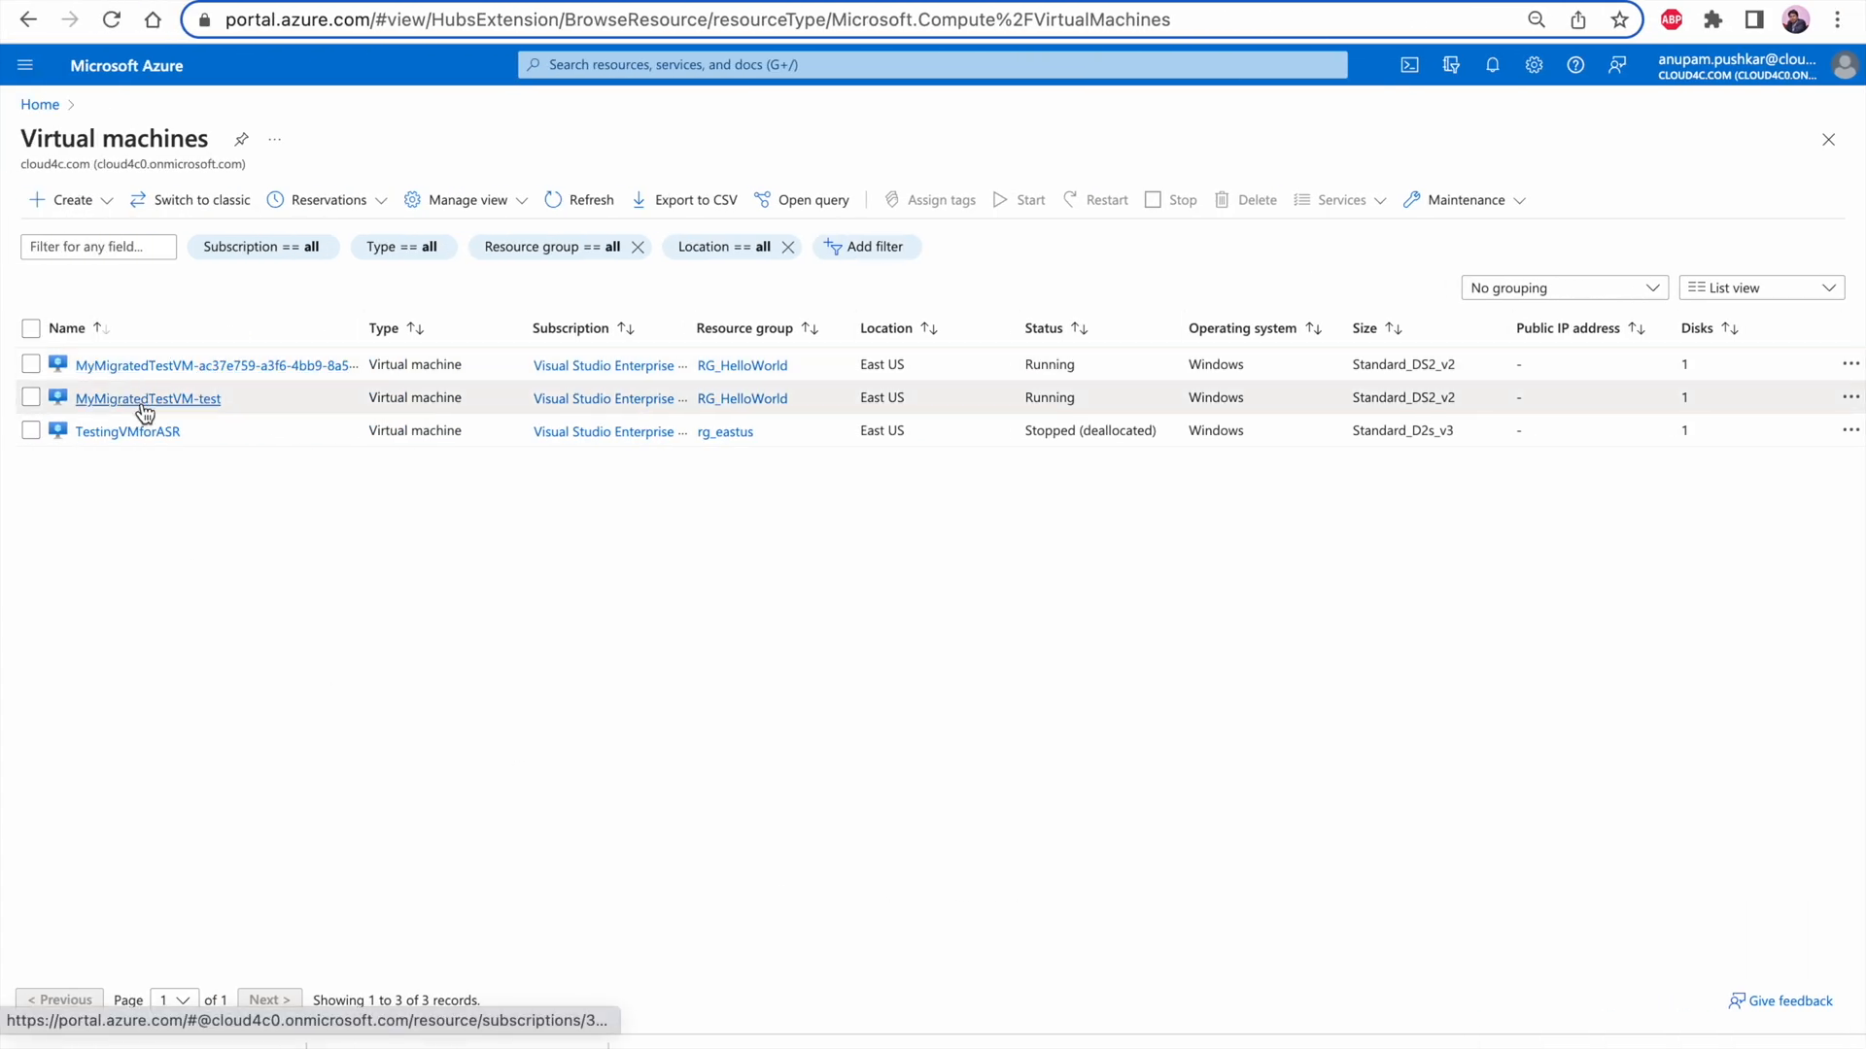
left_click(179, 369)
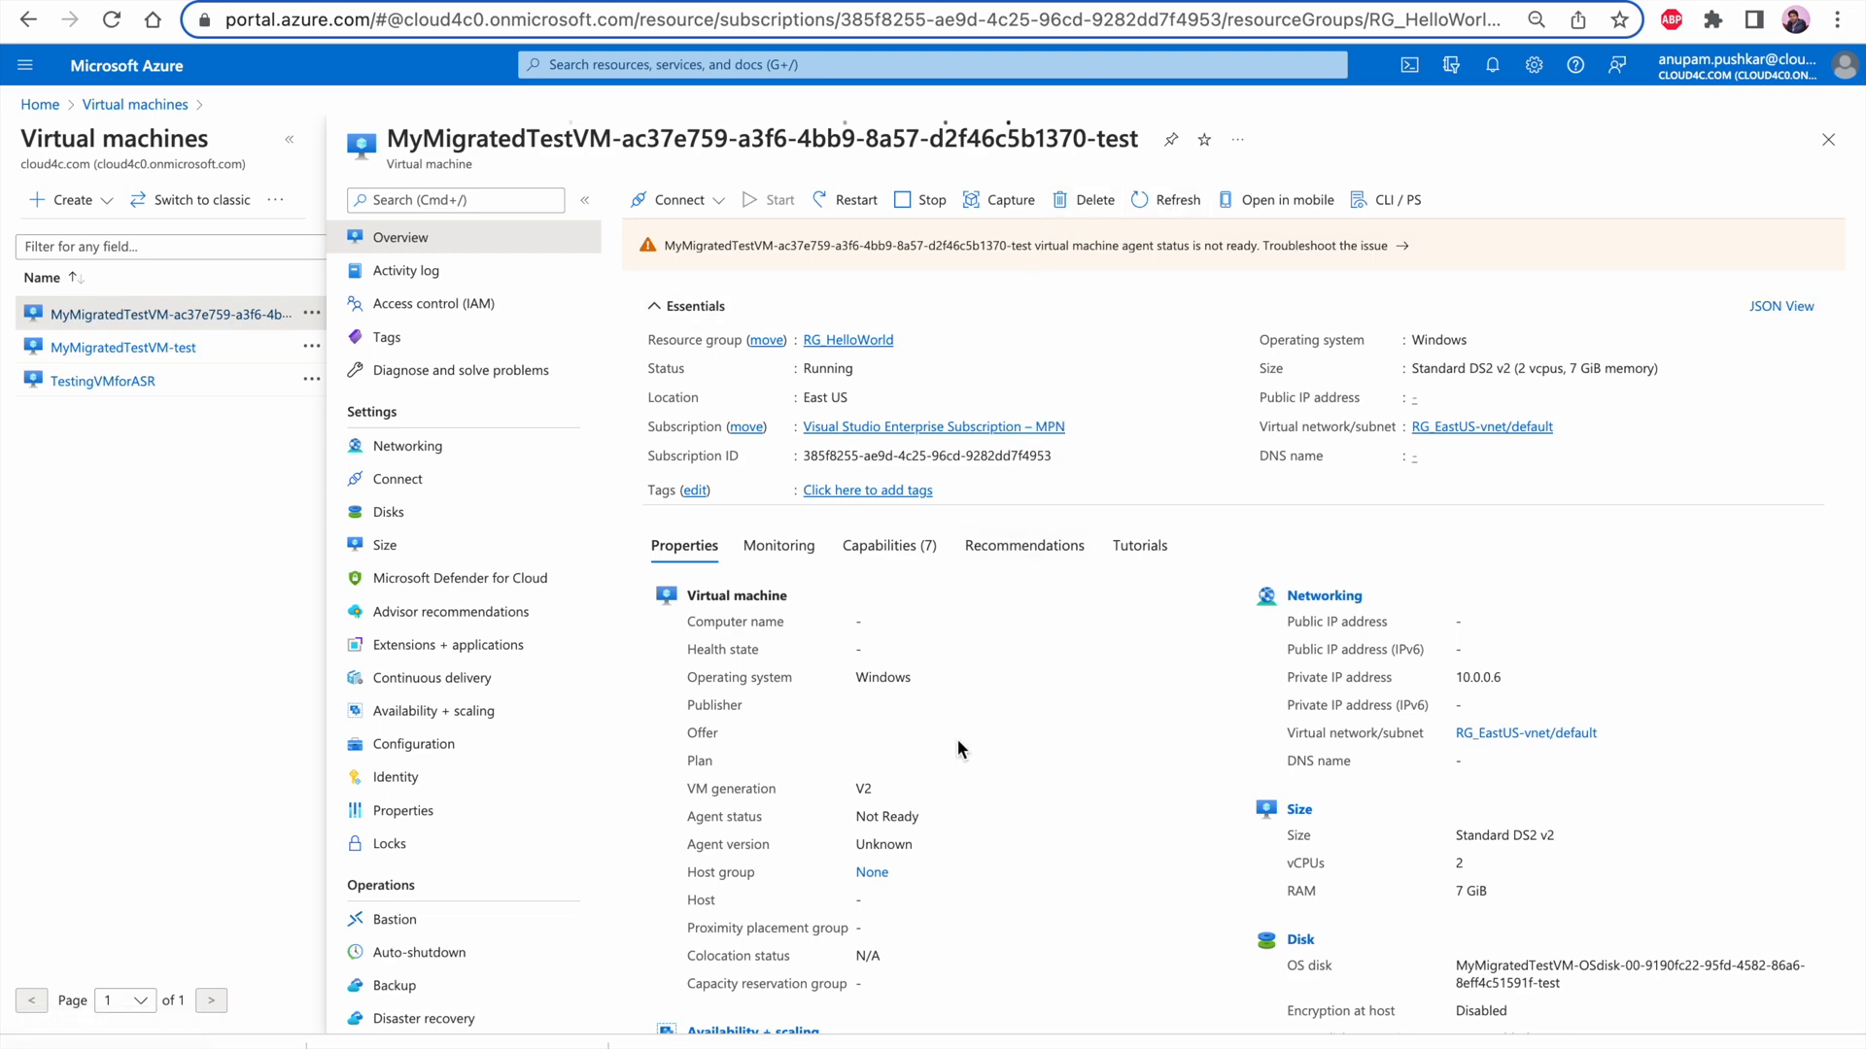
scroll(958, 739, "down", 4)
scroll(958, 738, "up", 4)
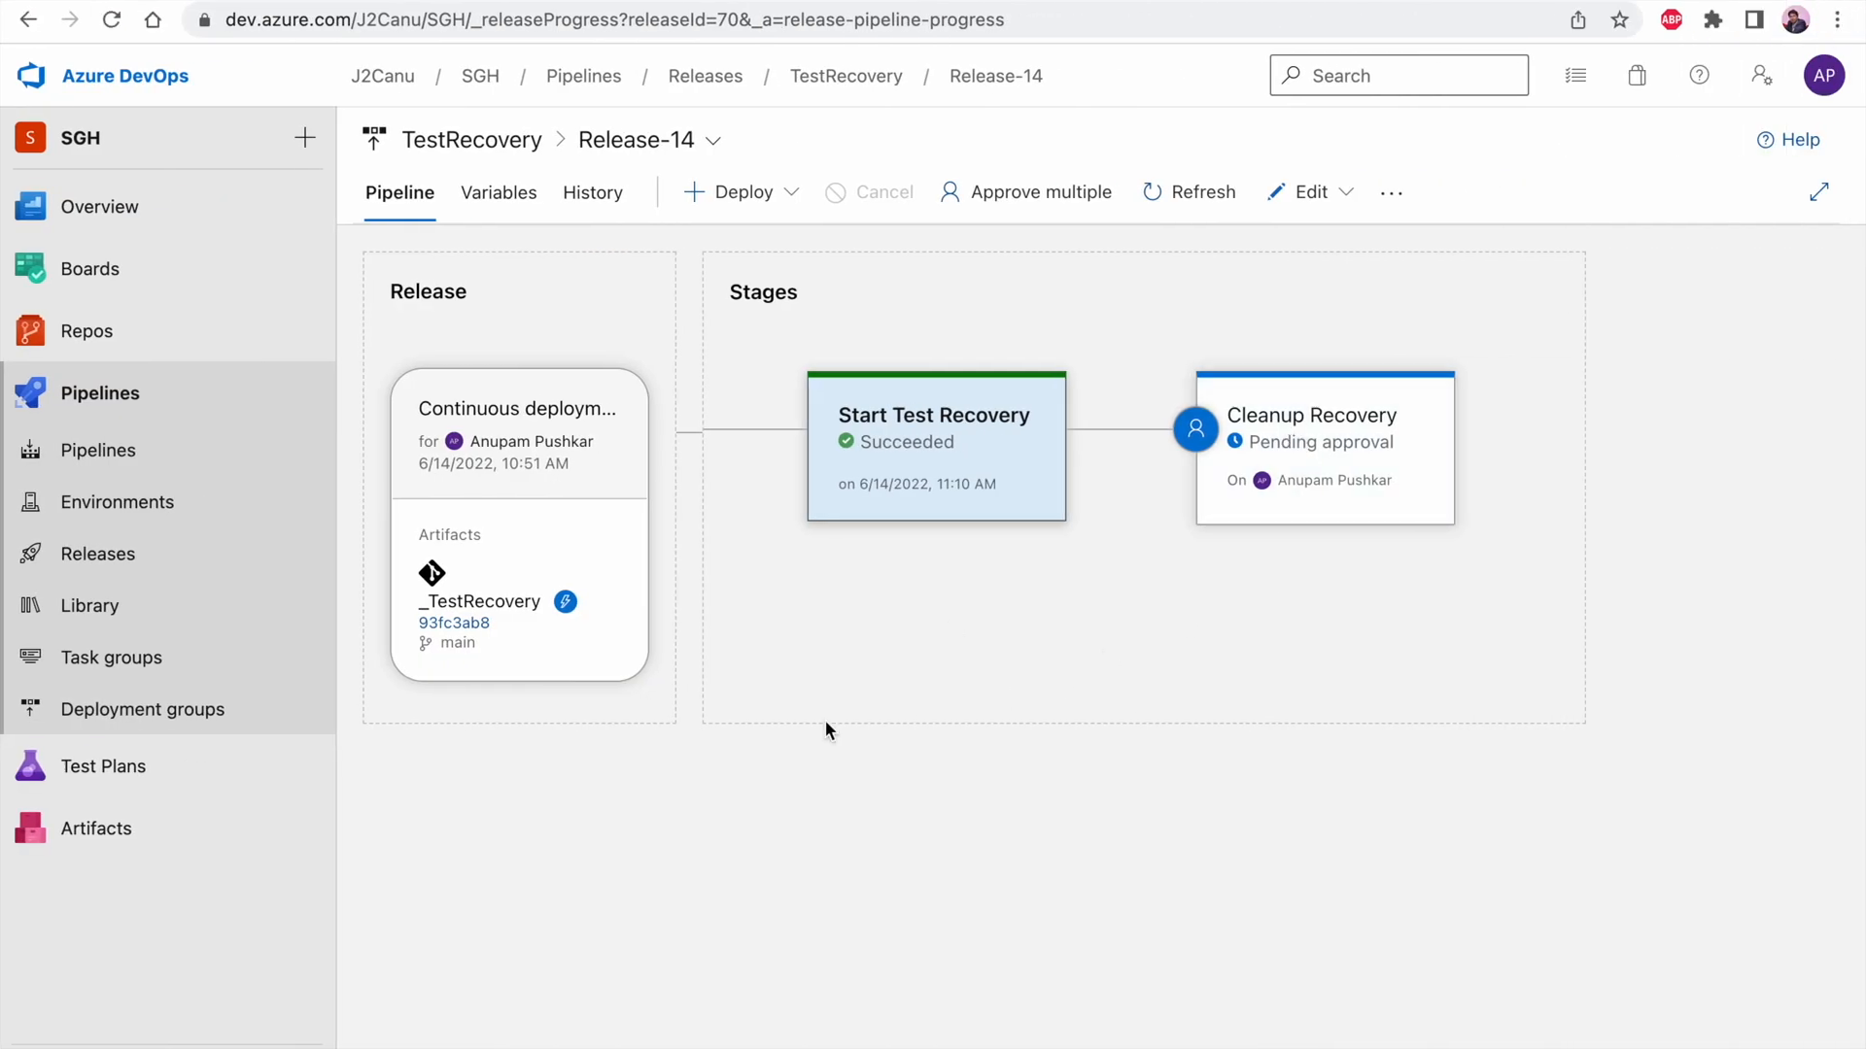
Approve Release-14's Cleanup Recovery stage in Azure DevOps with the comment "Looks good time to do final revery"
left_click(1317, 470)
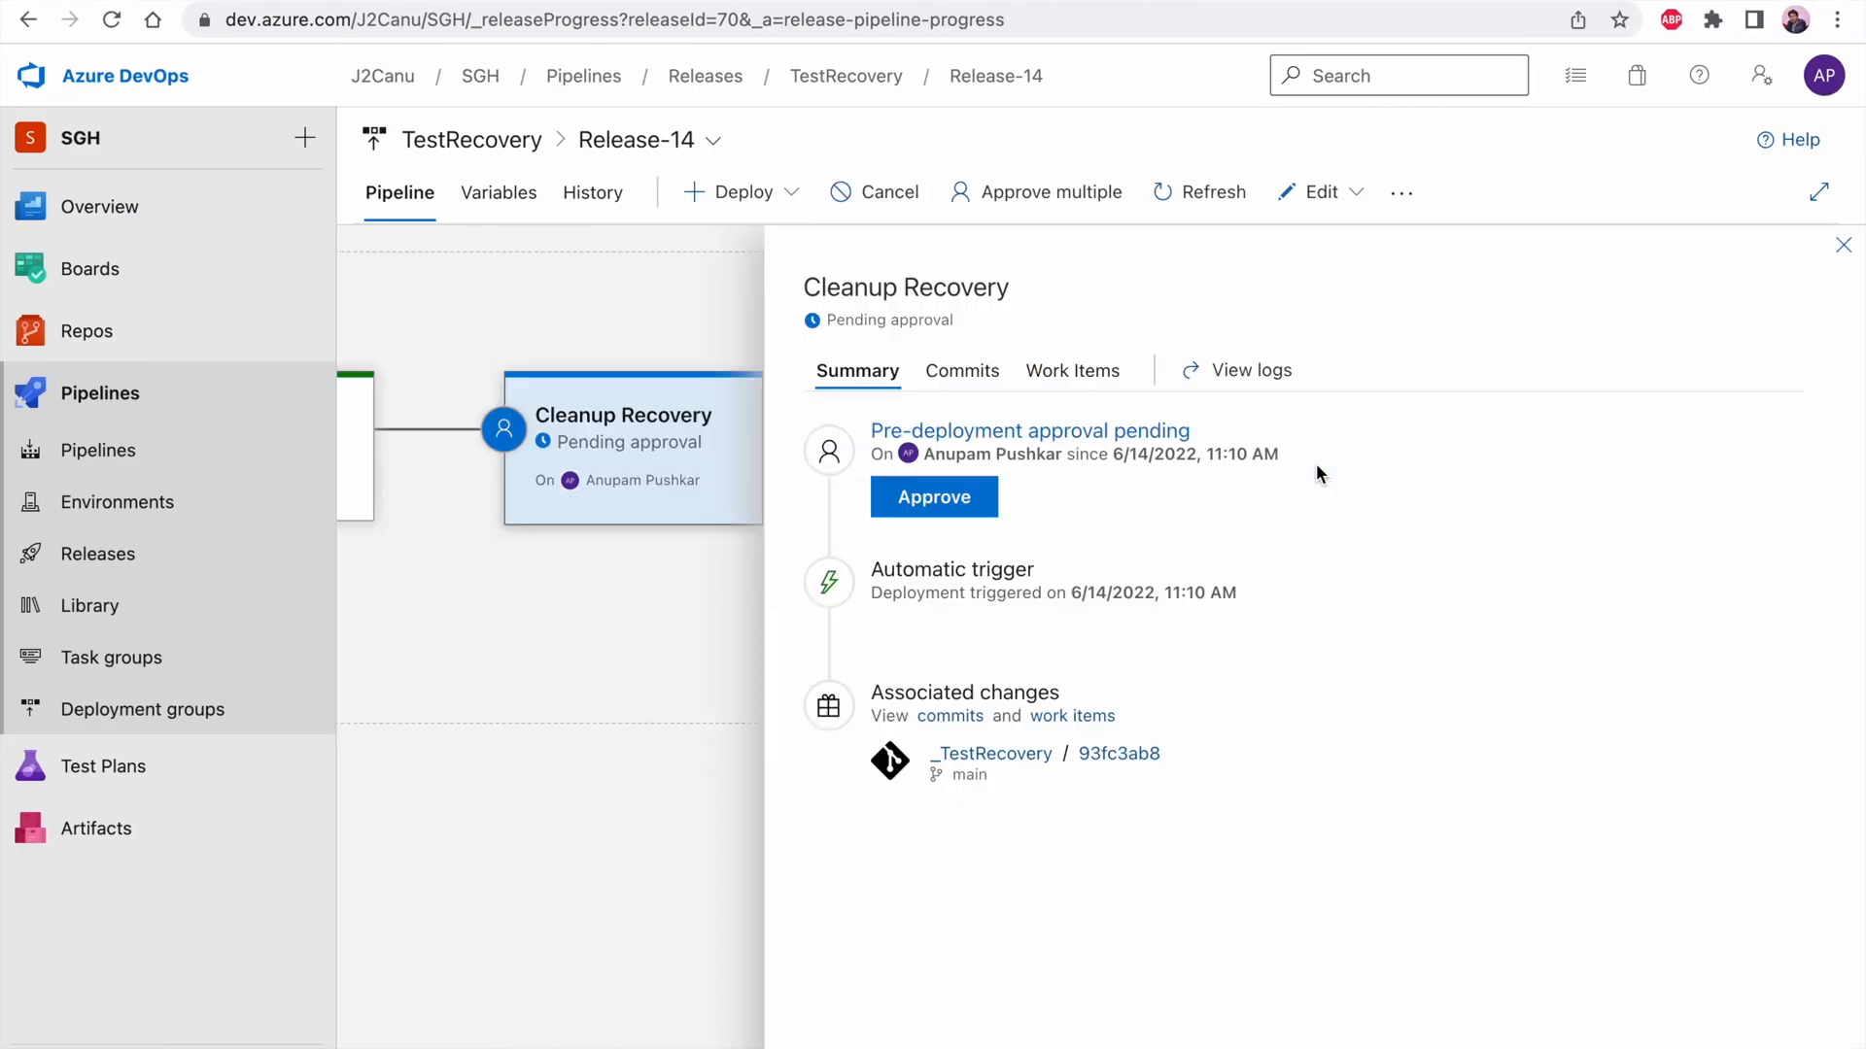
left_click(1843, 246)
mouse_move(1204, 483)
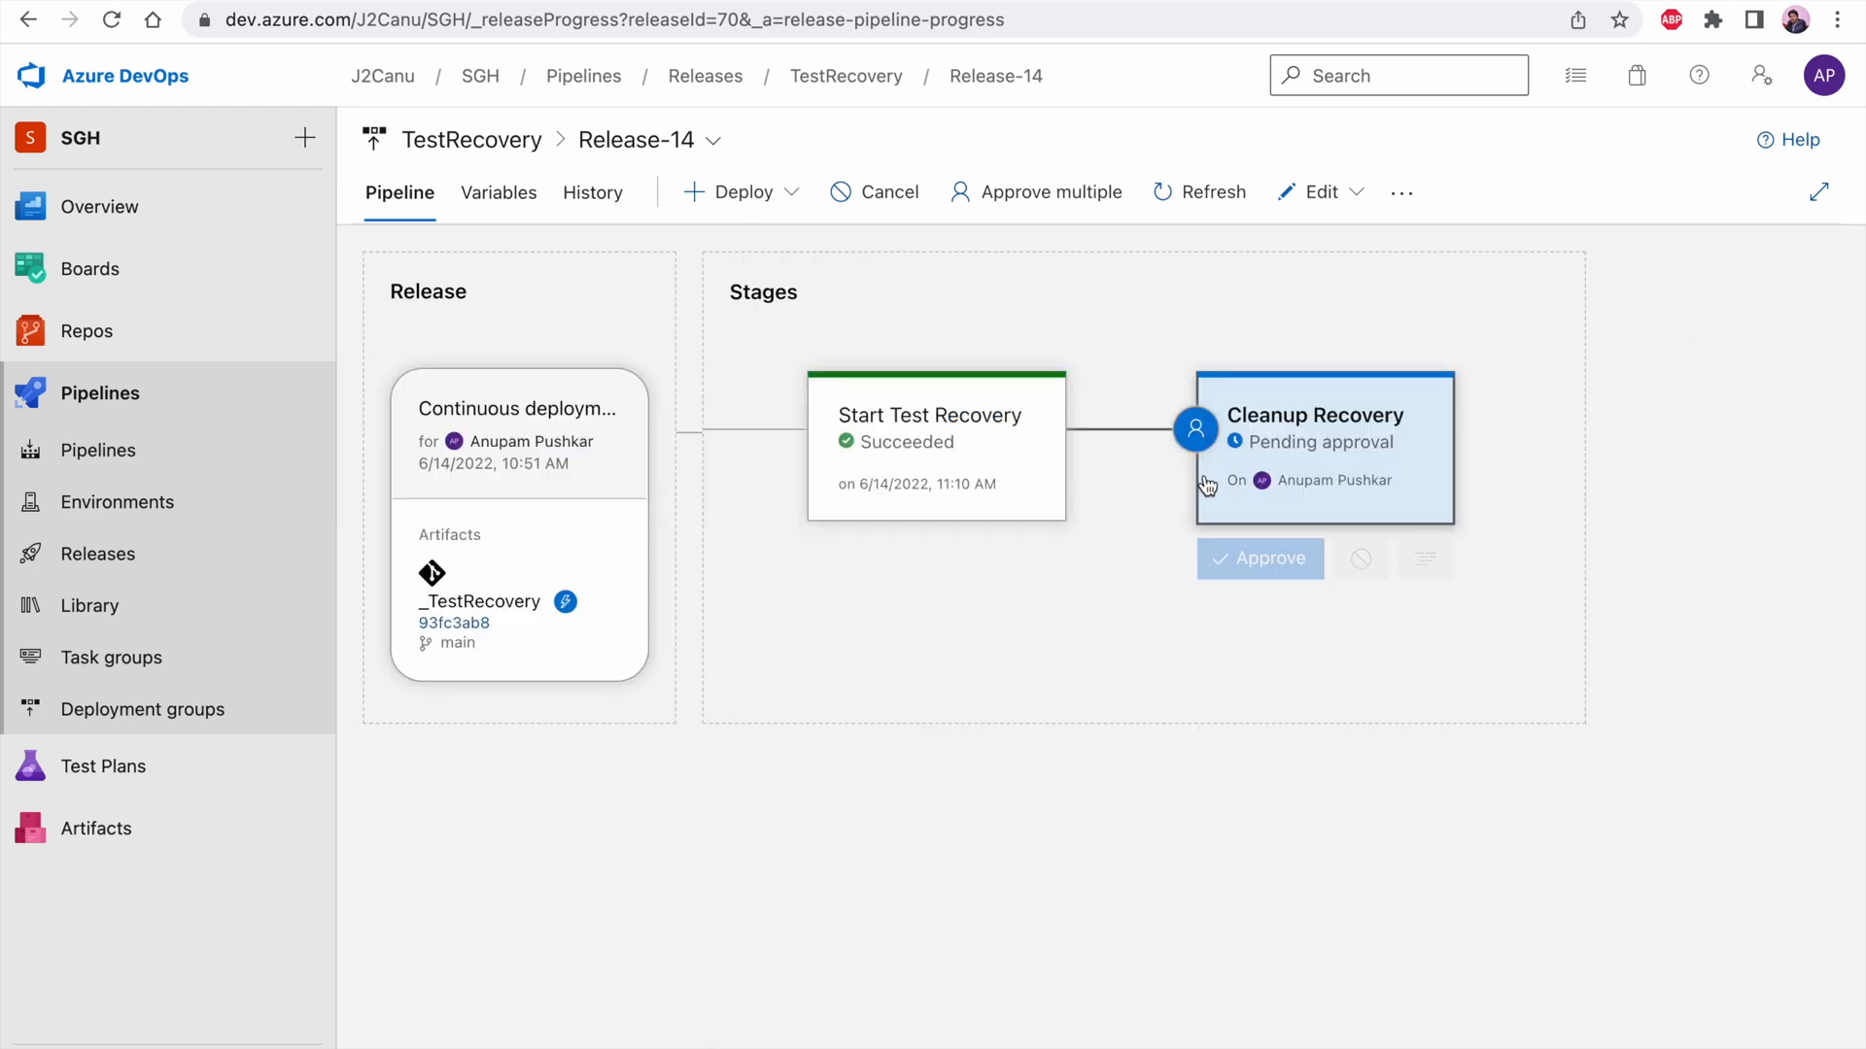
left_click(1281, 560)
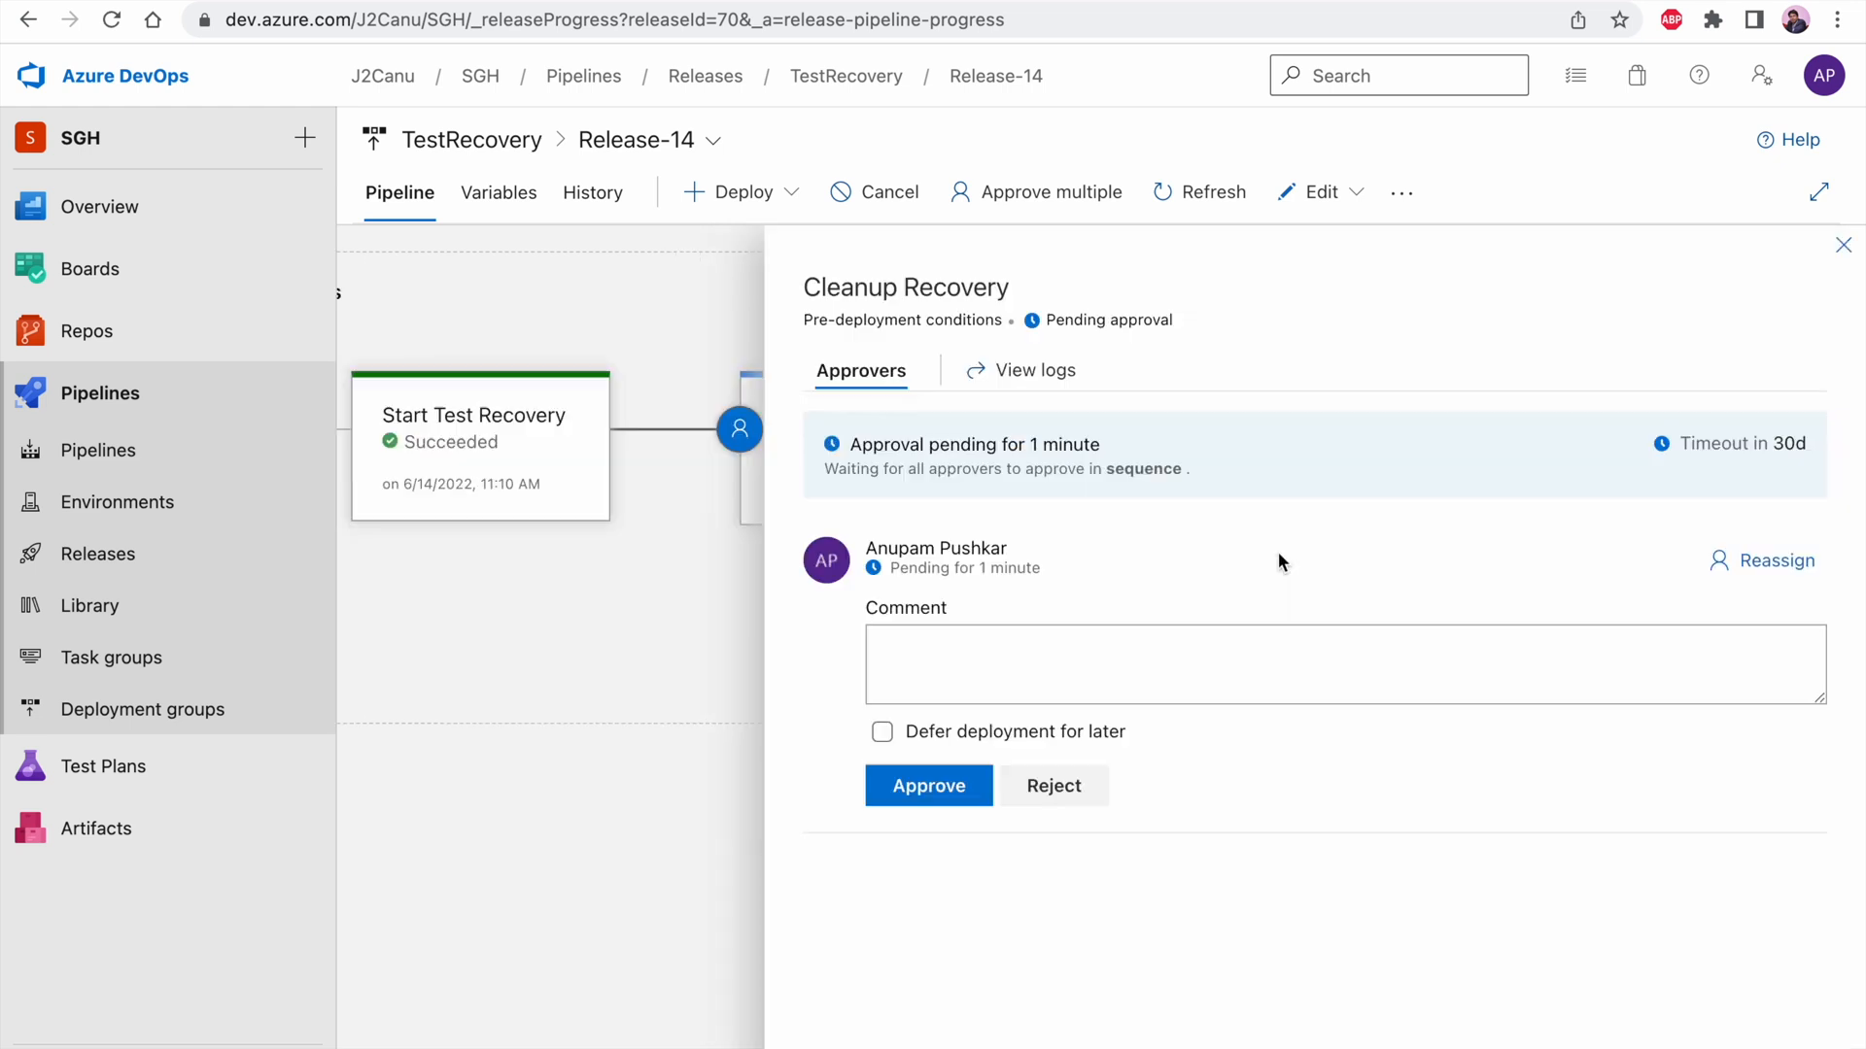
left_click(957, 639)
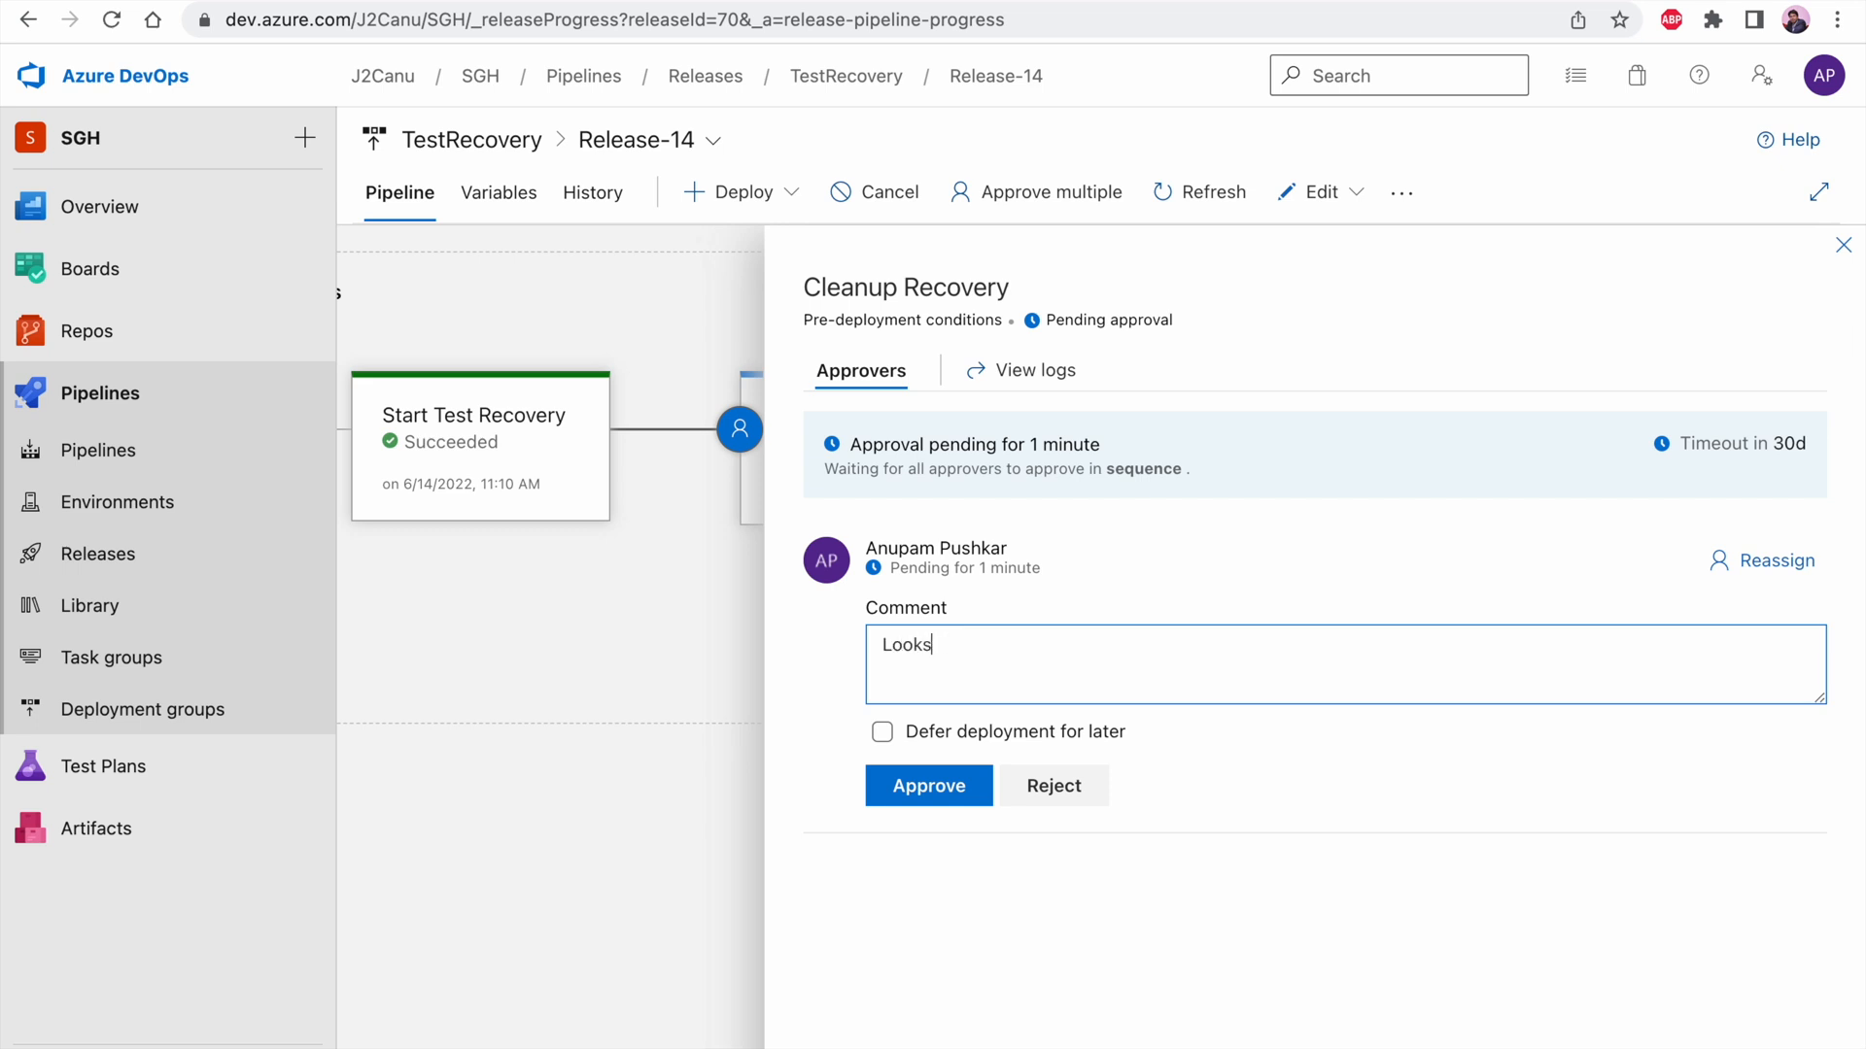
type("Looks good time to do final re")
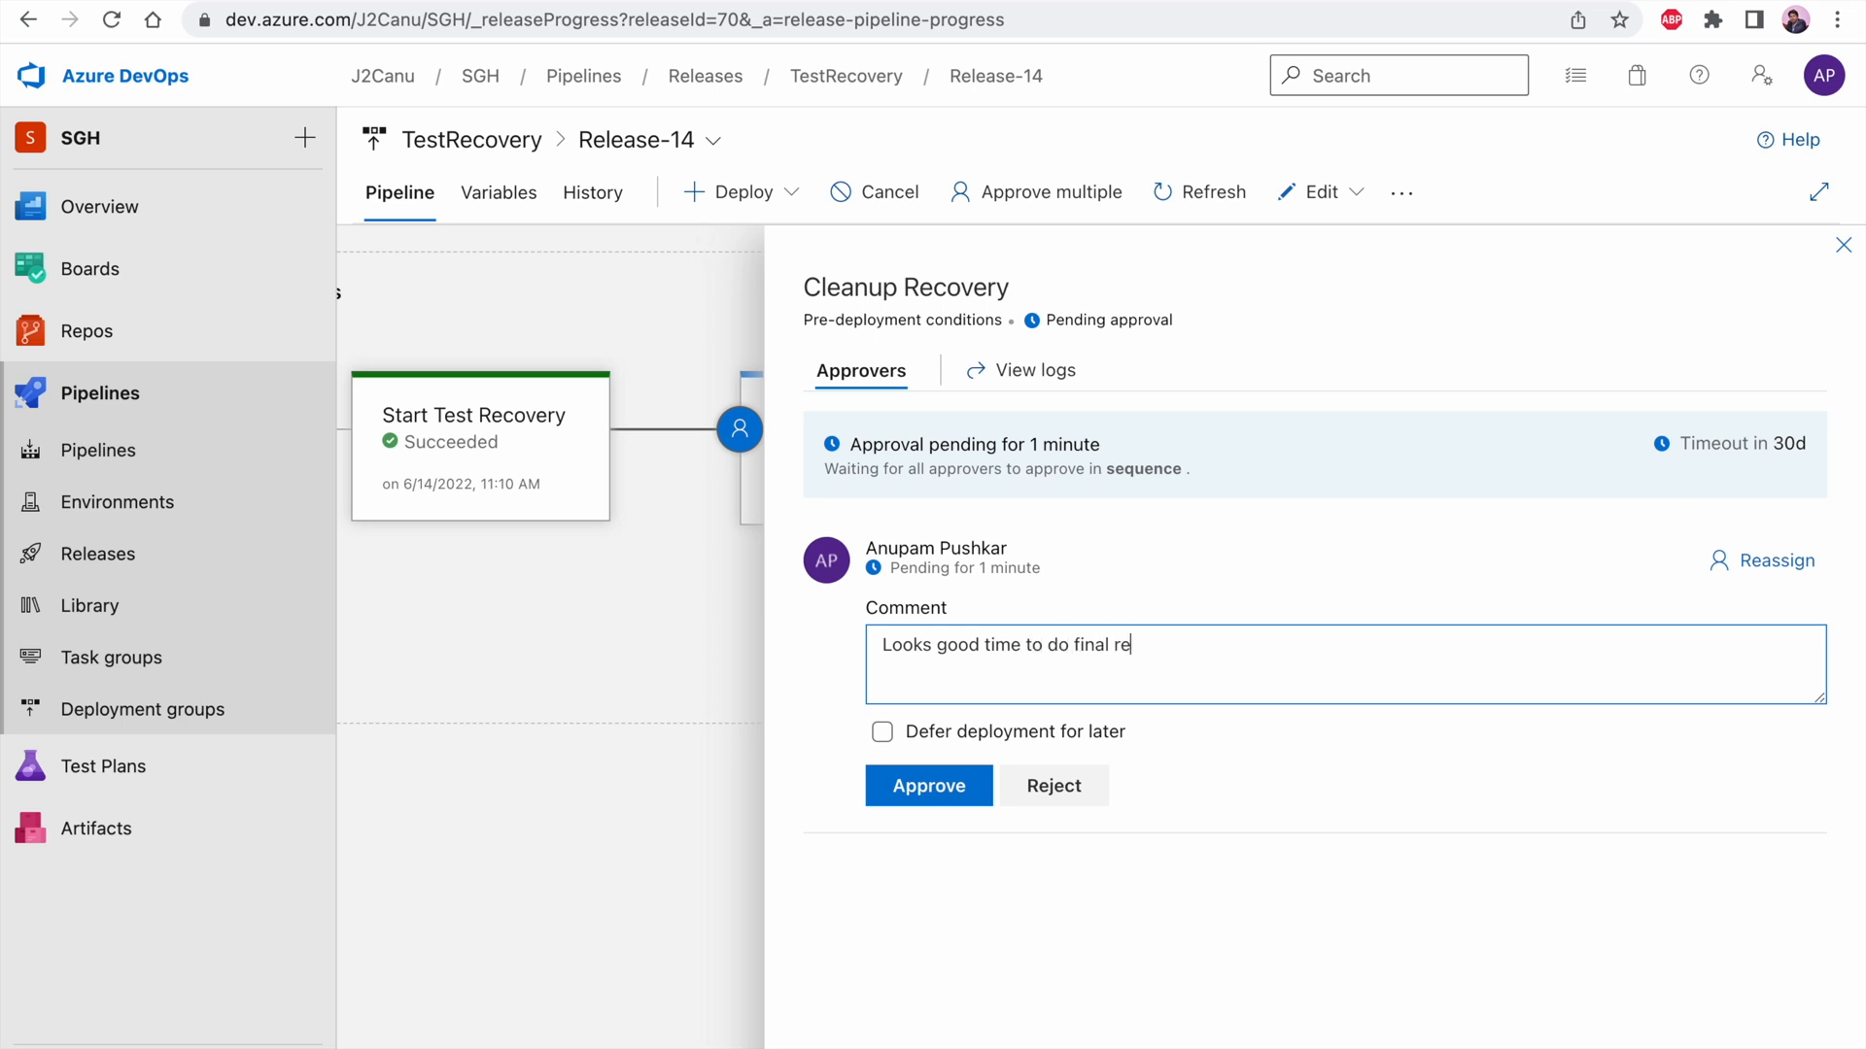
type("very")
left_click(928, 783)
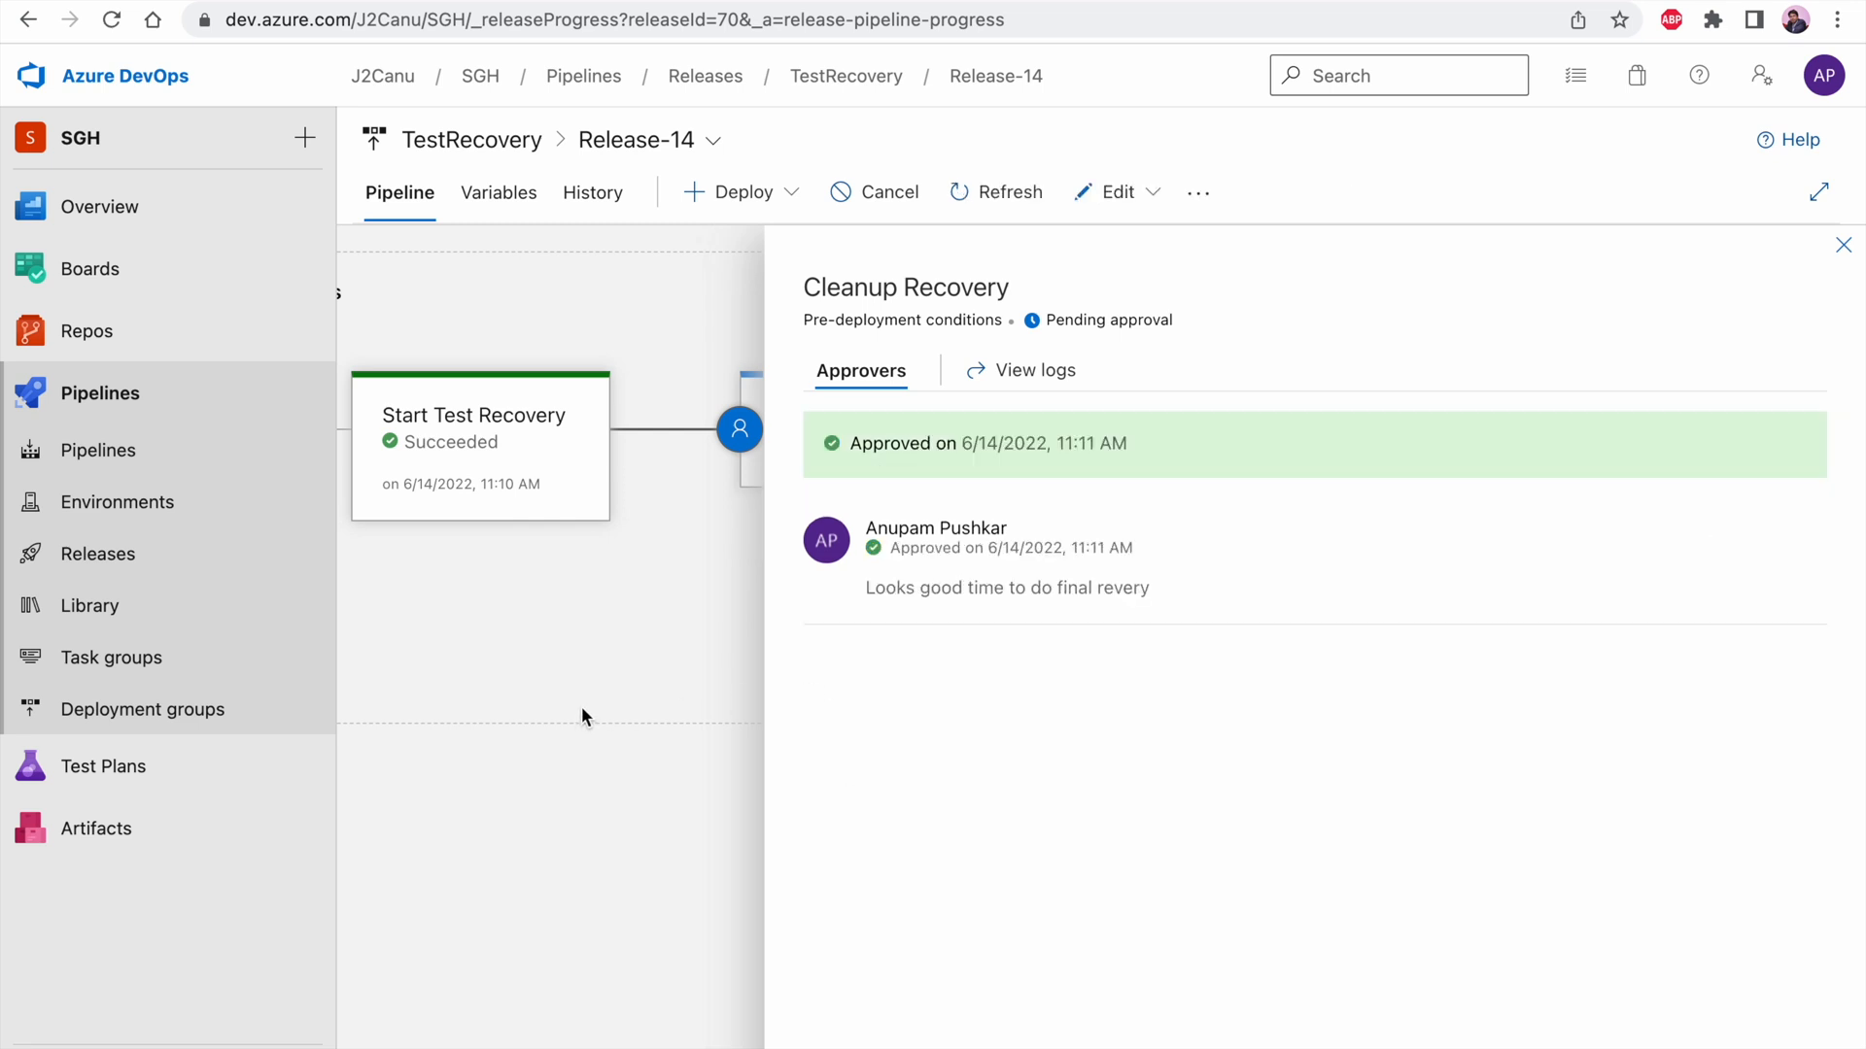
left_click(1842, 246)
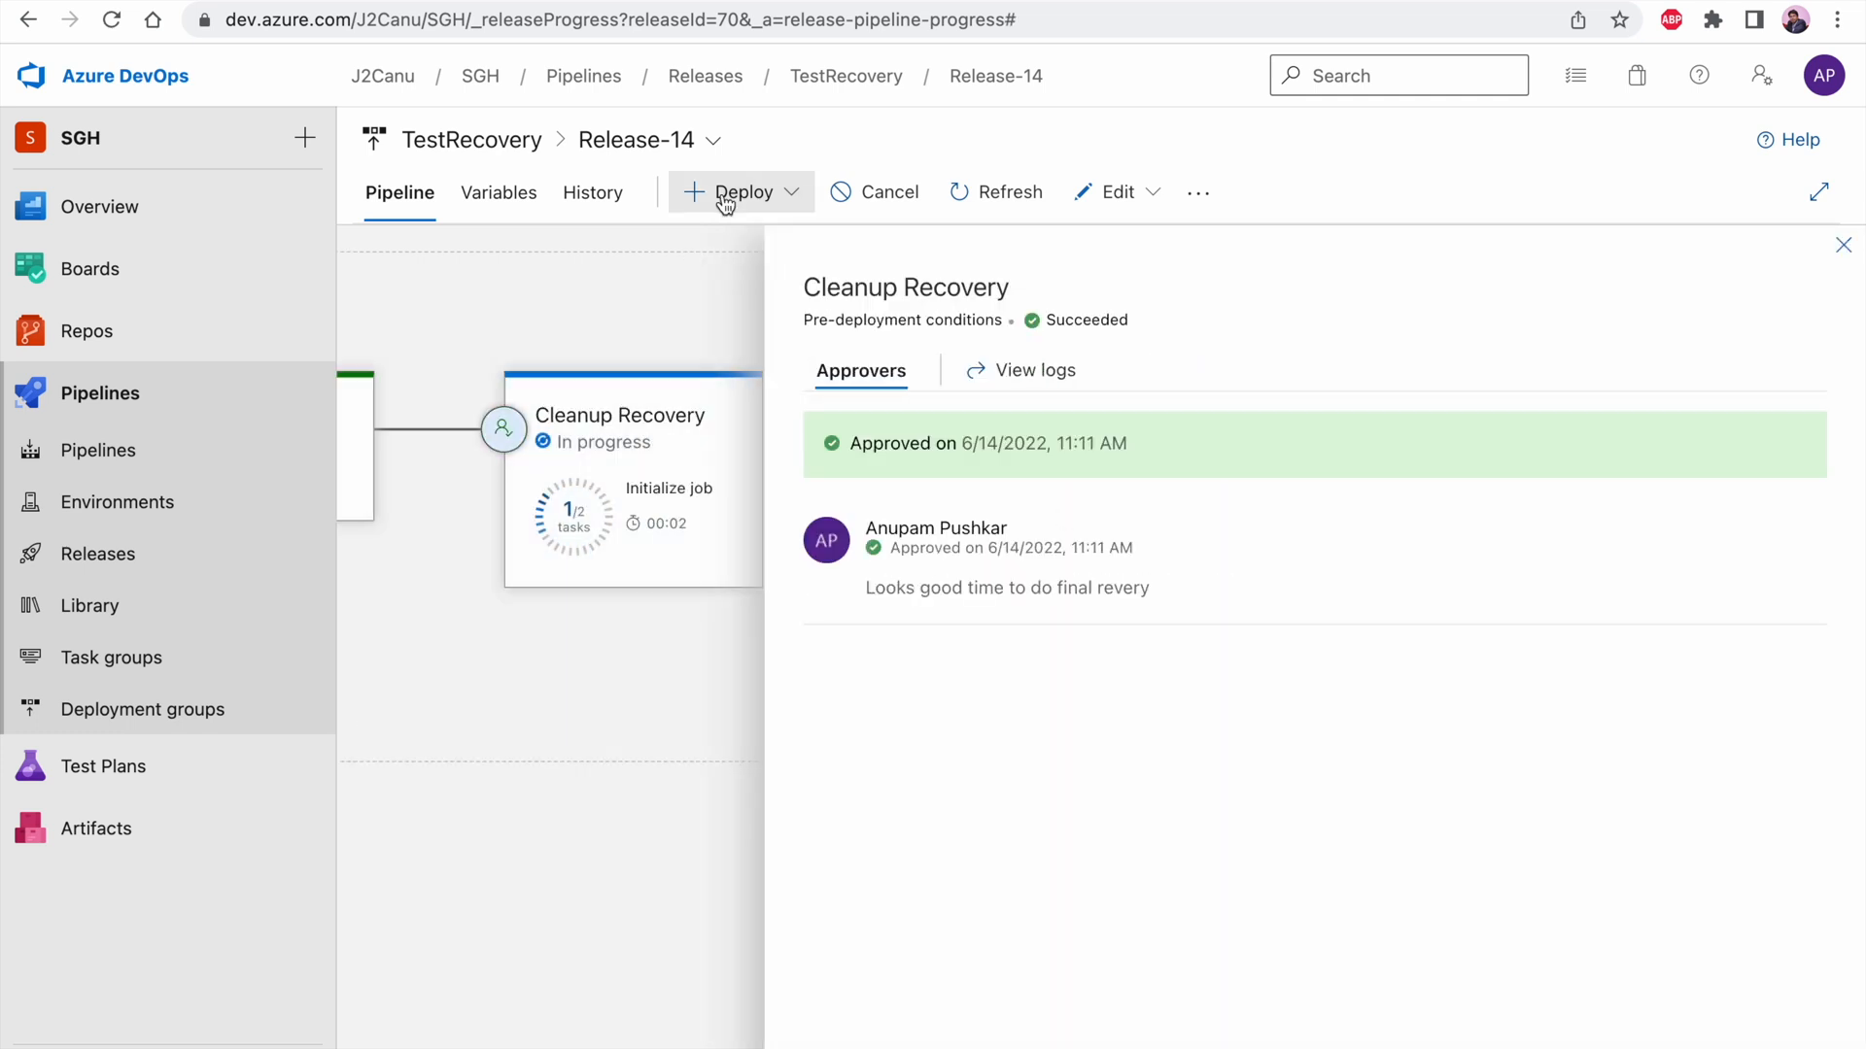
Examine the Cleanup Recovery stage logs, and check the test clean-up in Azure's refreshed virtual machines and replicating machines lists
left_click(671, 410)
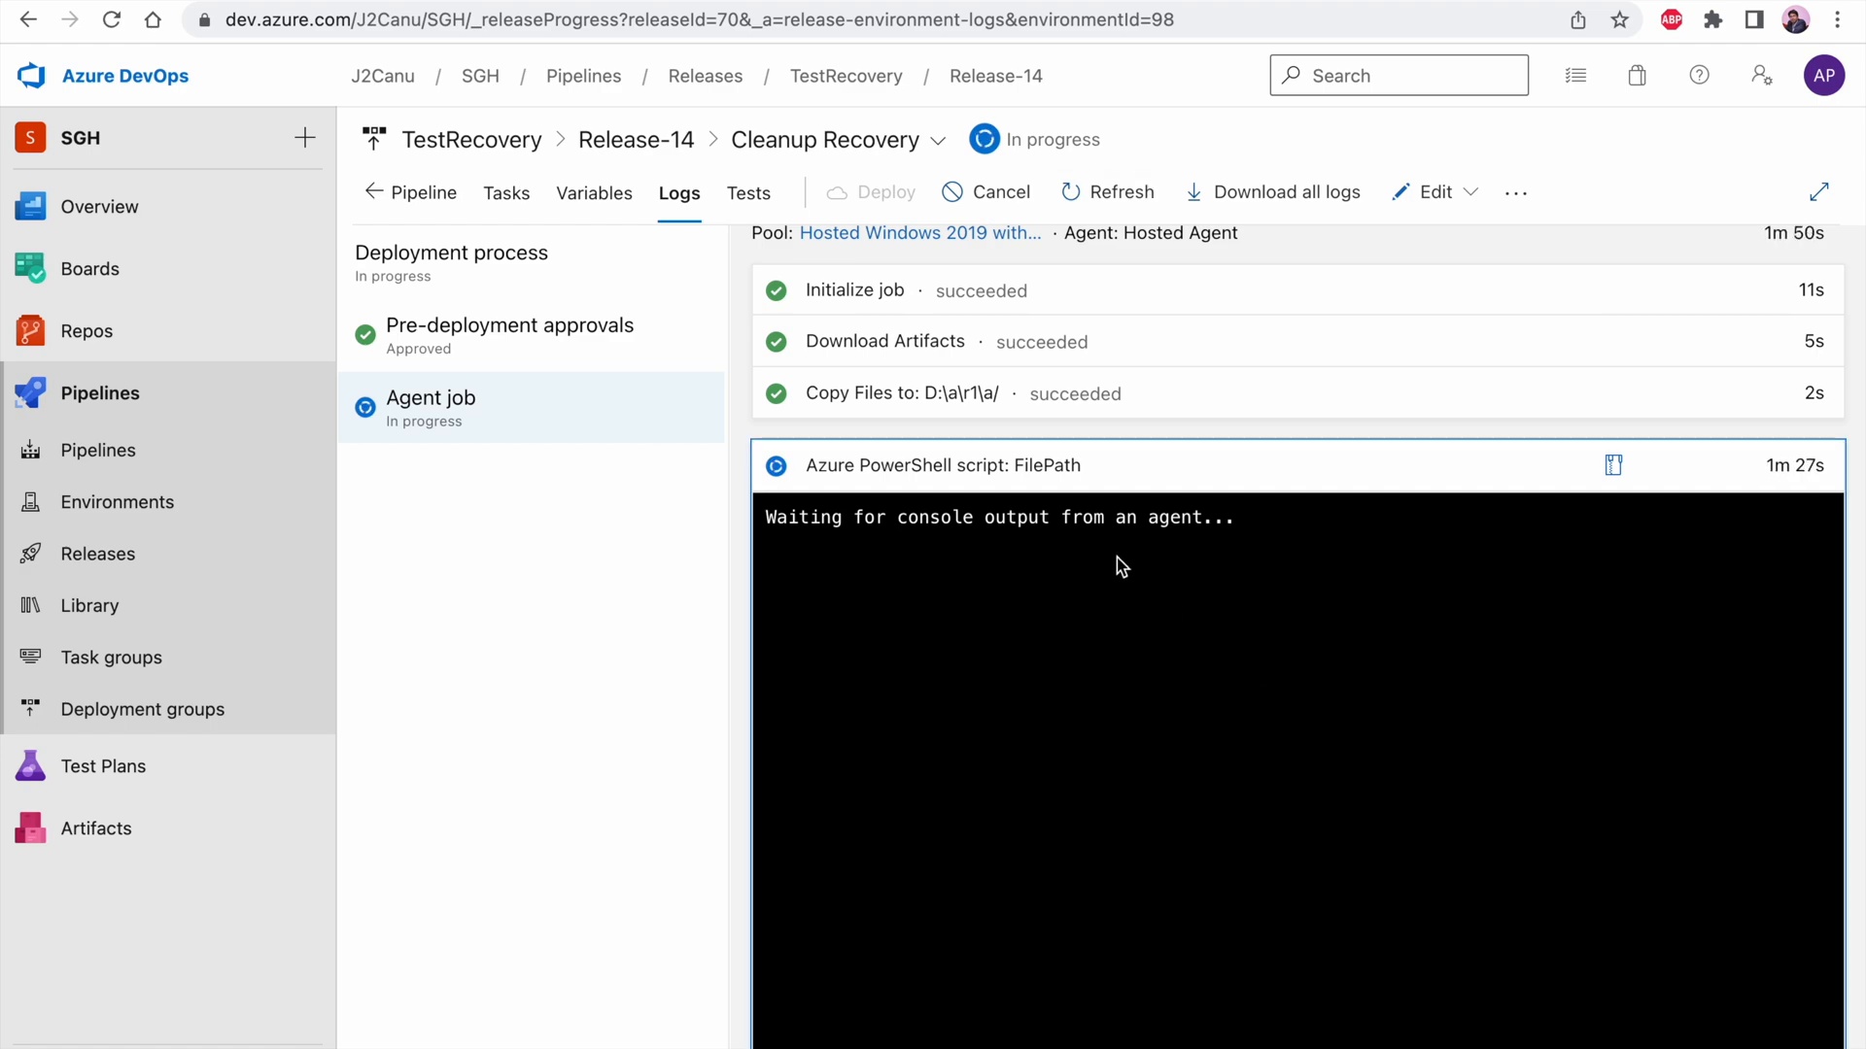
key("ctrl+Left")
left_click(342, 196)
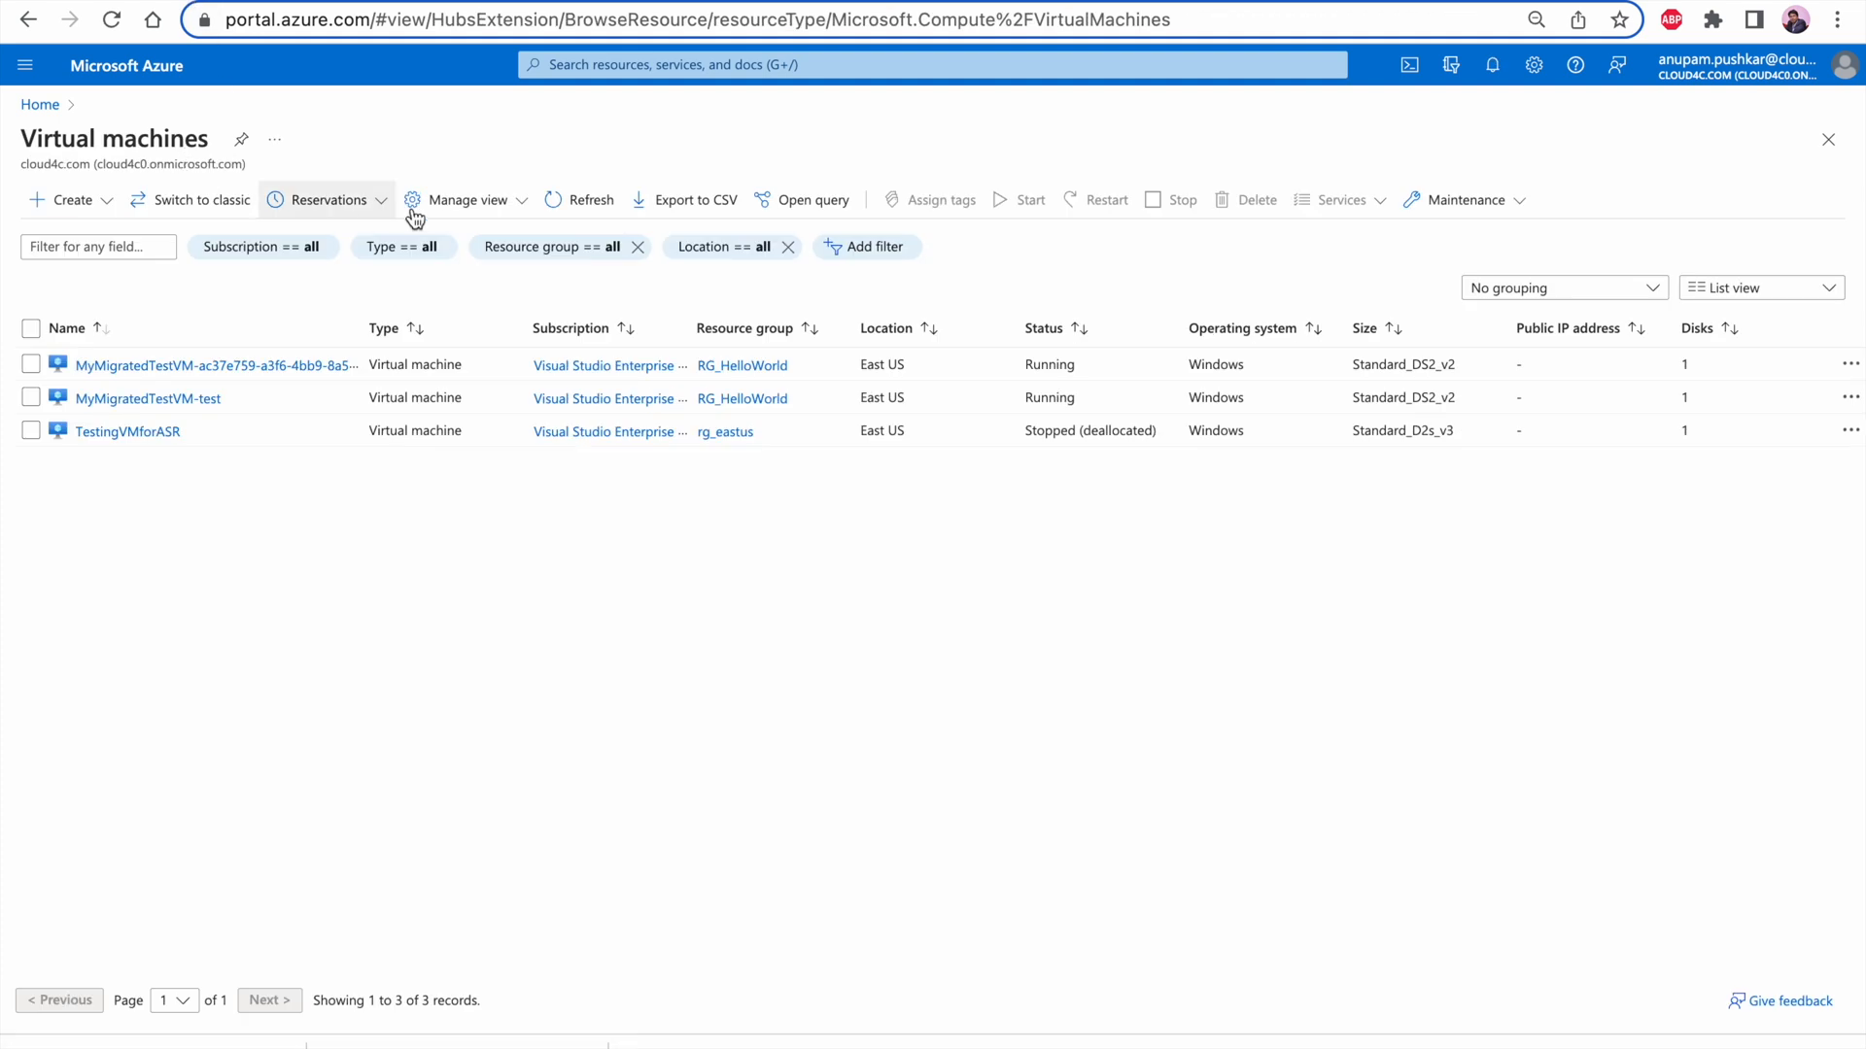
left_click(564, 199)
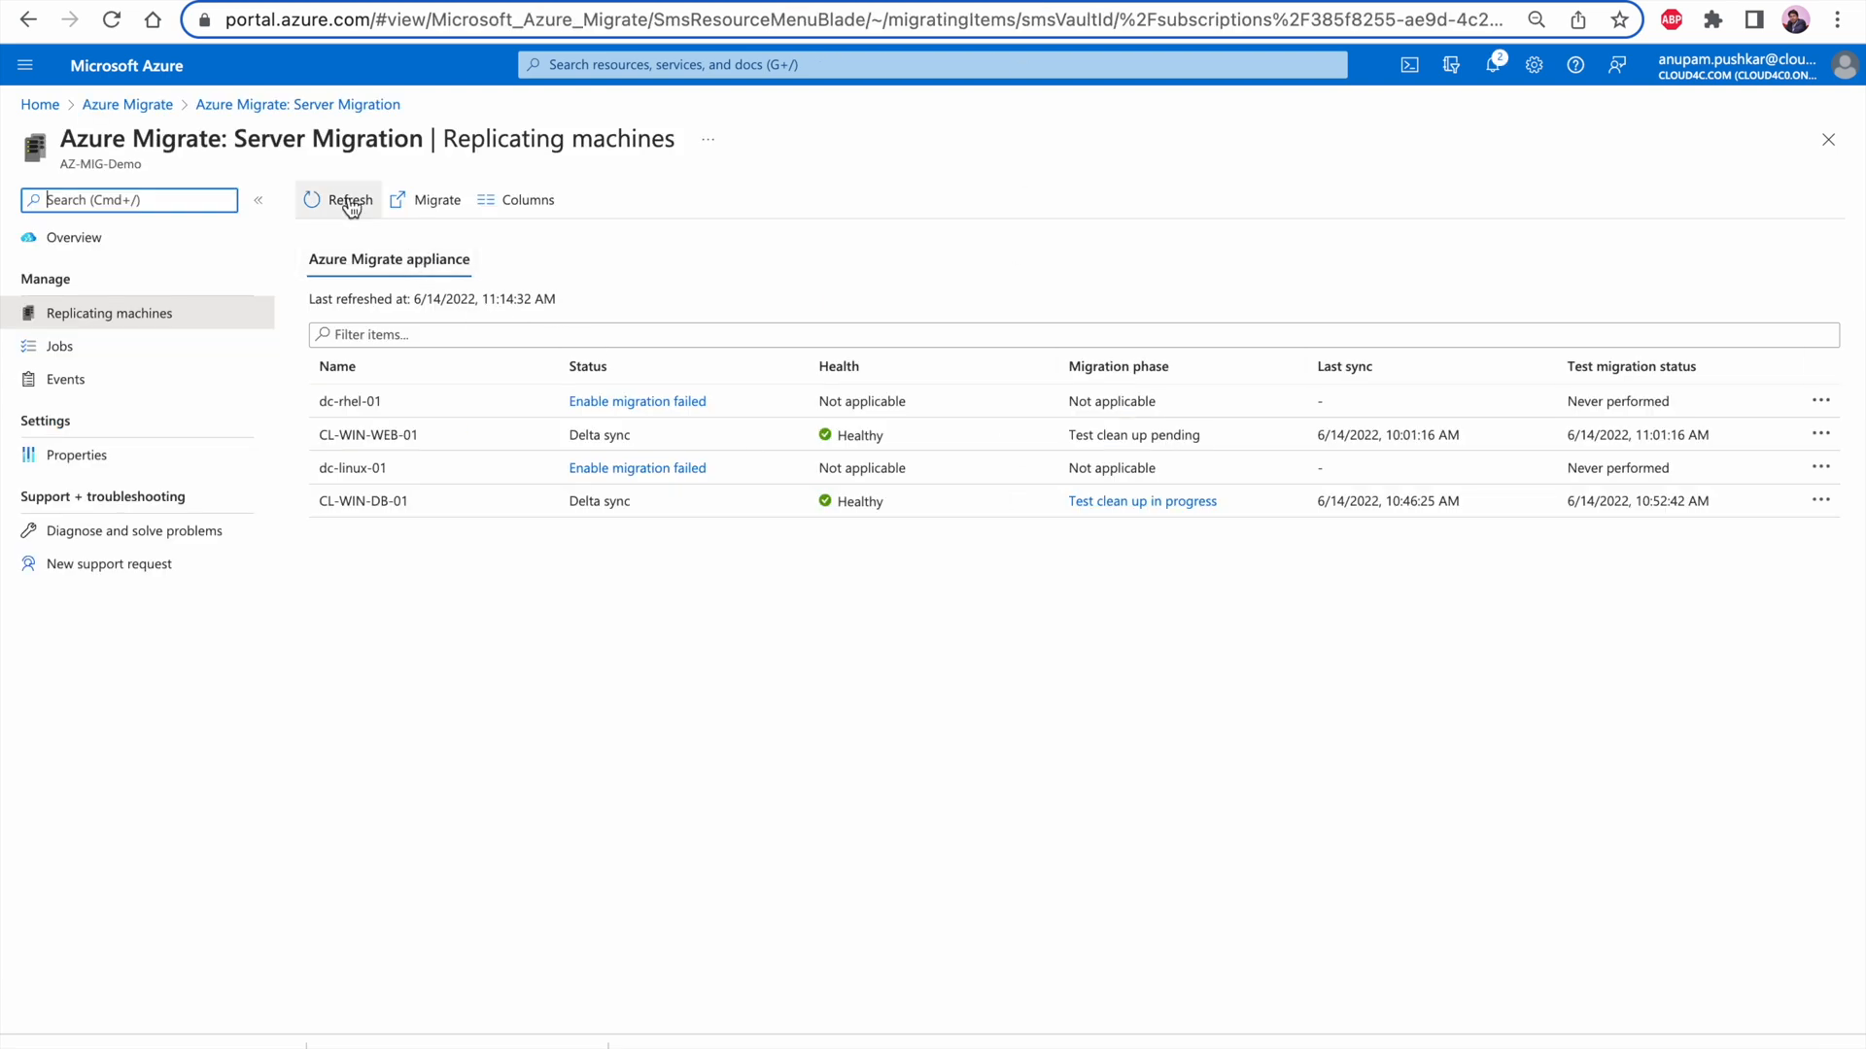
left_click(367, 202)
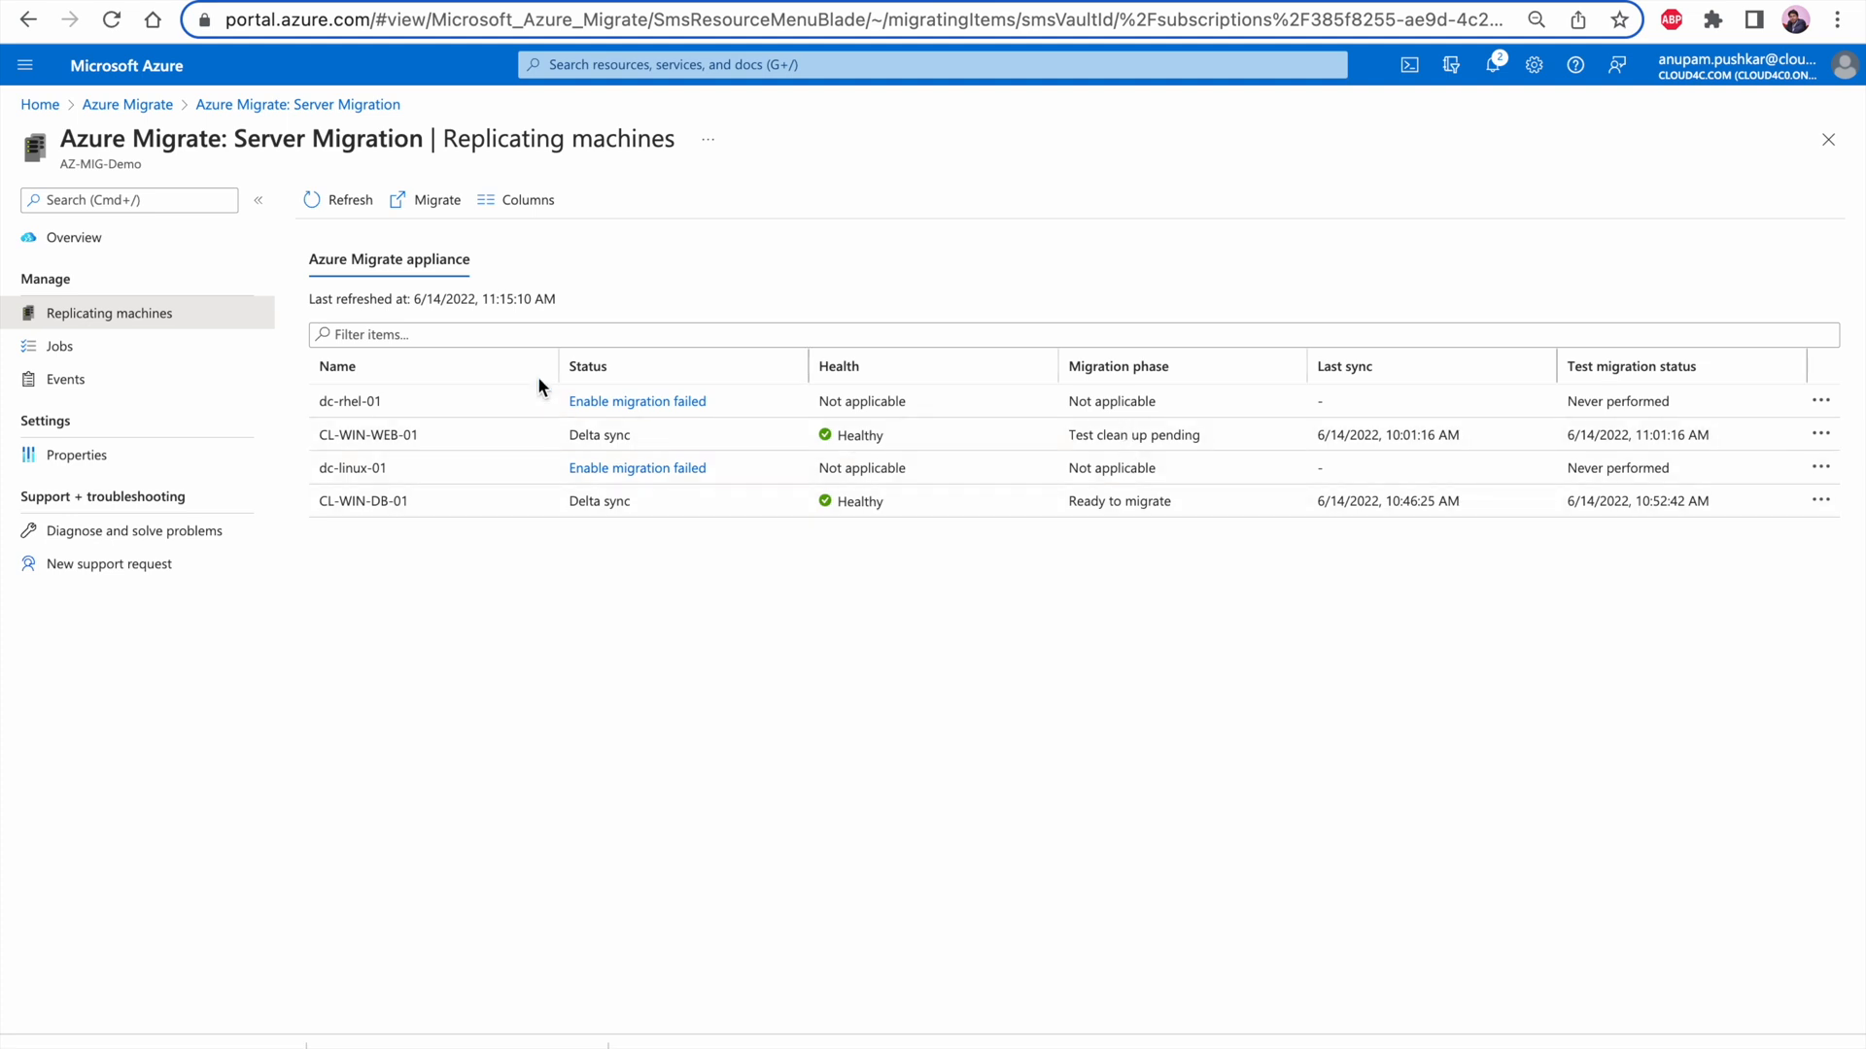
Refresh Azure's replicating machines list, switch to Azure DevOps and show Release-14's full pipeline with the Cleanup Recovery summary closed
left_click(343, 204)
key("ctrl+Right")
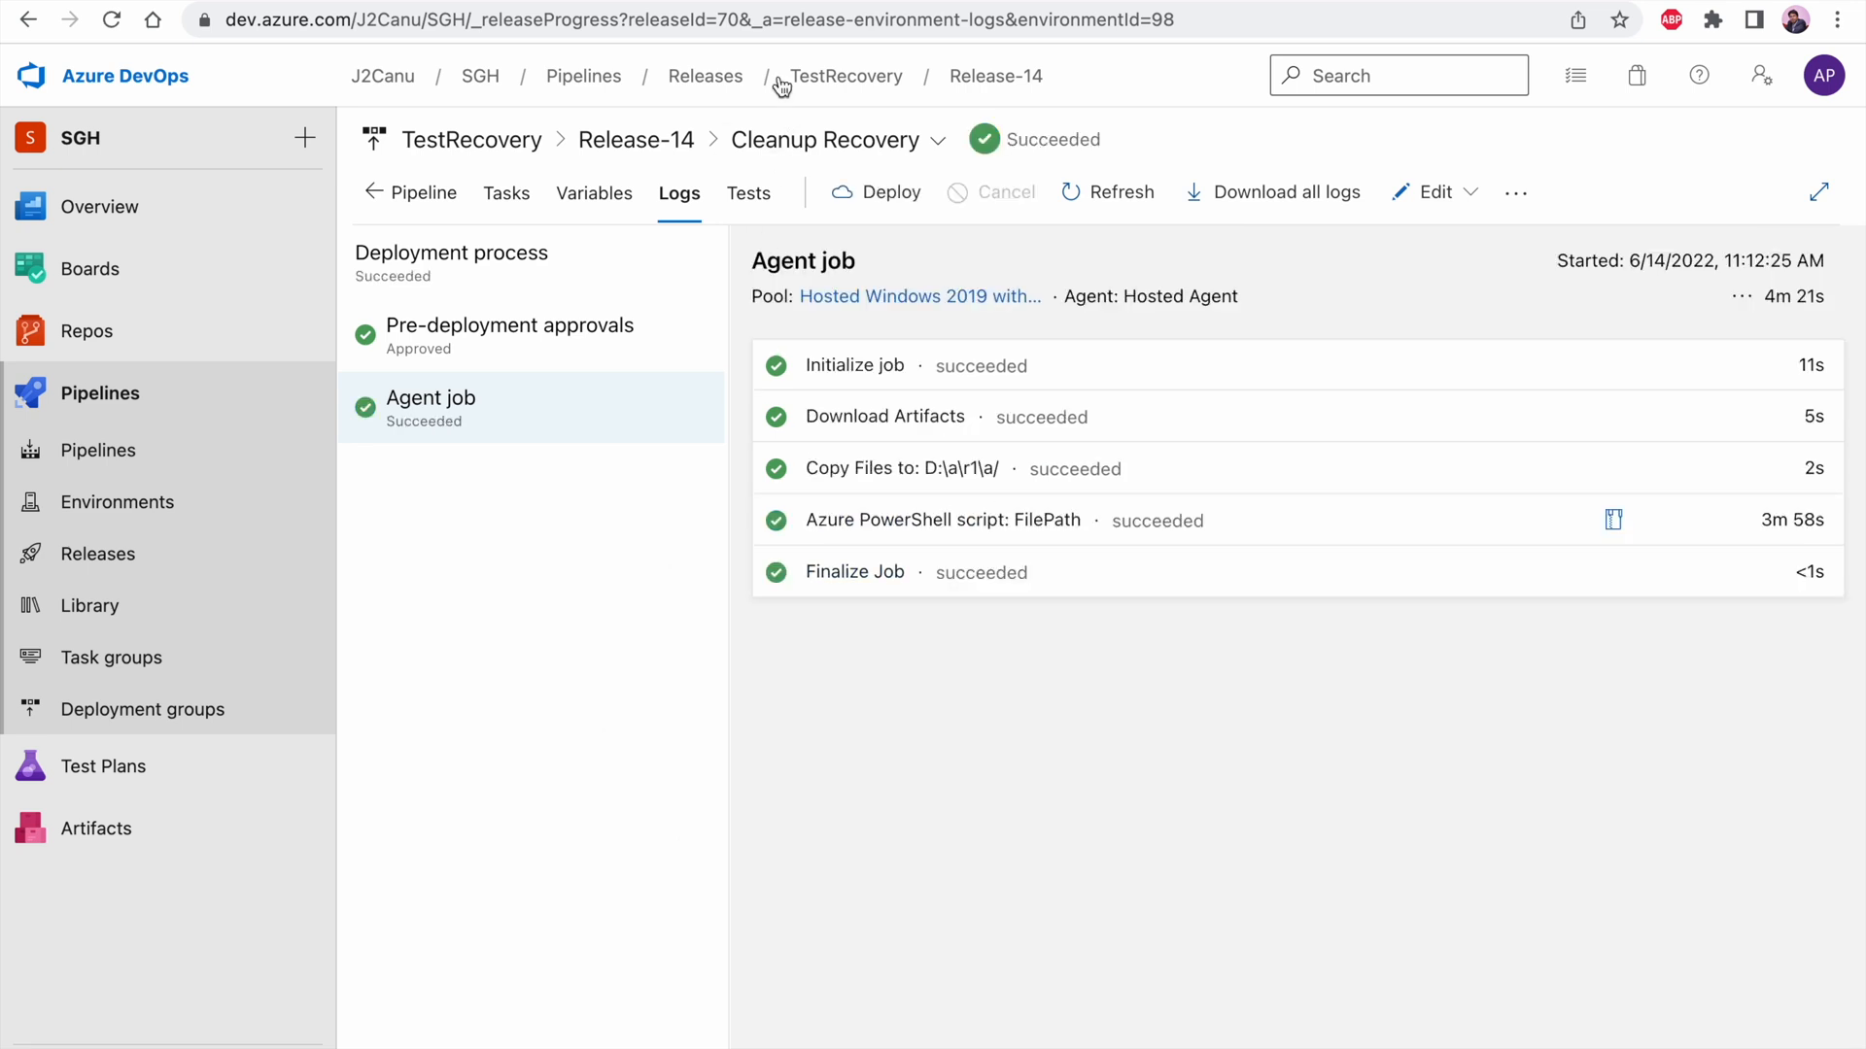
left_click(634, 146)
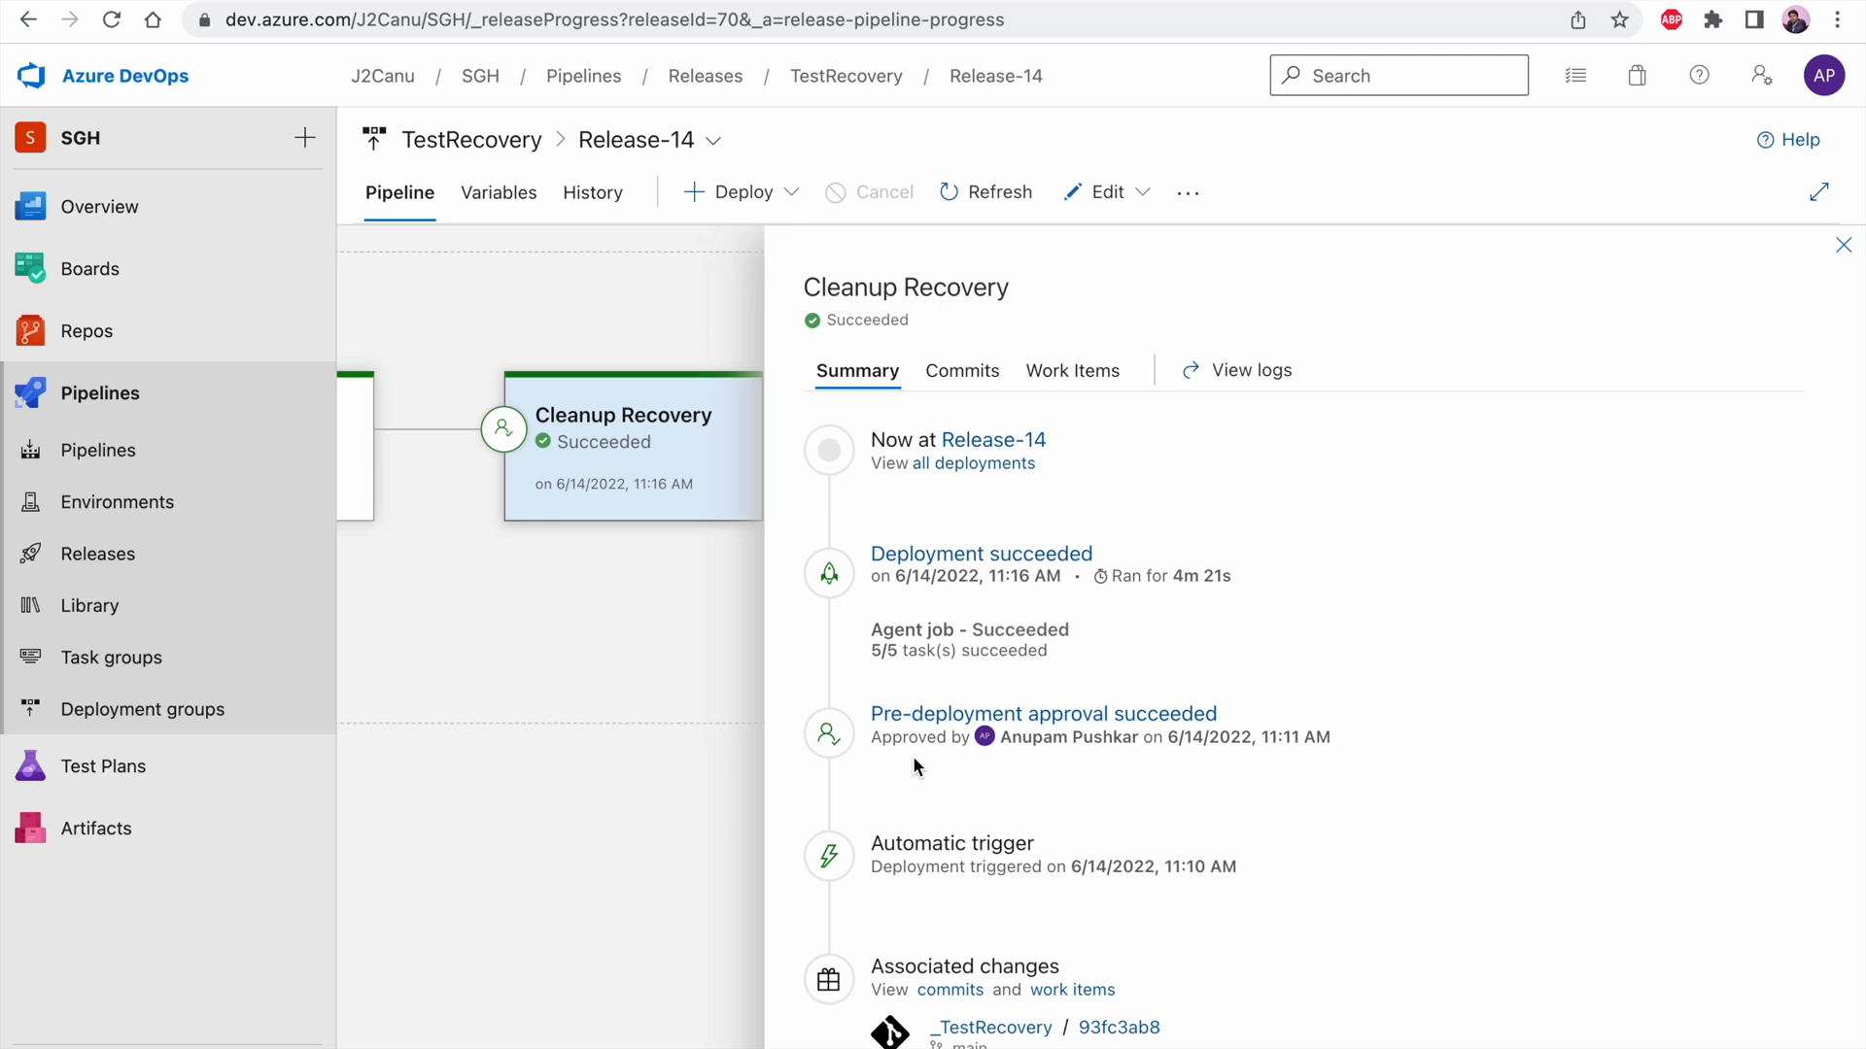
left_click(1843, 246)
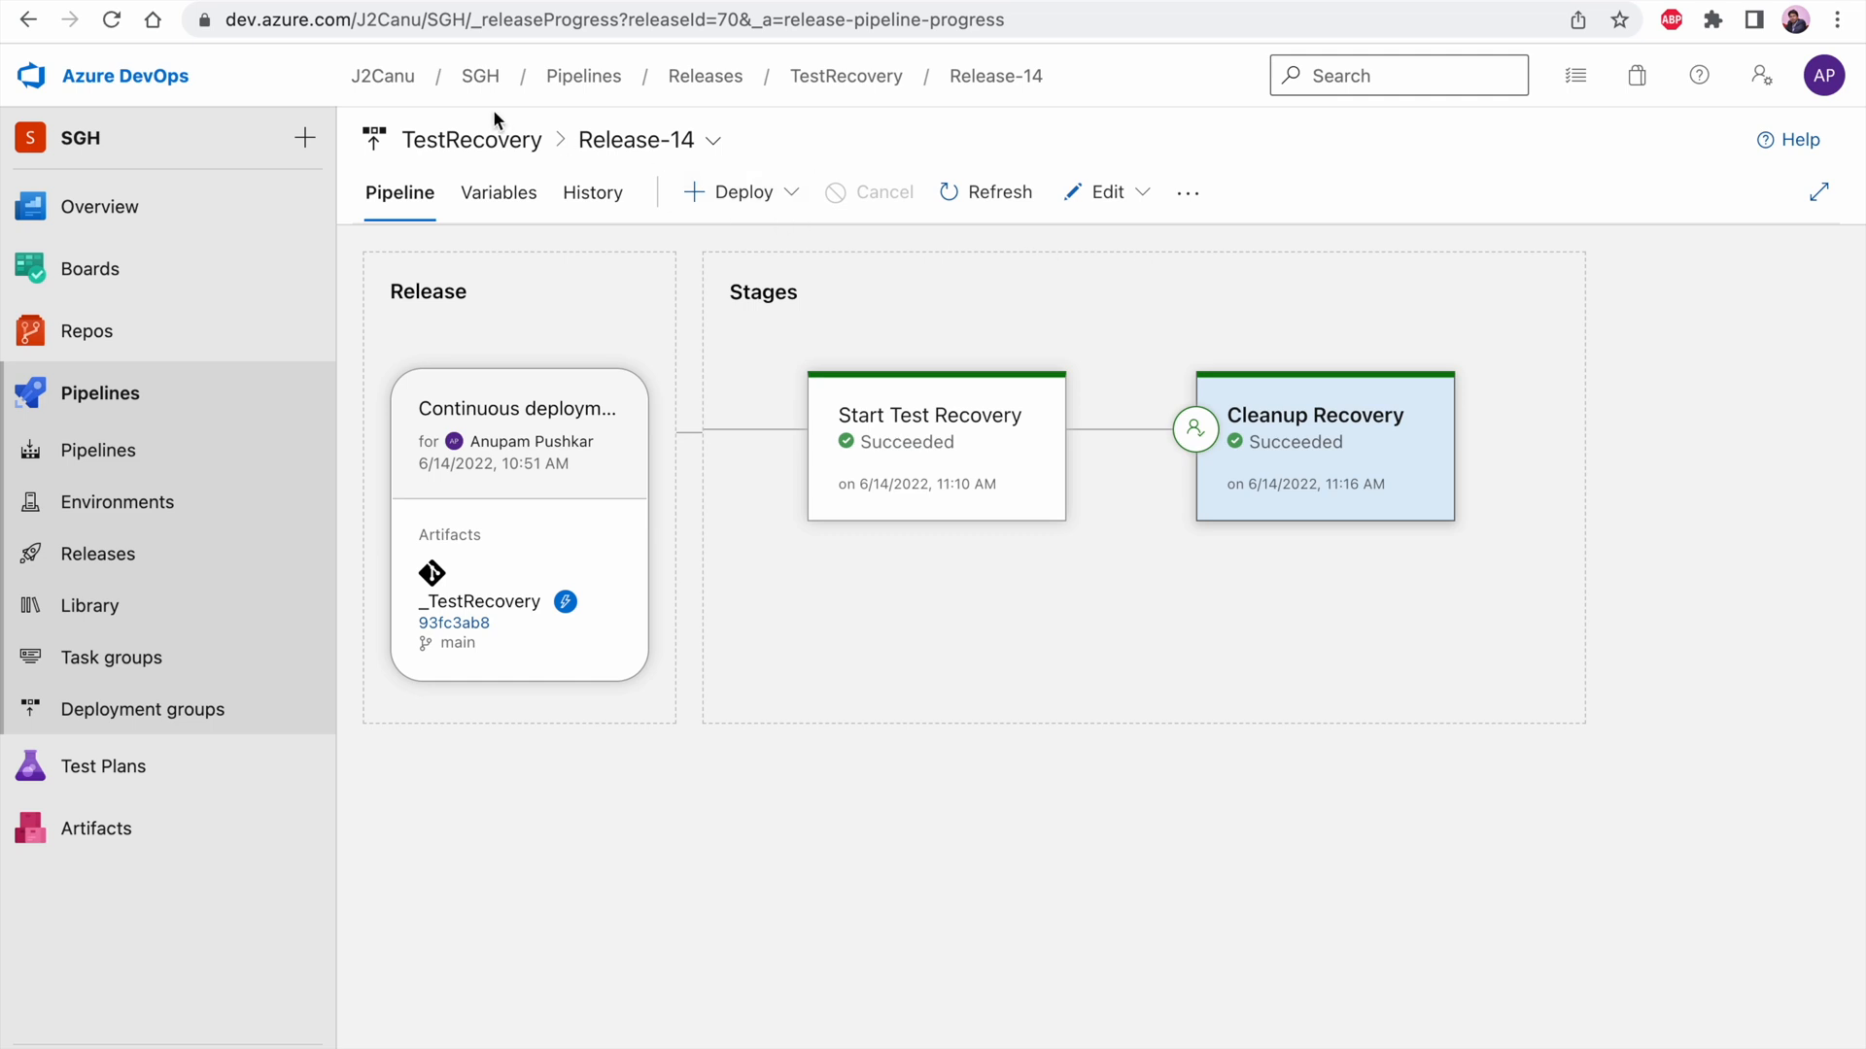
Enable the continuous deployment trigger for the _MigrateCutover artifact in the MigrationCutover release pipeline and save the pipeline without a comment
left_click(474, 139)
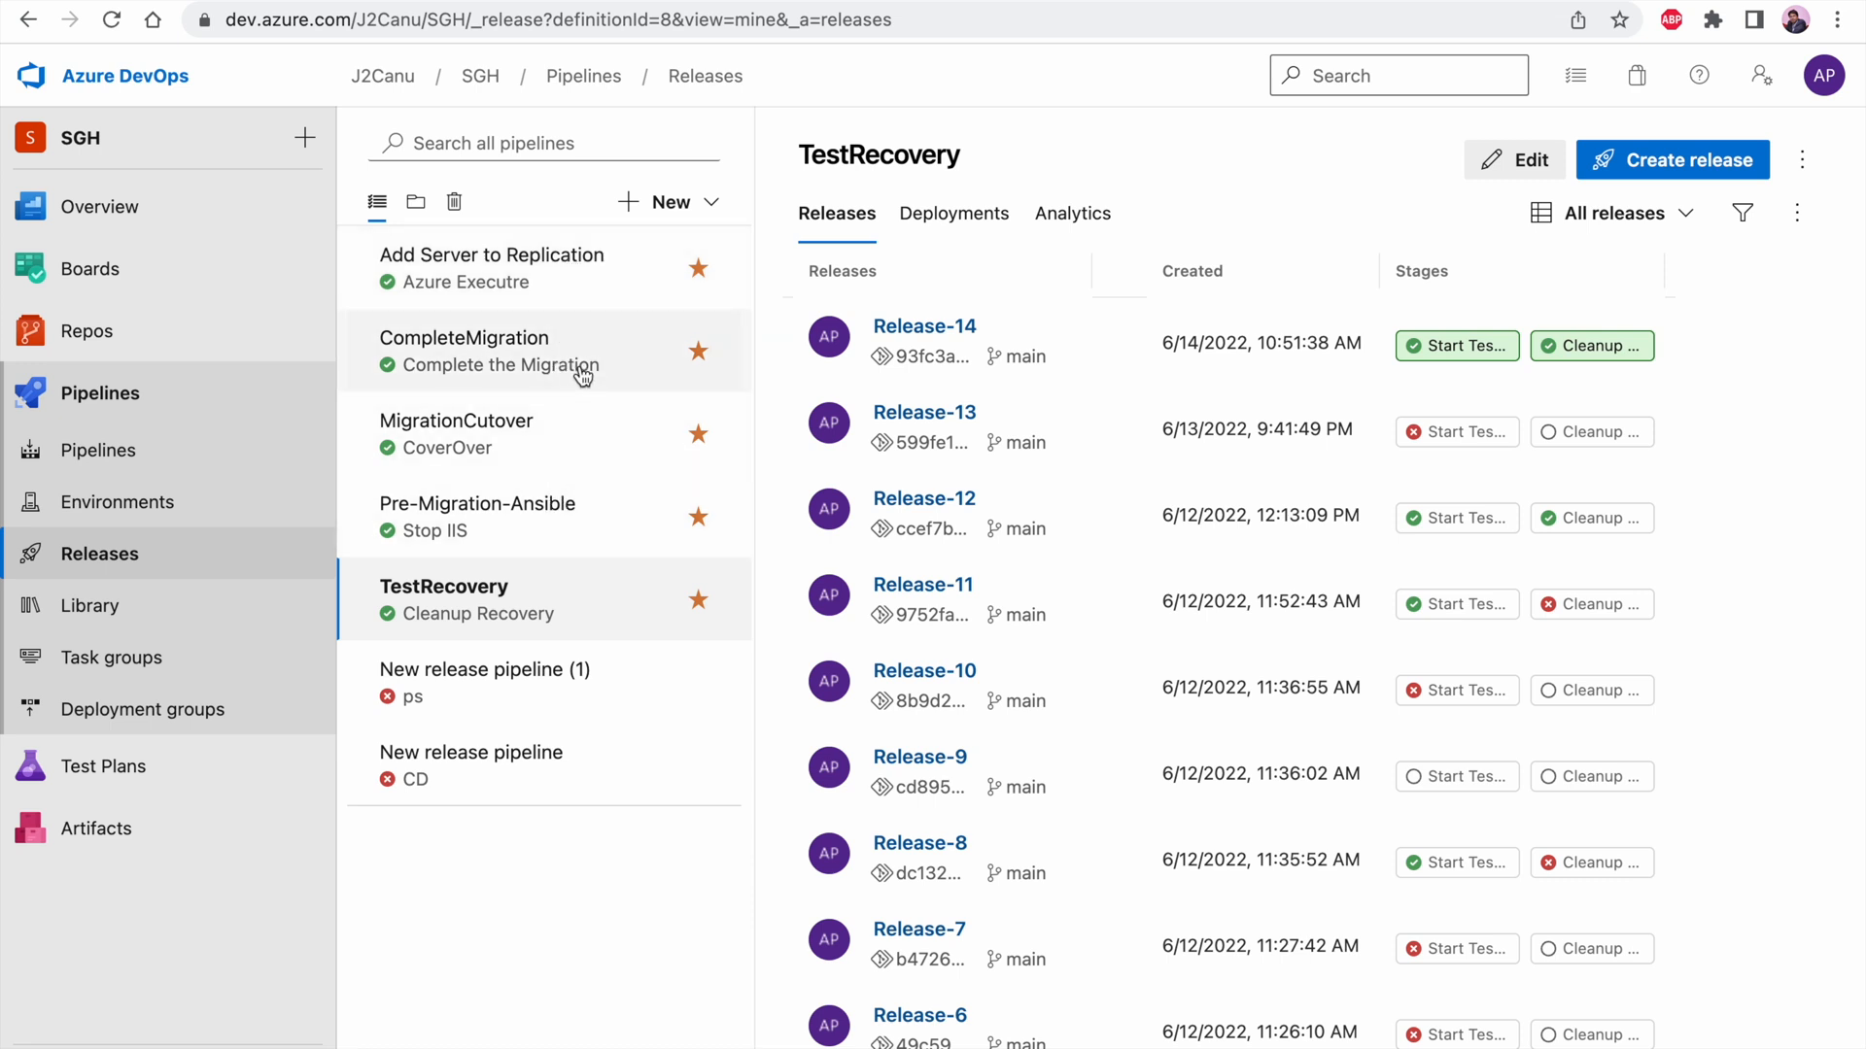
left_click(572, 442)
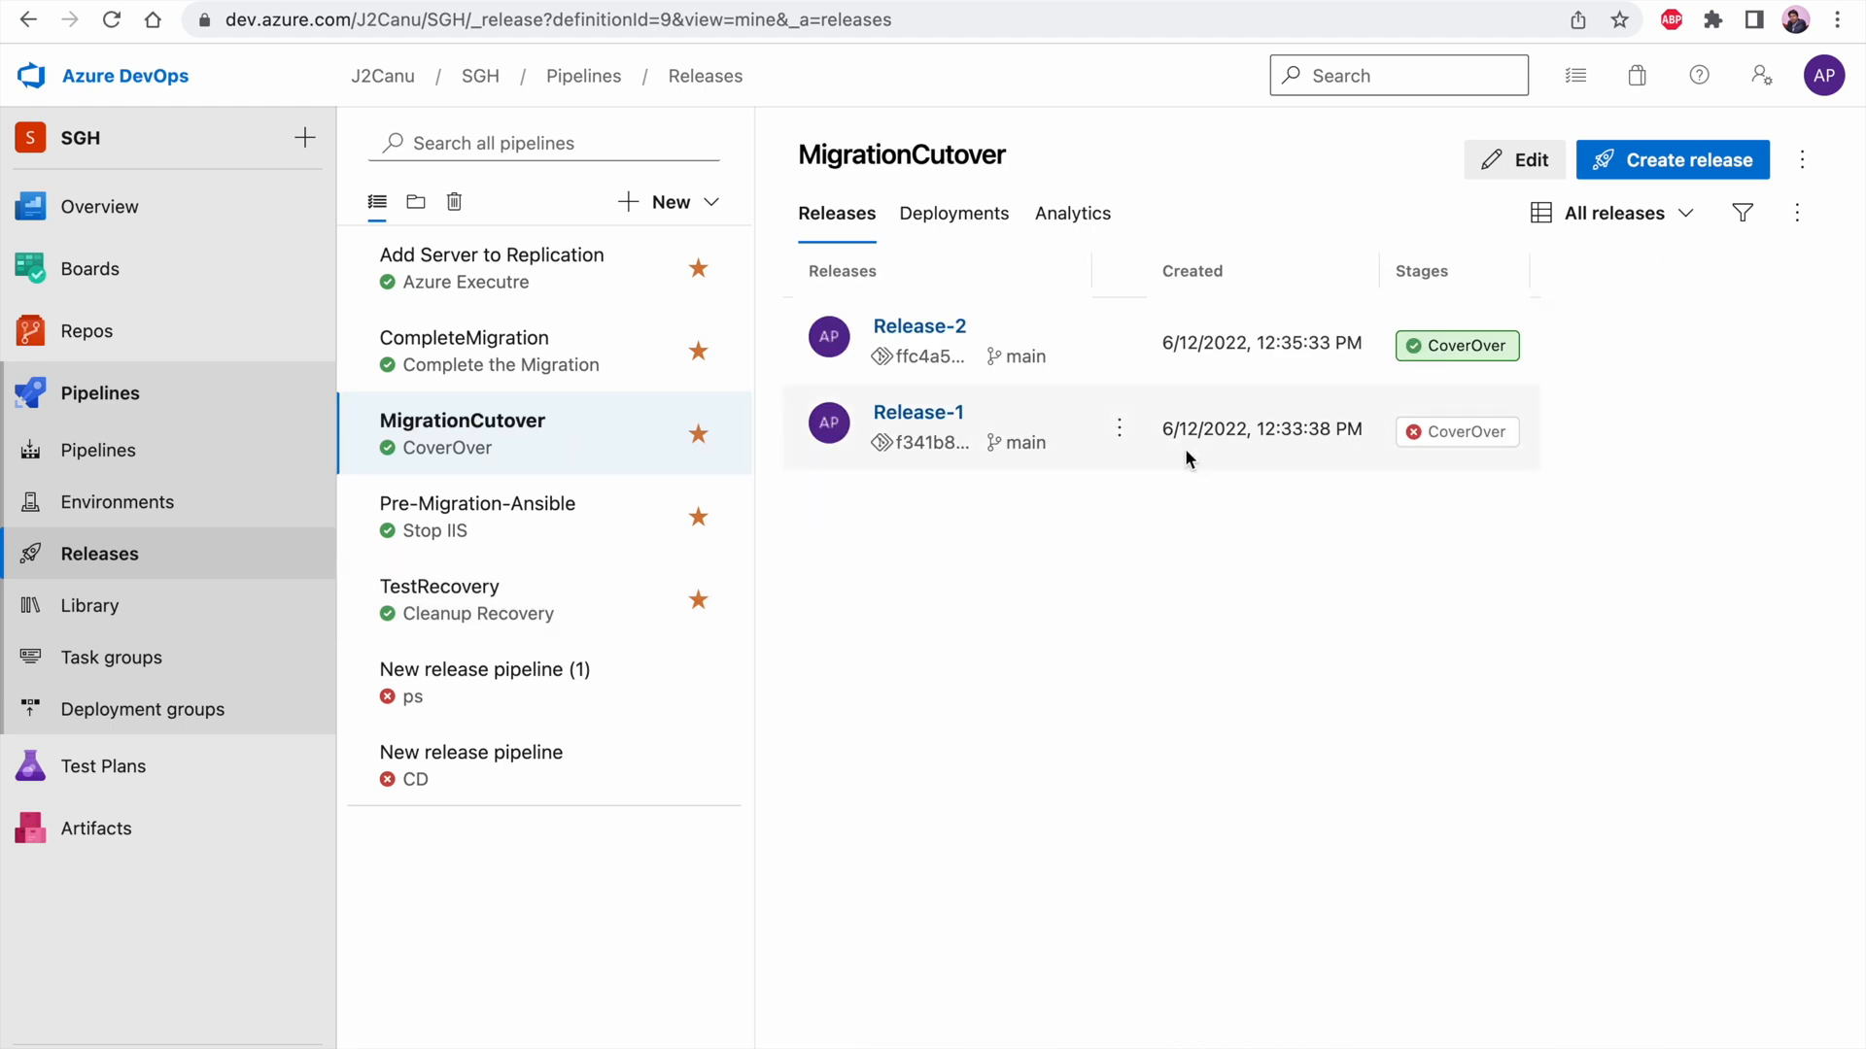
left_click(1531, 159)
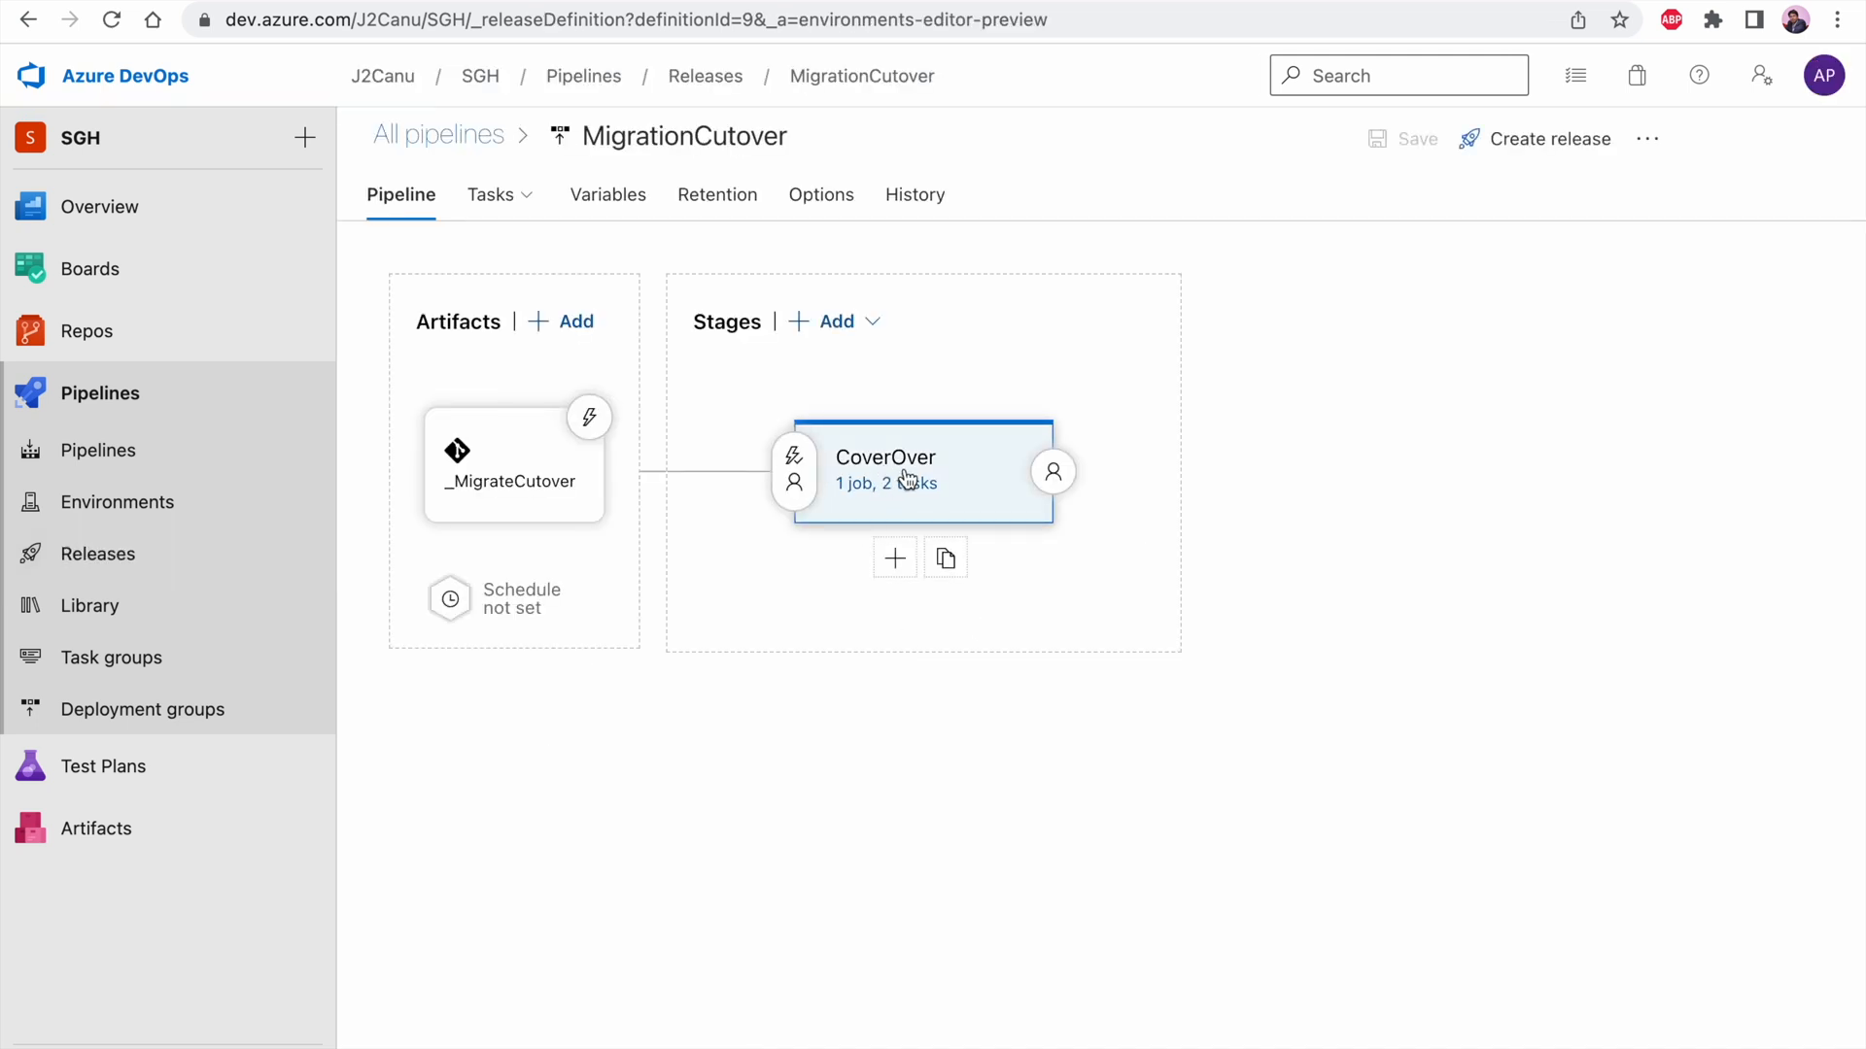
left_click(589, 418)
left_click(1147, 368)
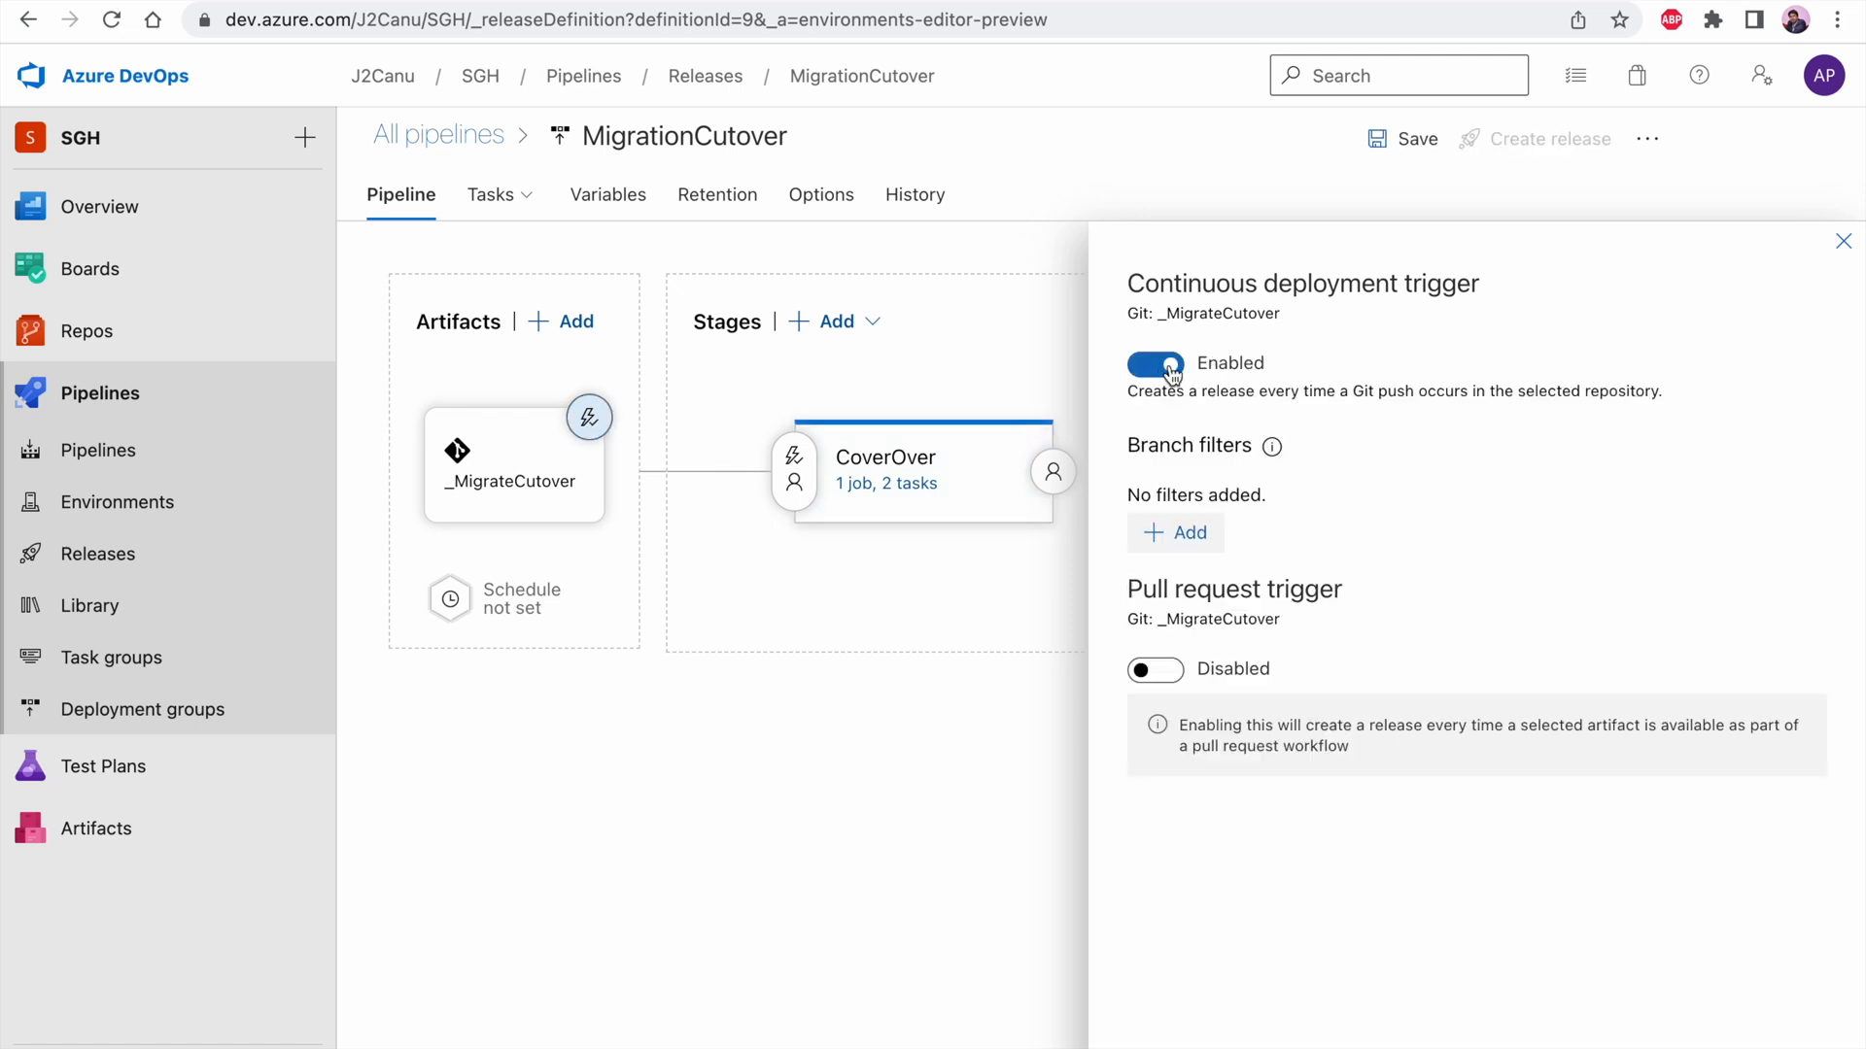
left_click(1843, 243)
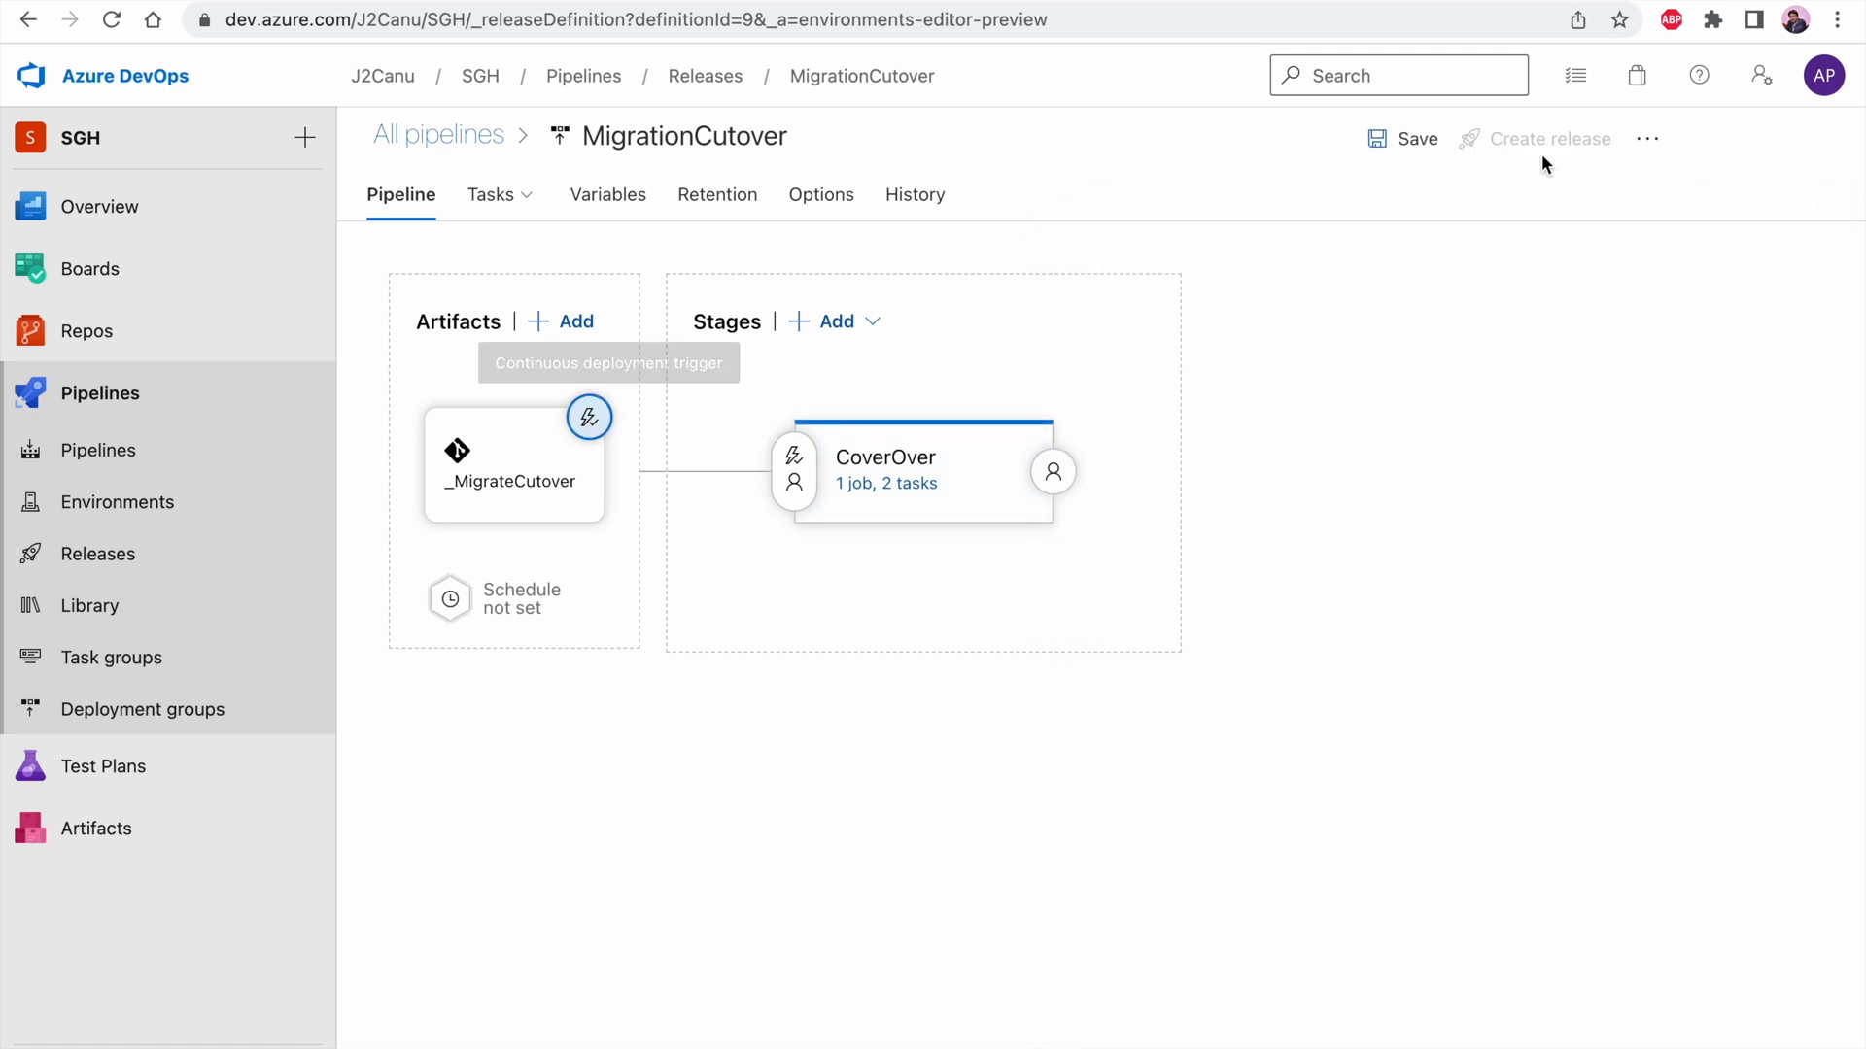
left_click(1382, 156)
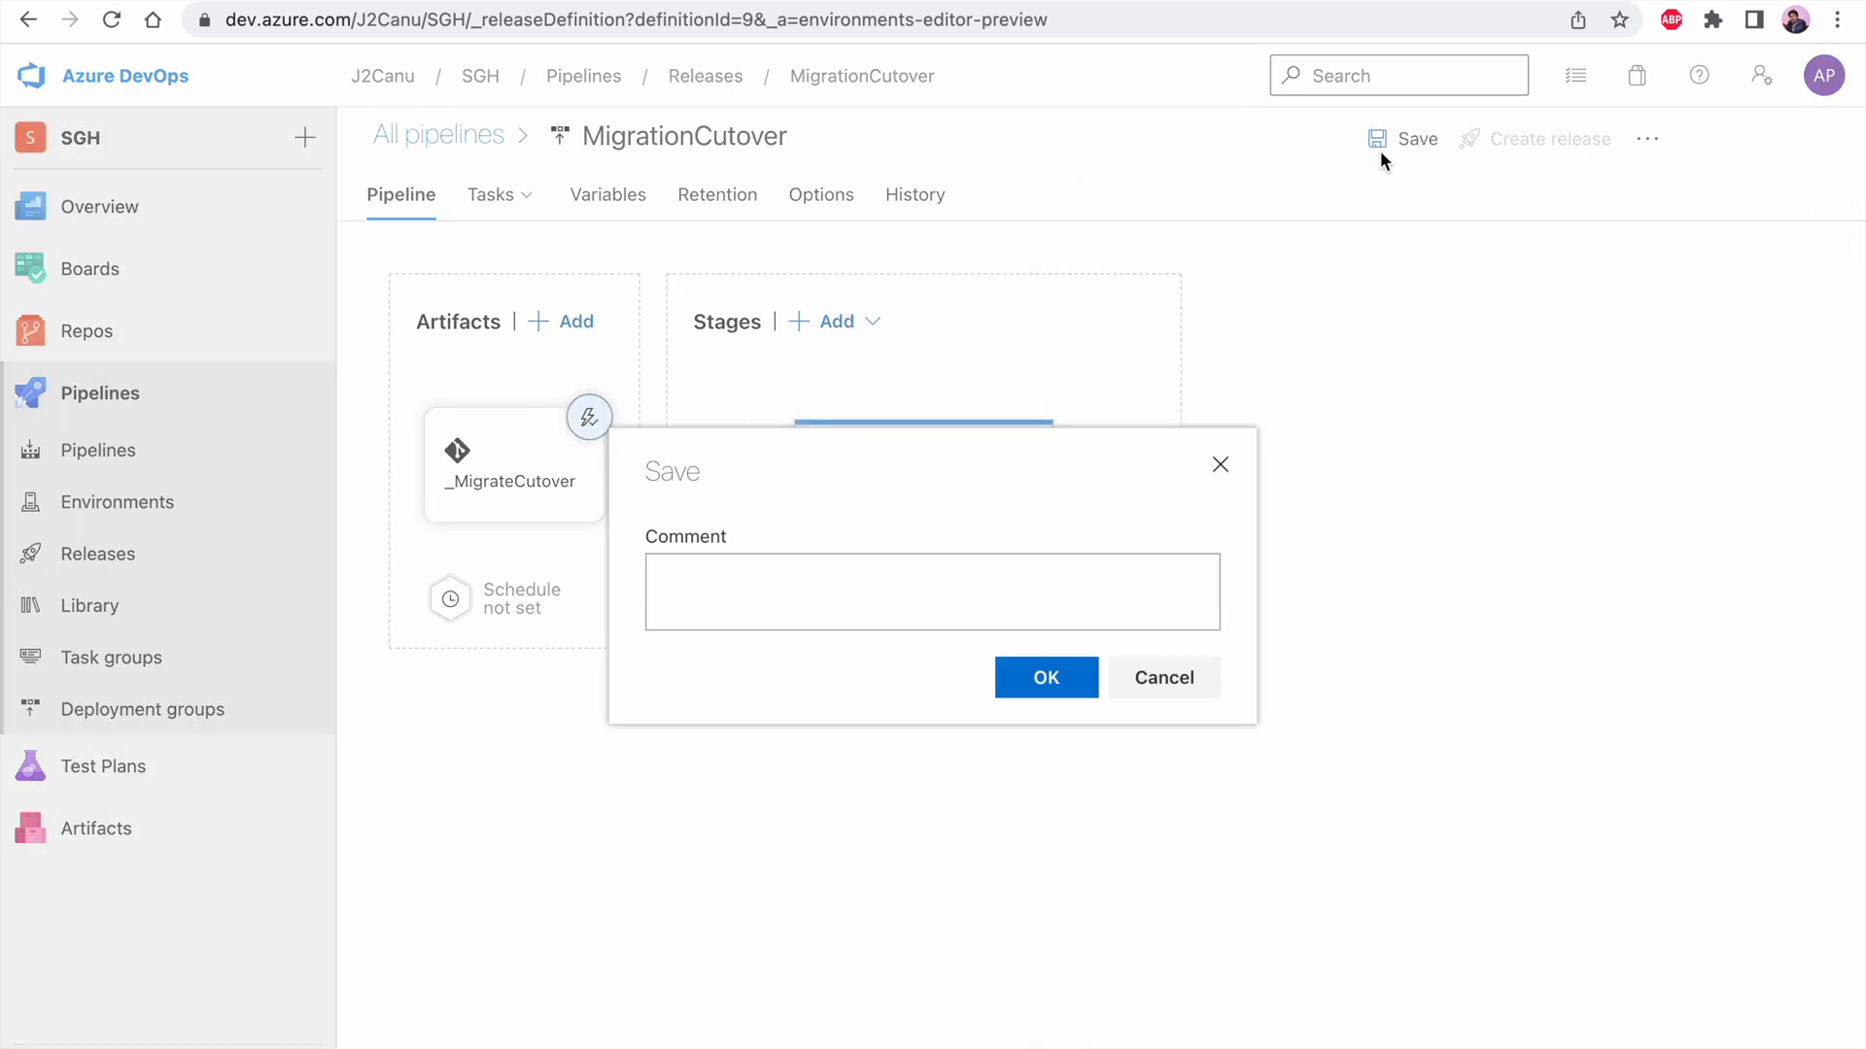
left_click(1040, 688)
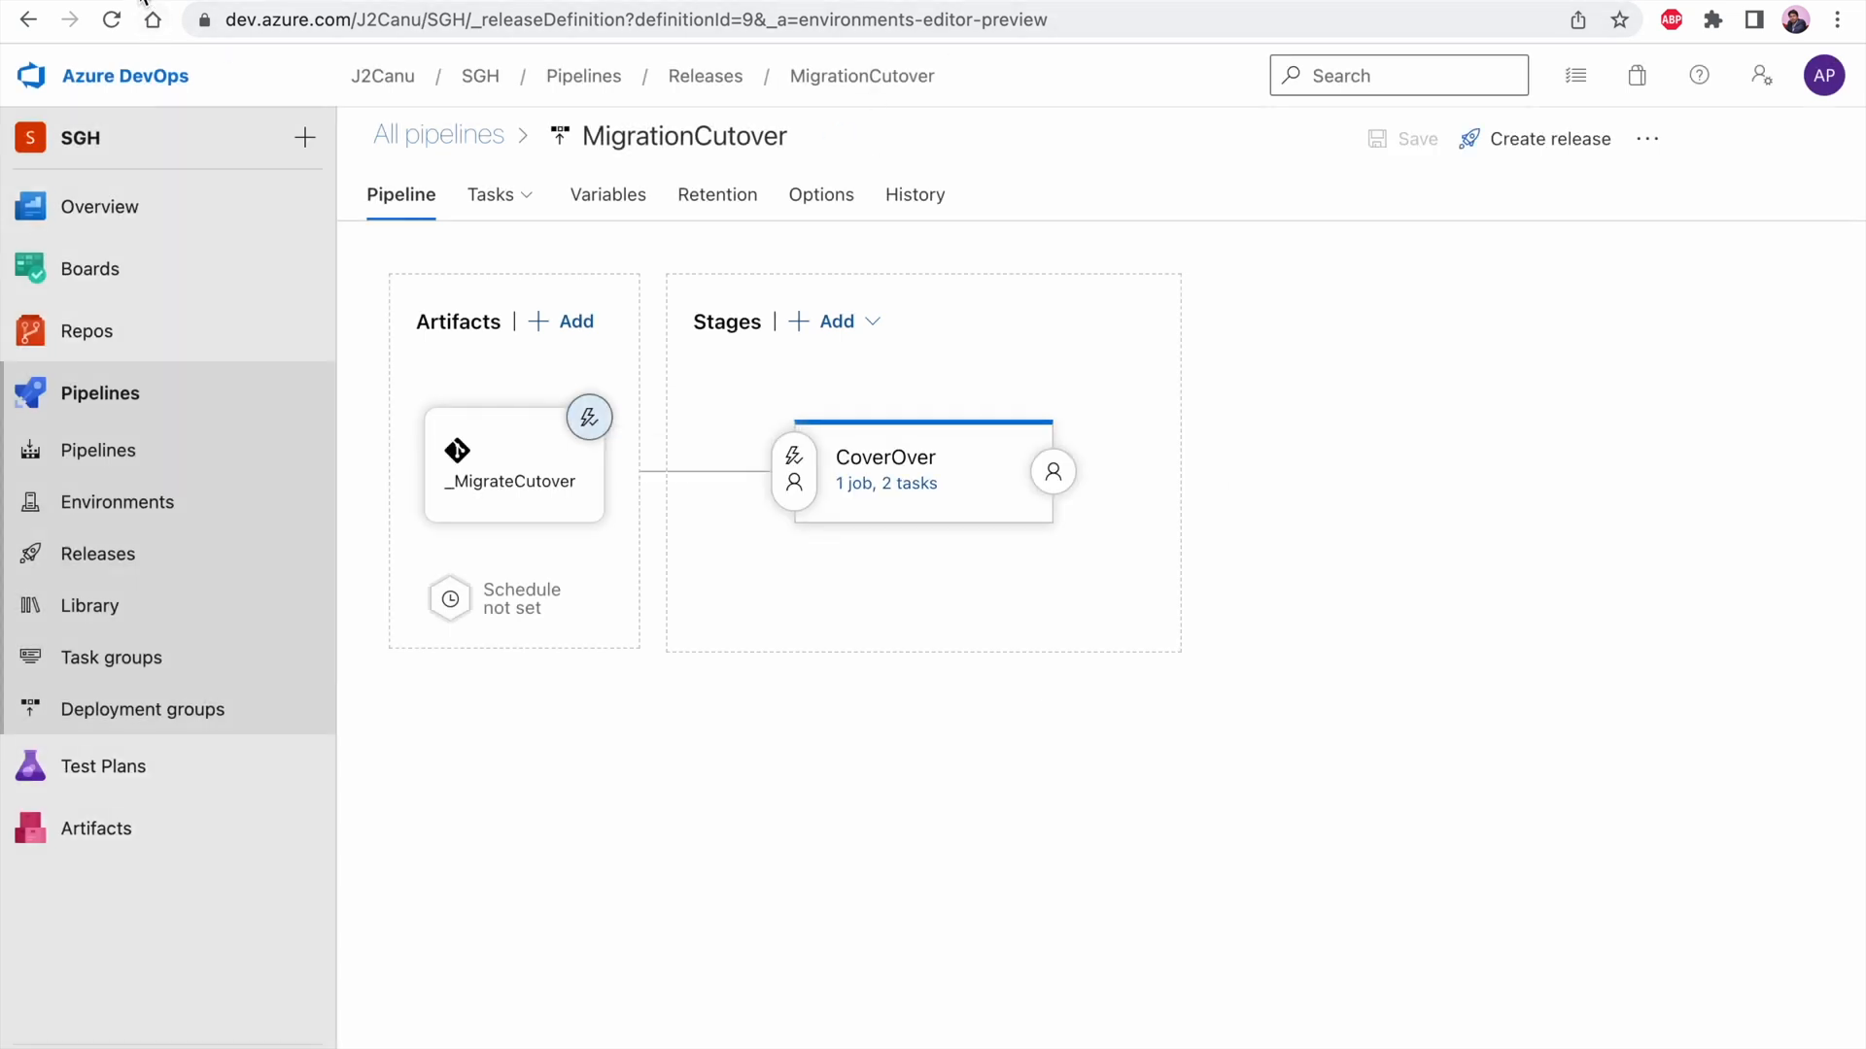
Change the first-line comment of MigrateVM.ps1 in the MigrateCutover repository to #test003 and commit it to main
left_click(208, 550)
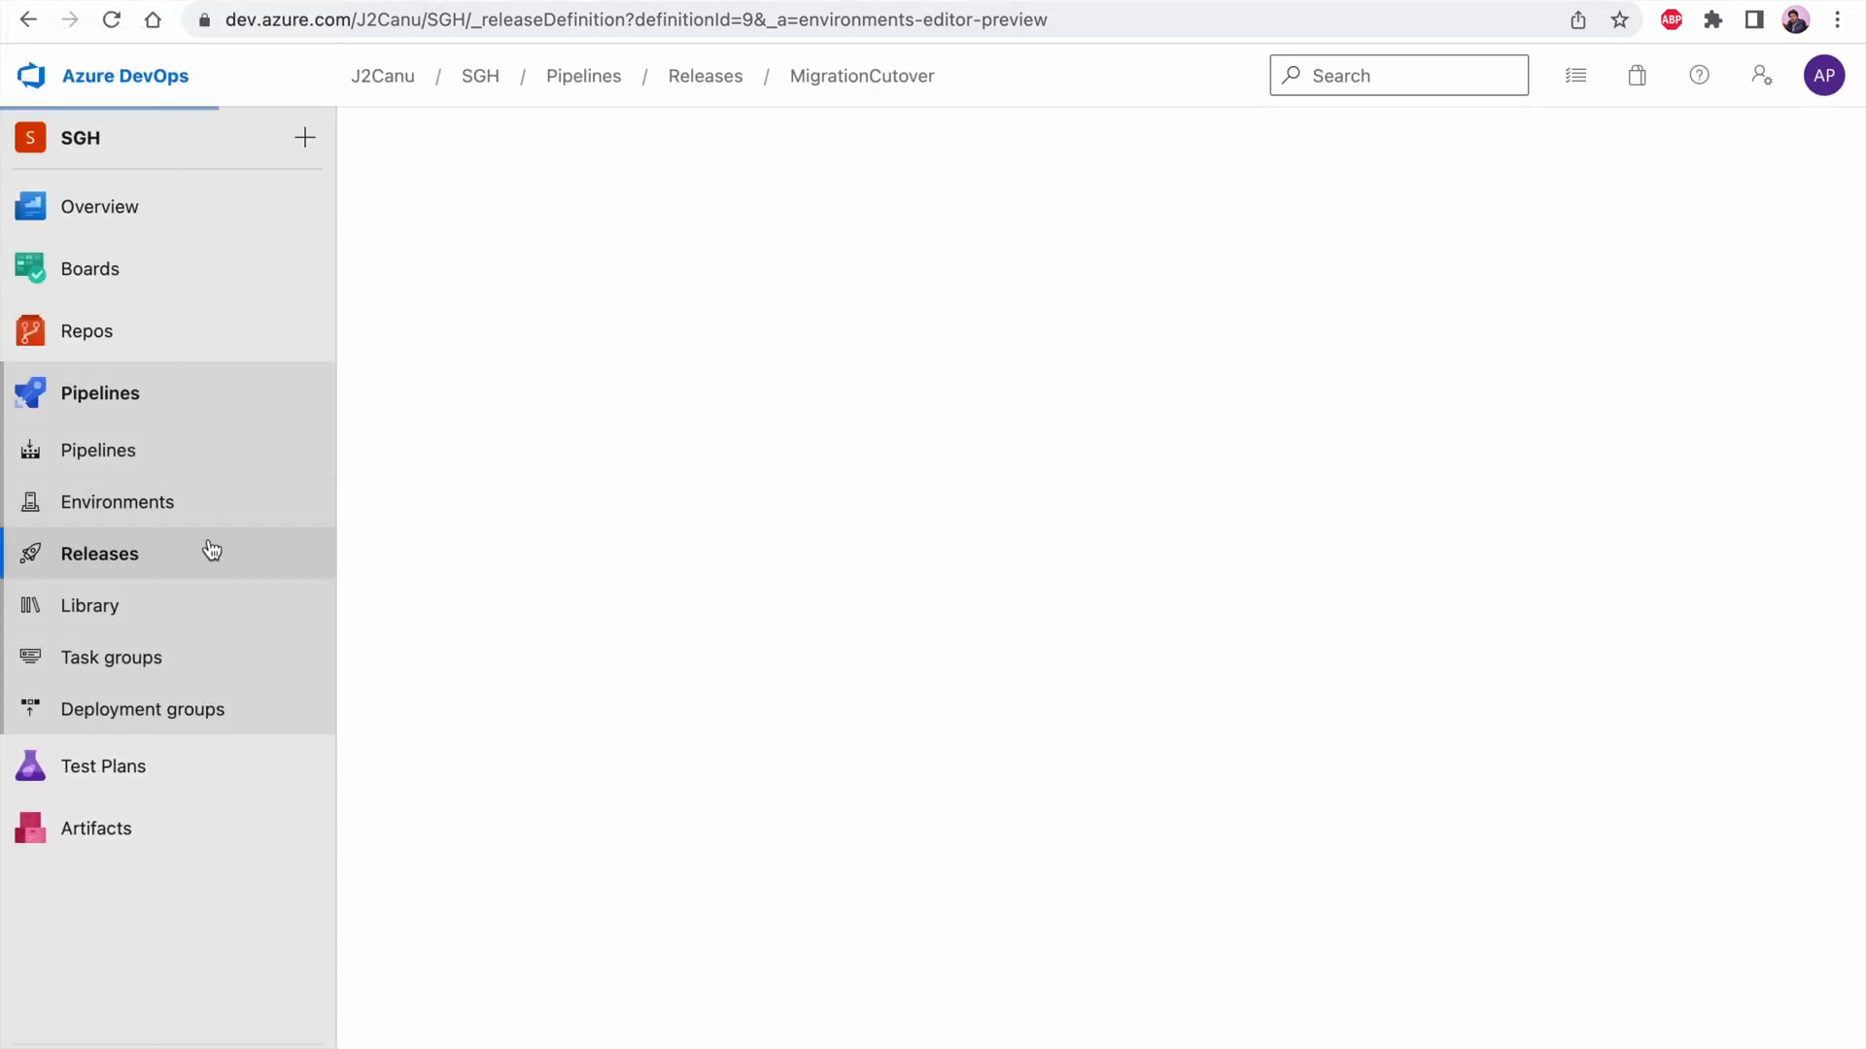
left_click(581, 434)
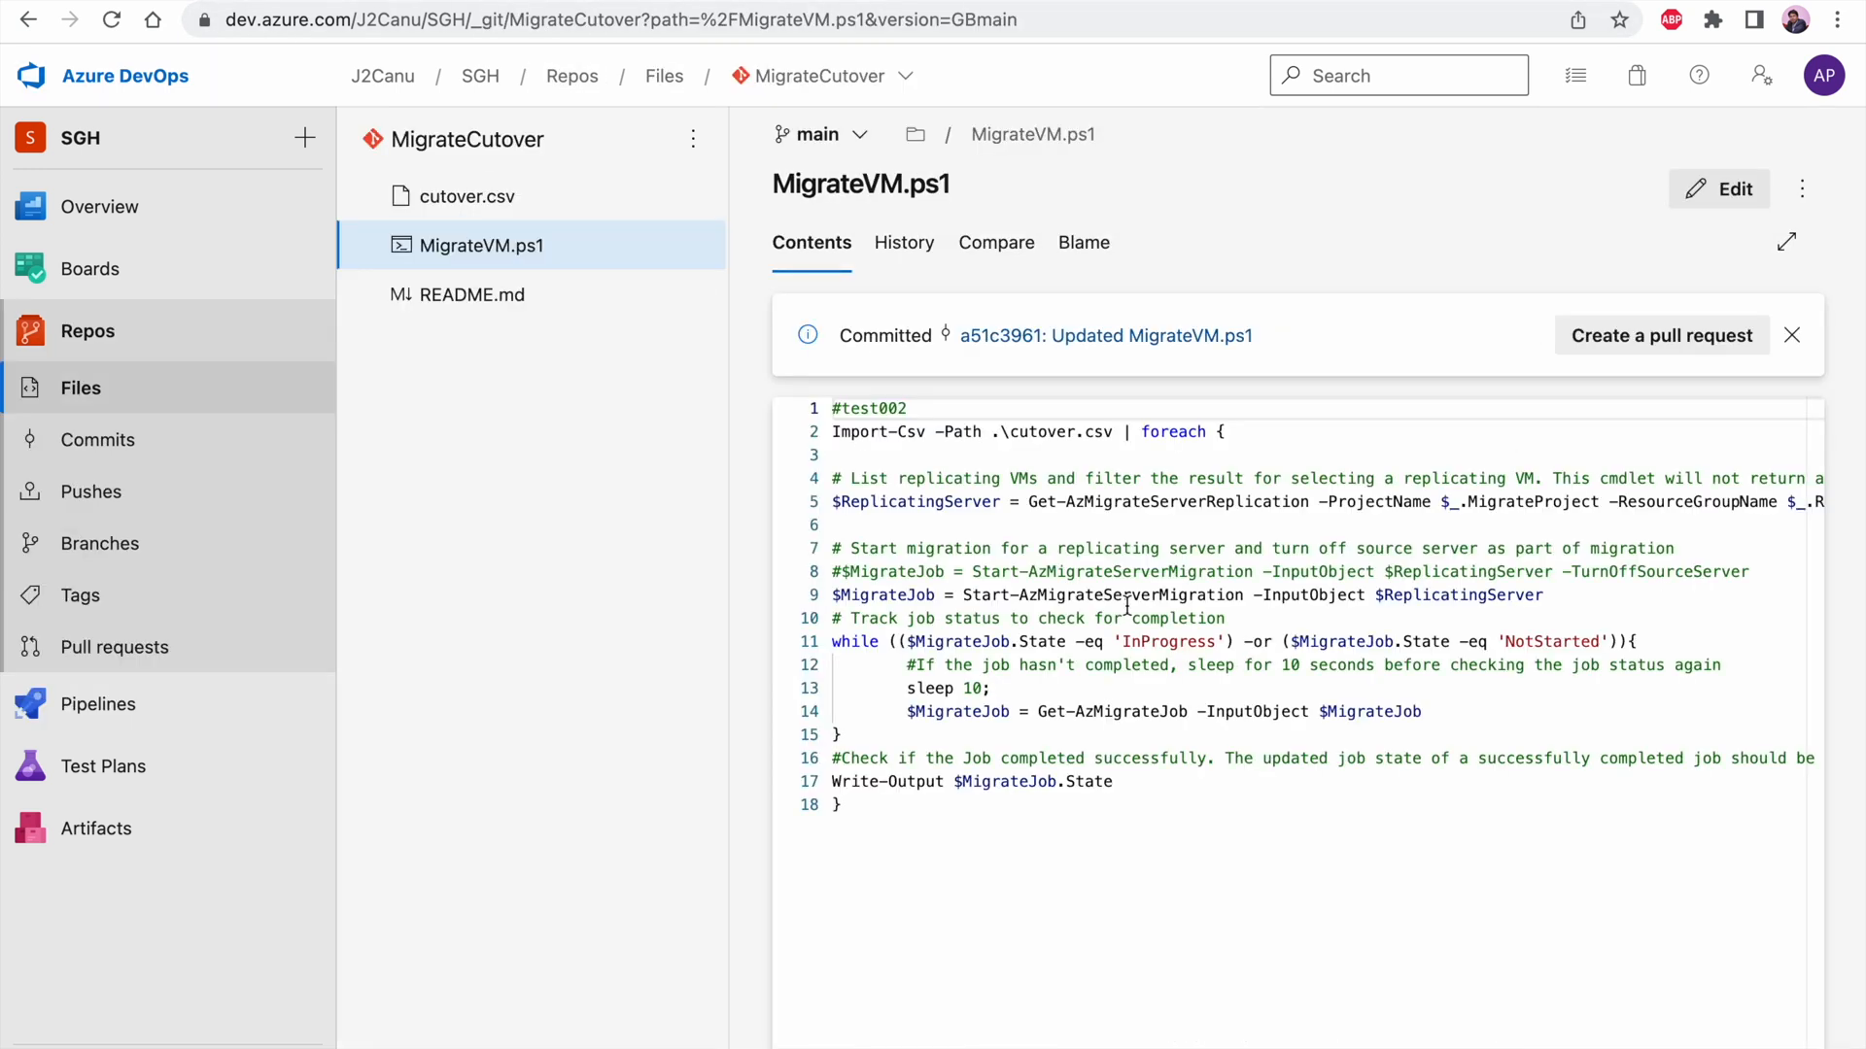
left_click(1719, 188)
left_click(990, 404)
key("BackSpace")
type("3")
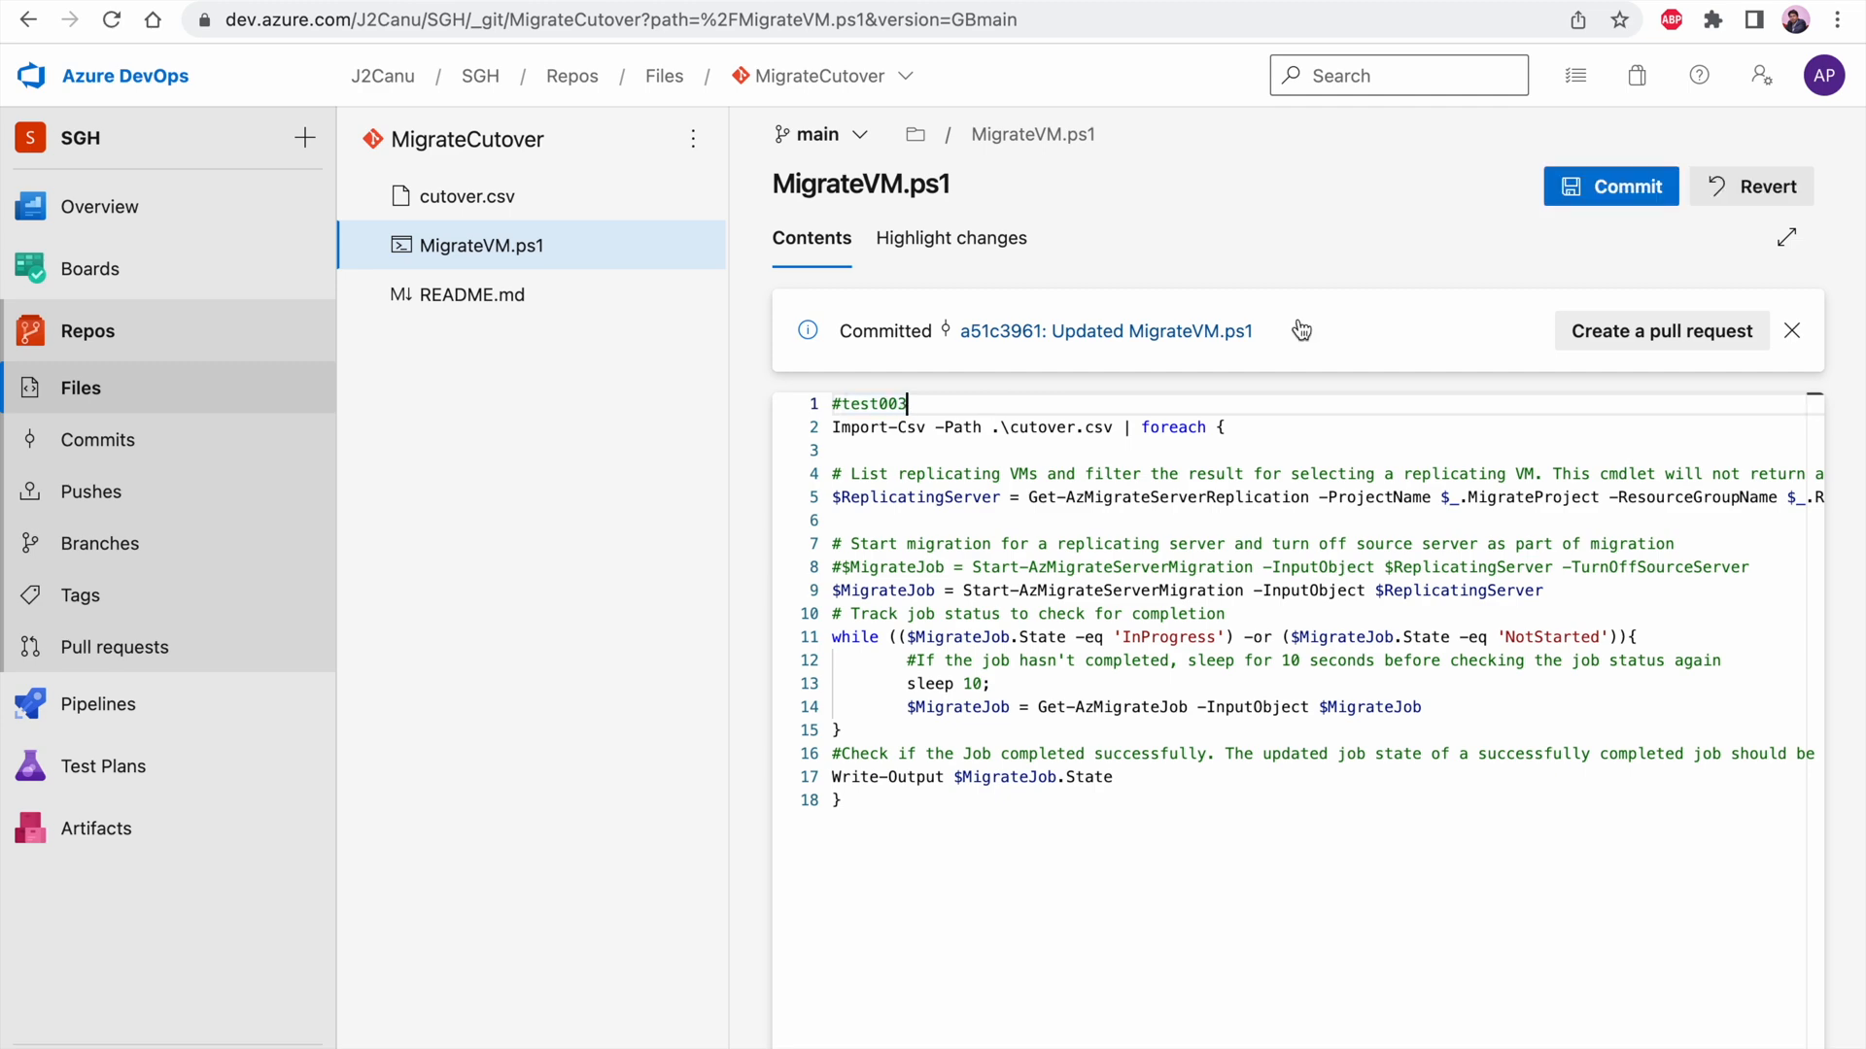
left_click(1608, 187)
left_click(1767, 1035)
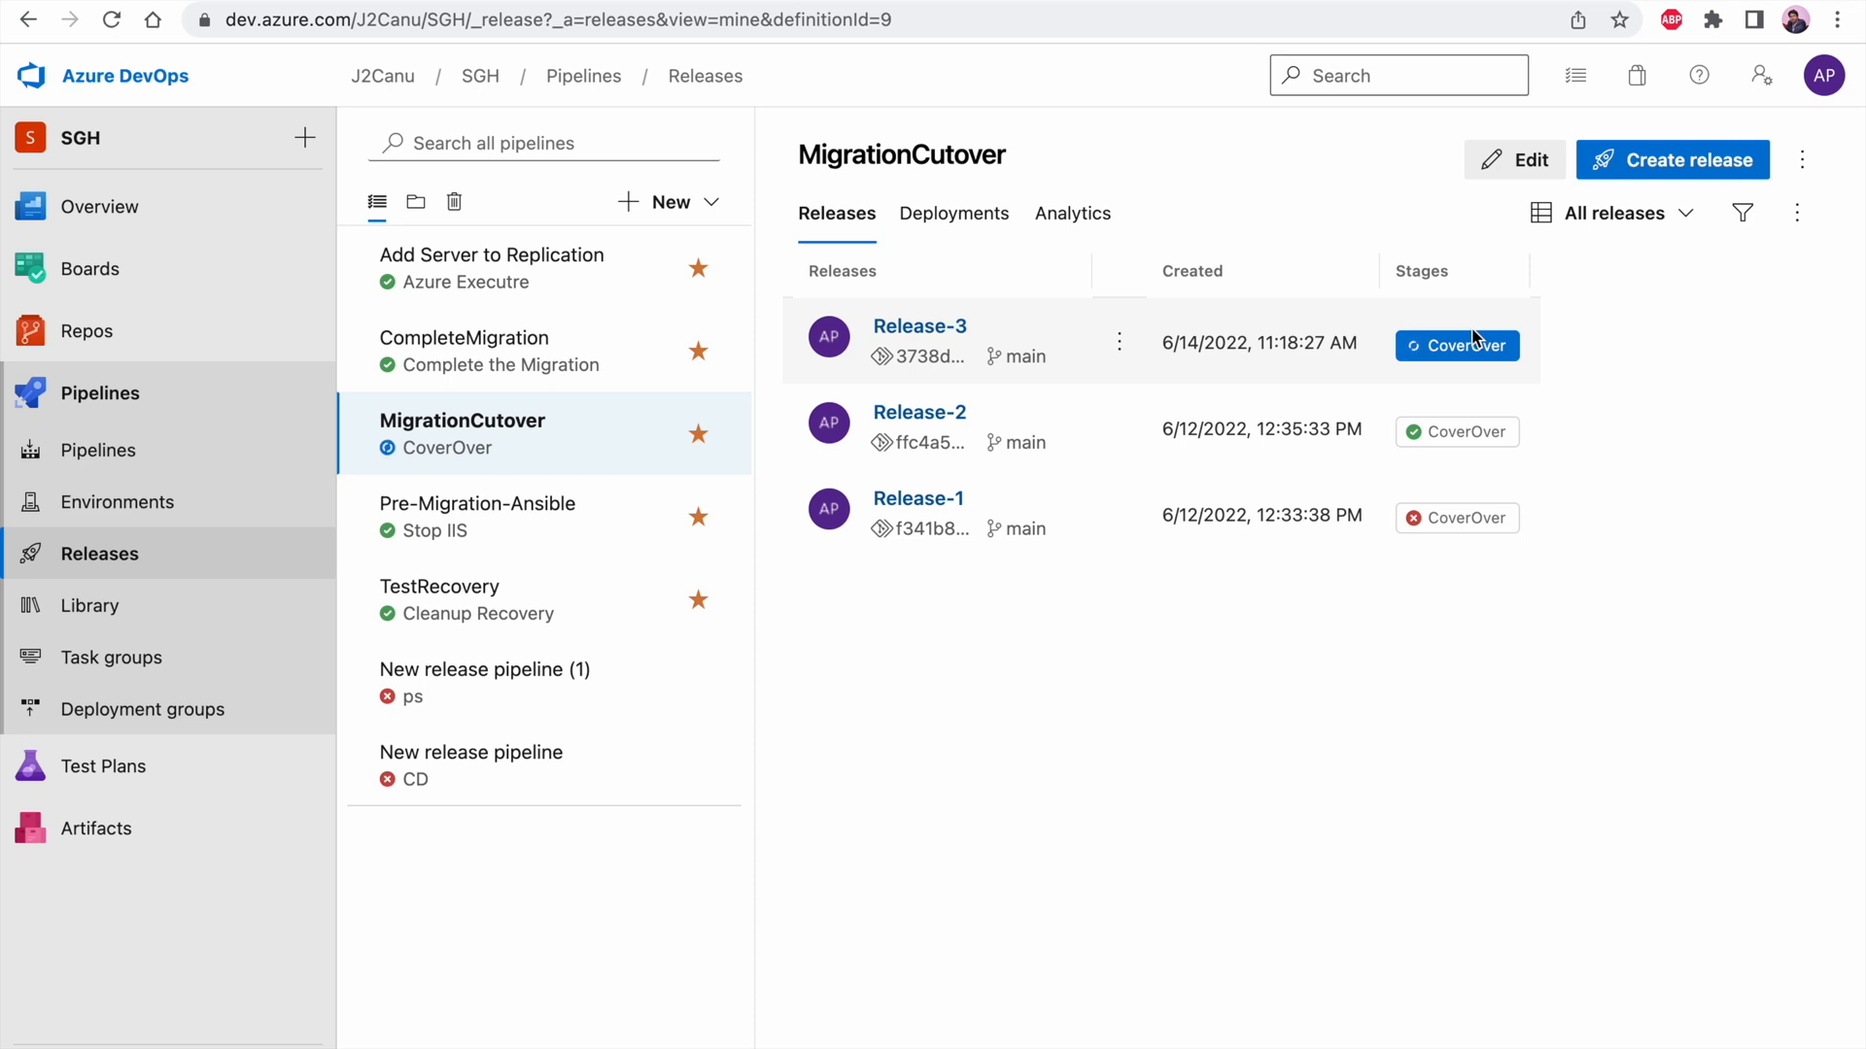
Open the CoverOver stage of MigrationCutover's Release-3 and refresh the replicating machines list in Azure
left_click(1474, 341)
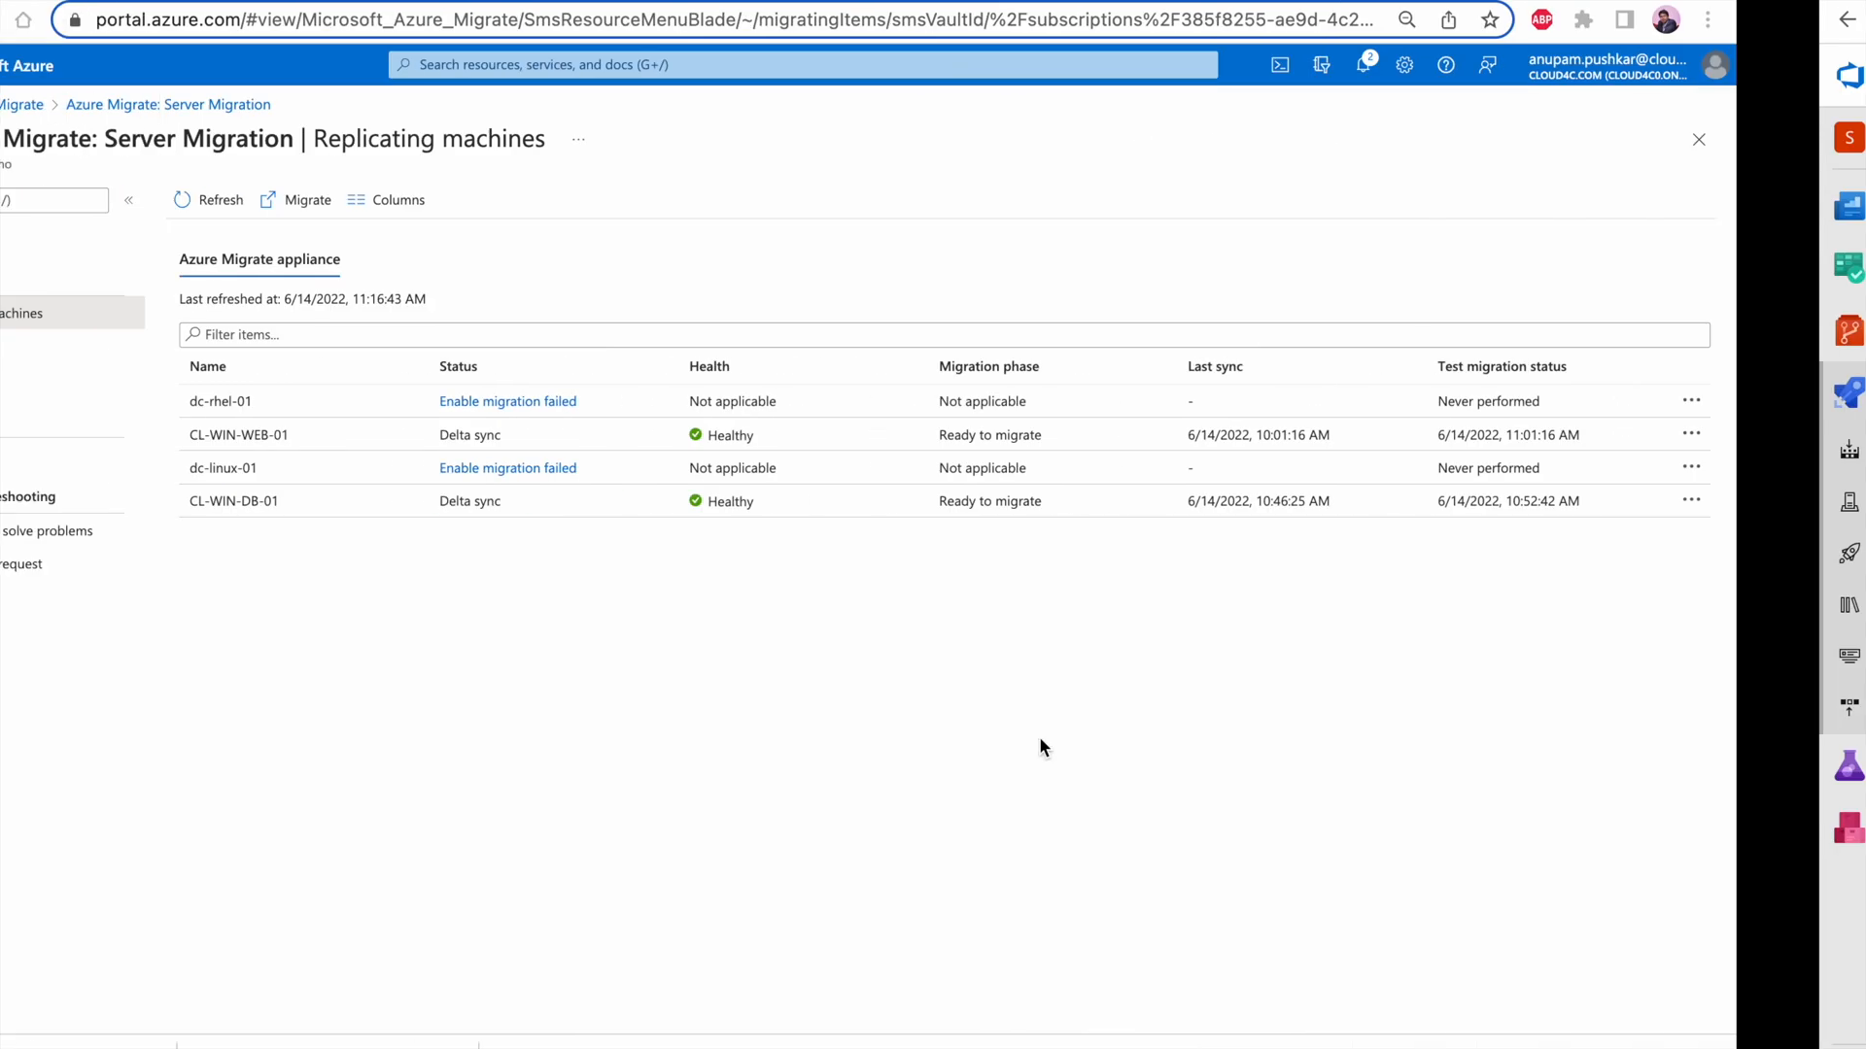
left_click(338, 201)
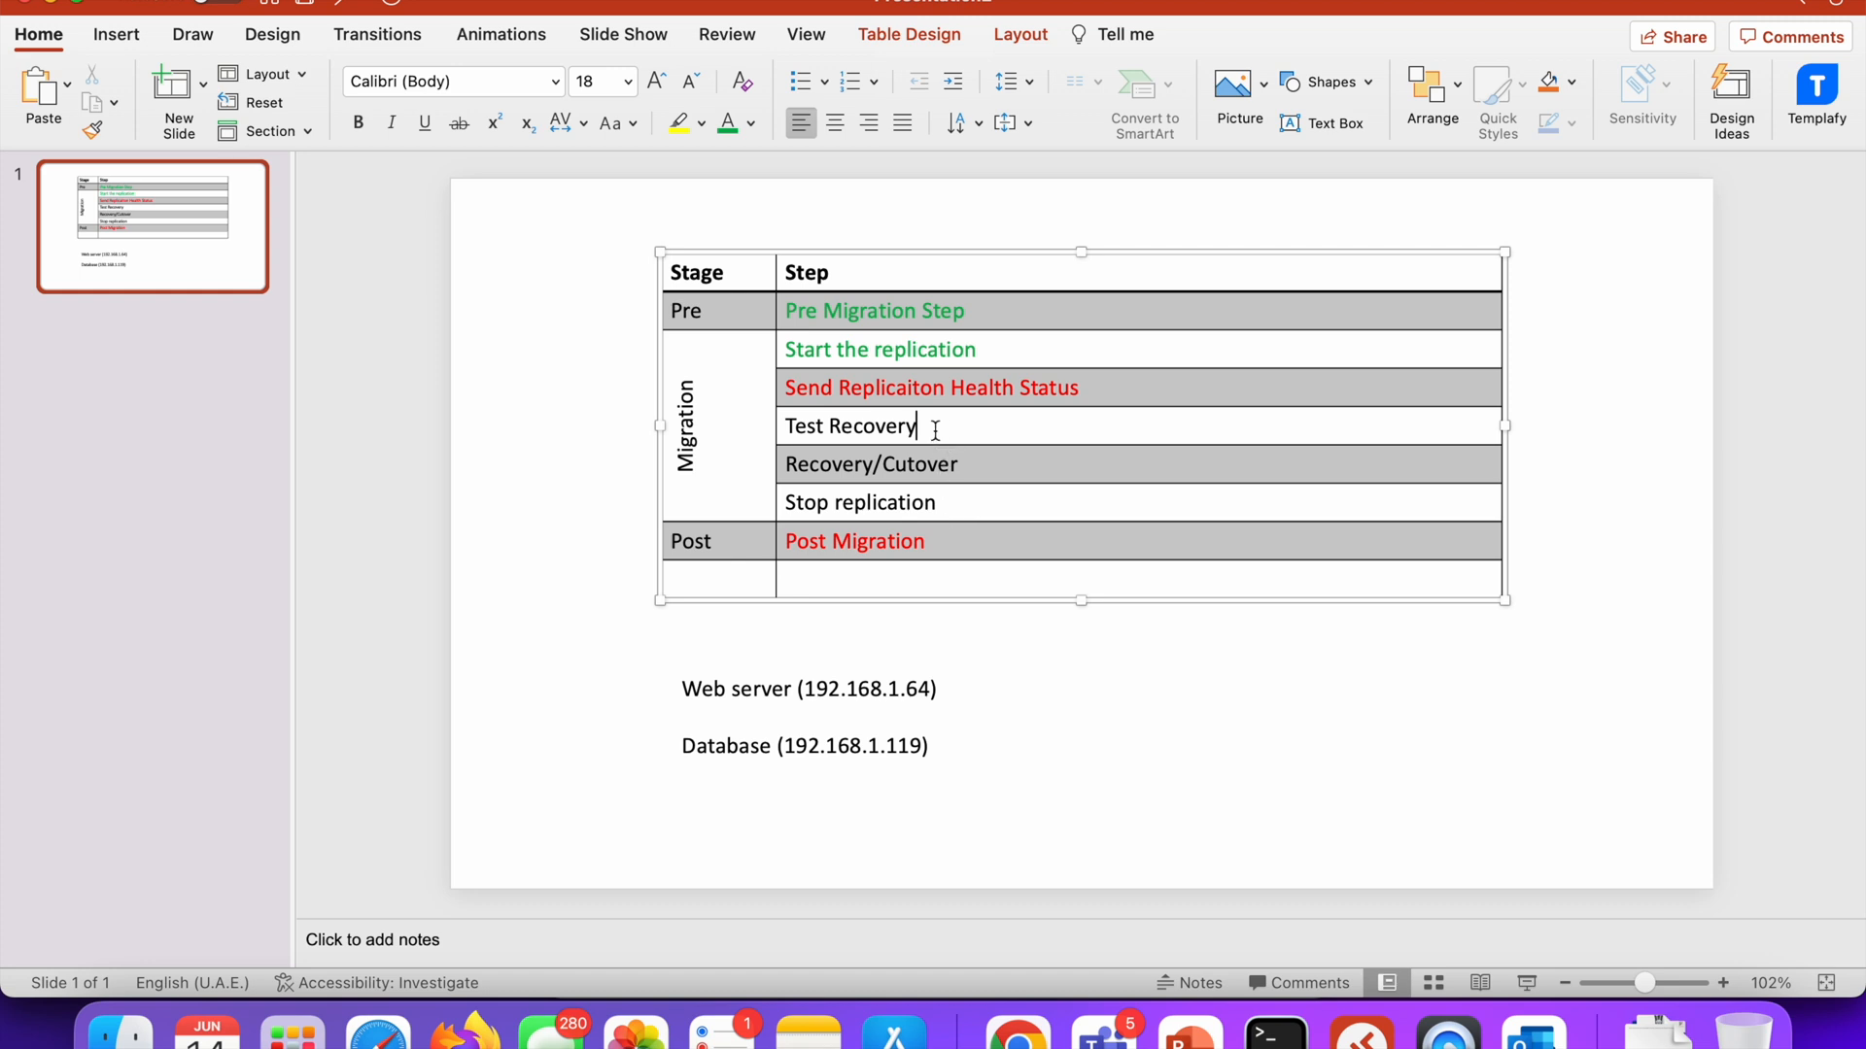
Switch to the PowerPoint slide, colour the Test Recovery table entry green and point out the Recovery/Cutover entry
left_click_drag(922, 427, 783, 428)
left_click(726, 126)
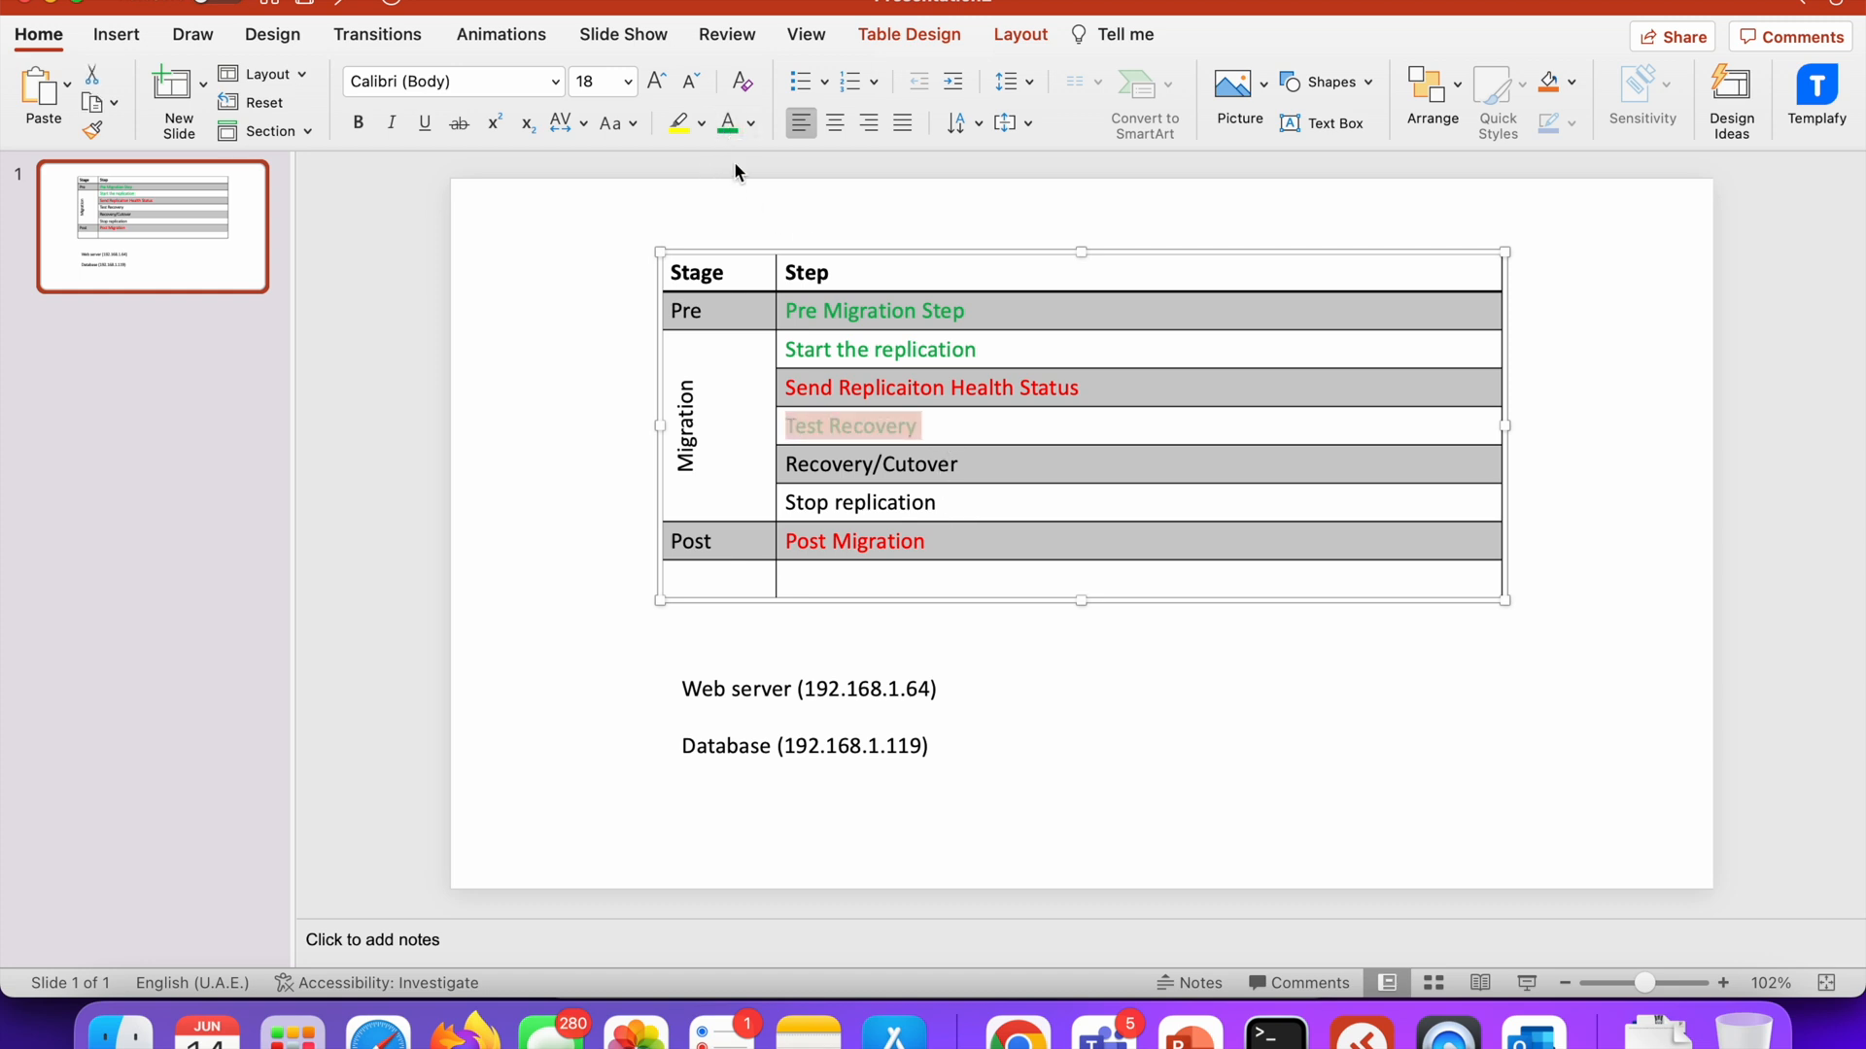
left_click(1011, 666)
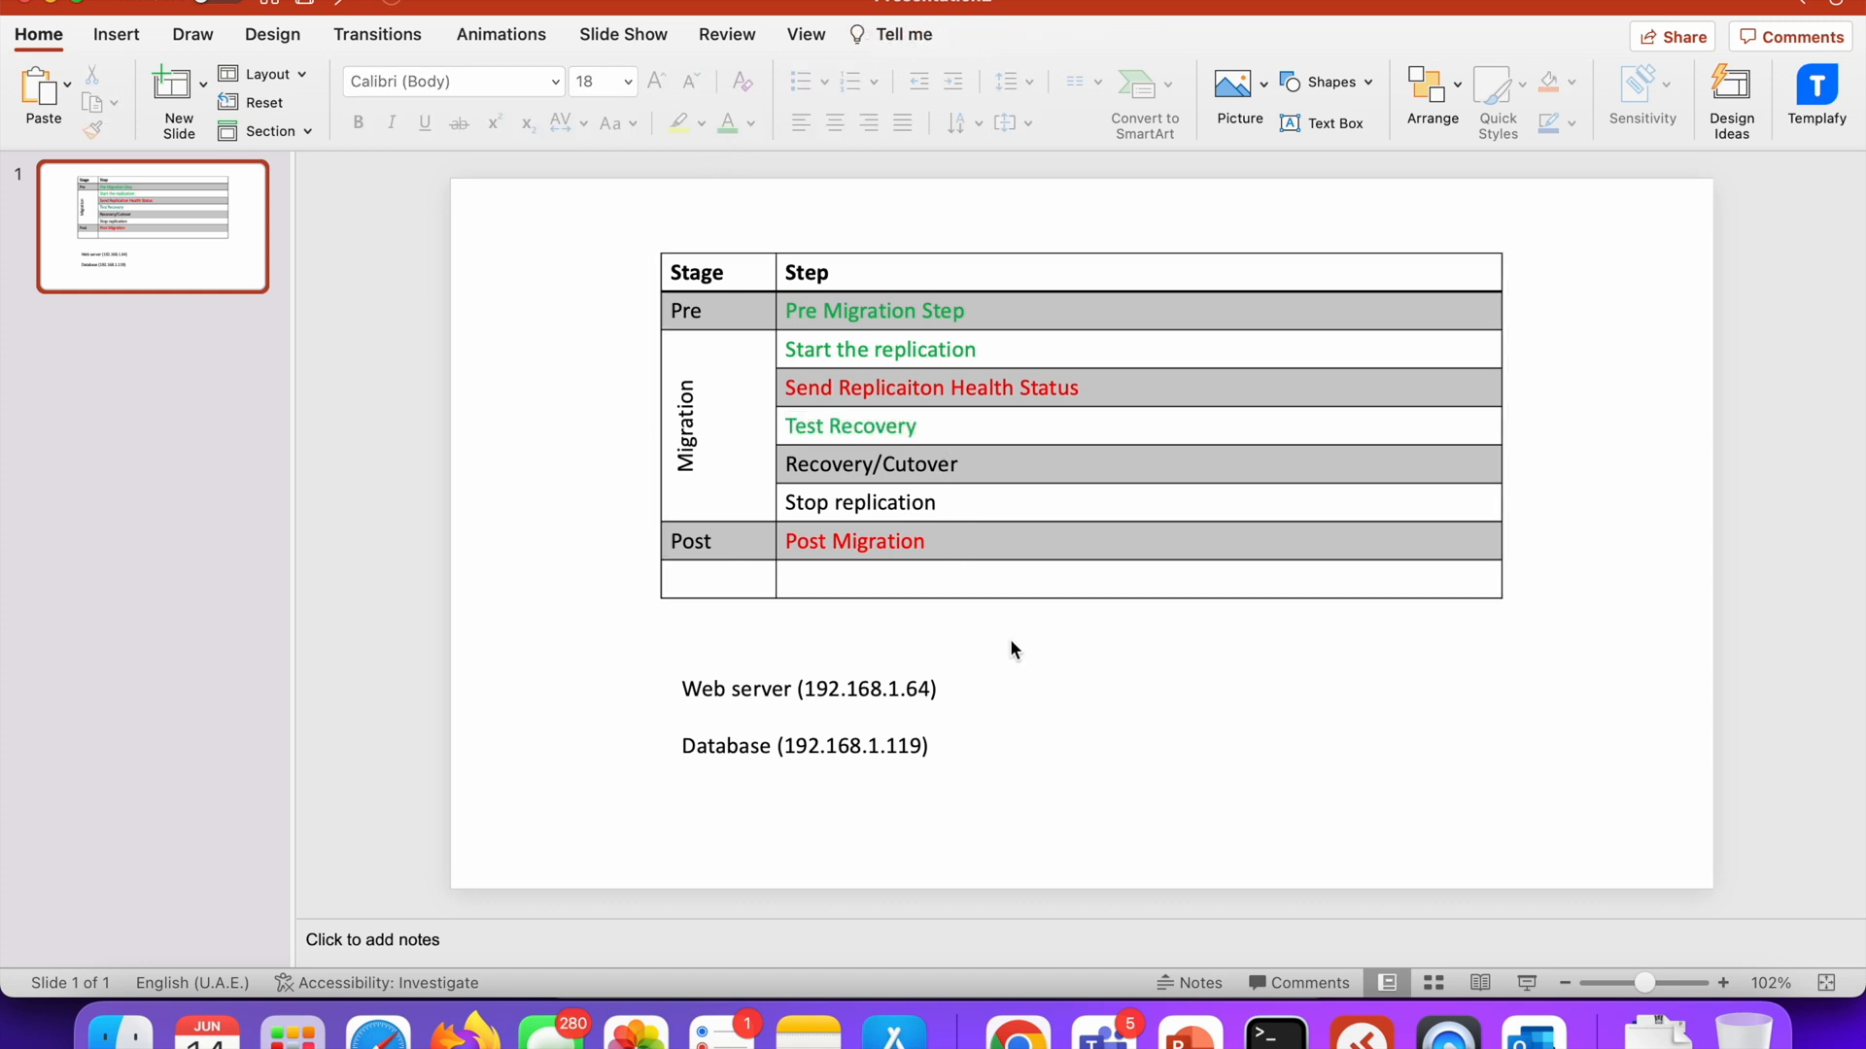
triple_click(988, 467)
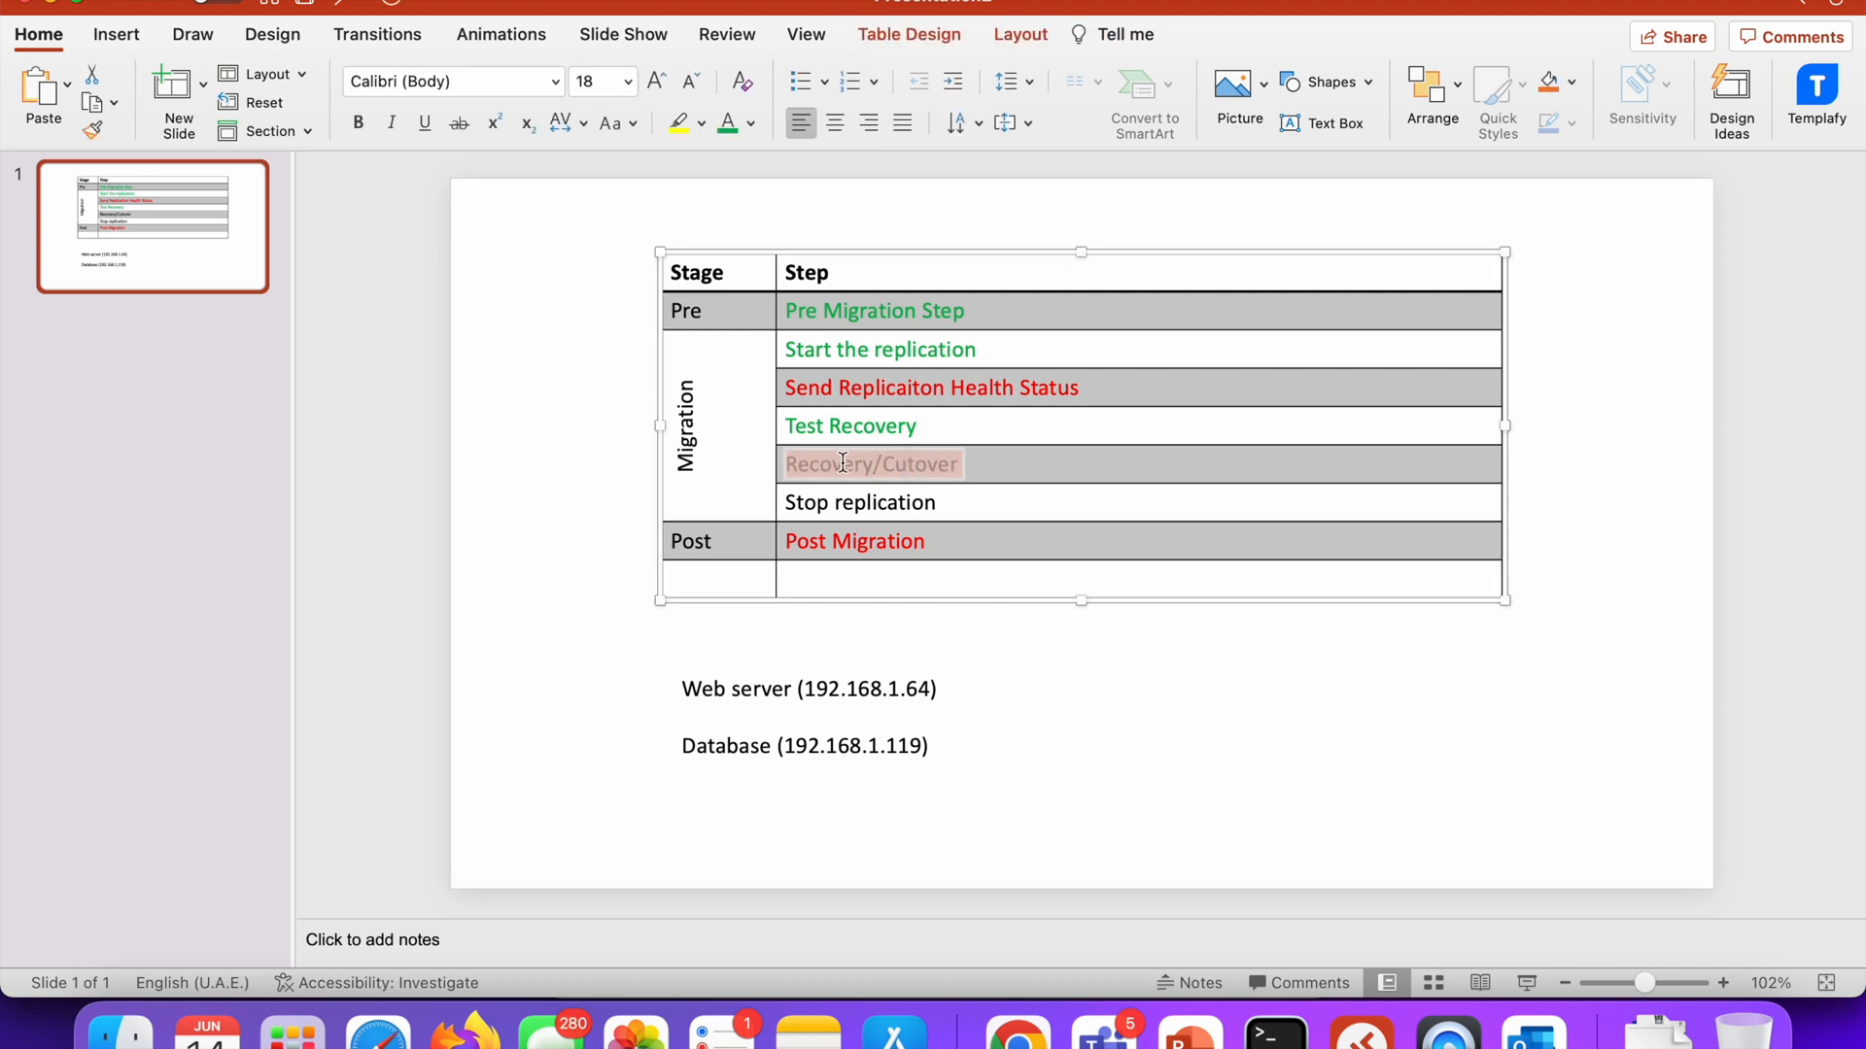
left_click(1052, 465)
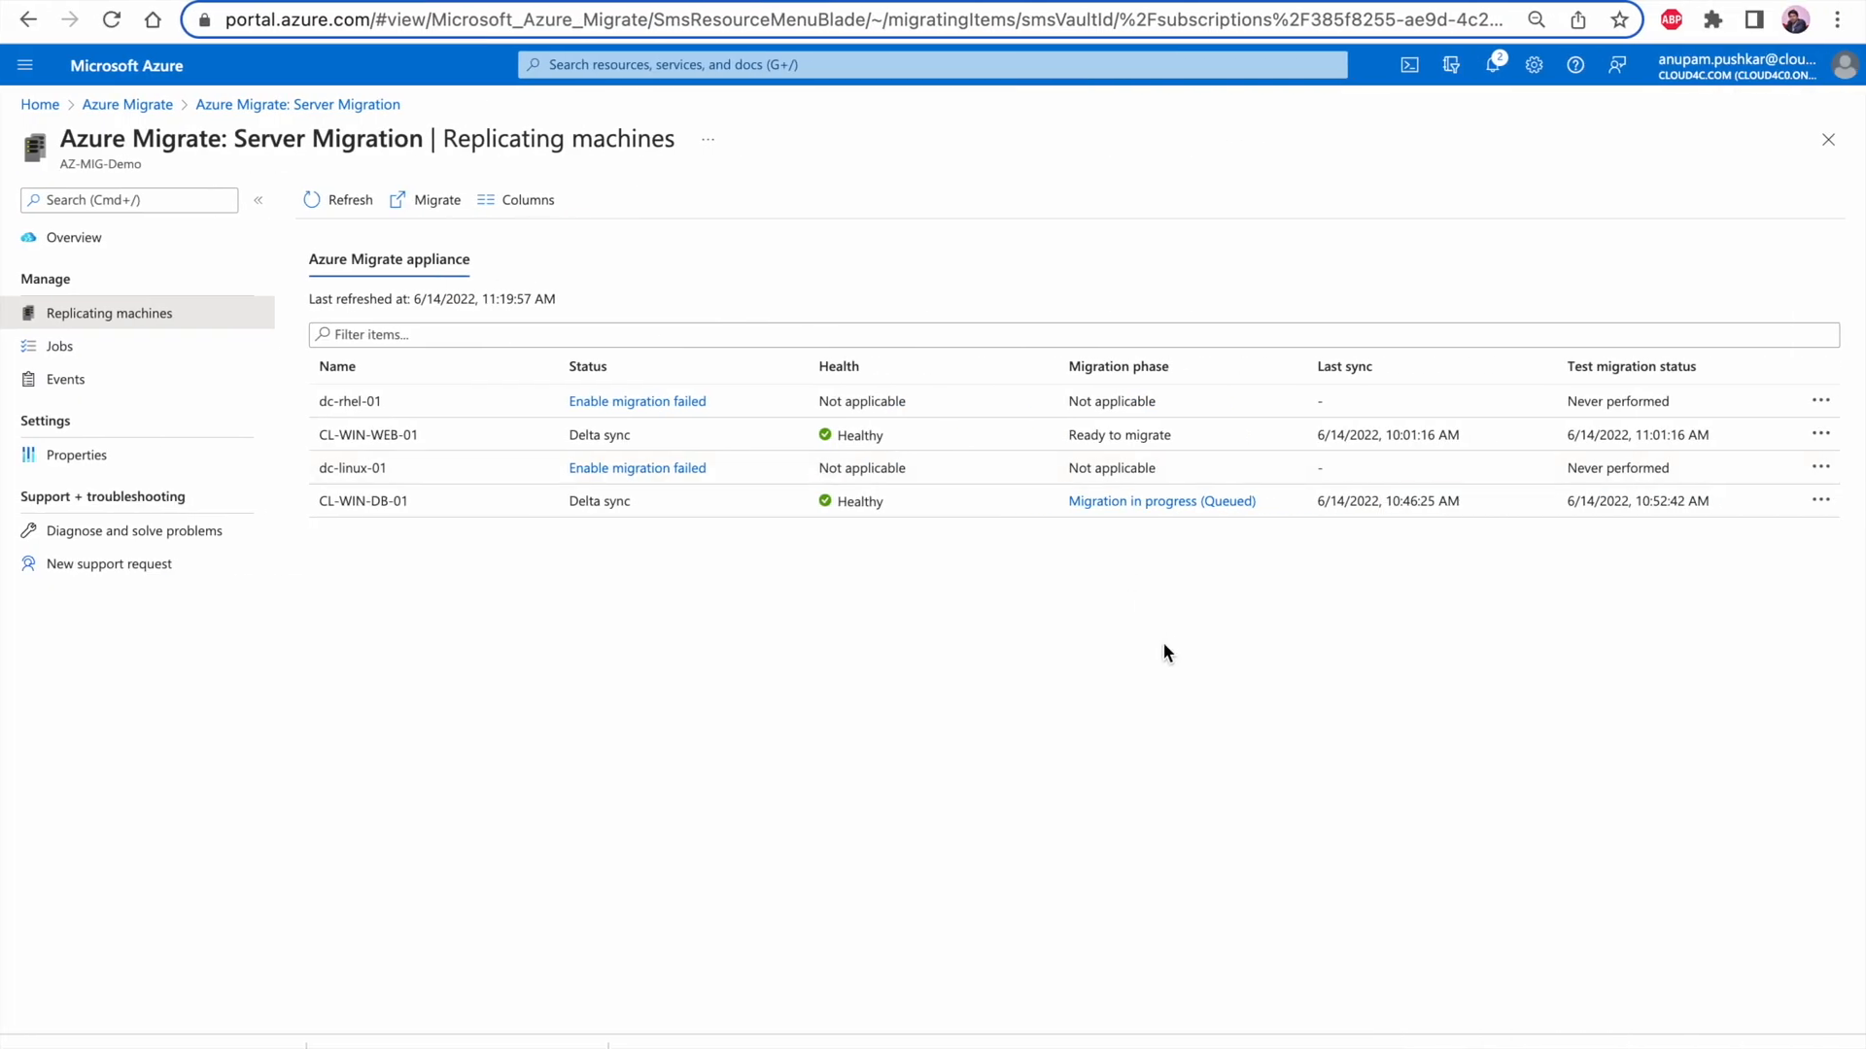
Open CL-WIN-DB-01's migration job from Azure's replicating machines list, review its job stages and return to Server Migration
left_click(1095, 507)
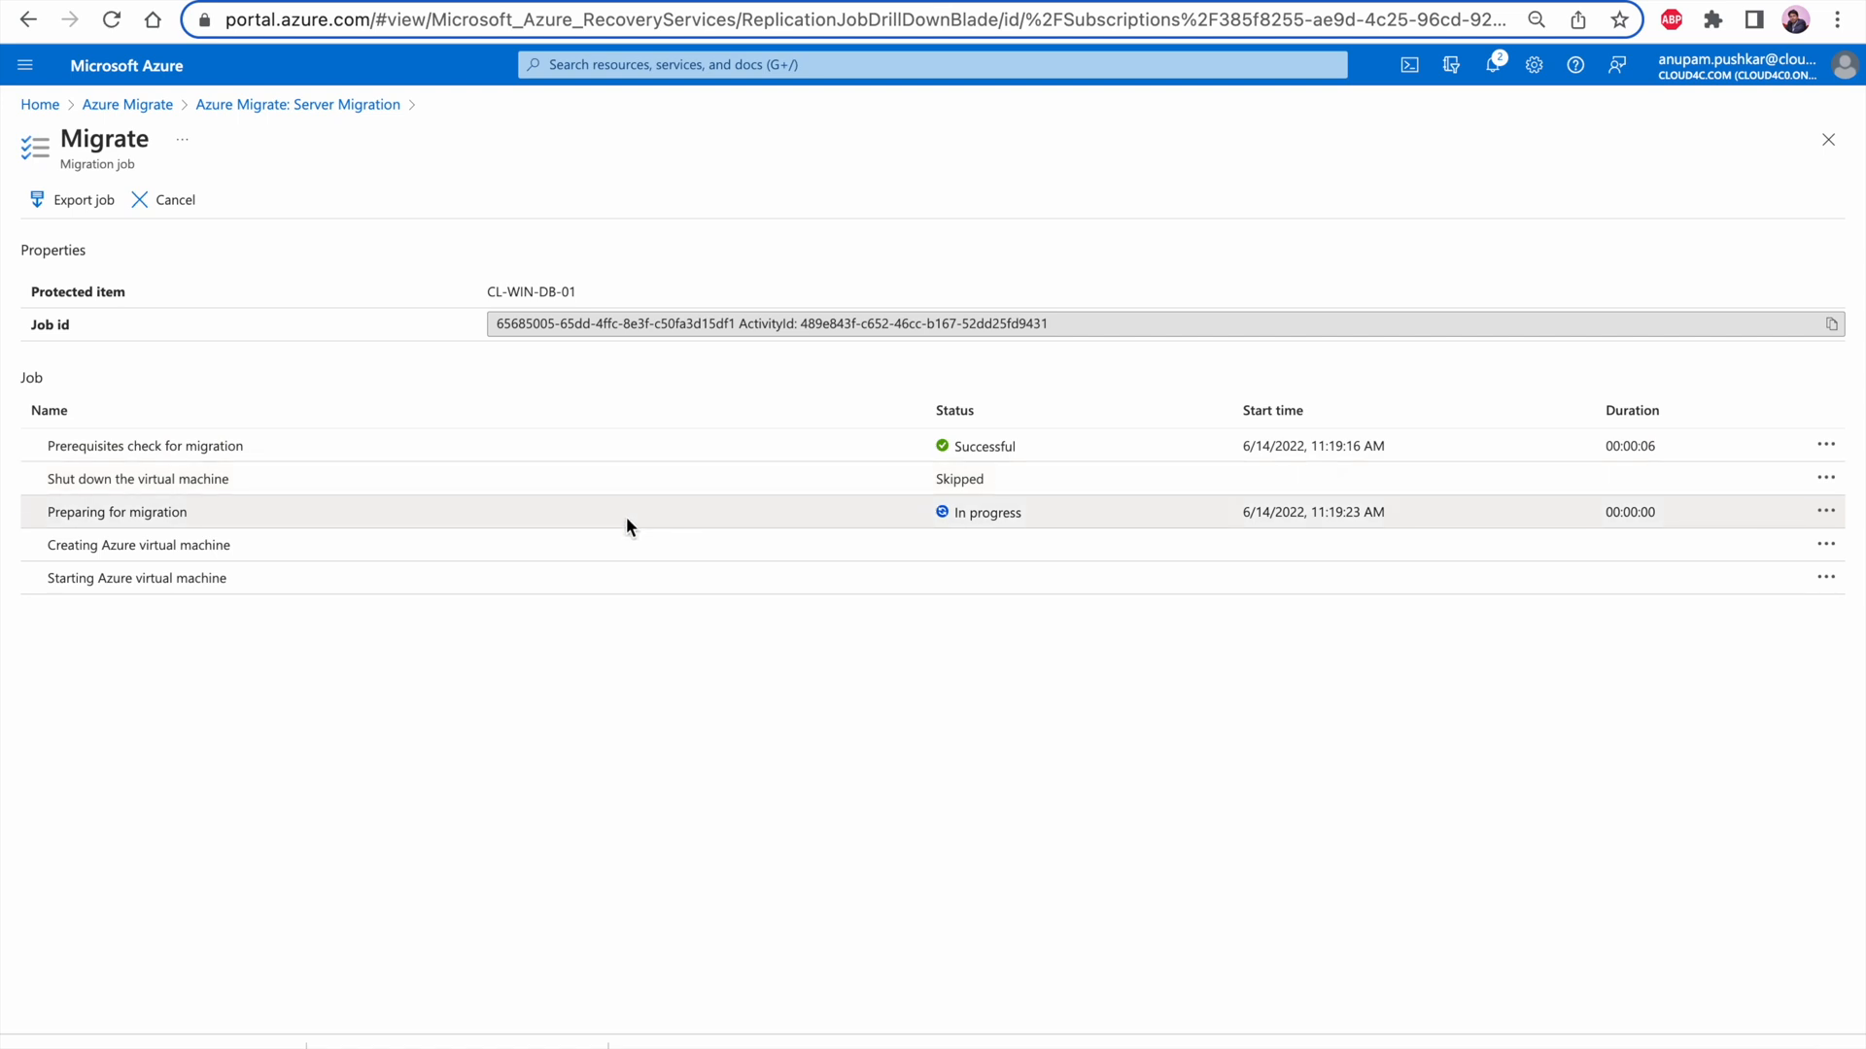
left_click(295, 106)
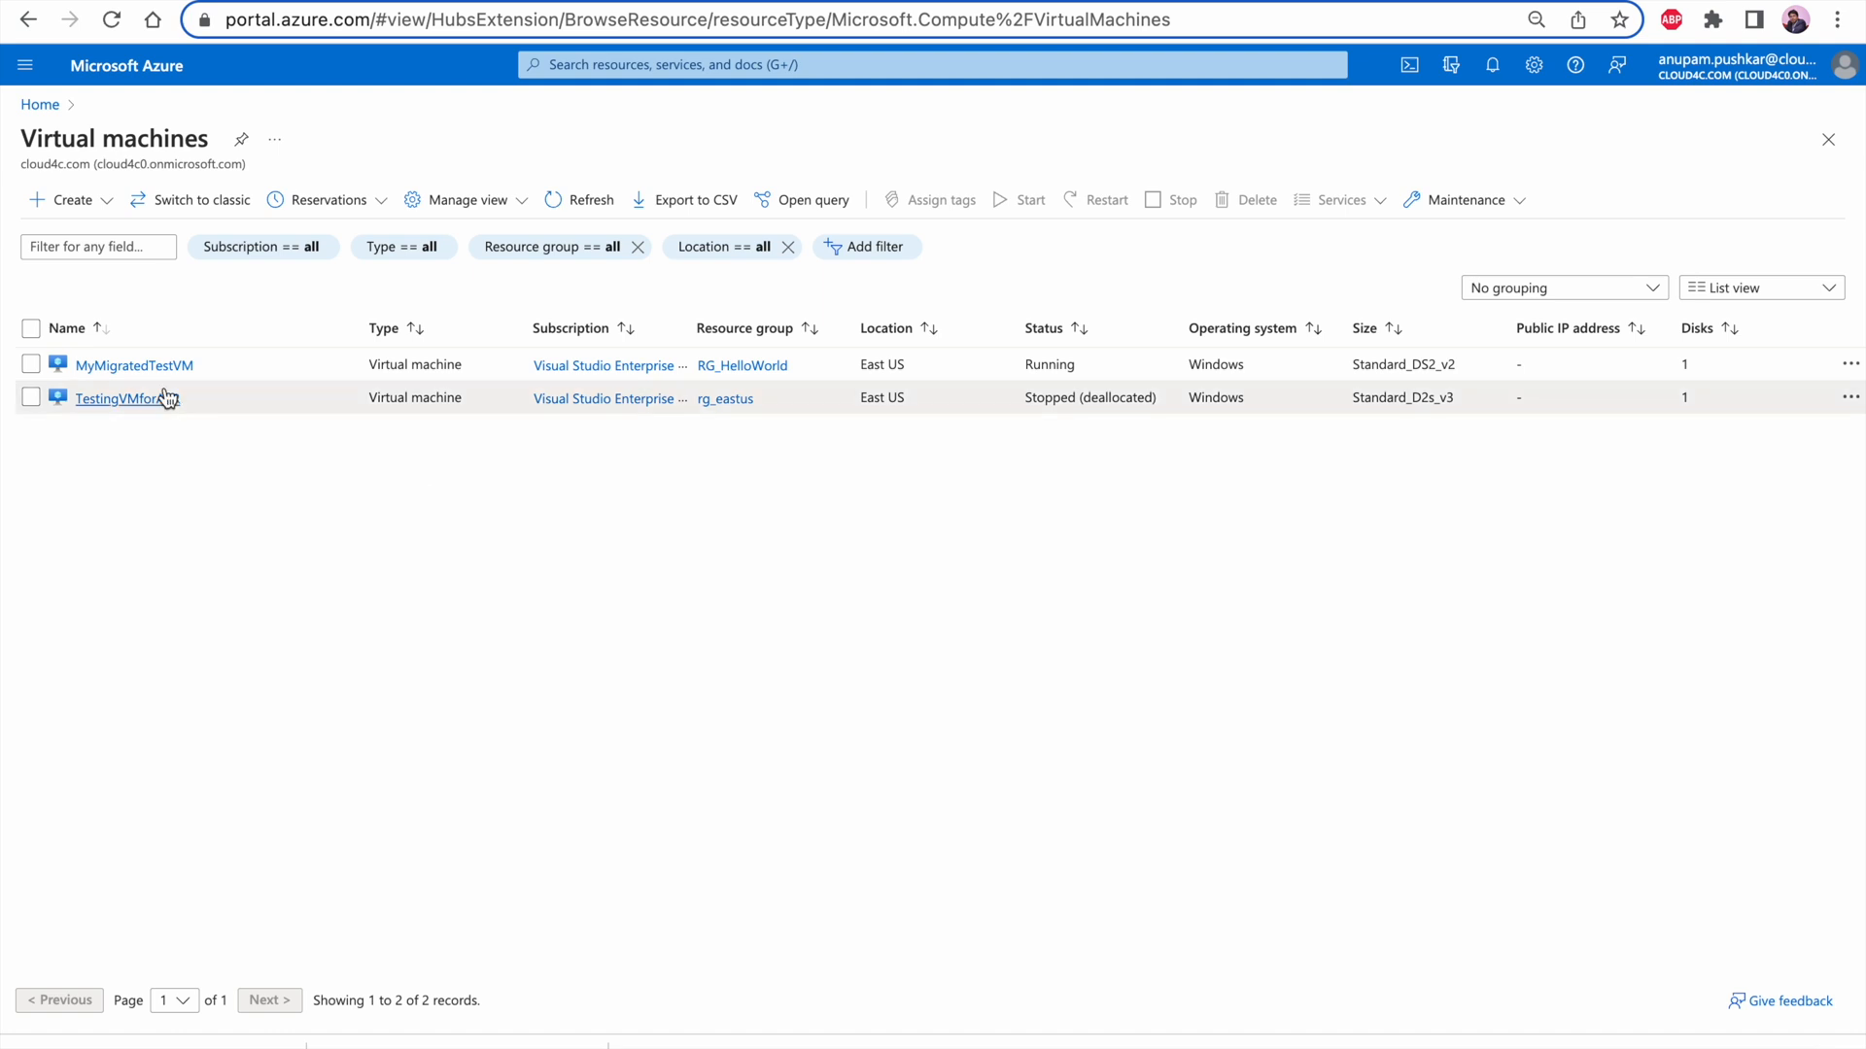
Review the overview and networking settings of the MyMigratedTestVM virtual machine, and return to the Azure home page
left_click(153, 367)
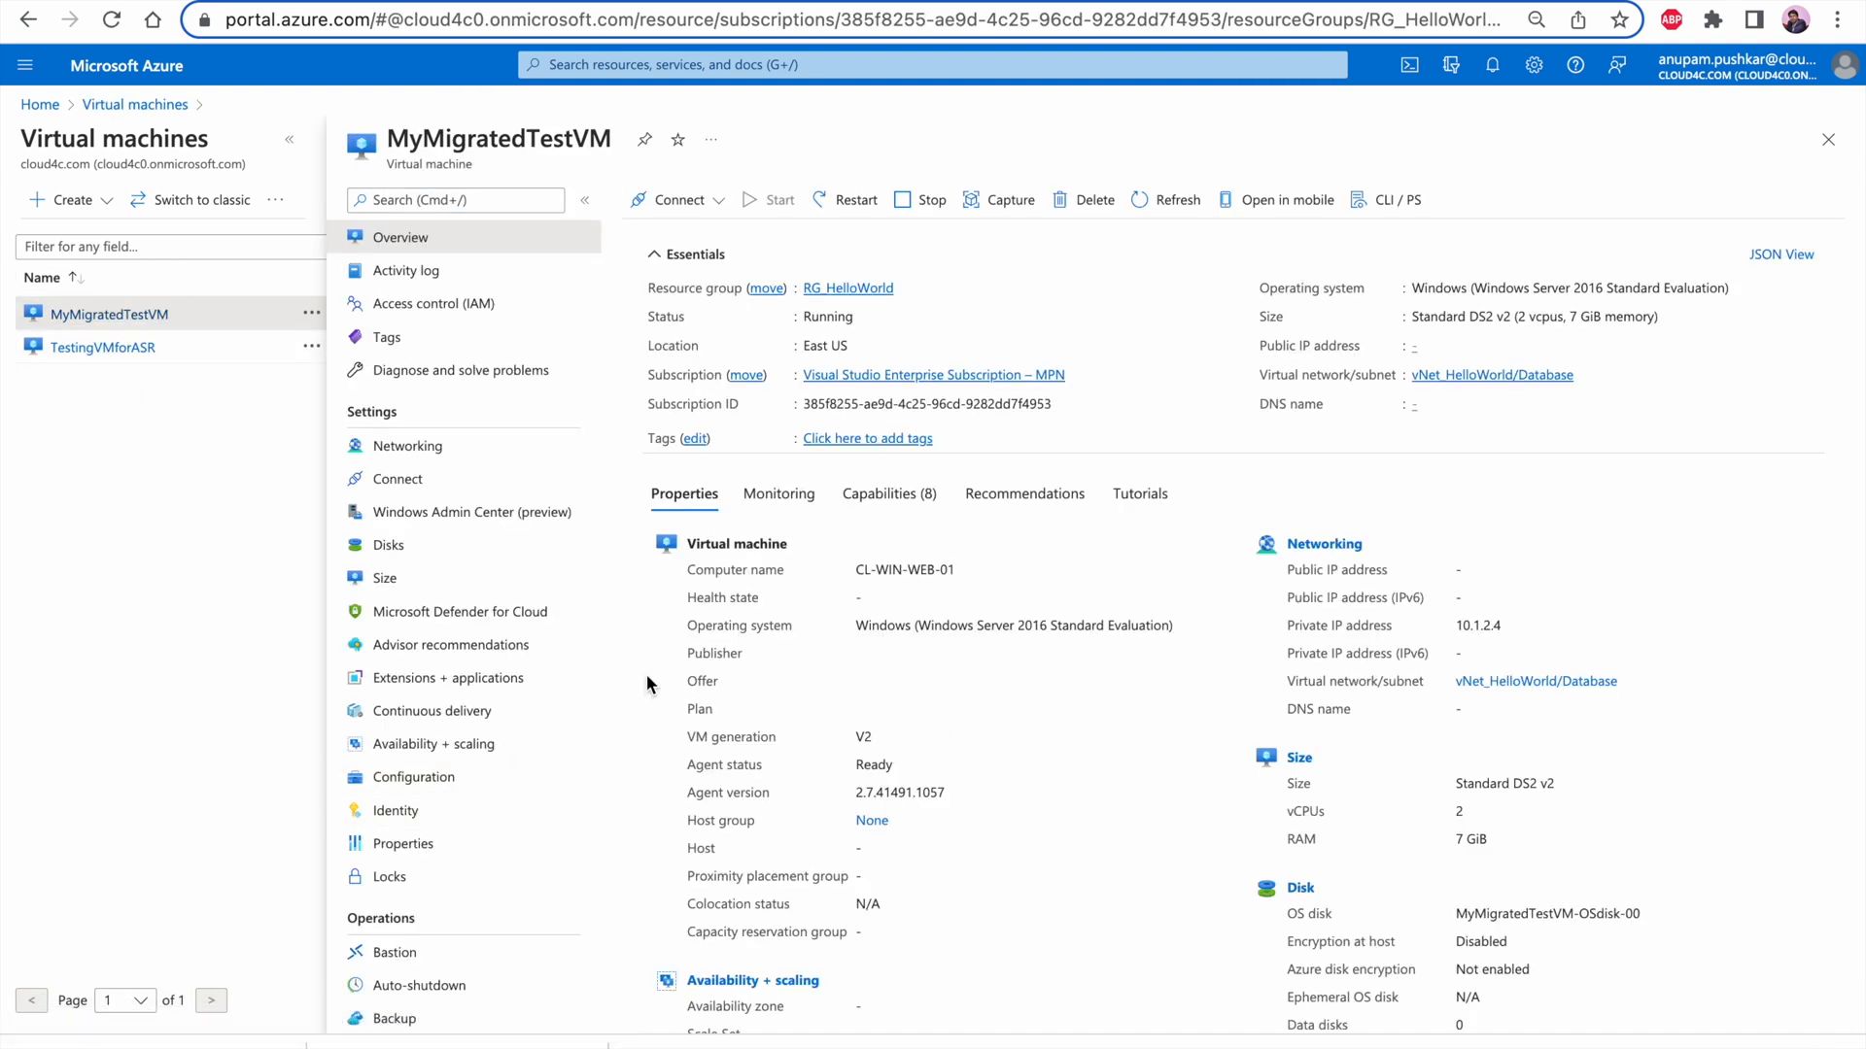
left_click(439, 446)
left_click(153, 105)
left_click(42, 106)
Search the Azure portal for "public" and open the Public IP addresses service
left_click(705, 68)
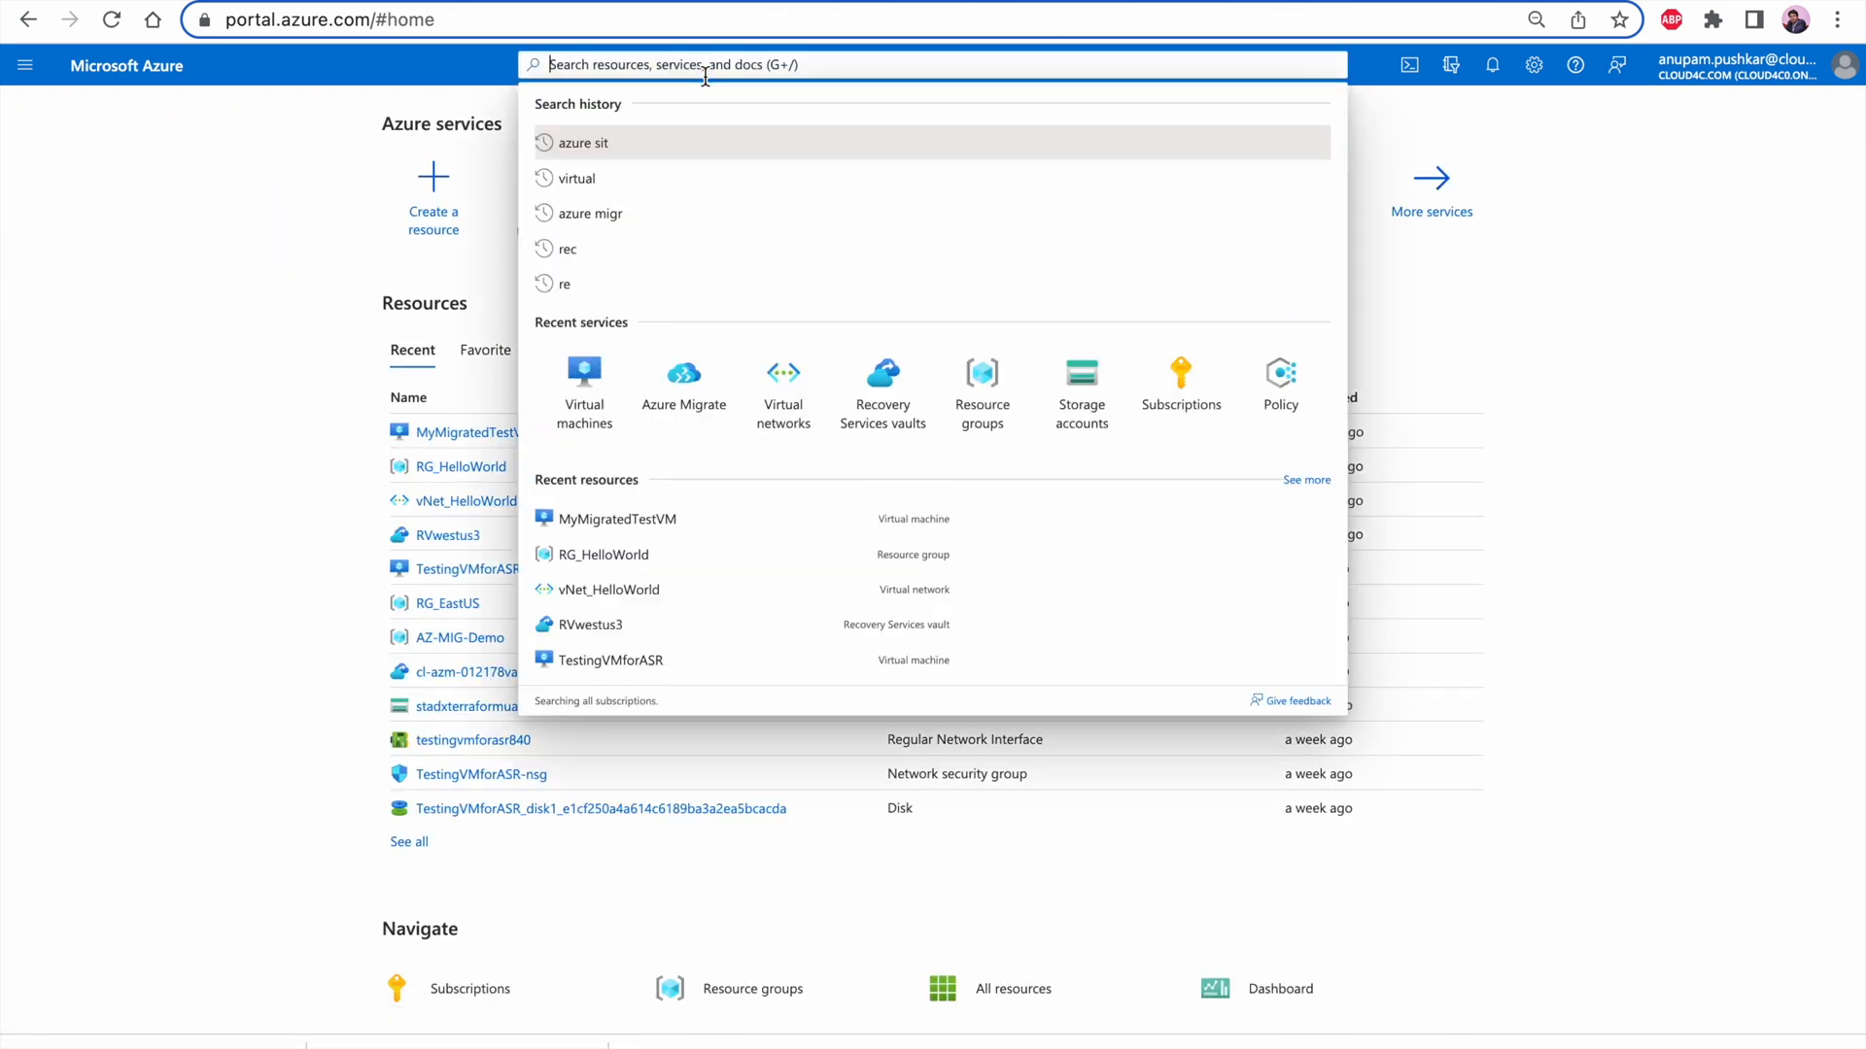
left_click(256, 408)
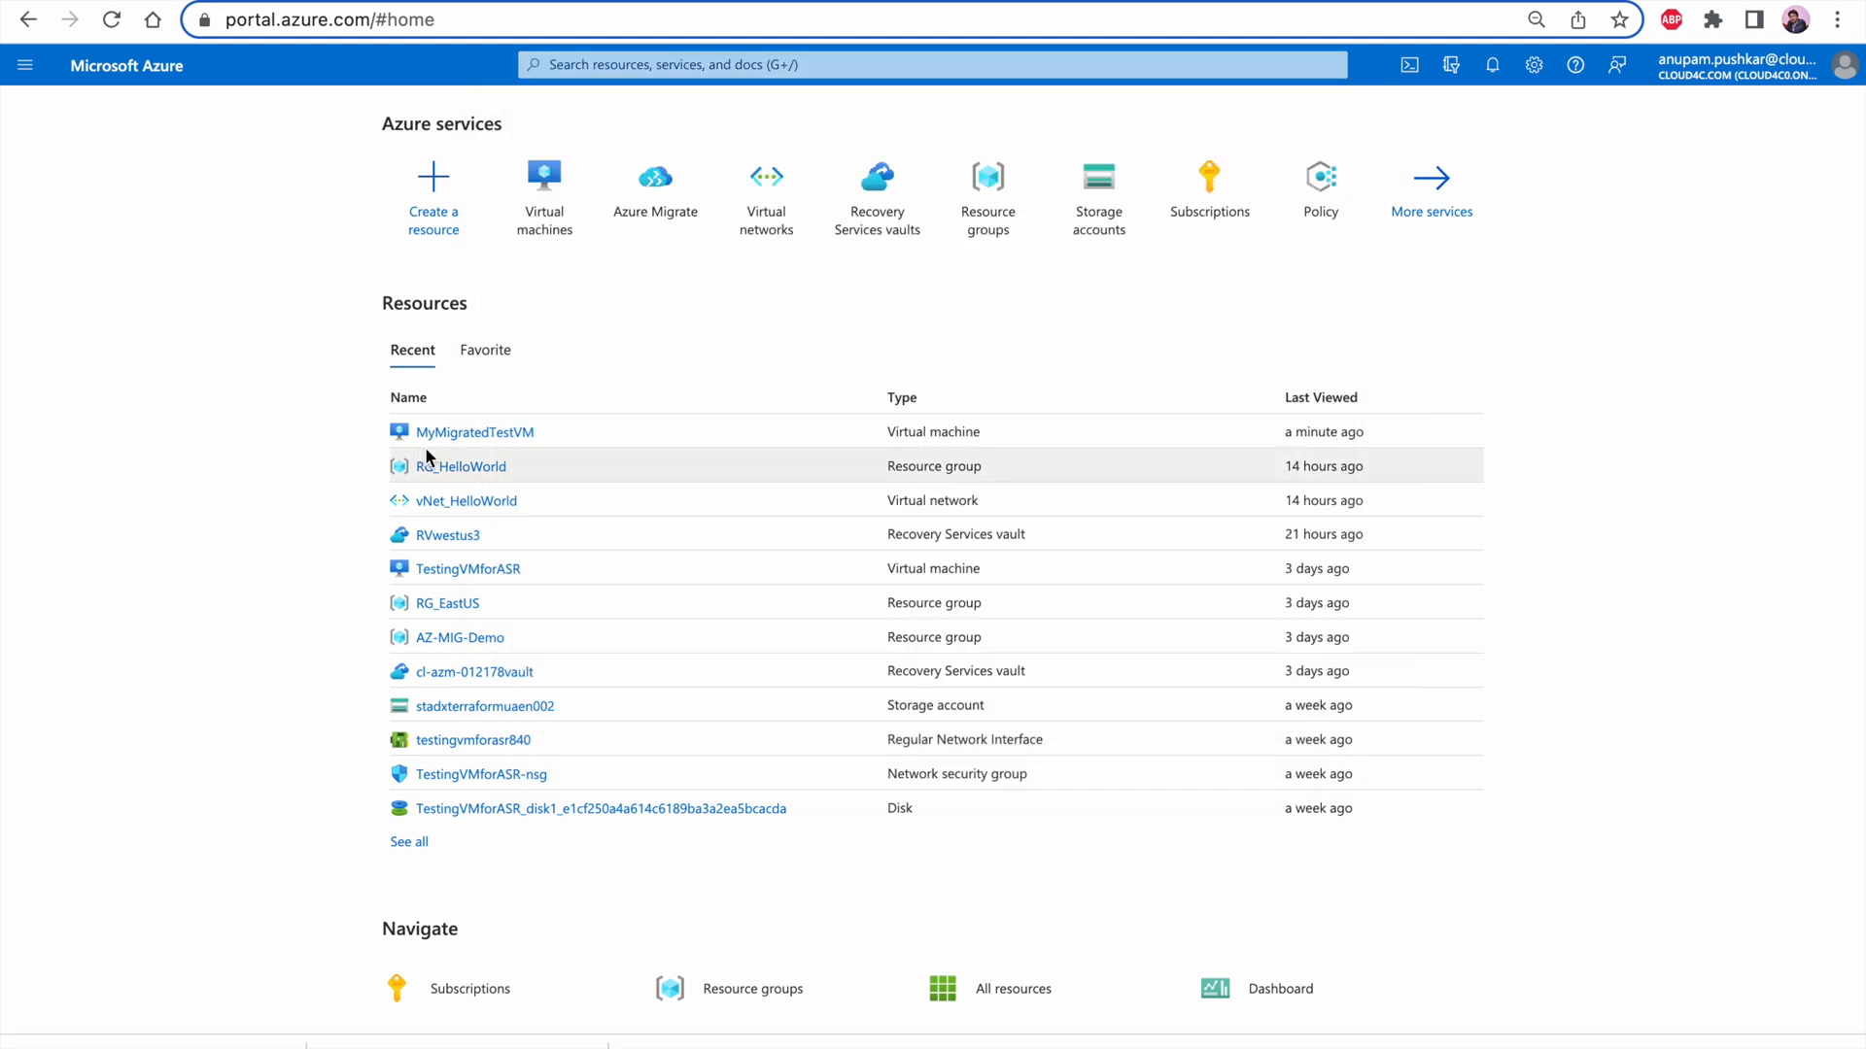
mouse_move(550, 238)
left_click(867, 64)
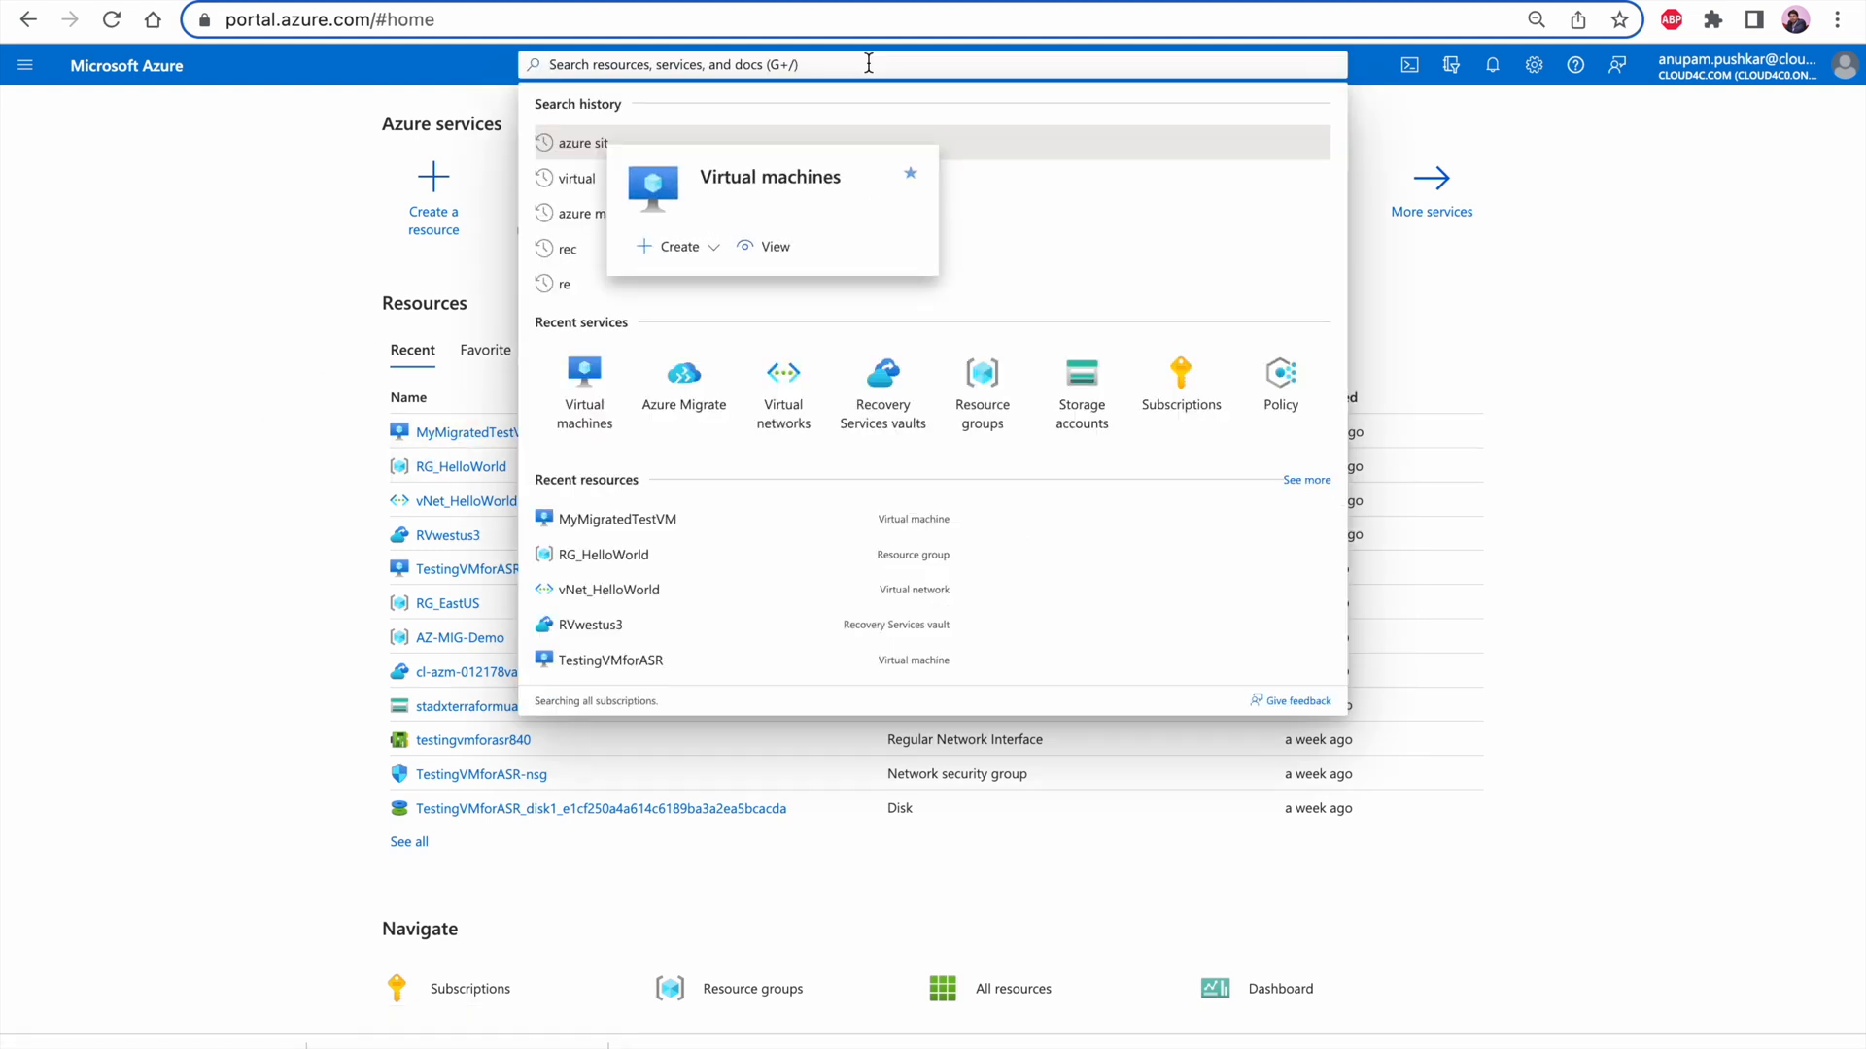
type("public")
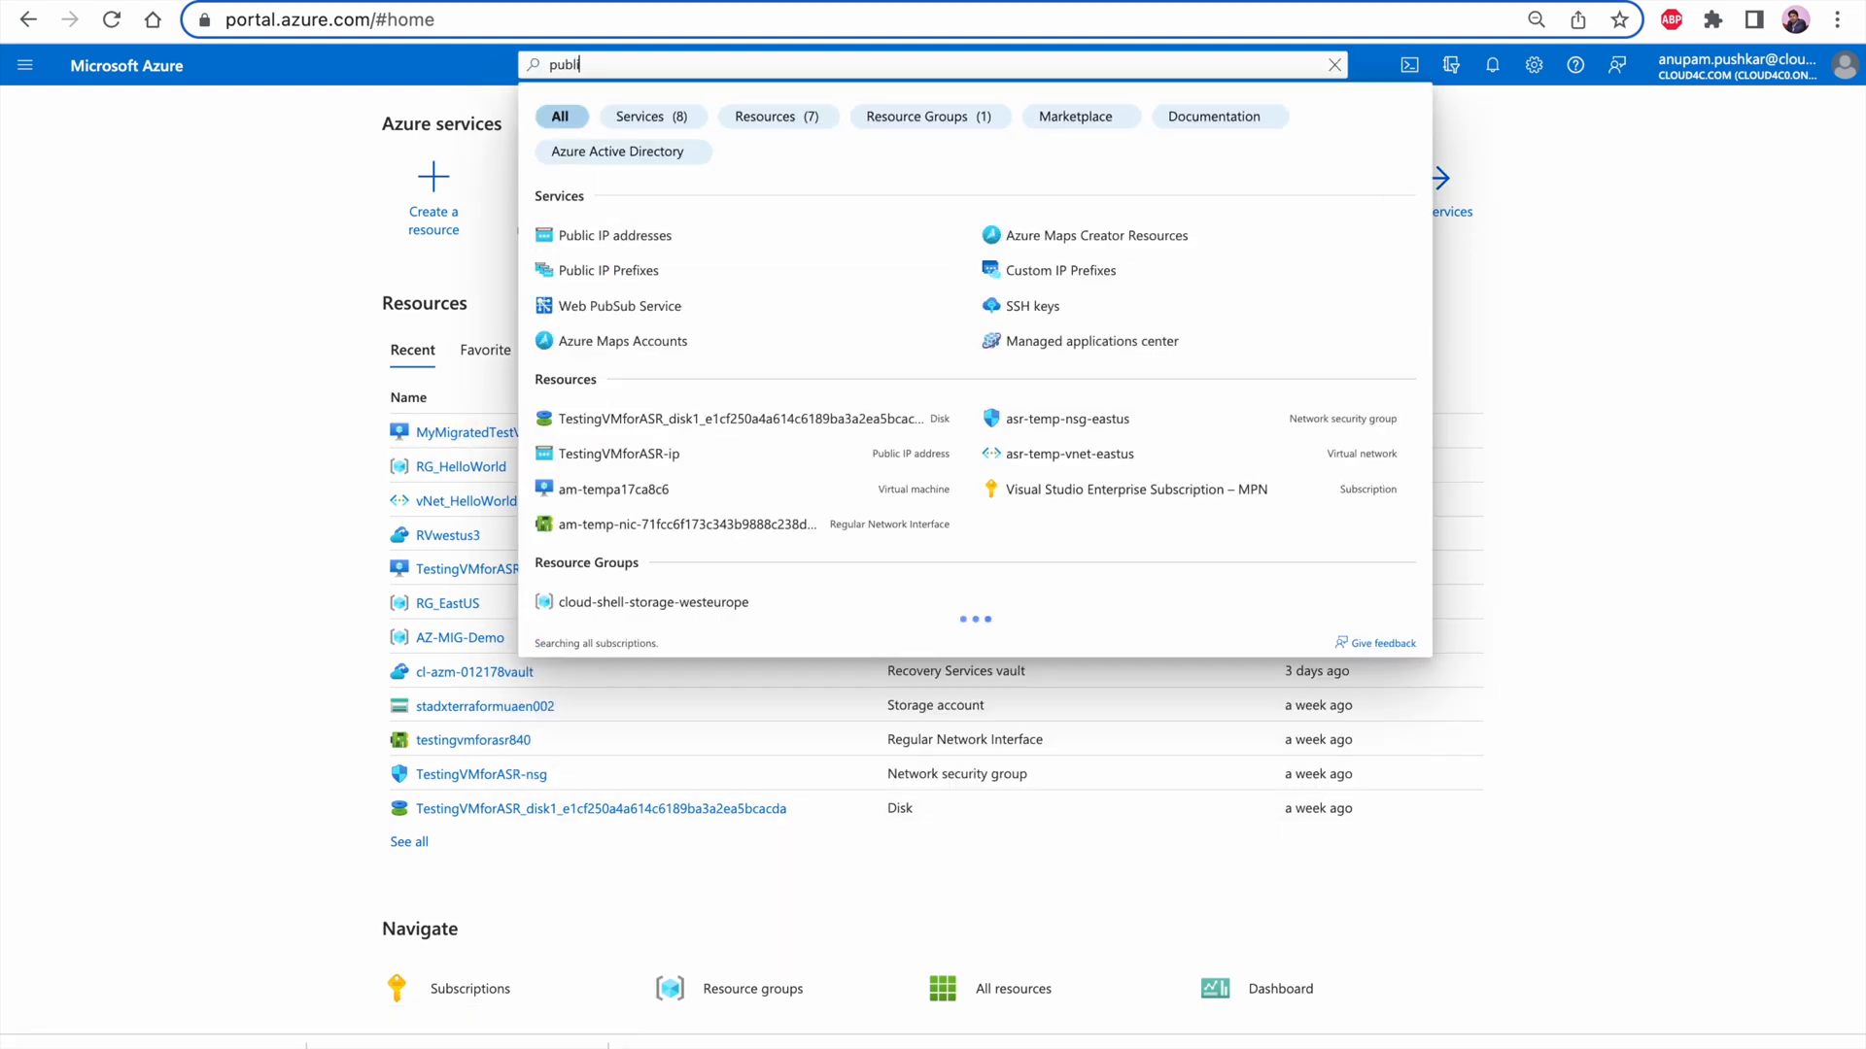
left_click(656, 239)
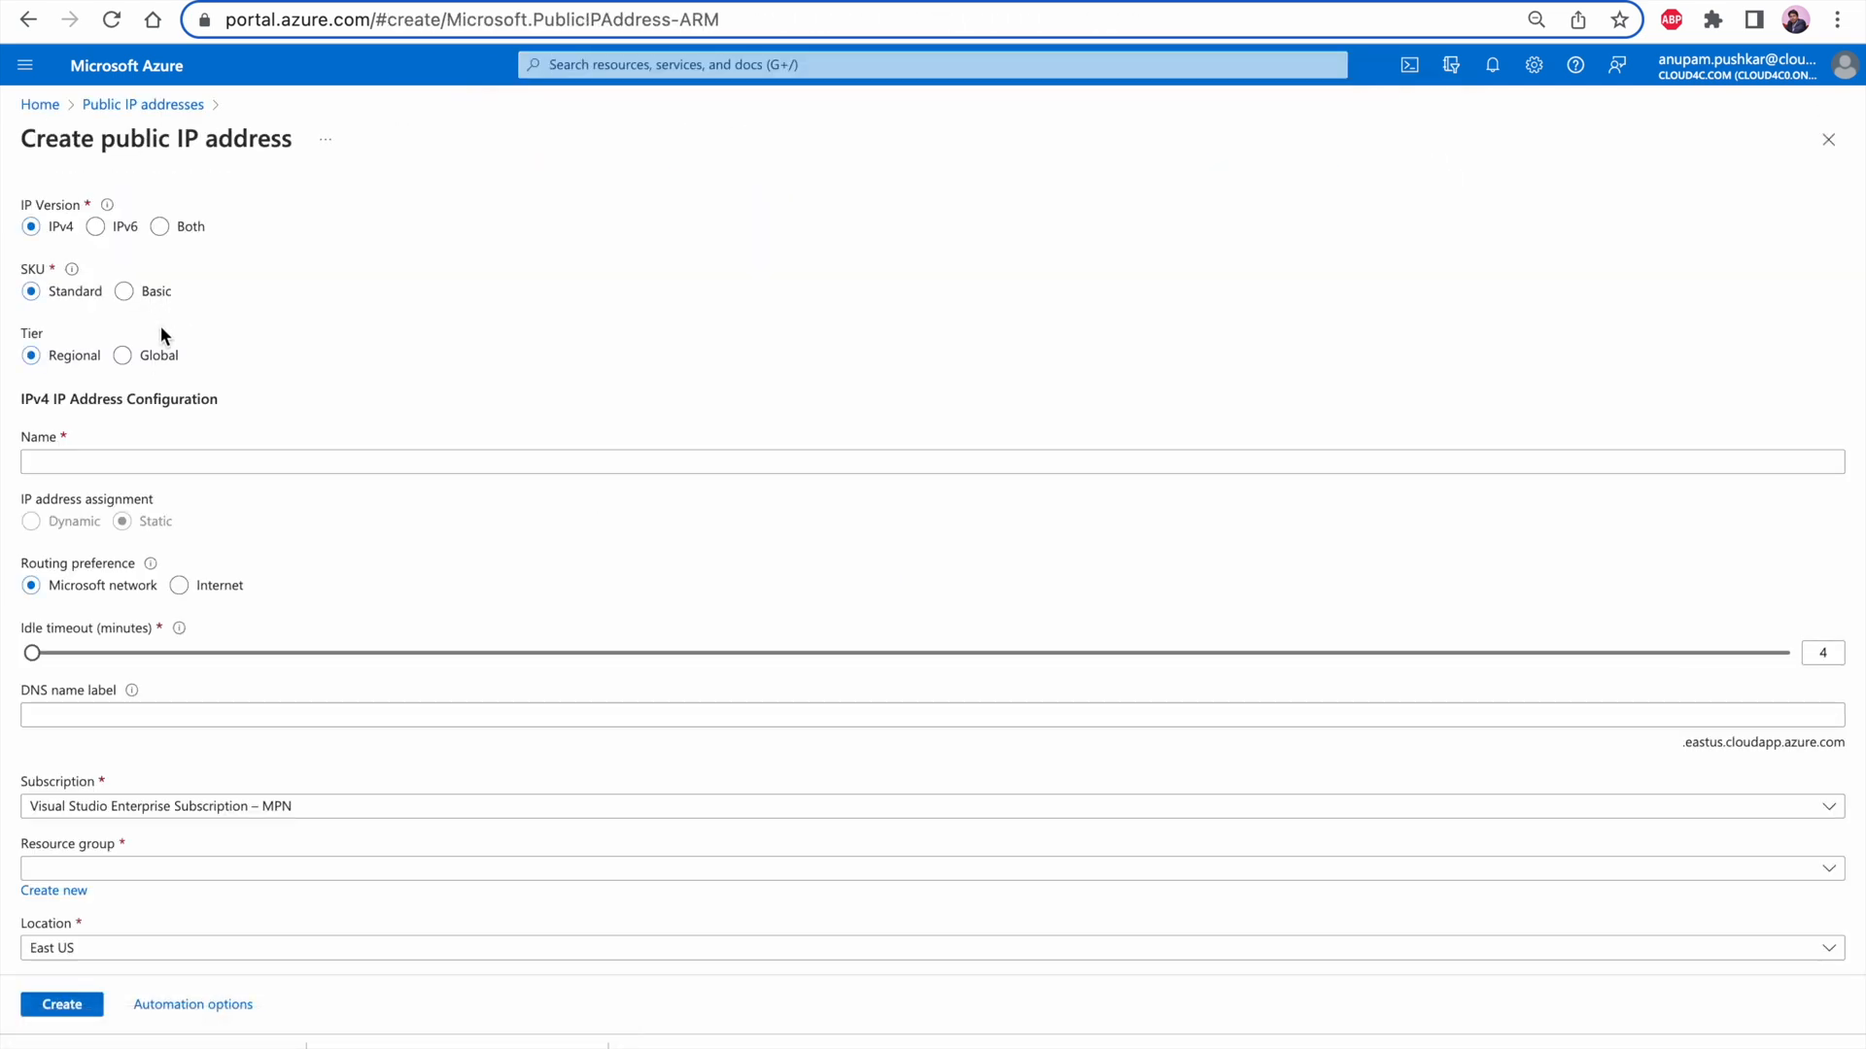
Start a new IPv4 public IP address with the Basic SKU and name it Databaseandwebserver
left_click(124, 291)
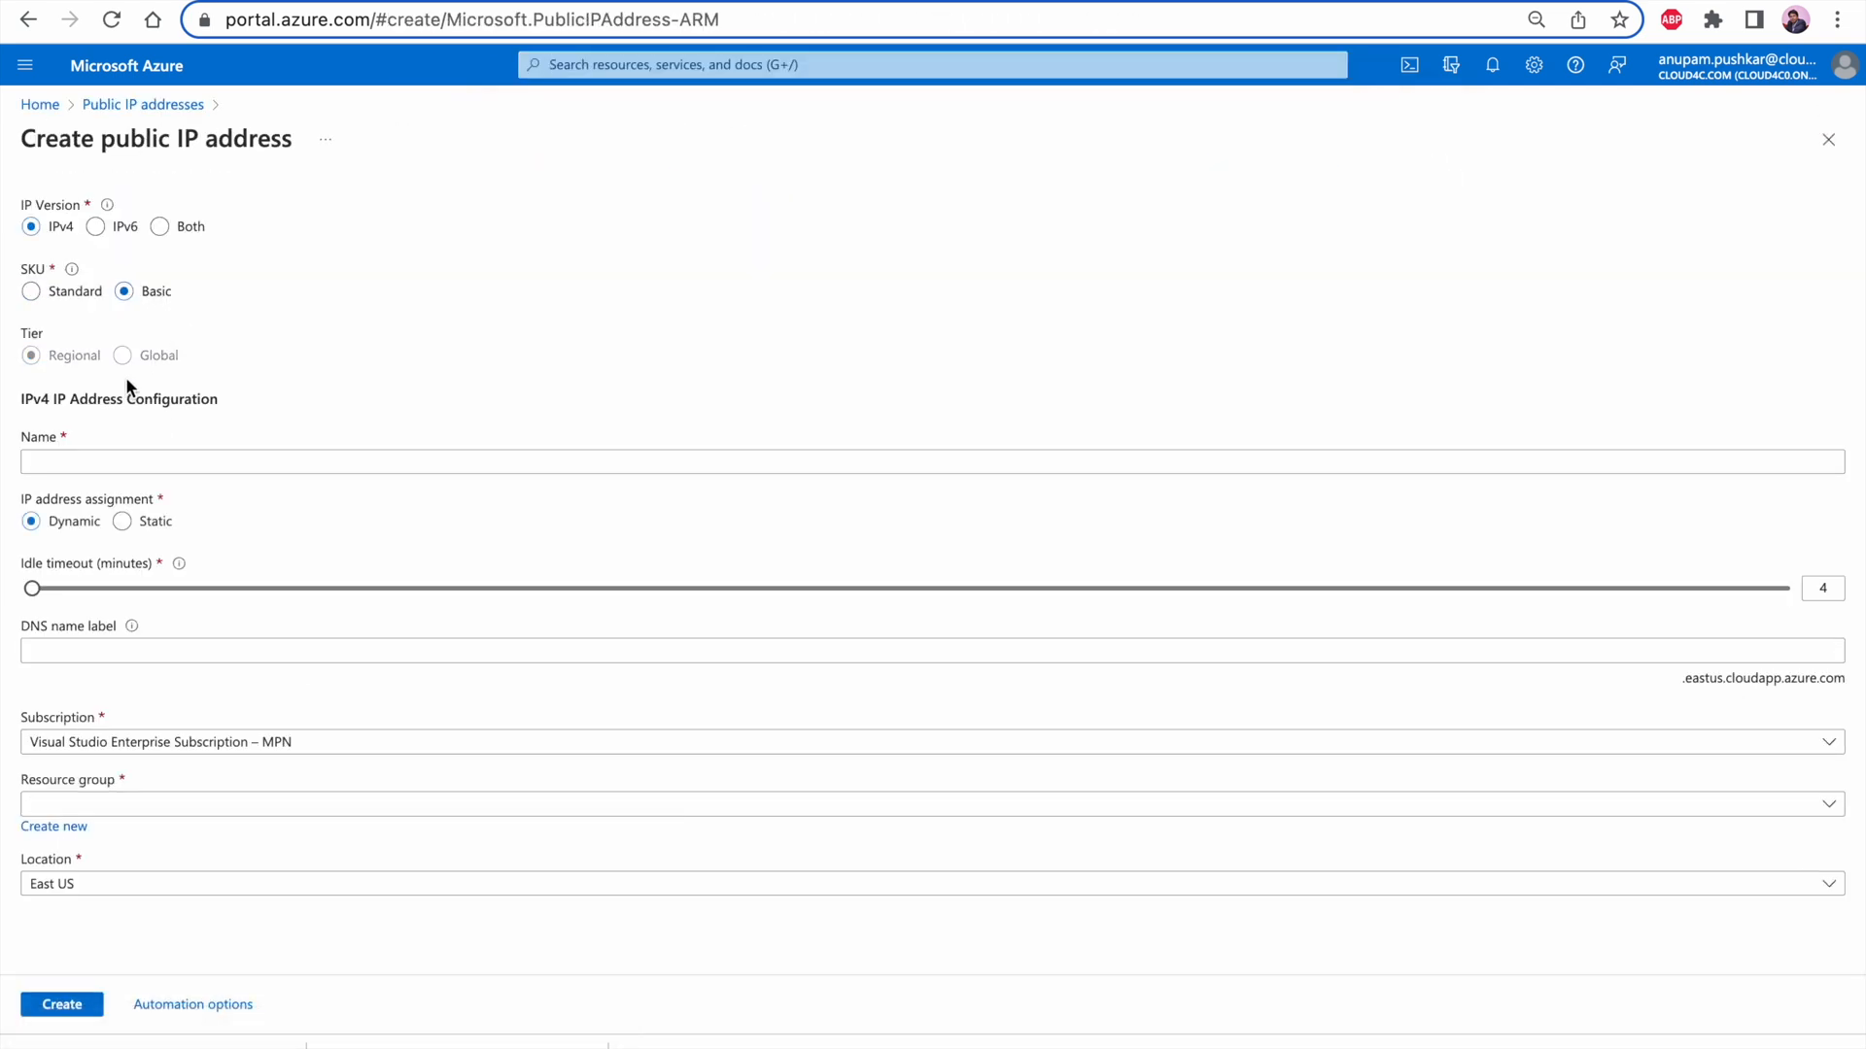
left_click(87, 460)
type("Database a")
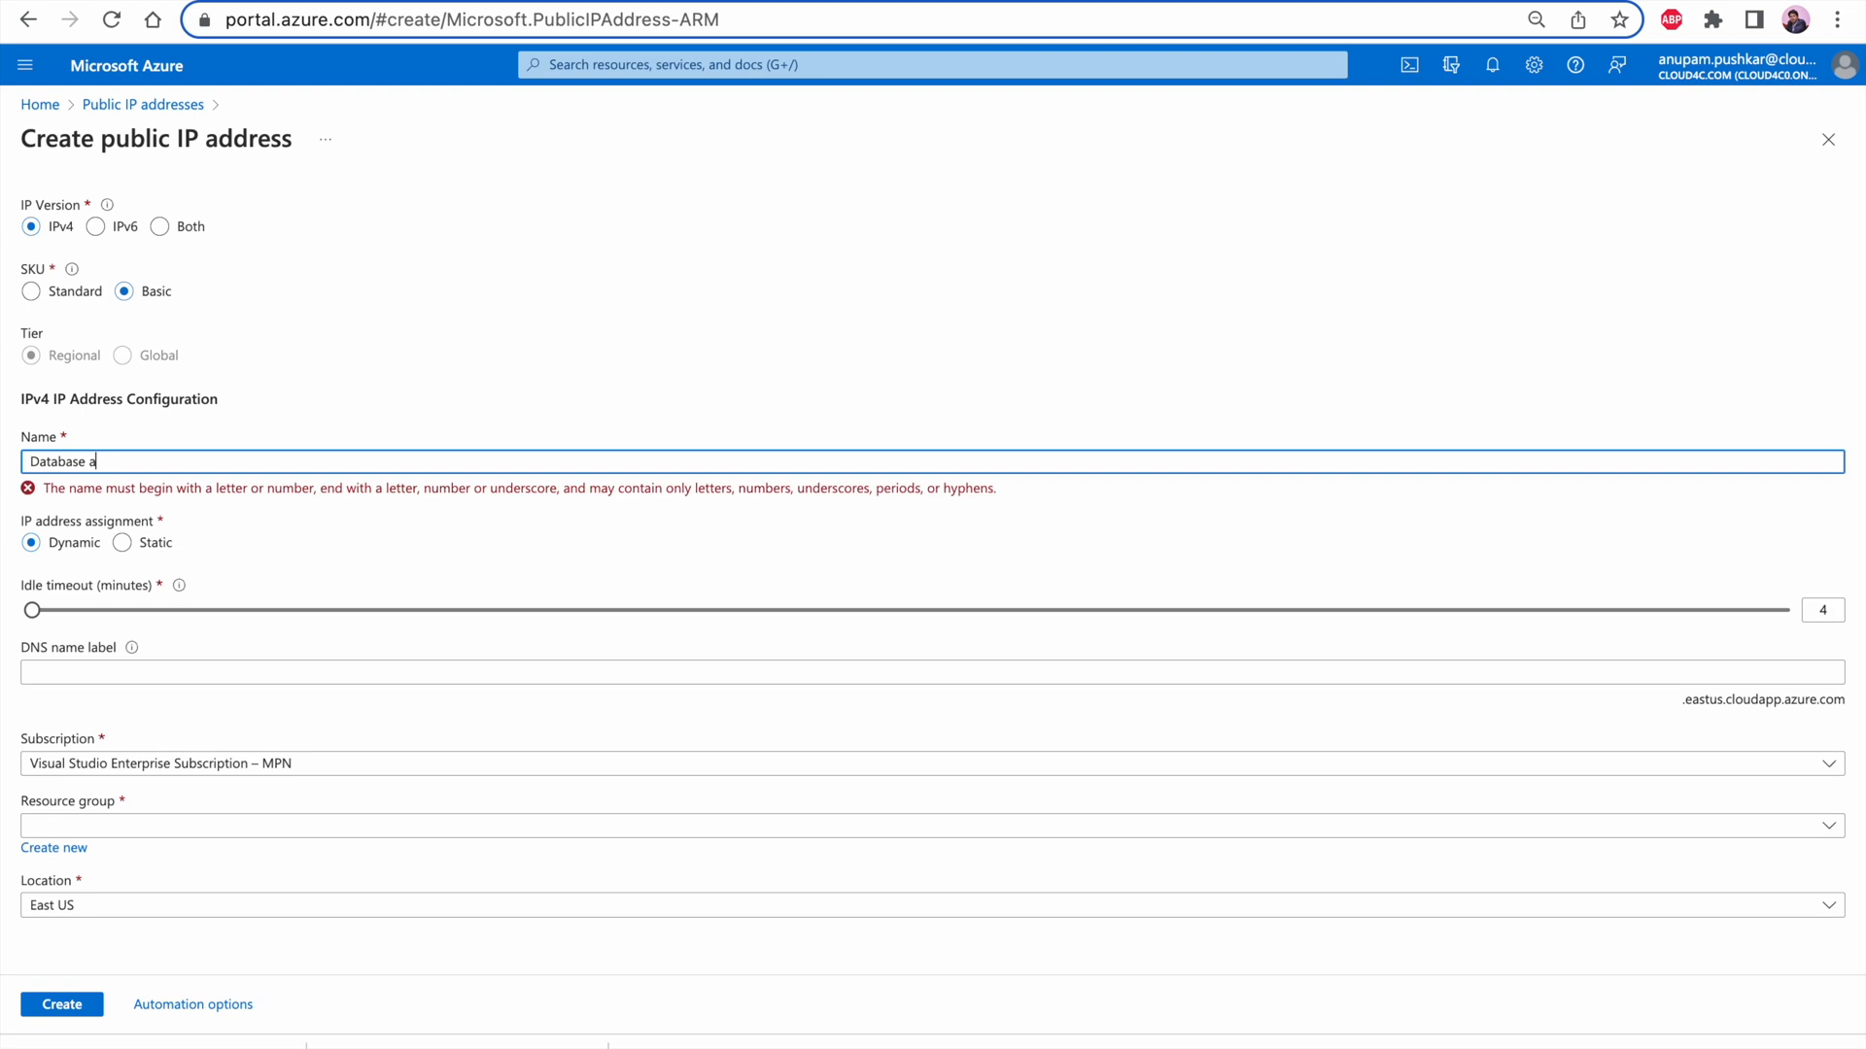
type("nd webserver")
left_click(113, 464)
key("BackSpace")
key("Left")
key("Left")
key("Left")
key("BackSpace")
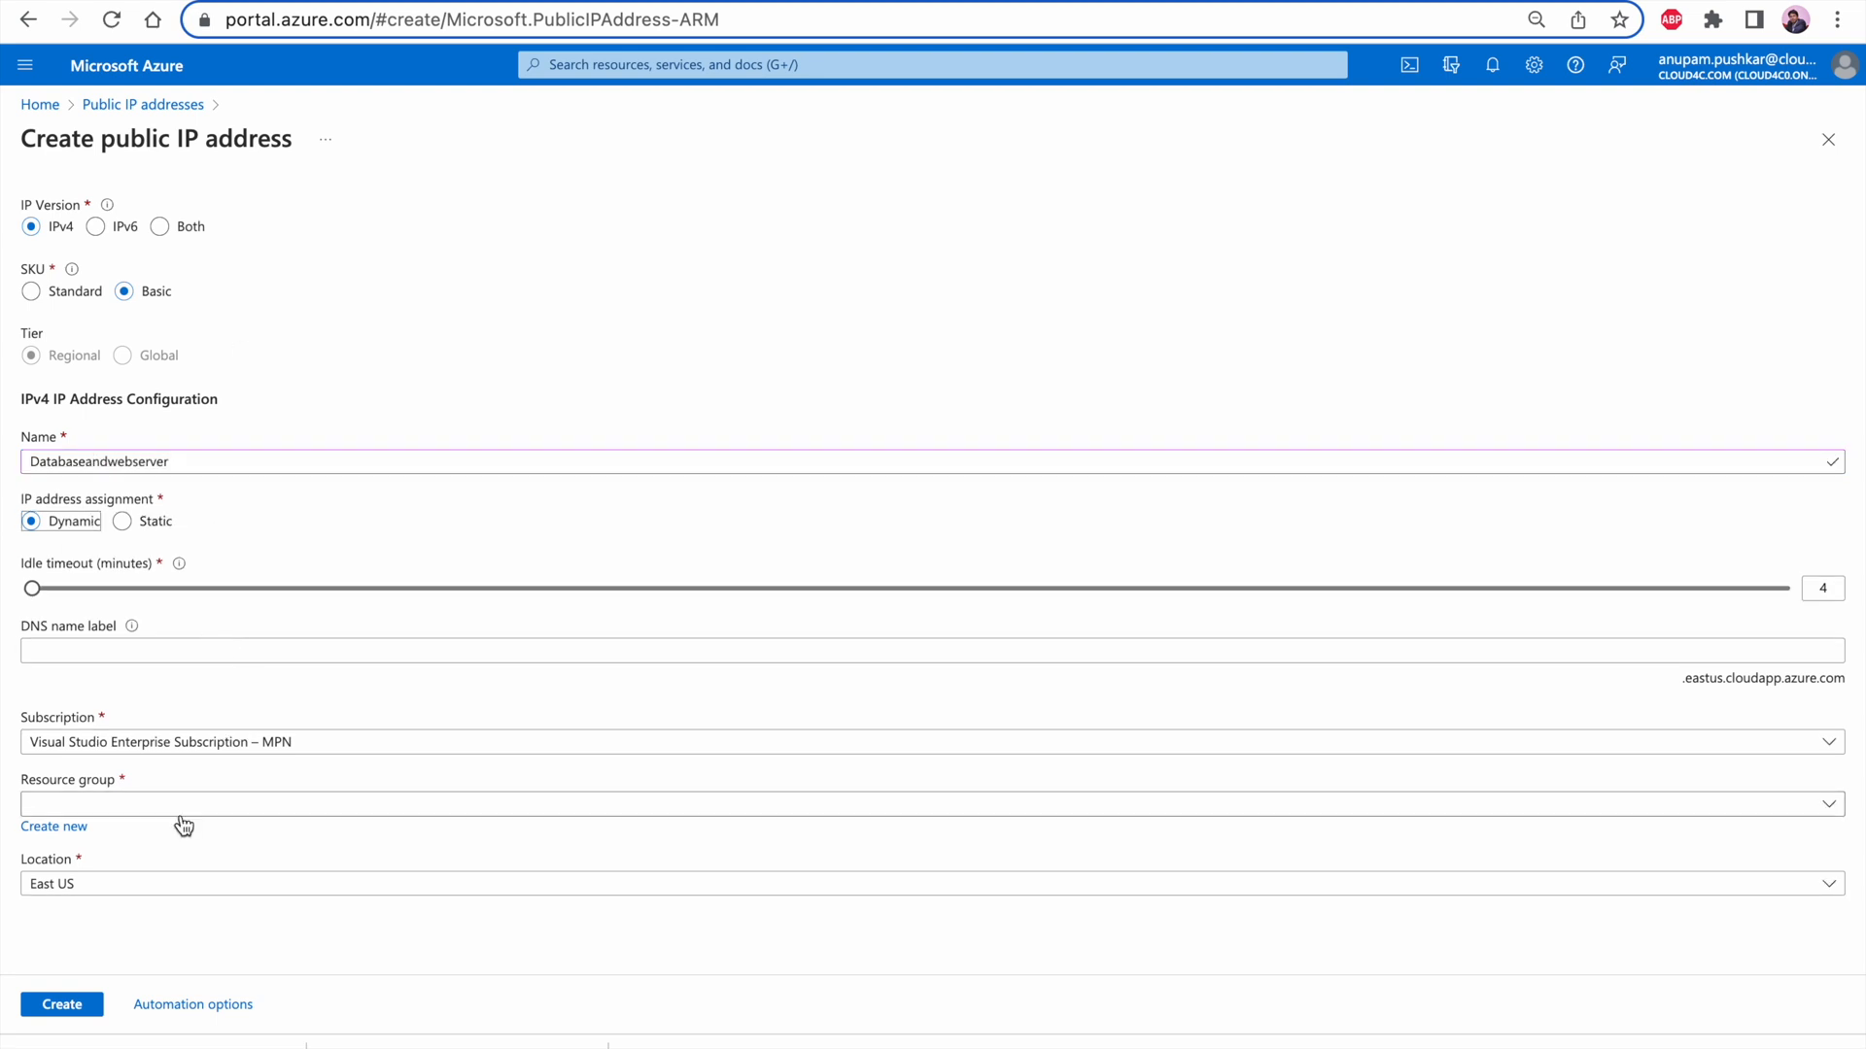
Assign the new public IP address to resource group RG_HelloWorld and enter "database" as its DNS name label
left_click(214, 805)
left_click(198, 667)
left_click(70, 649)
type("database")
Shorten the public IP's name to Database and set its DNS name label to databasesrv, with SKU Basic
left_click(204, 460)
key("BackSpace")
key("BackSpace")
key("BackSpace")
key("BackSpace")
key("BackSpace")
key("BackSpace")
key("BackSpace")
key("BackSpace")
key("BackSpace")
key("BackSpace")
key("BackSpace")
key("BackSpace")
key("Tab")
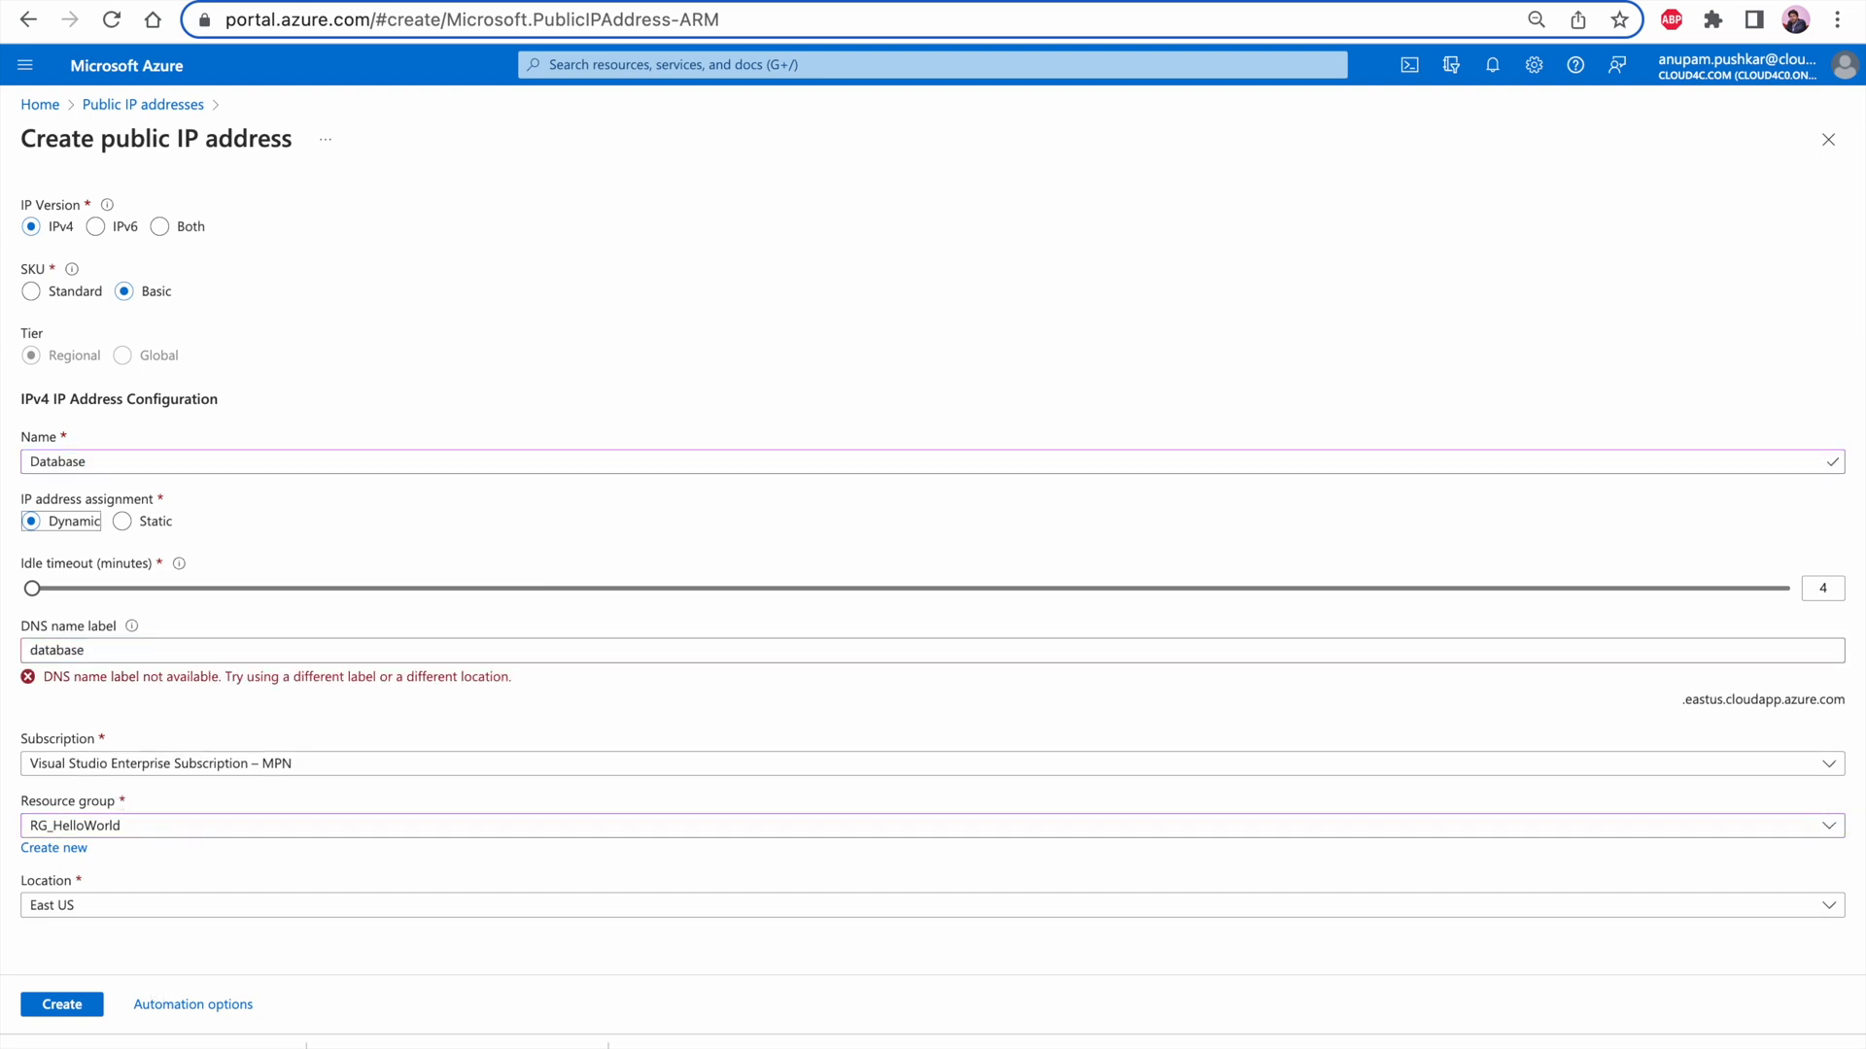
left_click(179, 644)
type("srv")
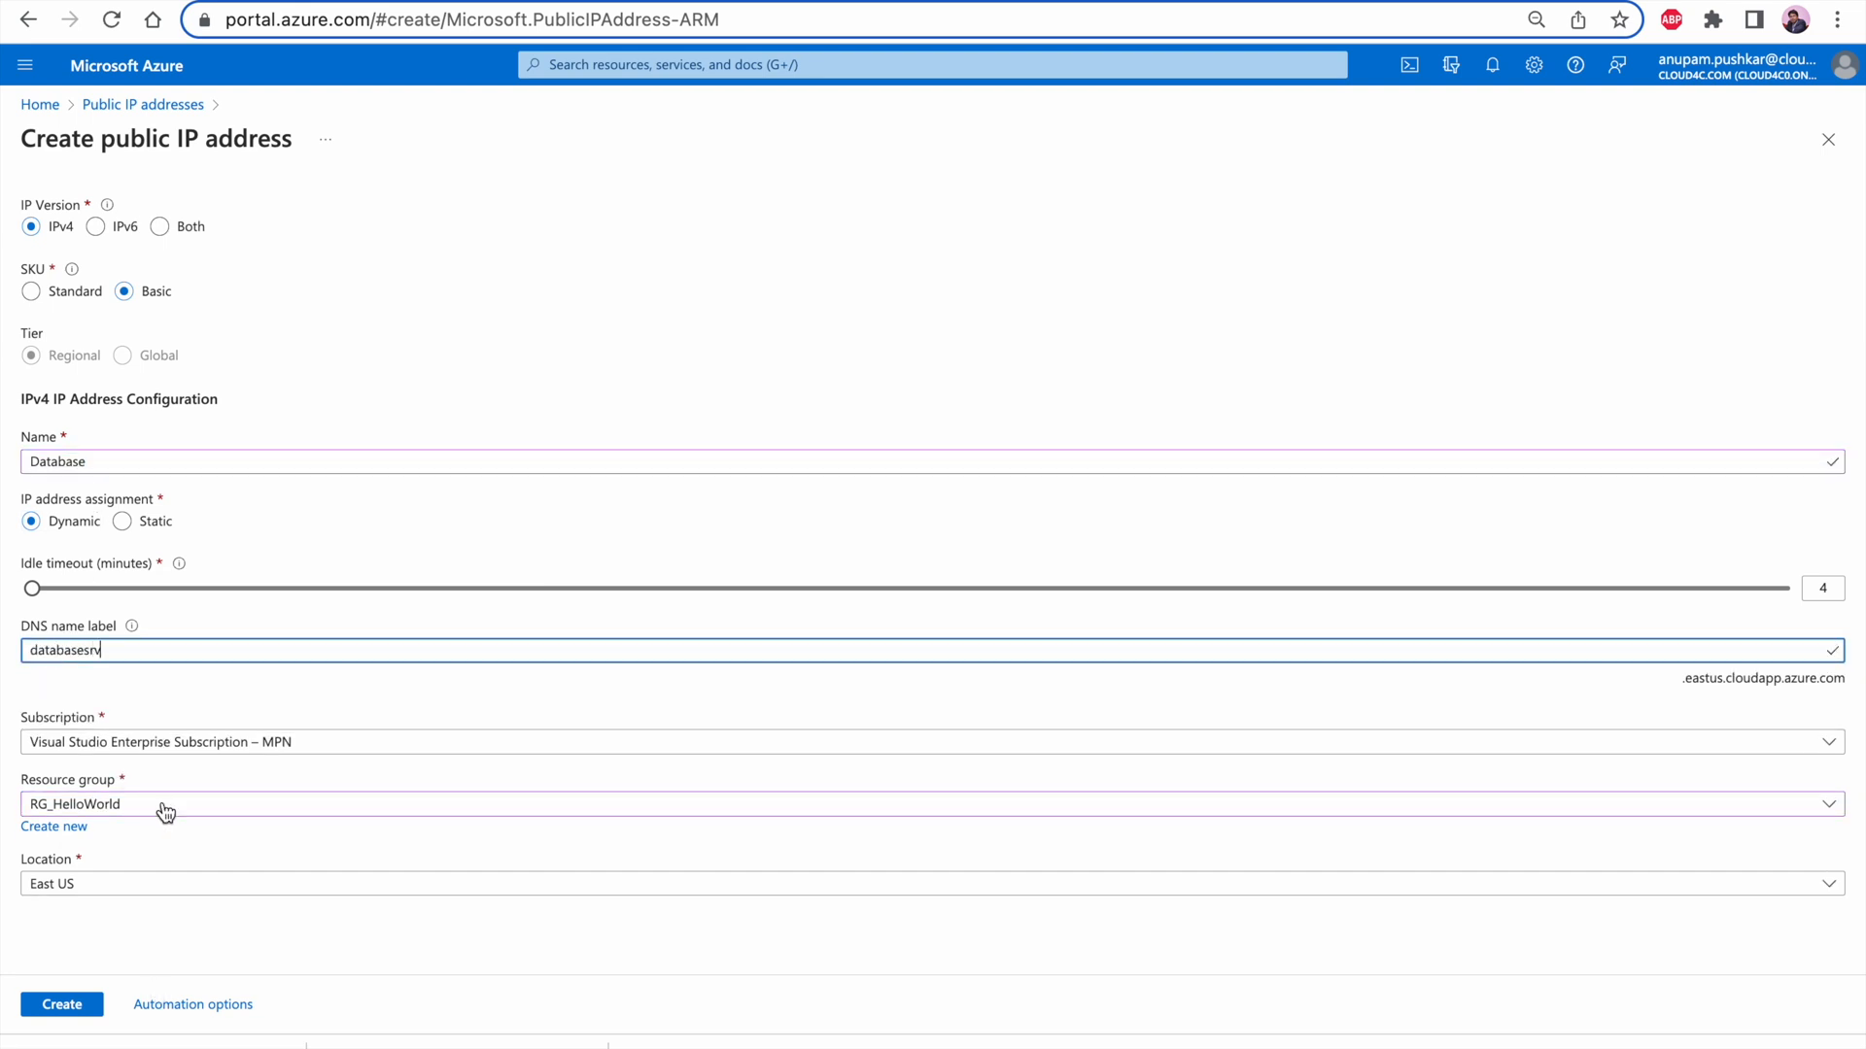
left_click(51, 297)
left_click(127, 292)
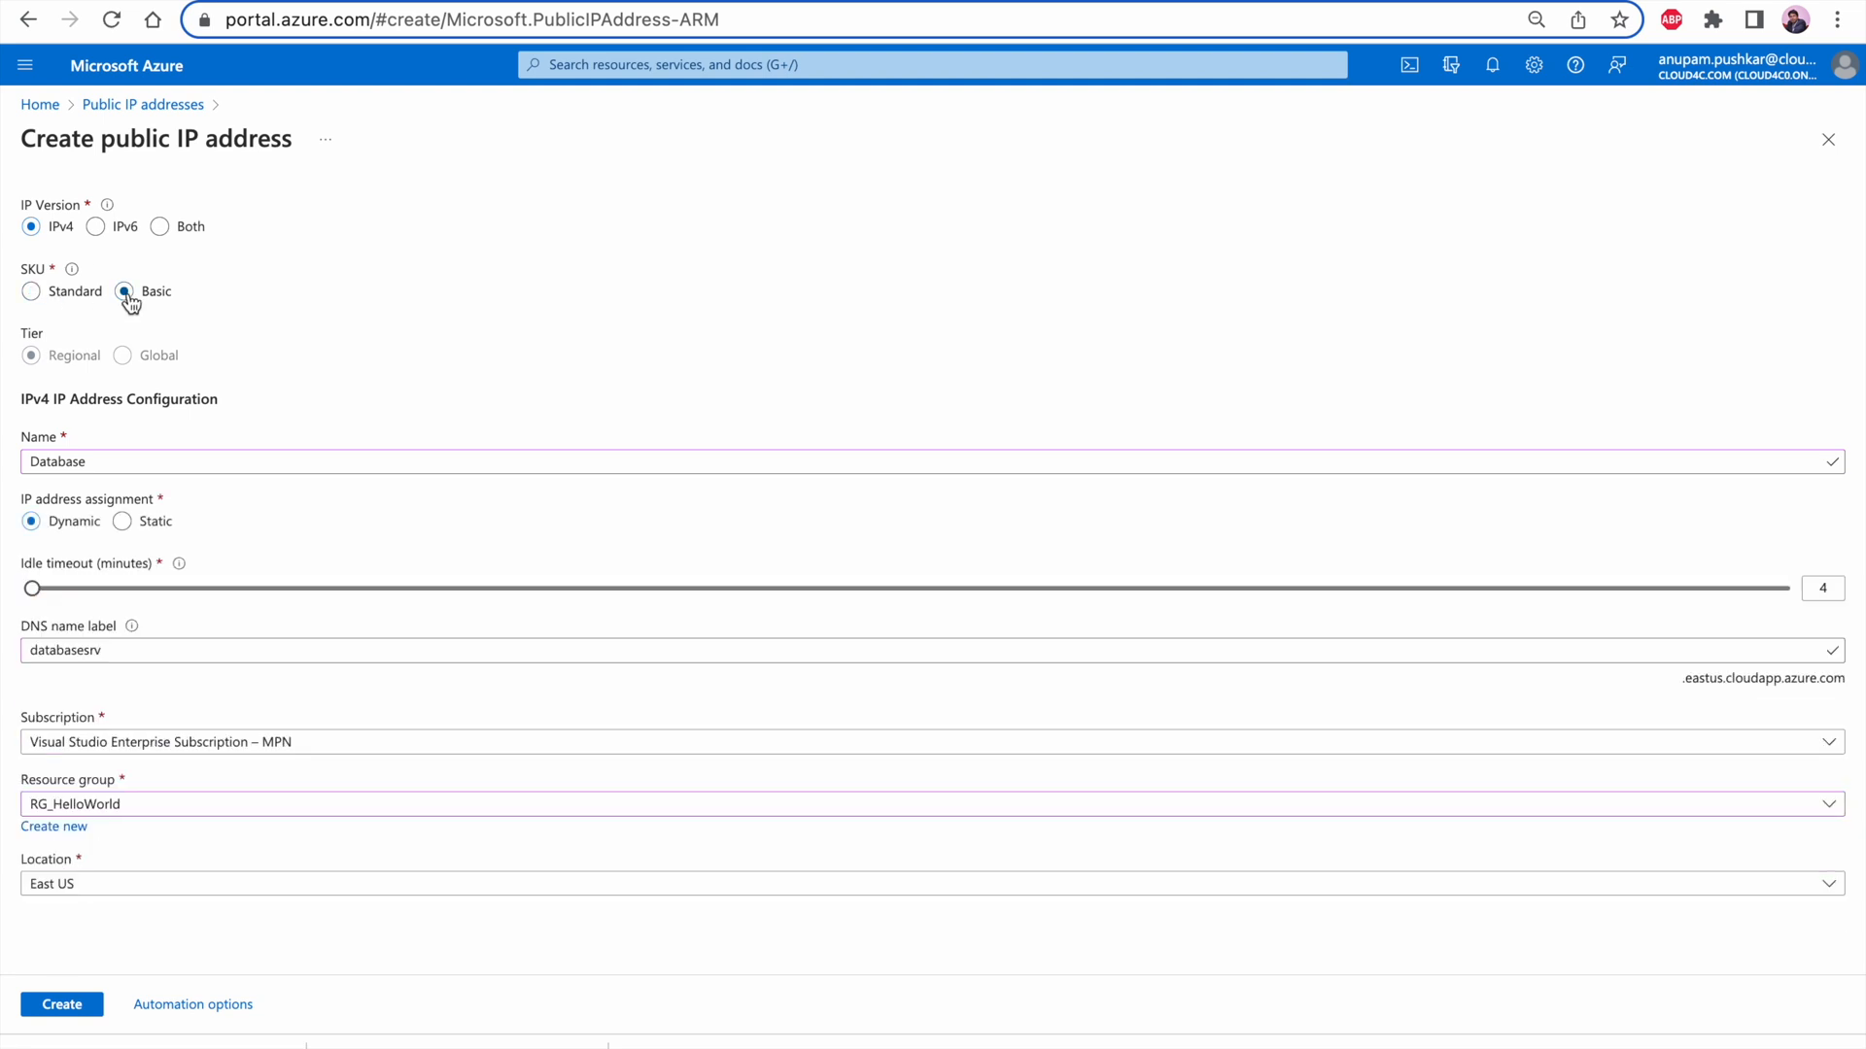
Keep the Basic SKU for the Database public IP address, create it, and refresh the list of public IP addresses
left_click(60, 295)
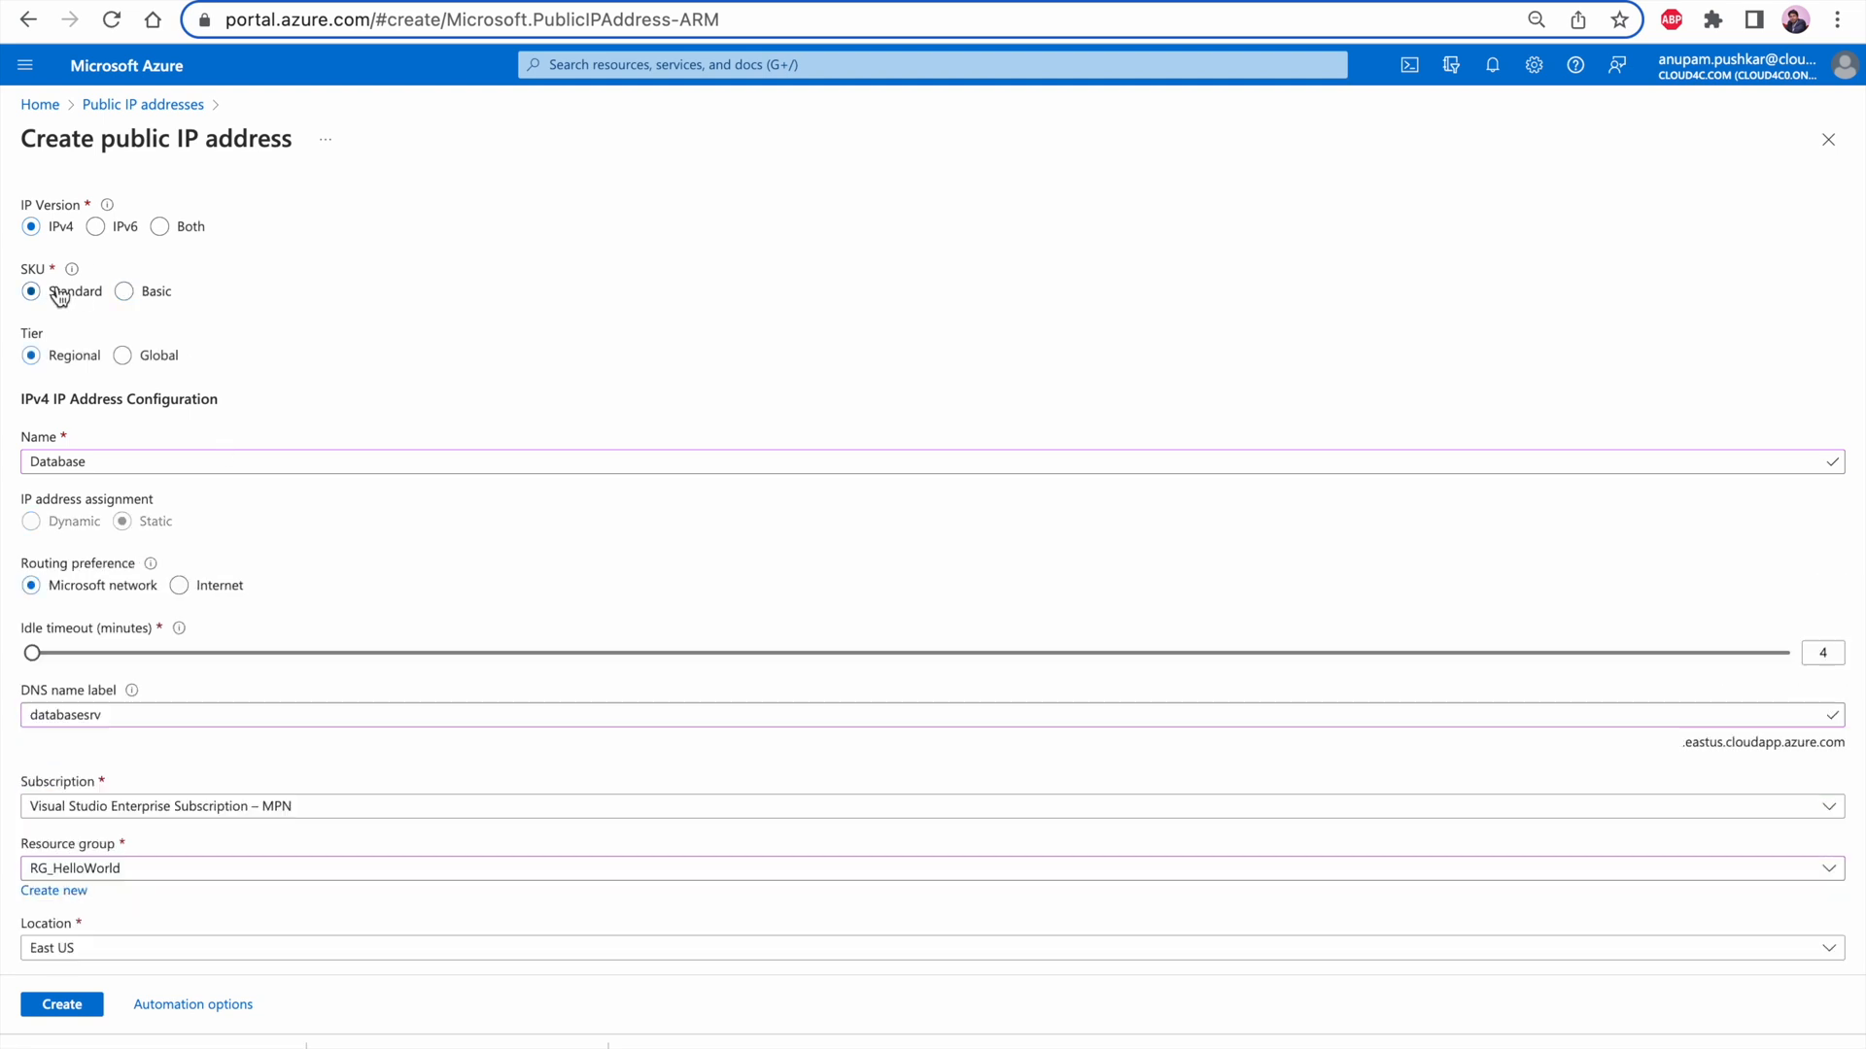
left_click(147, 298)
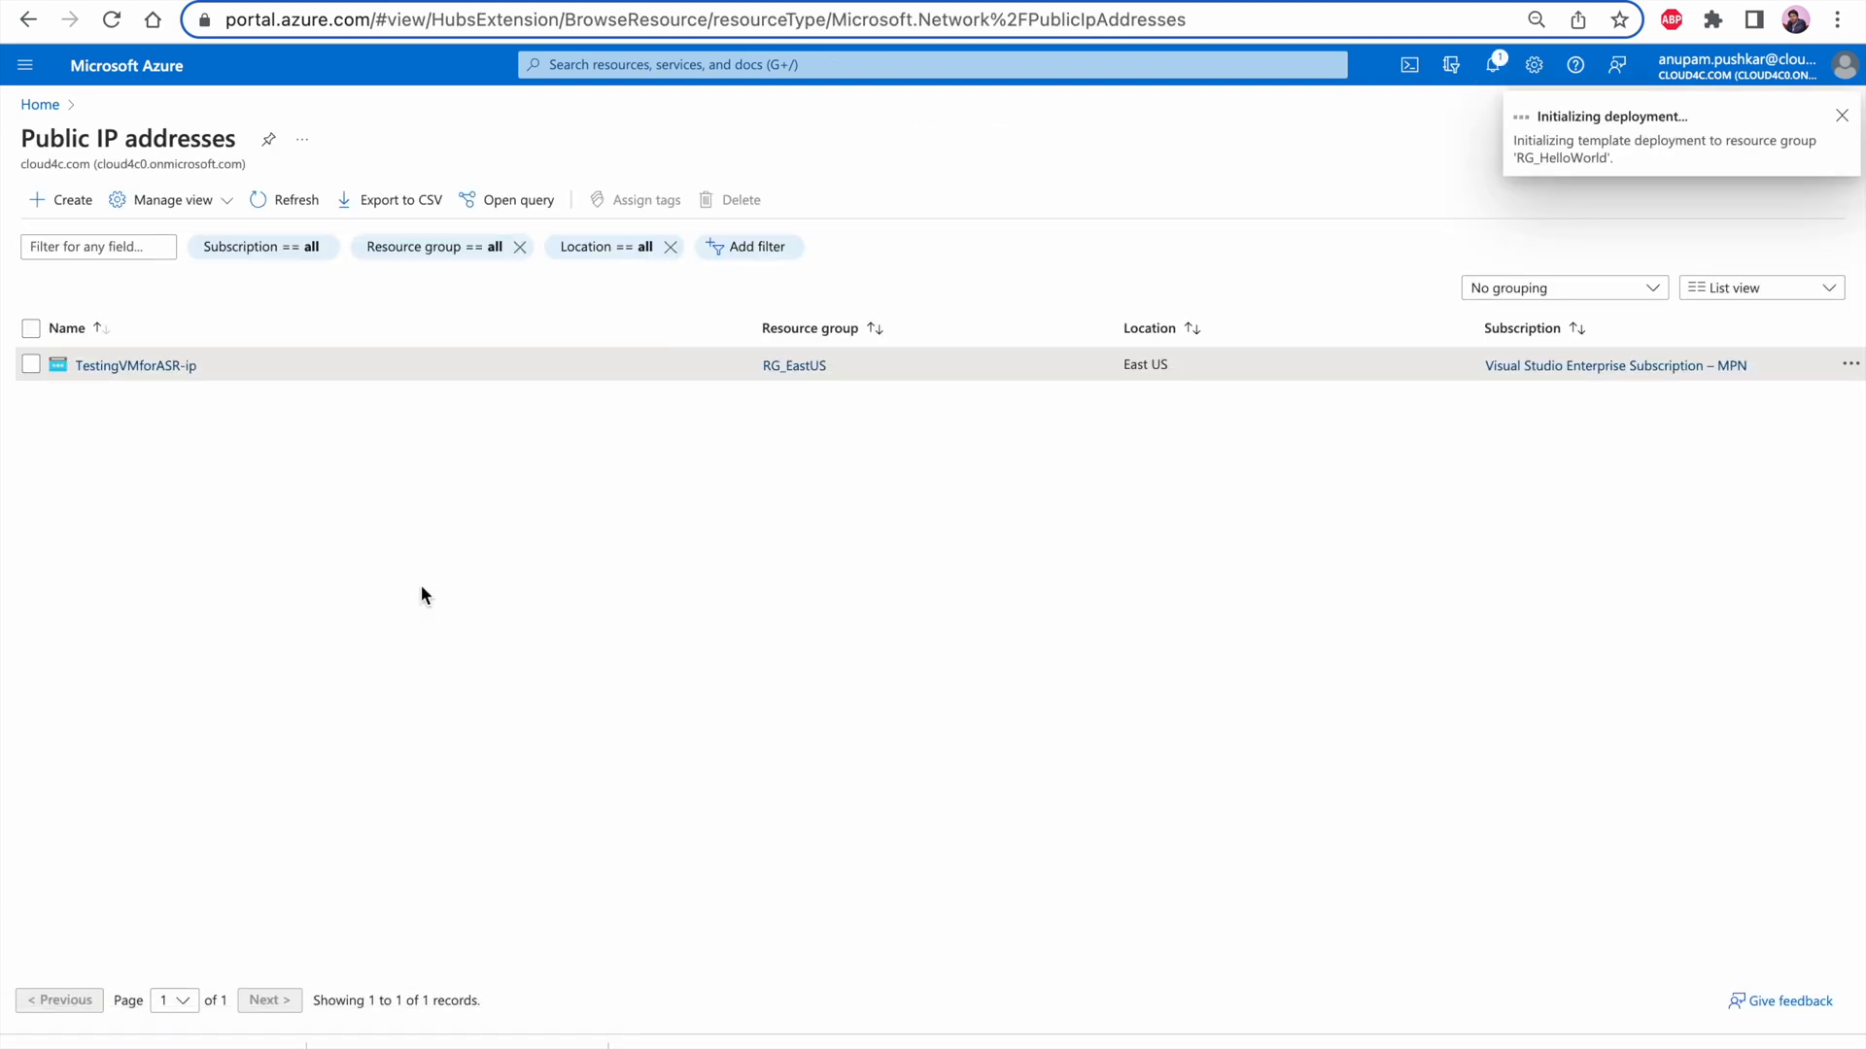
left_click(282, 199)
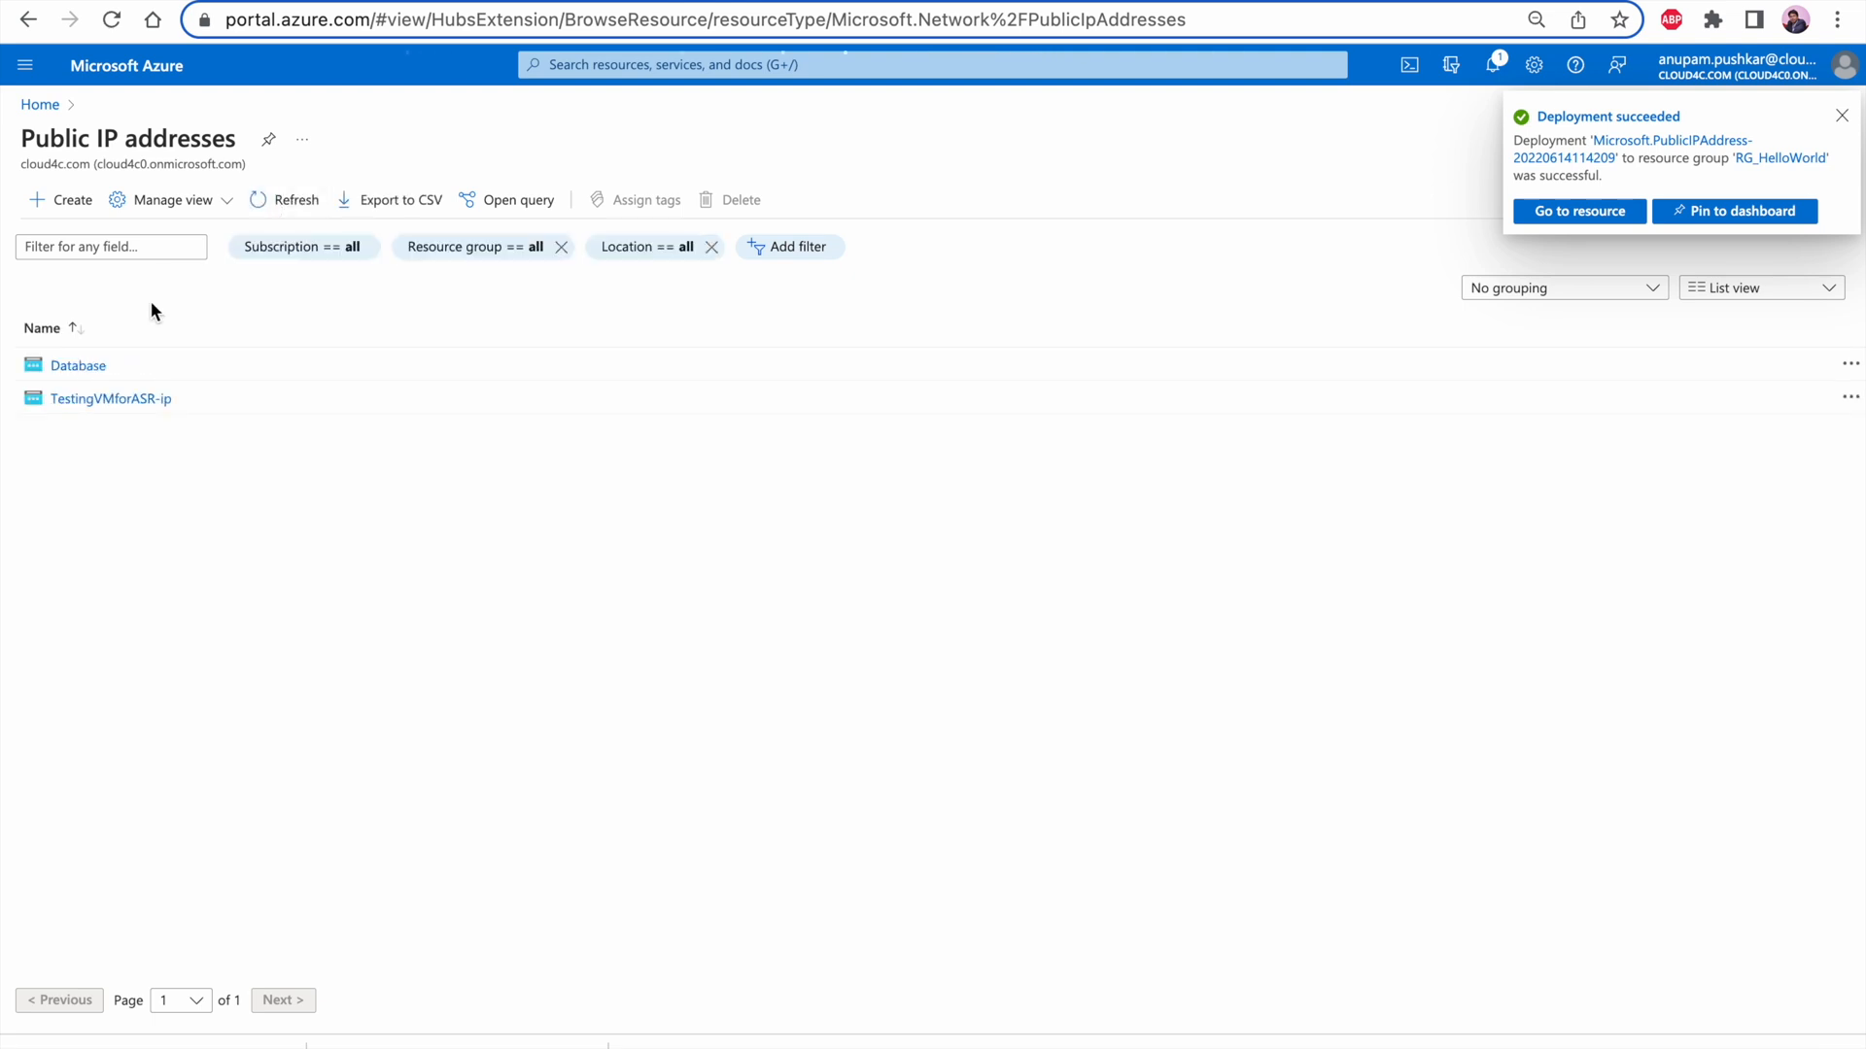
Open the Database public IP and choose network interface nic-MyMigratedTestVM-00 in RG_HelloWorld as the resource to associate
left_click(72, 368)
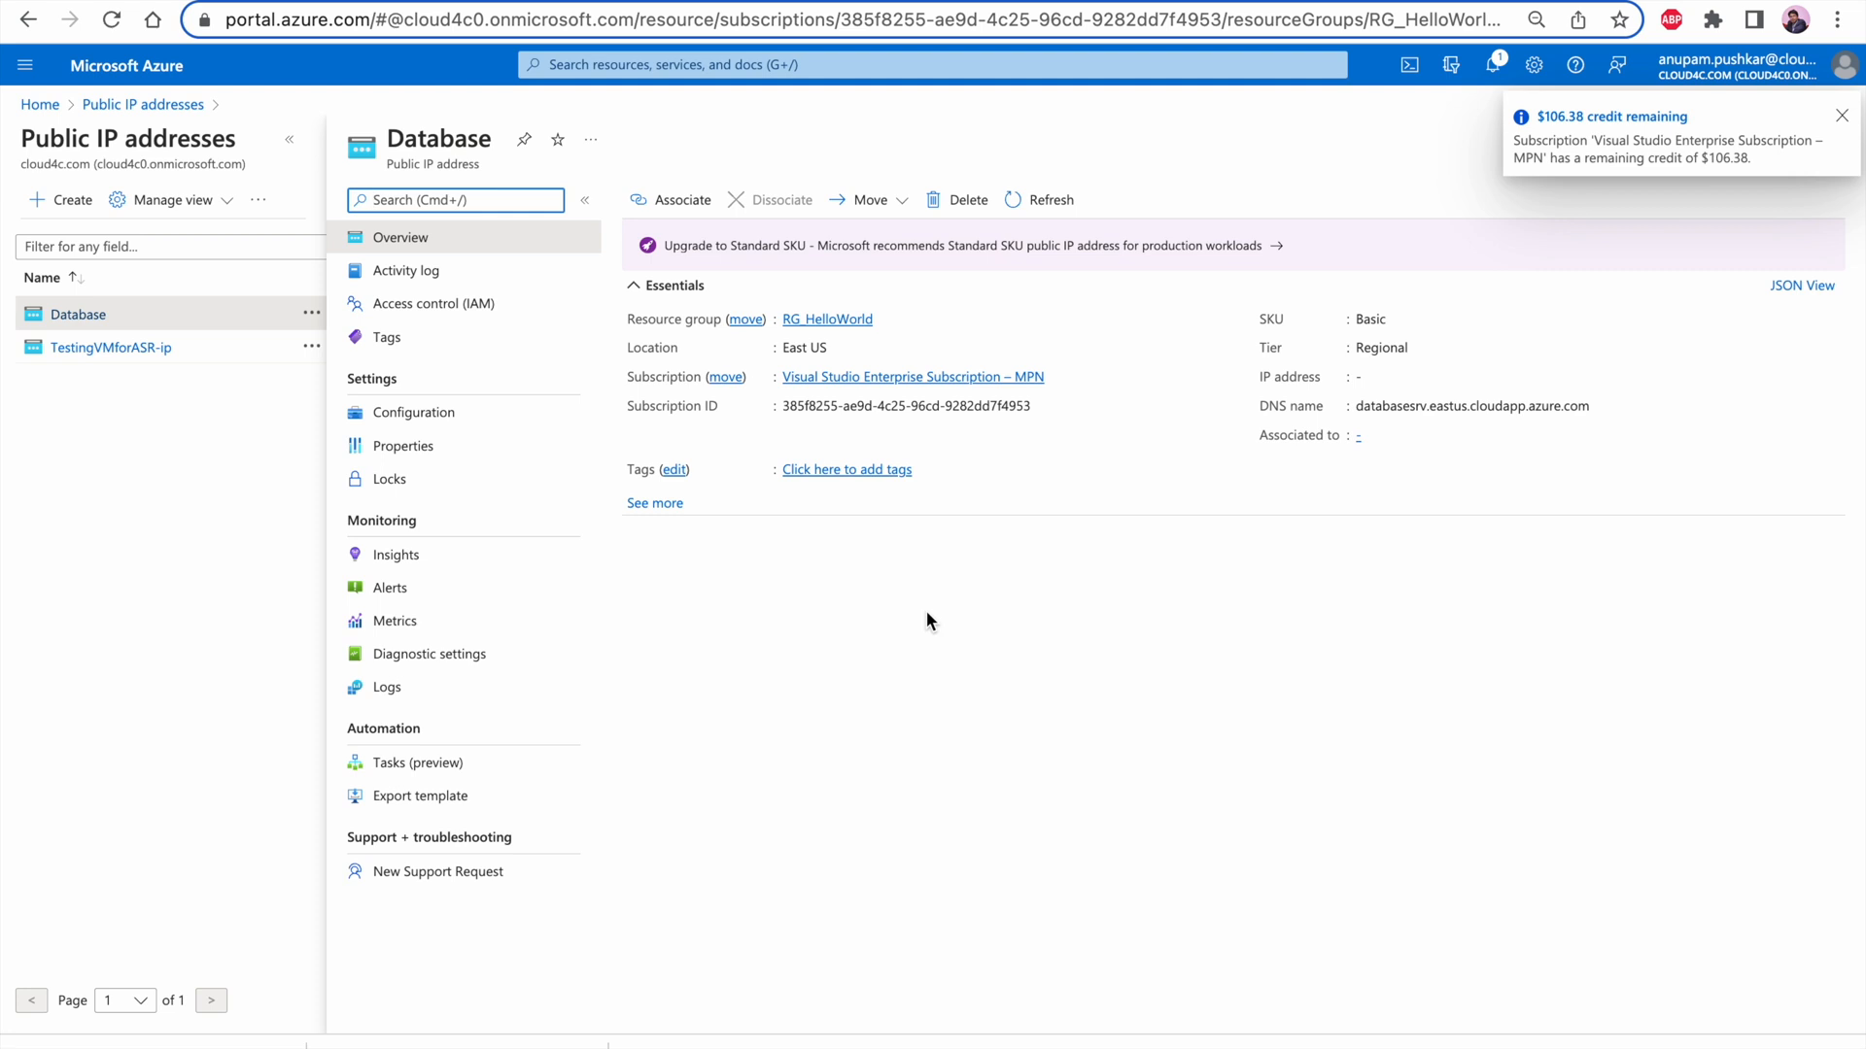
left_click(685, 201)
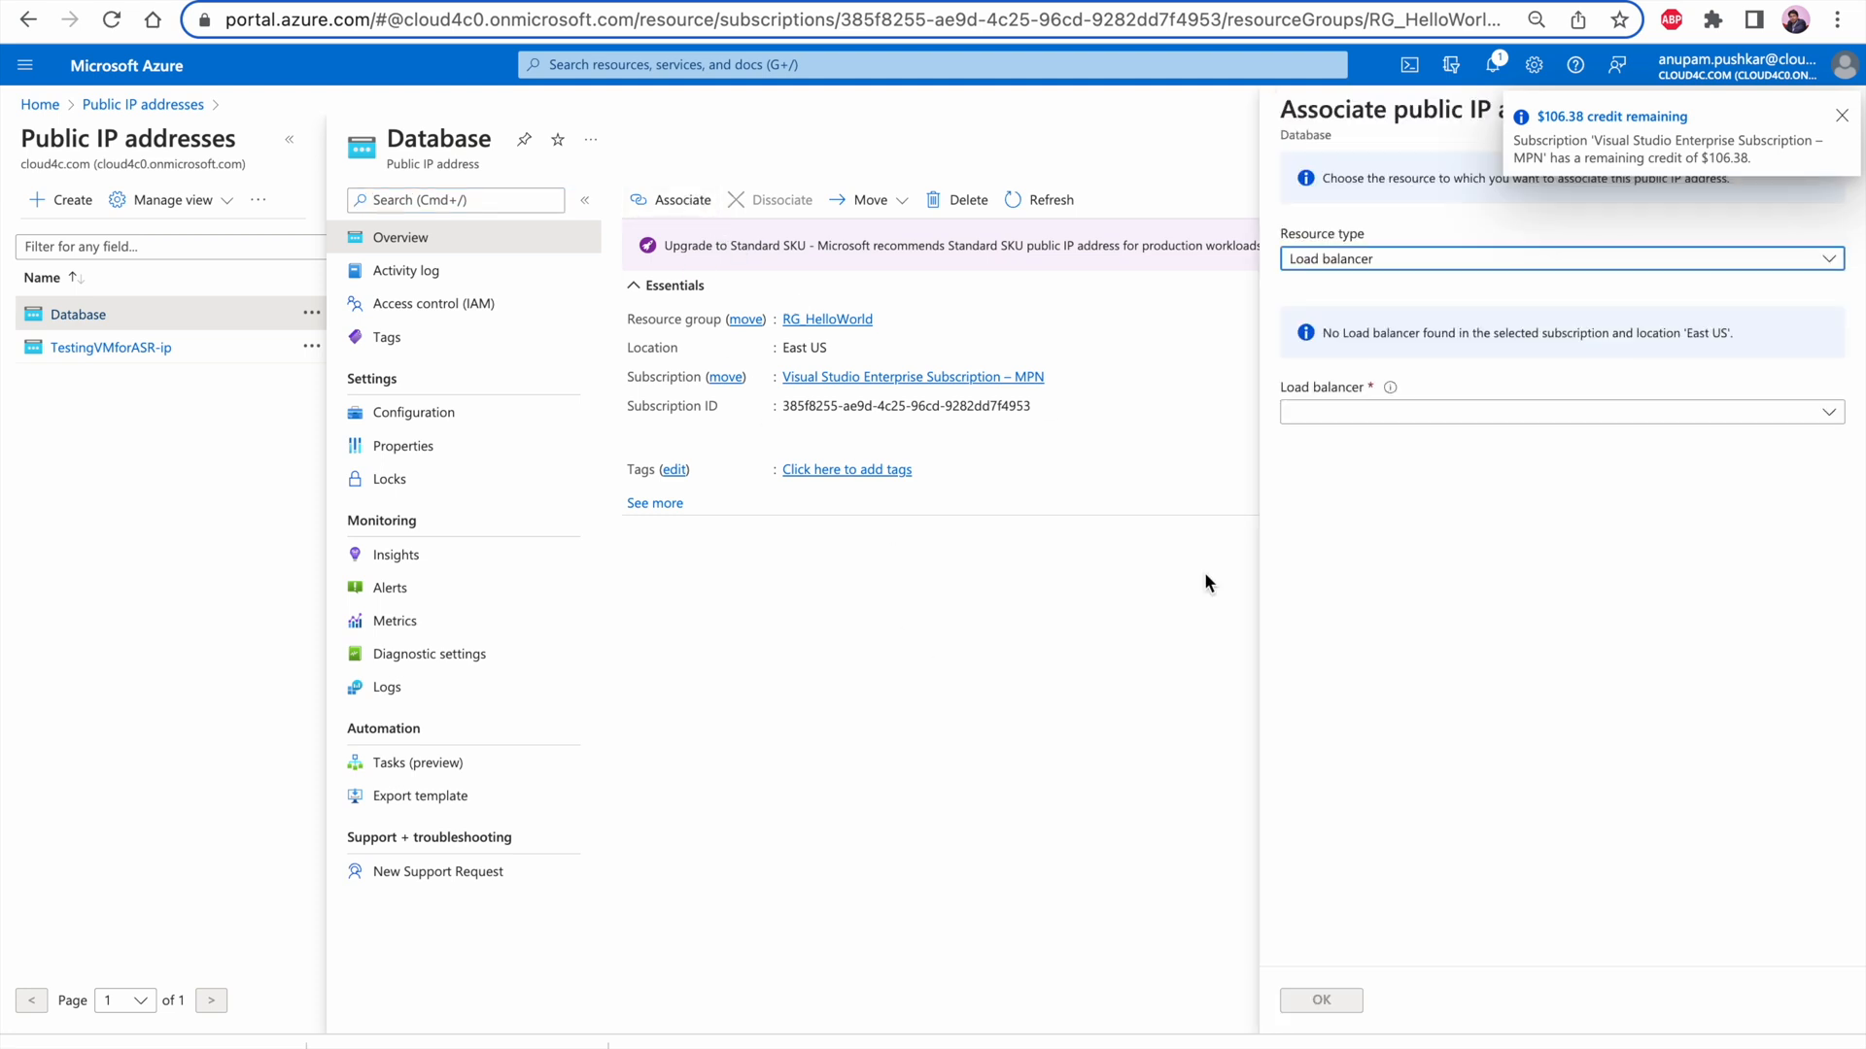
left_click(1409, 262)
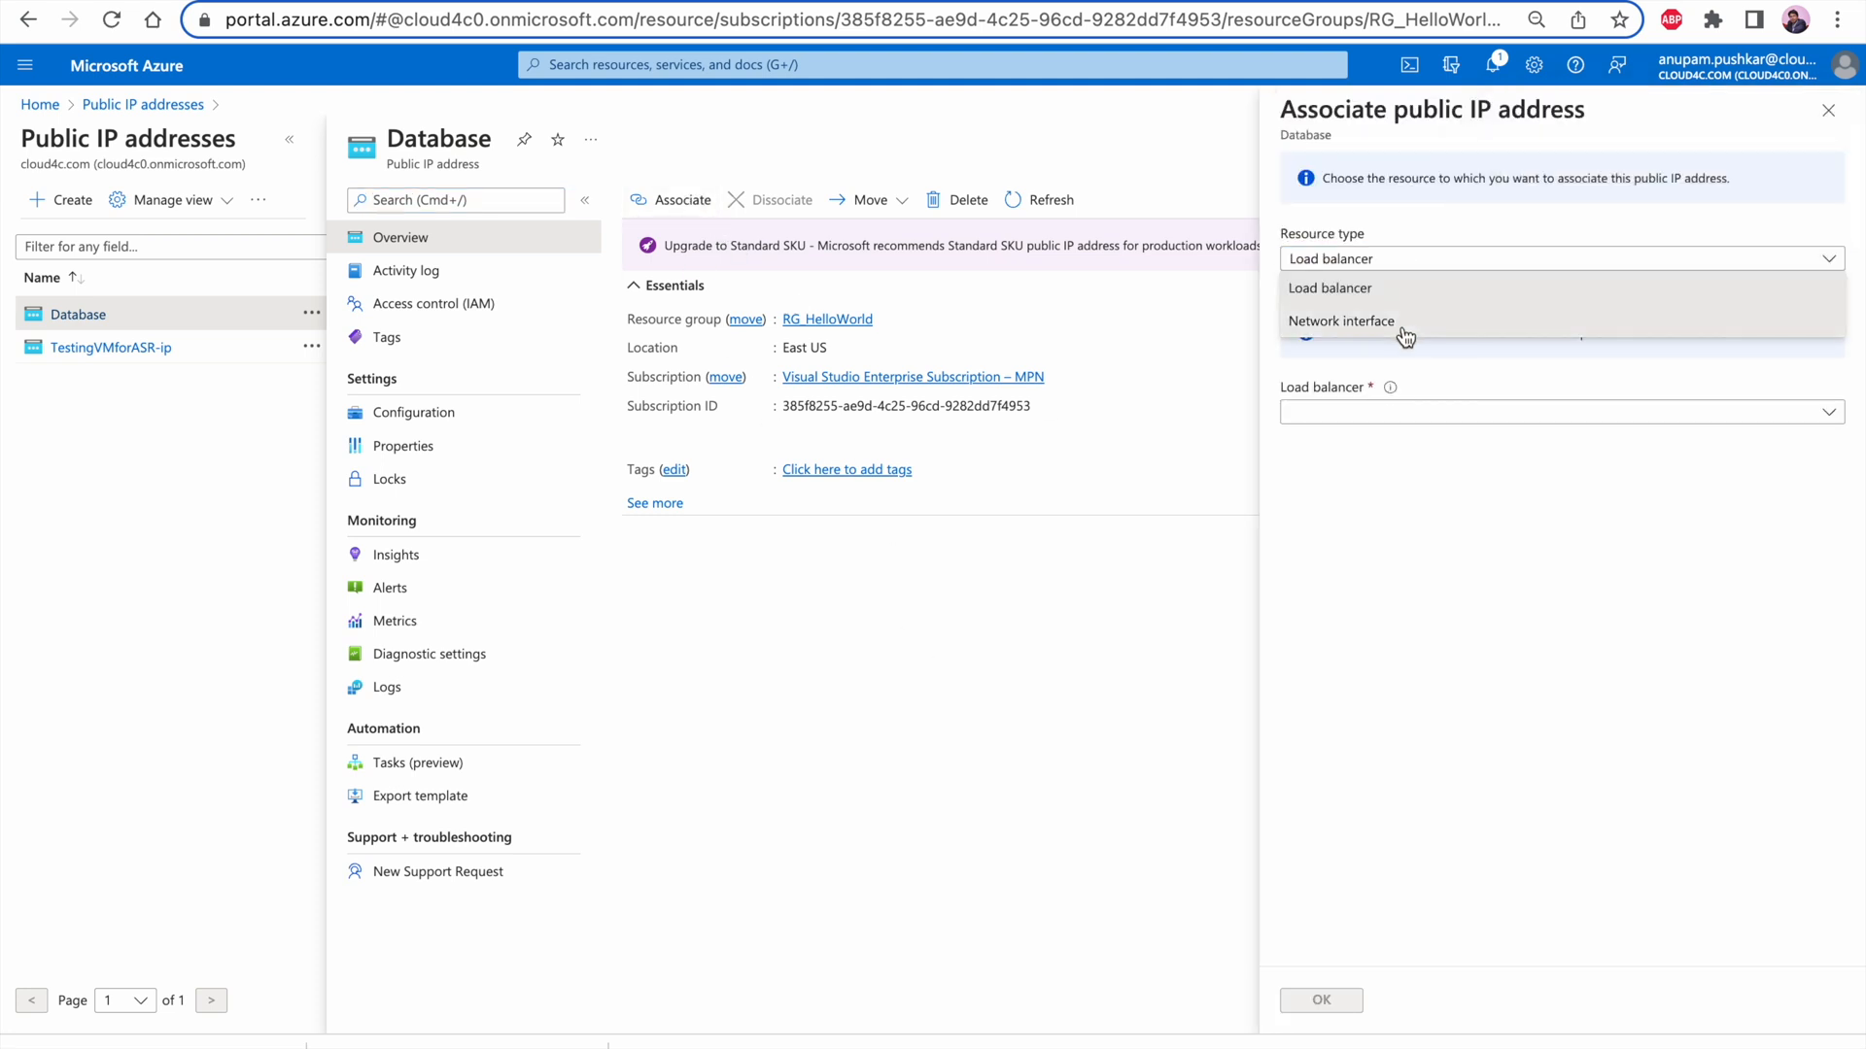
left_click(1404, 330)
left_click(1466, 321)
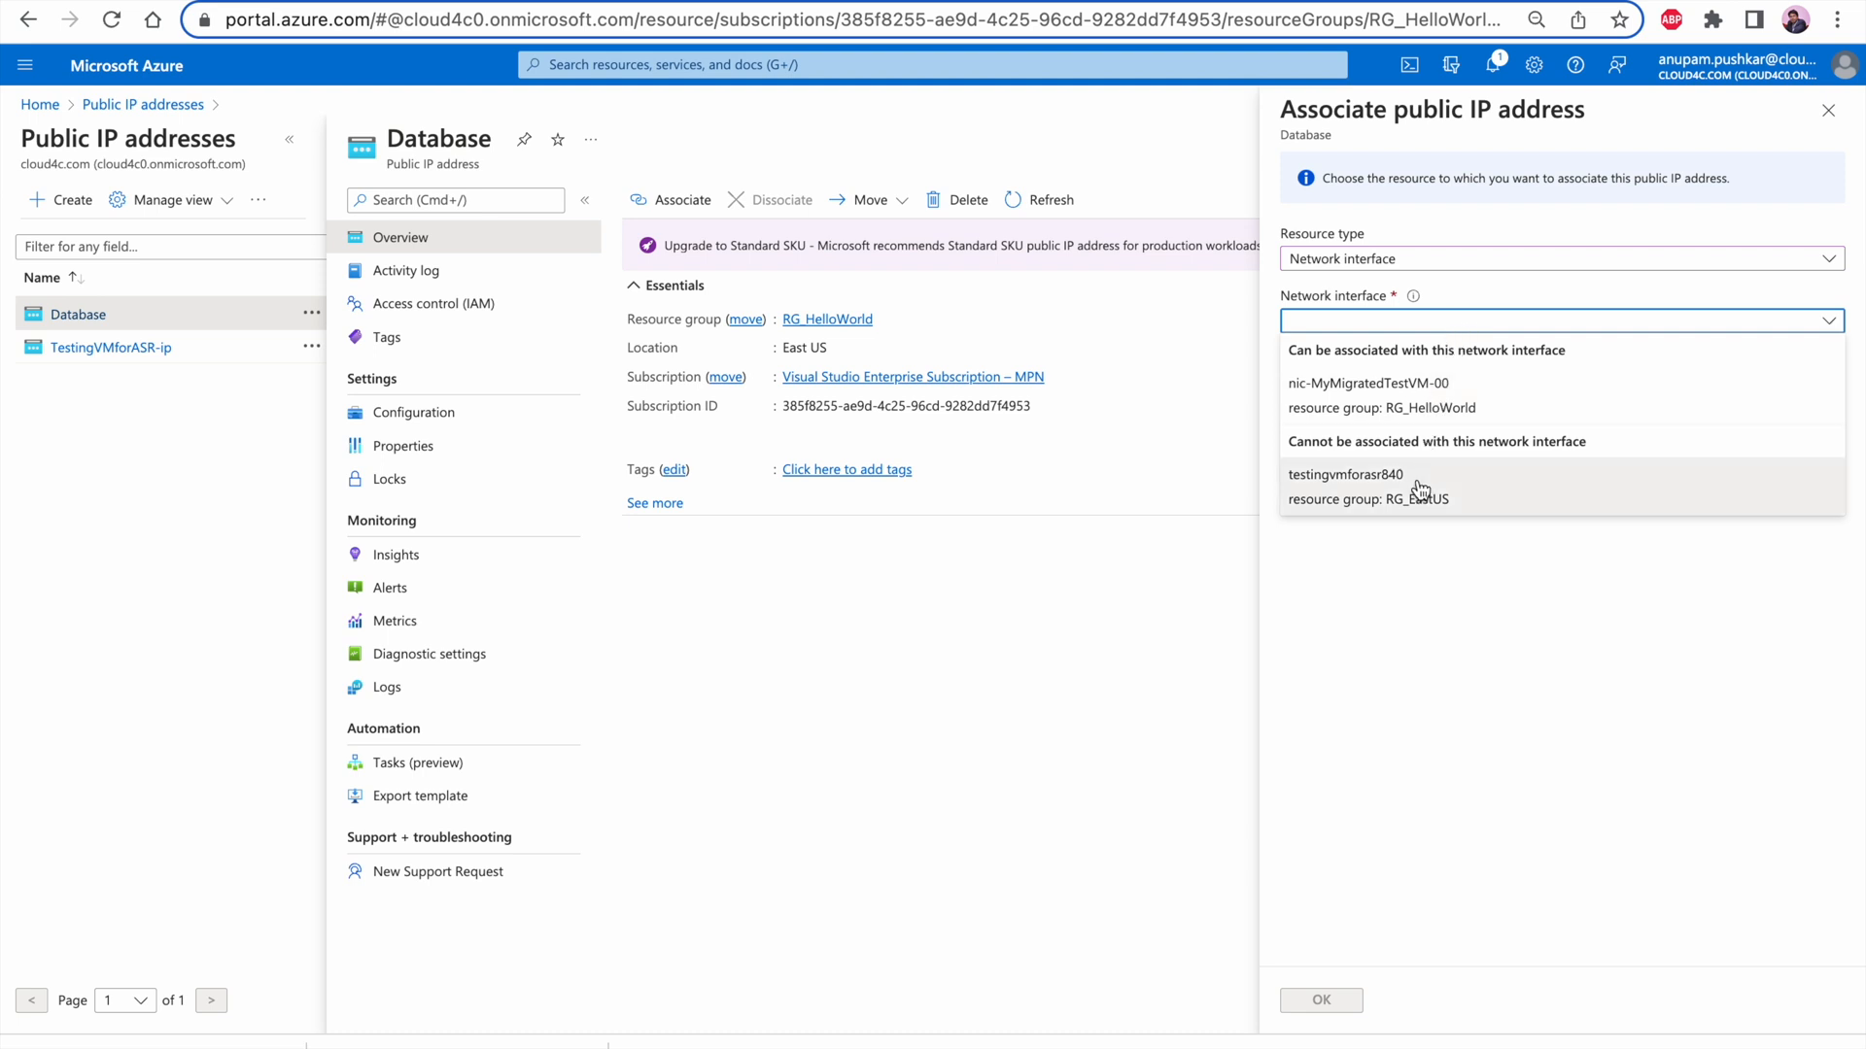
left_click(1488, 418)
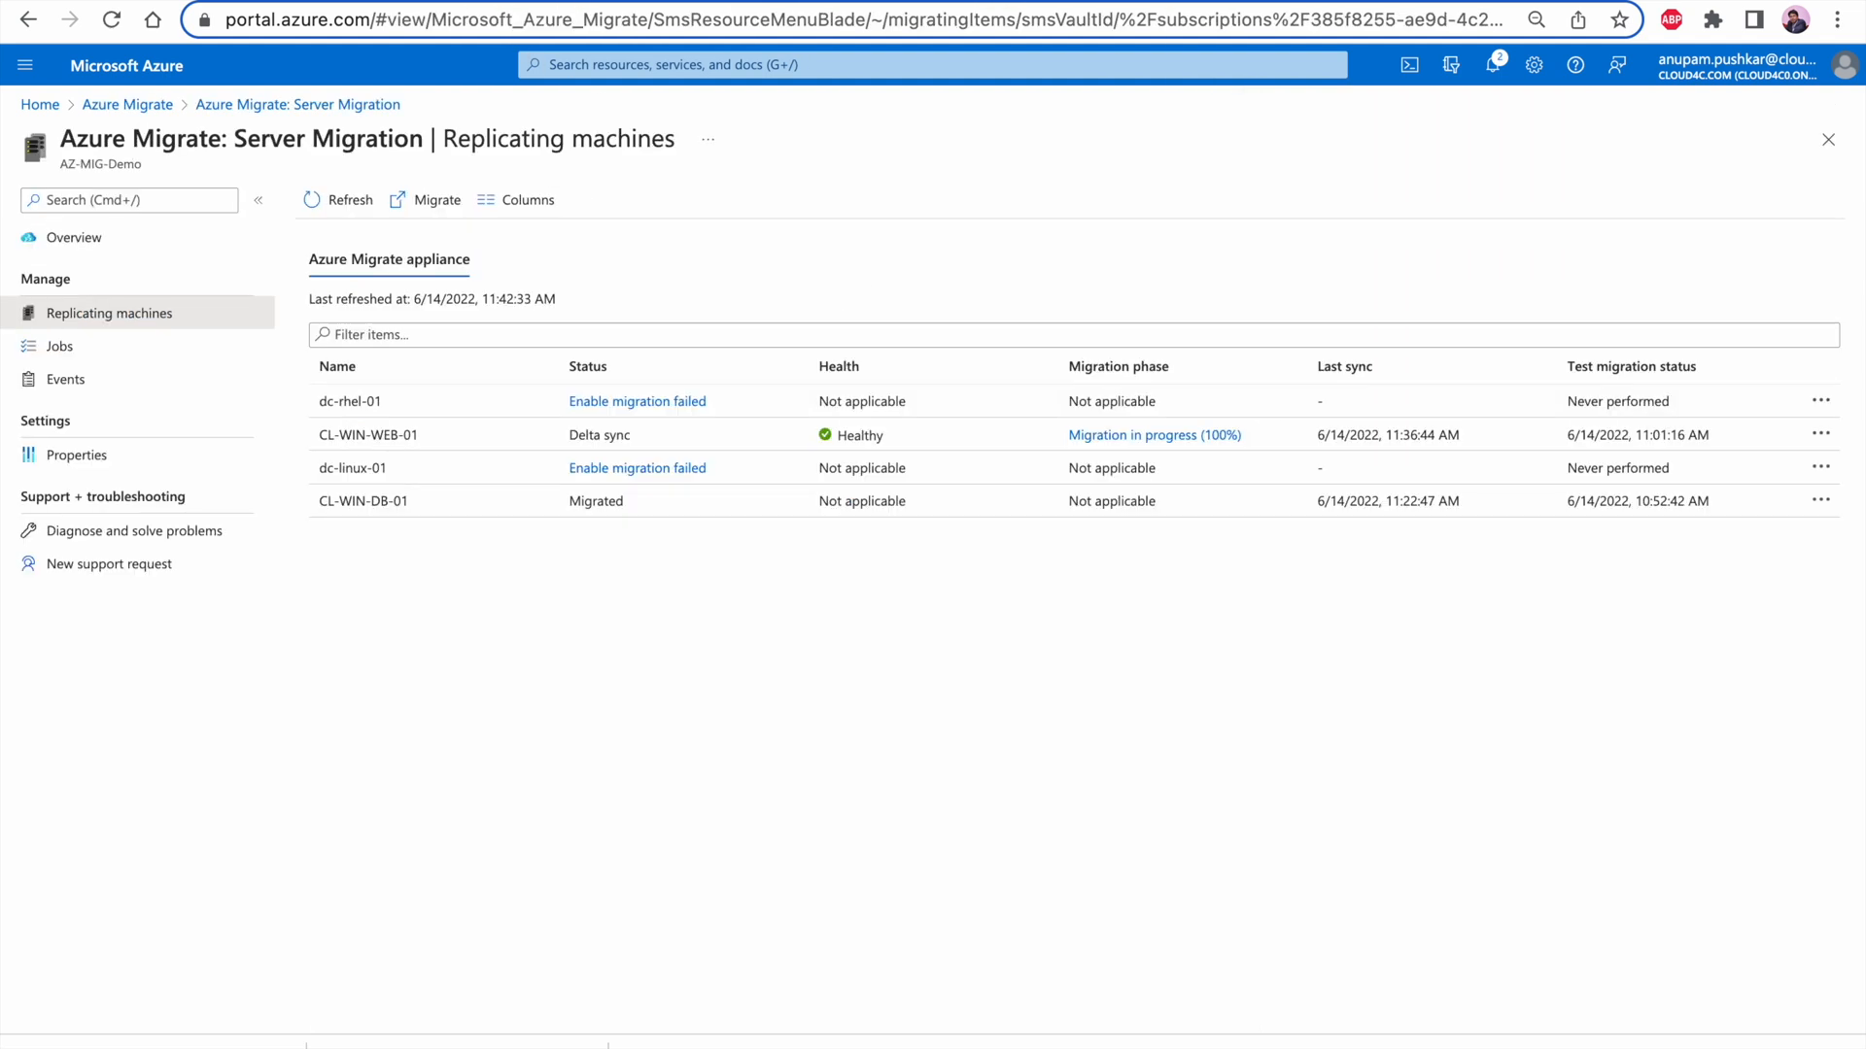
Check the network interface in the Networking settings of the virtual machine MyMigratedTestVM
left_click(41, 107)
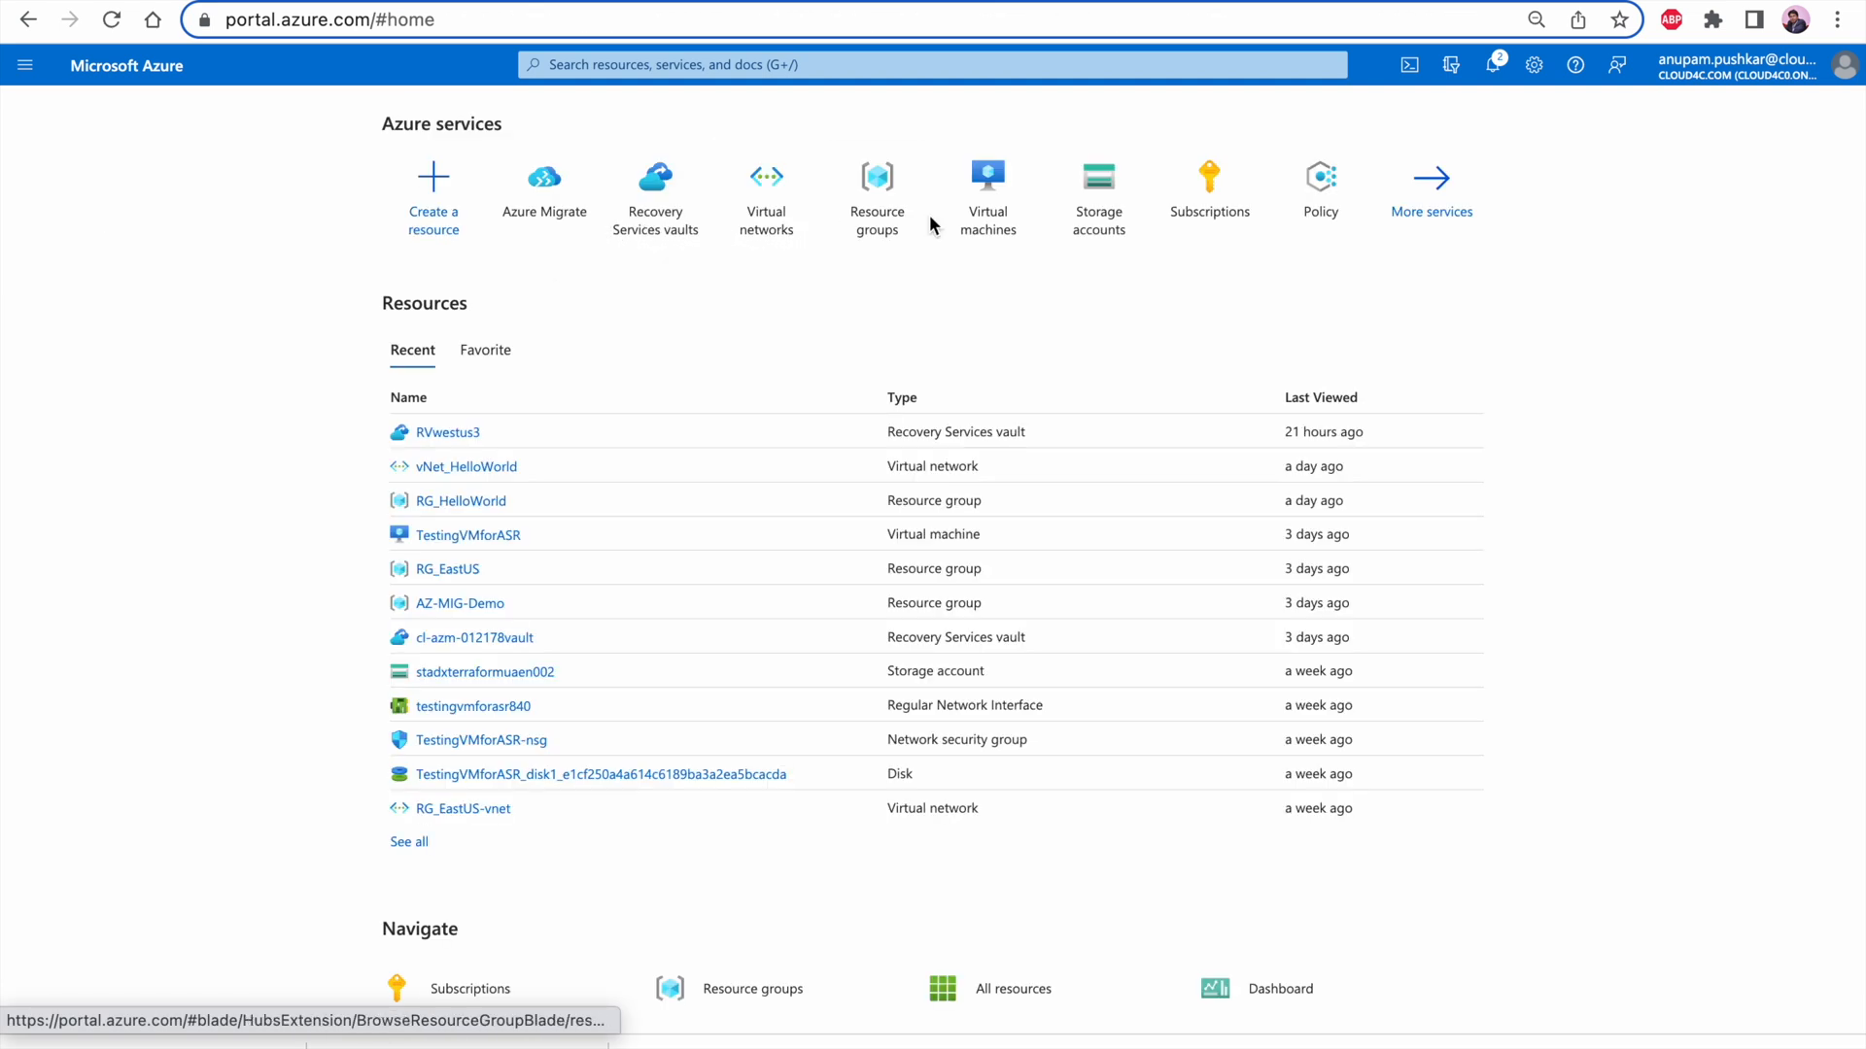
left_click(998, 227)
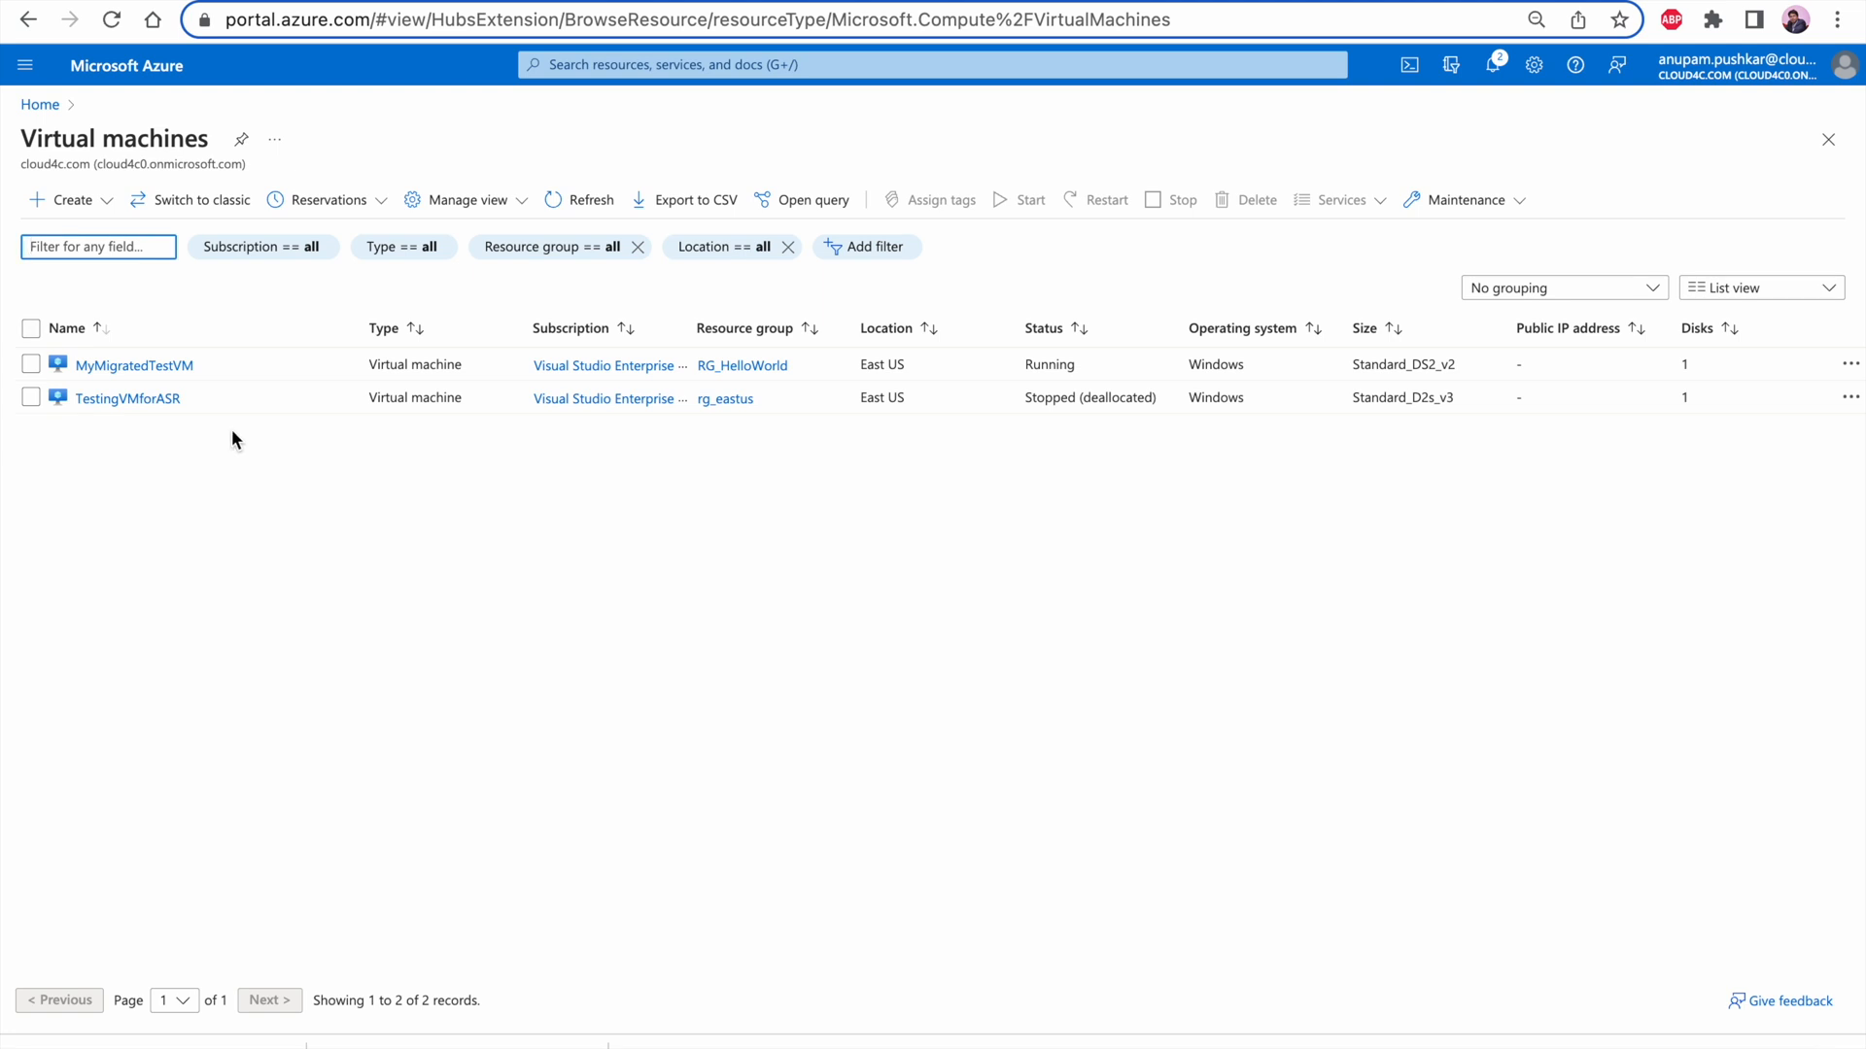
left_click(147, 368)
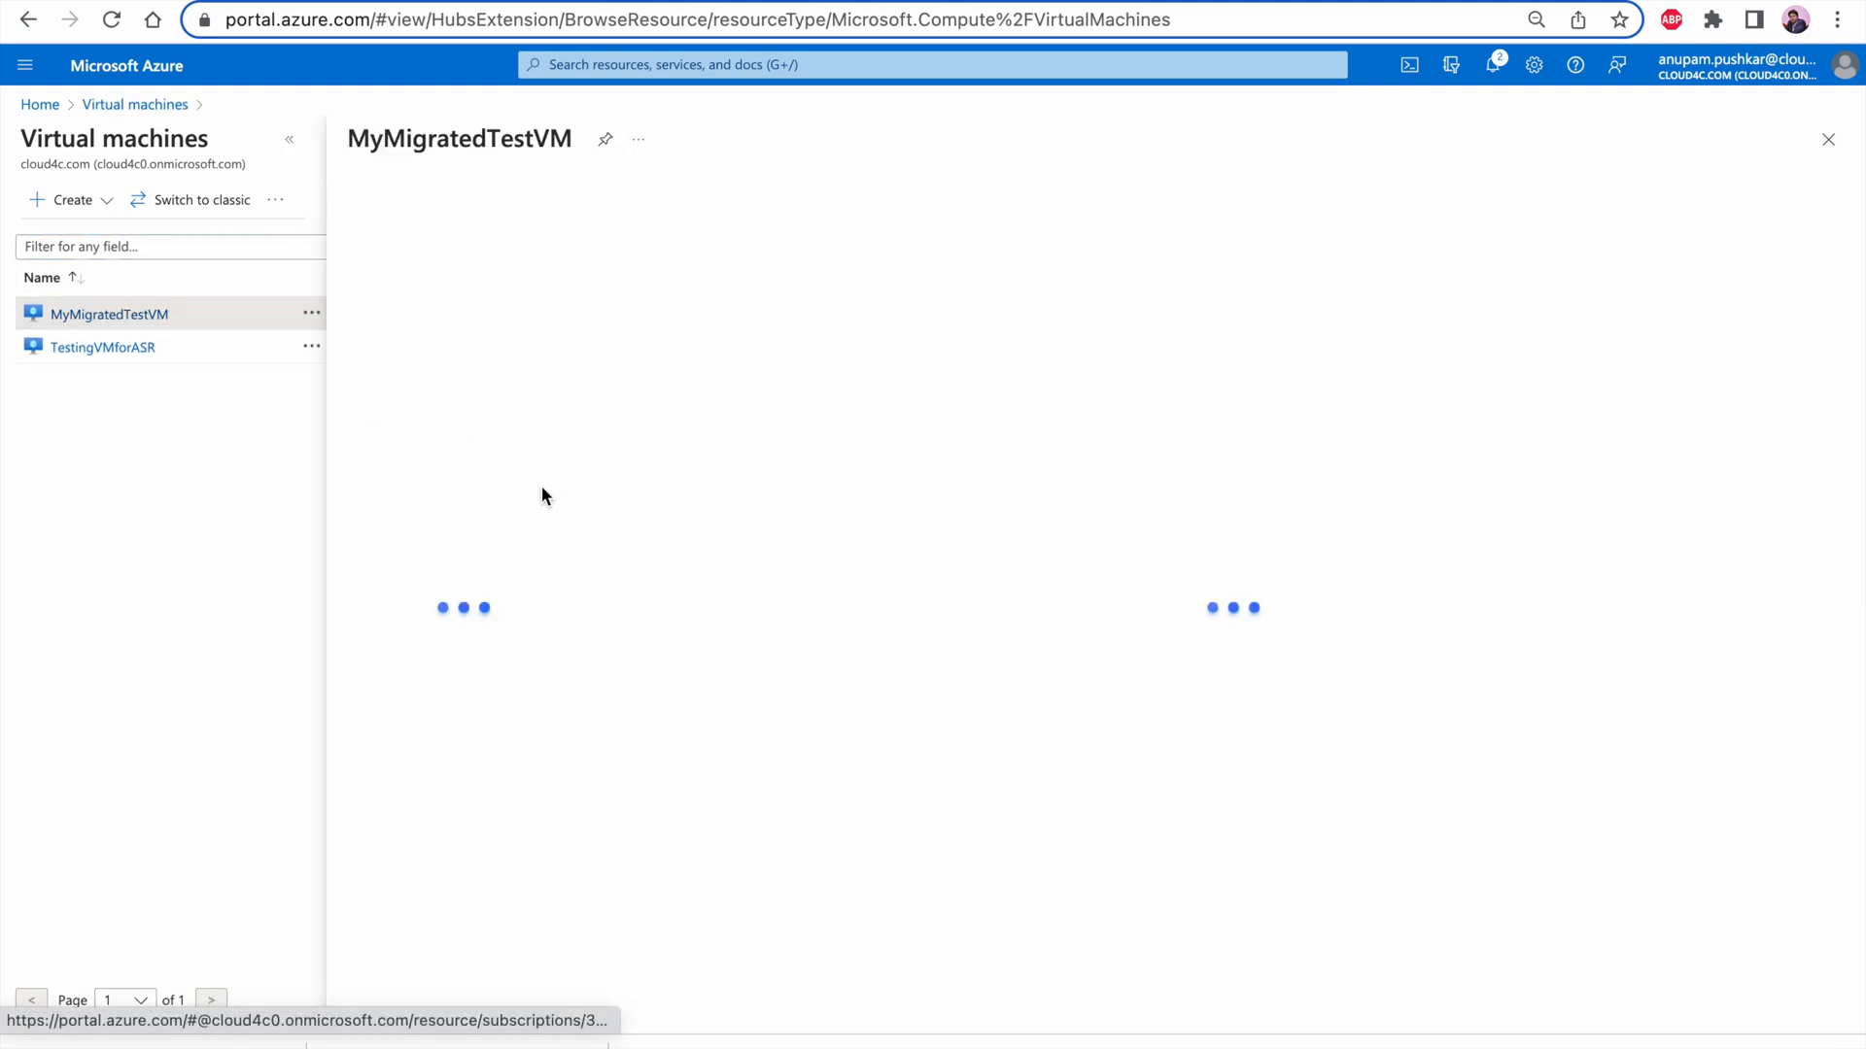
left_click(485, 450)
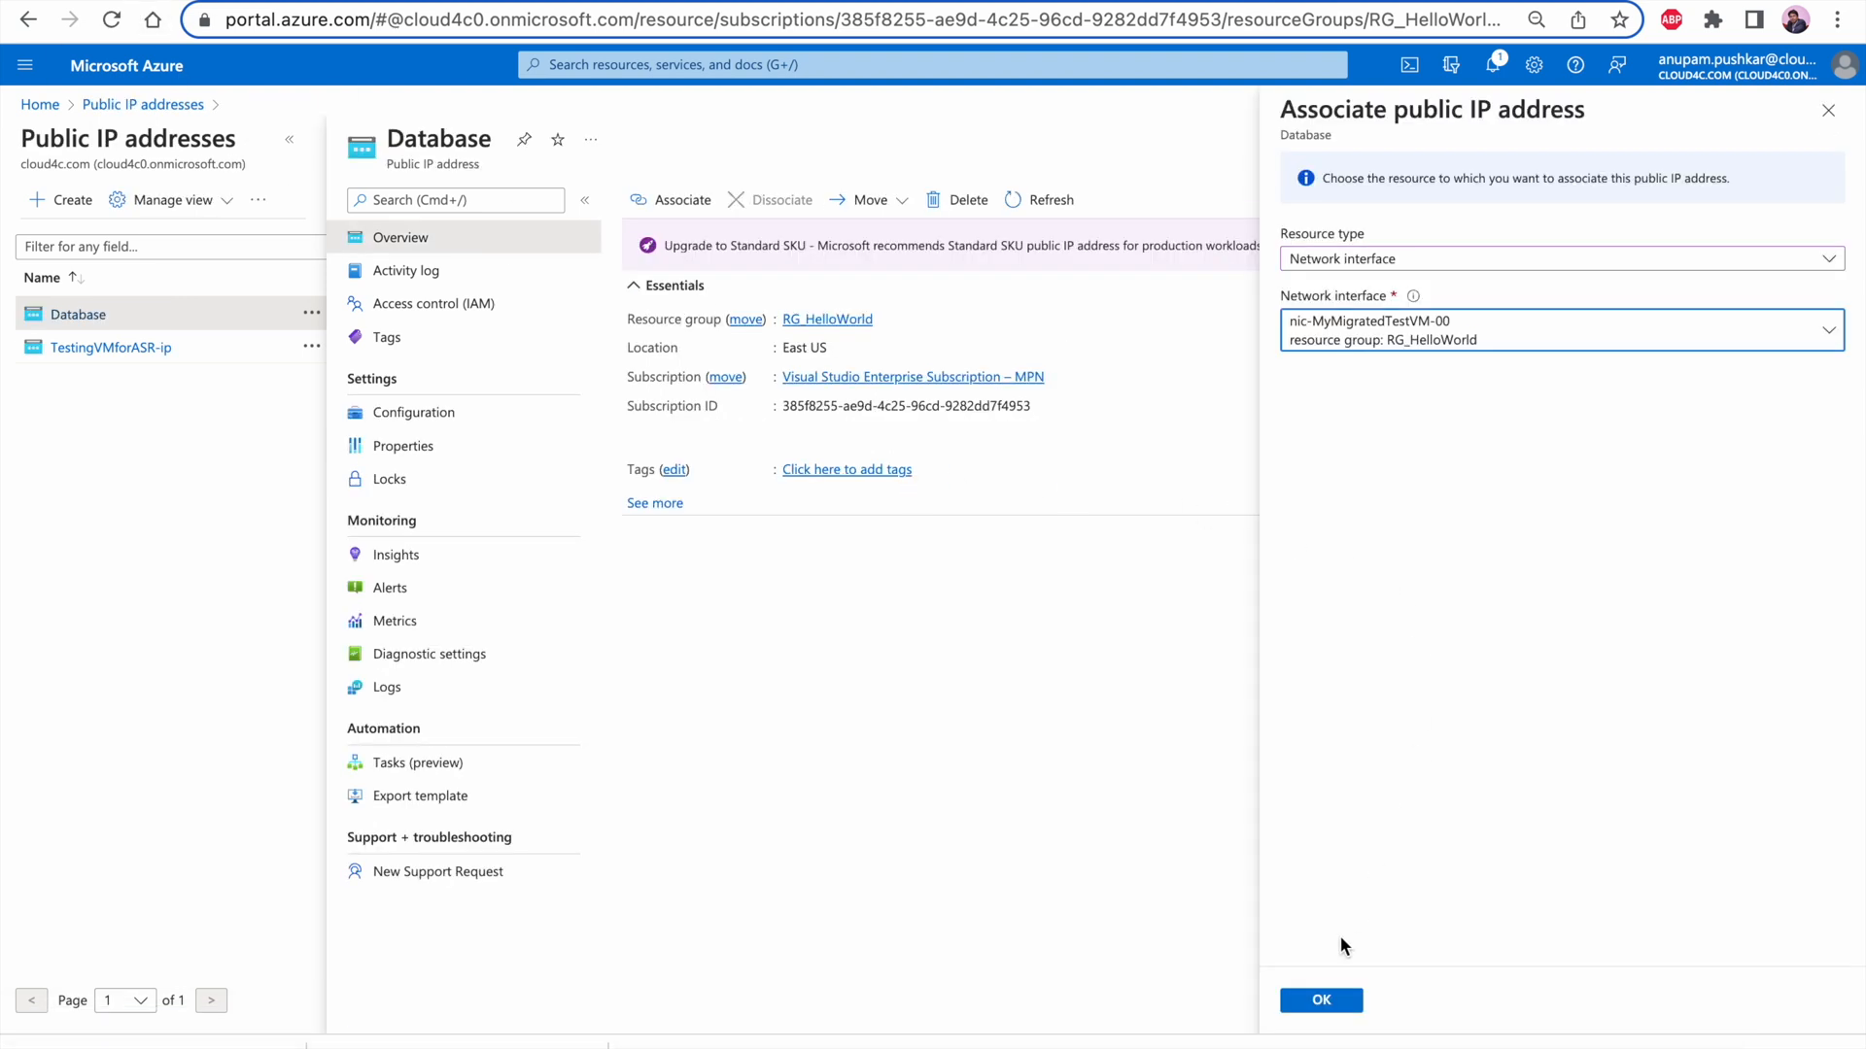
Confirm the association of the Database public IP with the network interface and refresh its overview
left_click(1324, 1001)
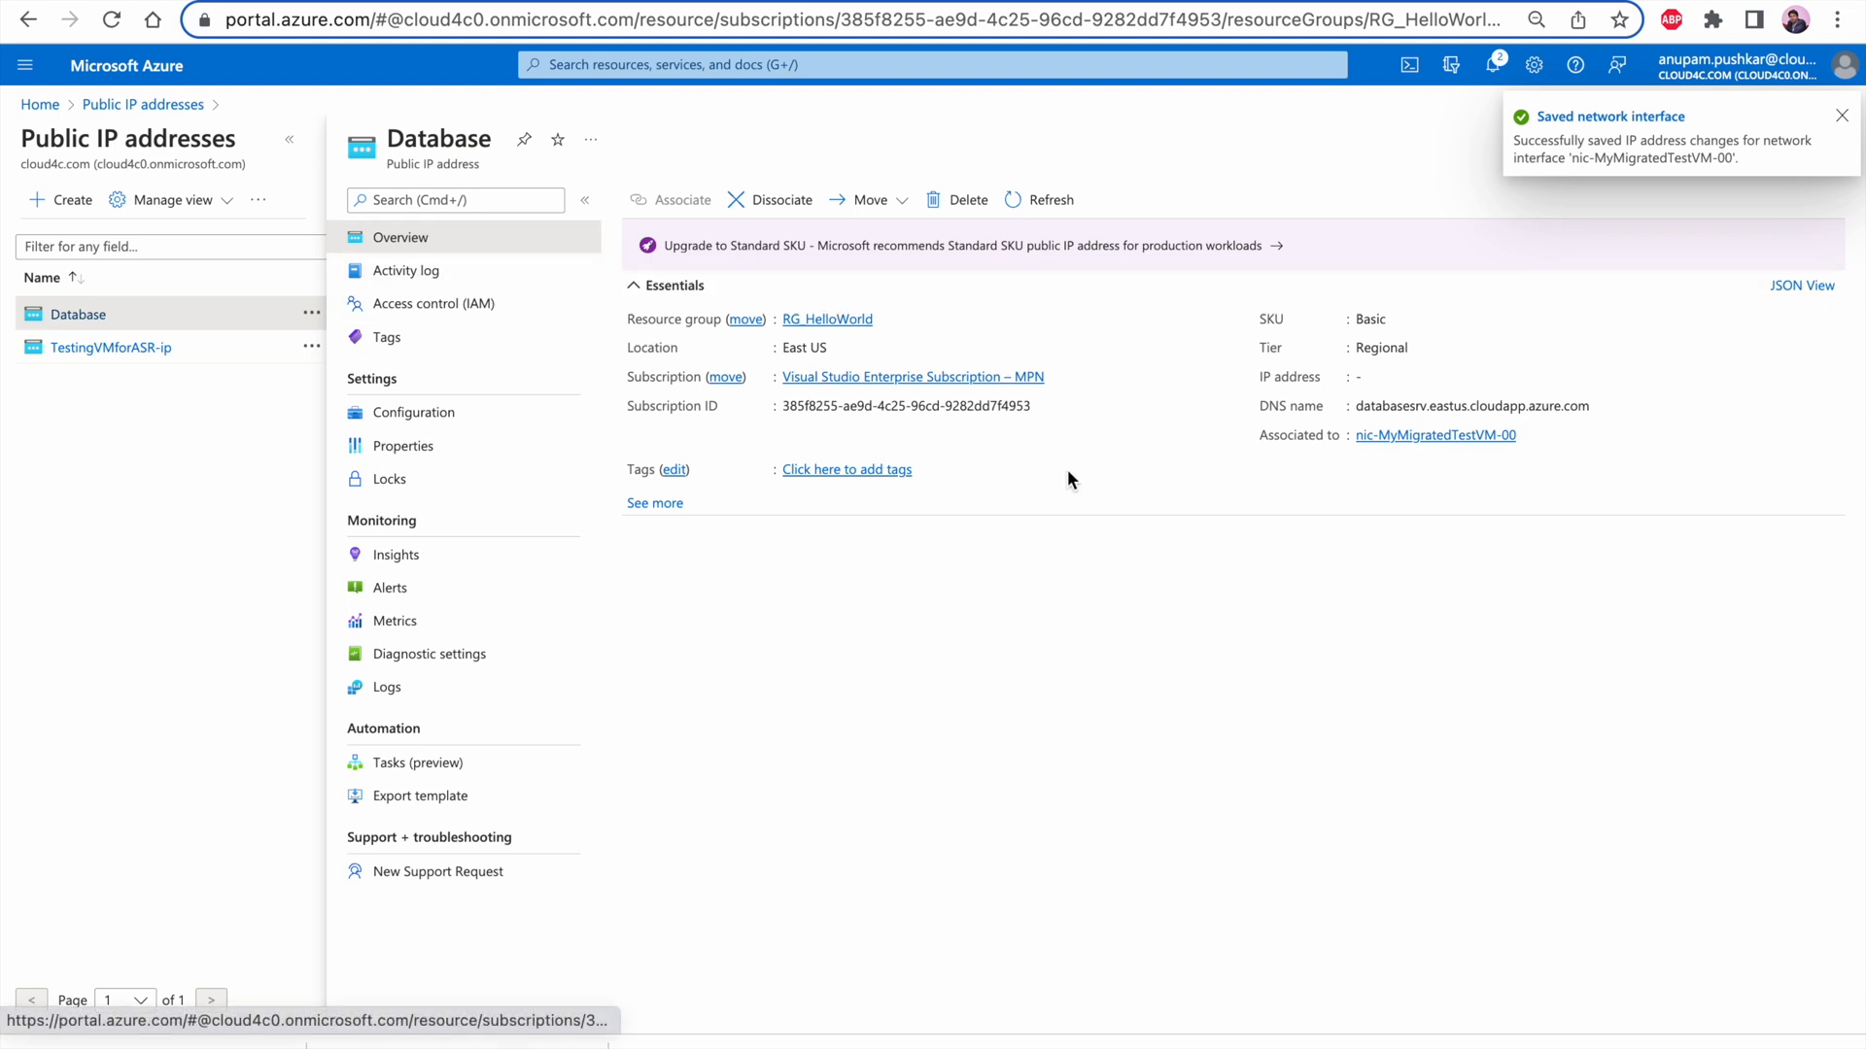
left_click(1042, 206)
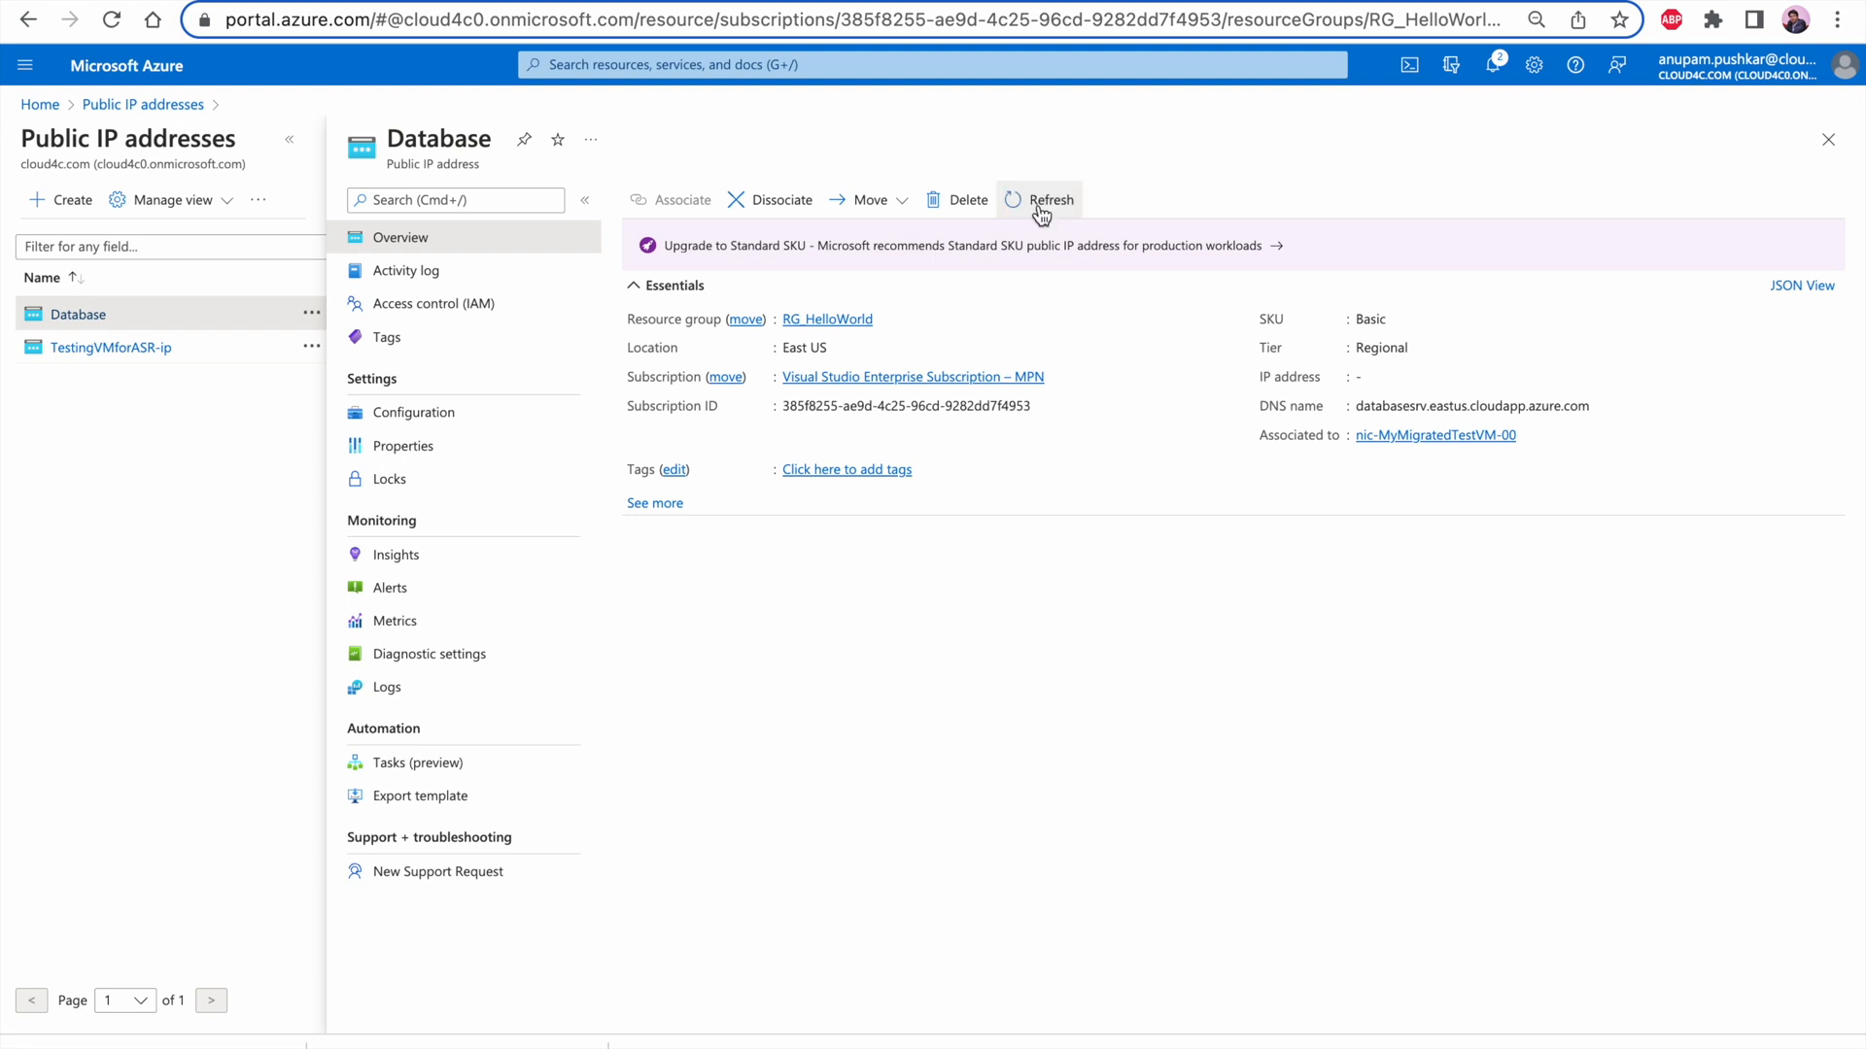
Copy the public IP's DNS name databasesrv.eastus.cloudapp.azure.com and ping it from the terminal
left_click(1597, 406)
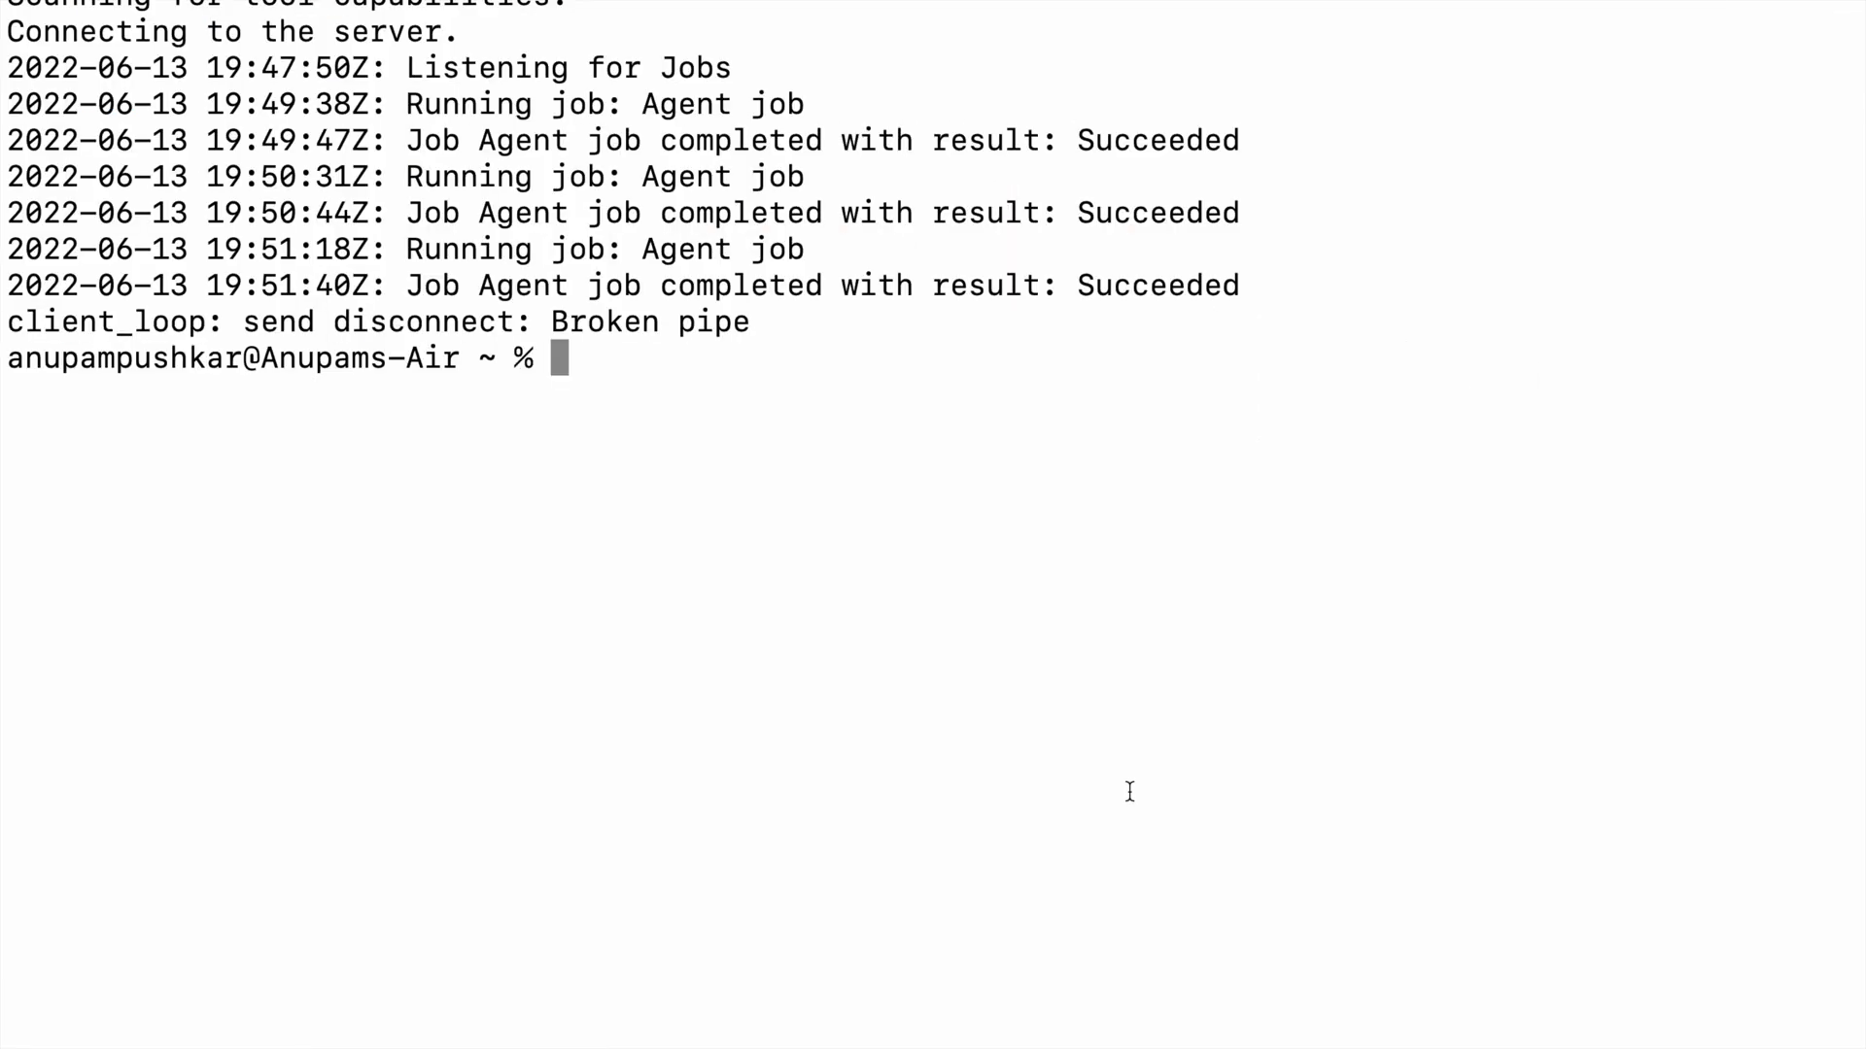
type("ping")
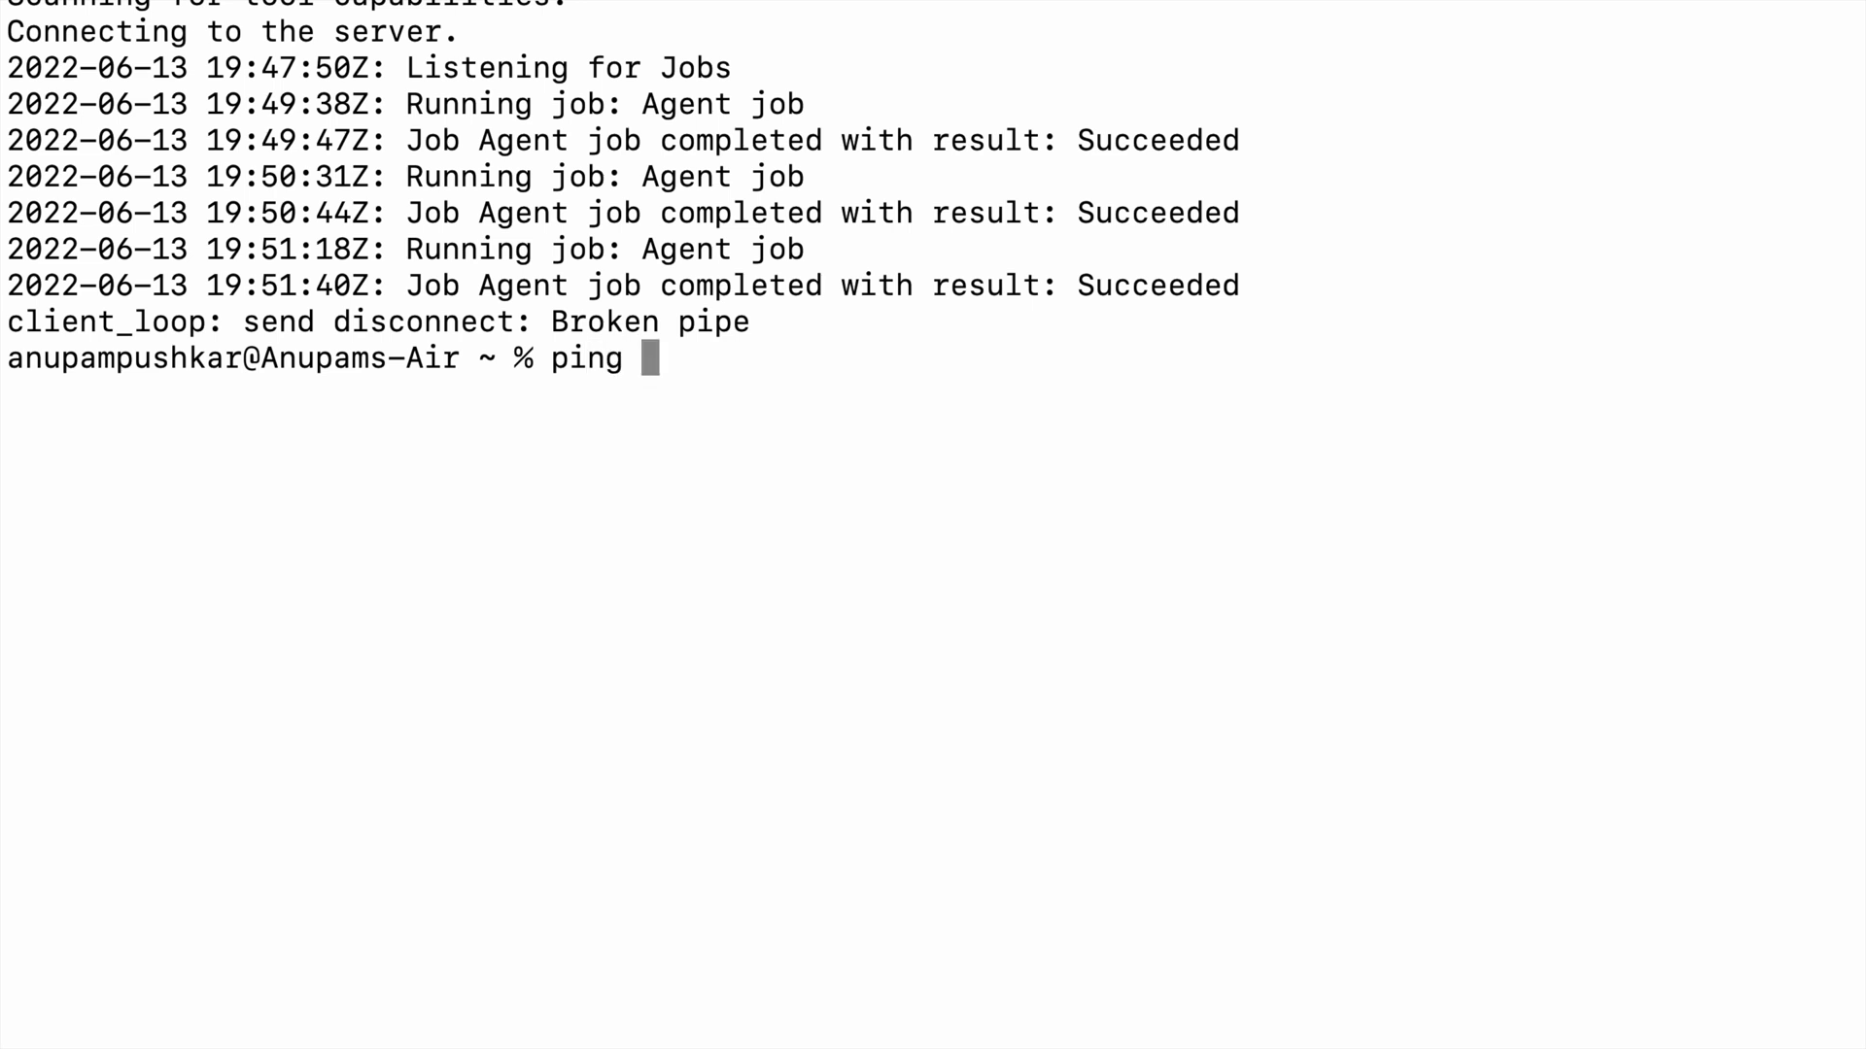
type("databasesrv.eastus.cloudapp.azure.com")
key("Return")
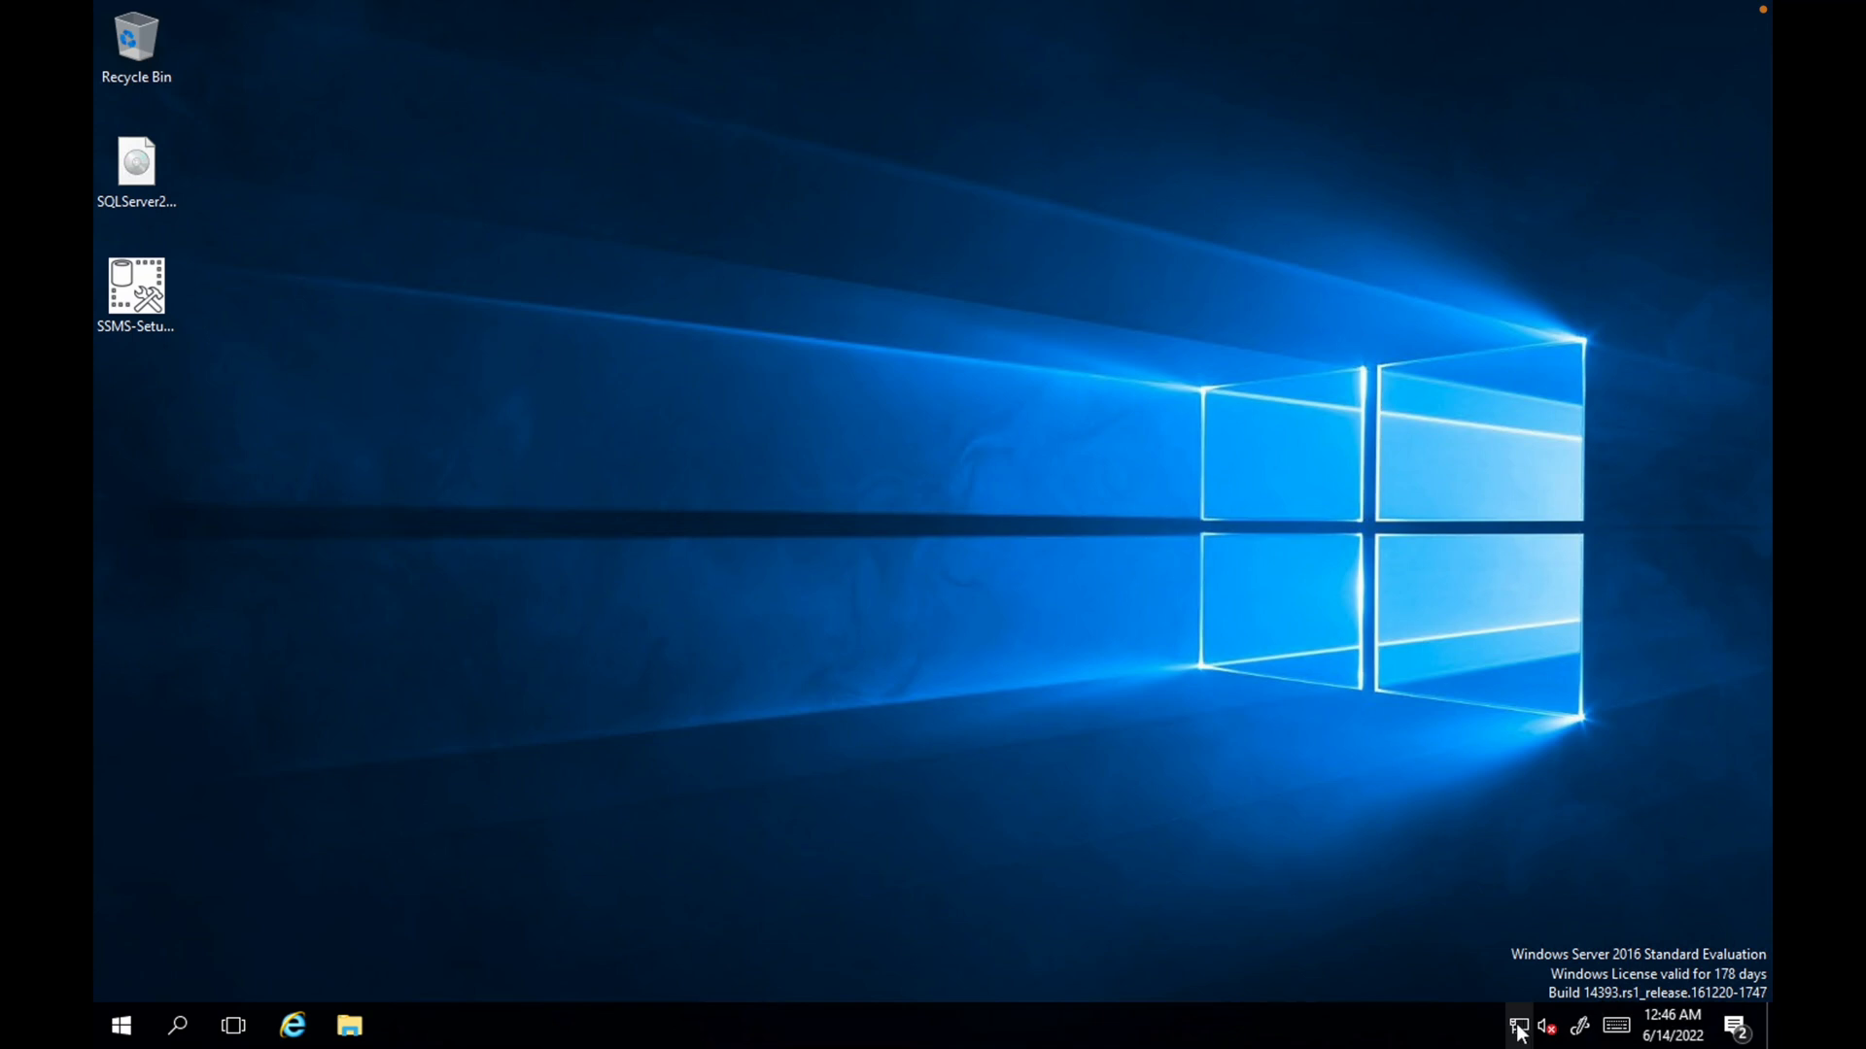
right_click(1519, 1024)
left_click(1535, 1005)
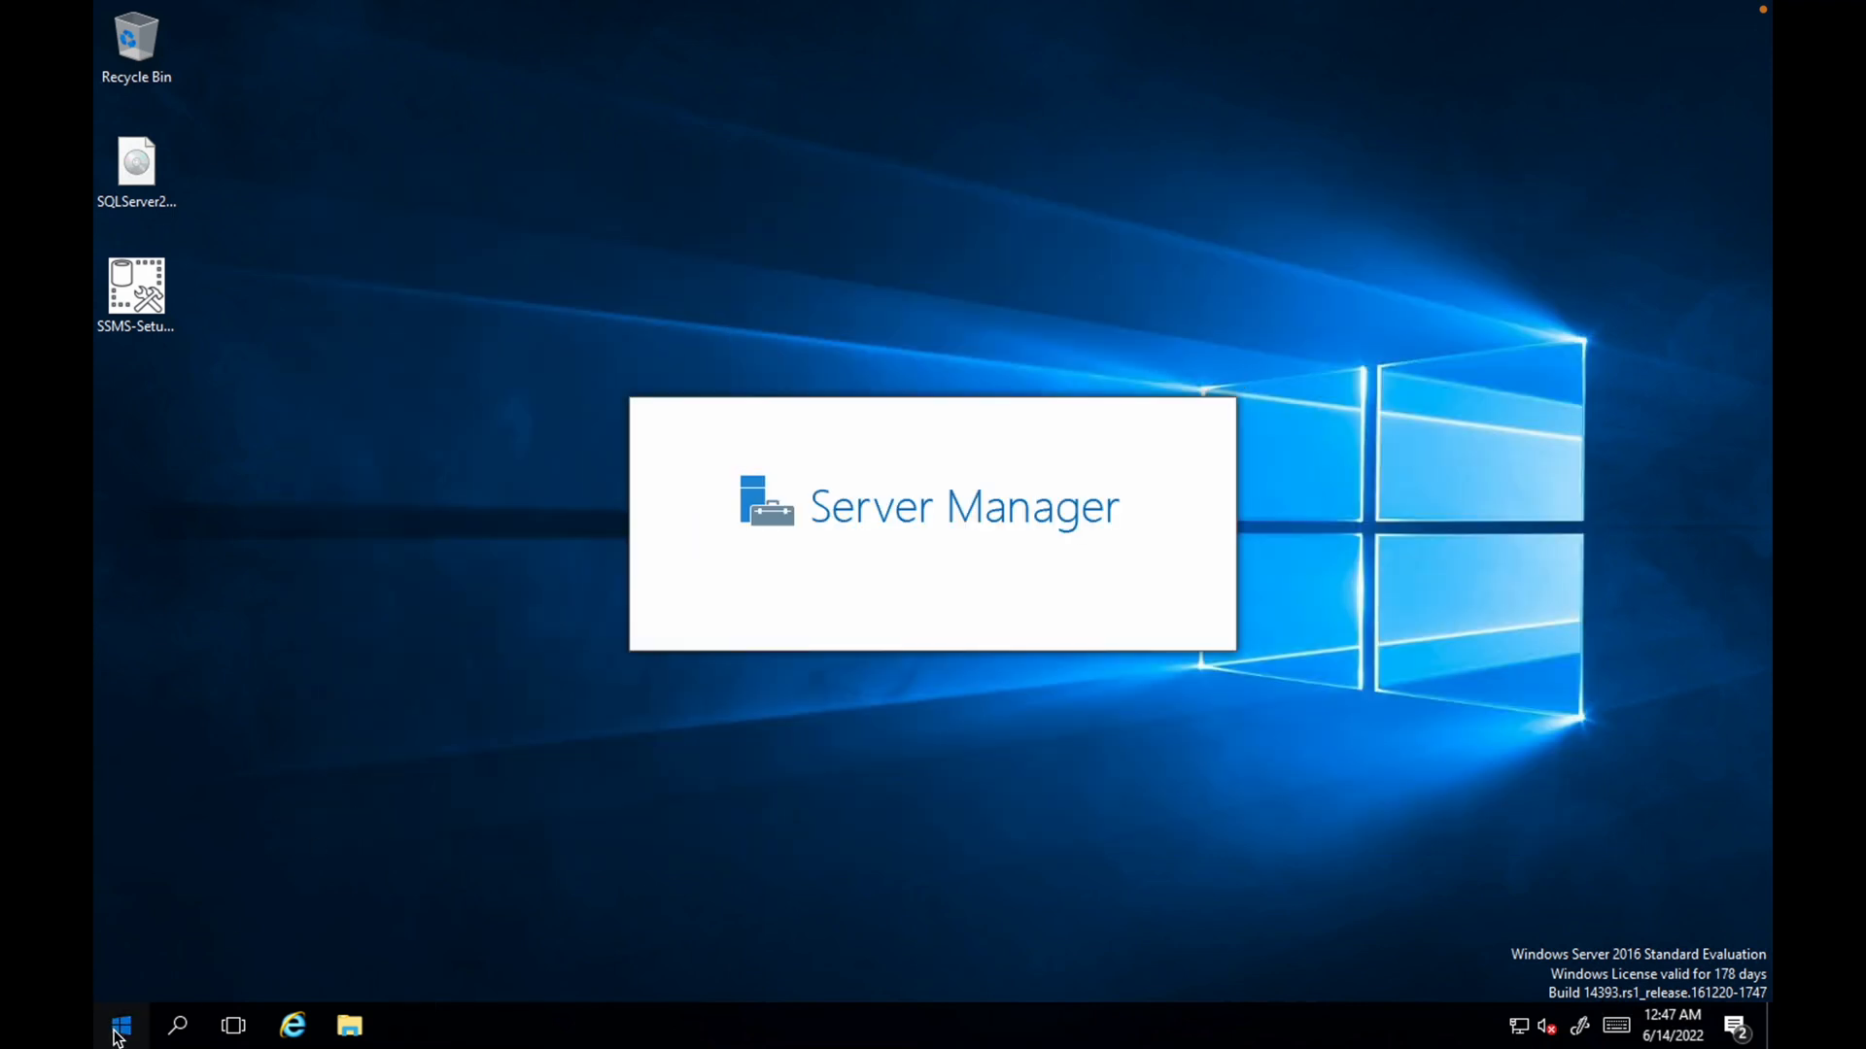
Launch SQL Server Management Studio on the remote server and connect to the localhost Database Engine with Windows Authentication
left_click(116, 1032)
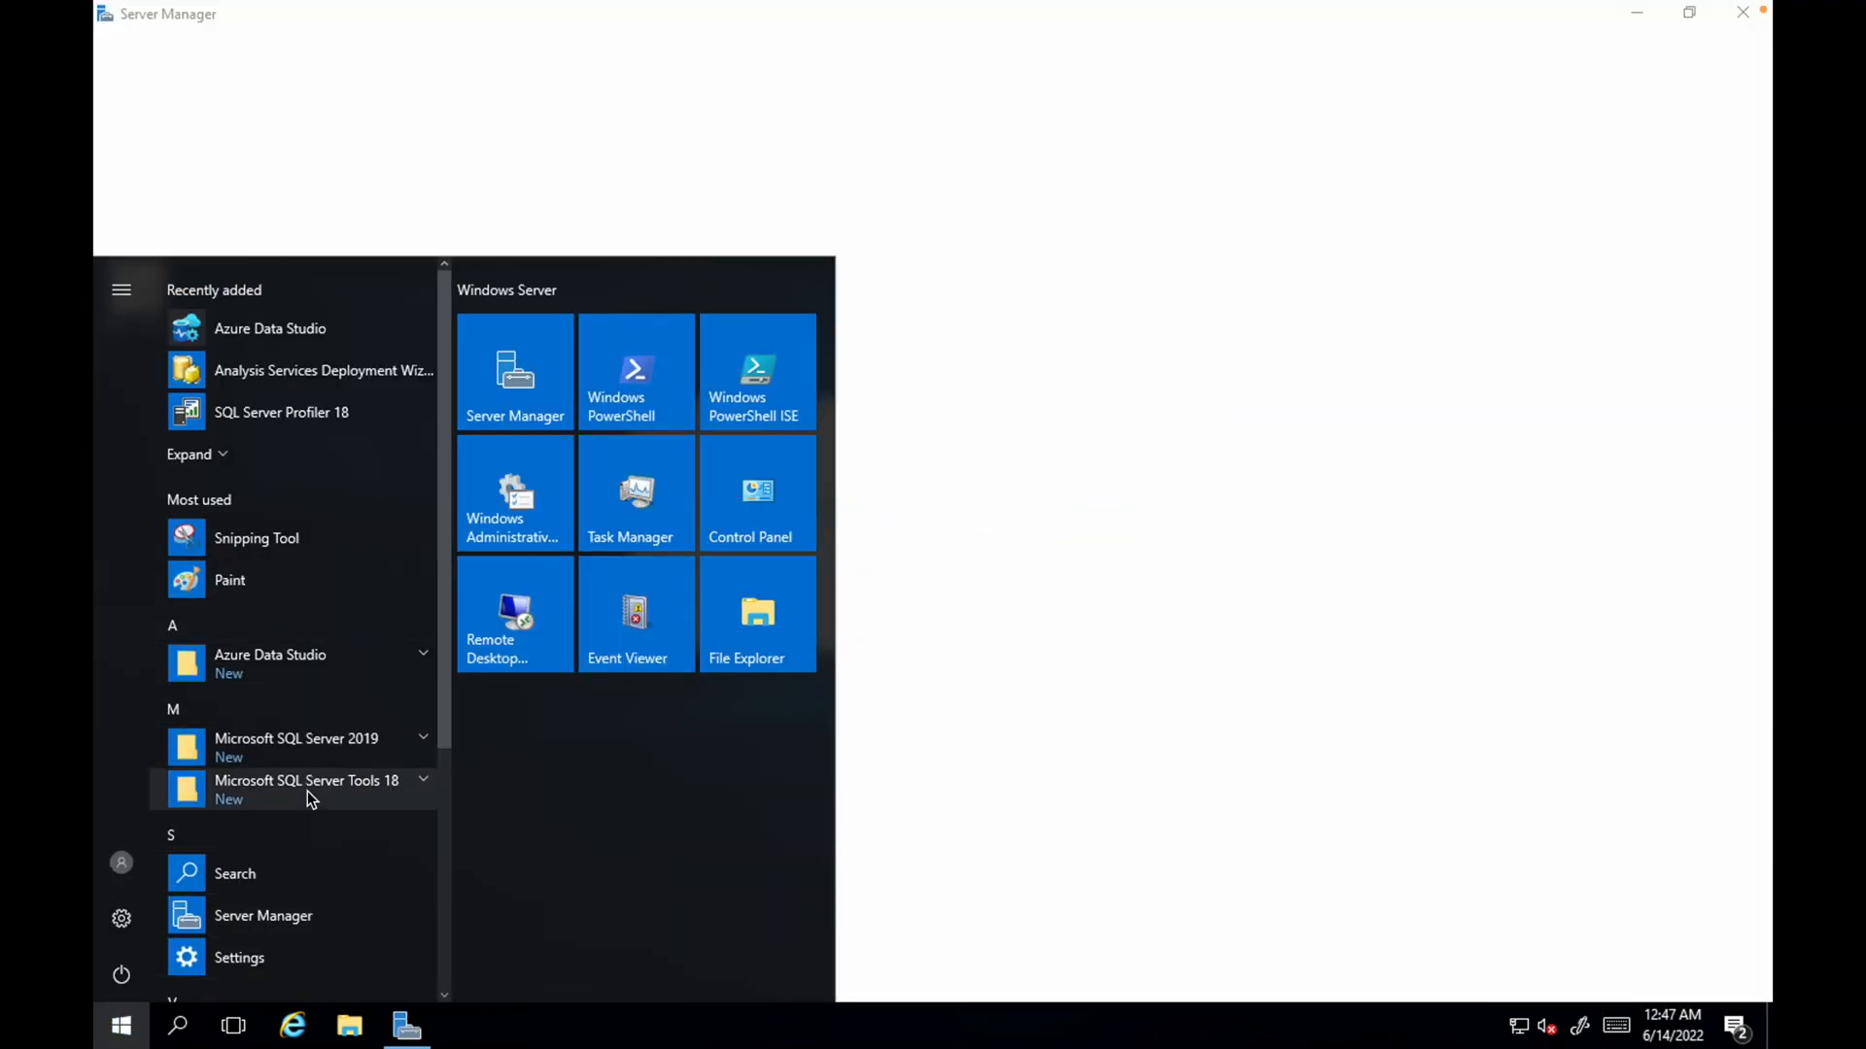
left_click(306, 789)
scroll(323, 934, "down", 1)
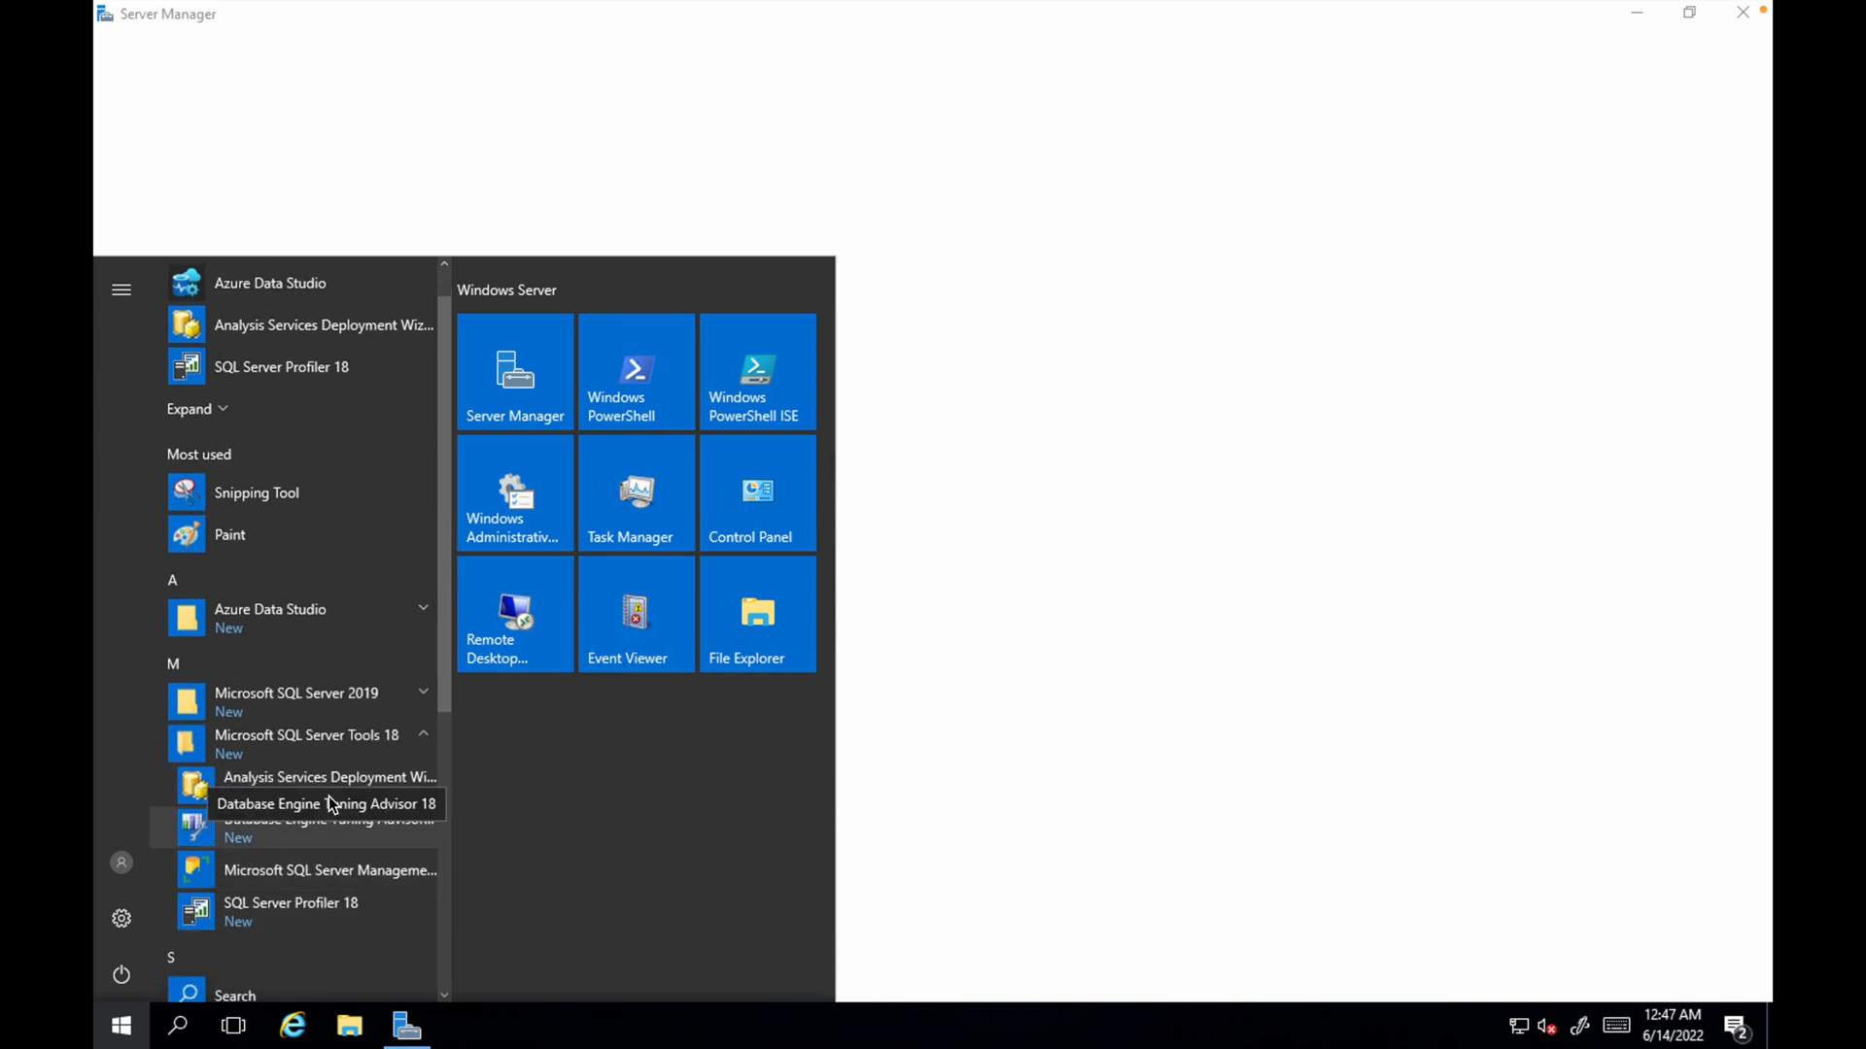
left_click(335, 869)
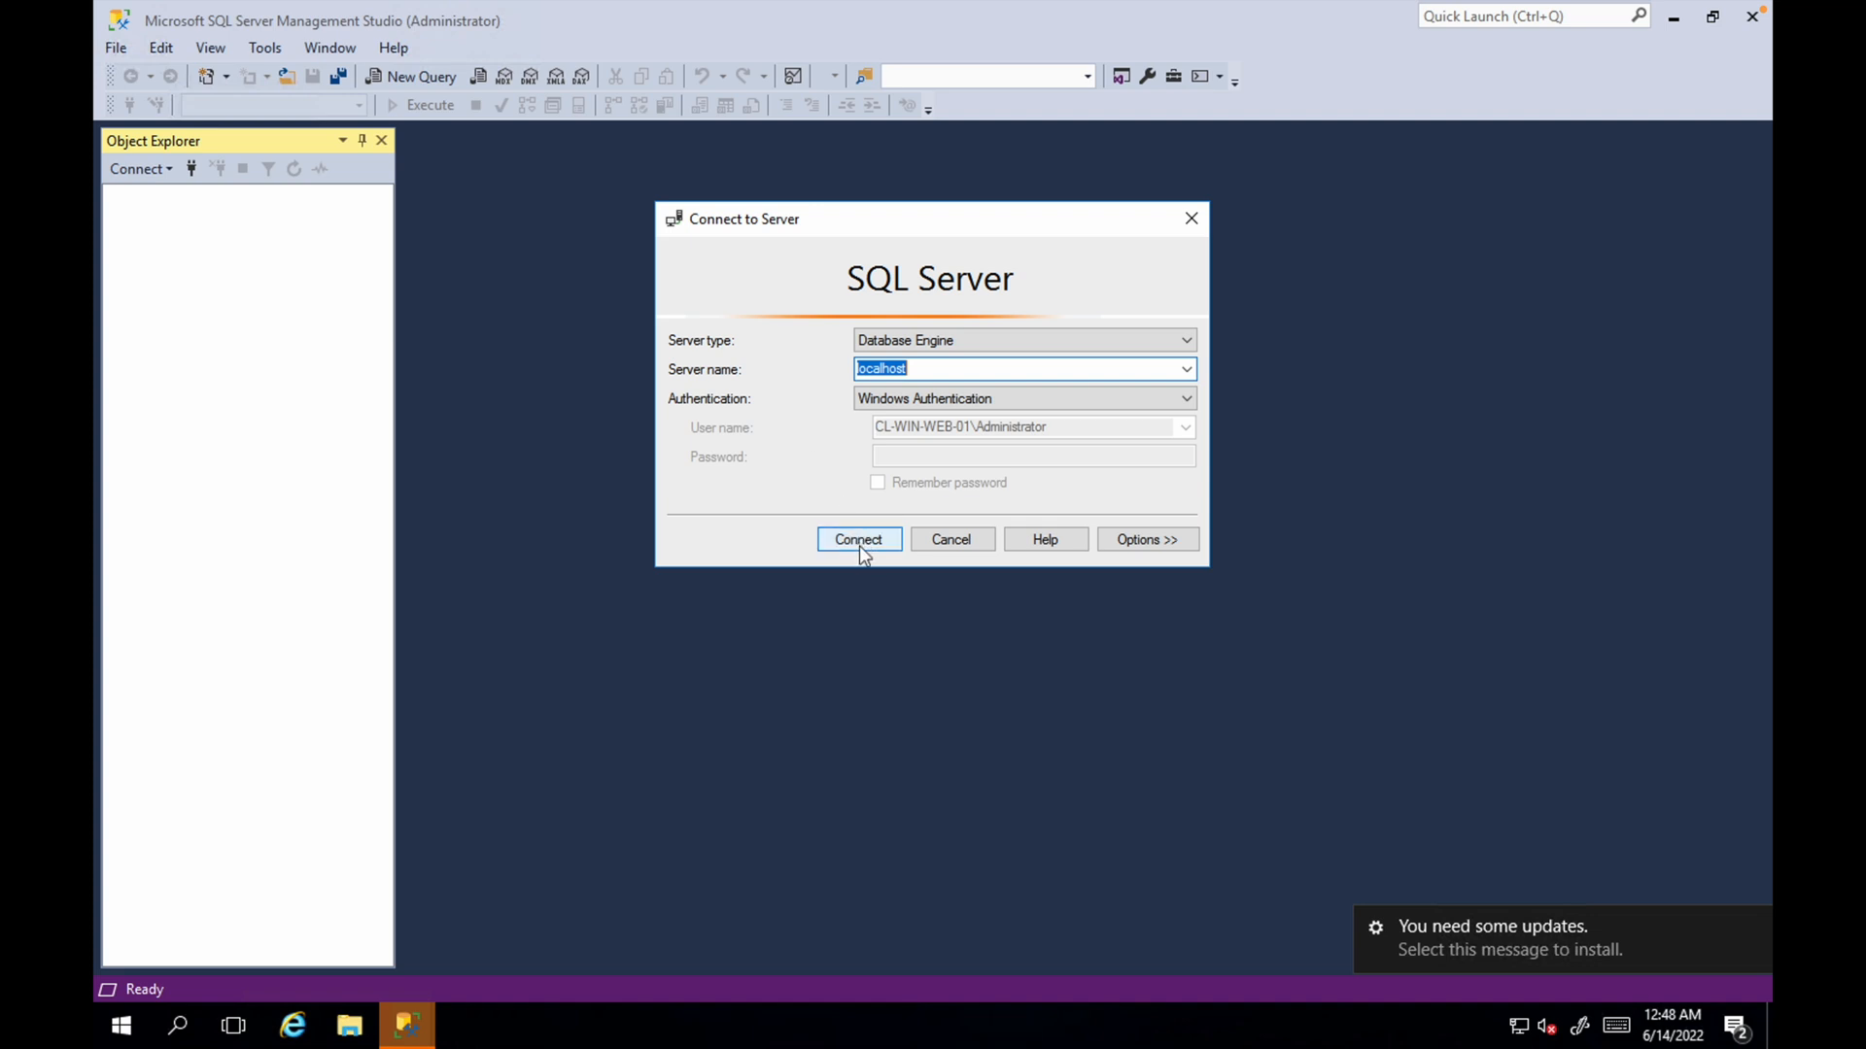
left_click(859, 540)
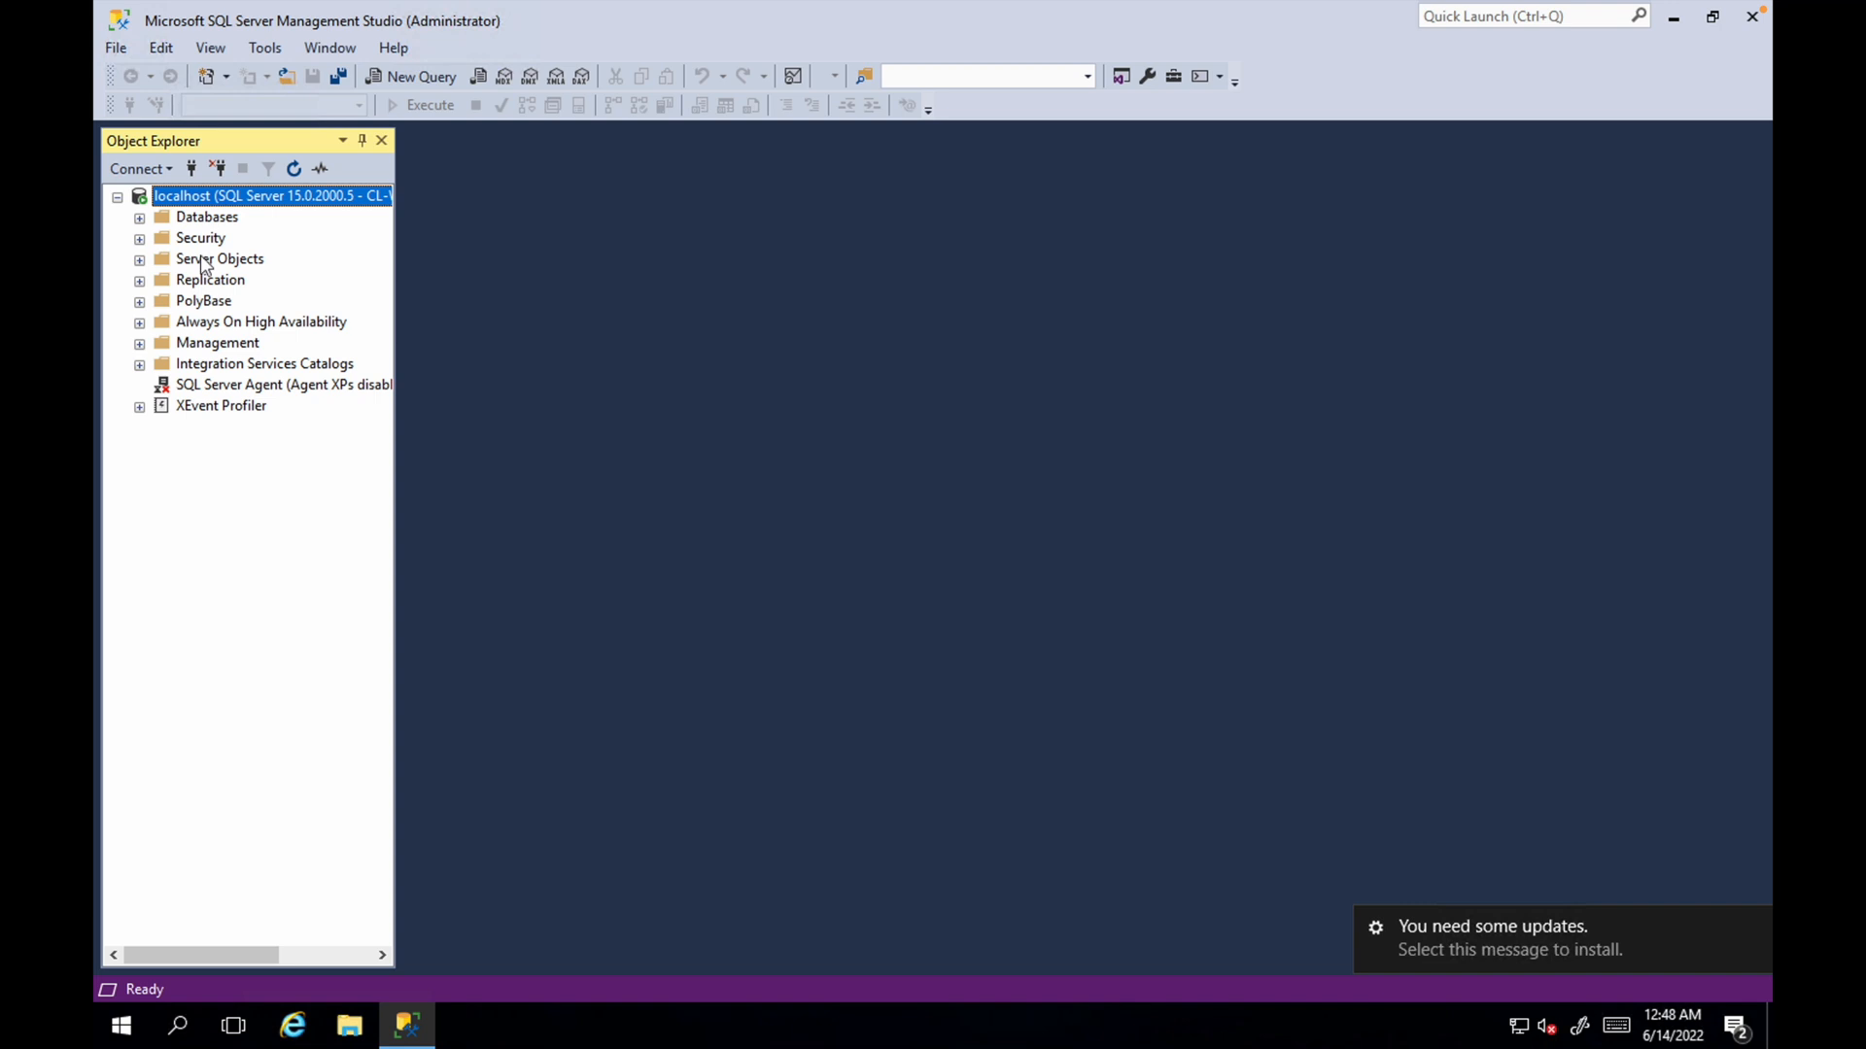
Expand the College database's tables and select the top 1000 rows of dbo.StudentDetails
double_click(191, 199)
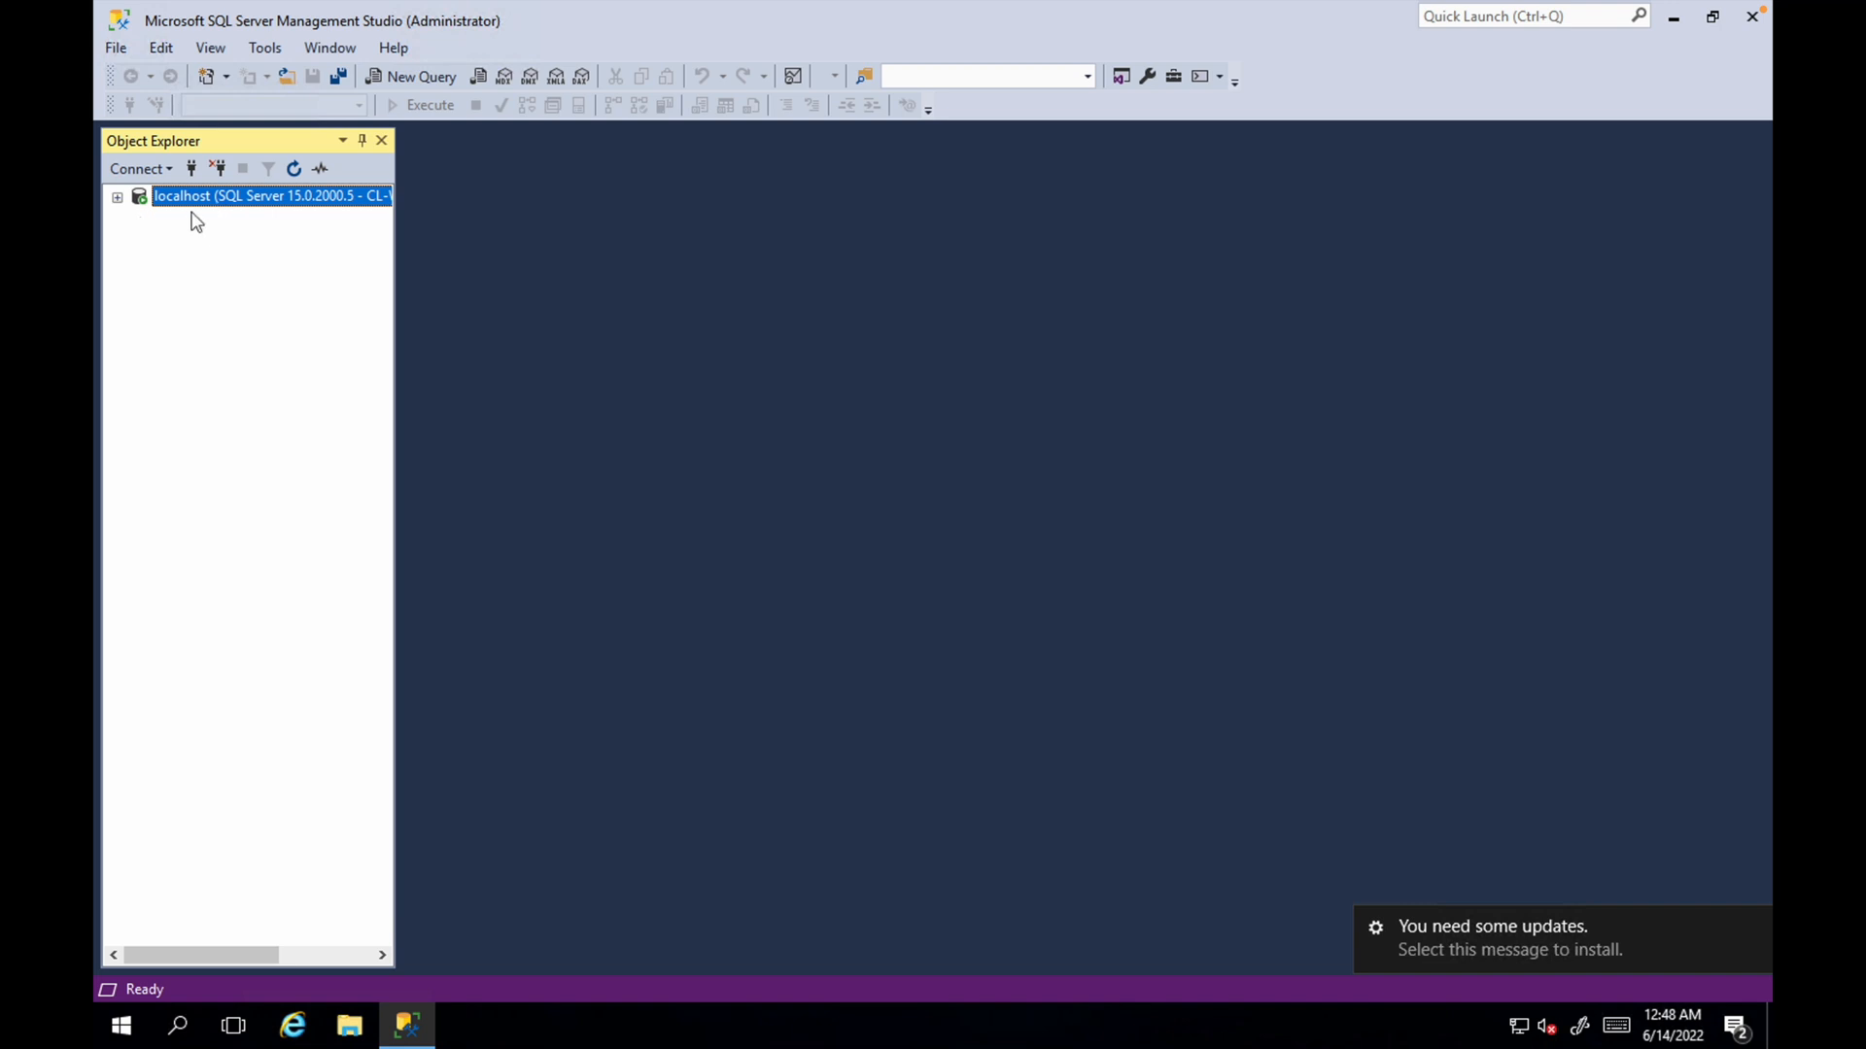
double_click(191, 199)
double_click(202, 216)
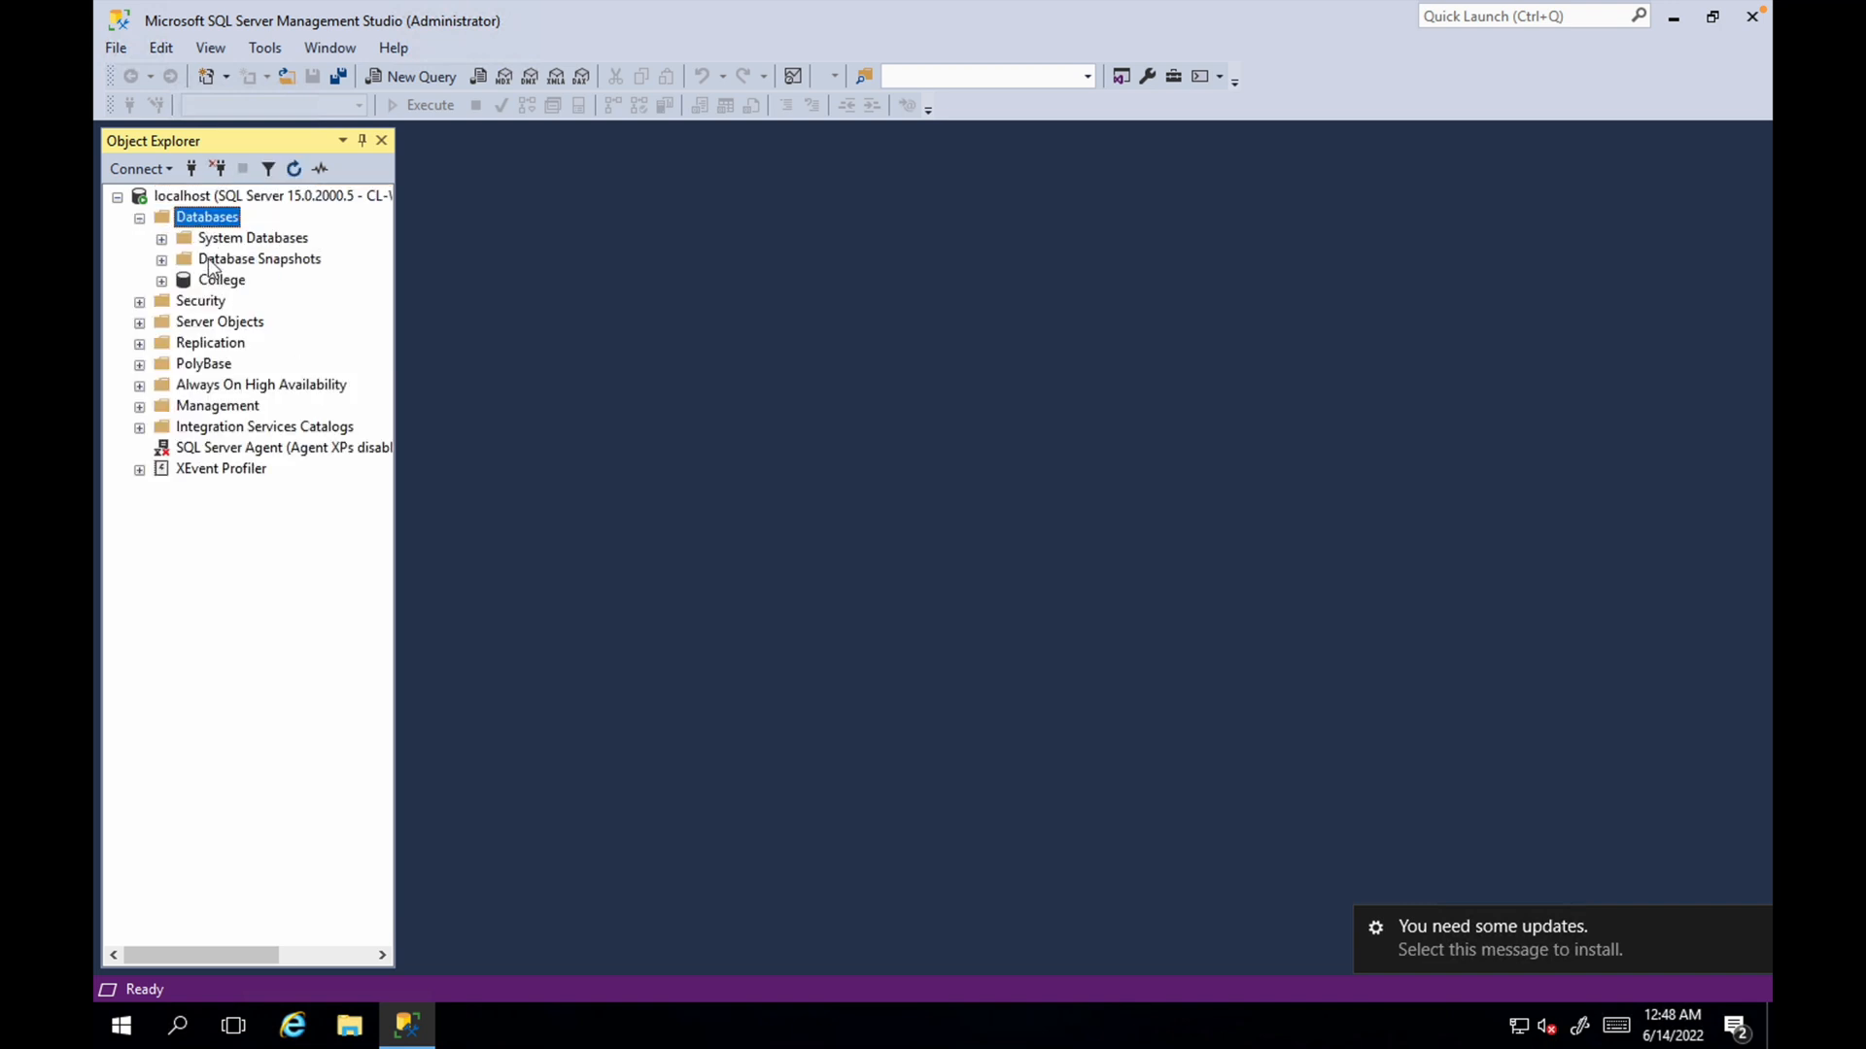
left_click(210, 284)
right_click(211, 284)
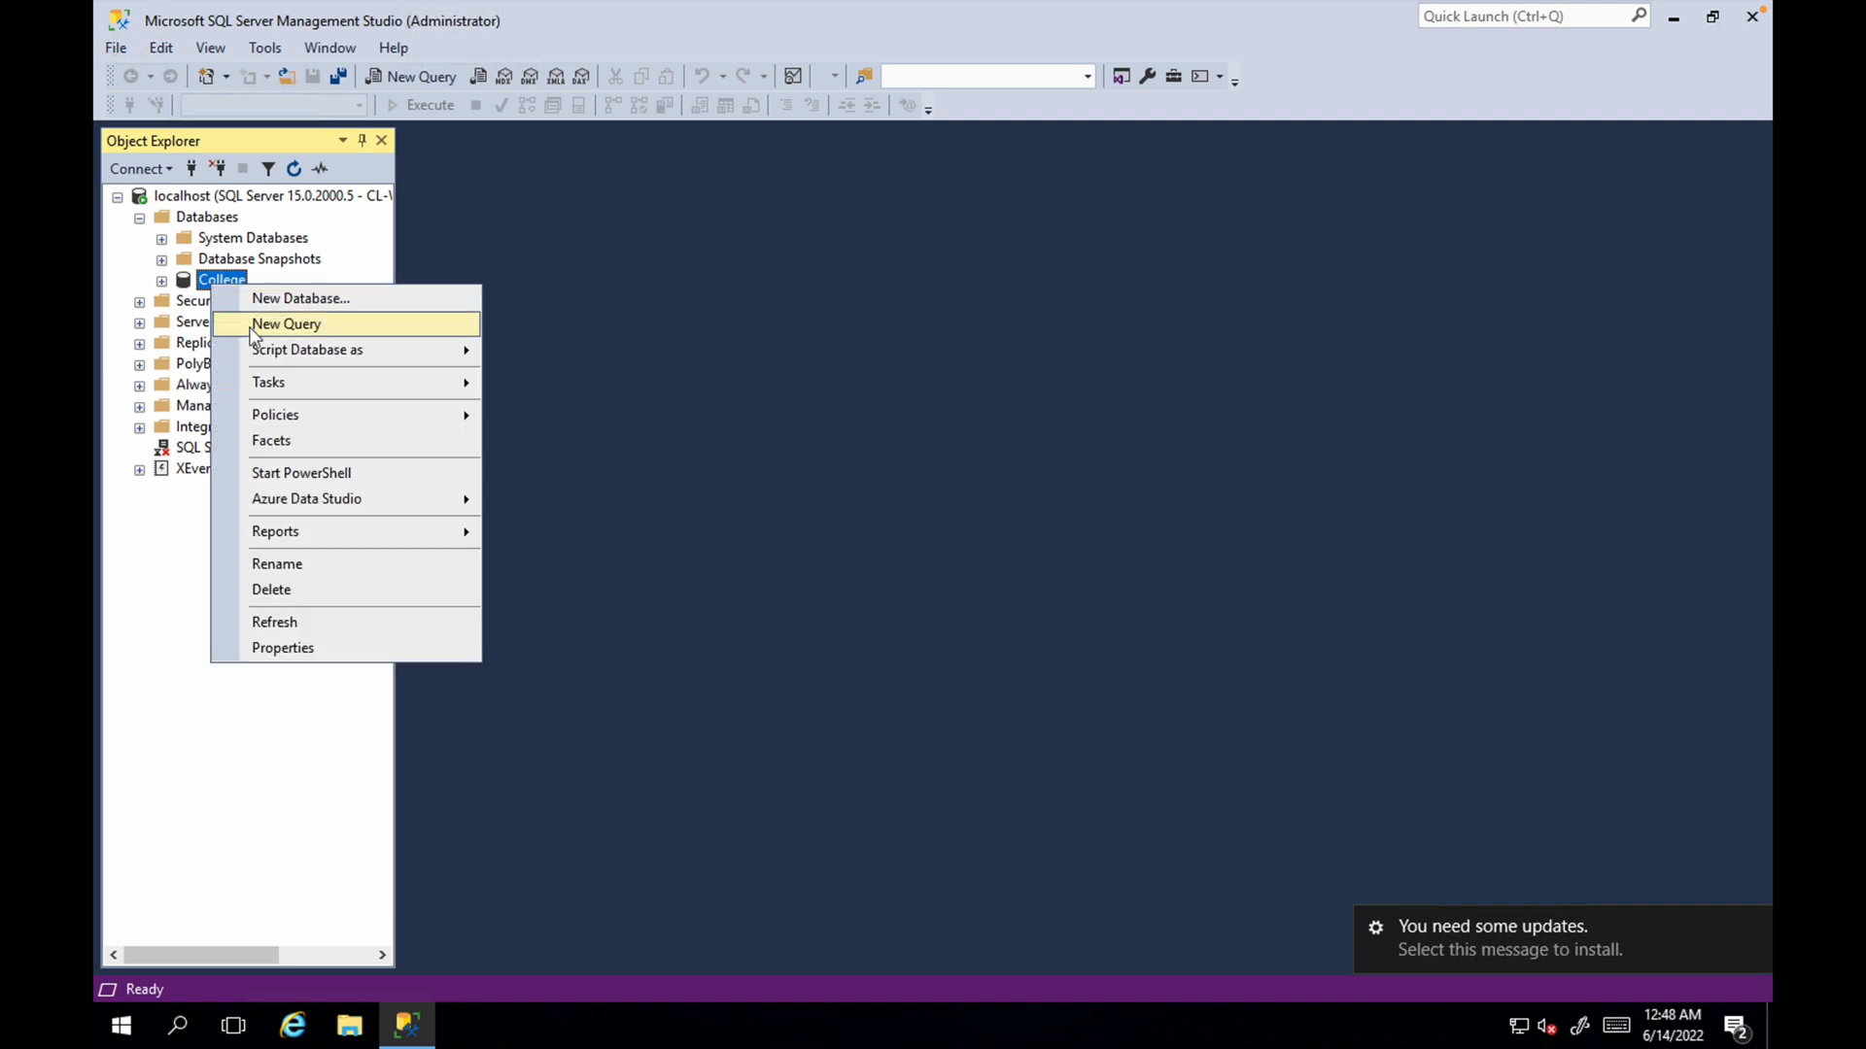
double_click(222, 281)
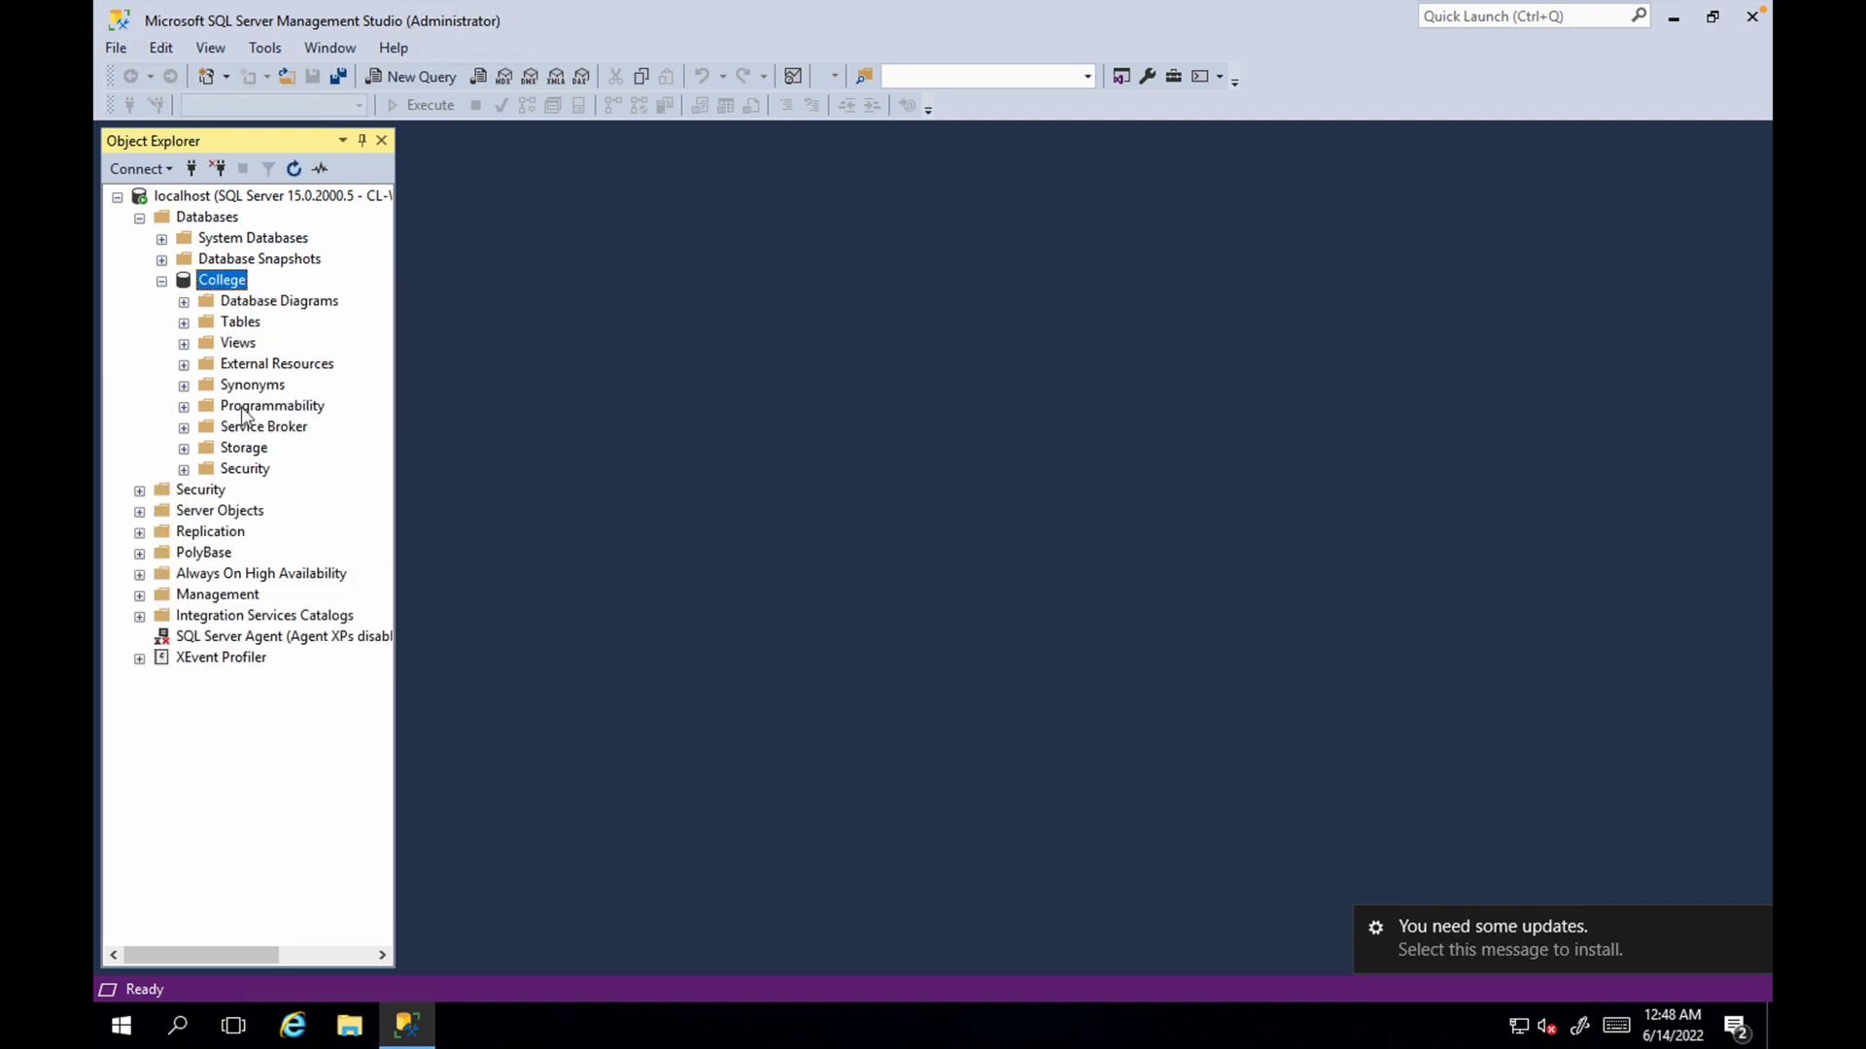
double_click(239, 322)
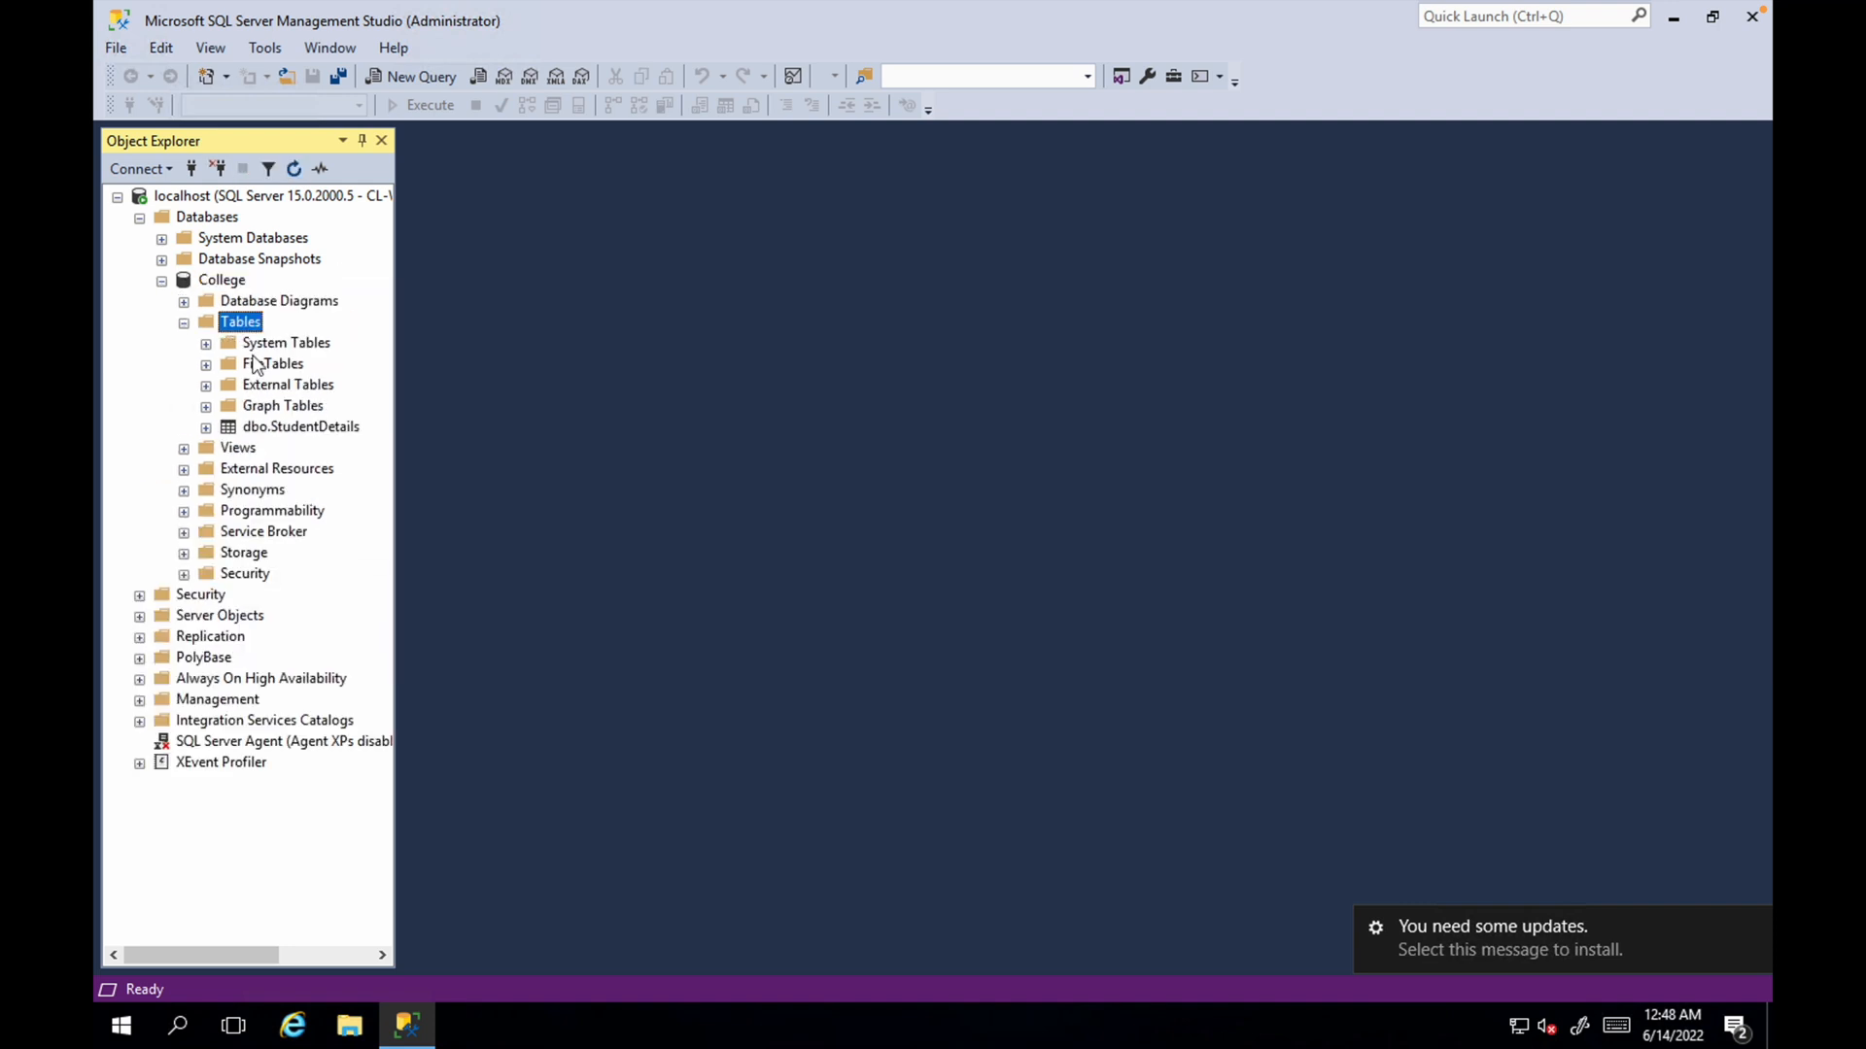
right_click(262, 429)
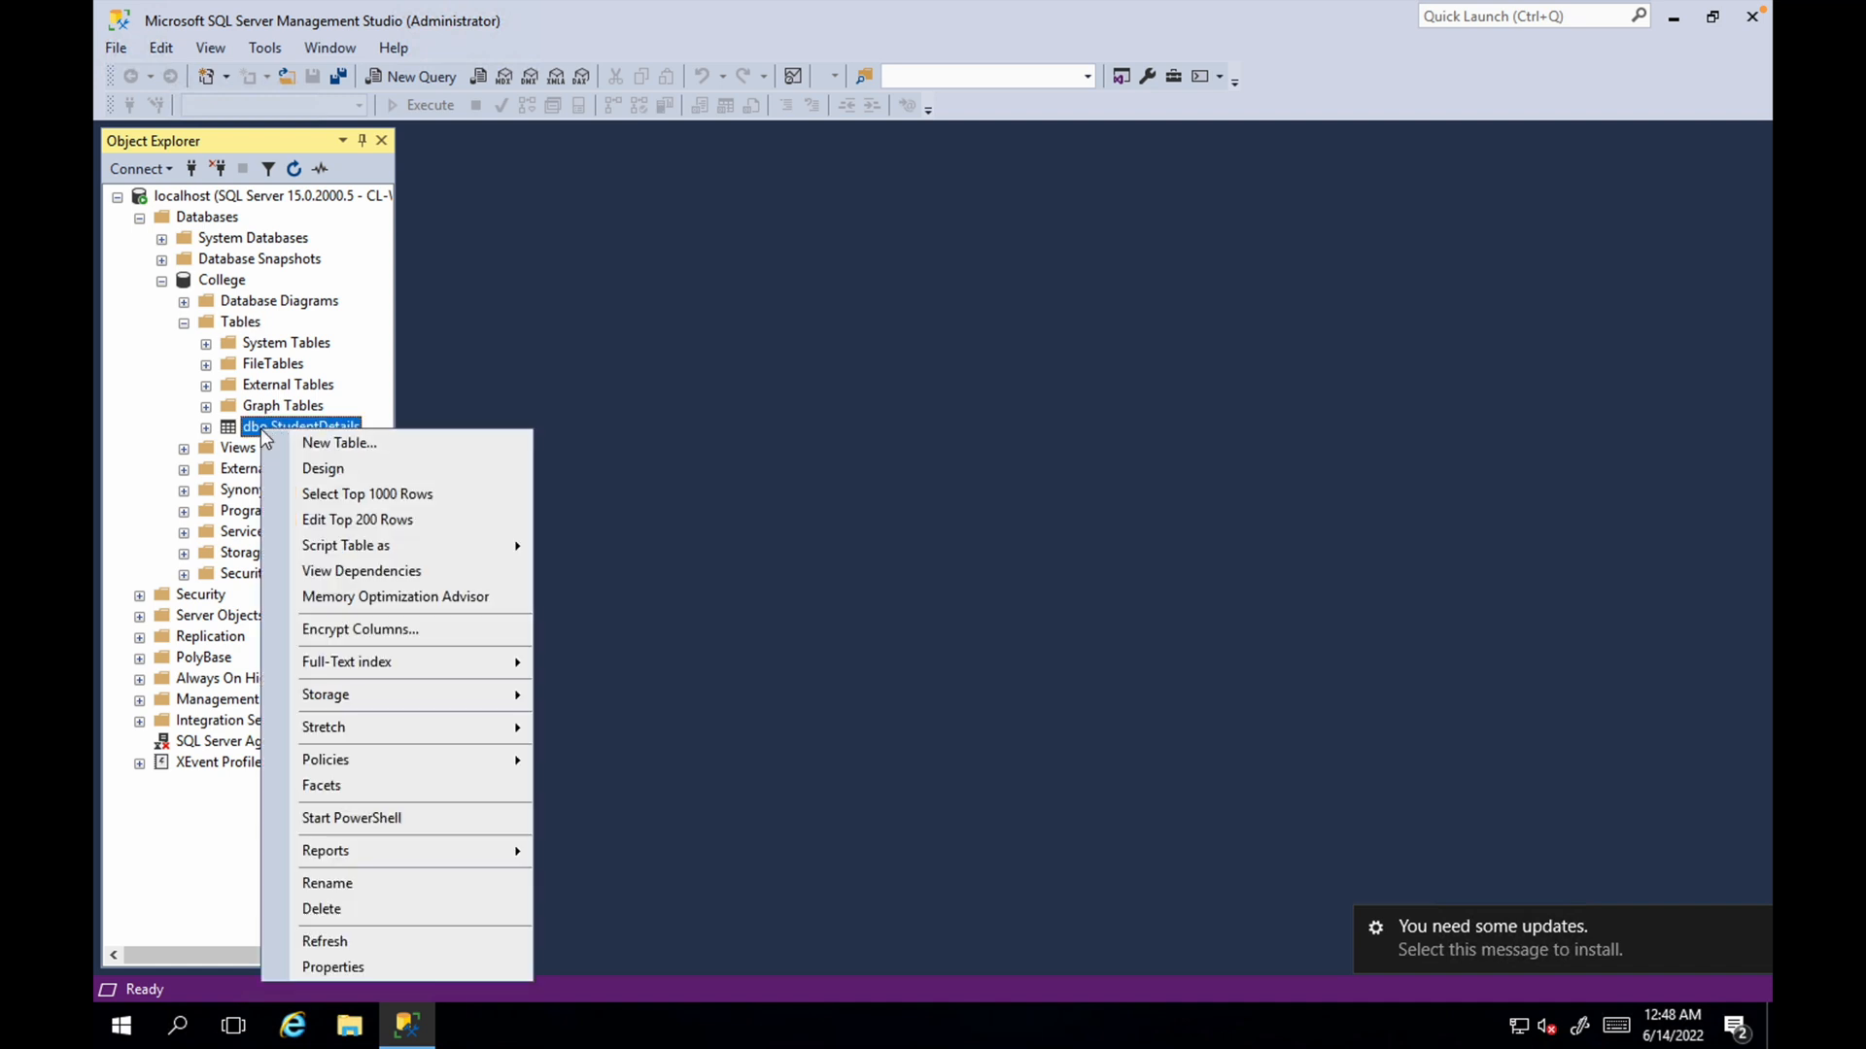
left_click(358, 487)
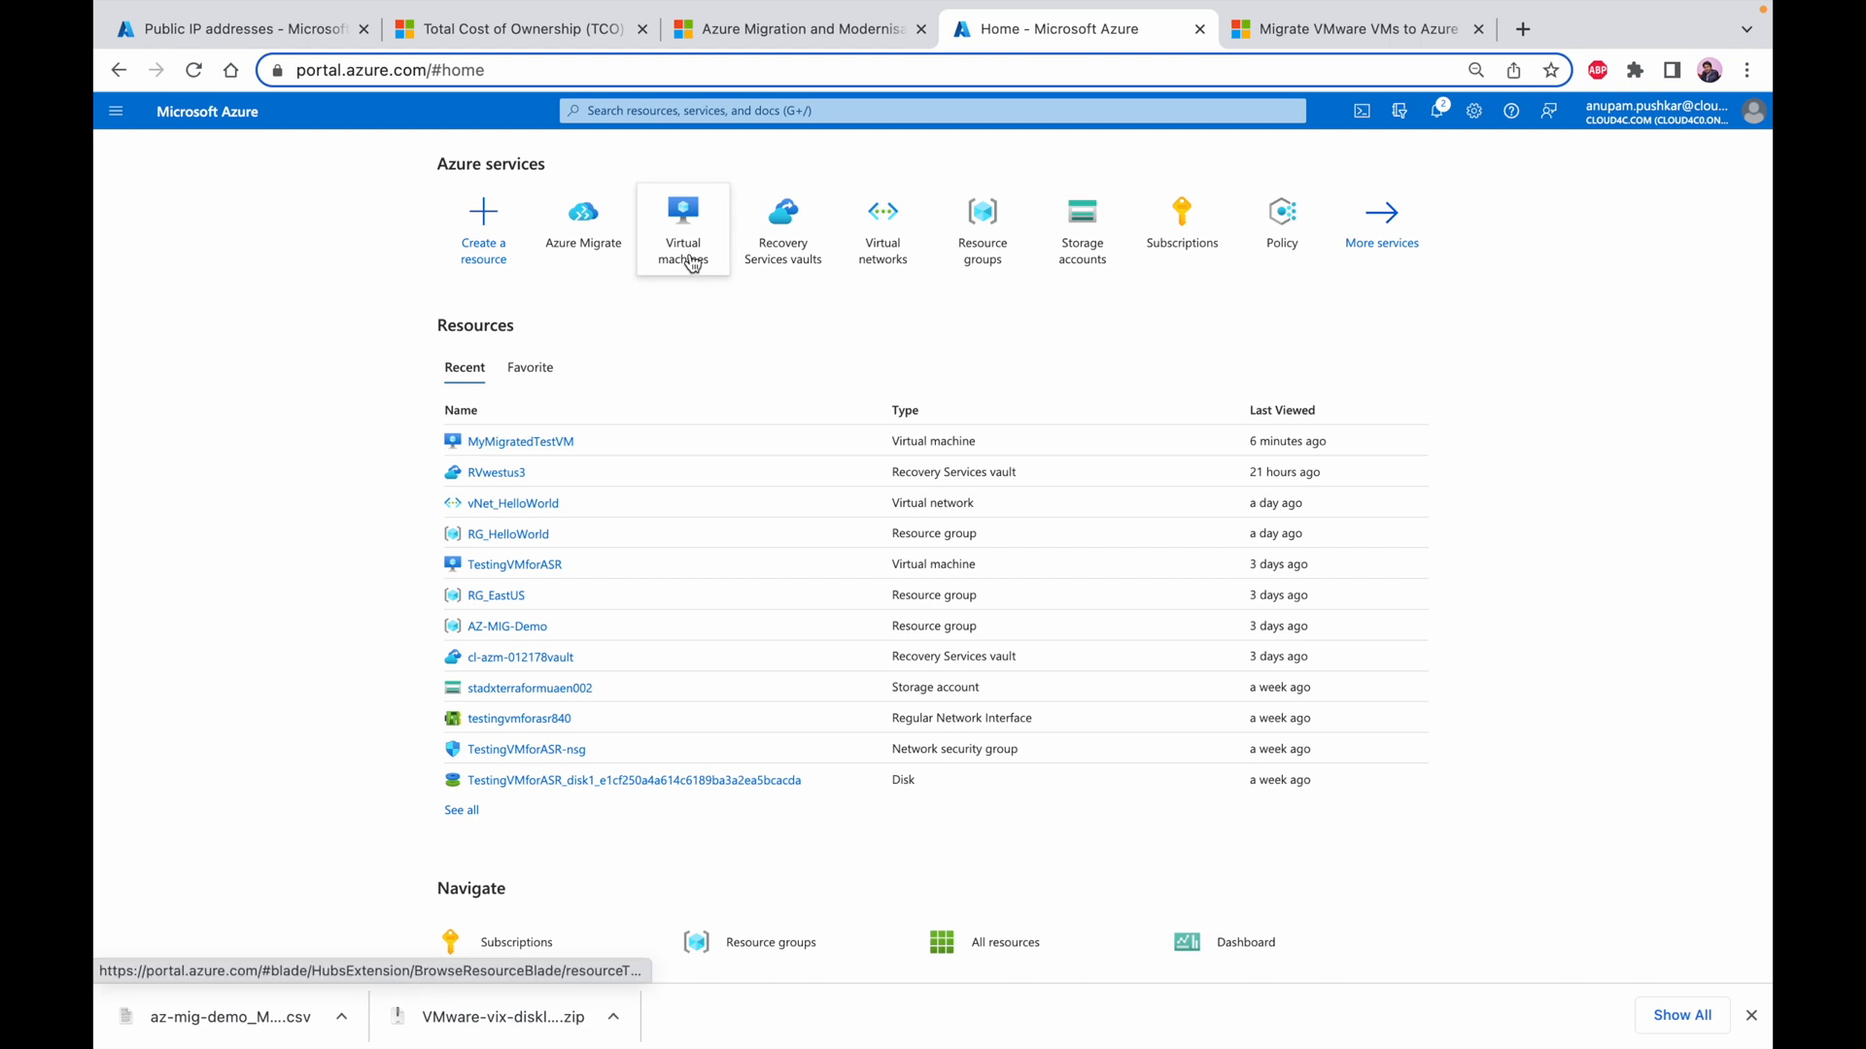
In the Azure portal, inspect the resource group RG_HelloWorld and the Networking settings of the migrated web server's virtual machine
left_click(685, 241)
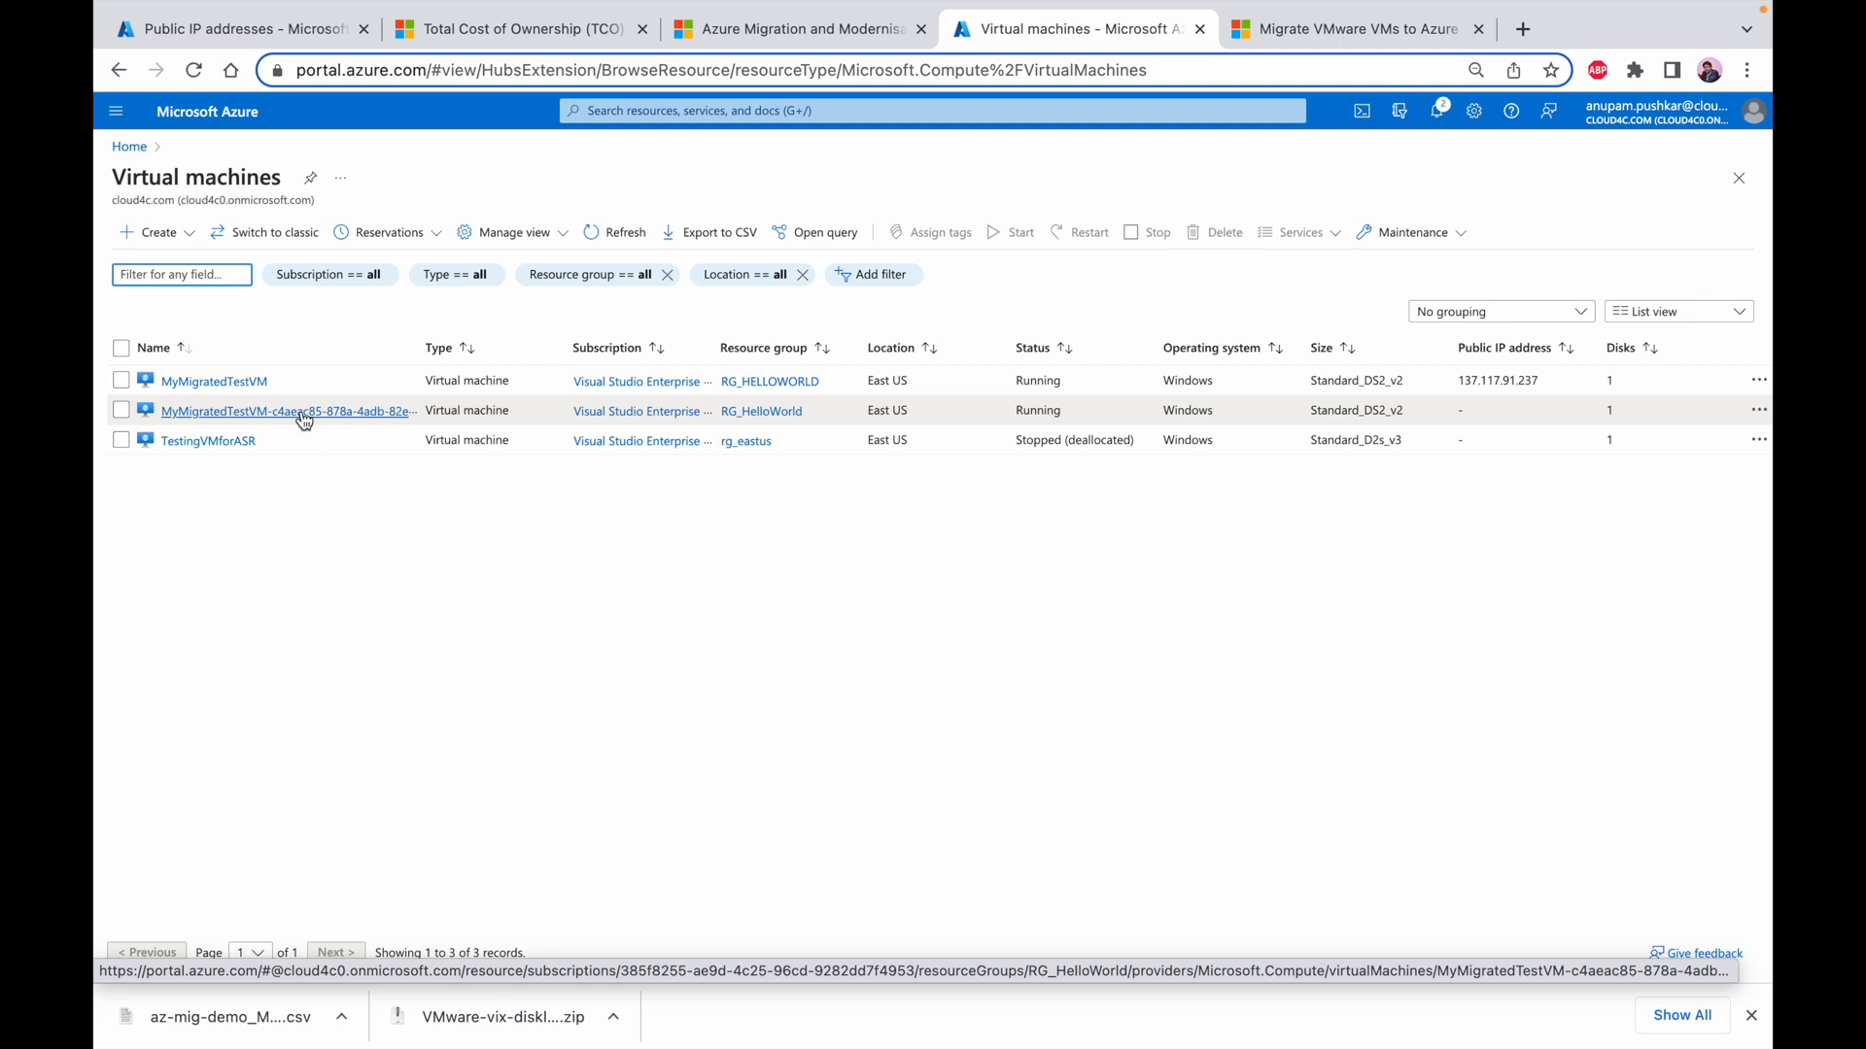
left_click(302, 414)
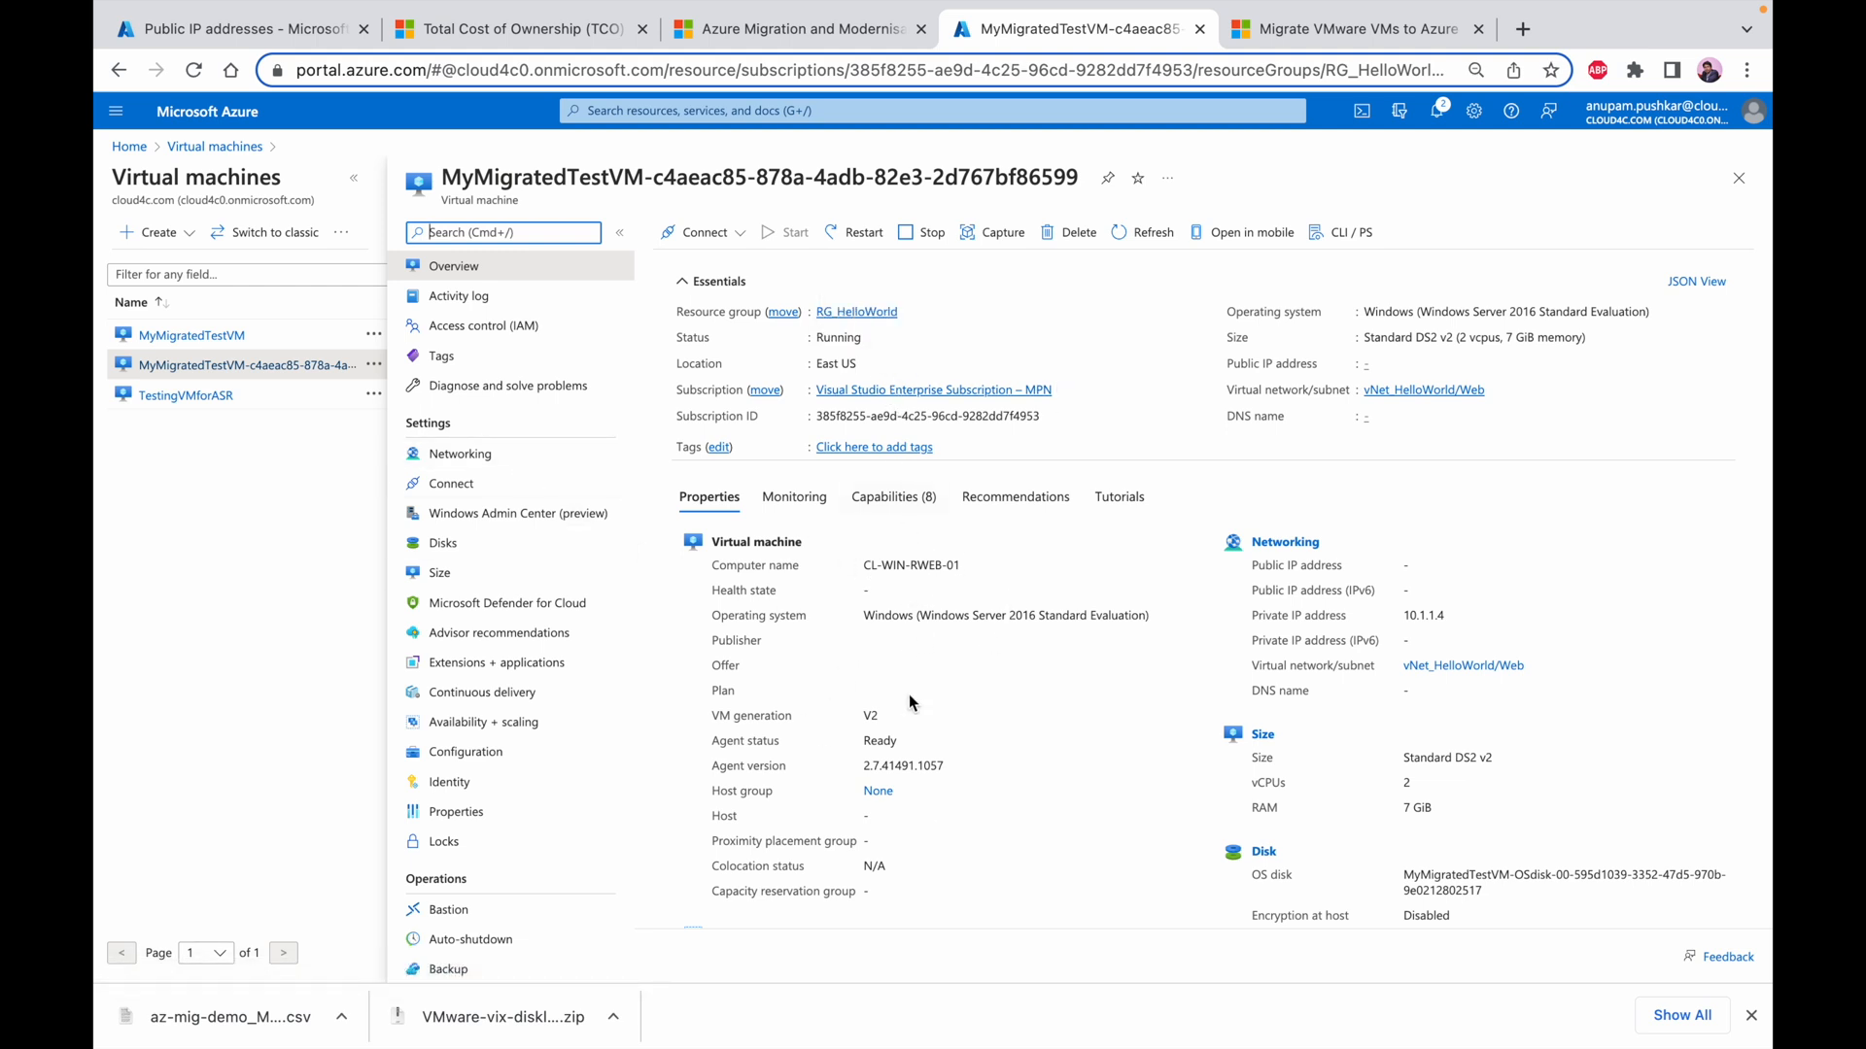
left_click(870, 311)
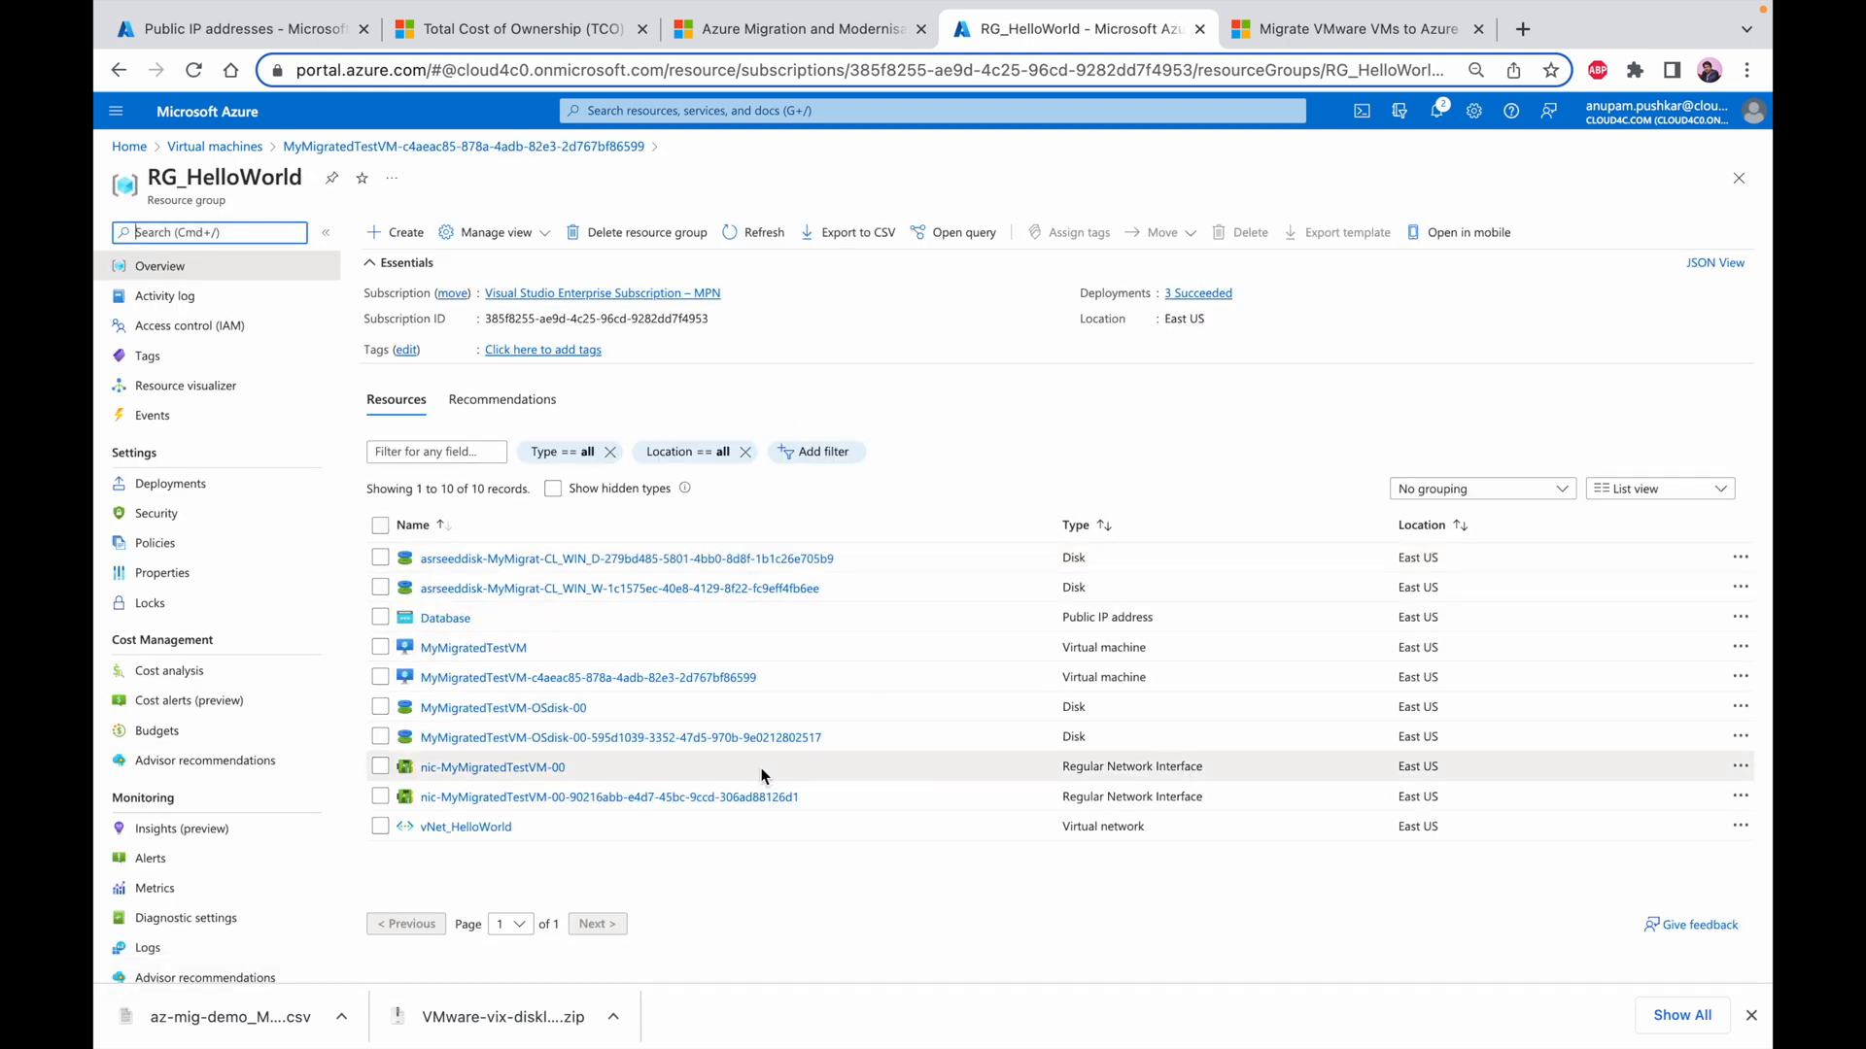
left_click(117, 69)
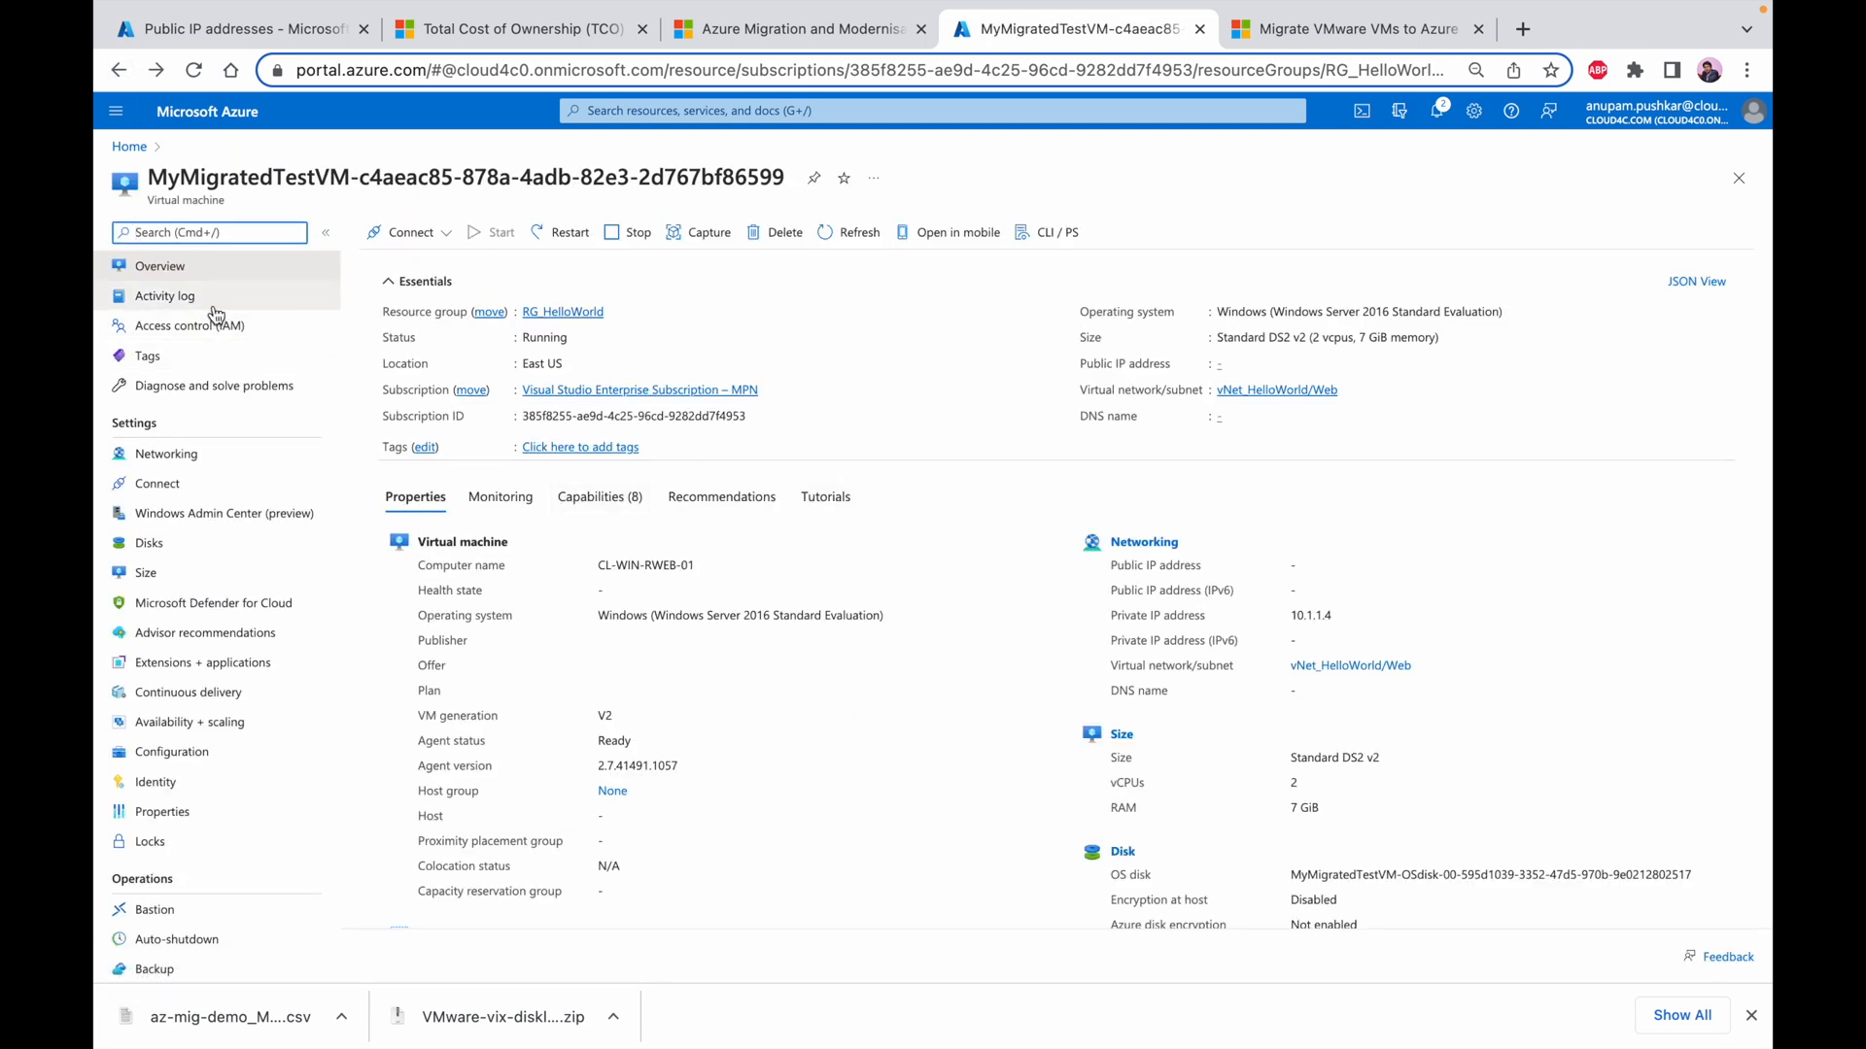
left_click(223, 460)
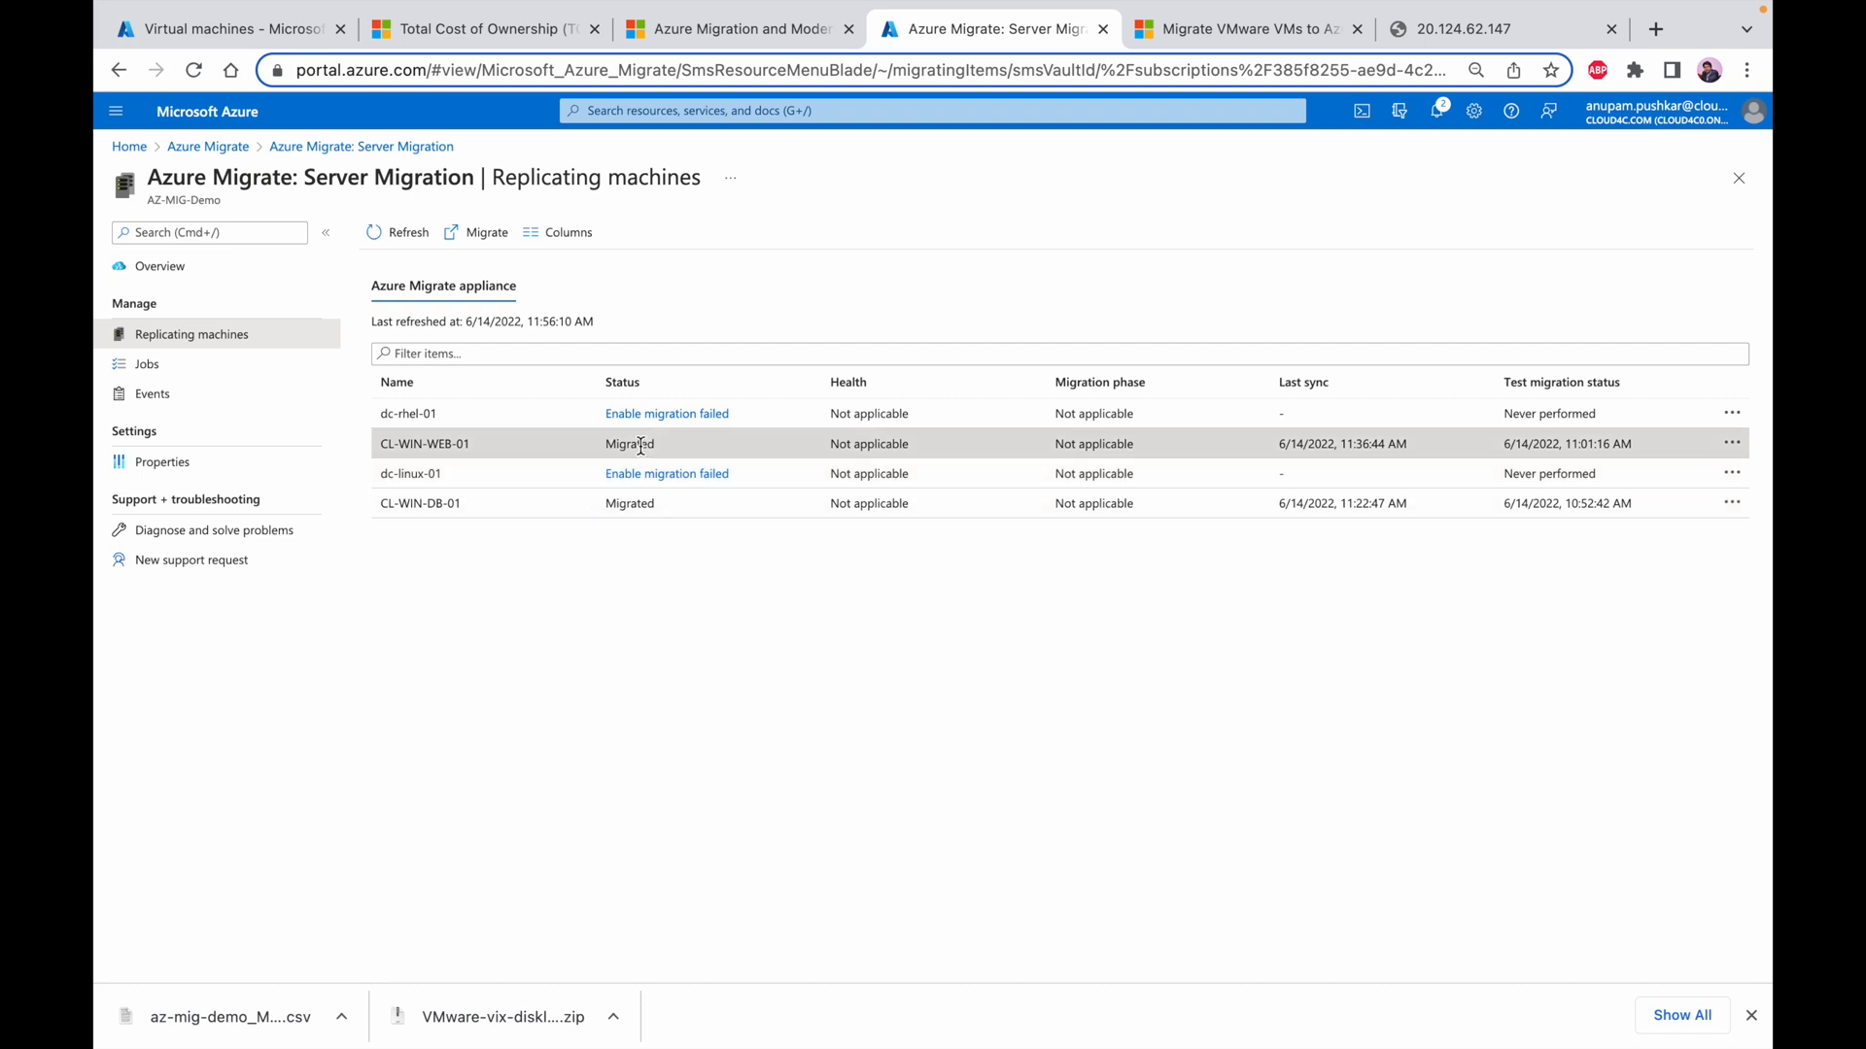
Refresh the replicating machines list in Azure Migrate: Server Migration to check the migration status
left_click(386, 233)
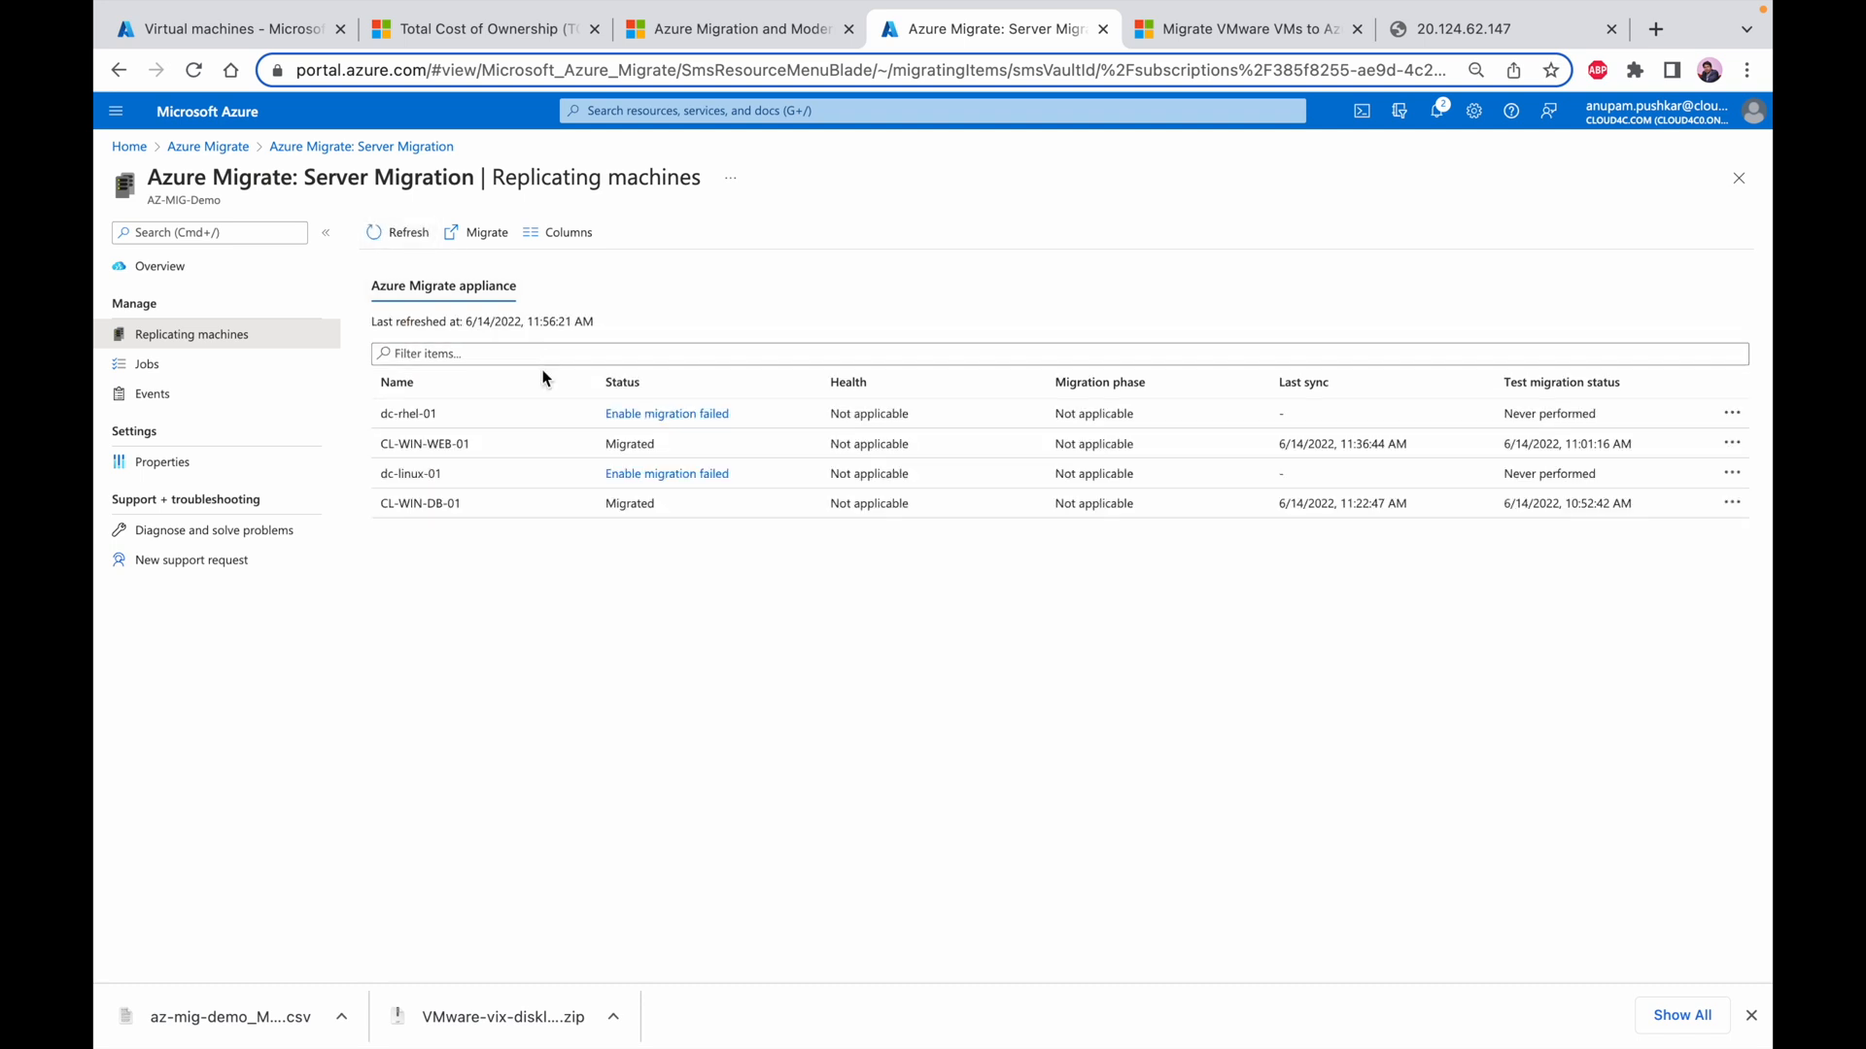
Review the migration details of CL-WIN-WEB-01 and refresh the CoverOver stage status of MigrationCutover Release-3 in Azure DevOps
left_click(420, 444)
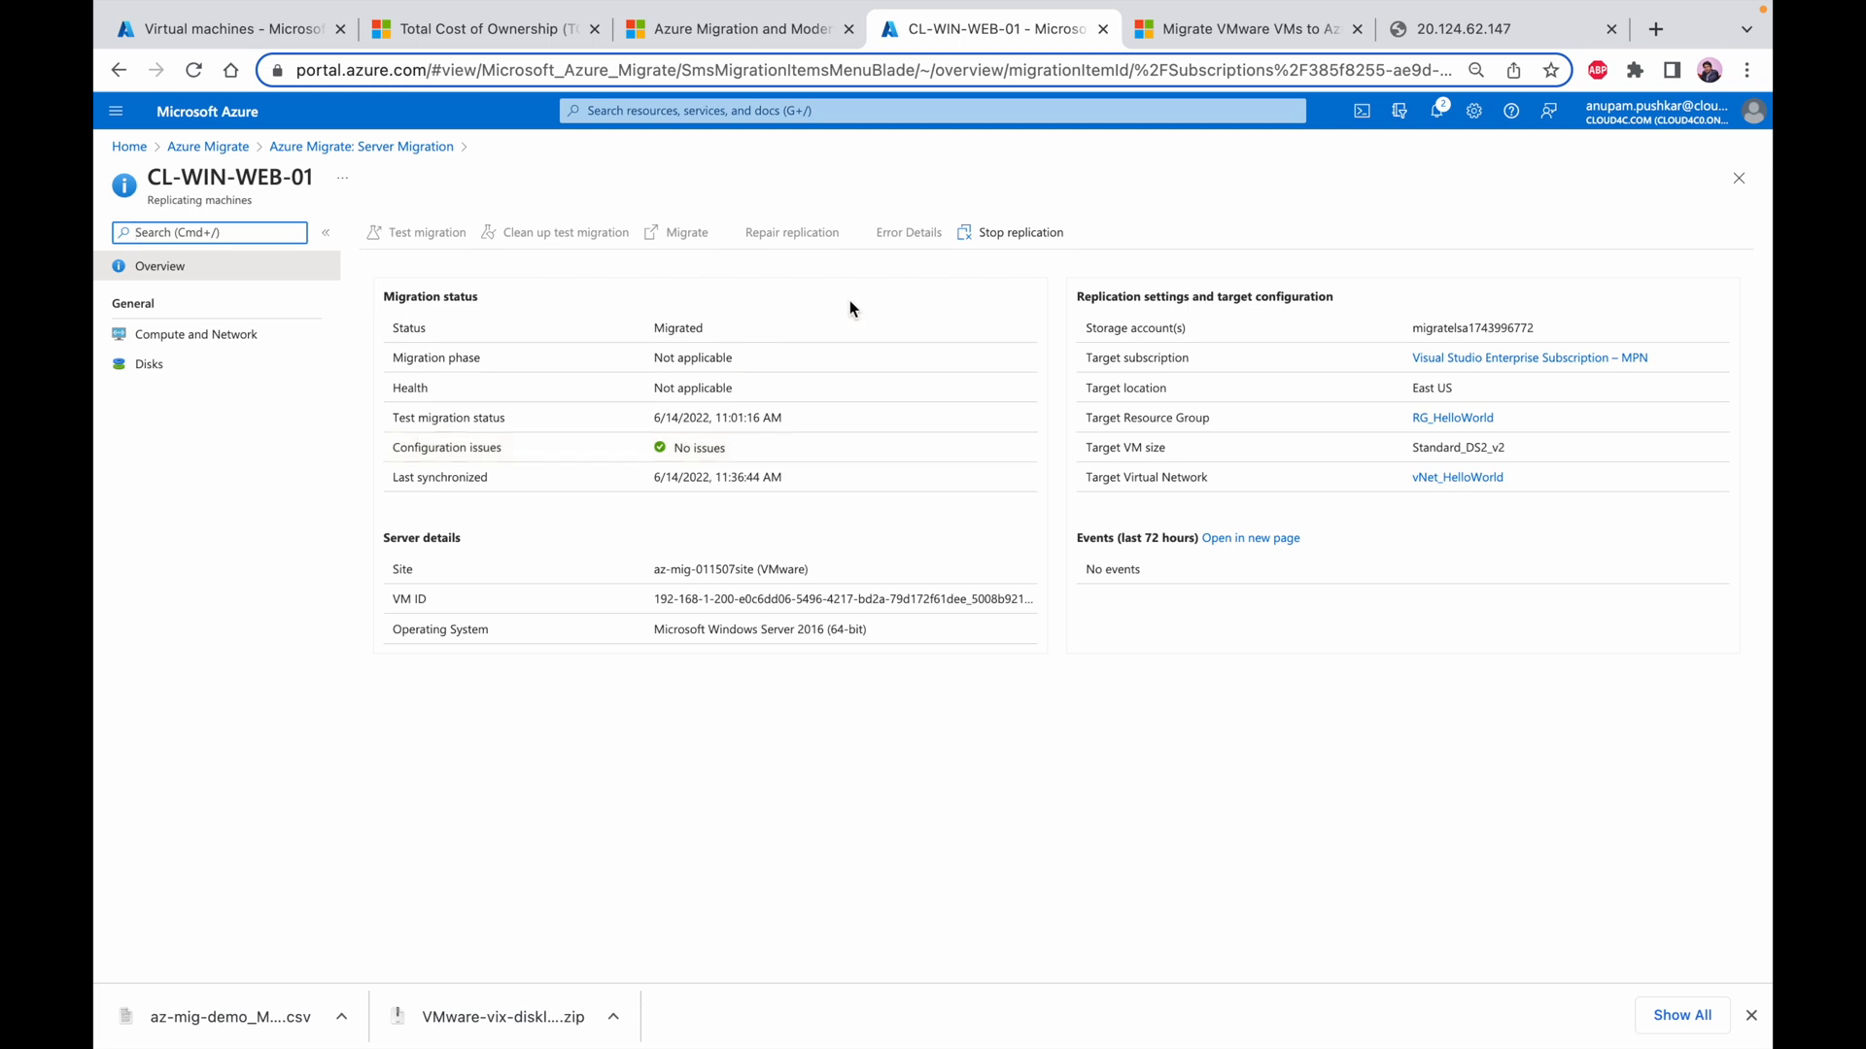
left_click(372, 147)
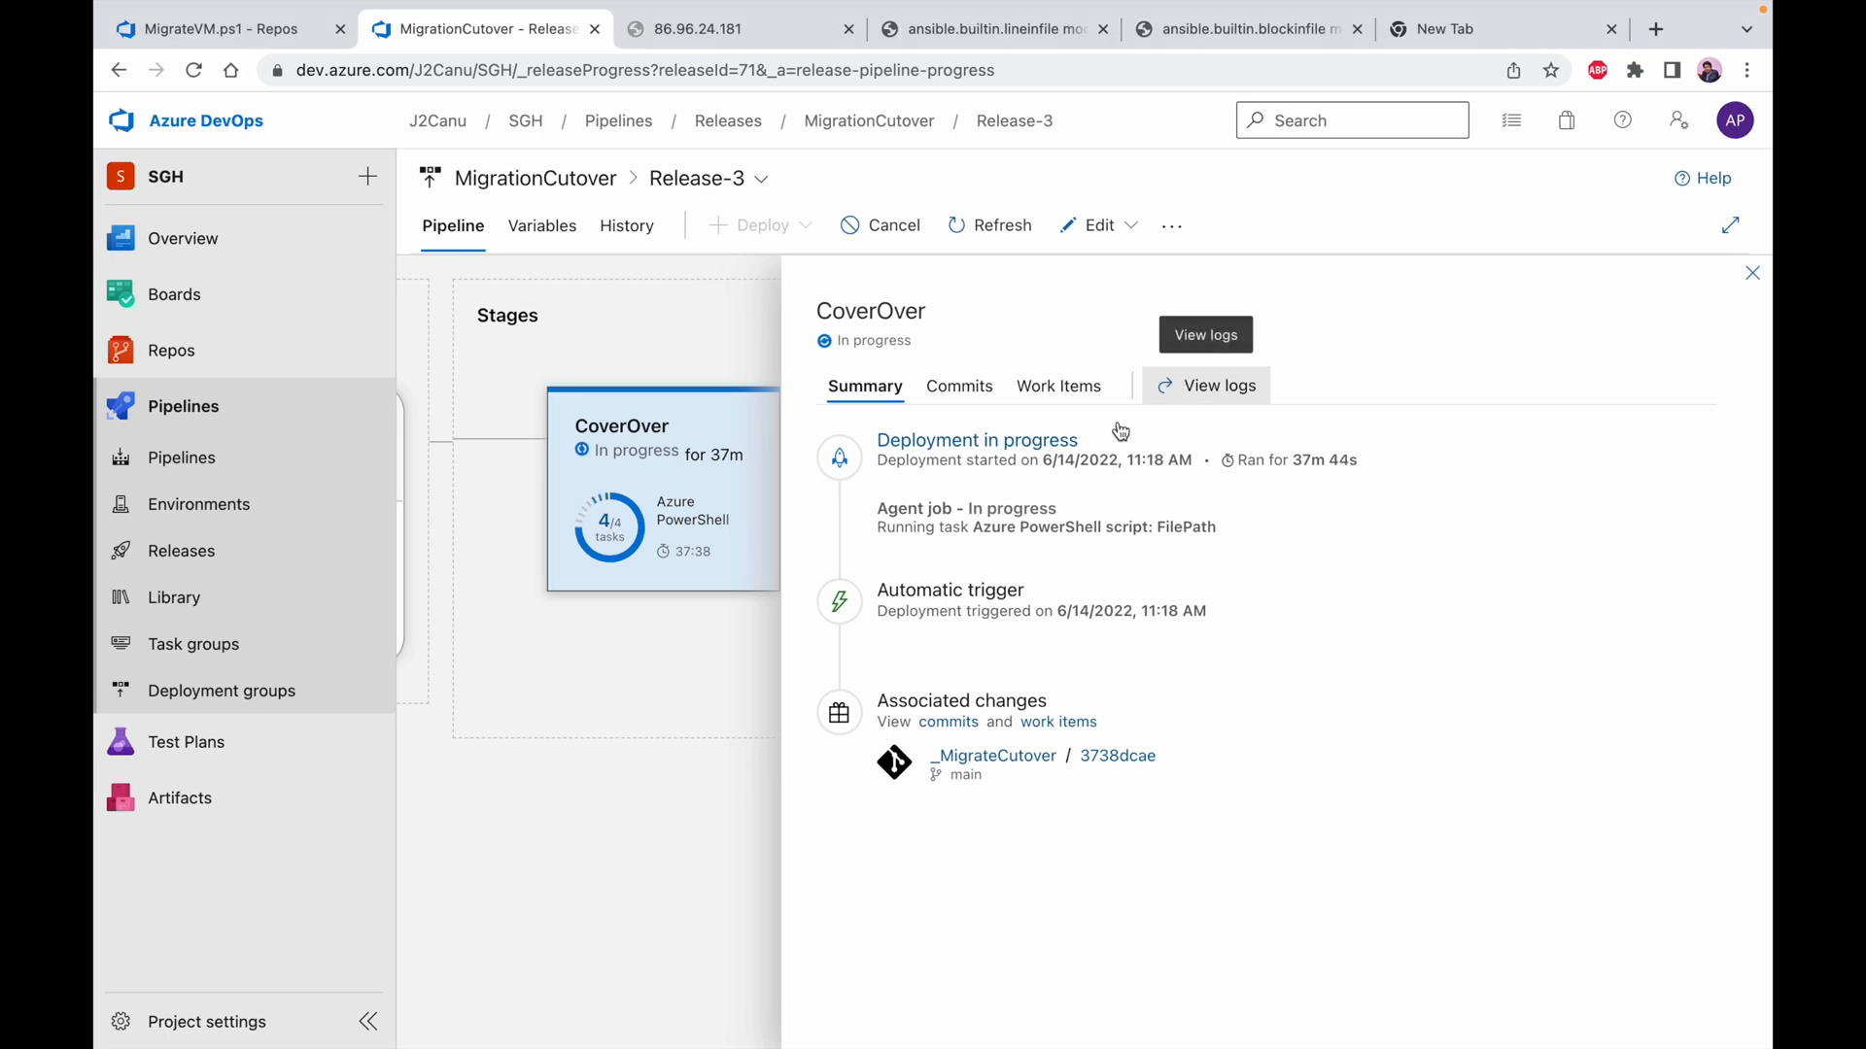
left_click(984, 227)
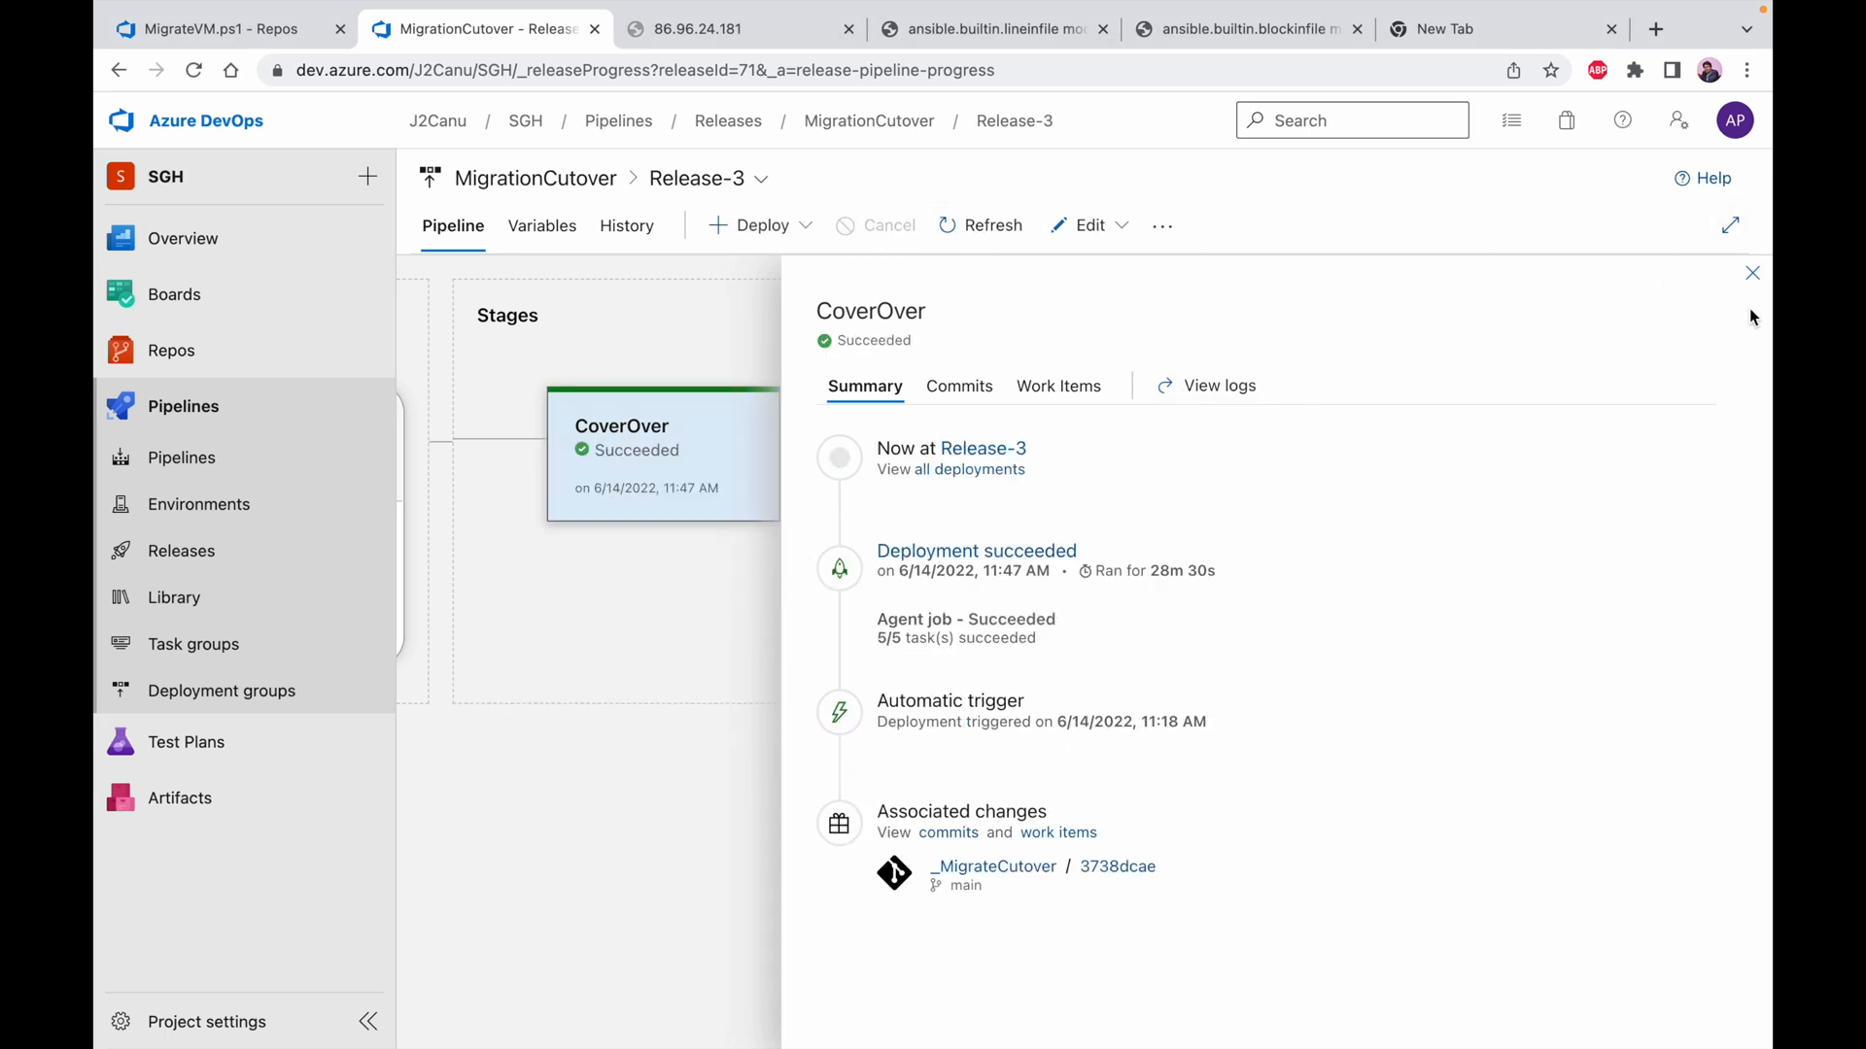
left_click(1752, 274)
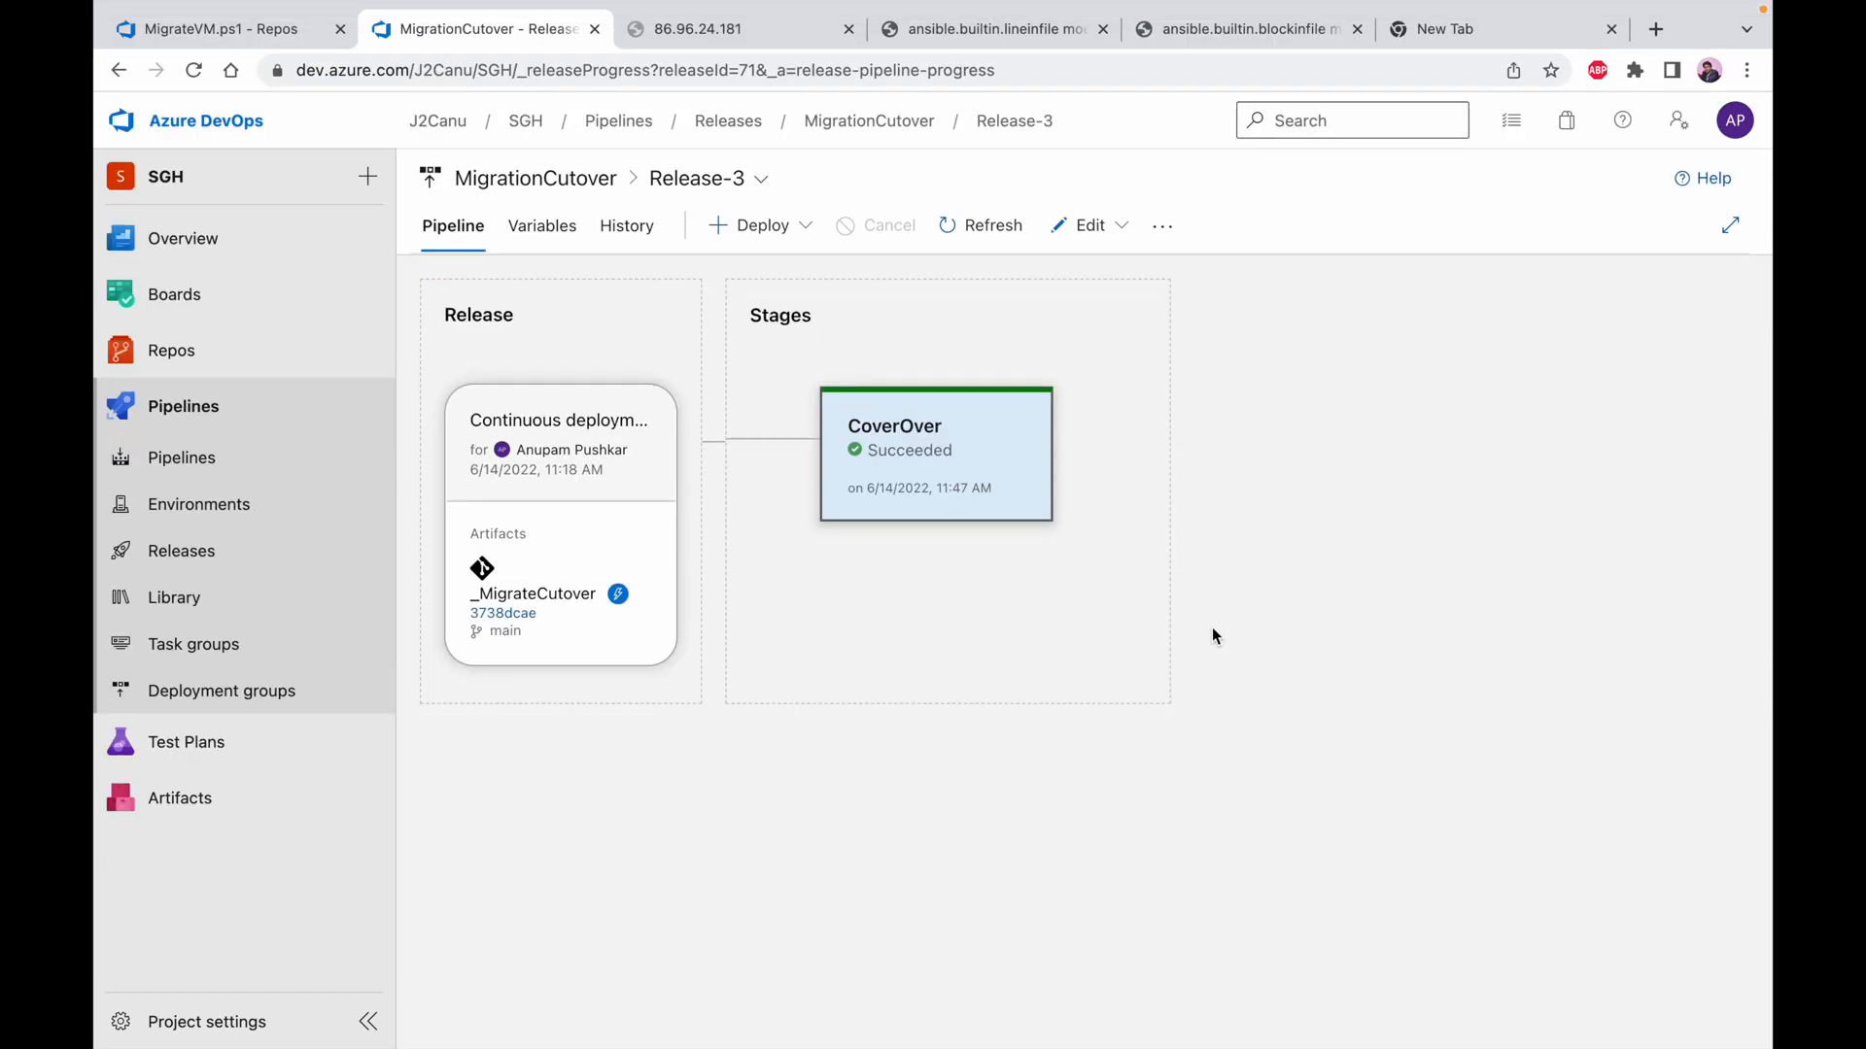
Go from Release-3 back to the release pipelines and open the CompleteMigration pipeline
left_click(685, 179)
left_click(700, 181)
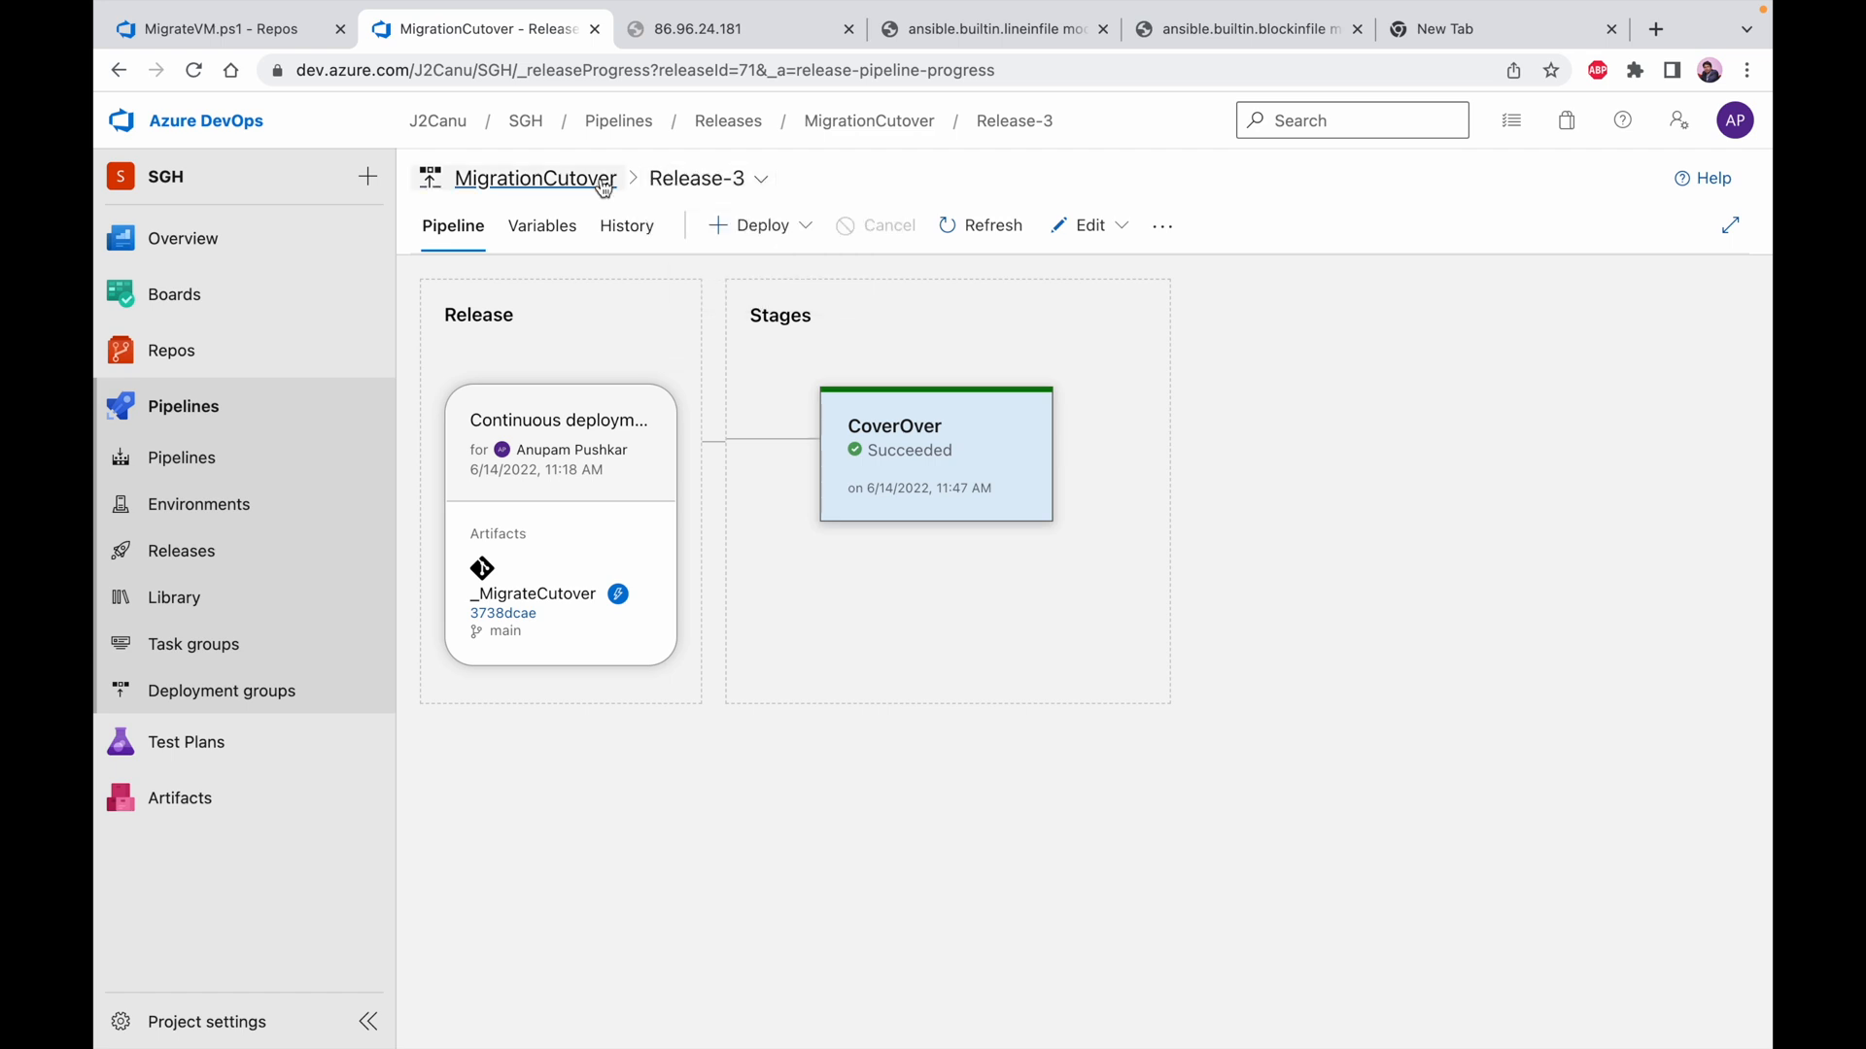
left_click(570, 185)
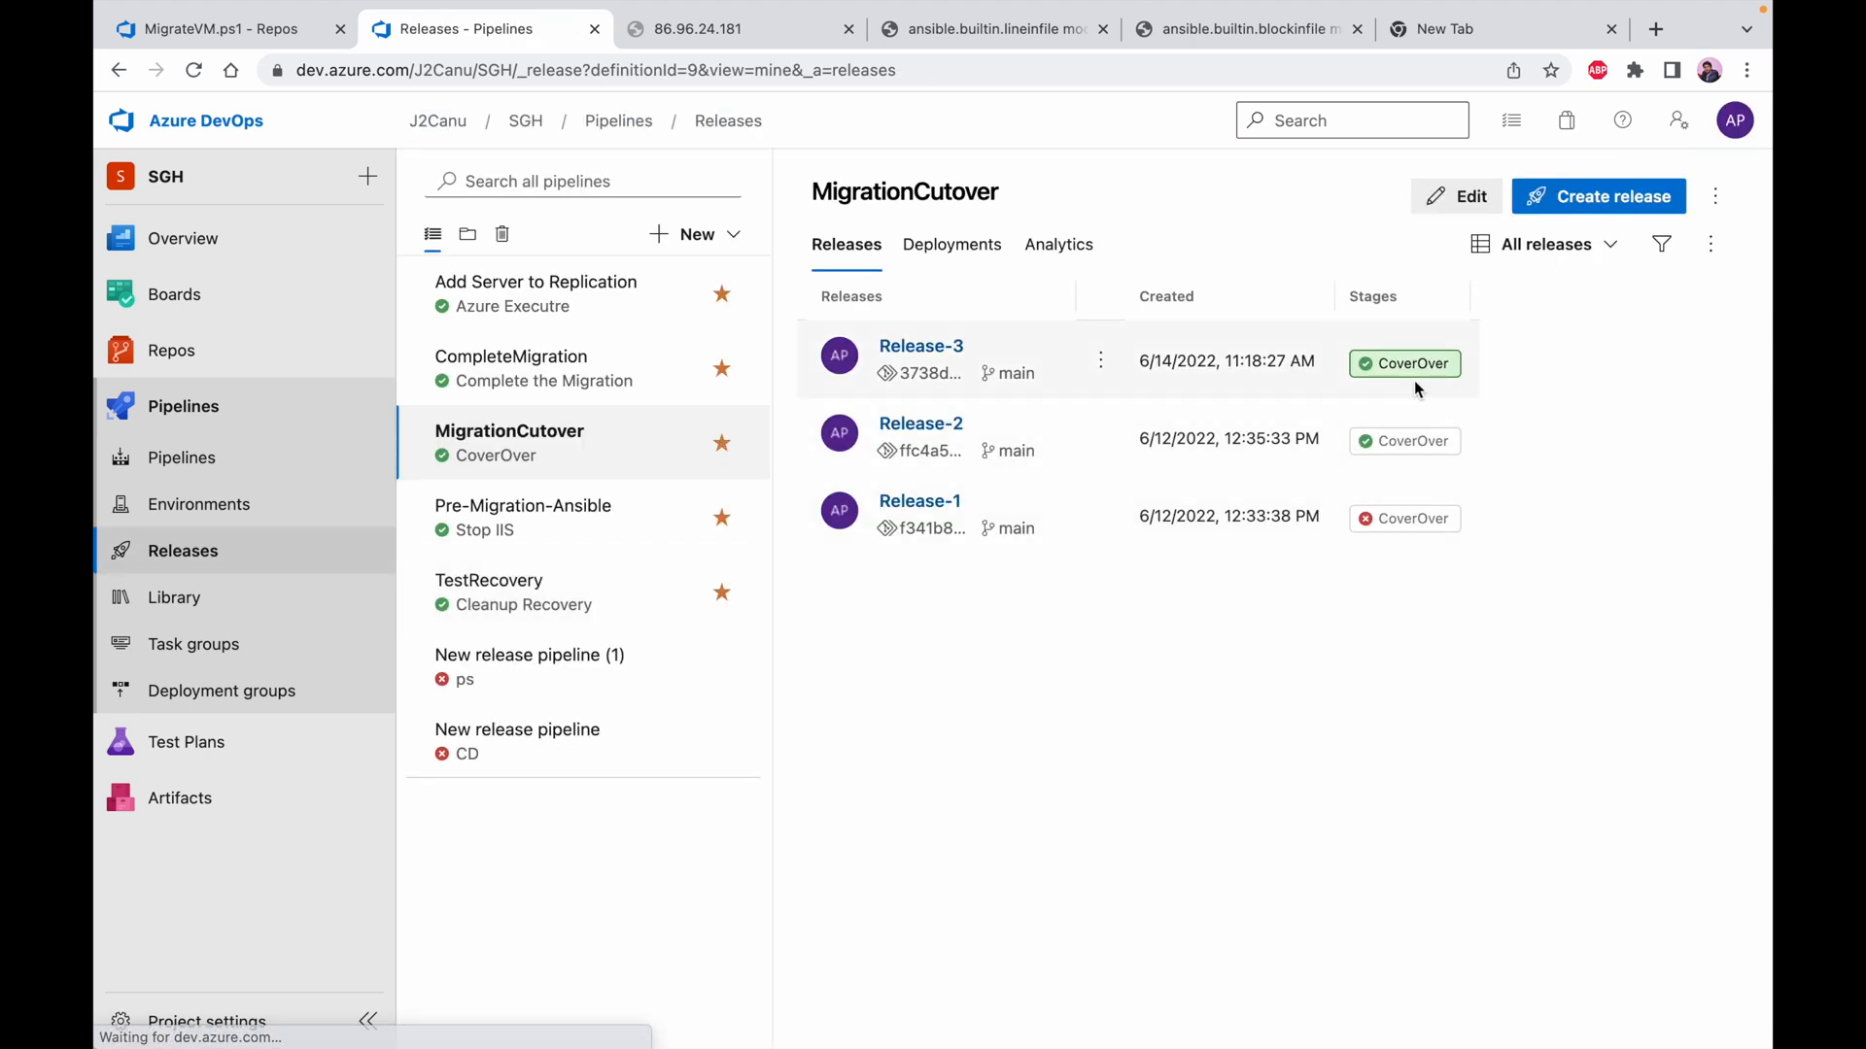
left_click(585, 377)
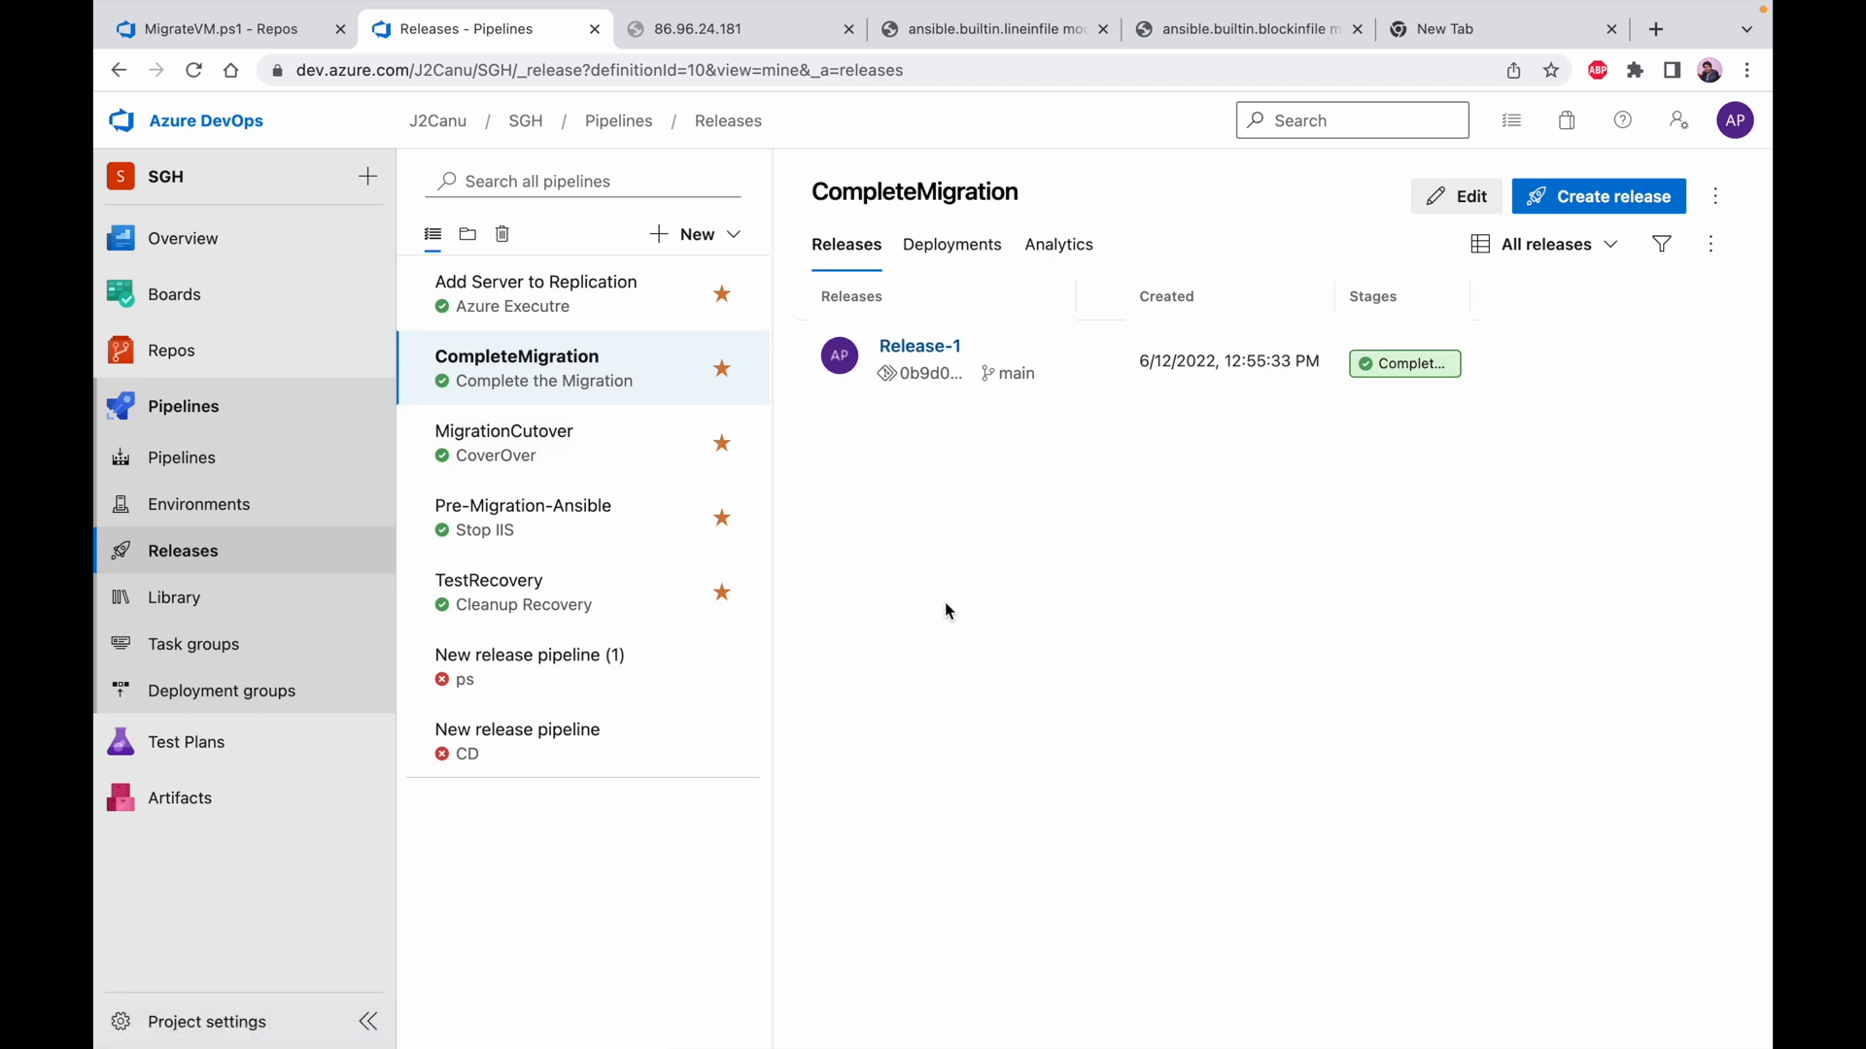
Try enabling the continuous deployment trigger for the _MigrationComplete artifact in the CompleteMigration pipeline
left_click(1457, 196)
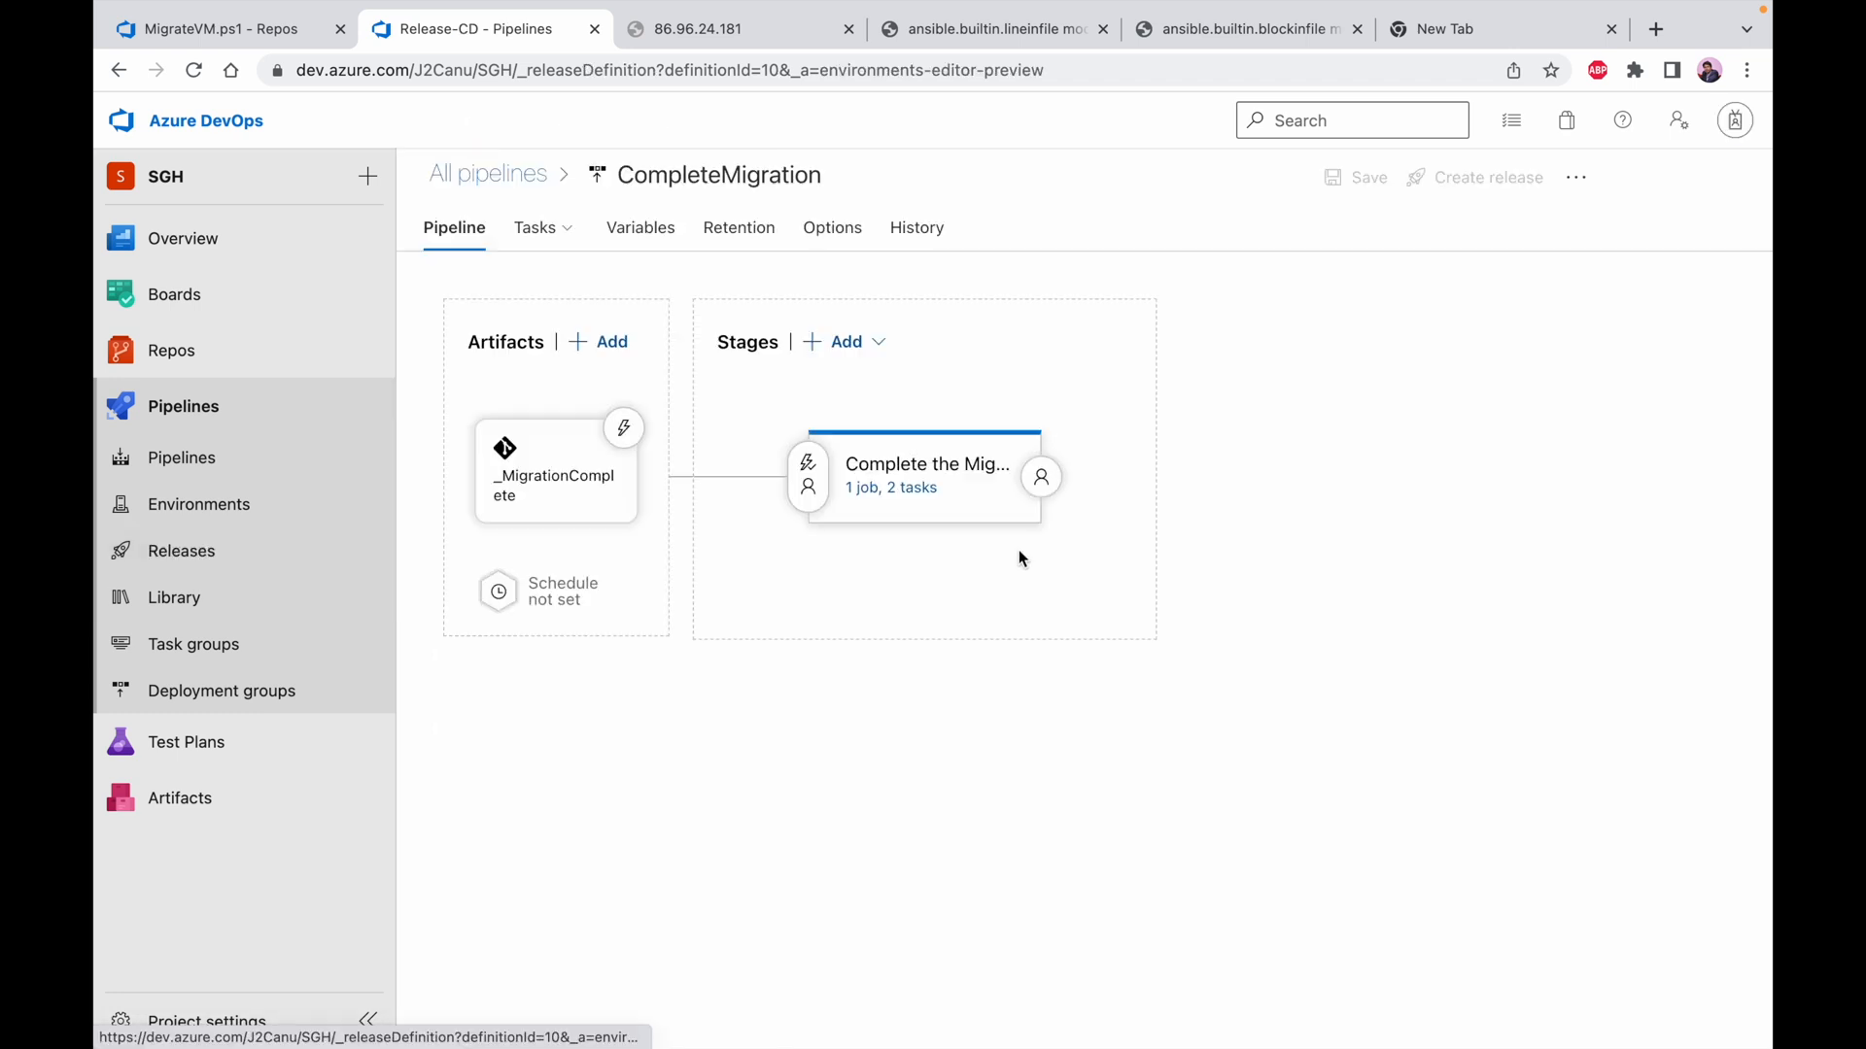
left_click(624, 428)
left_click(1133, 380)
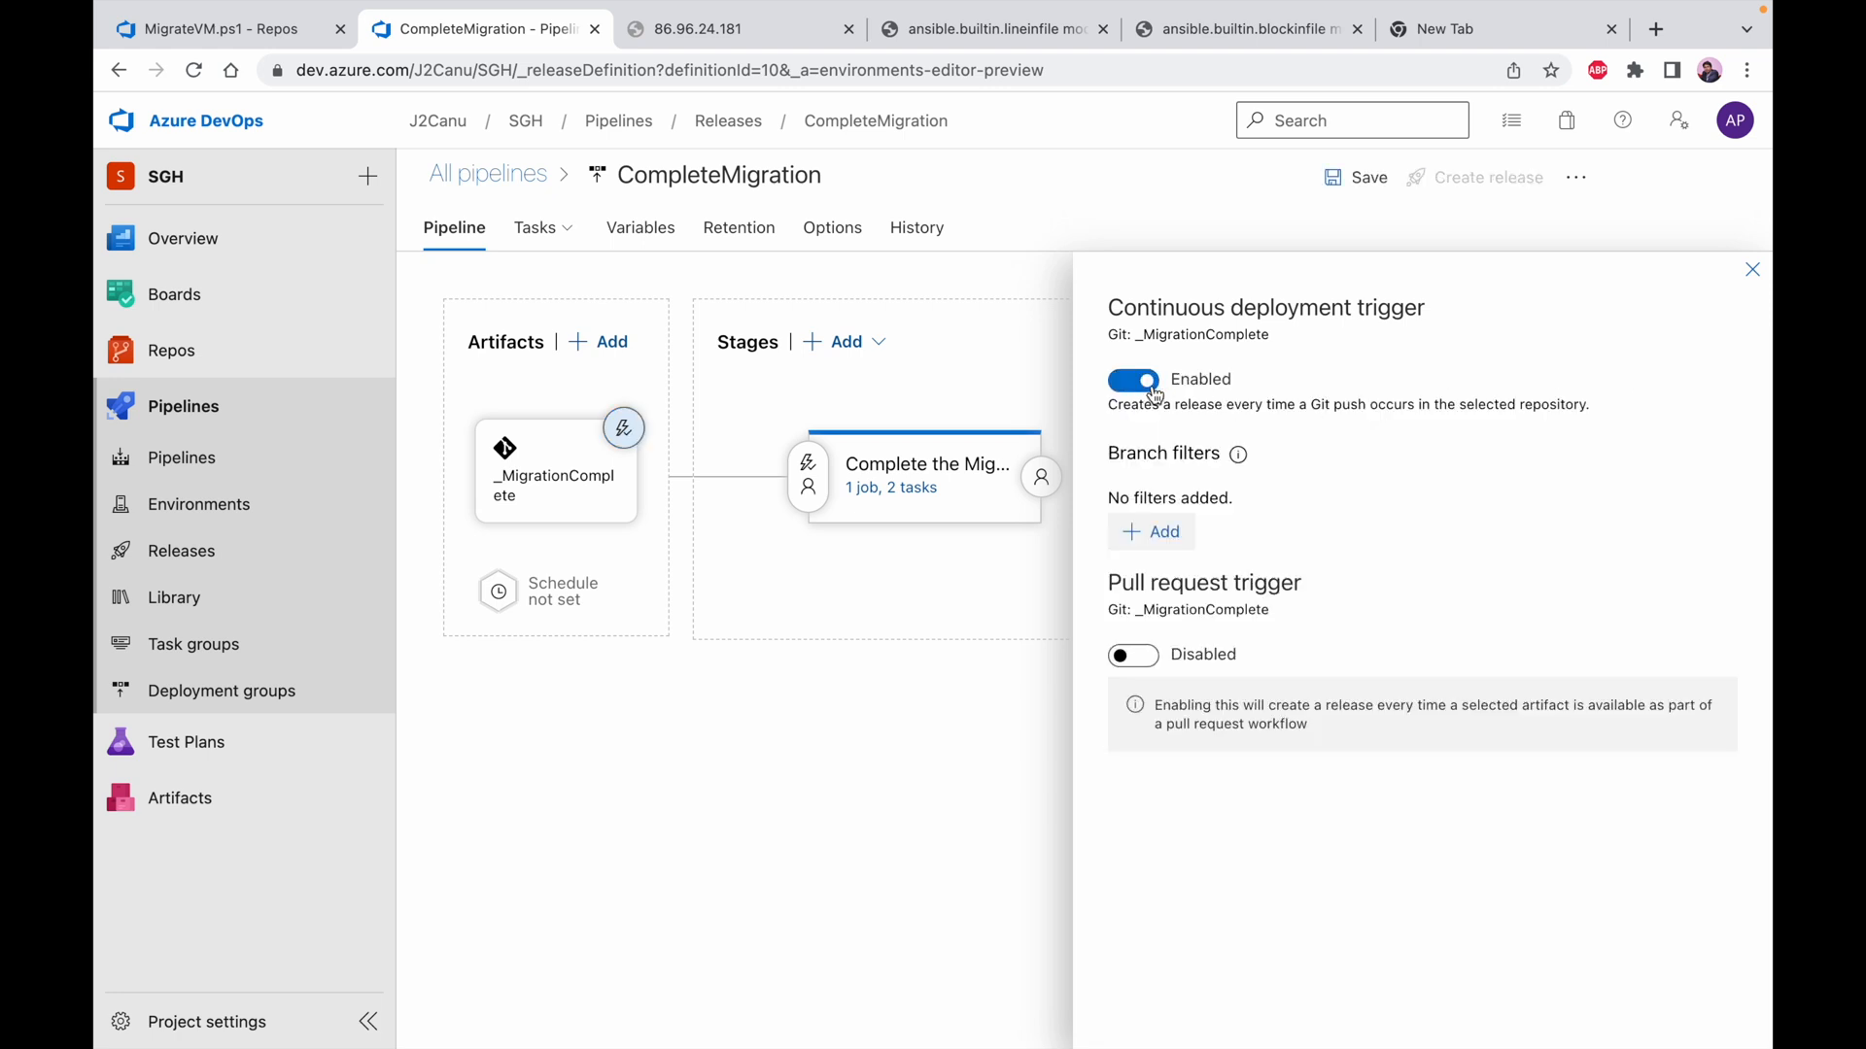
left_click(1146, 383)
left_click(1752, 270)
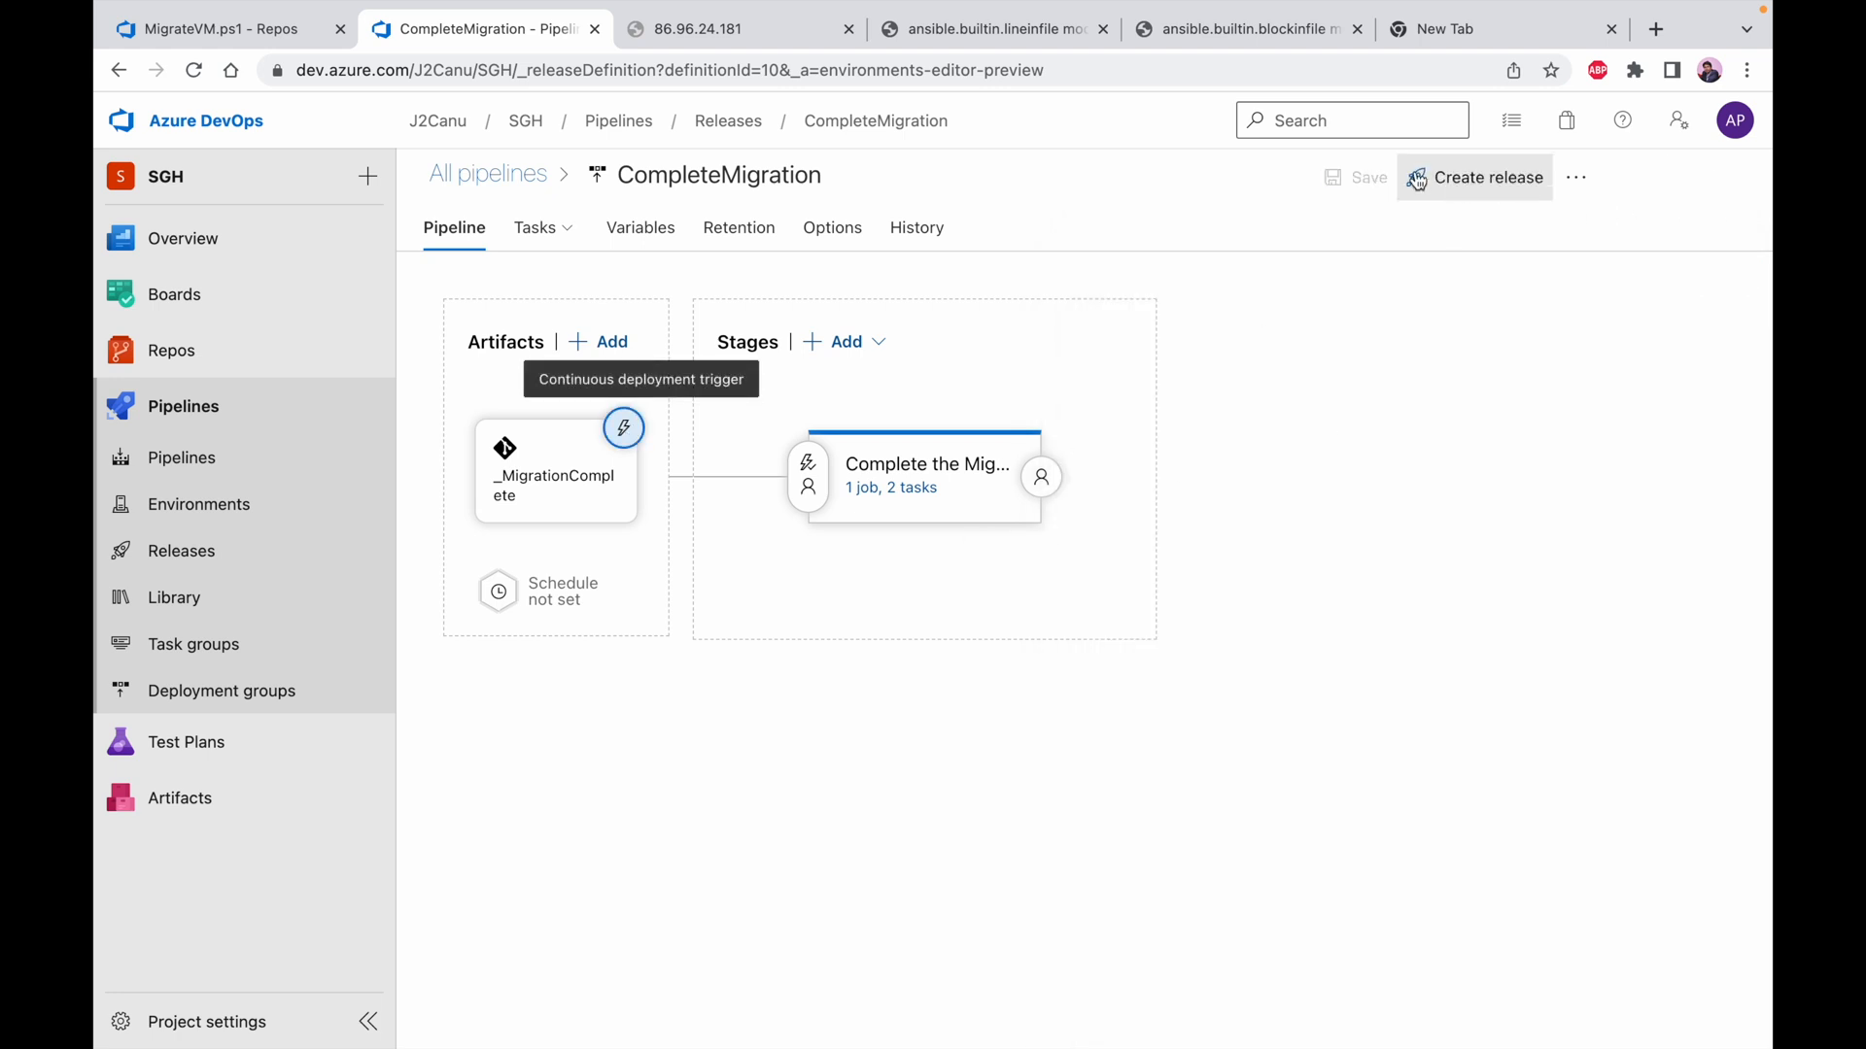
left_click(118, 70)
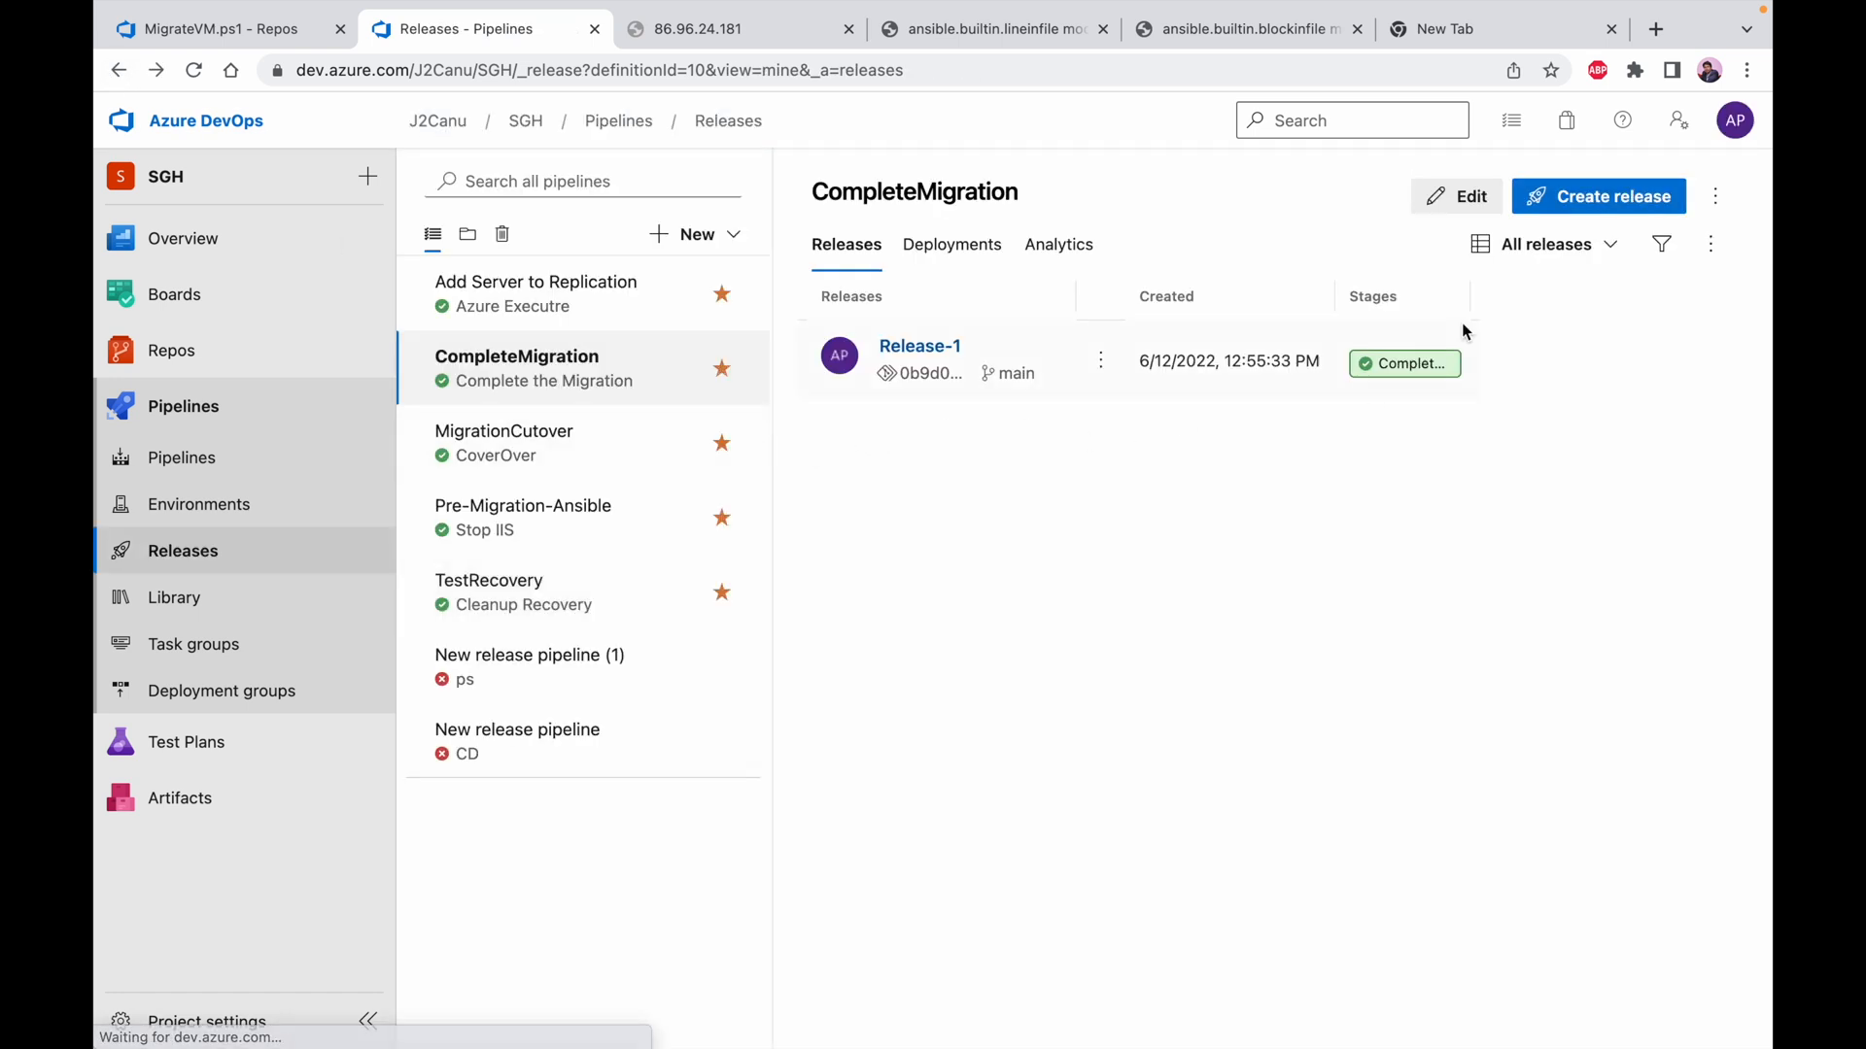
Create a new CompleteMigration release with the Complete the Migration stage changed from automated to manual trigger
left_click(1579, 197)
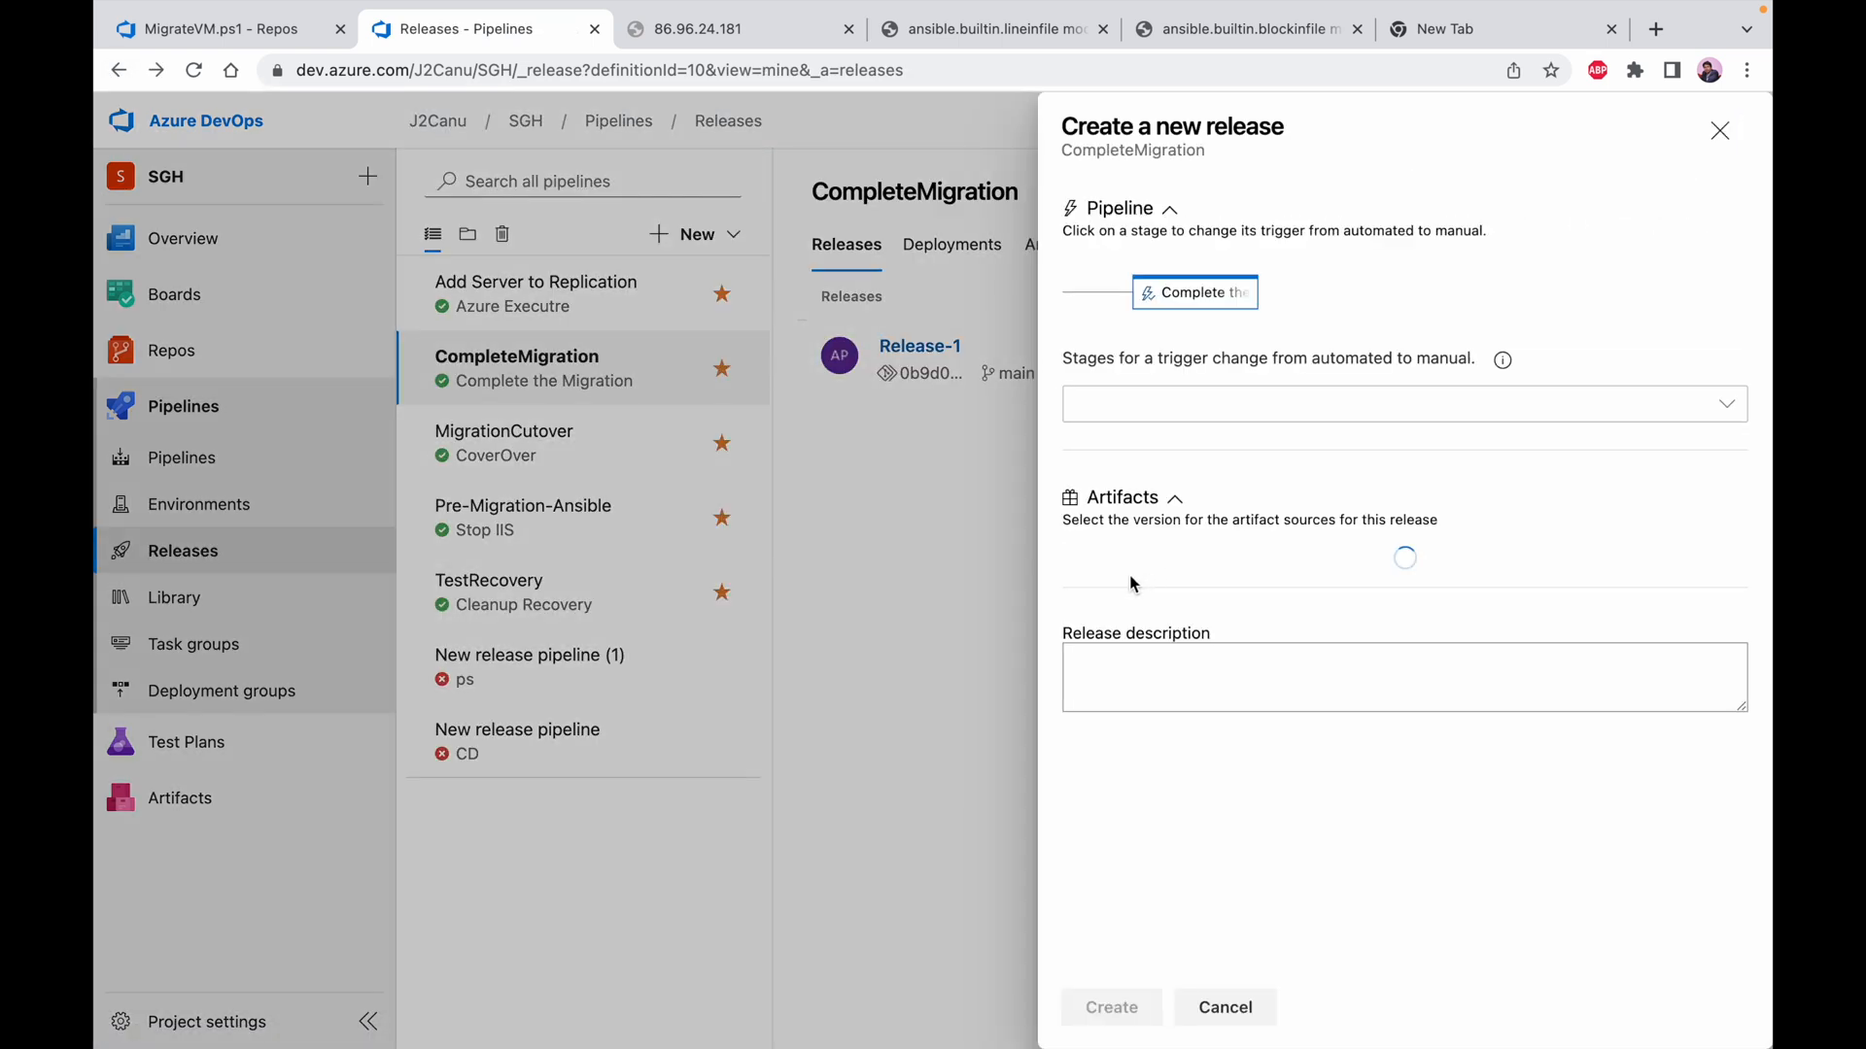
left_click(1203, 413)
left_click(1201, 452)
left_click(1115, 1009)
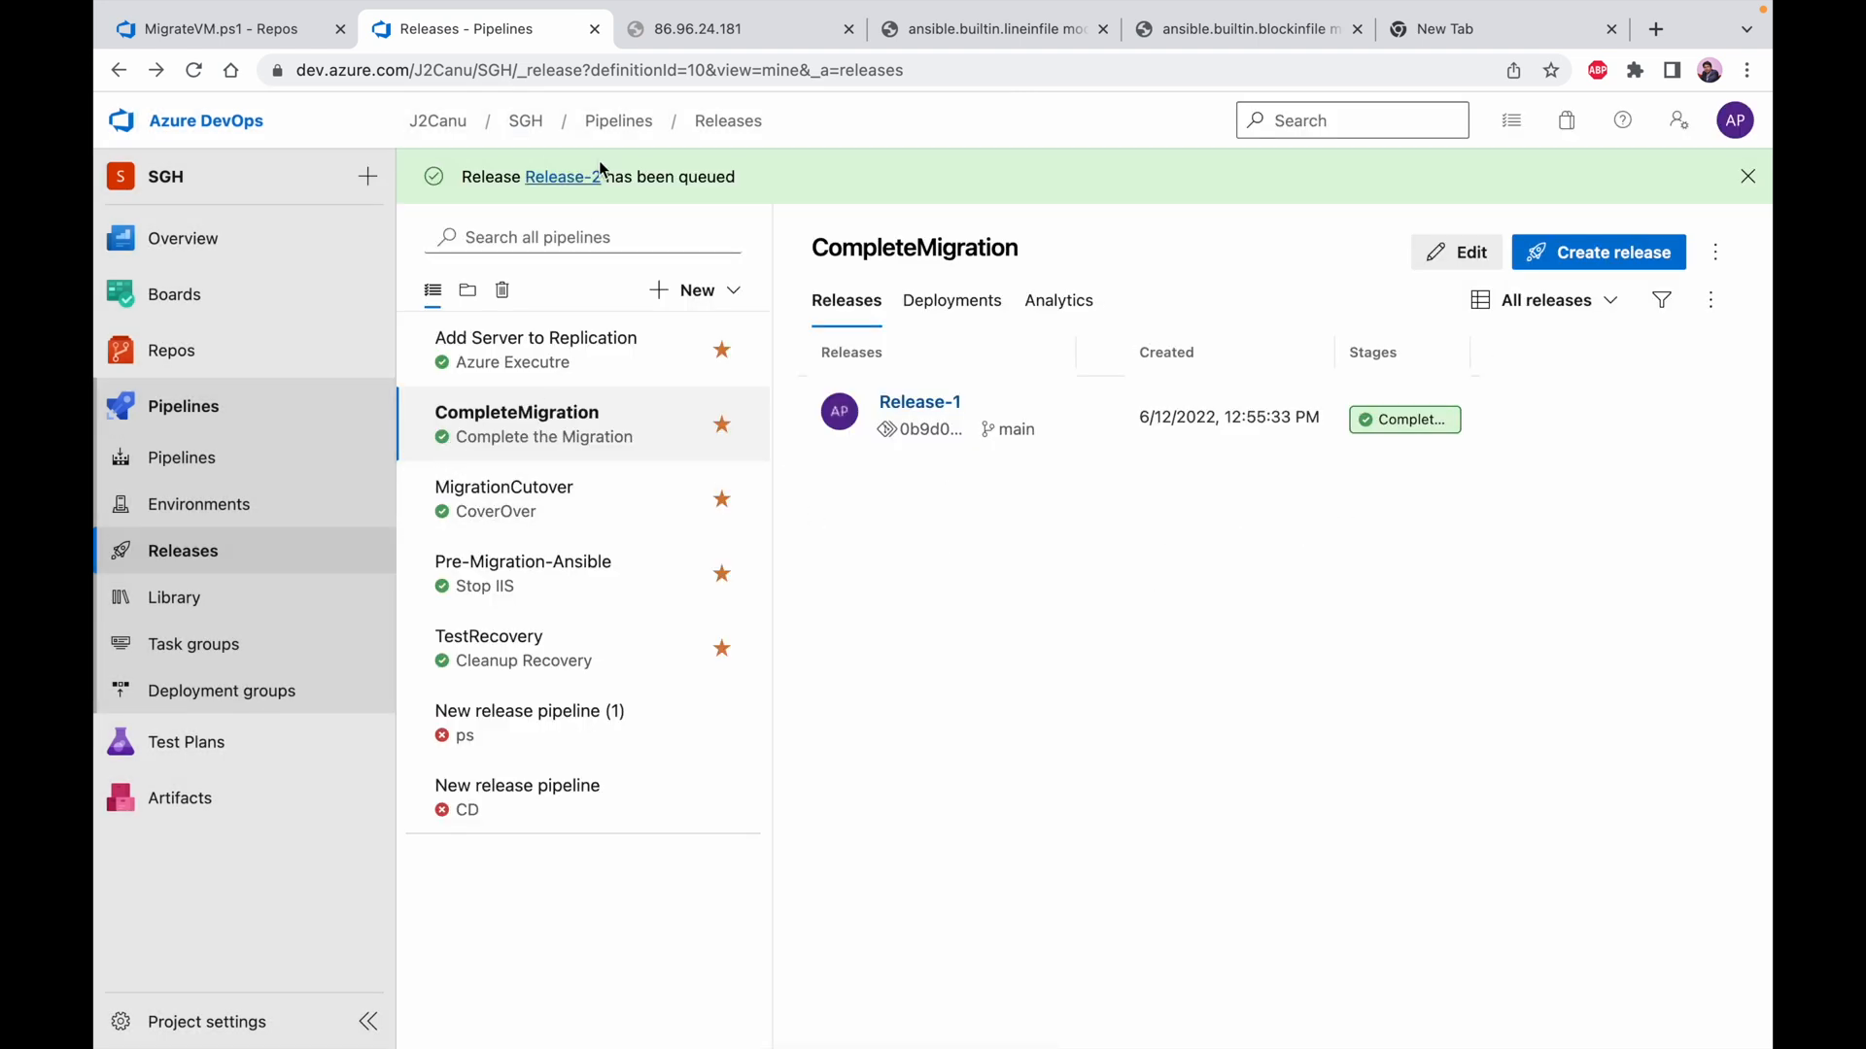
Open the queued Release-2 and deploy its Complete the Migration stage
left_click(563, 177)
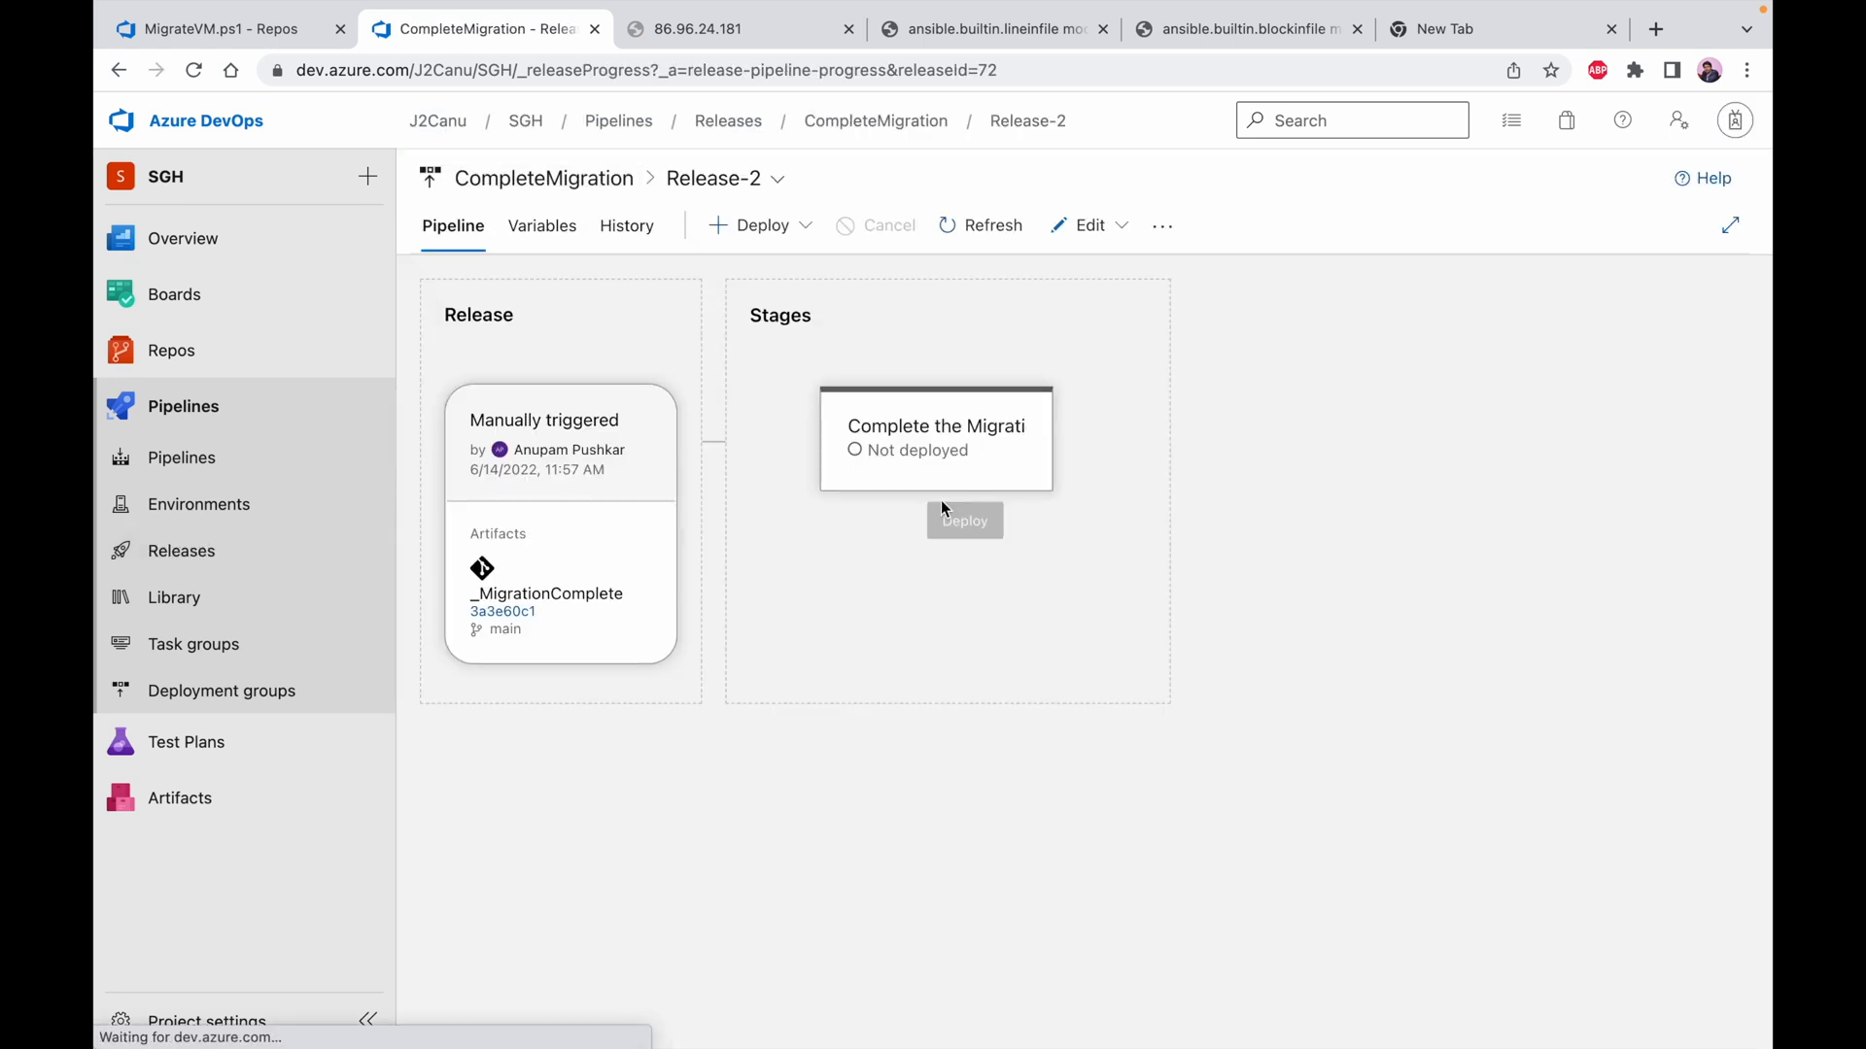
left_click(785, 227)
left_click(782, 313)
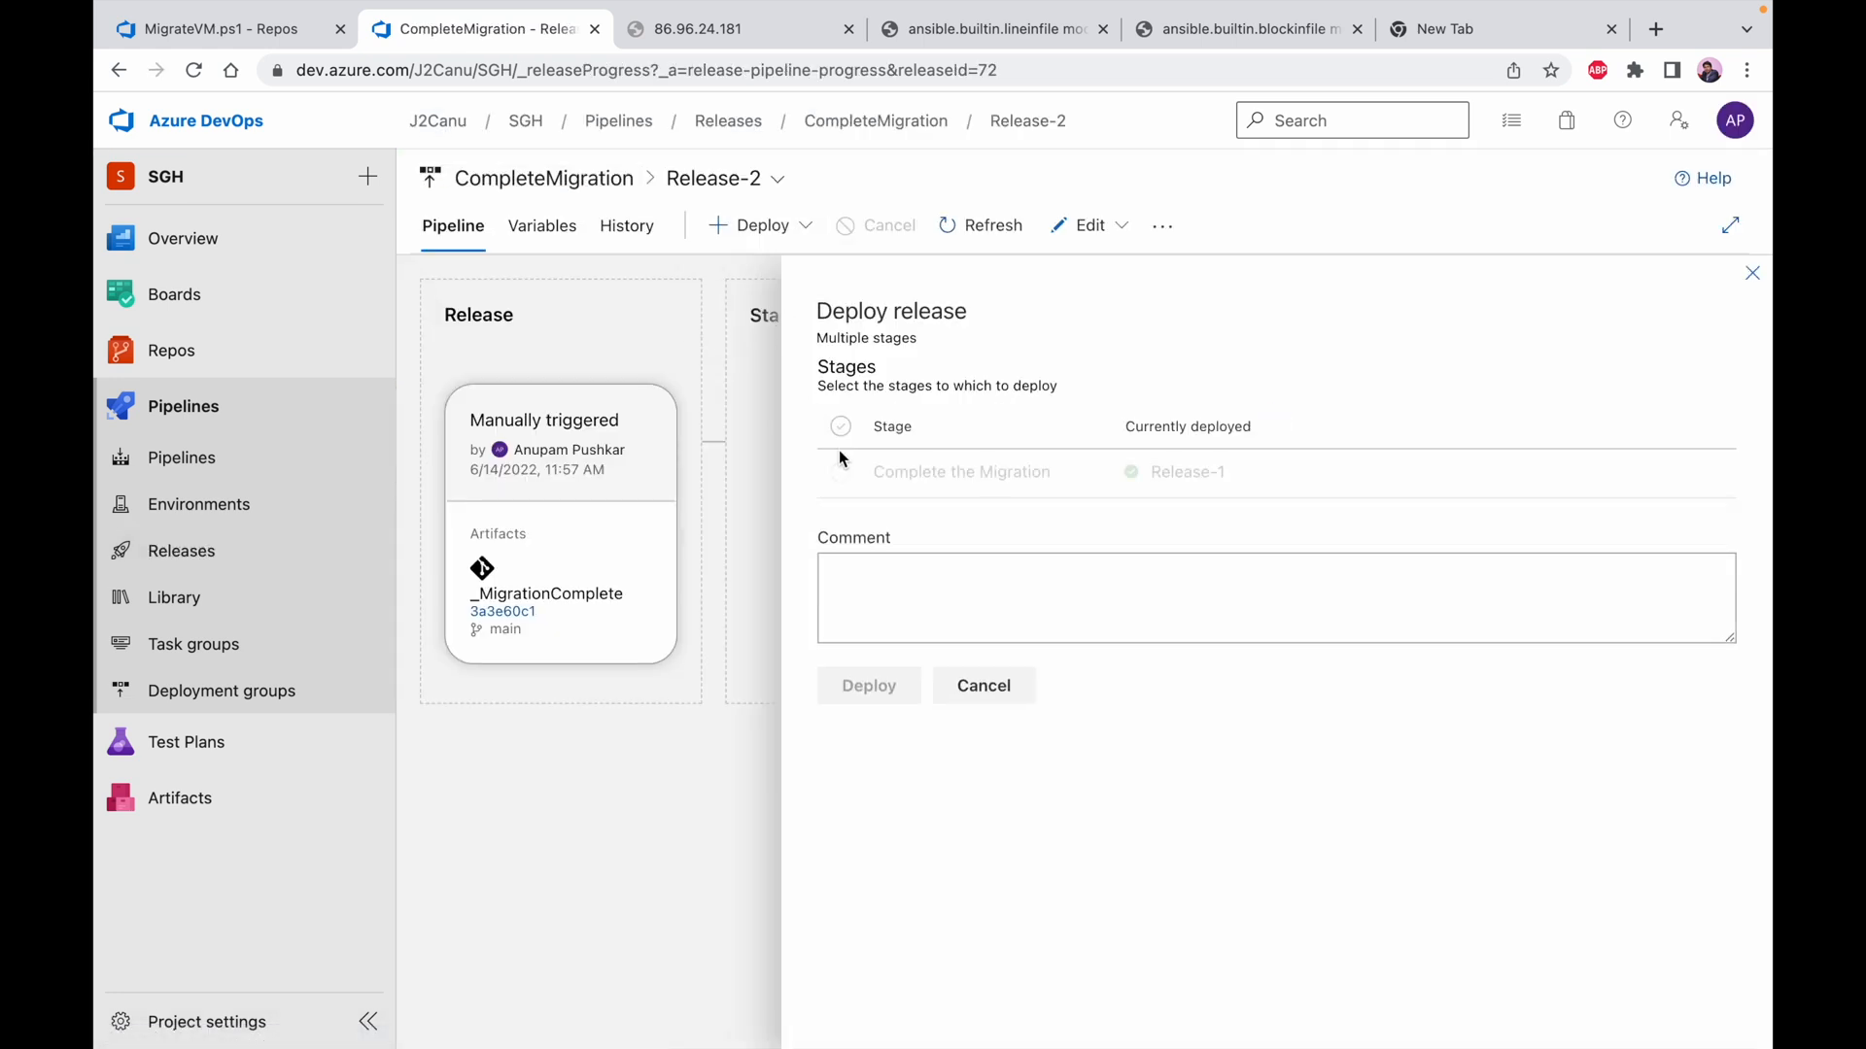
left_click(923, 470)
left_click(895, 691)
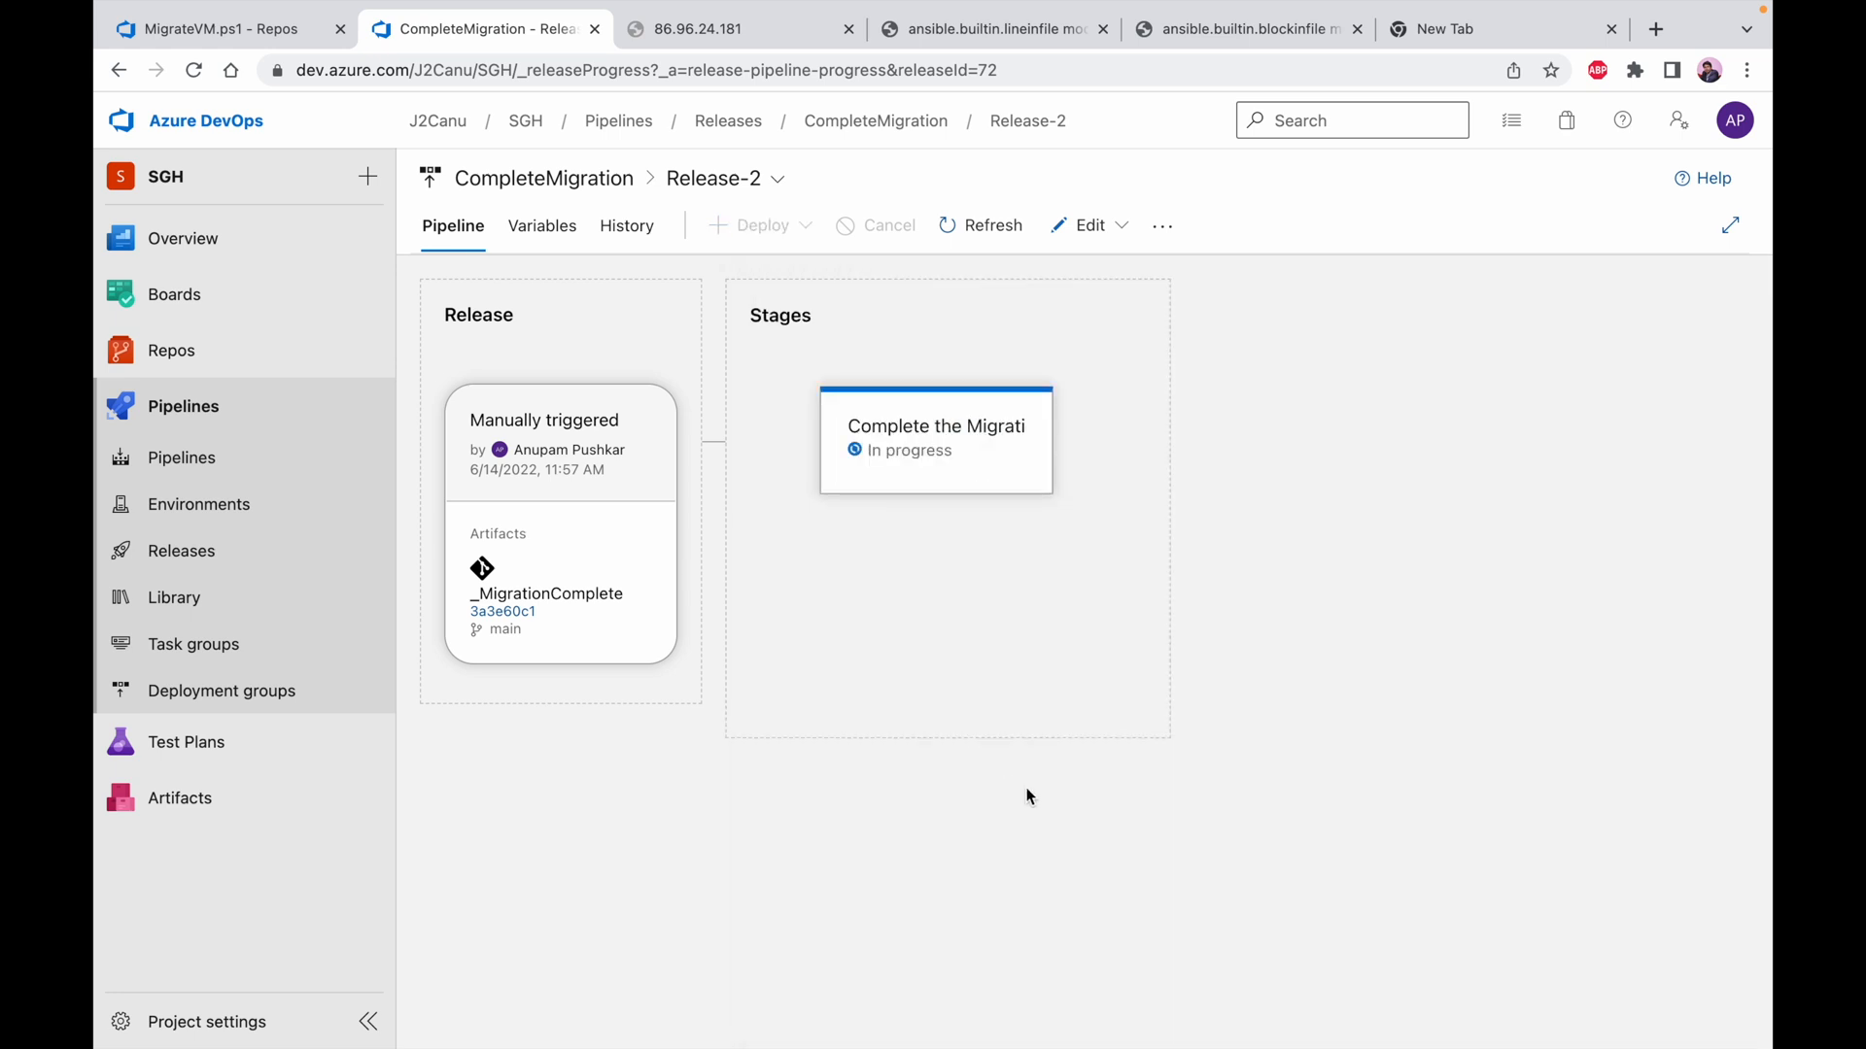
Check the virtual machines list in the Azure portal and the deployment logs of Release-2's Complete the Migration stage in Azure DevOps
key("ctrl+Left")
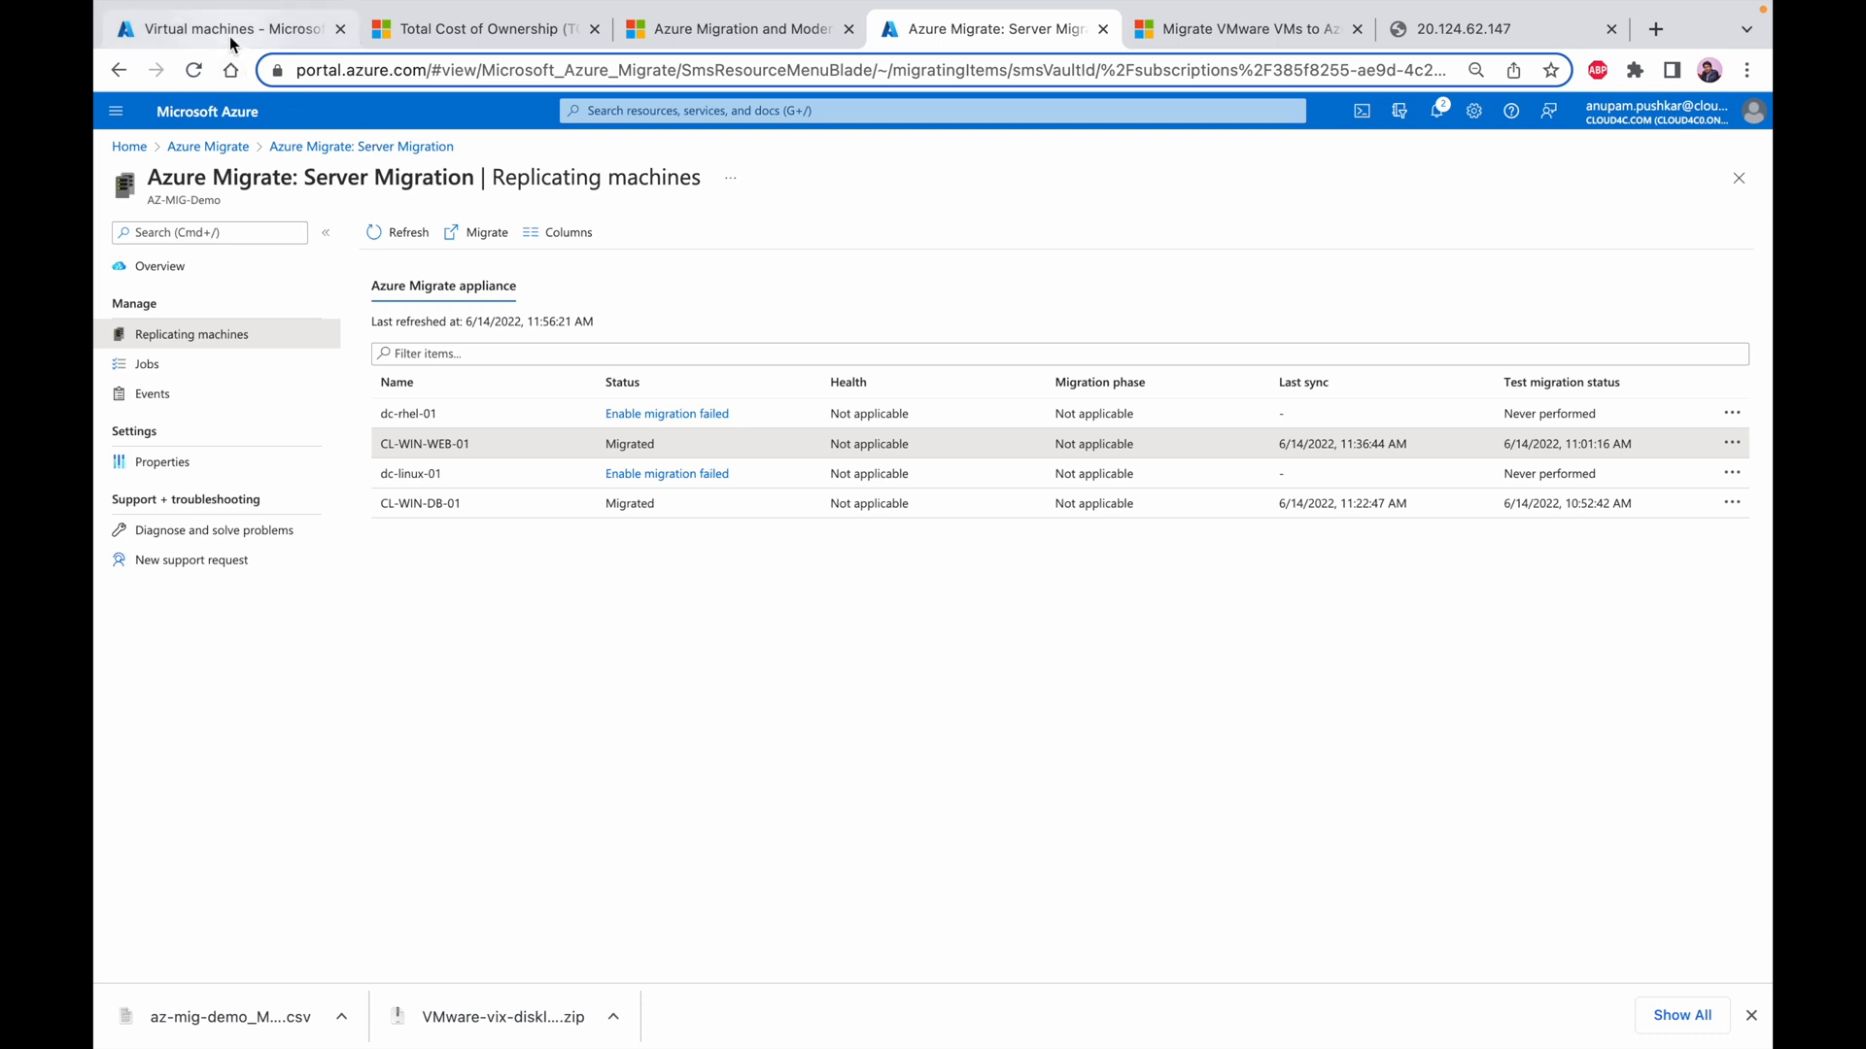
left_click(293, 33)
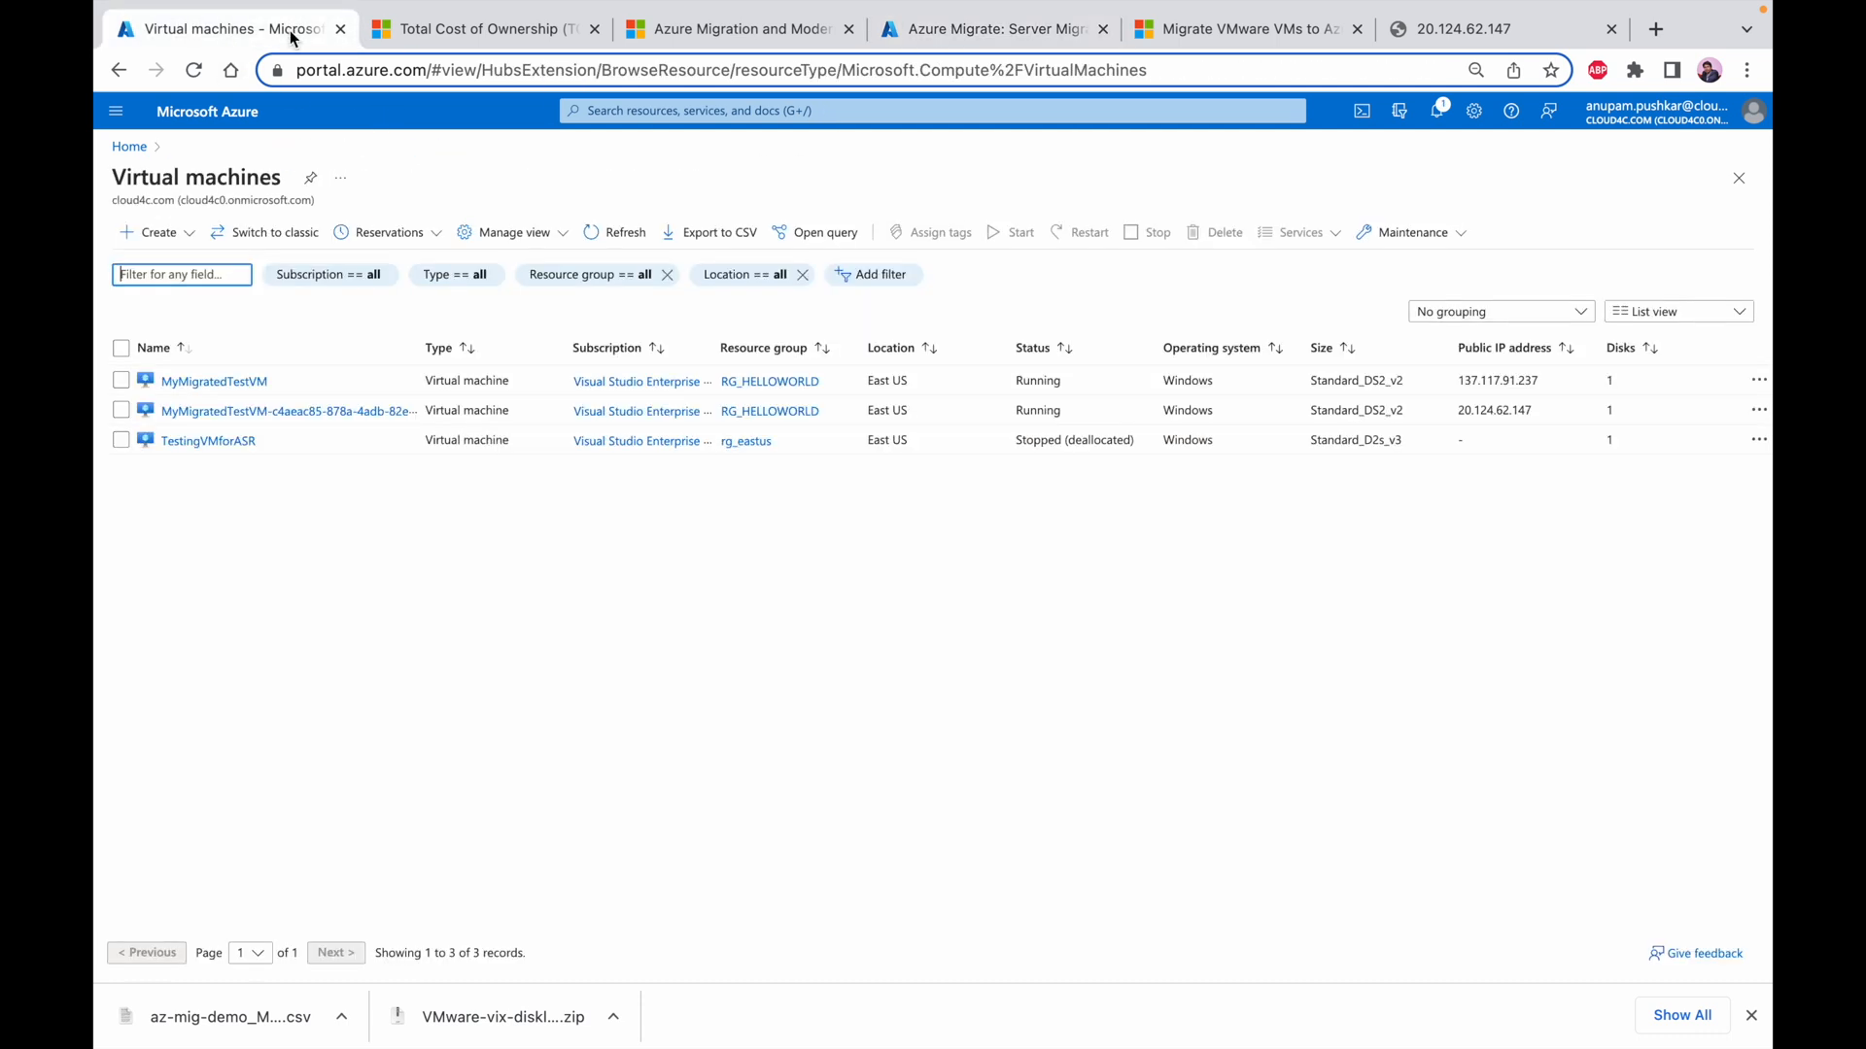
key("ctrl+Right")
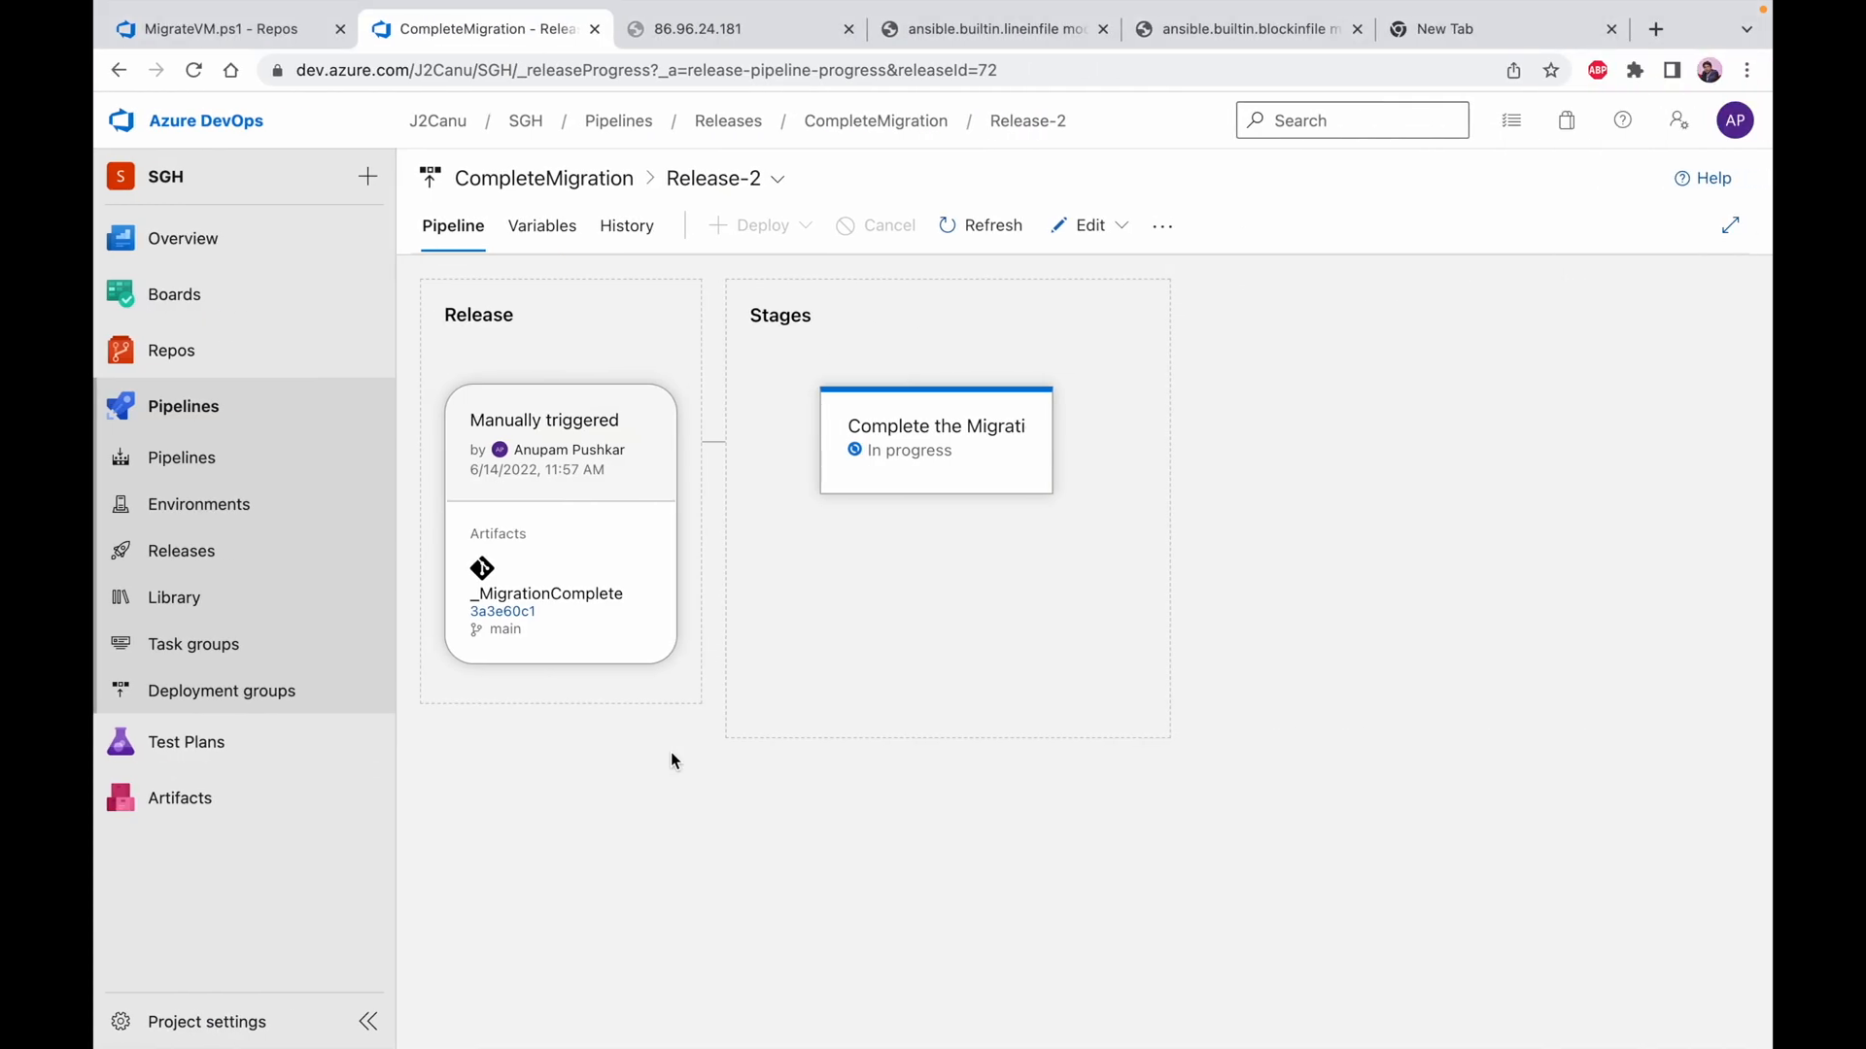
left_click(881, 465)
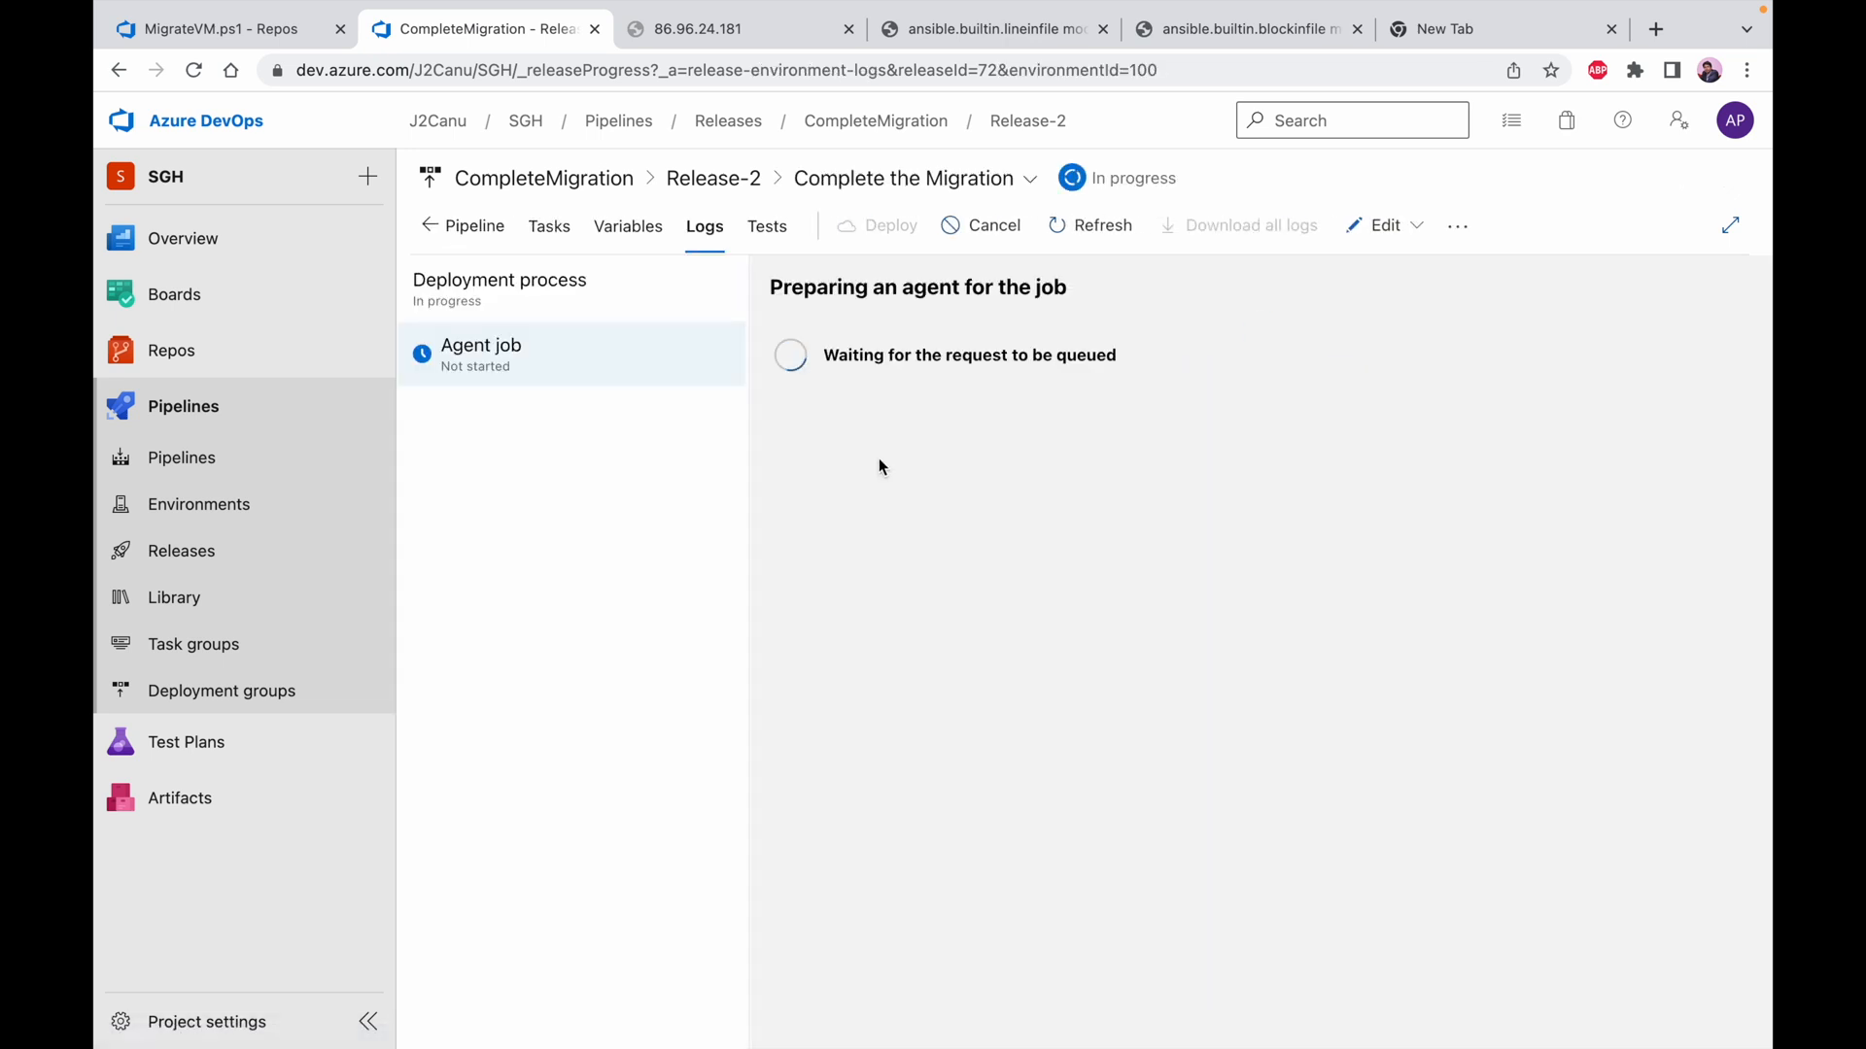
Refresh the replicating machines list in Azure Migrate: Server Migration and return to the portal's virtual machines list
key("ctrl+Left")
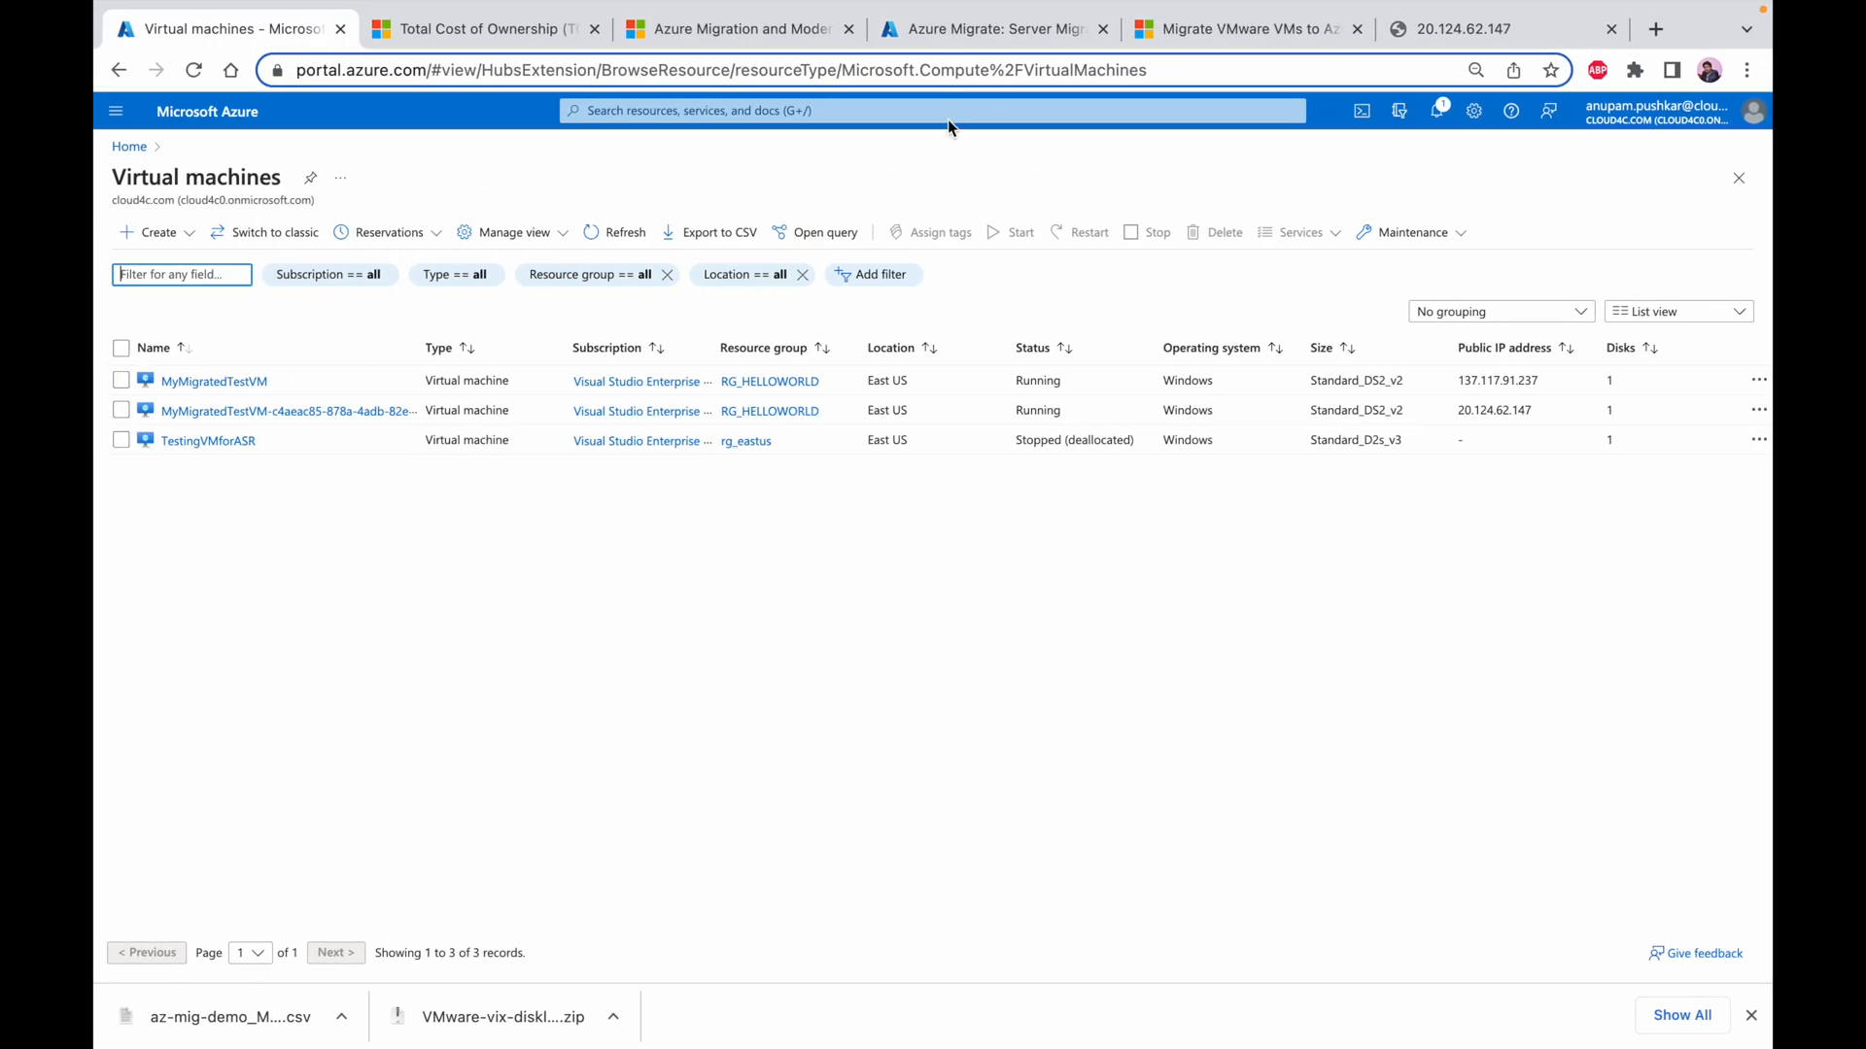
left_click(986, 29)
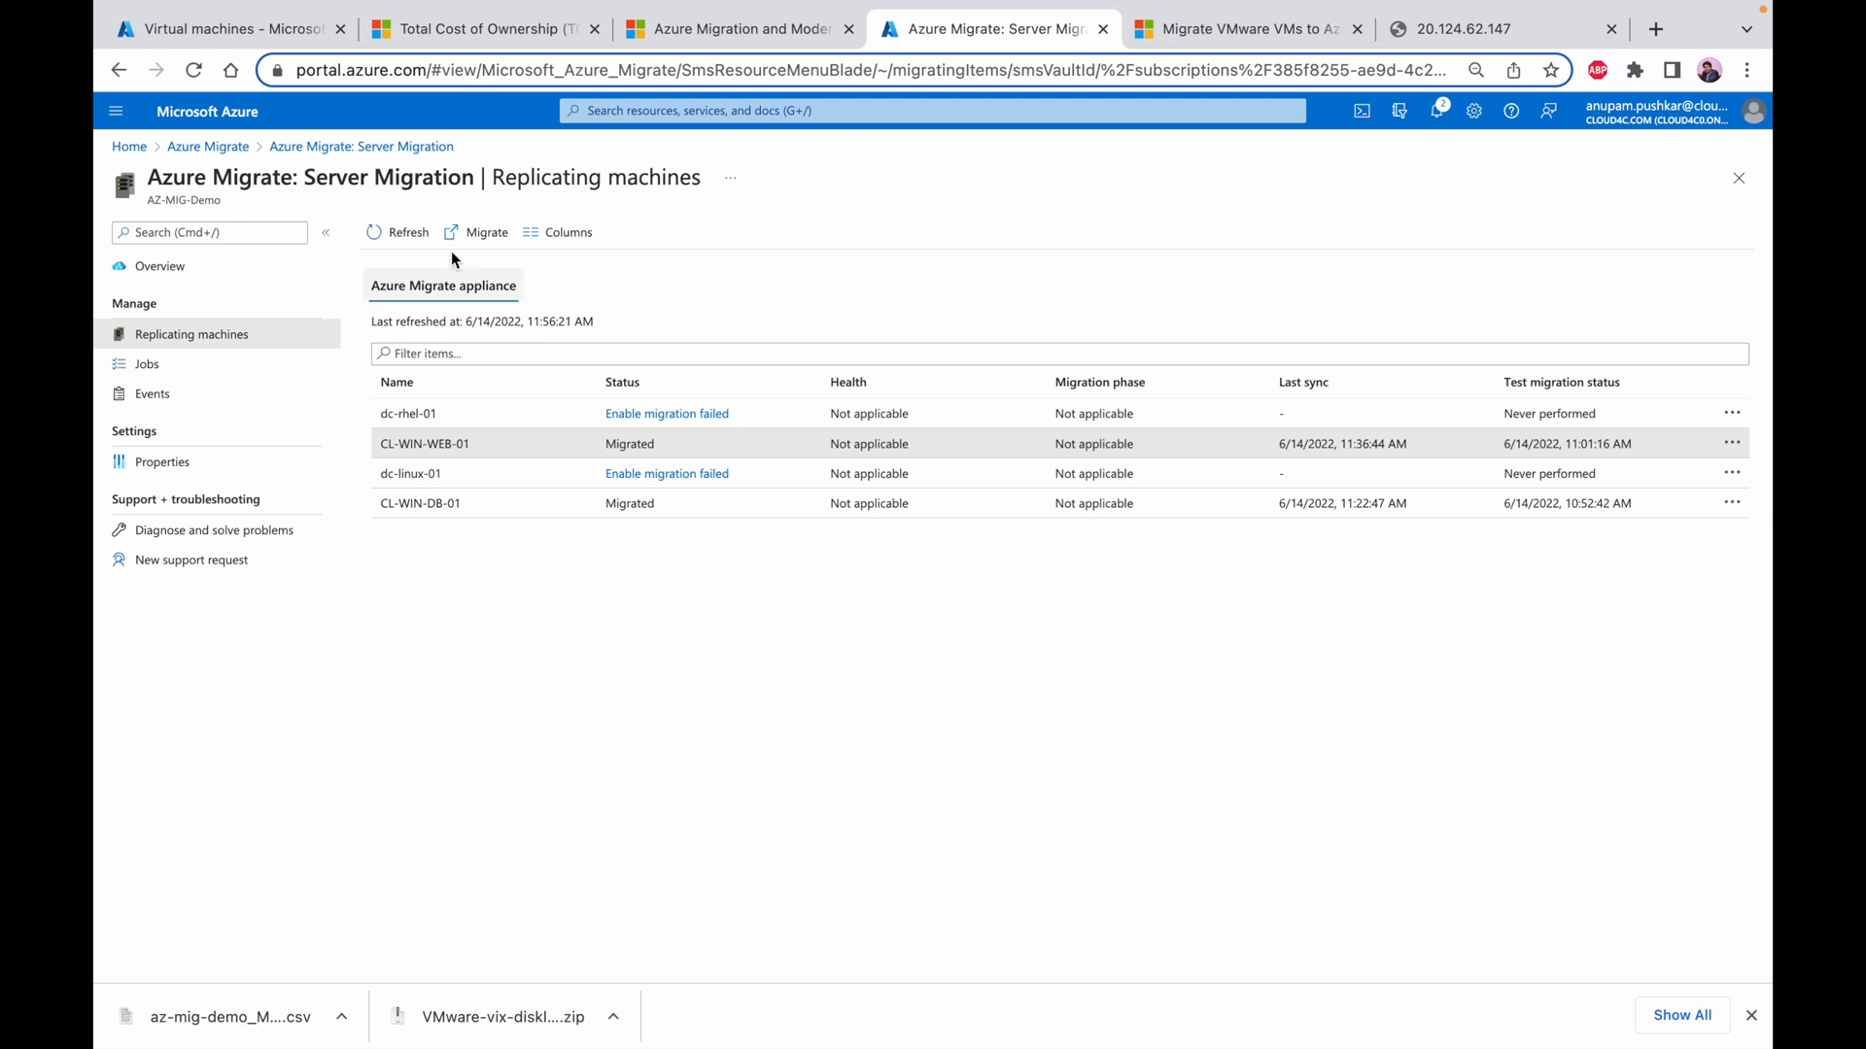
left_click(407, 232)
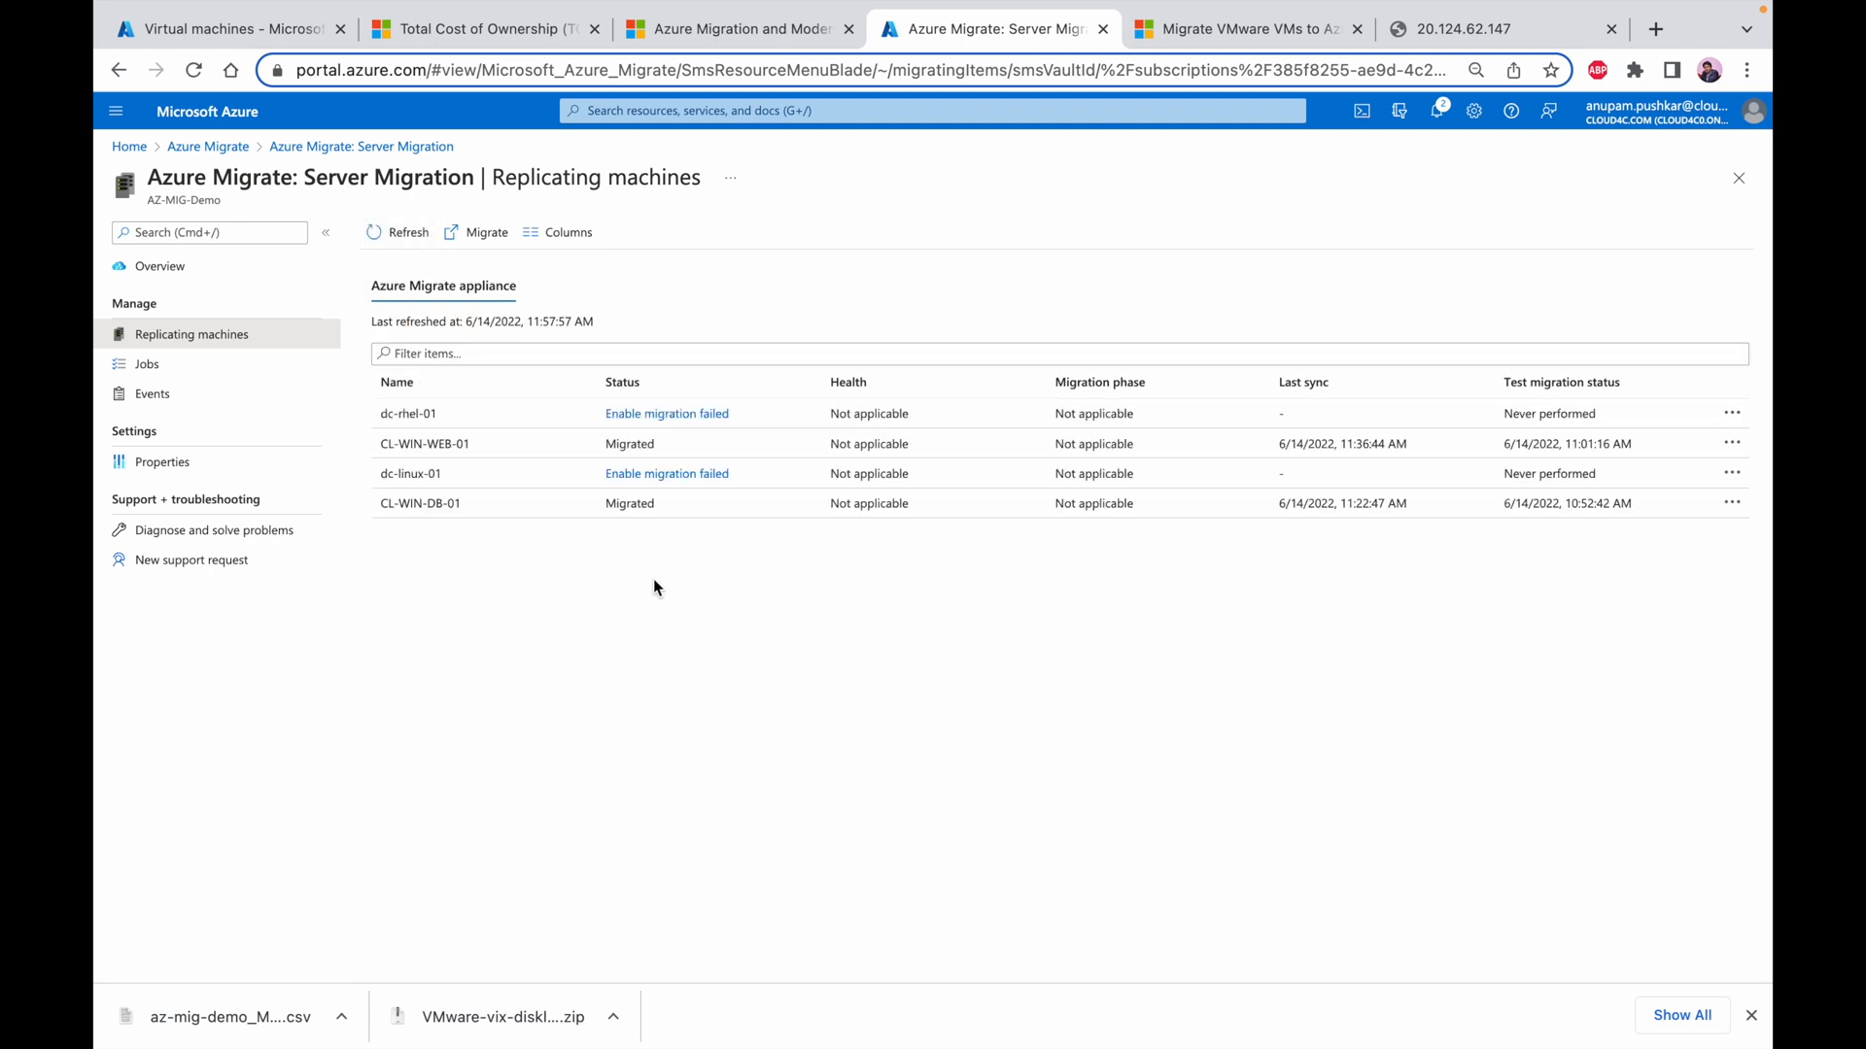
left_click(246, 26)
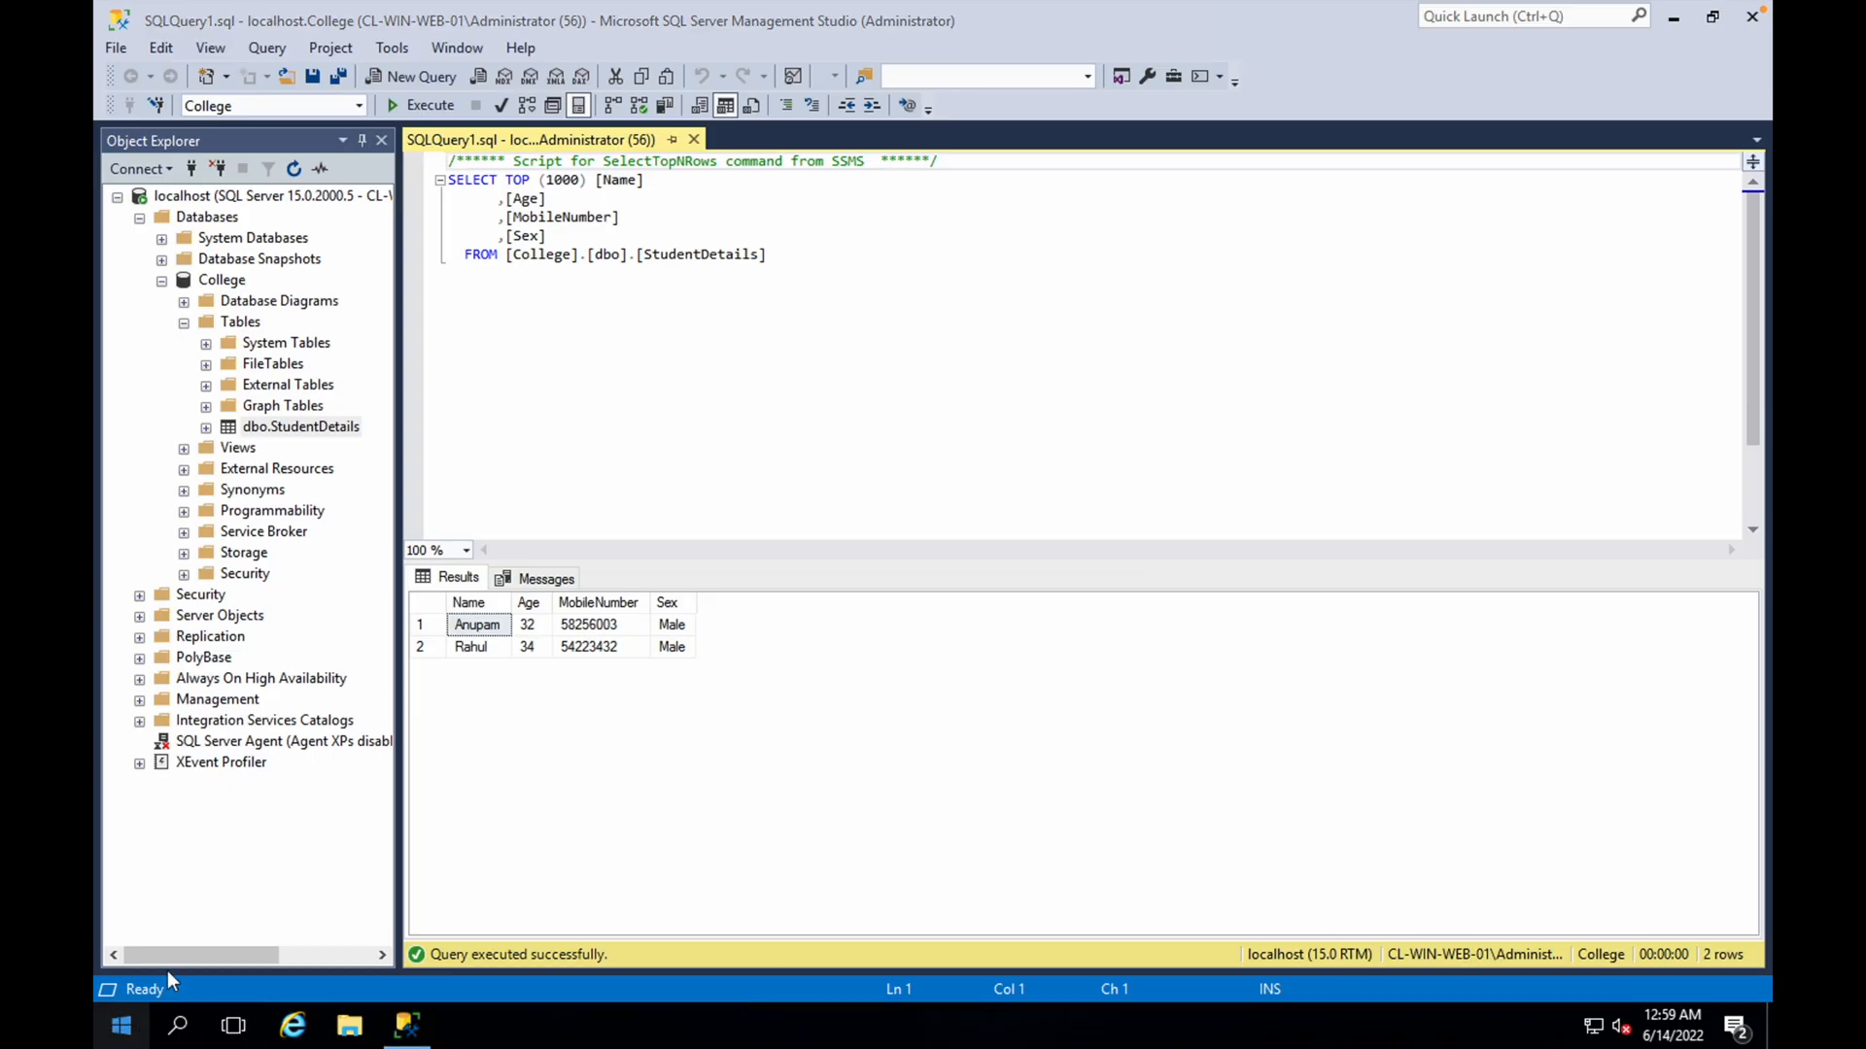
Launch Remote Desktop Connection on the remote server running SQL Server Management Studio, using the run command mstsc
key("super+x")
left_click(187, 919)
type("mst")
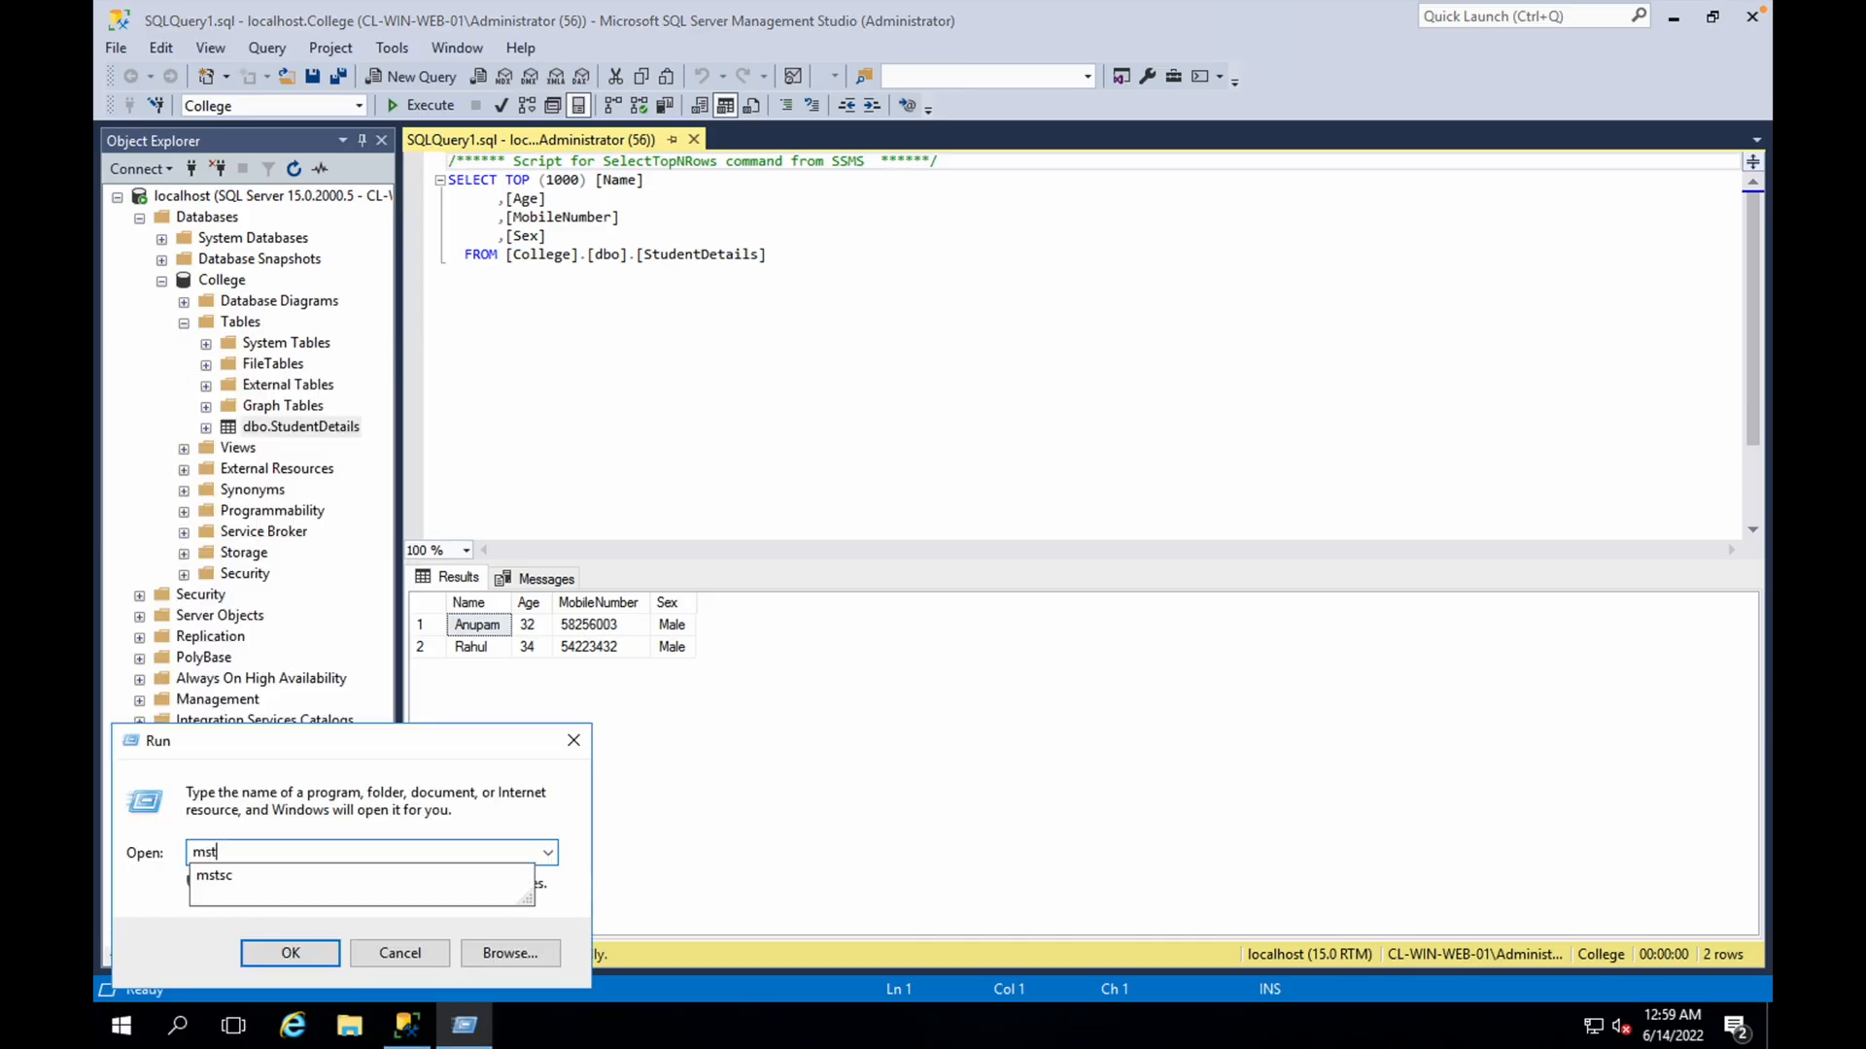
type("sc")
key("Return")
key("Return")
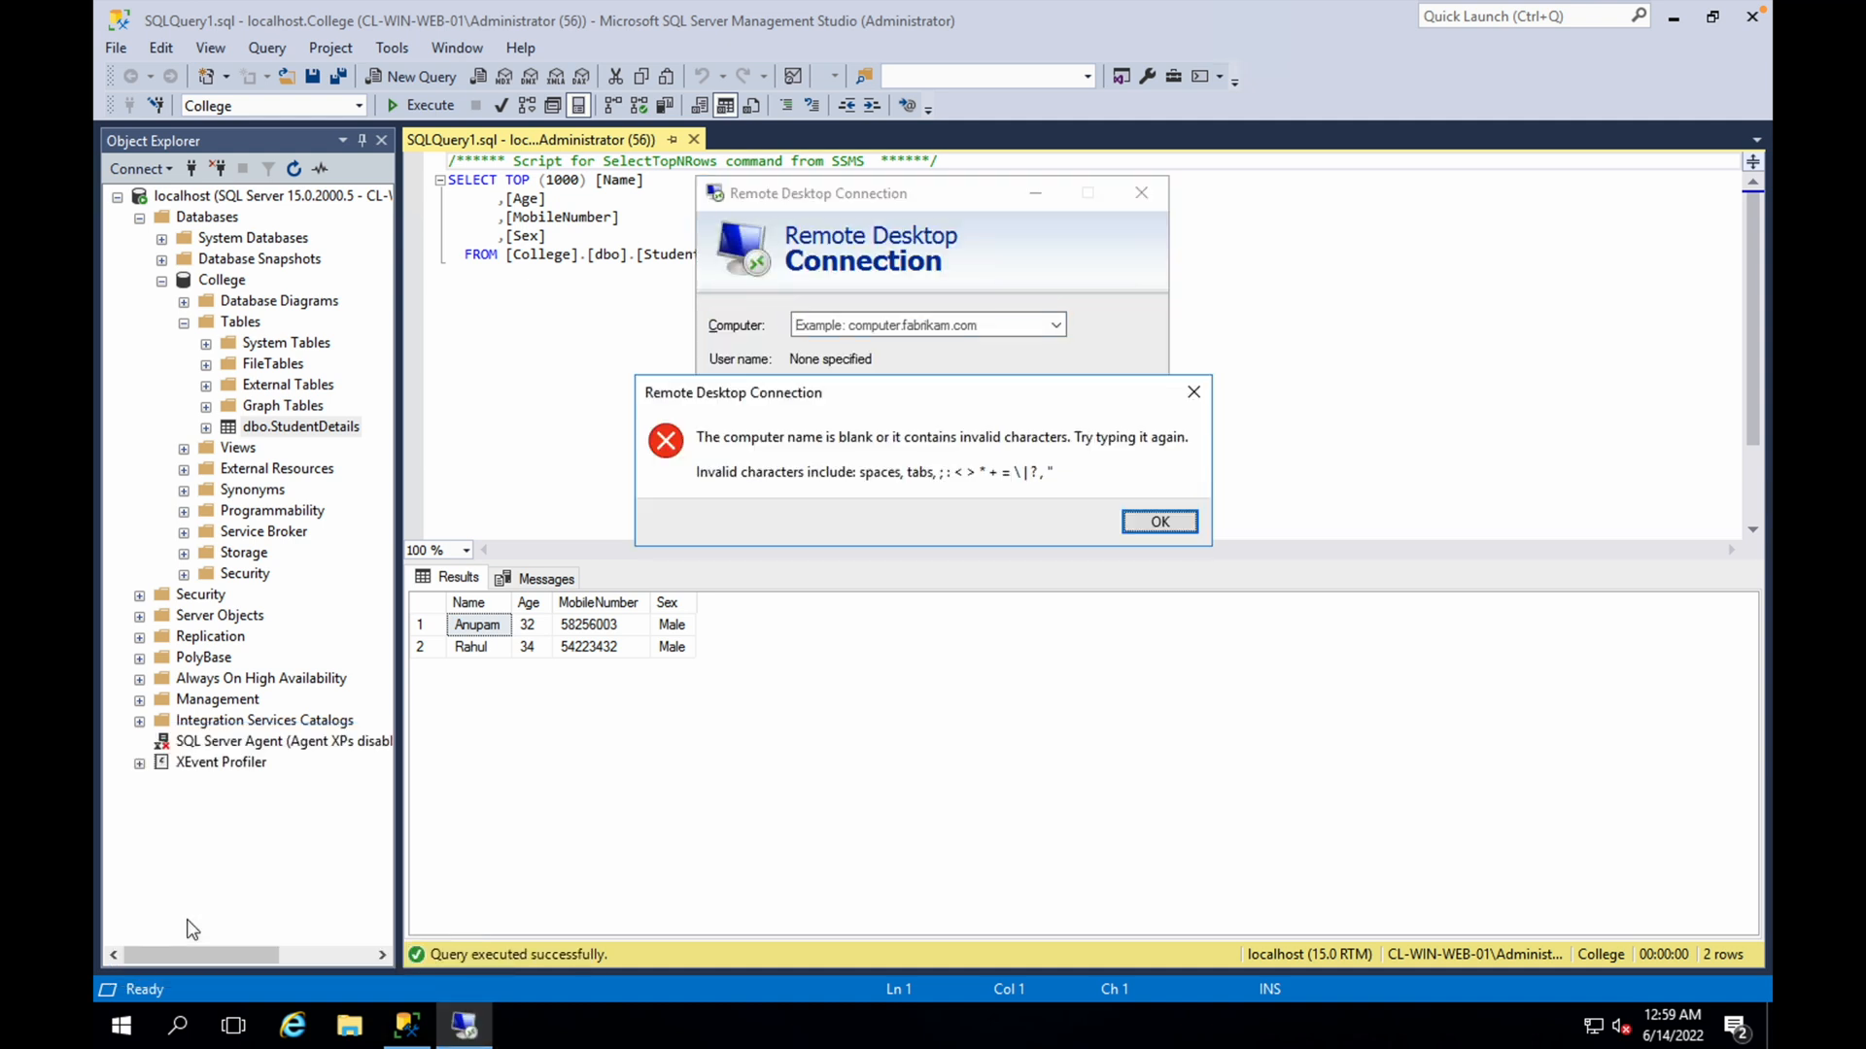
left_click(1162, 522)
Connect Remote Desktop to the migrated web server's private IP address 10.1.1.4
left_click(961, 325)
key("BackSpace")
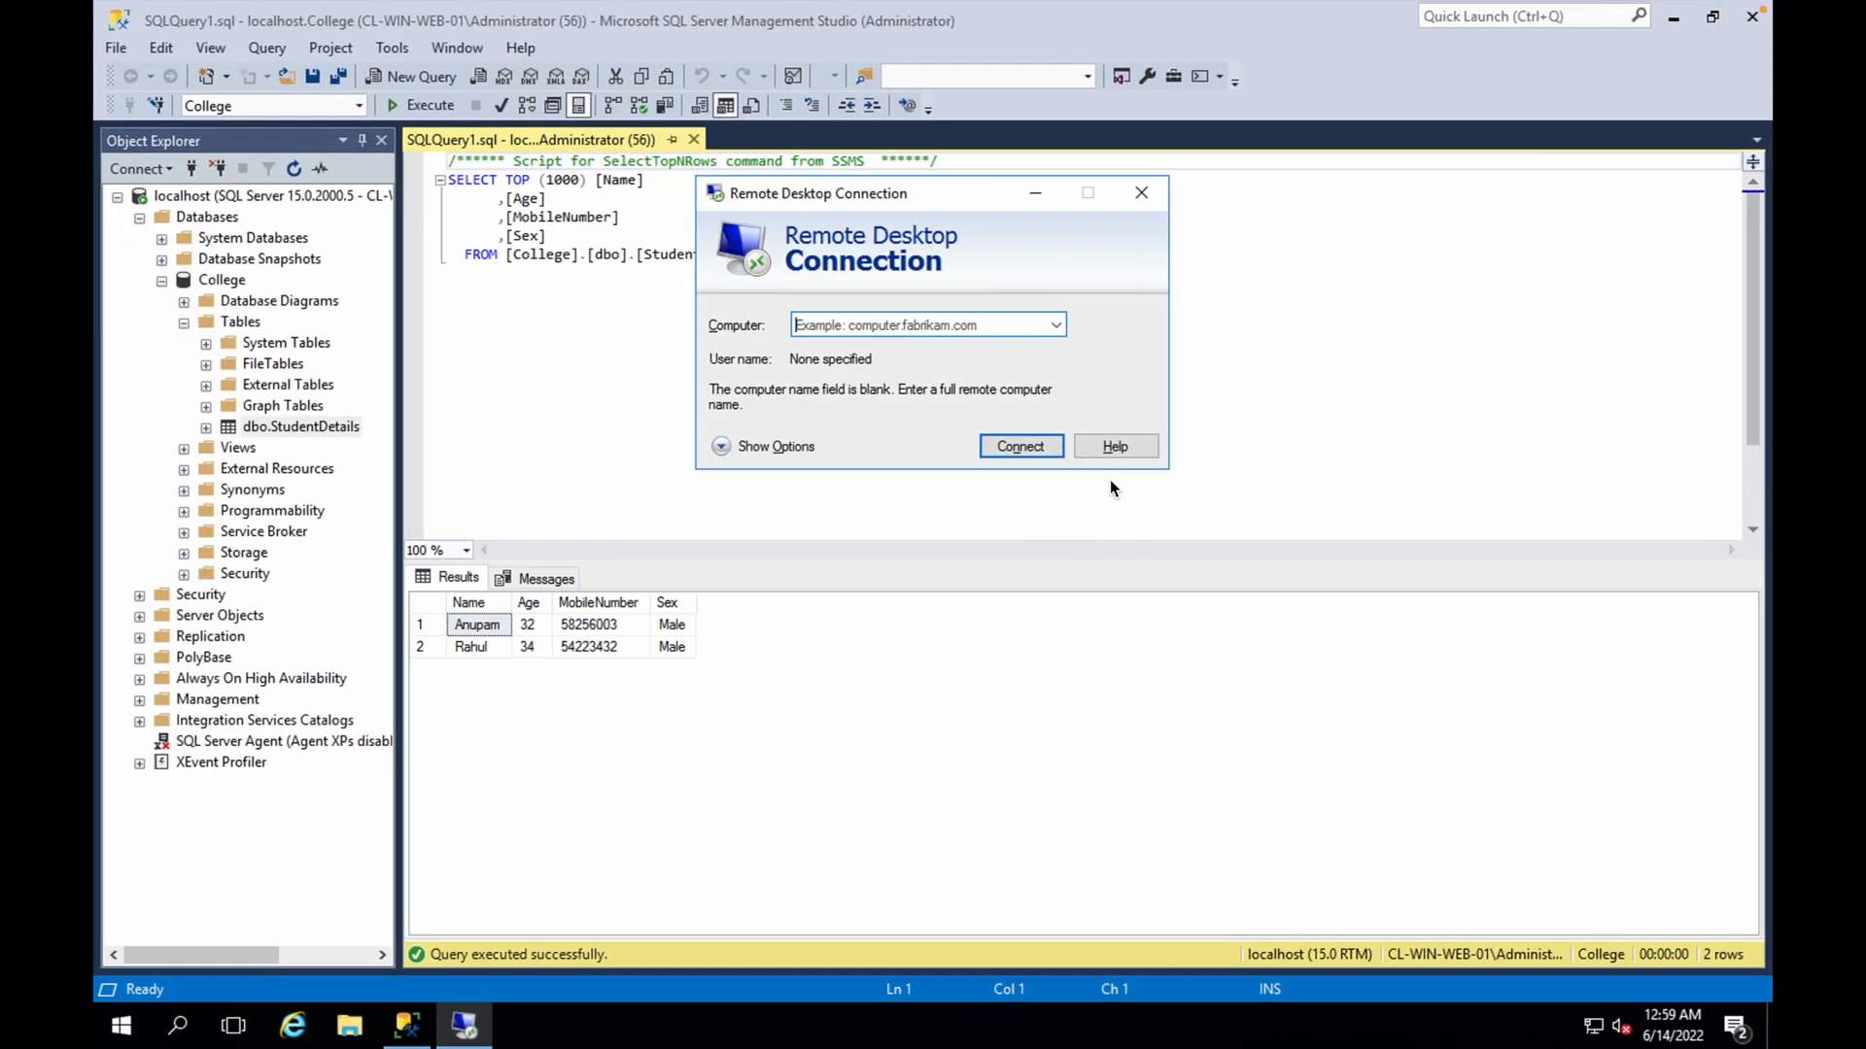
type("10.1.1.4")
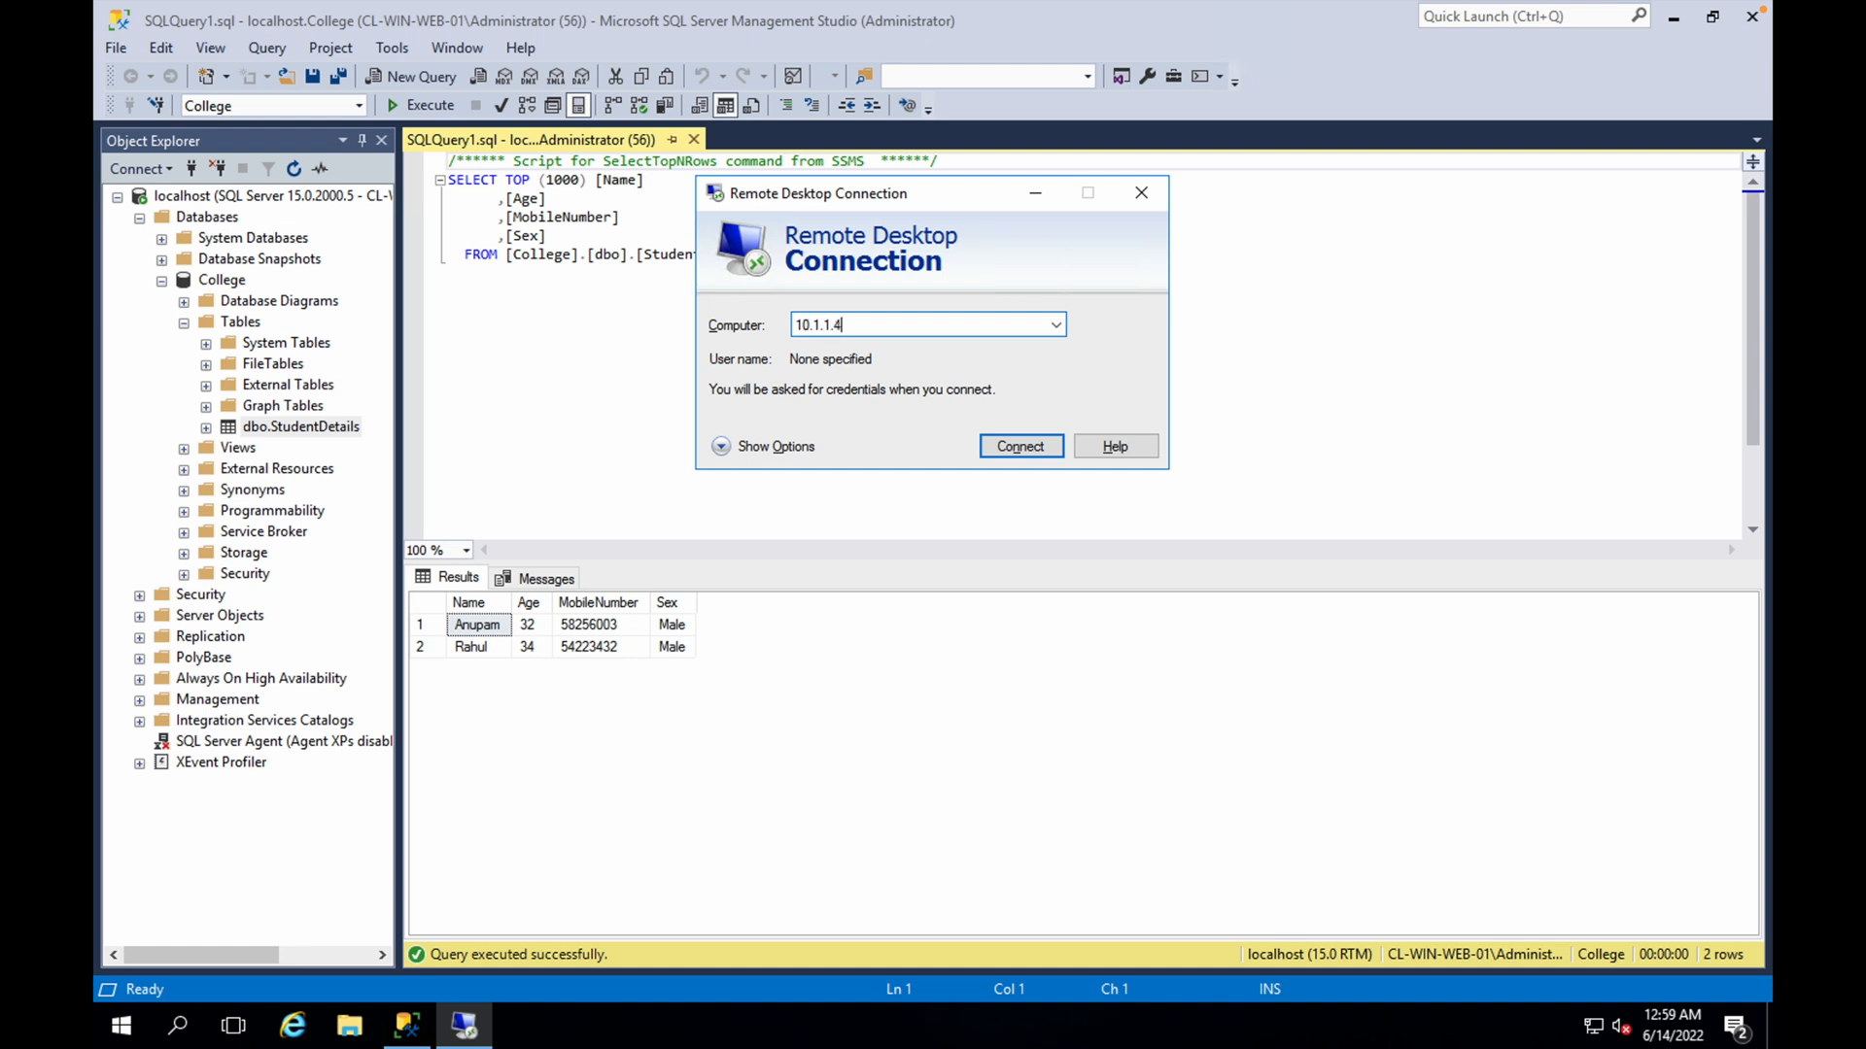
key("Return")
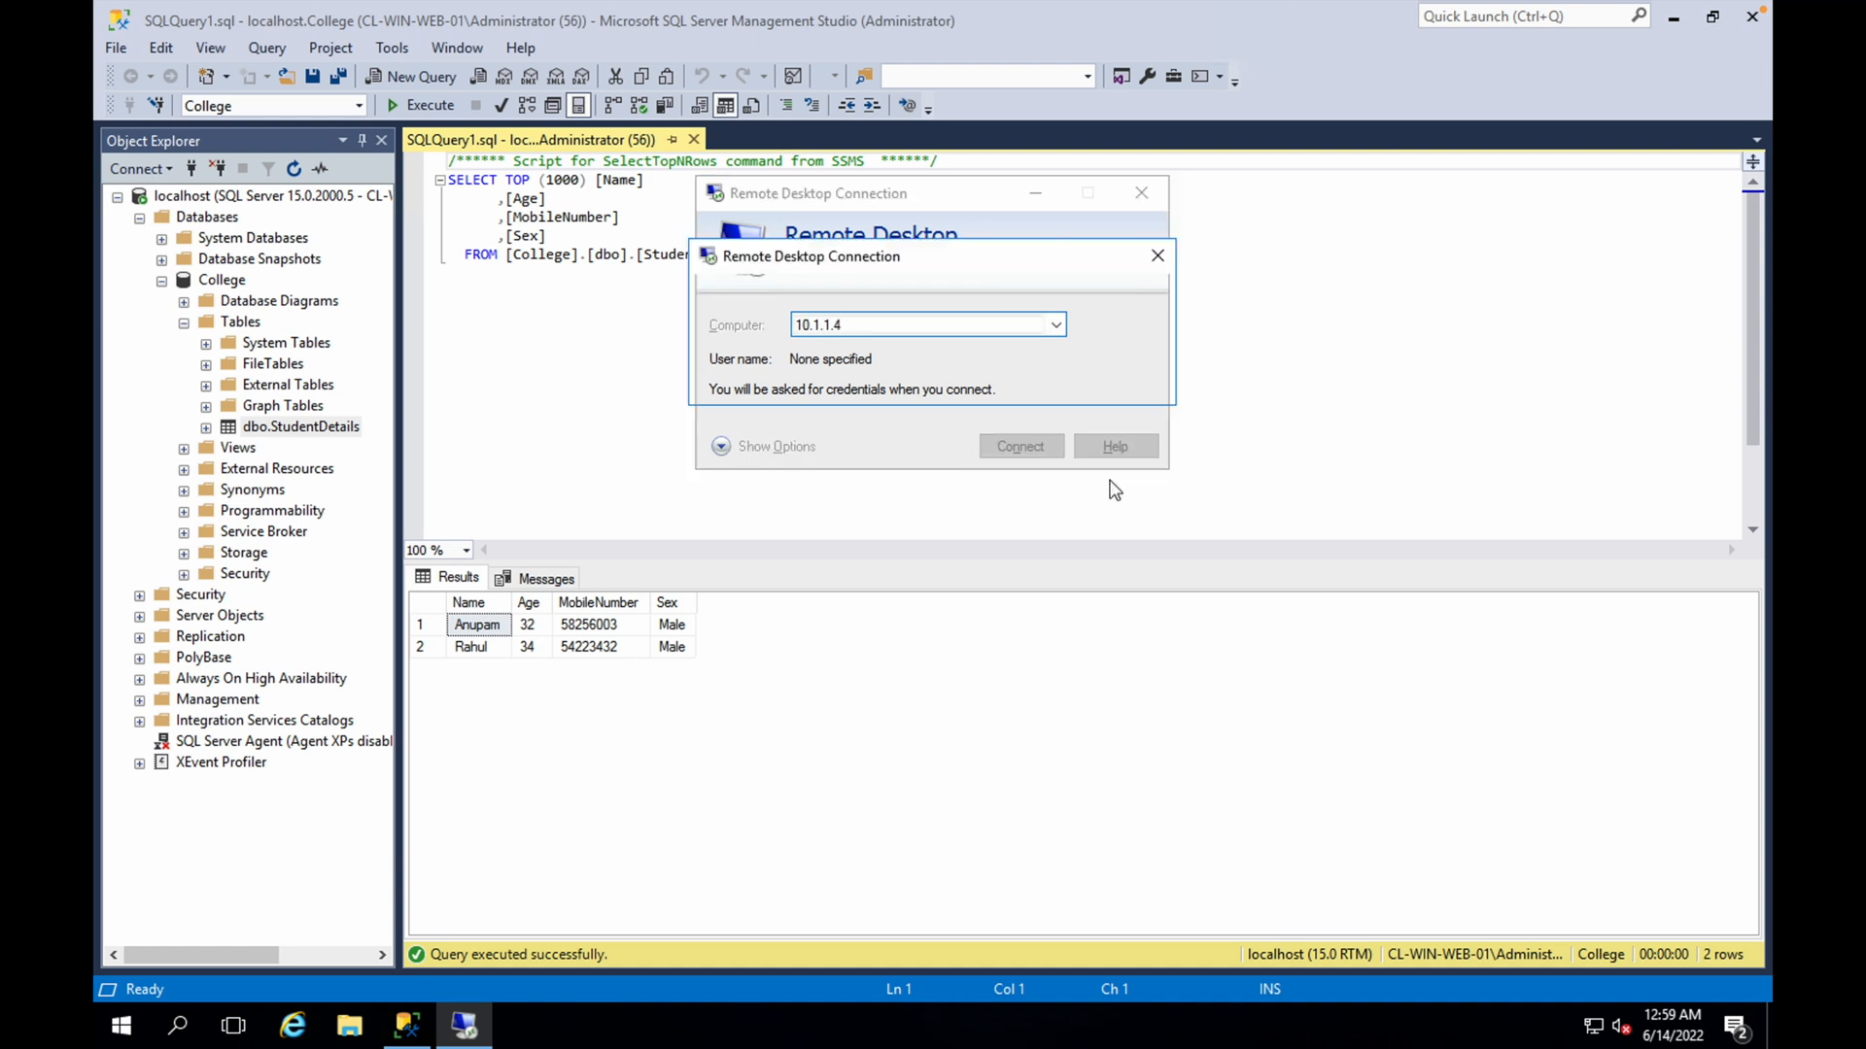
Sign in to 10.1.1.4 as administrator with the account password
type("administrator")
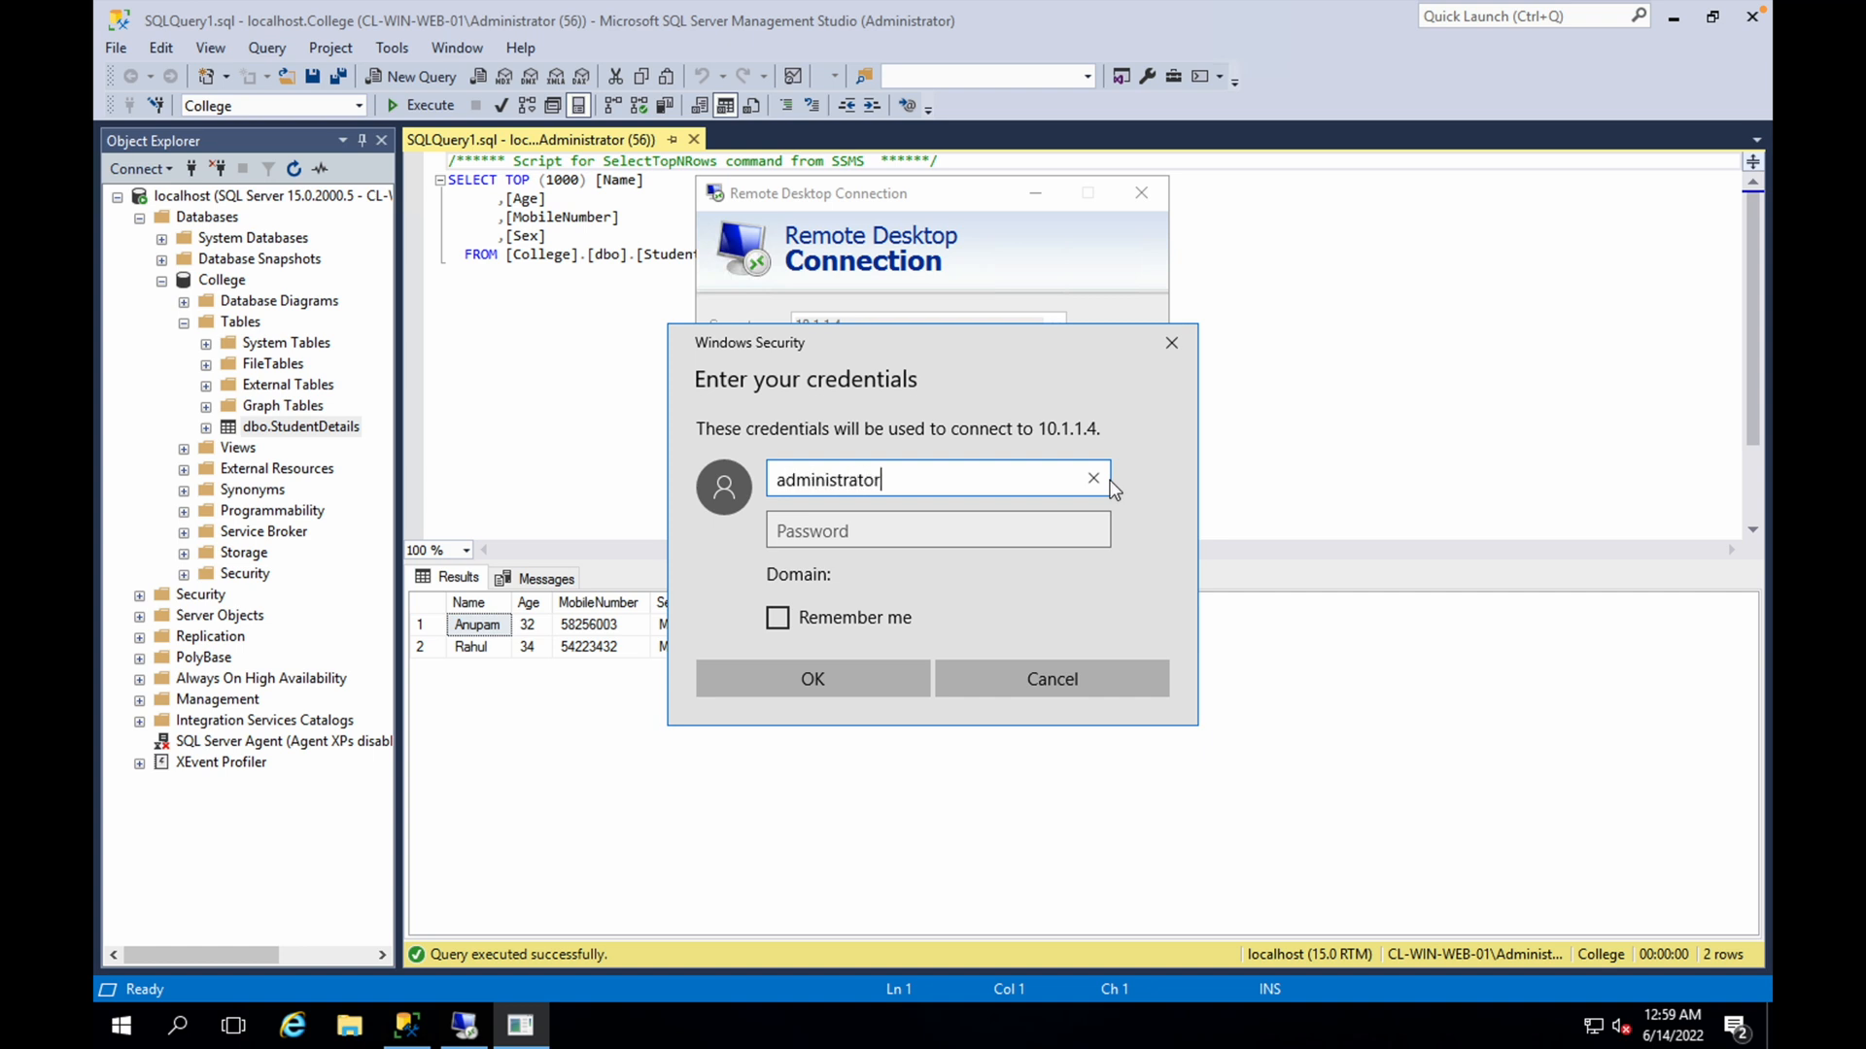
key("Tab")
type("**********")
key("Return")
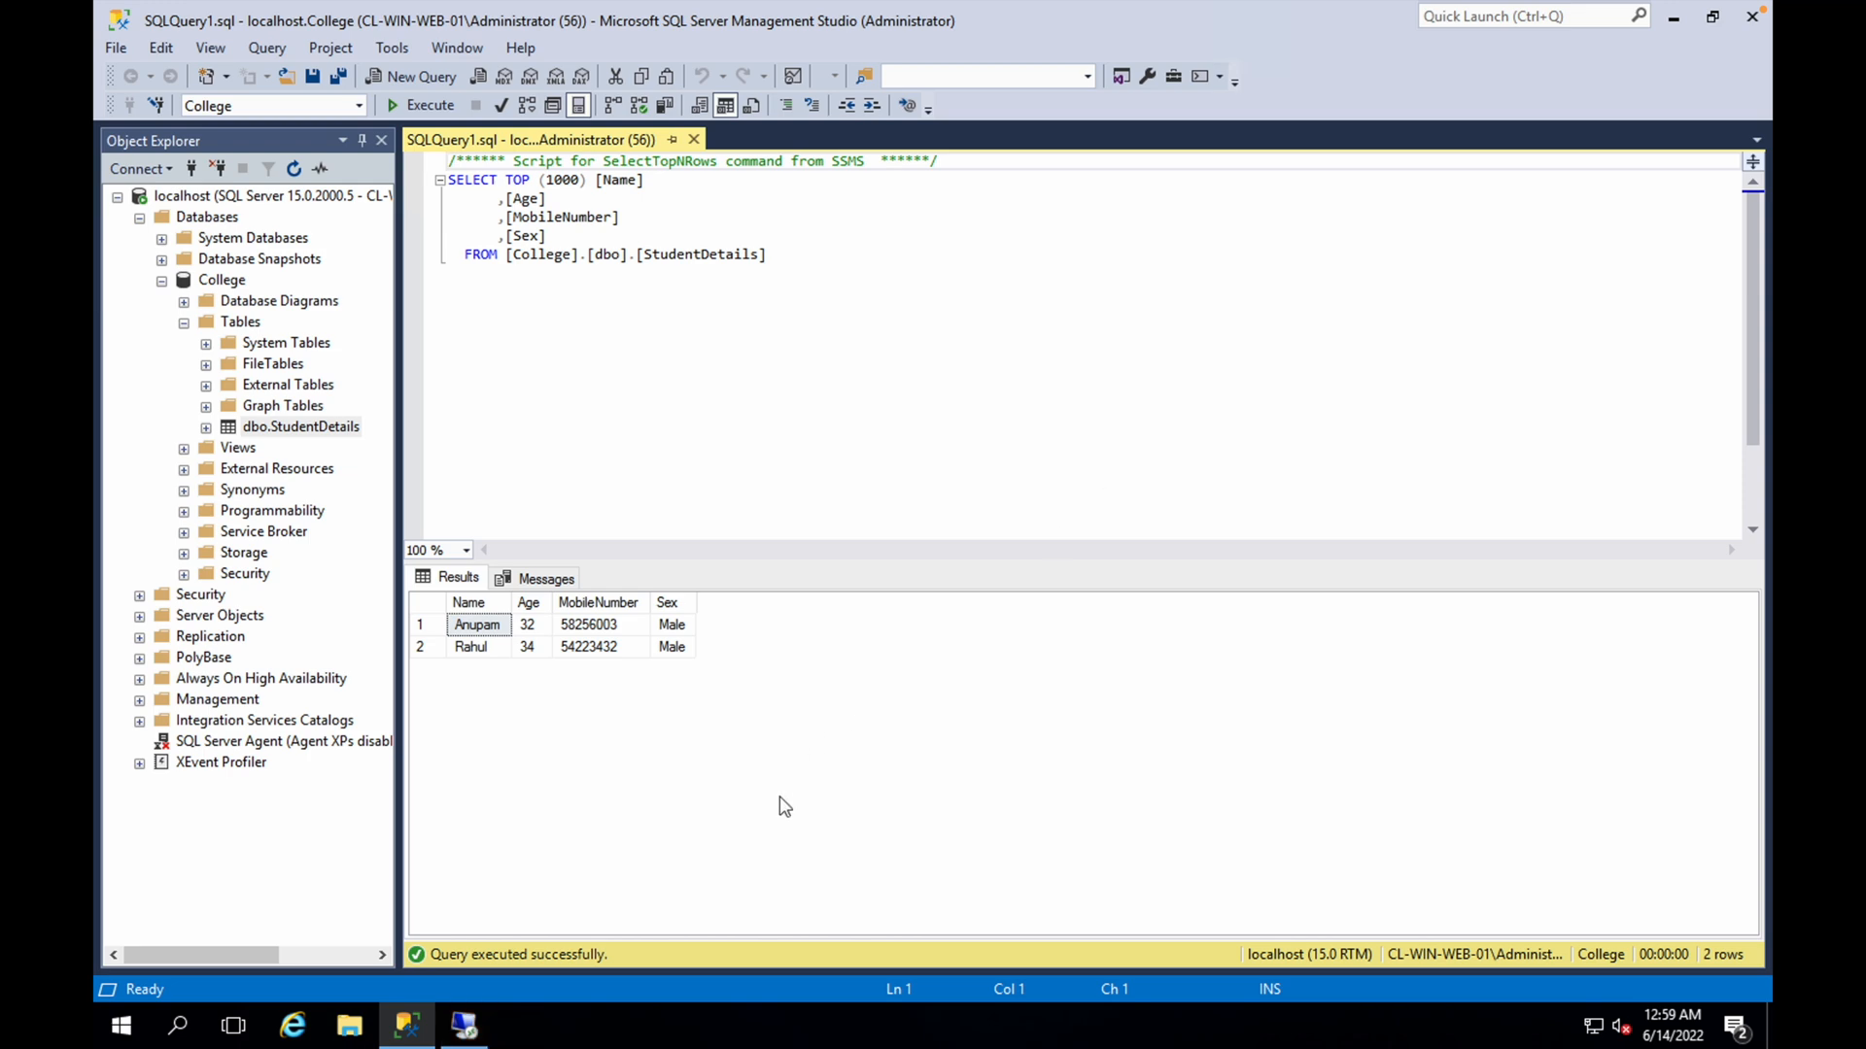
left_click(1006, 526)
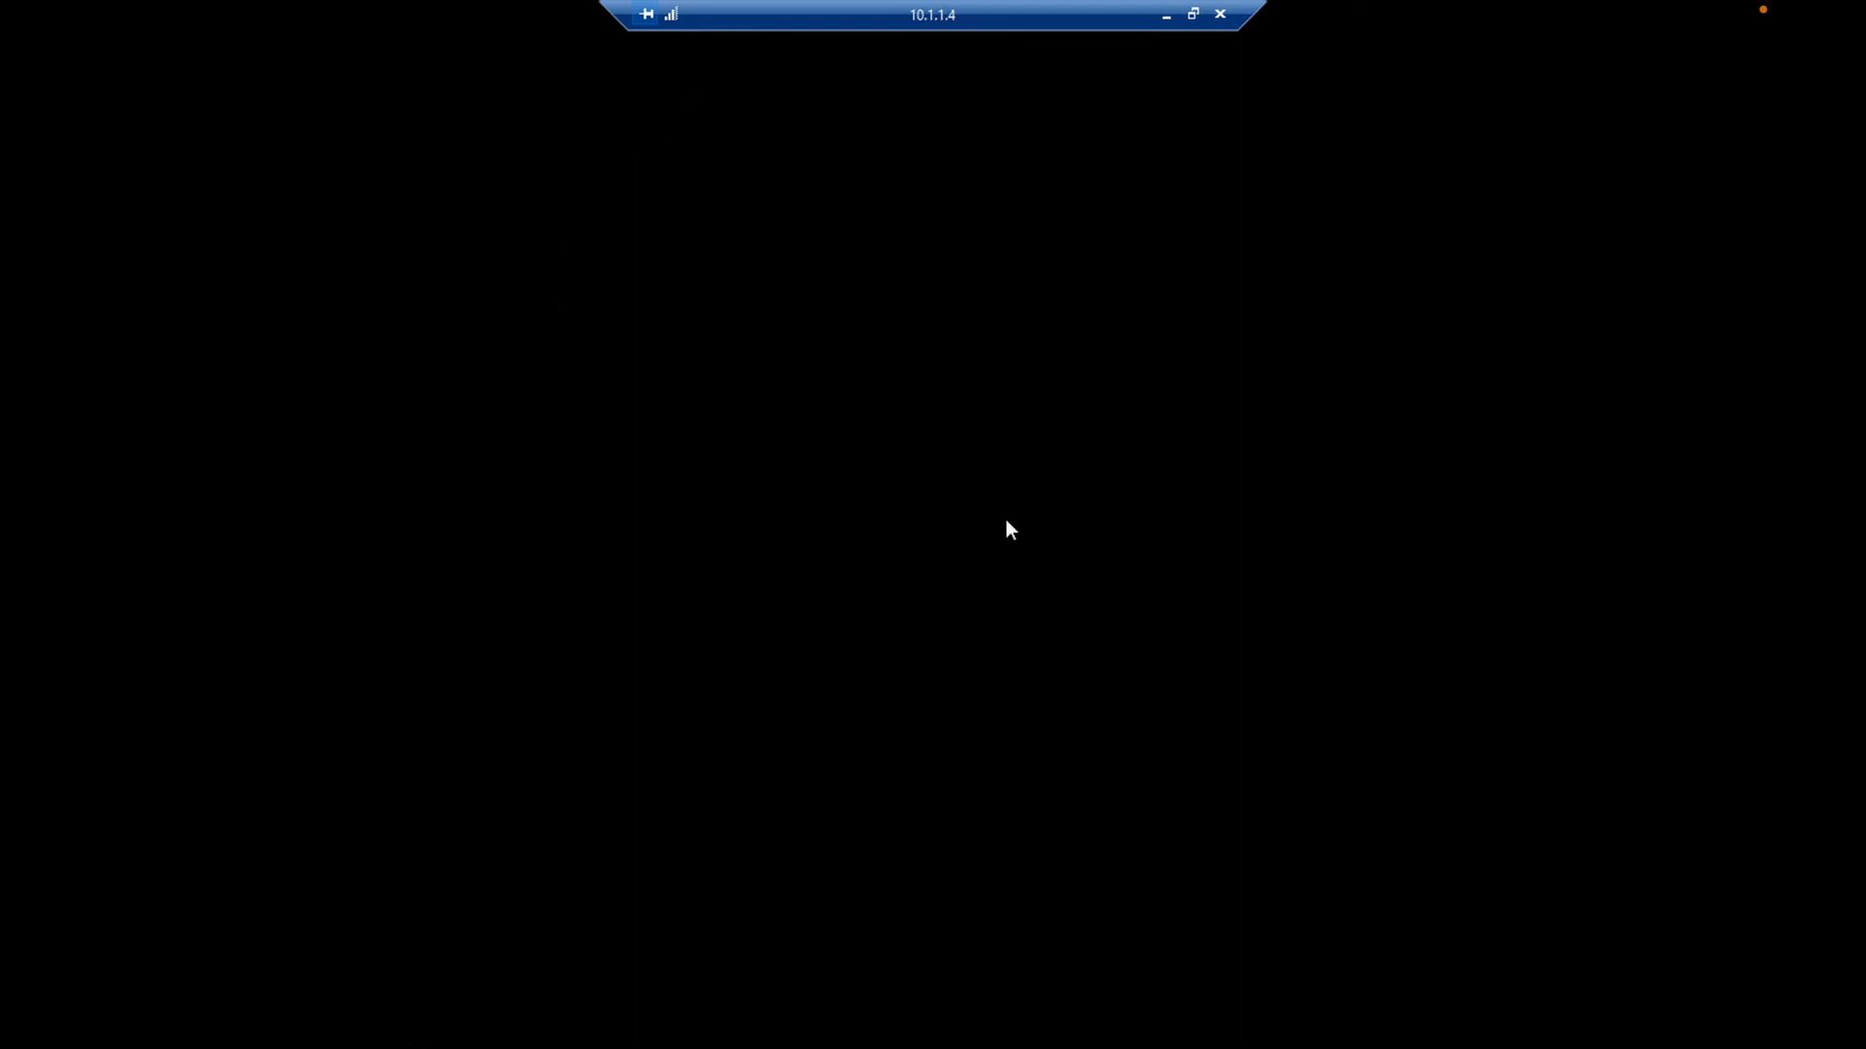
Cancel the Shutdown Event Tracker dialog on the 10.1.1.4 server's desktop
key("ctrl+Right")
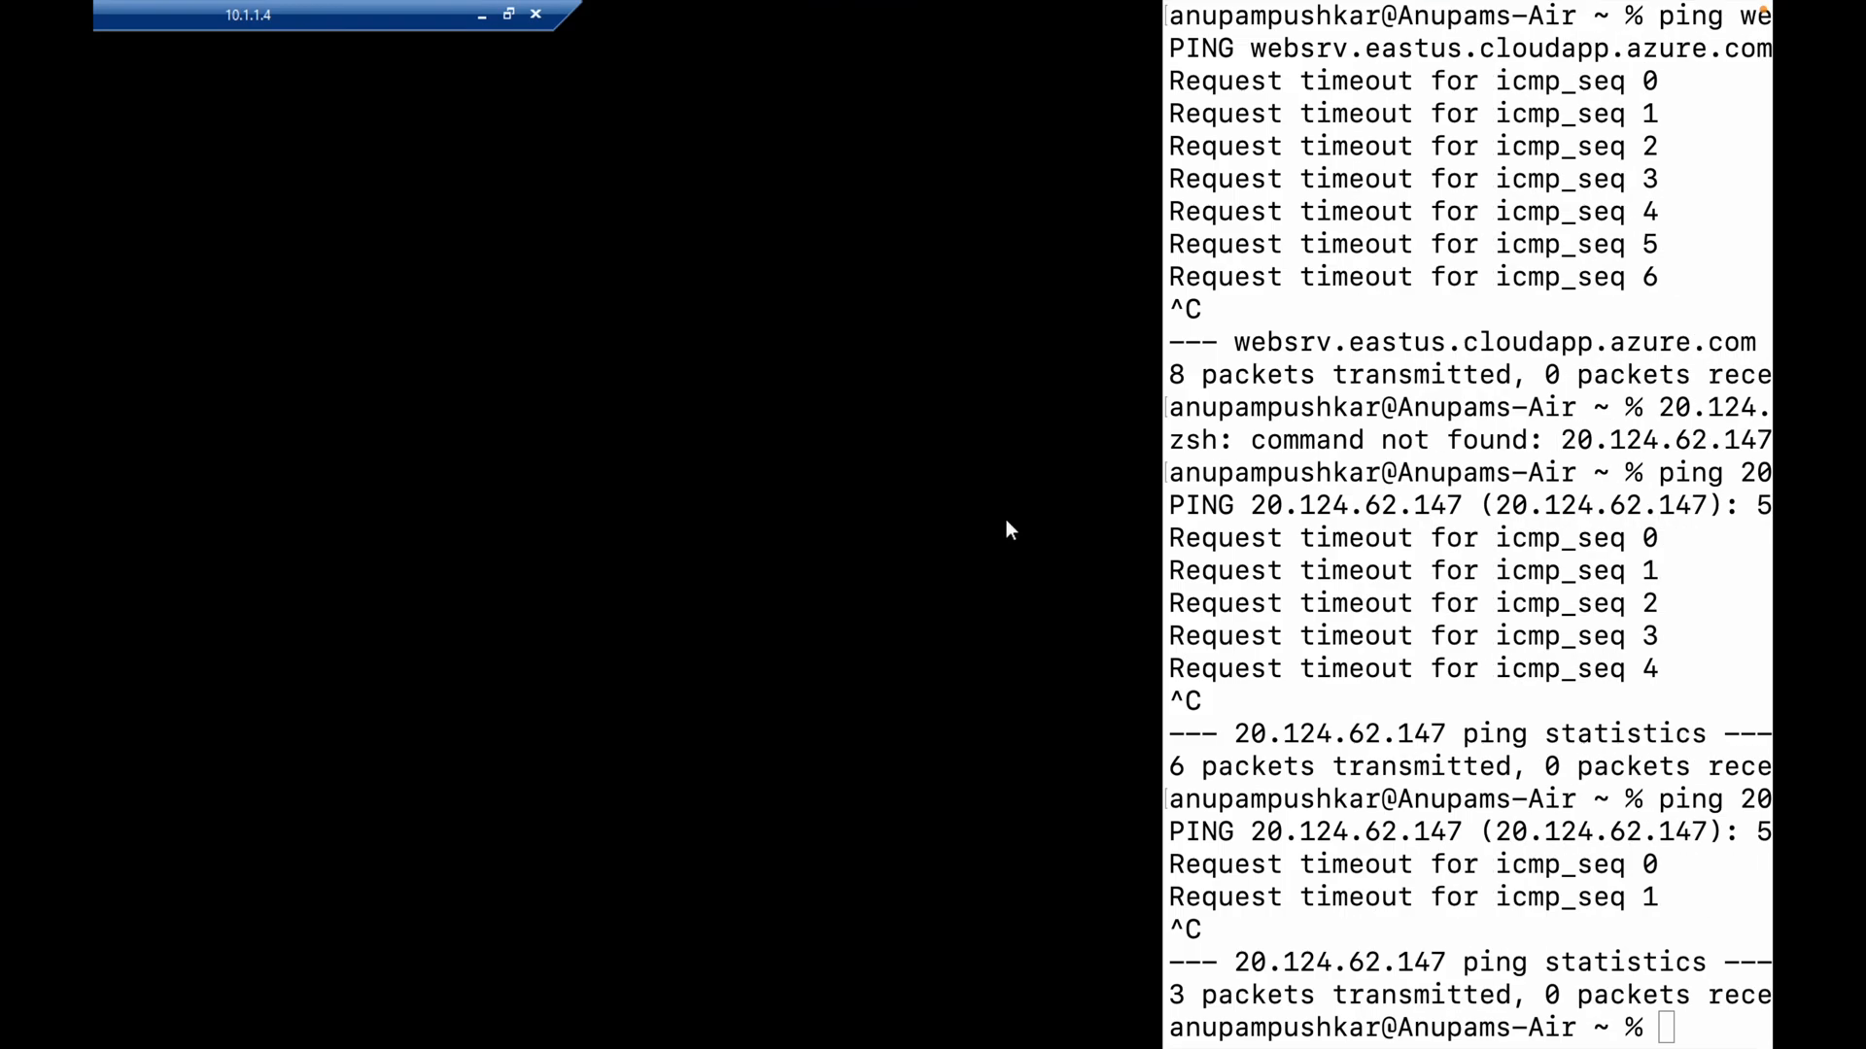
key("ctrl+Left")
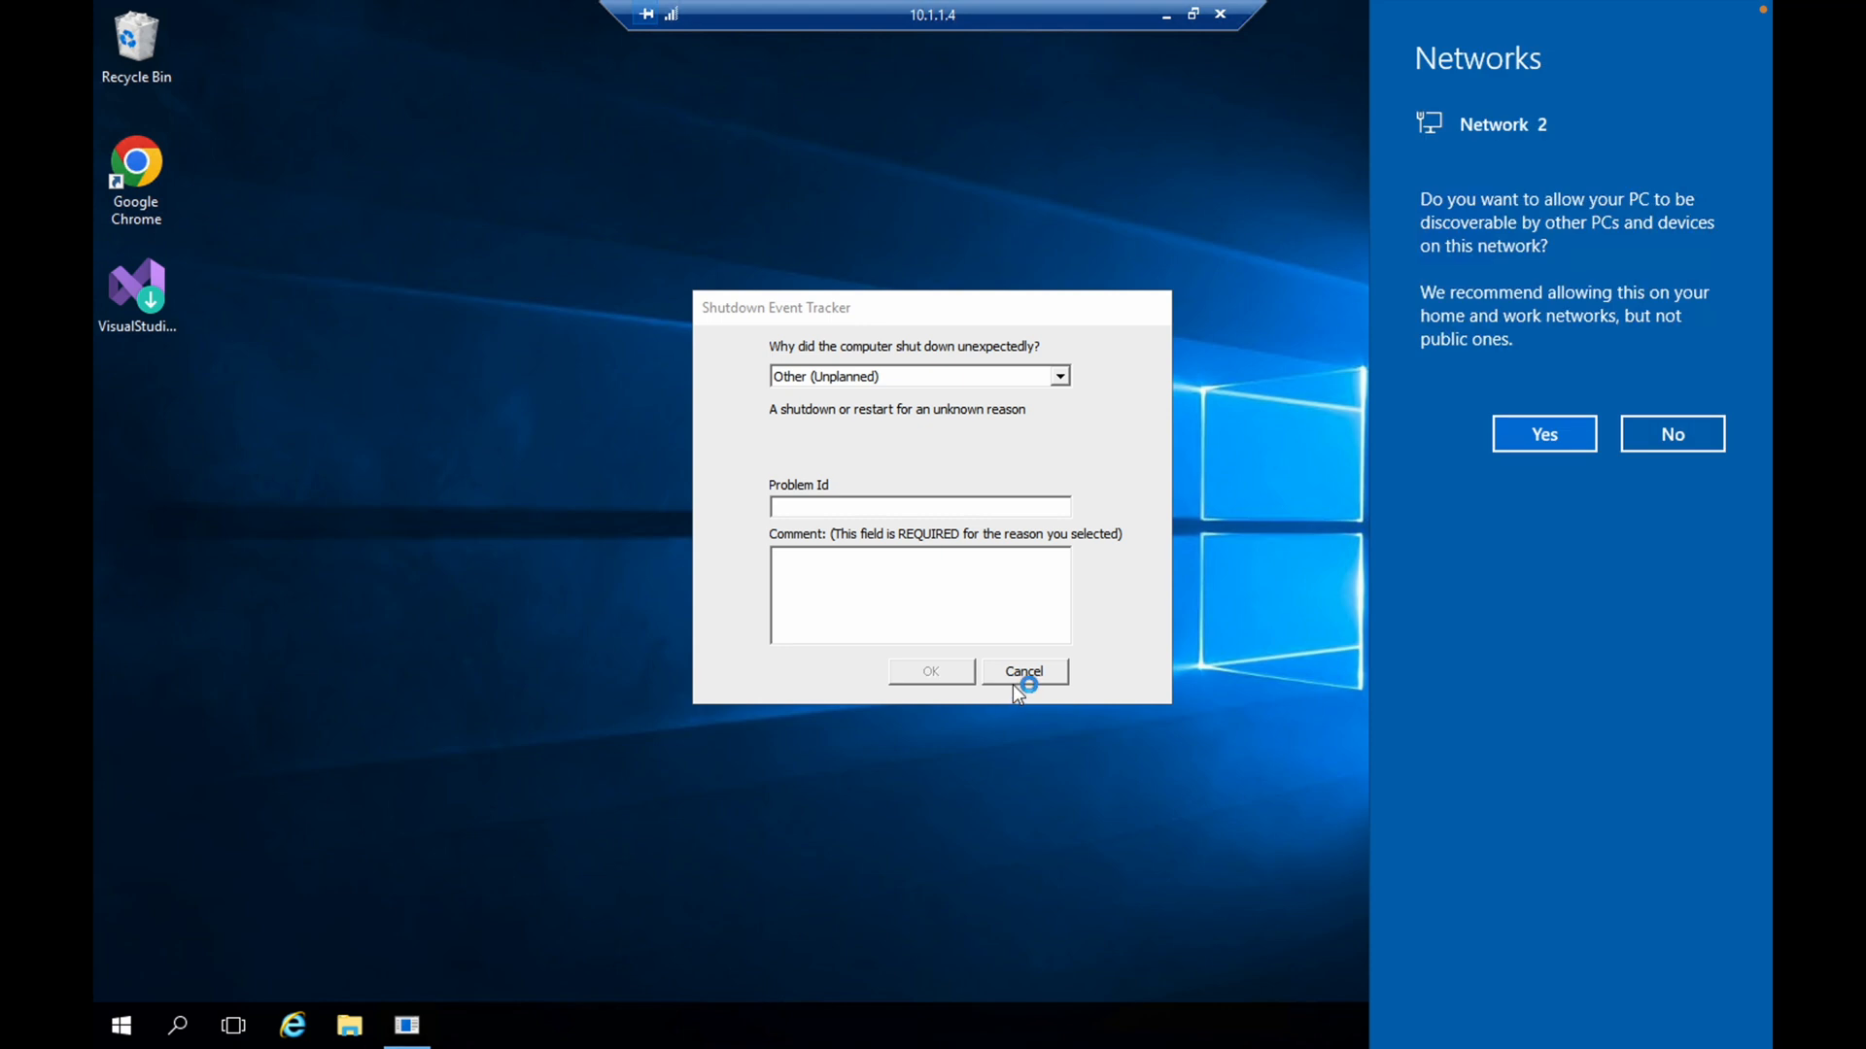
left_click(1013, 680)
left_click(1012, 680)
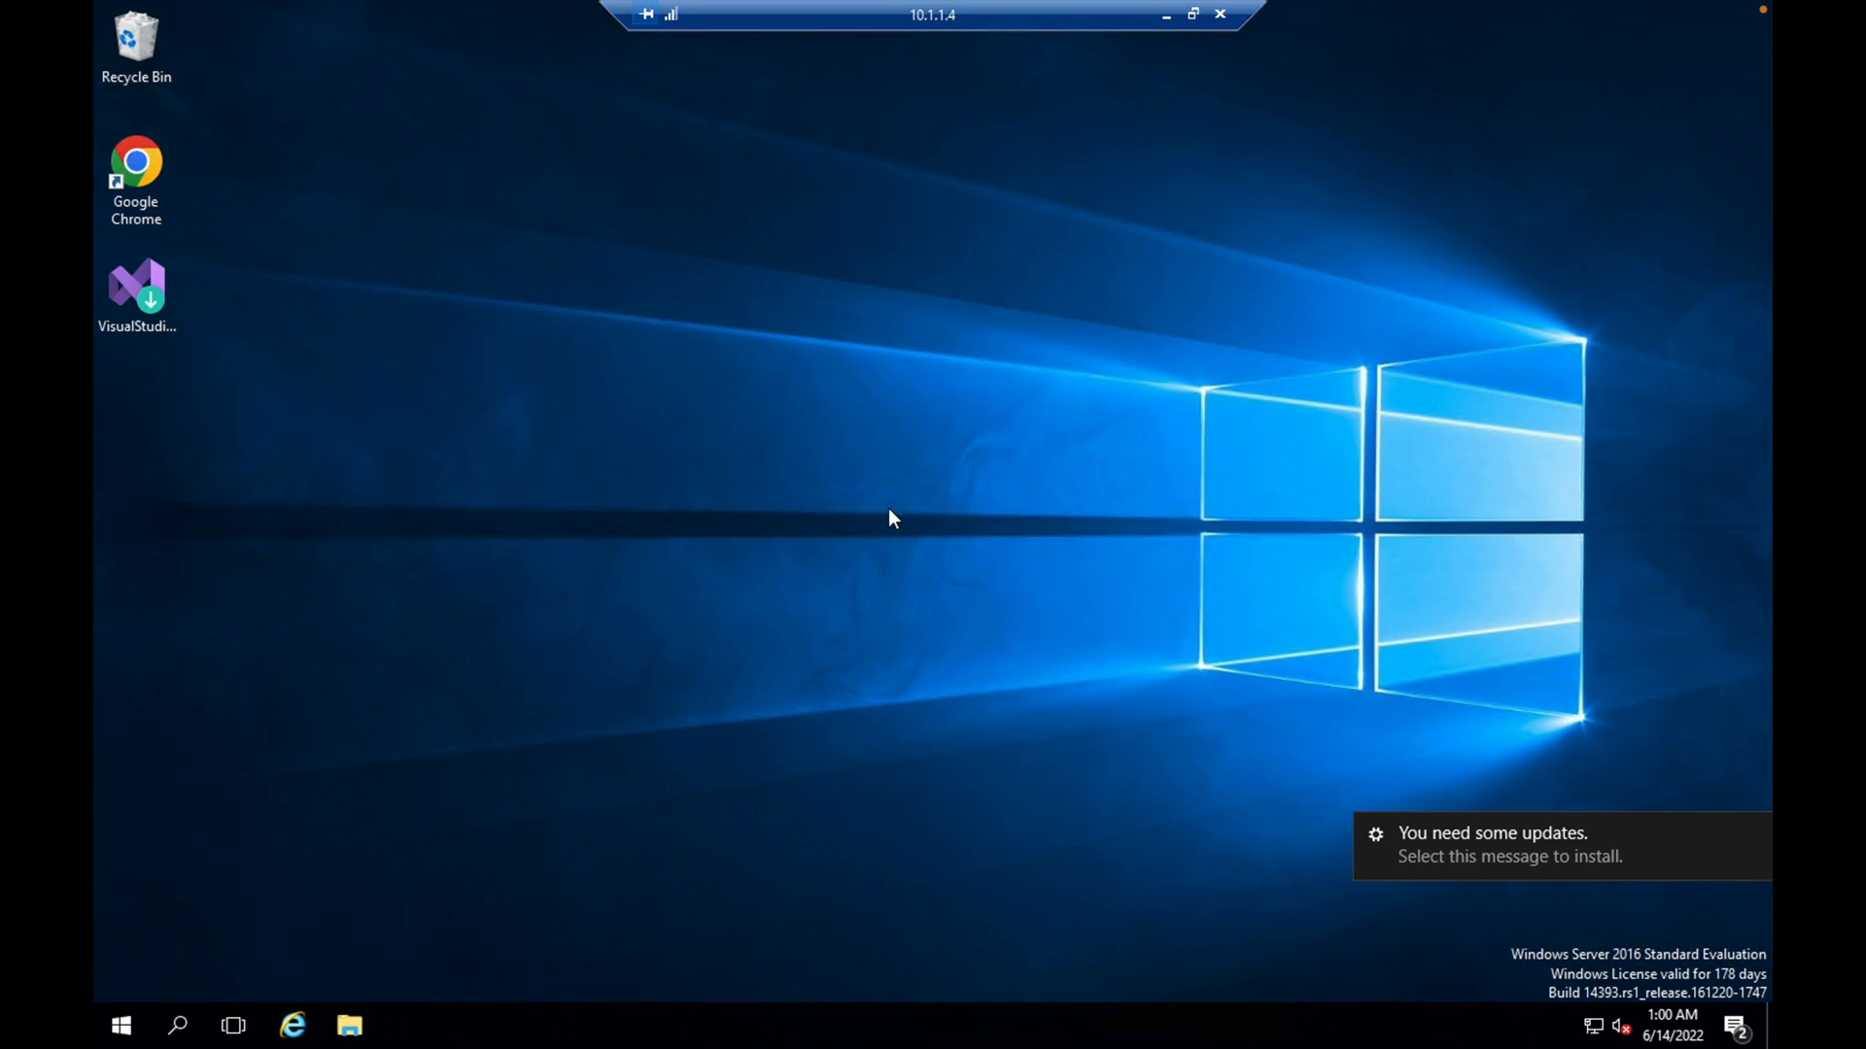
left_click(120, 1027)
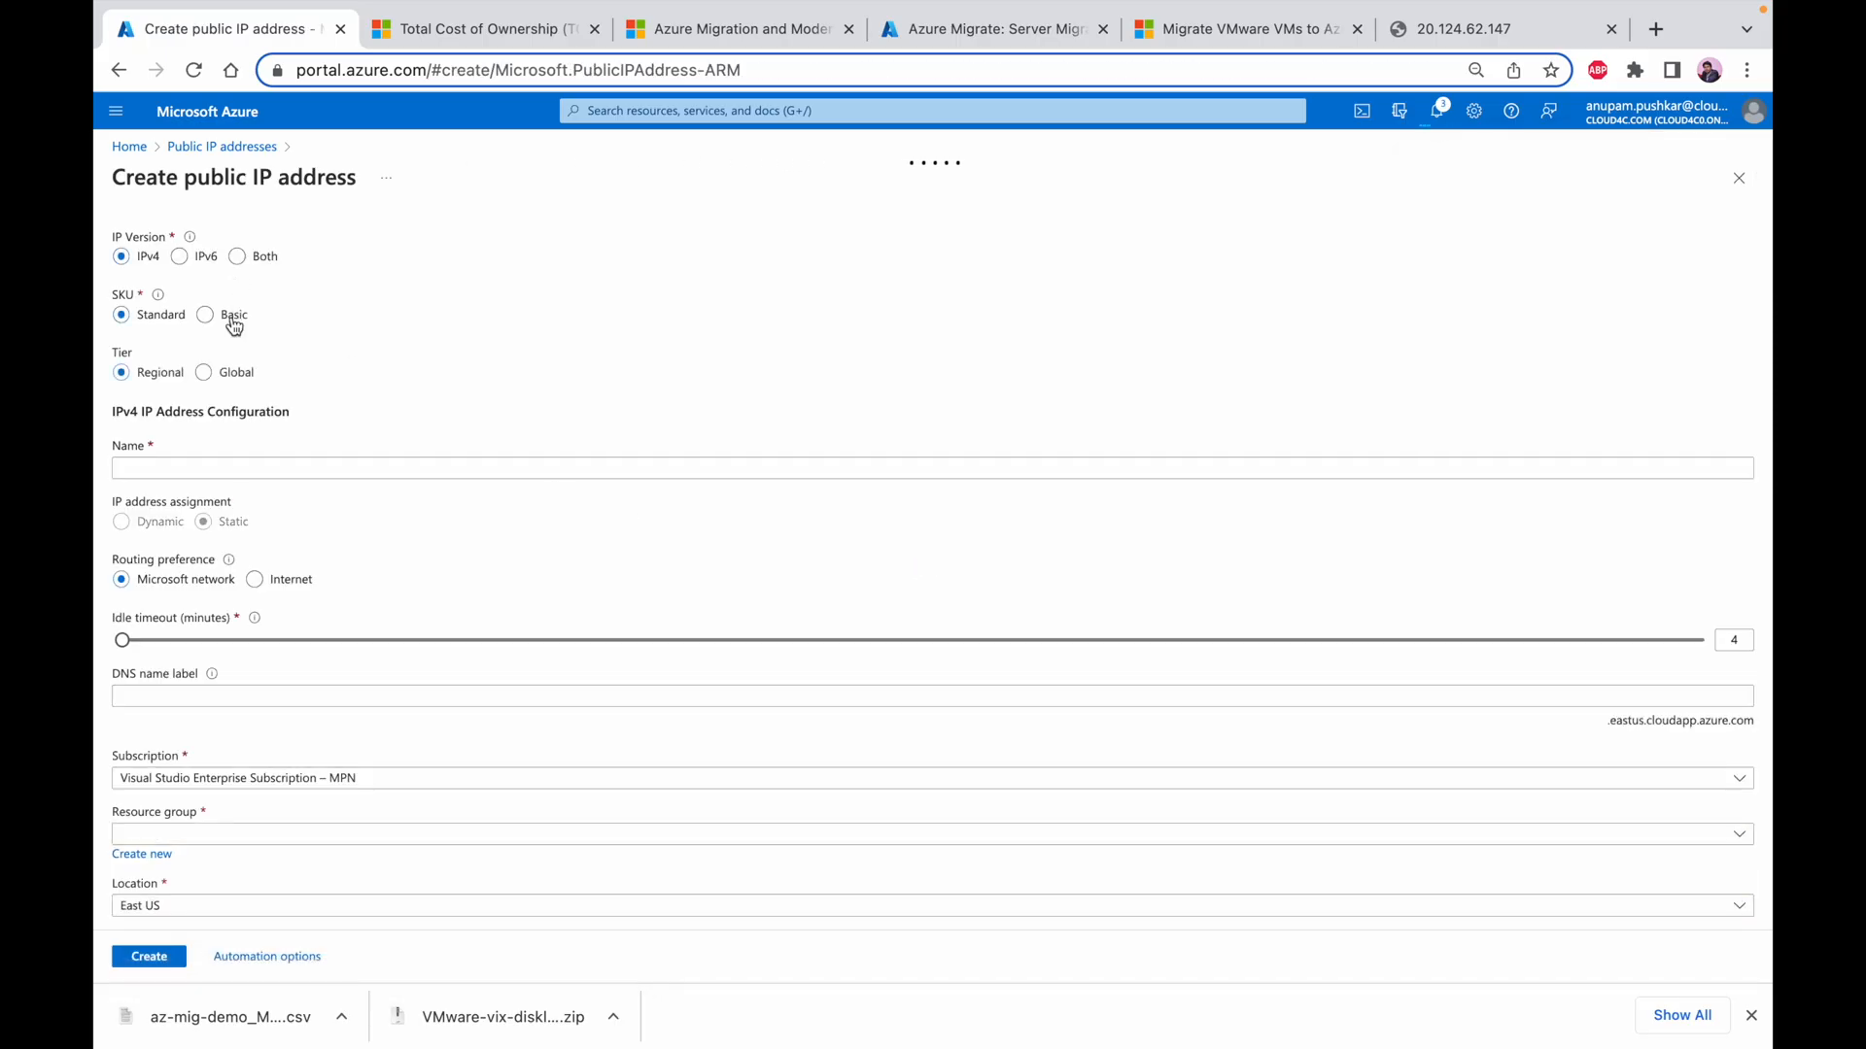
Configure the new public IP address in the Azure portal with Basic SKU, name webserver and DNS name label extwebsrv
left_click(205, 315)
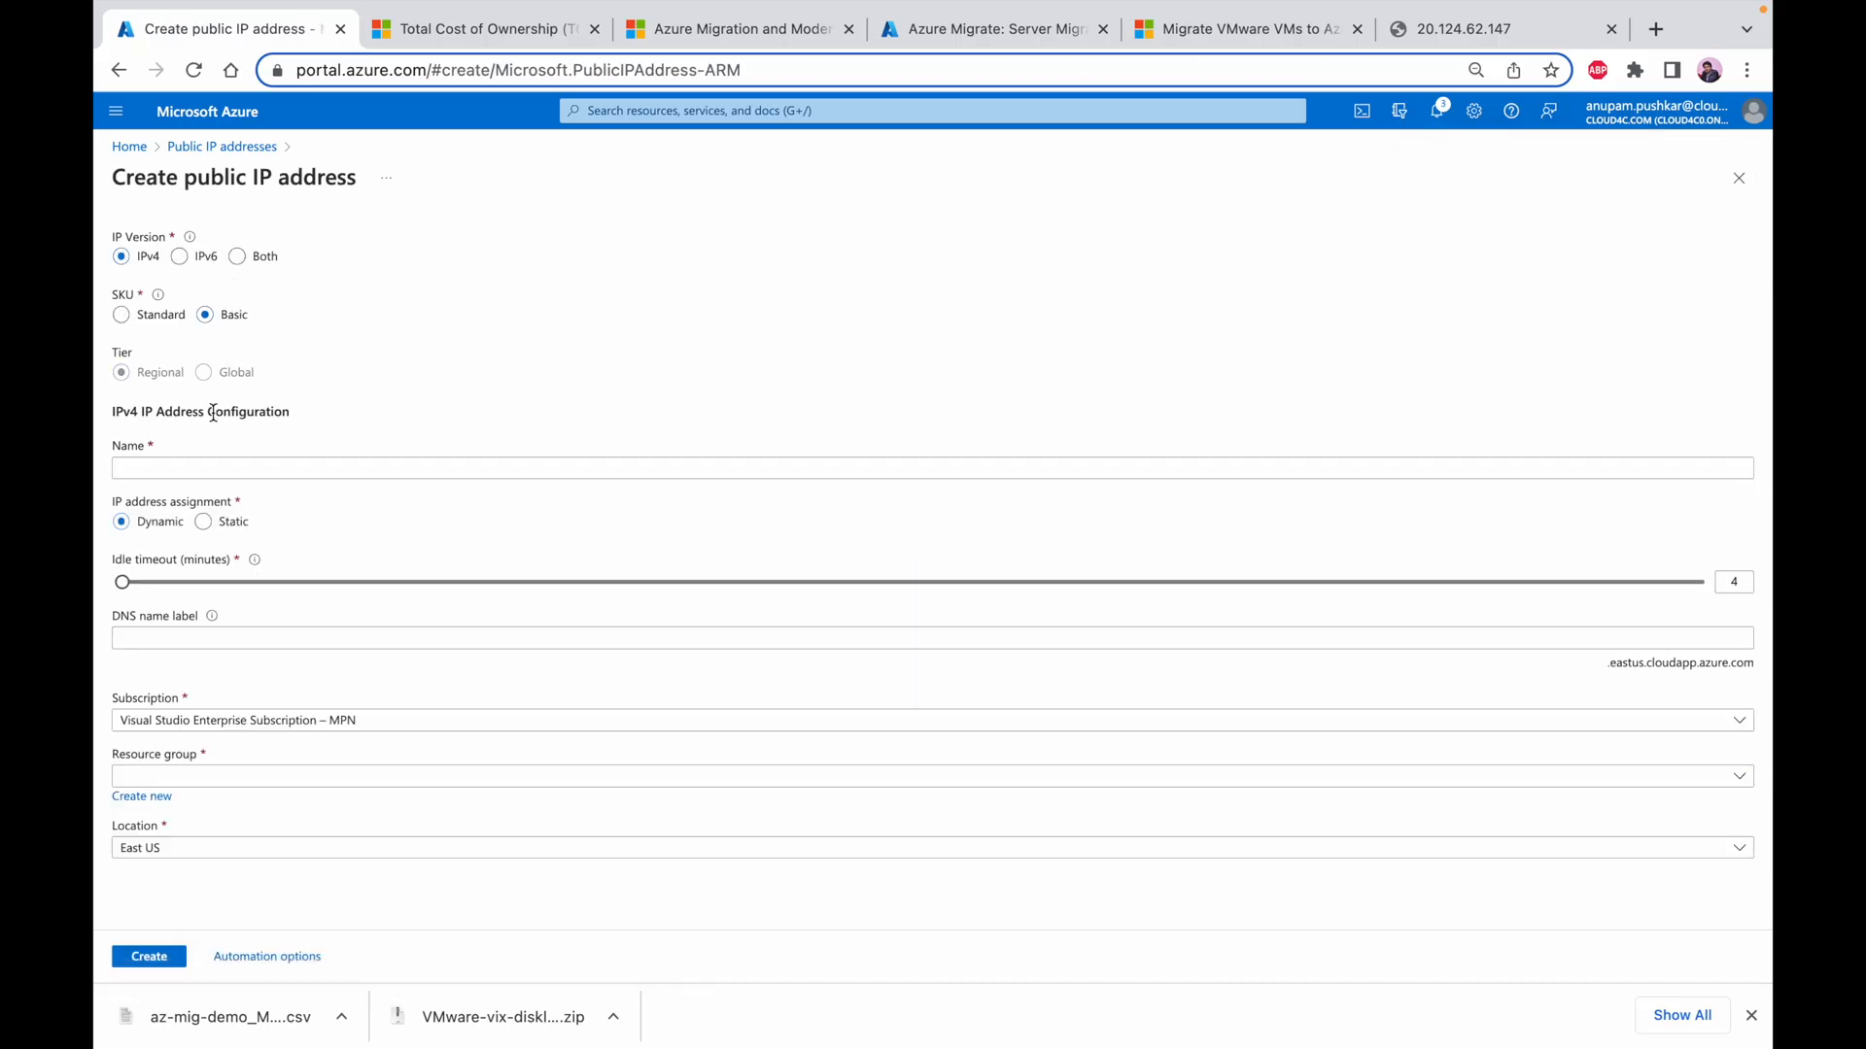
left_click(207, 467)
type("web")
key("Tab")
key("Tab")
key("Tab")
key("Tab")
type("extwebsr")
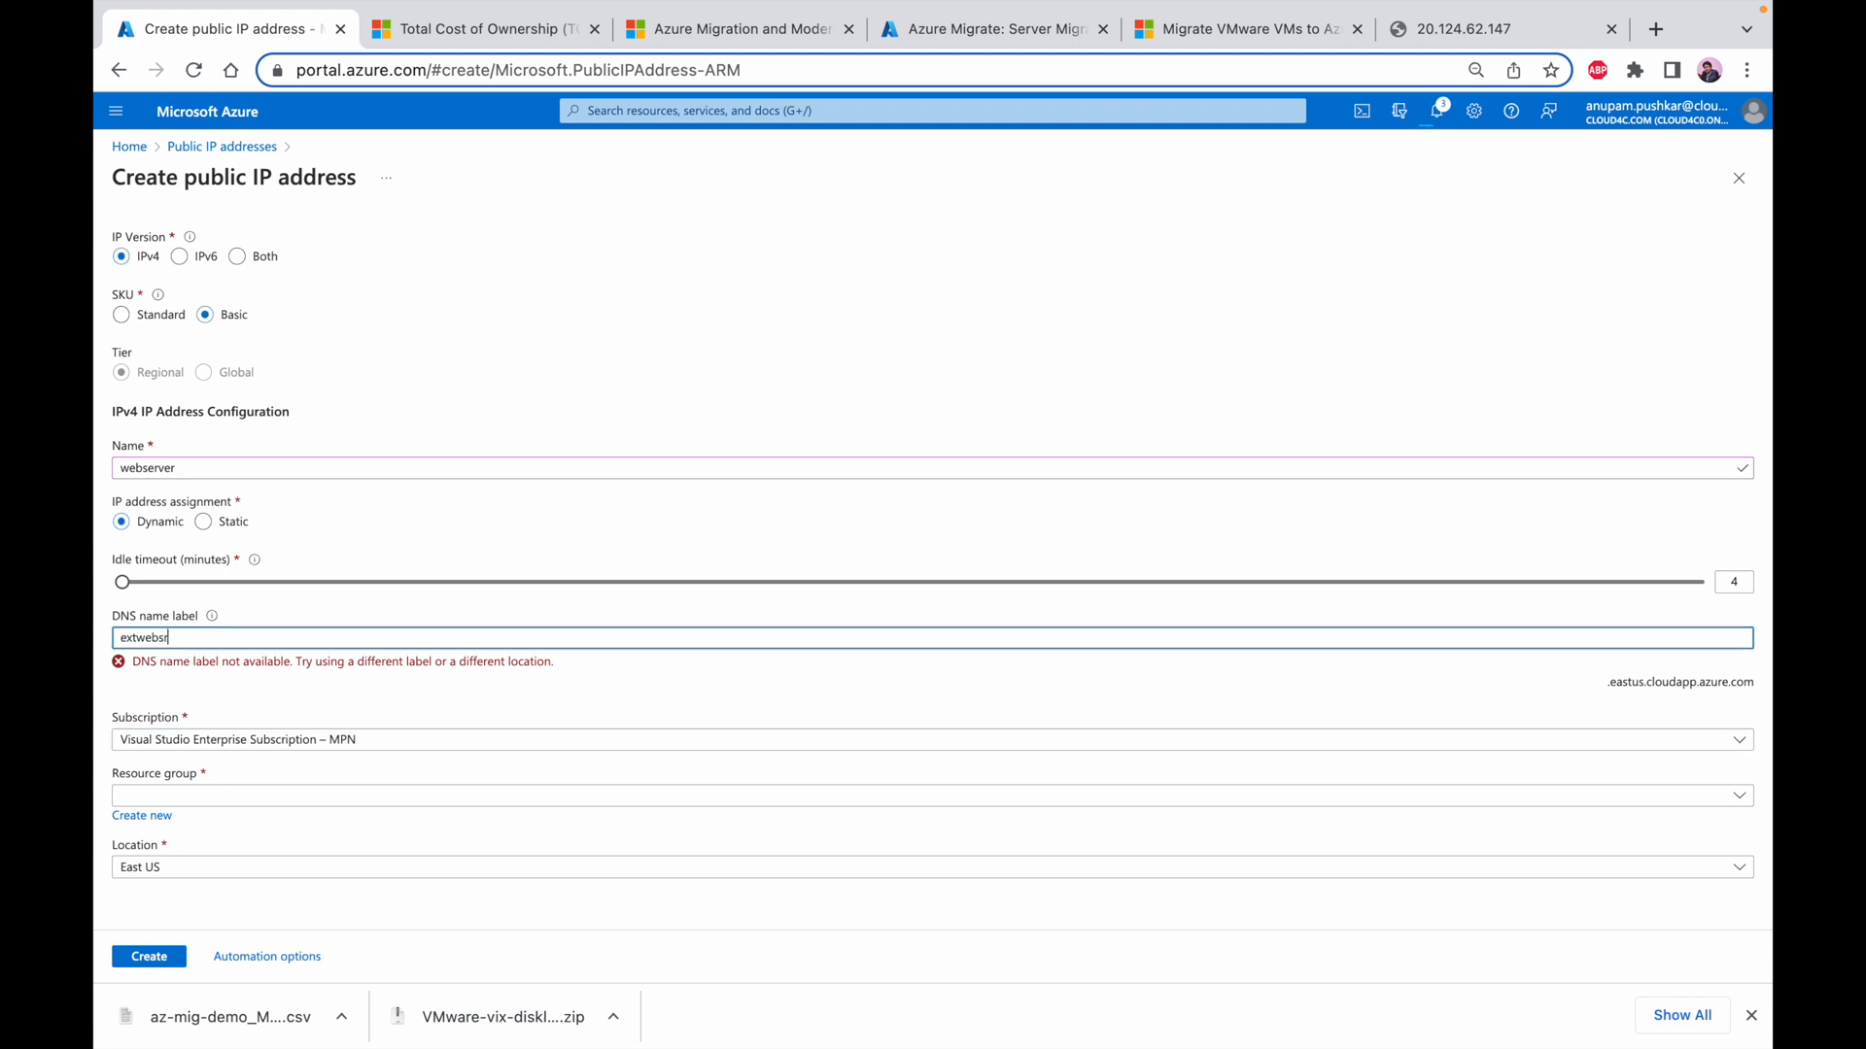
type("v")
Assign the new public IP address to resource group RG_HelloWorld and create it
left_click(200, 783)
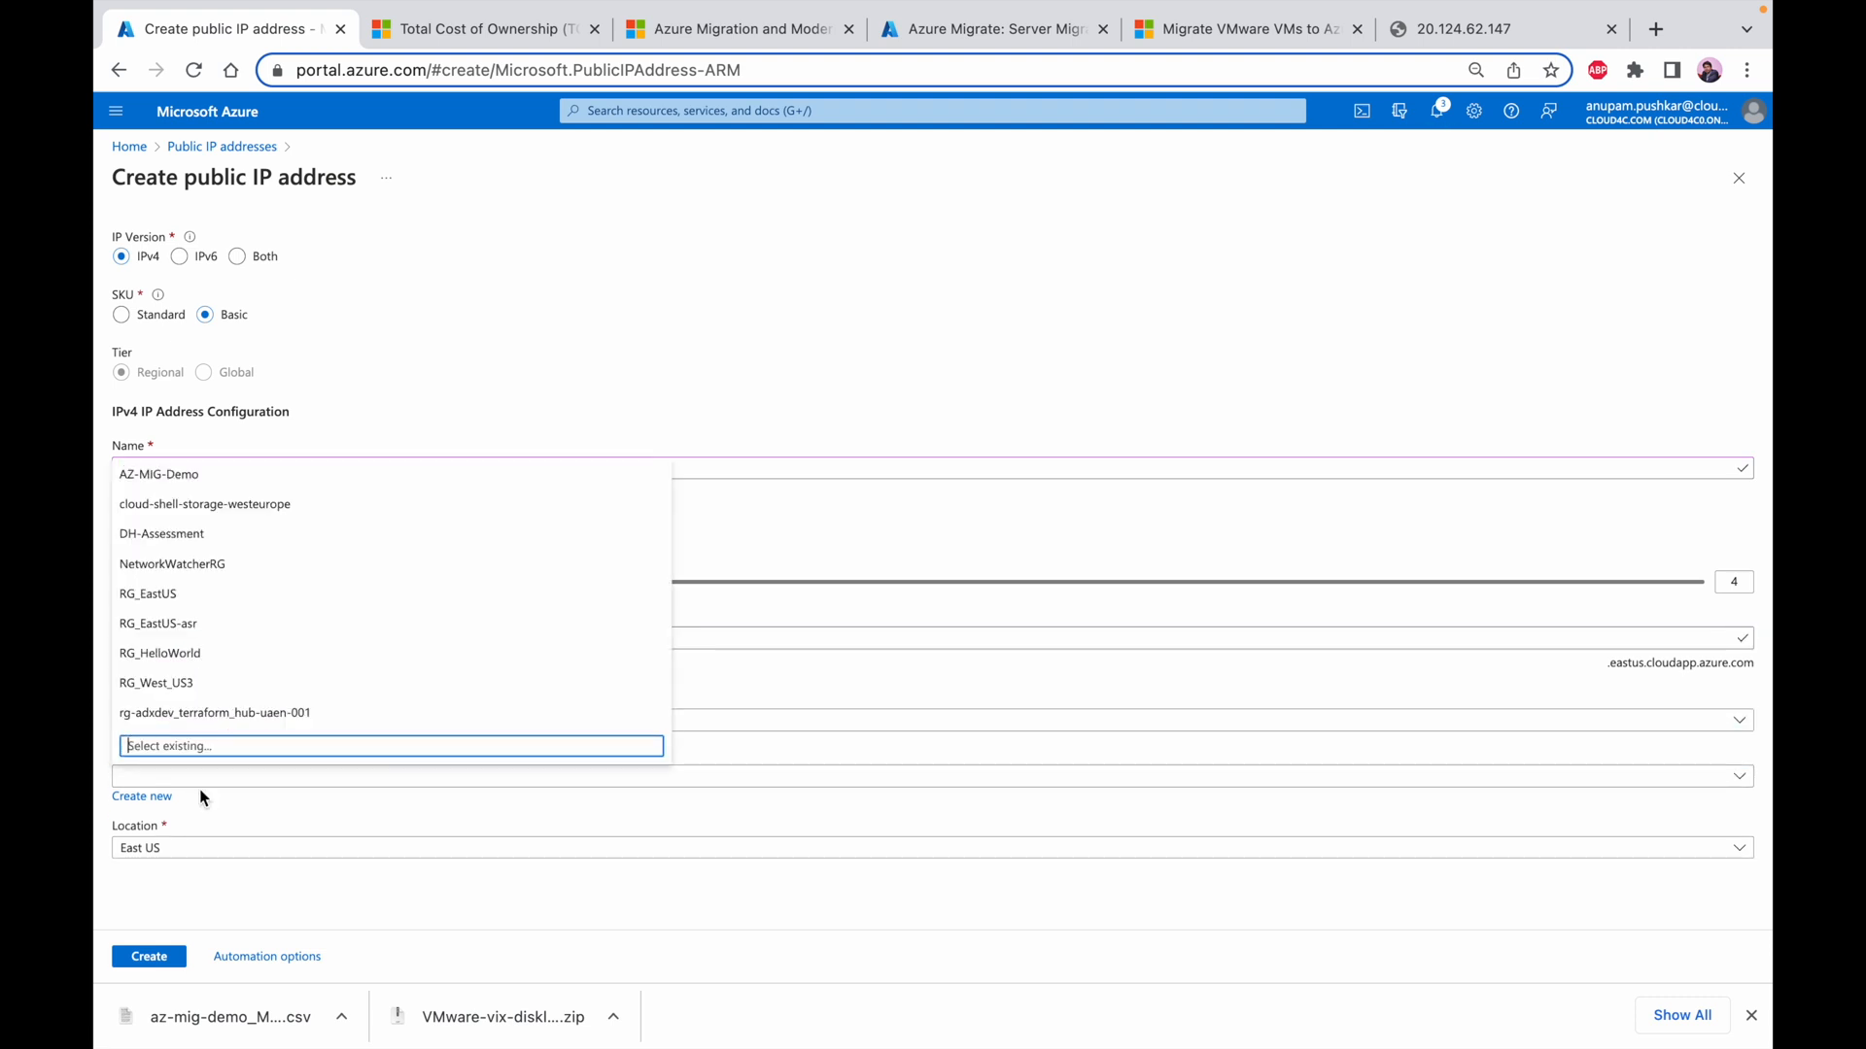
left_click(206, 653)
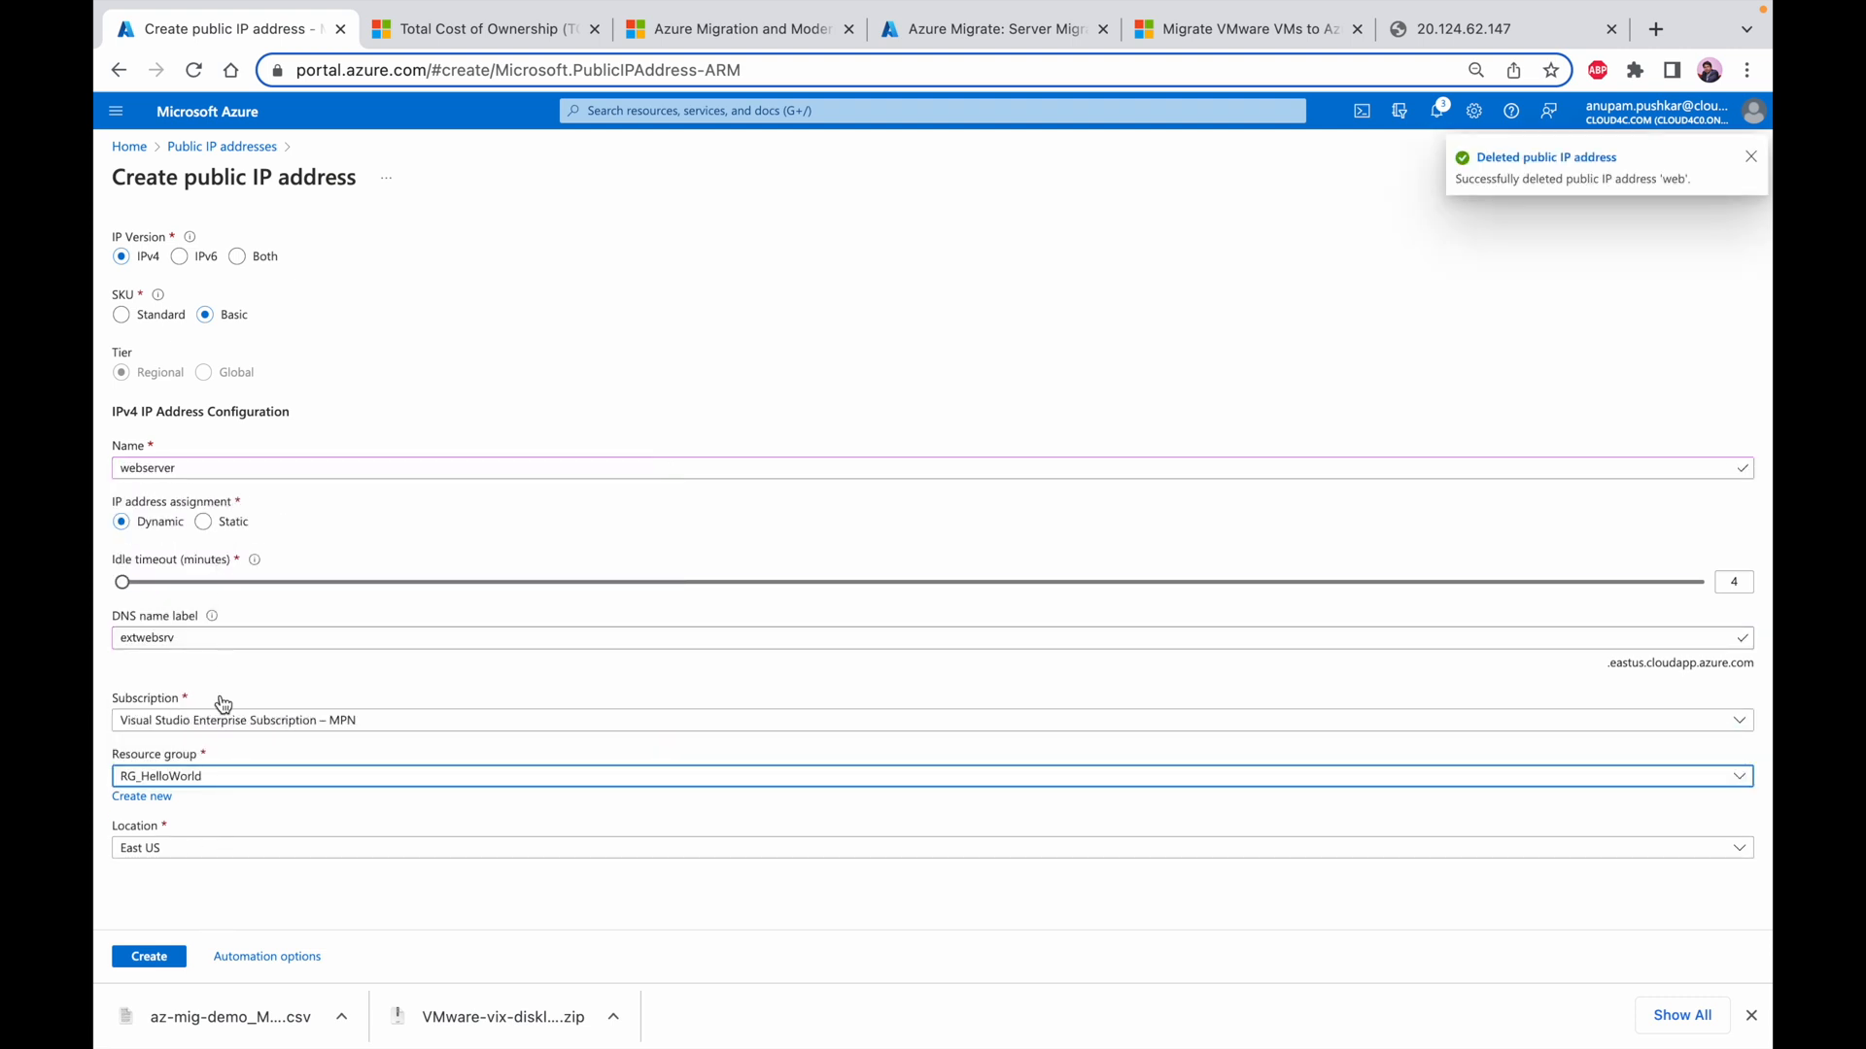
left_click(149, 958)
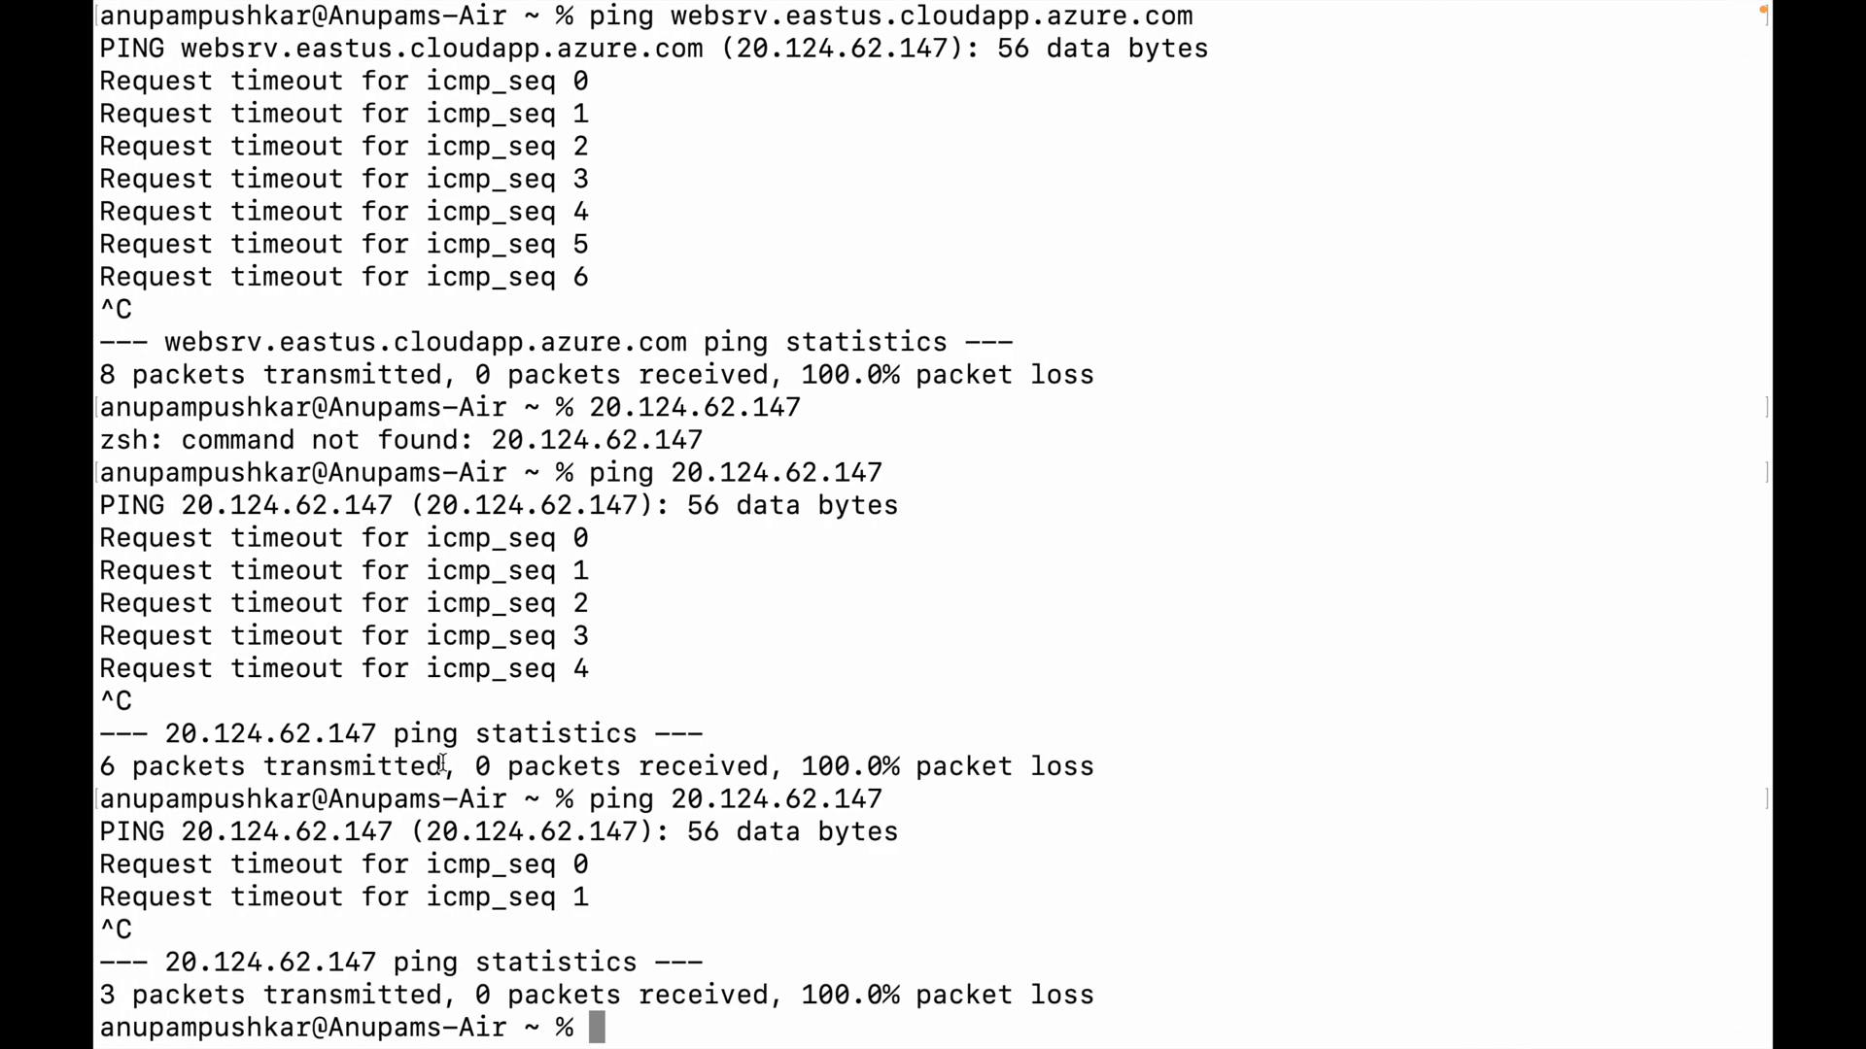
Switch to the 10.1.1.4 remote session and search for localhost in its Chrome browser
key("ctrl+Left")
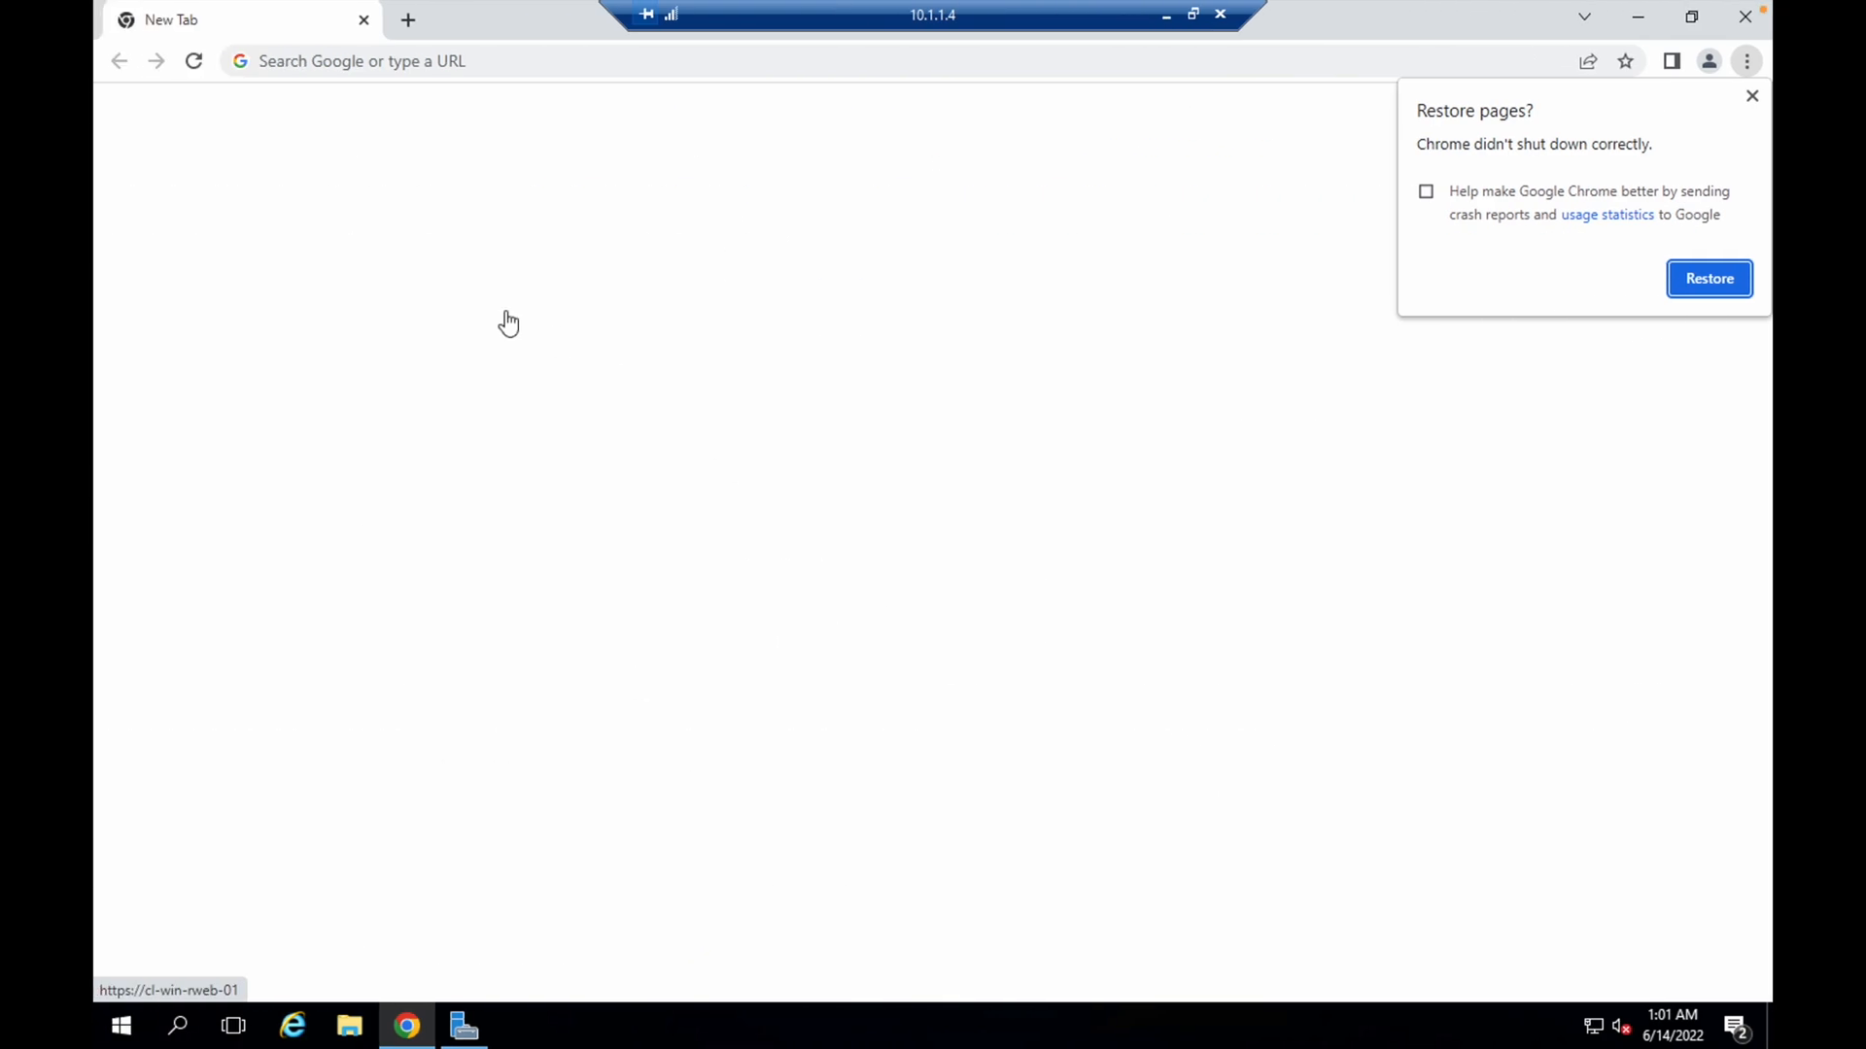
left_click(388, 64)
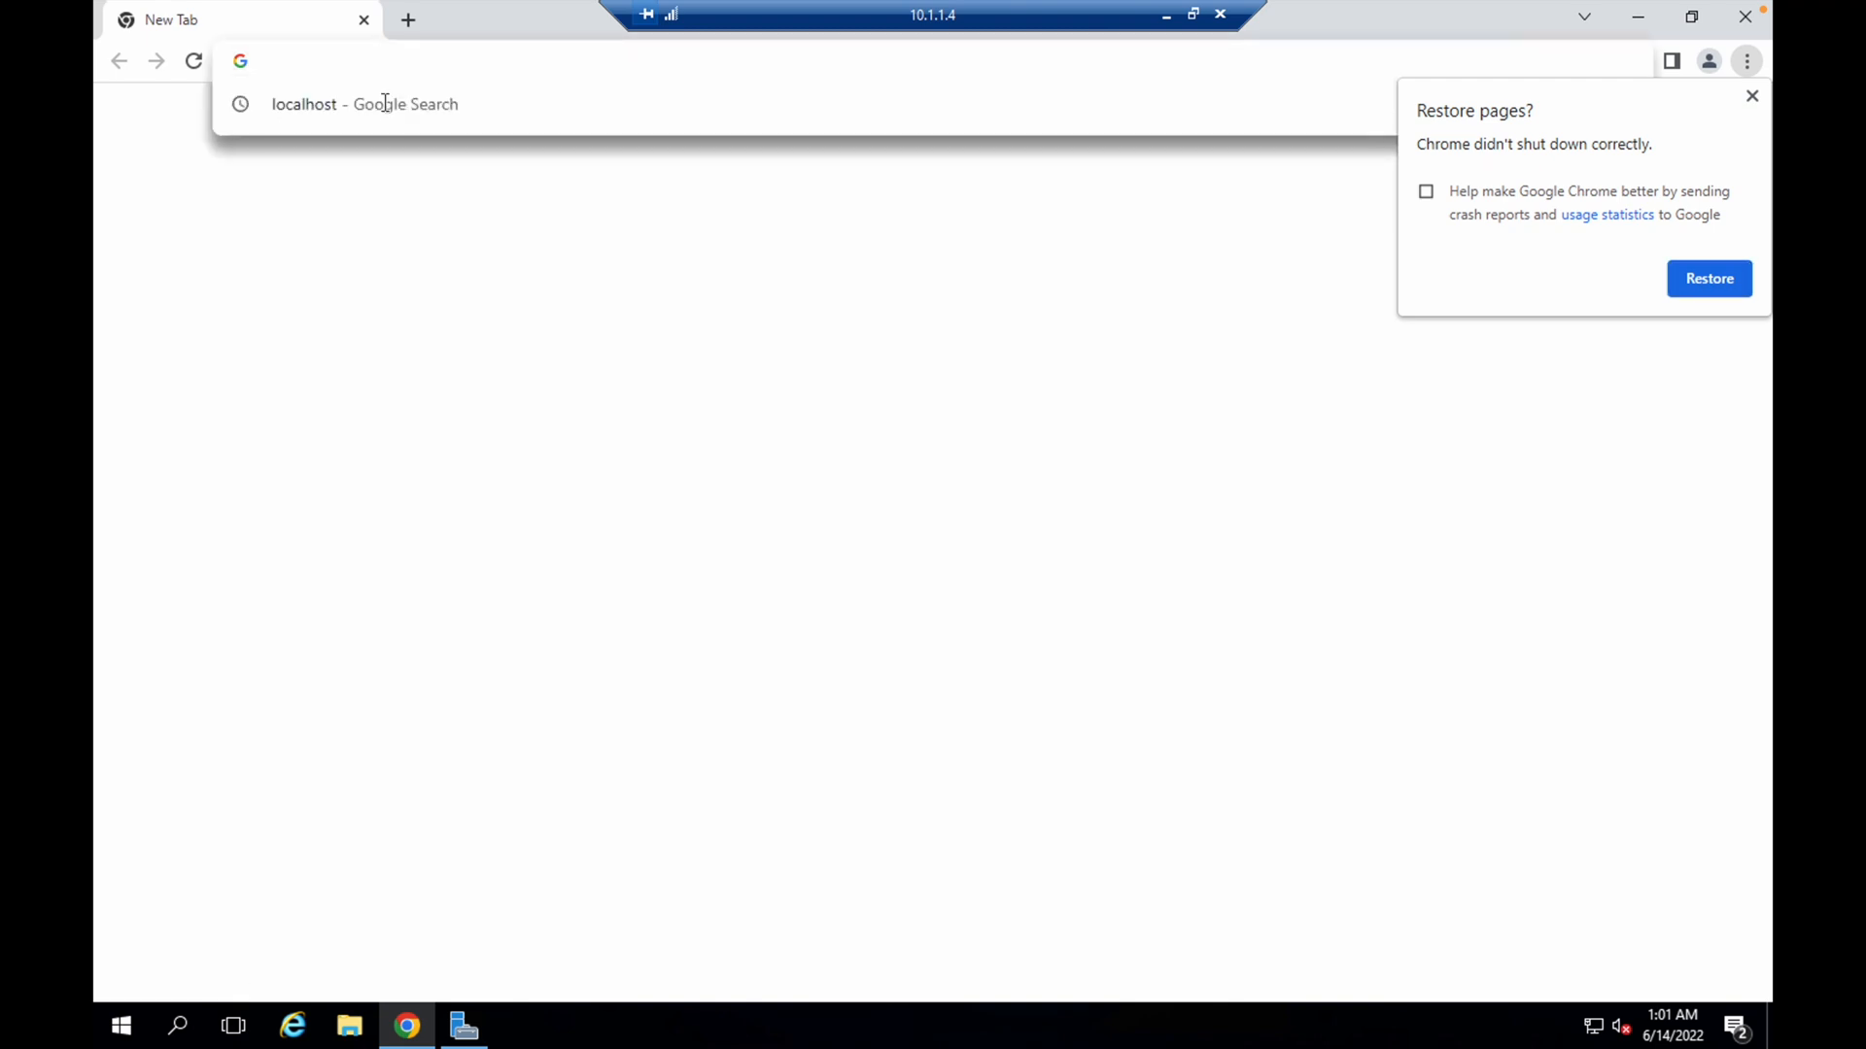
left_click(388, 116)
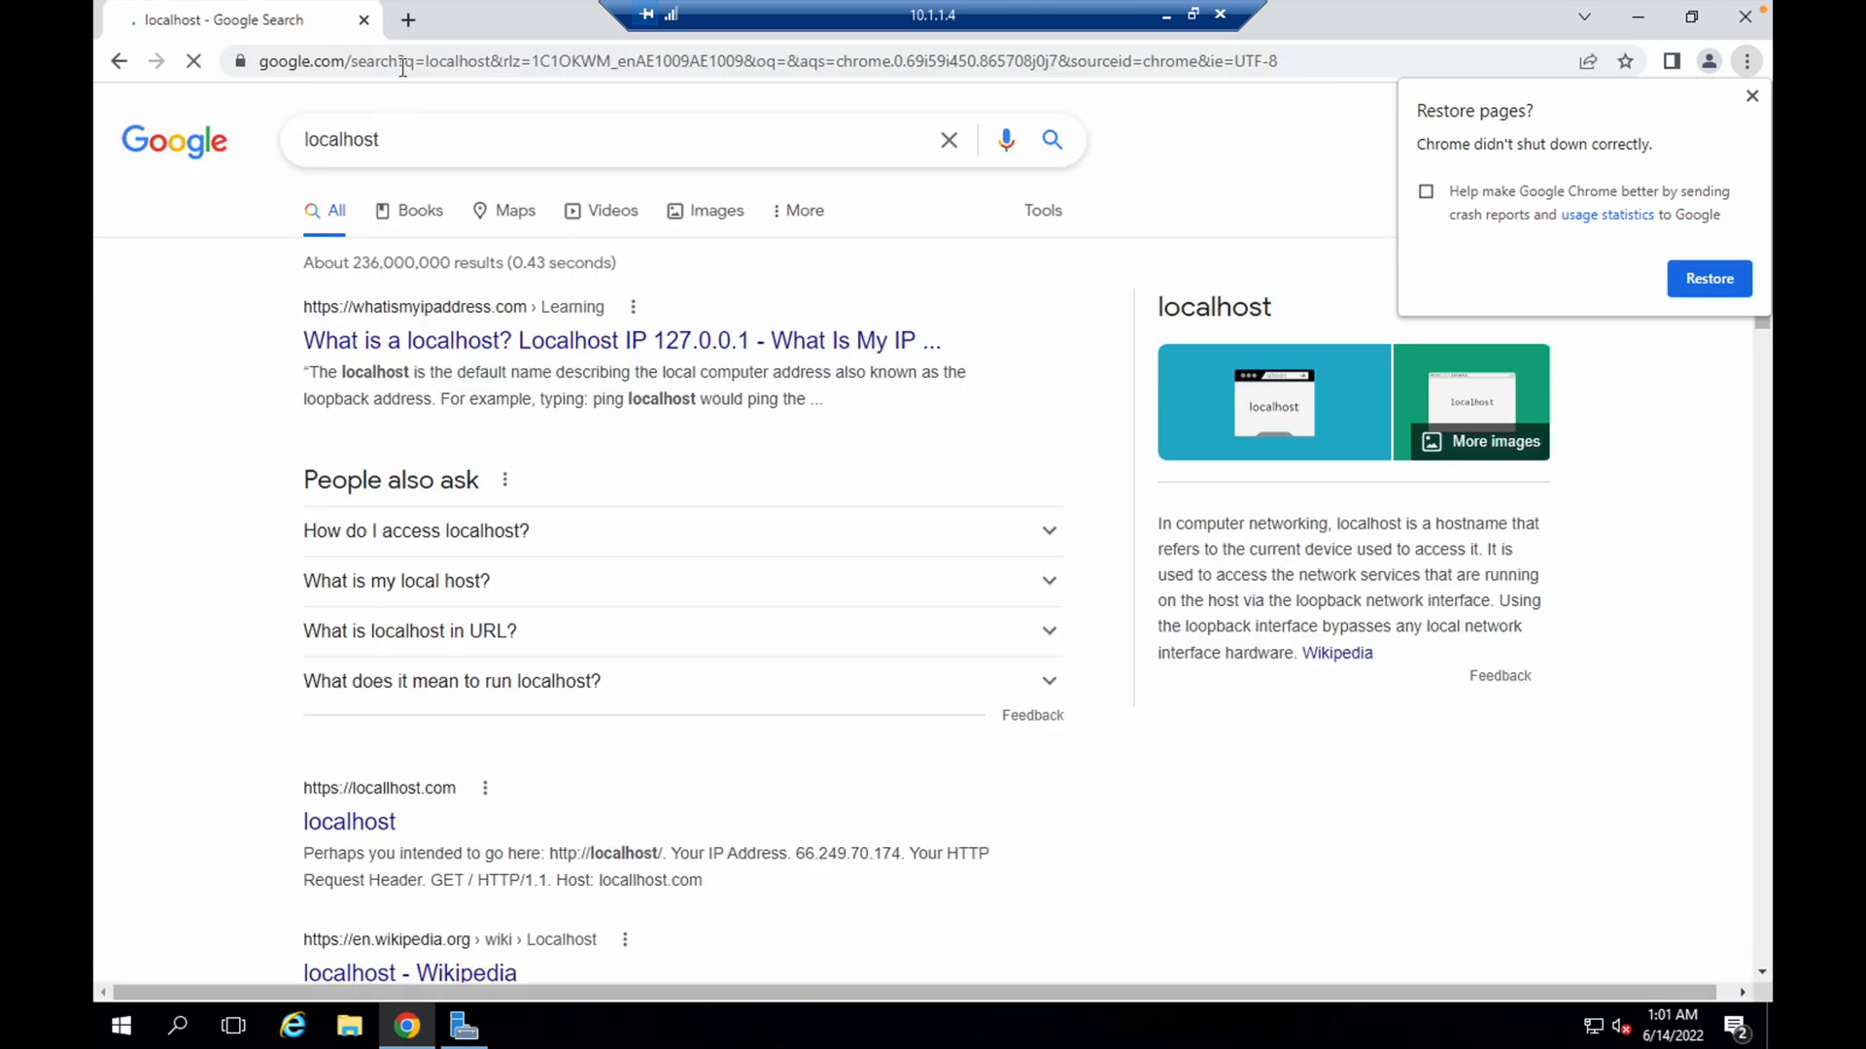
left_click(400, 68)
type("https")
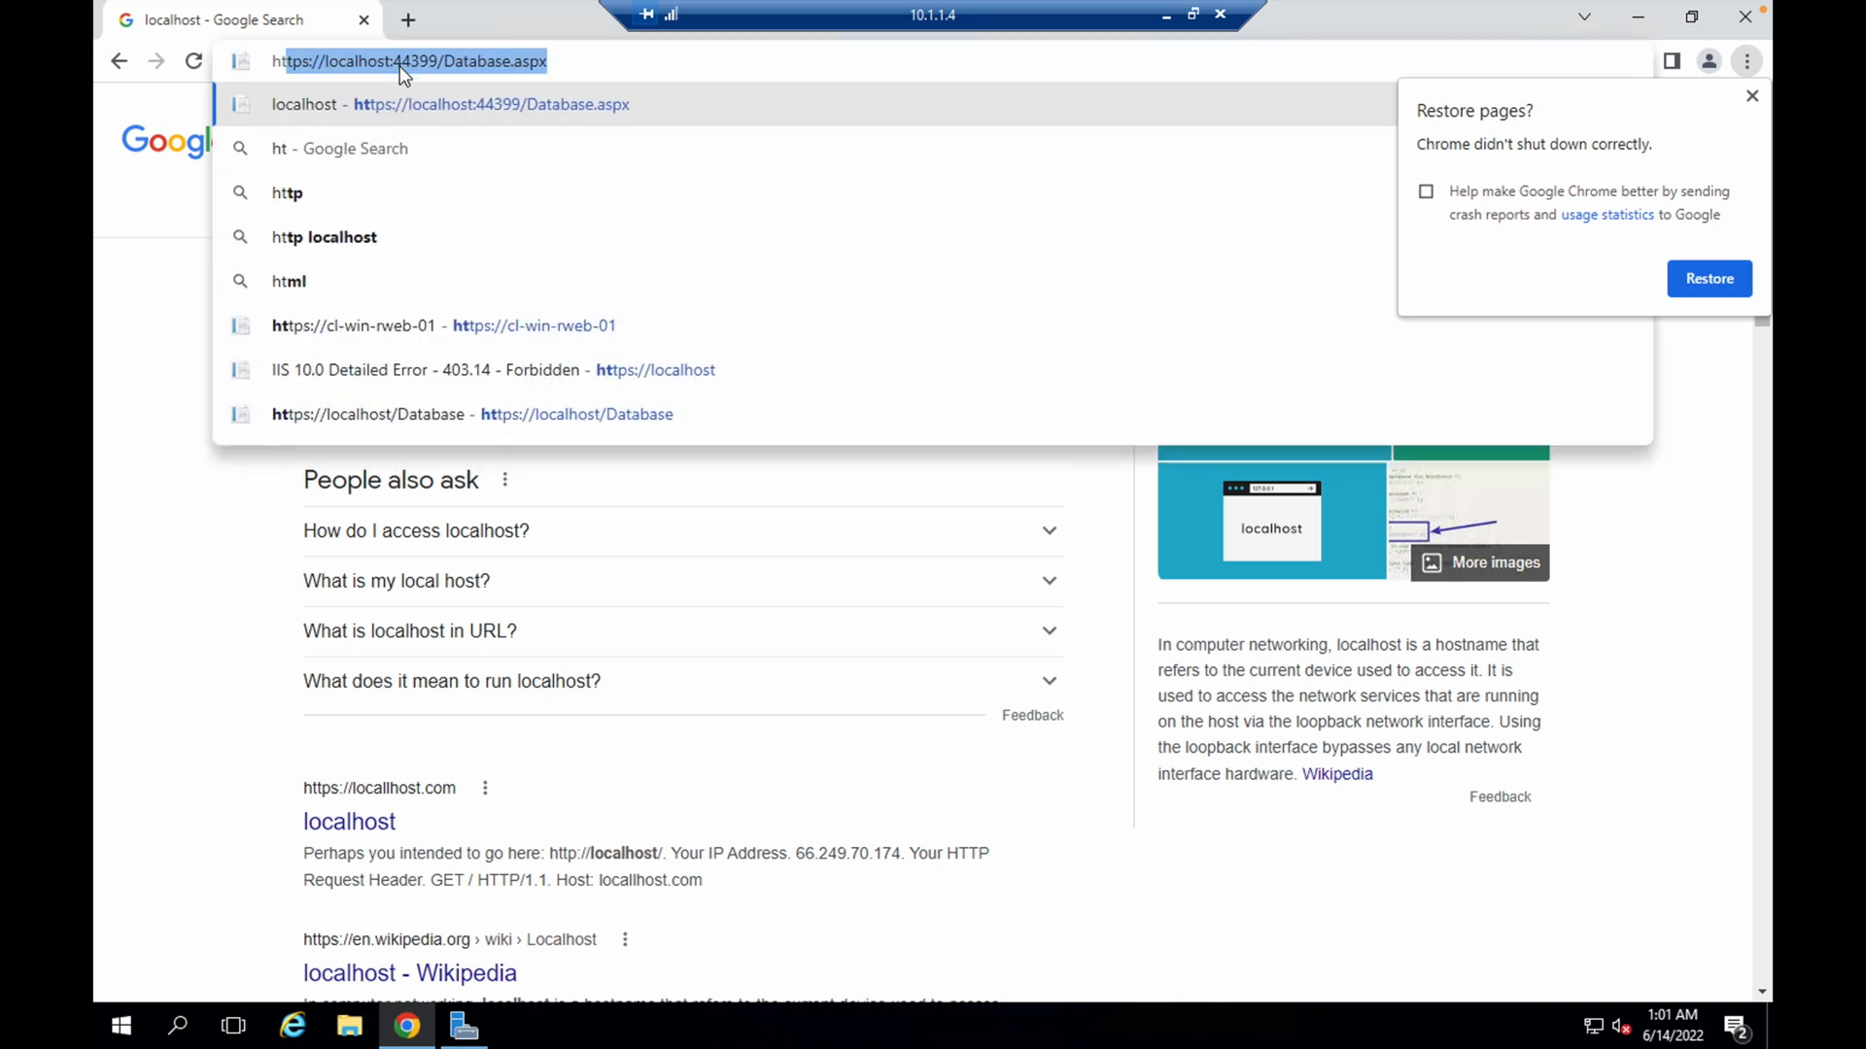
type("://")
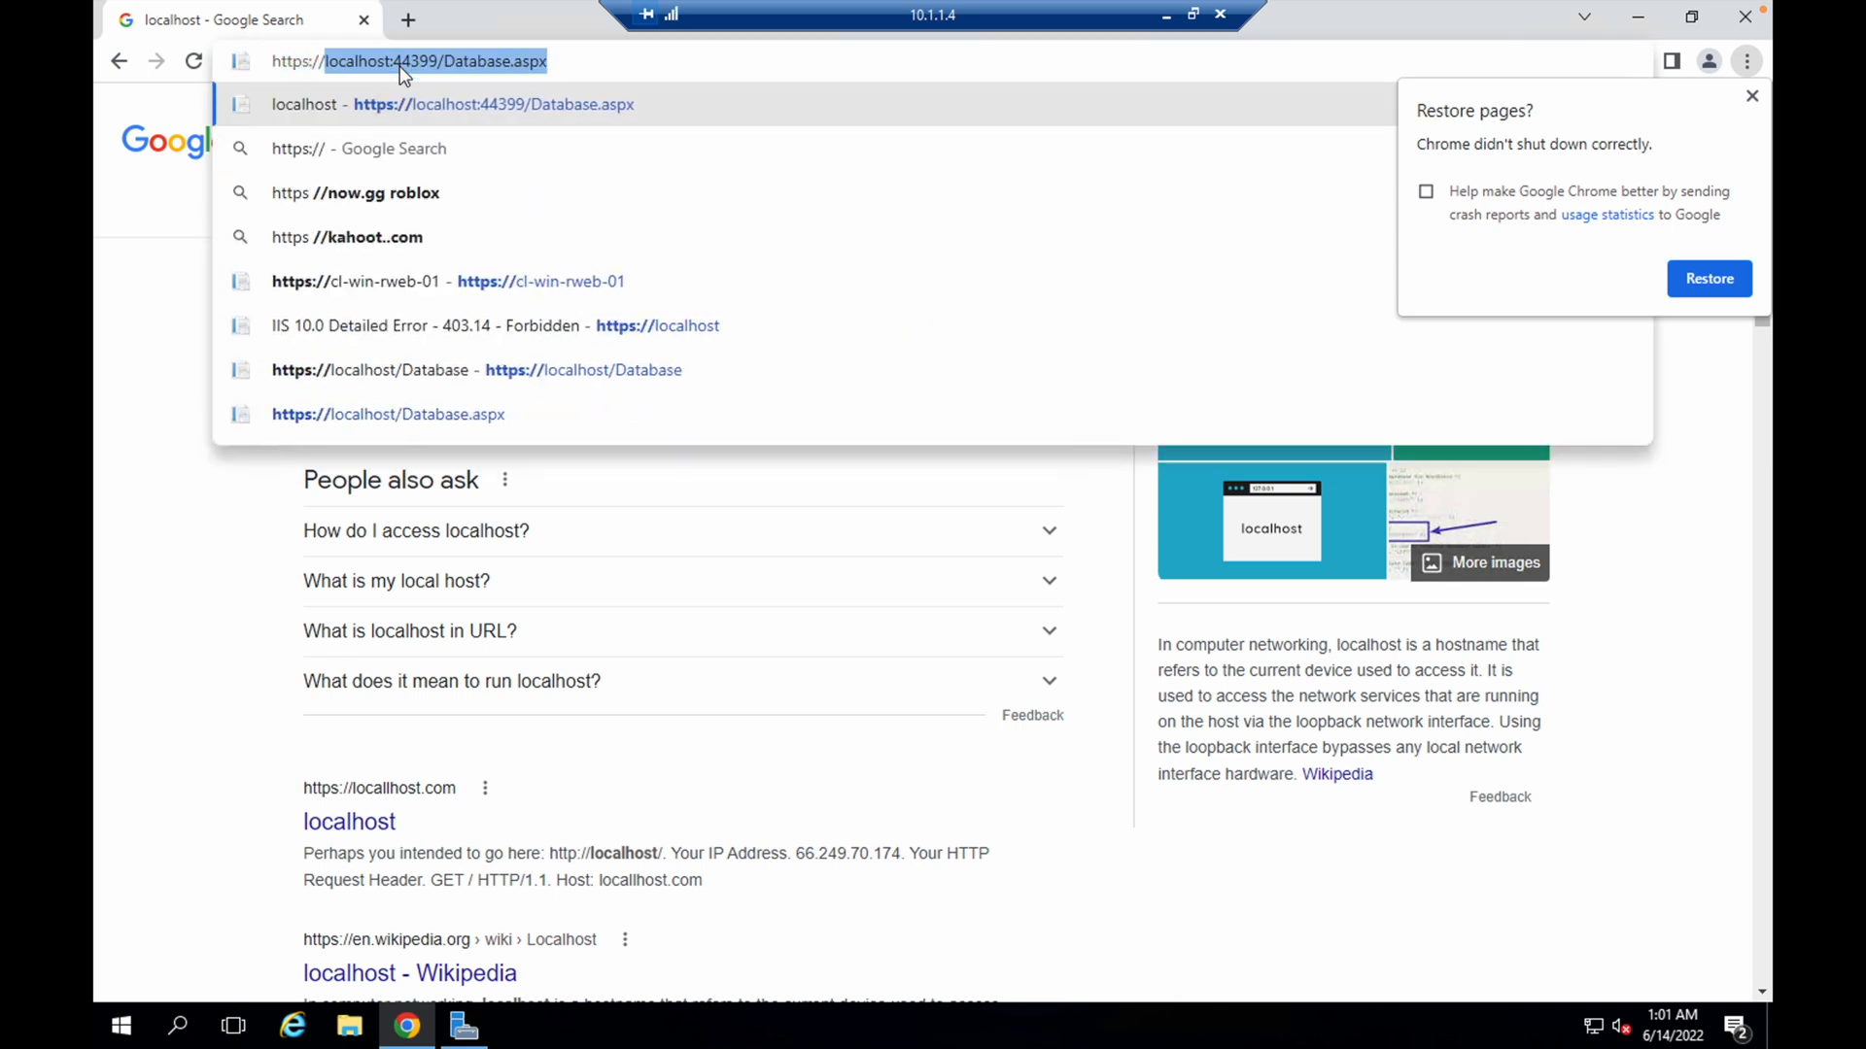
left_click(401, 66)
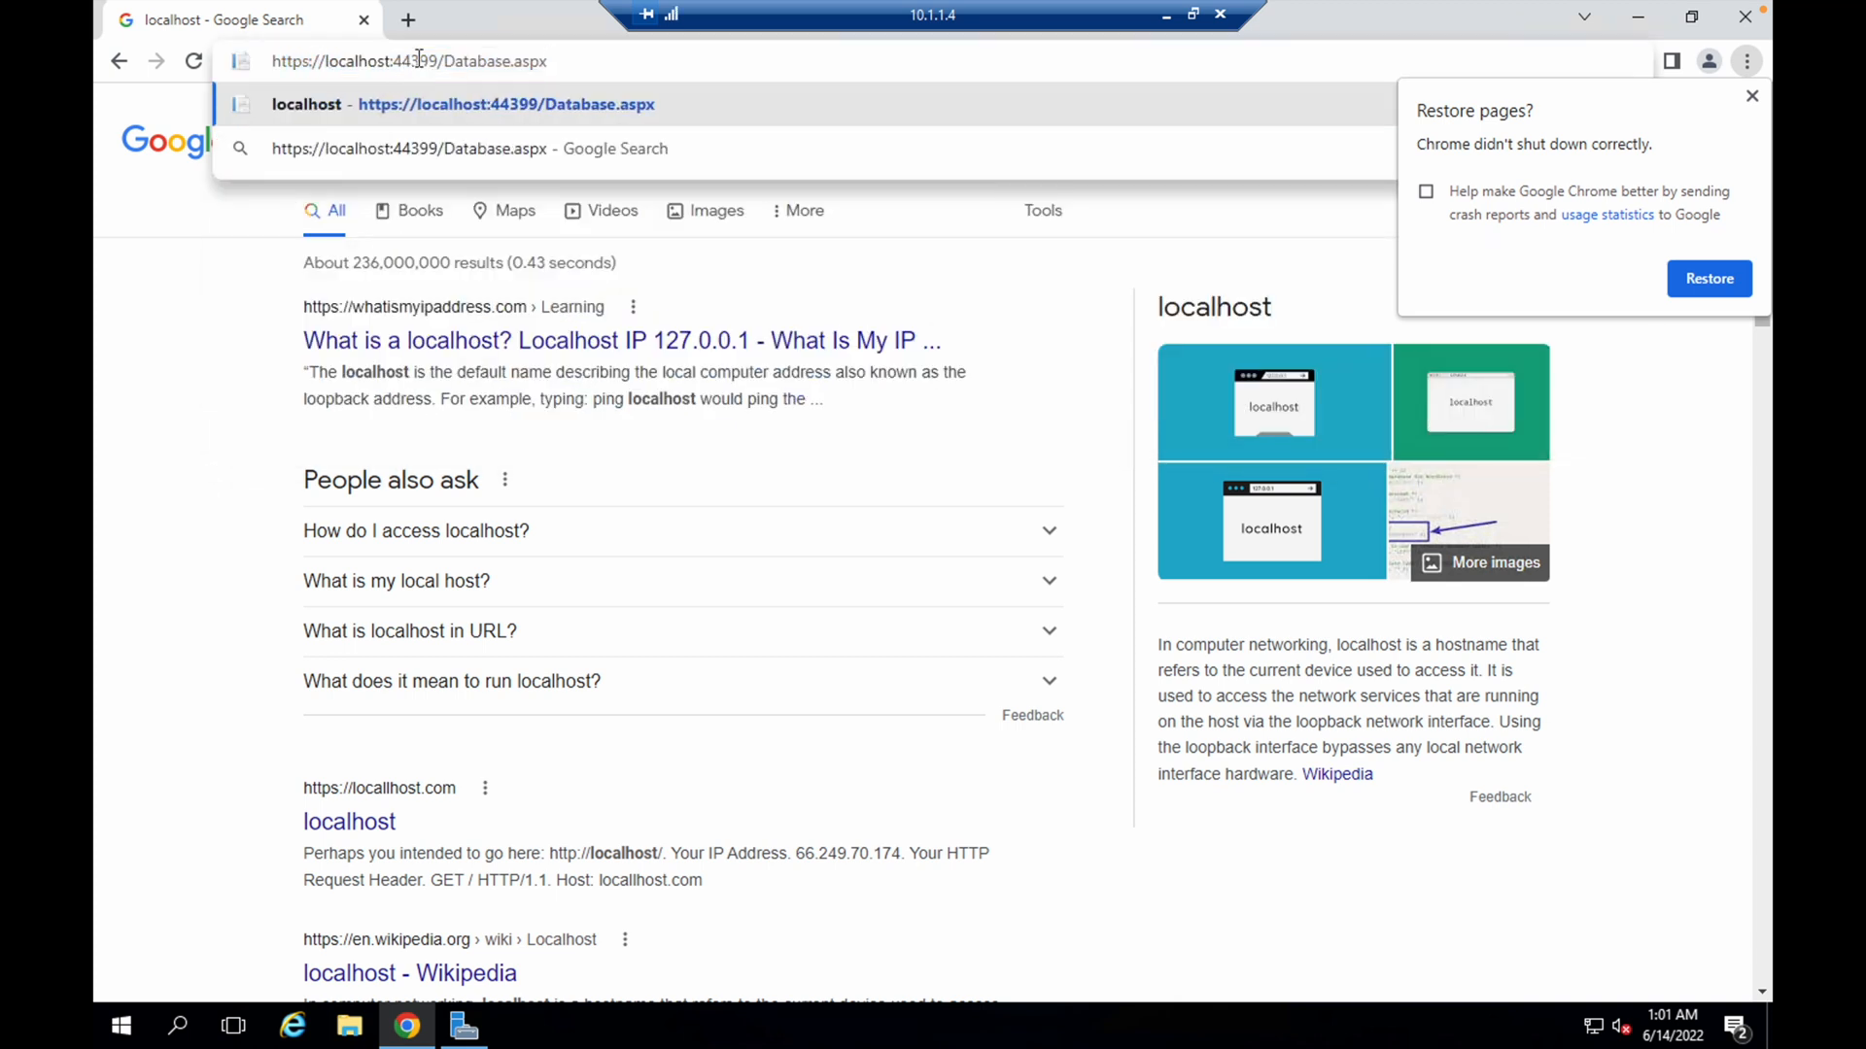
double_click(418, 60)
key("BackSpace")
key("Return")
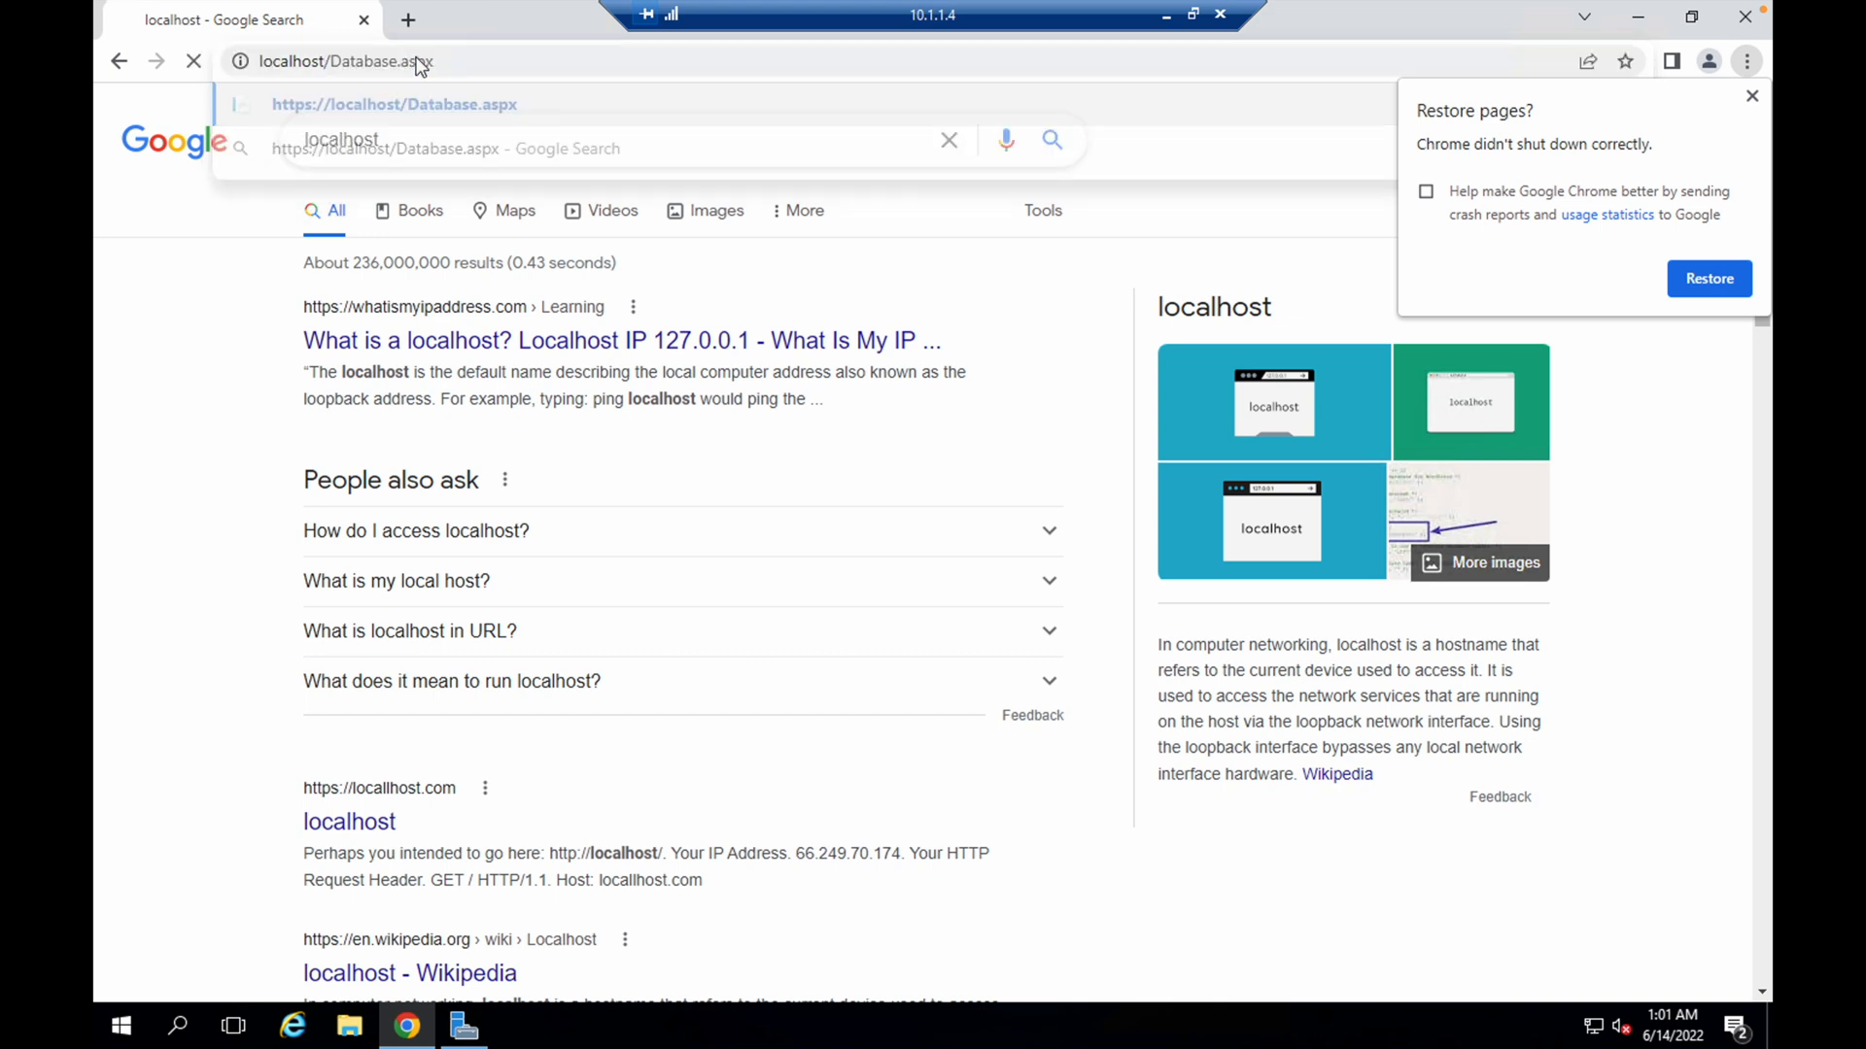
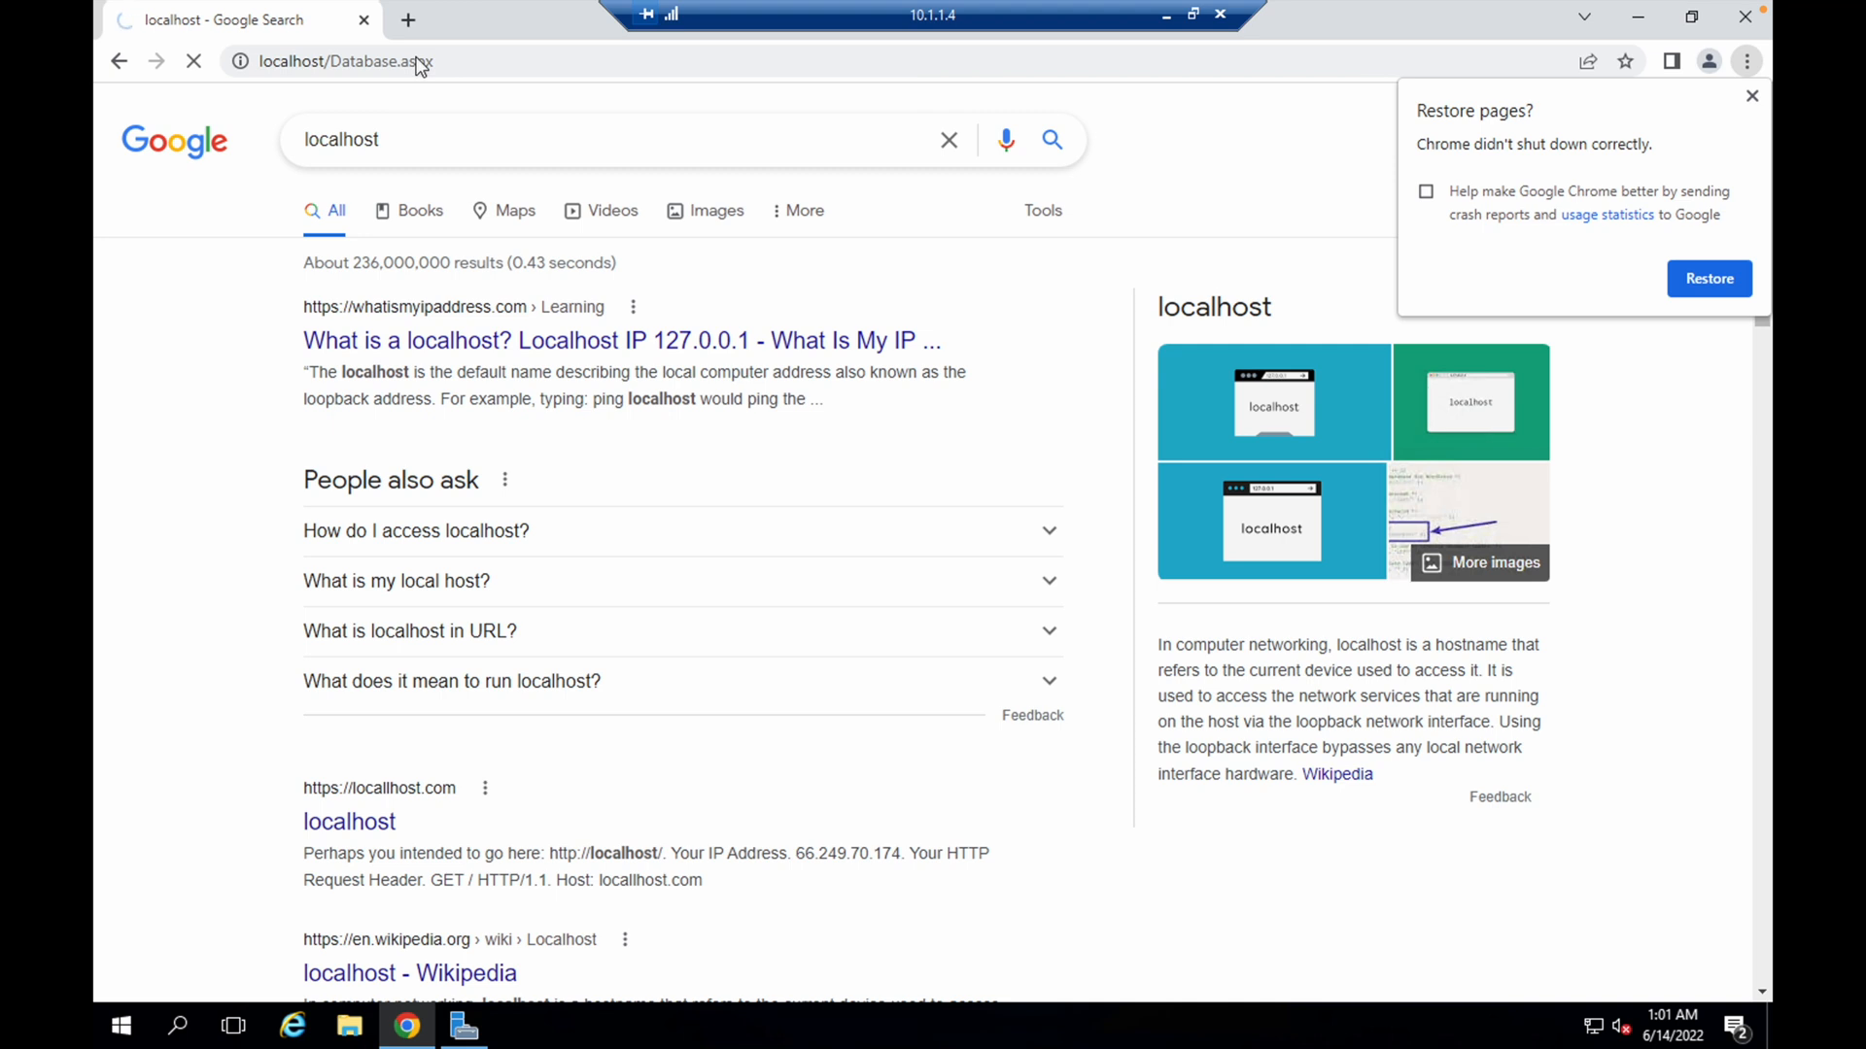
Open Web.config from C:\inetpub\wwwroot on the 10.1.1.4 server
left_click(349, 1027)
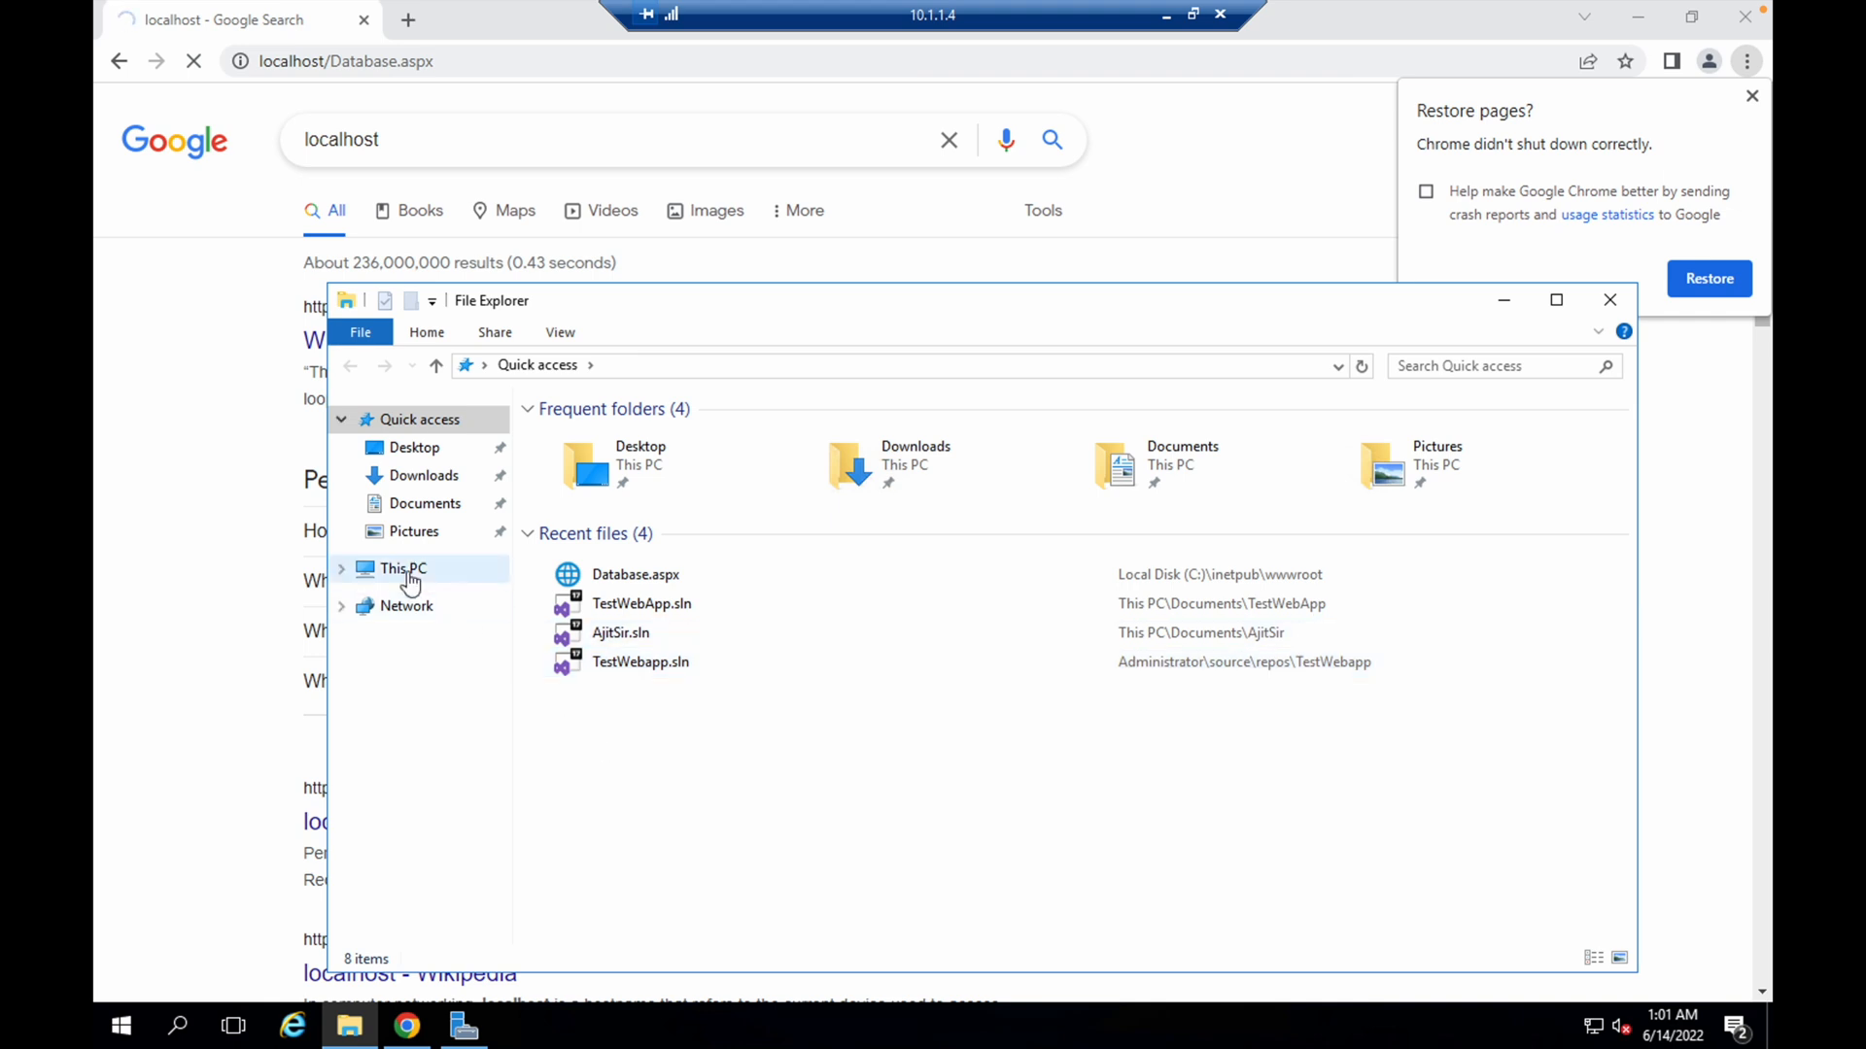
left_click(410, 573)
left_click(680, 595)
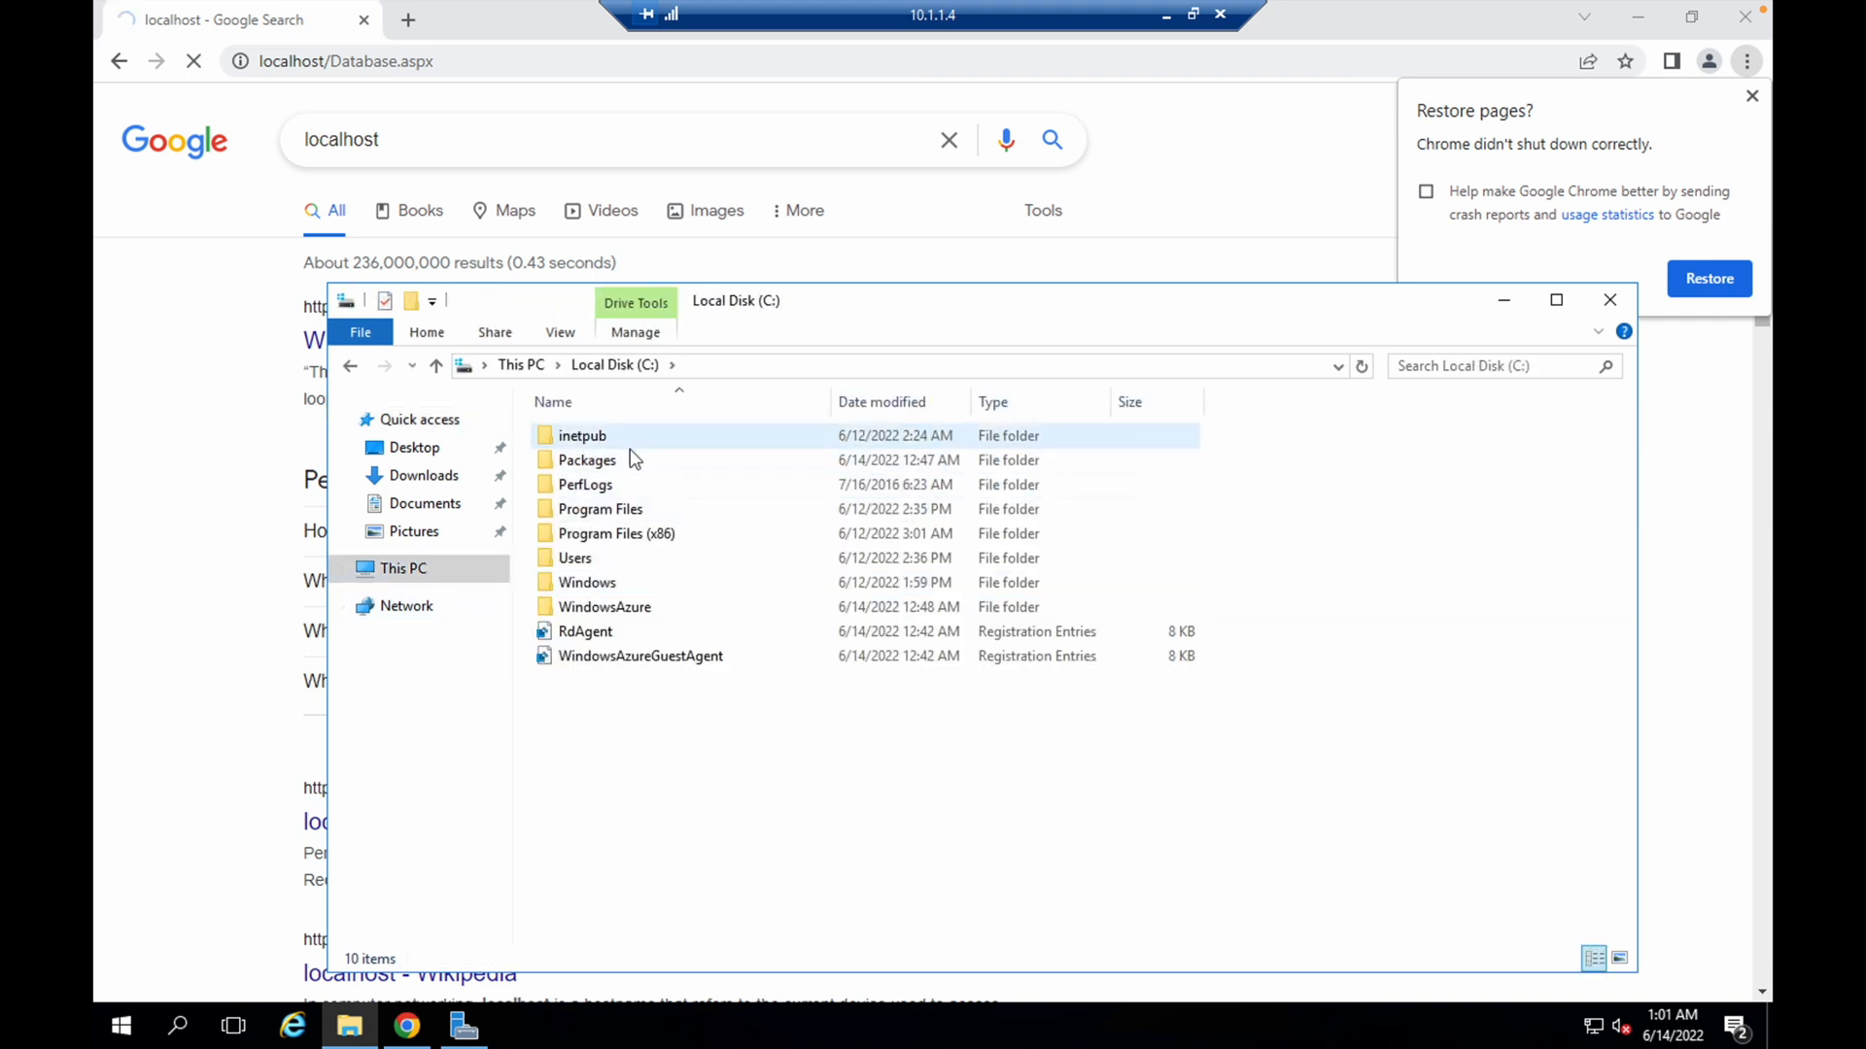
double_click(616, 437)
left_click(616, 534)
double_click(616, 533)
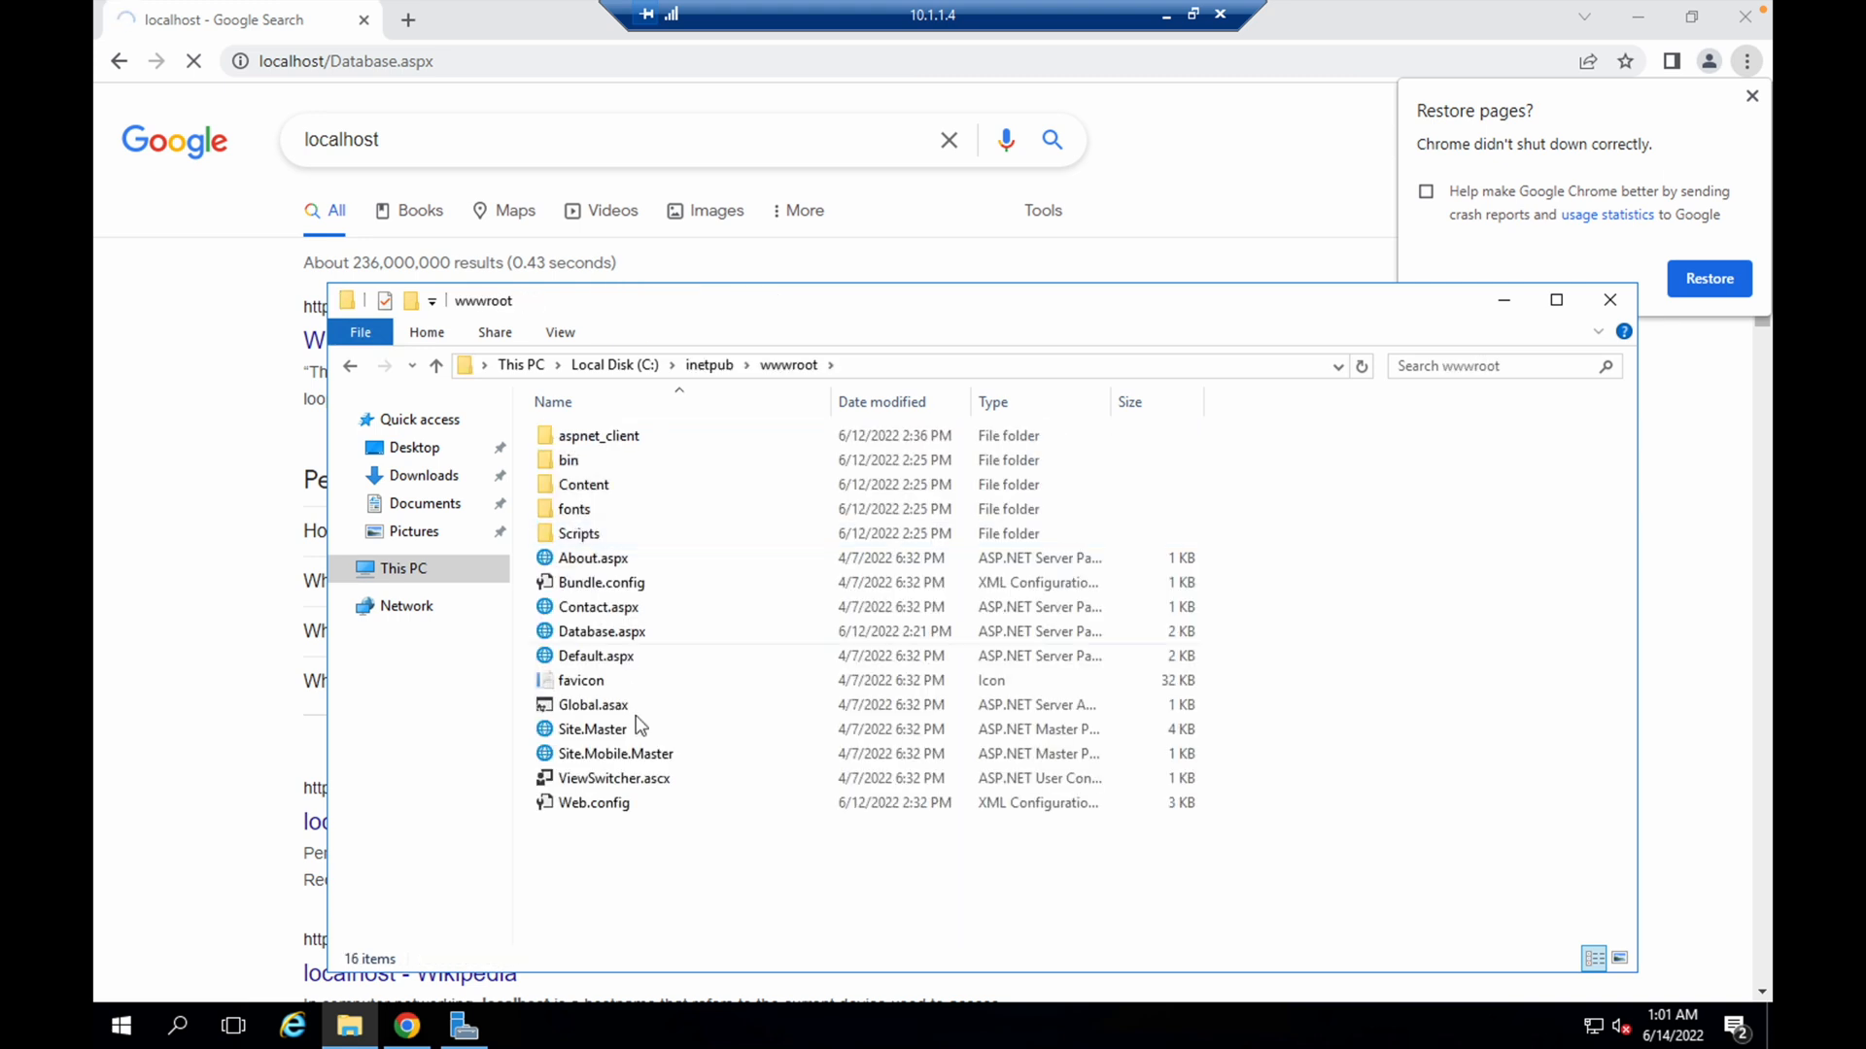
double_click(624, 805)
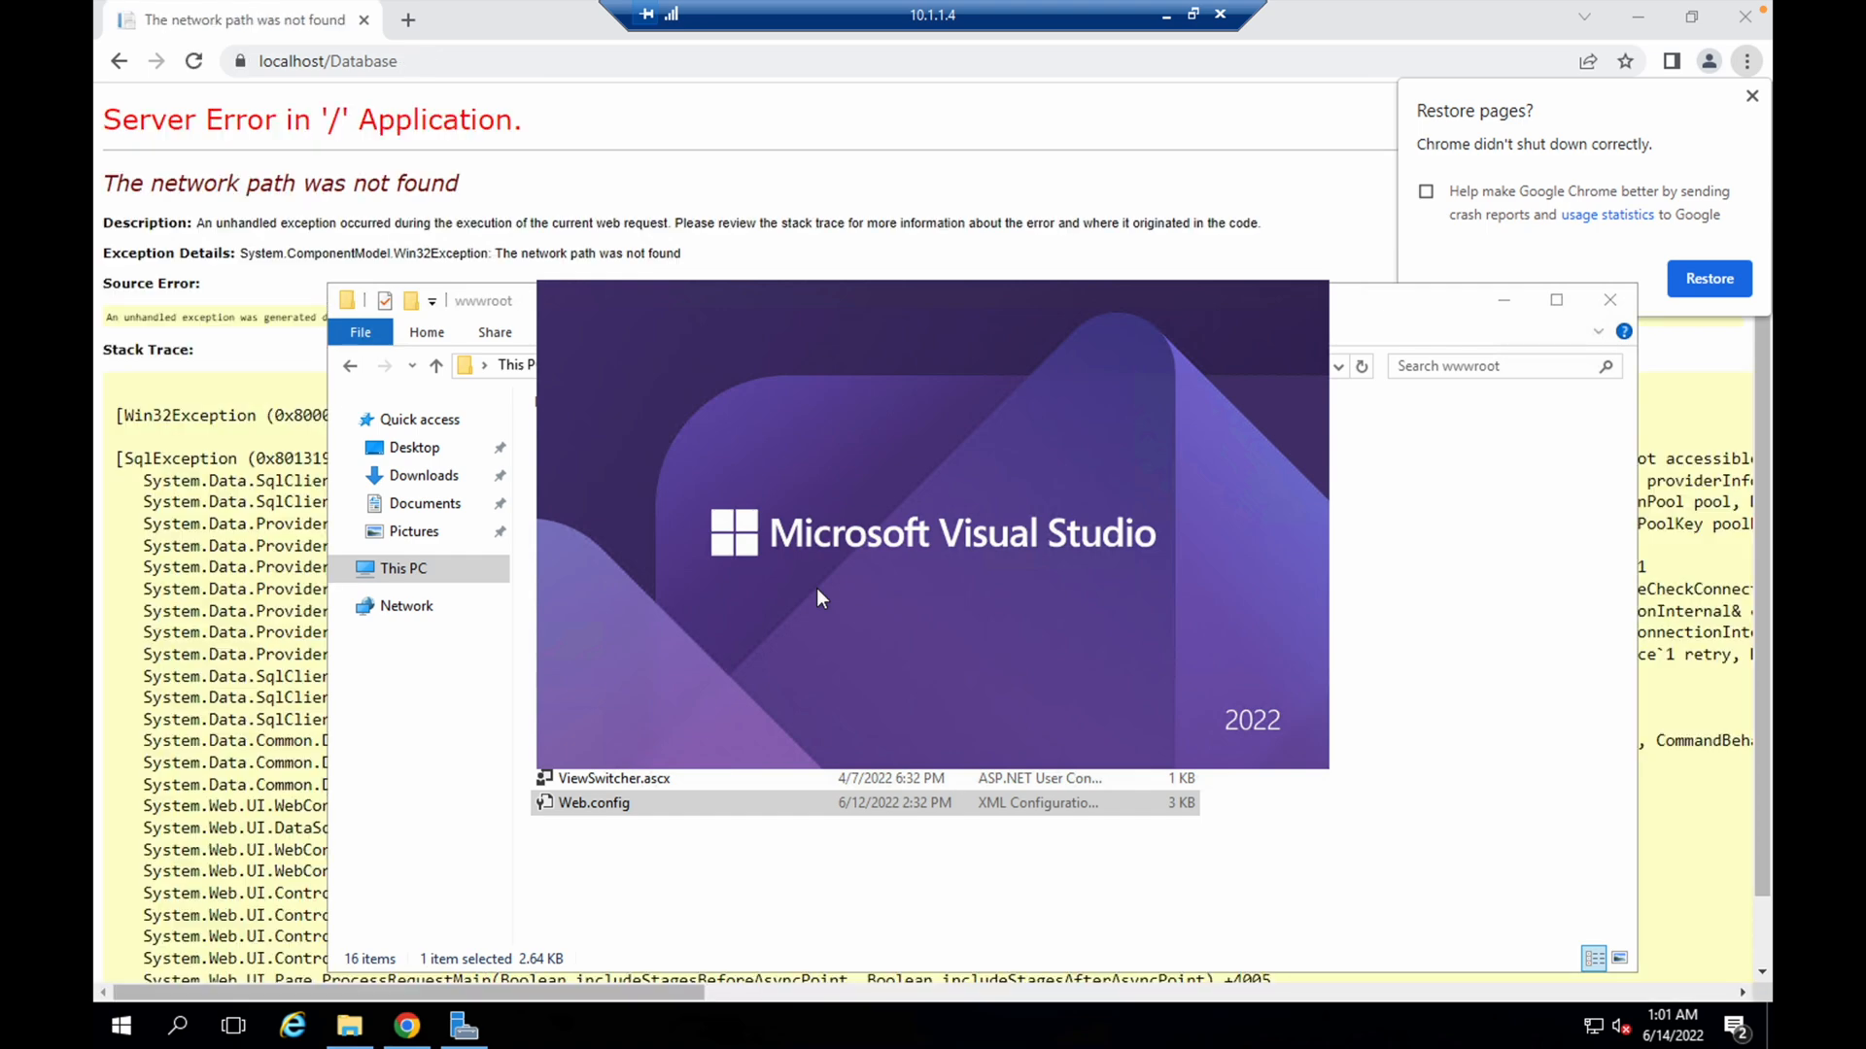
Examine the error details and stack trace on the localhost/Database page, and return to Web.config in the wwwroot folder
left_click(245, 371)
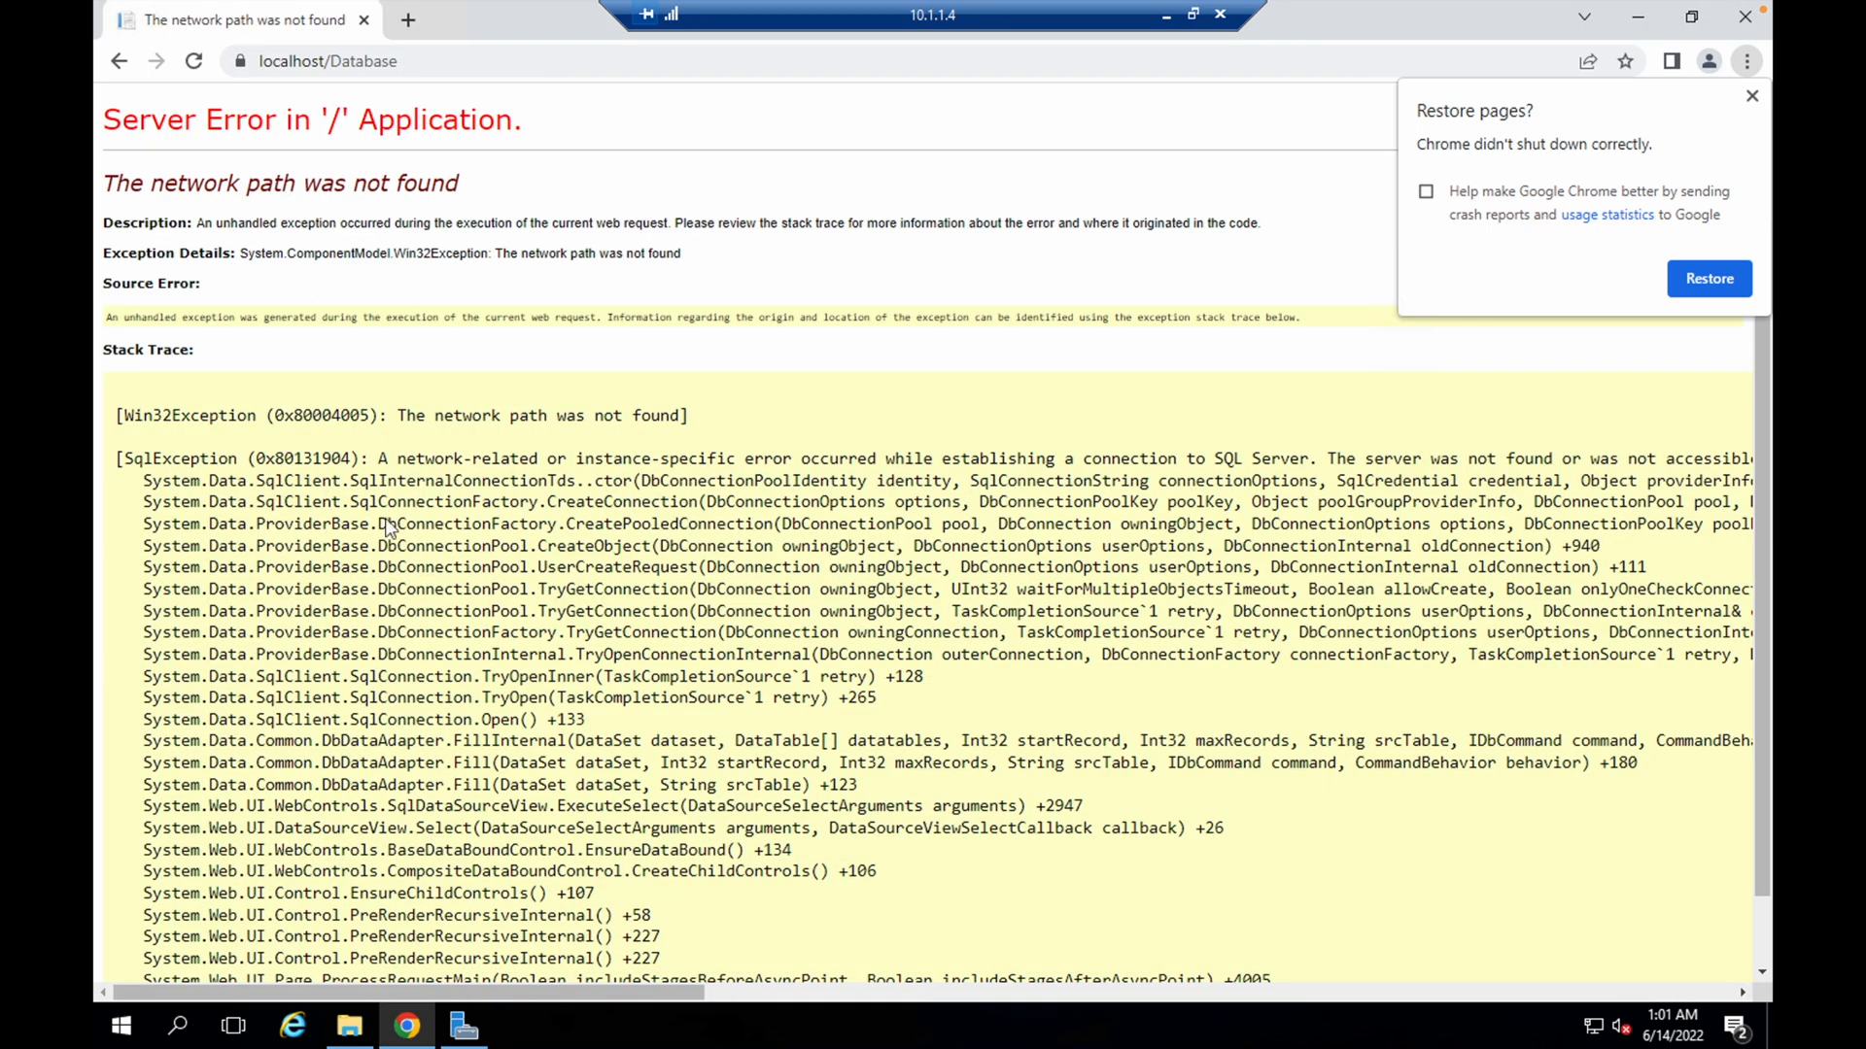
scroll(446, 737, "down", 1)
scroll(446, 738, "up", 1)
left_click(424, 1042)
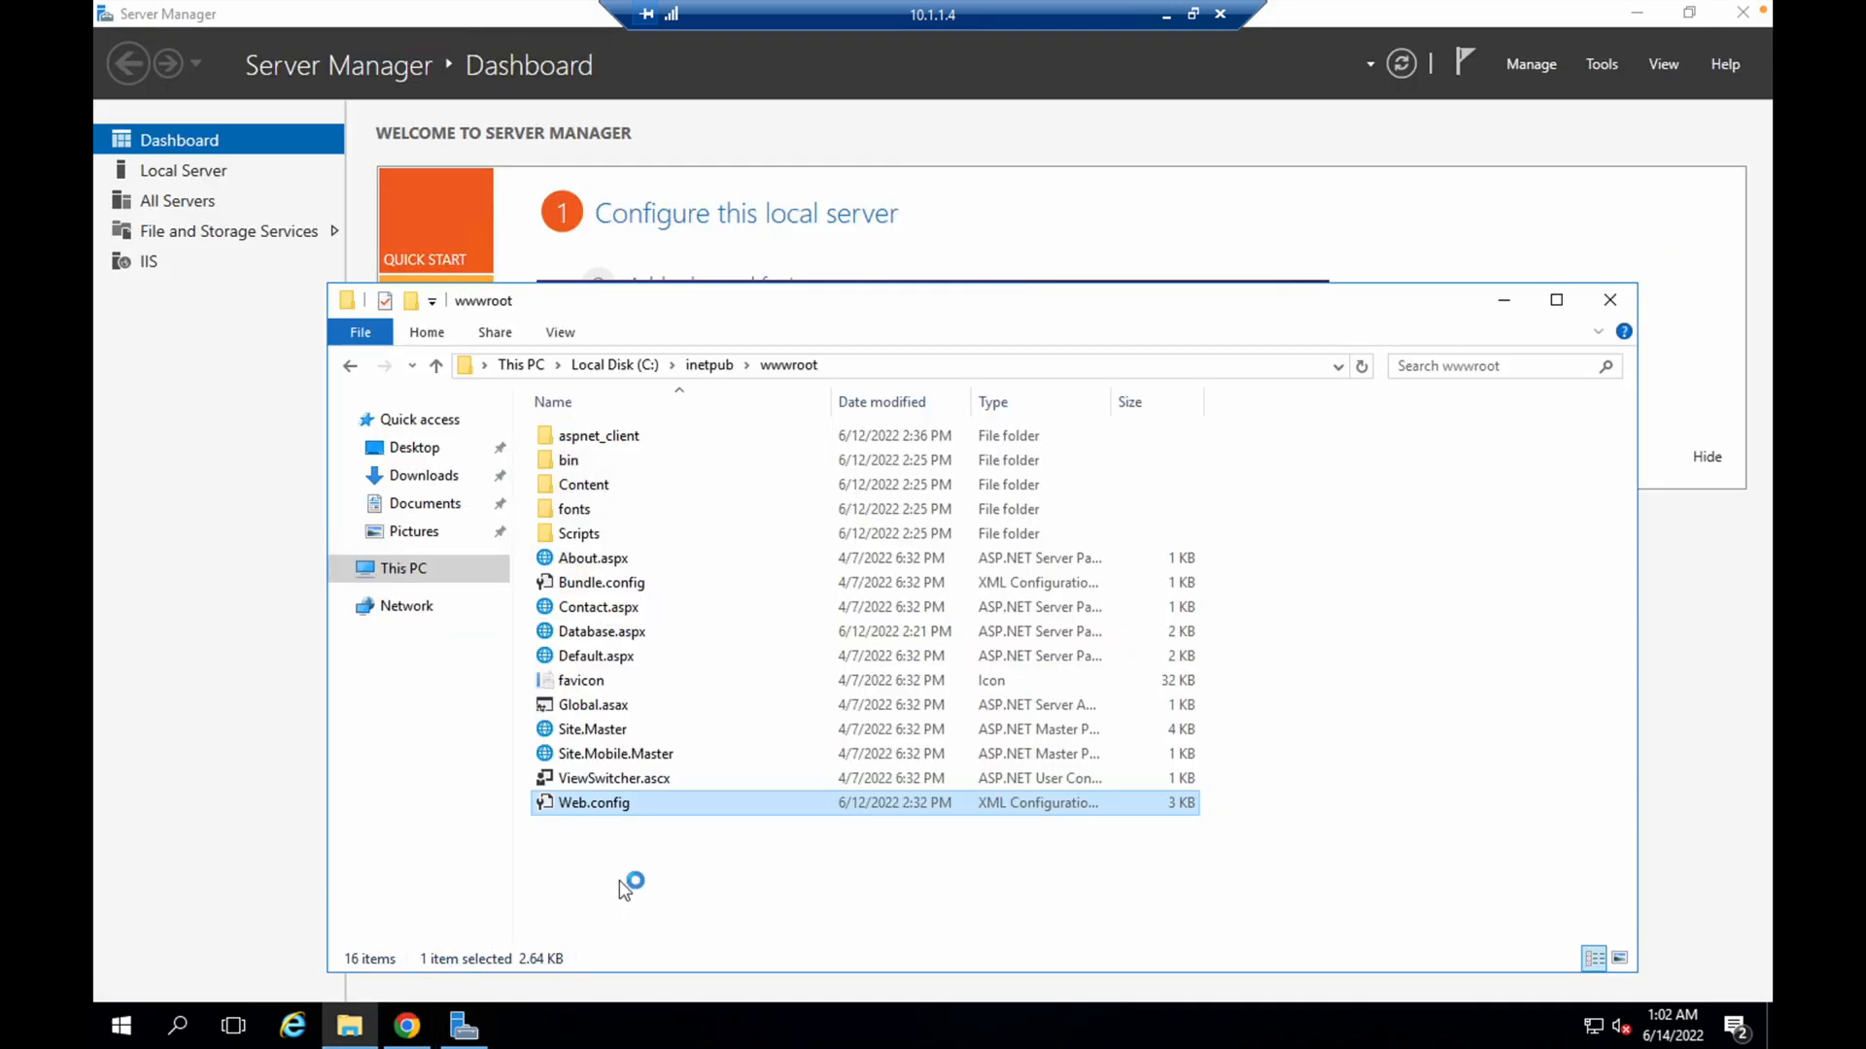
double_click(638, 779)
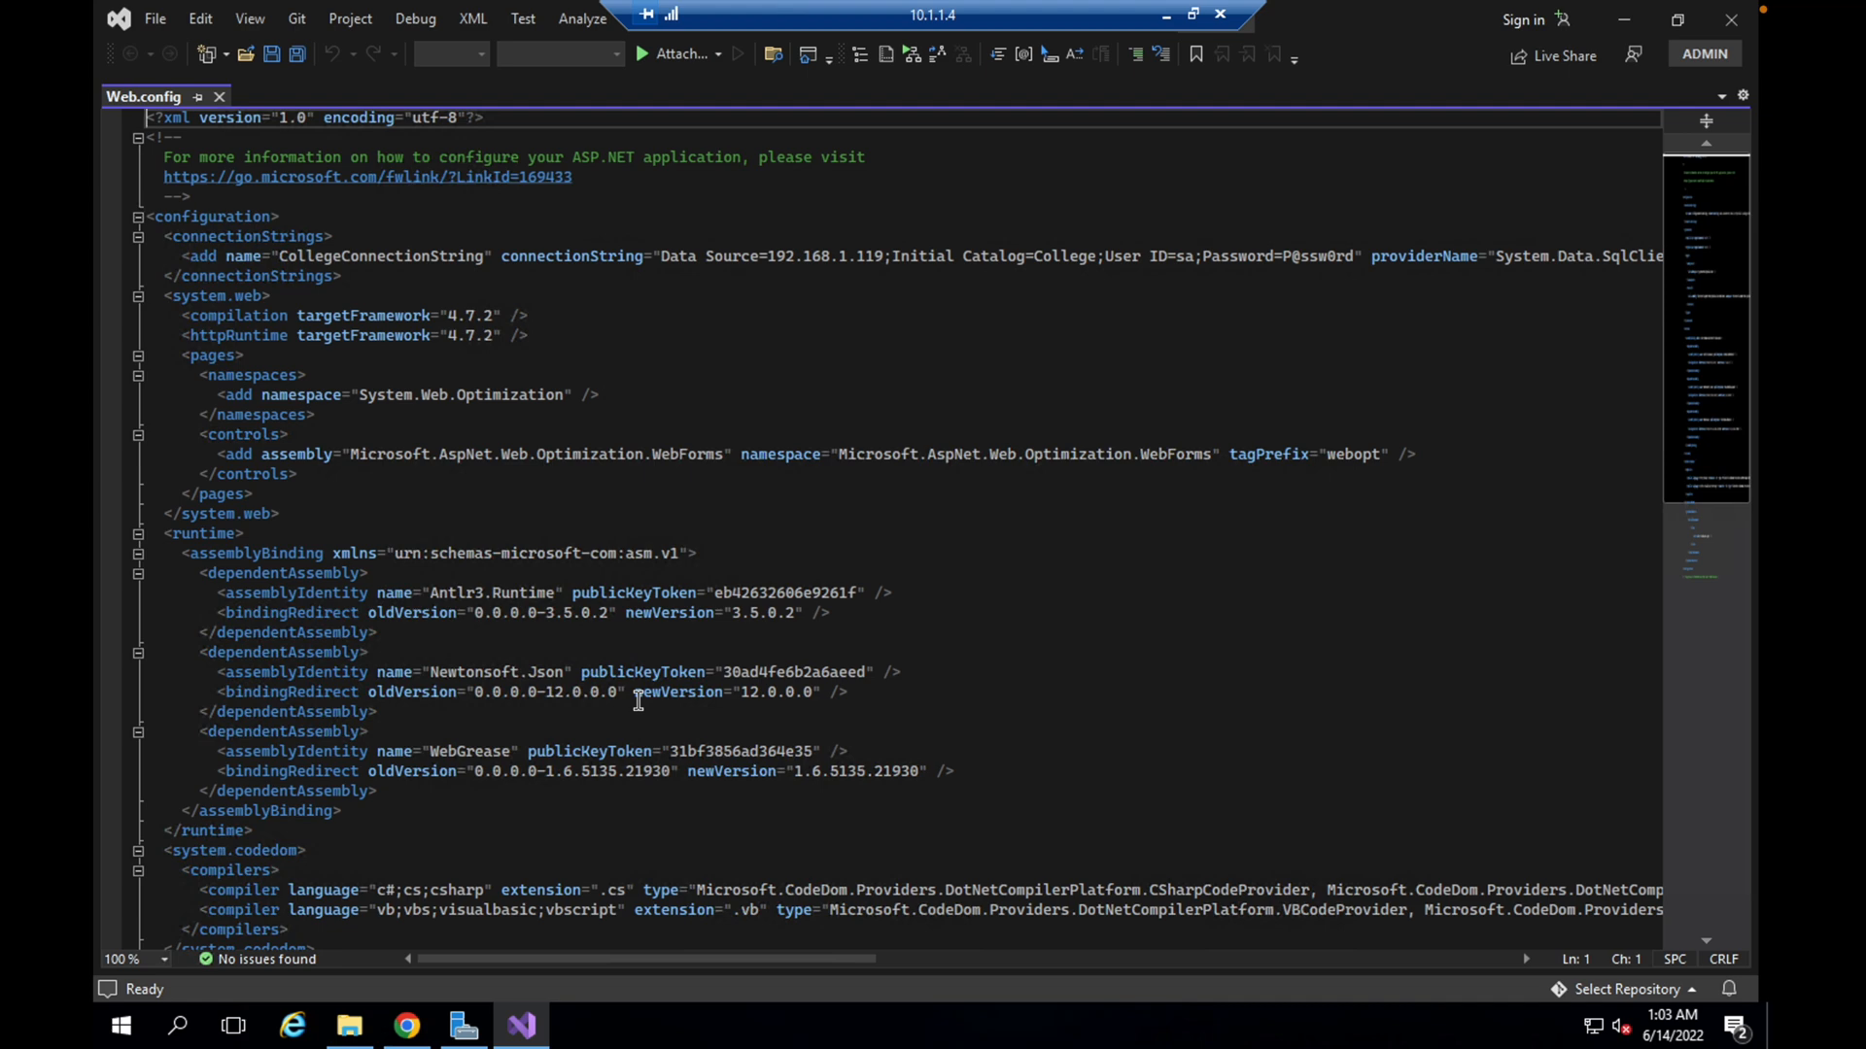
Set the Data Source of CollegeConnectionString in Web.config to 10.1.2.4 and save the file
scroll(639, 700, "down", 20)
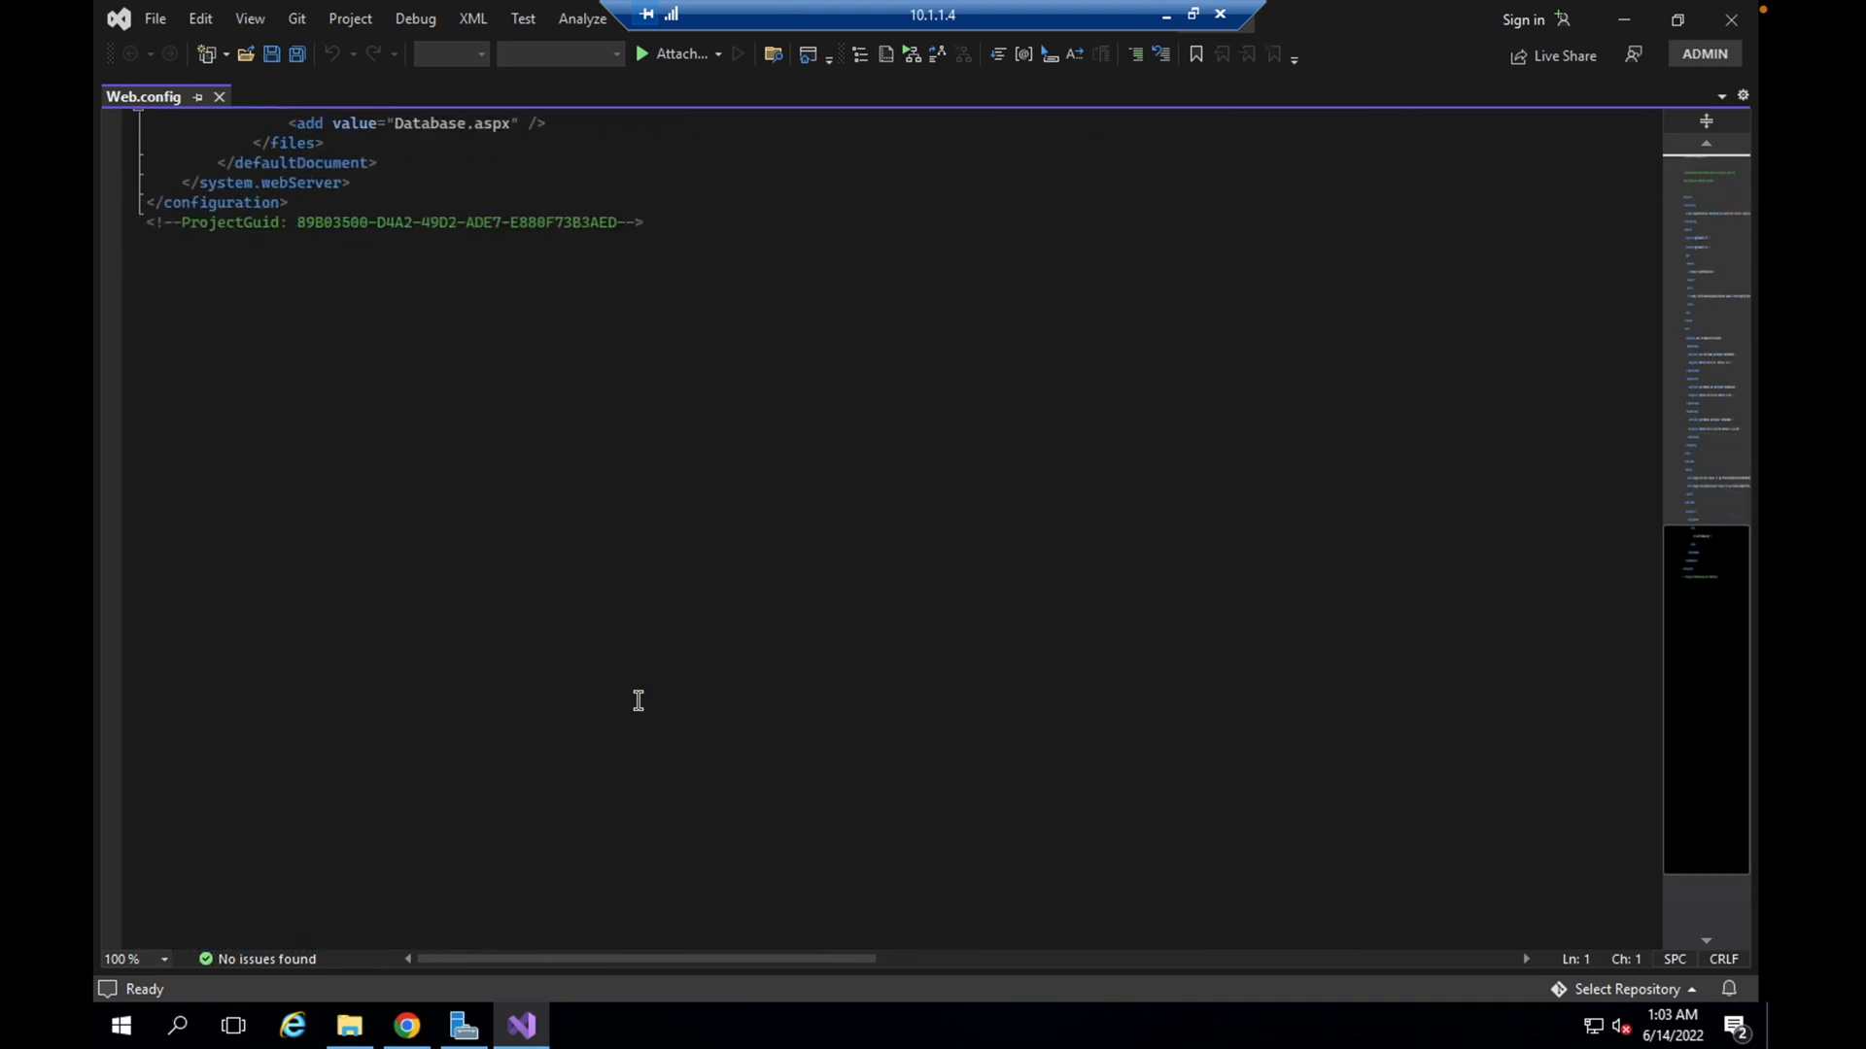
scroll(638, 699, "up", 8)
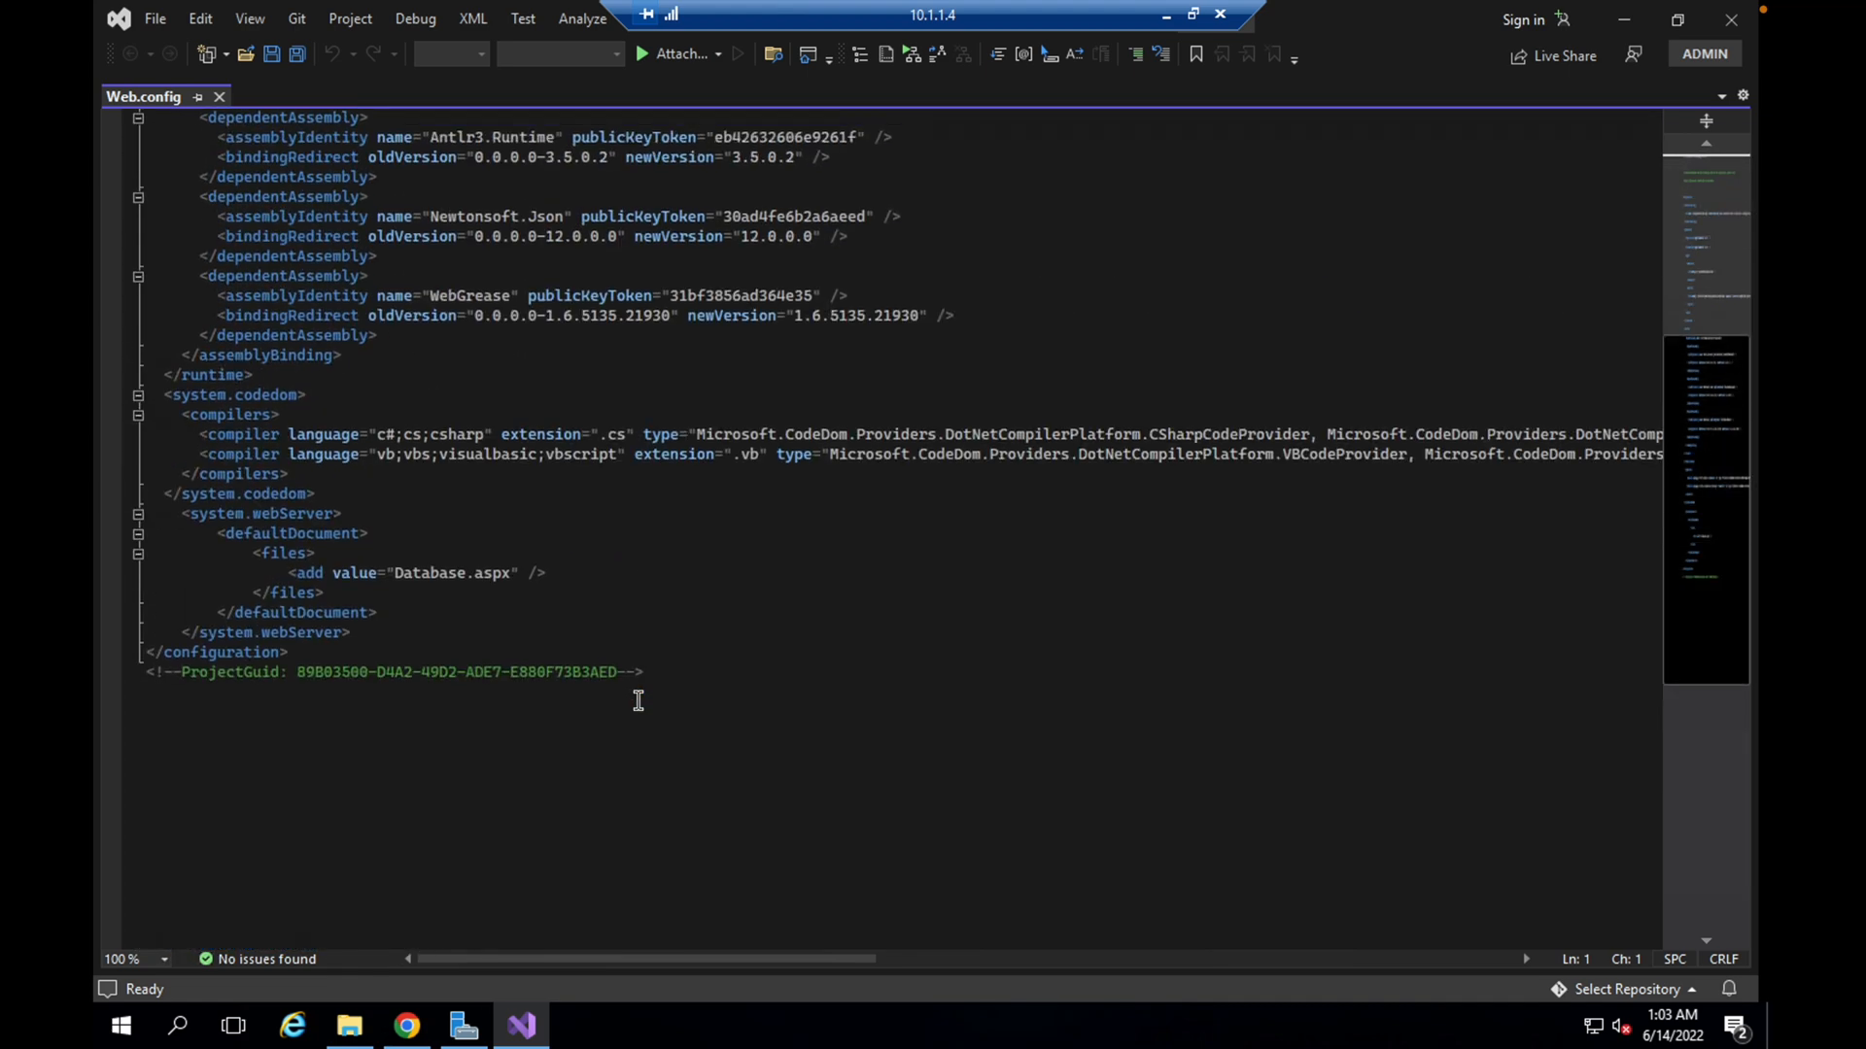
scroll(638, 700, "right", 3)
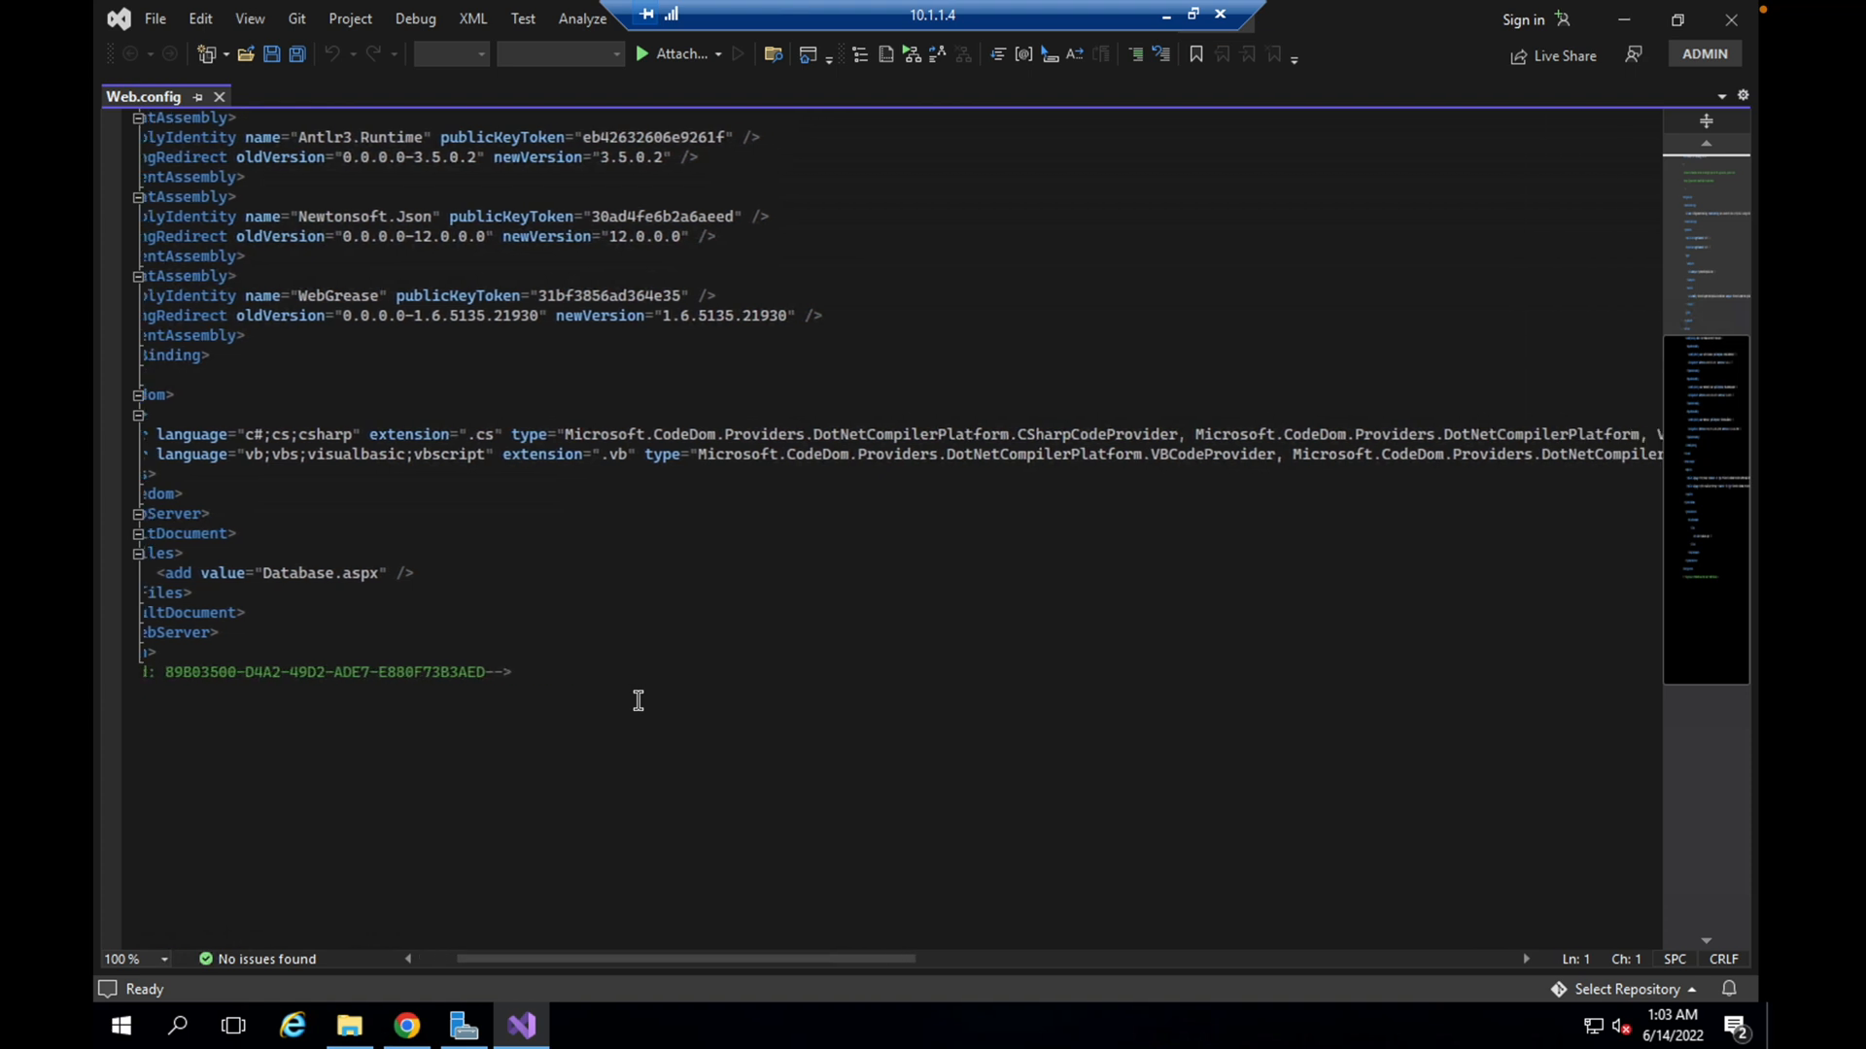
scroll(639, 699, "left", 3)
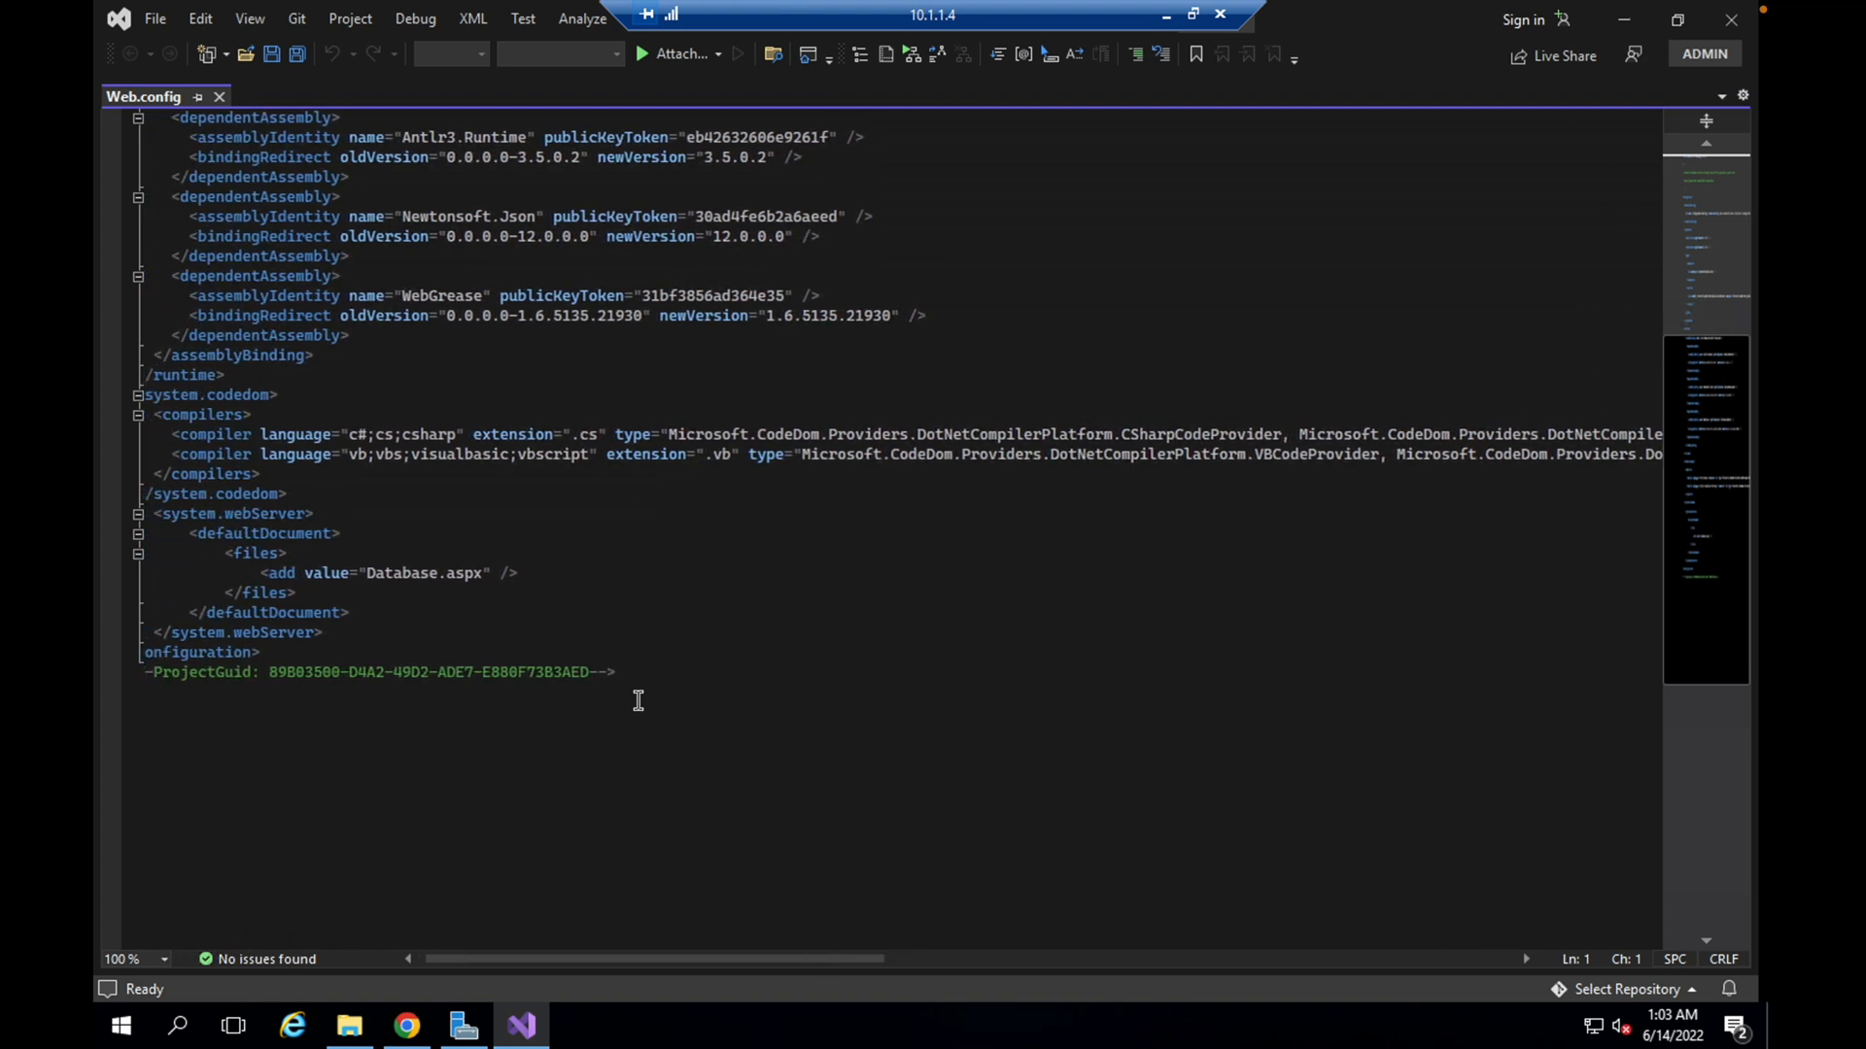
scroll(638, 700, "up", 7)
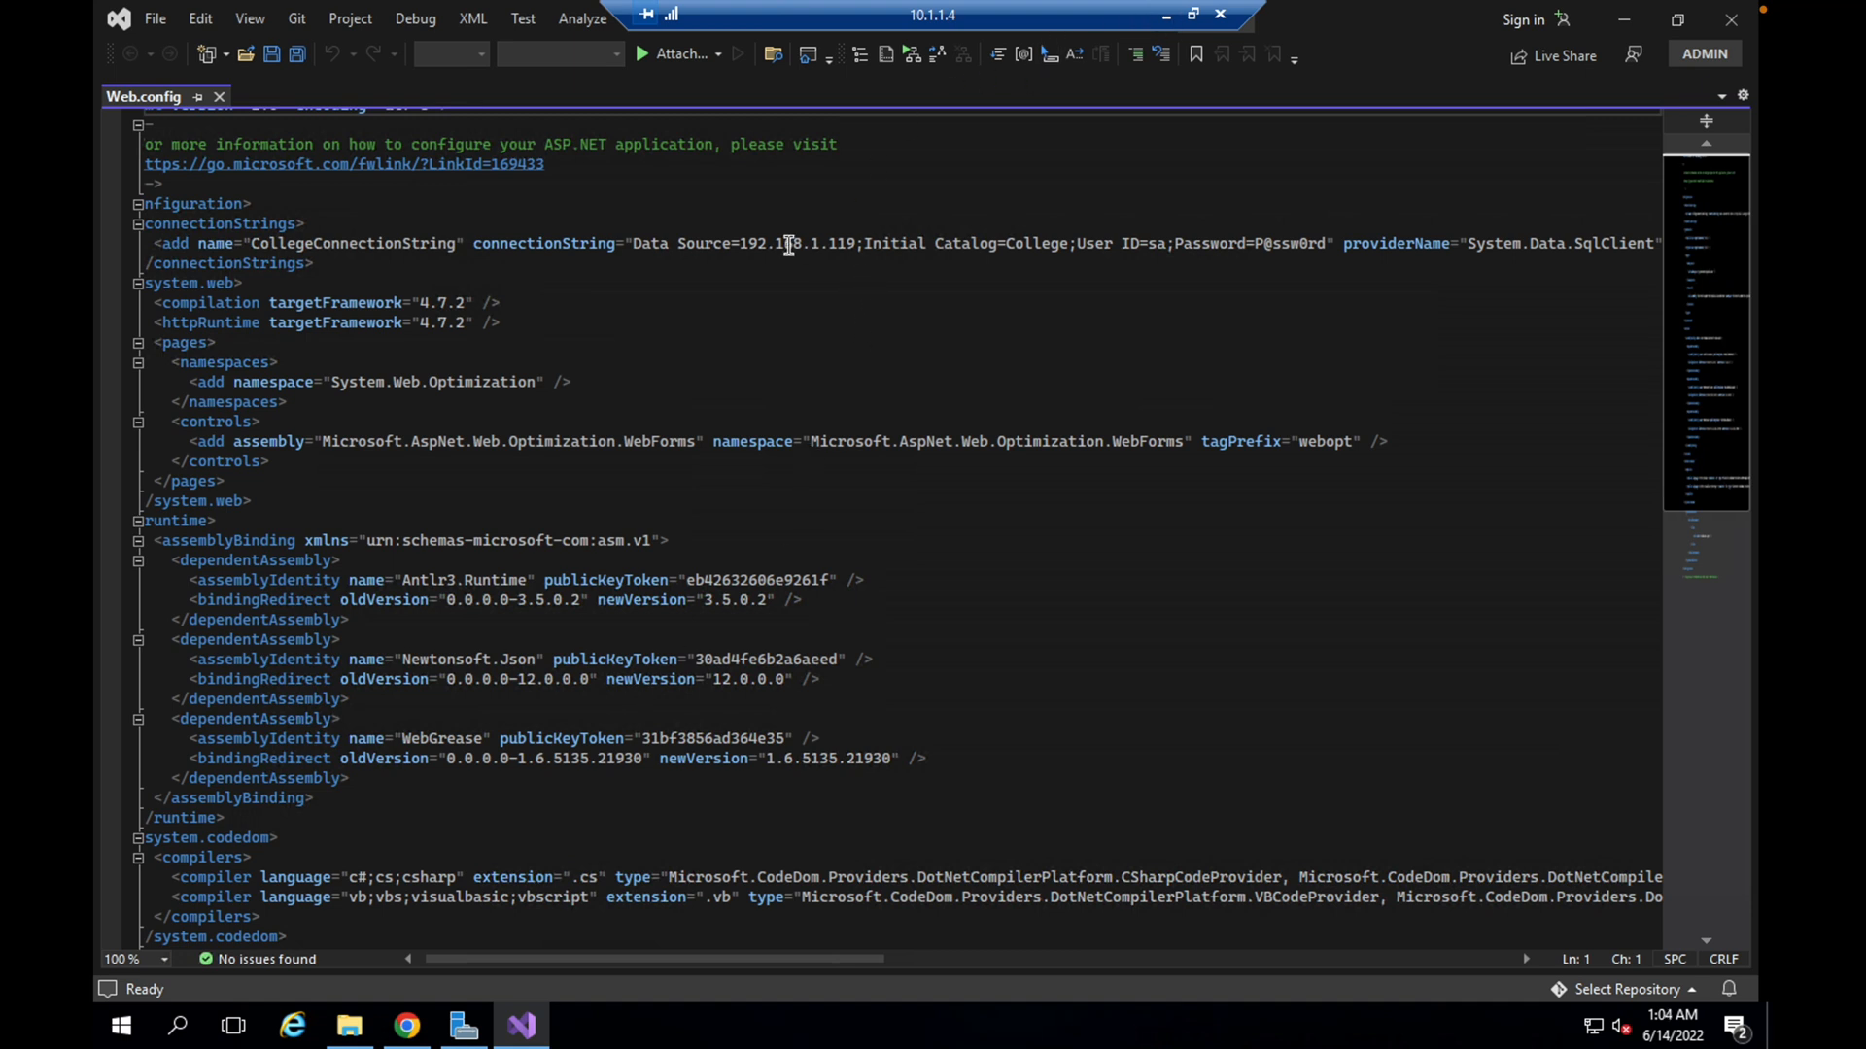
left_click_drag(740, 243, 856, 243)
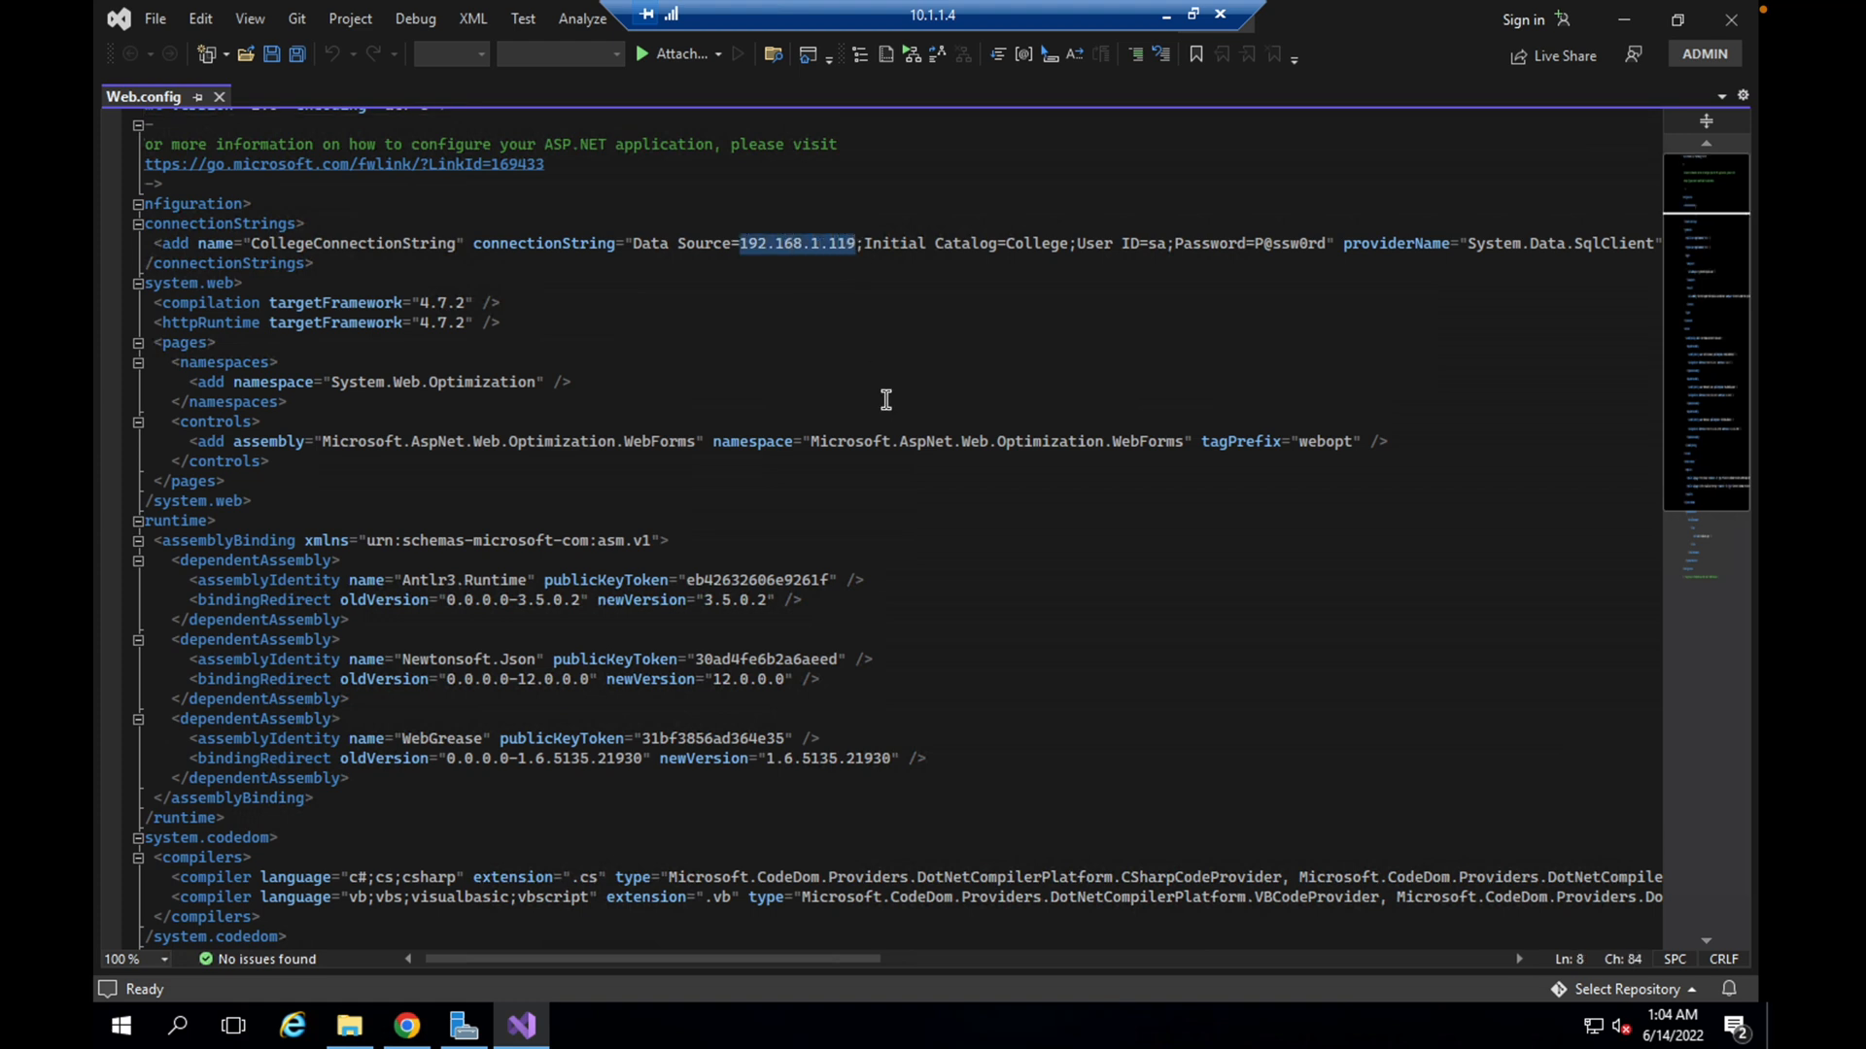
type("10.1.2.4")
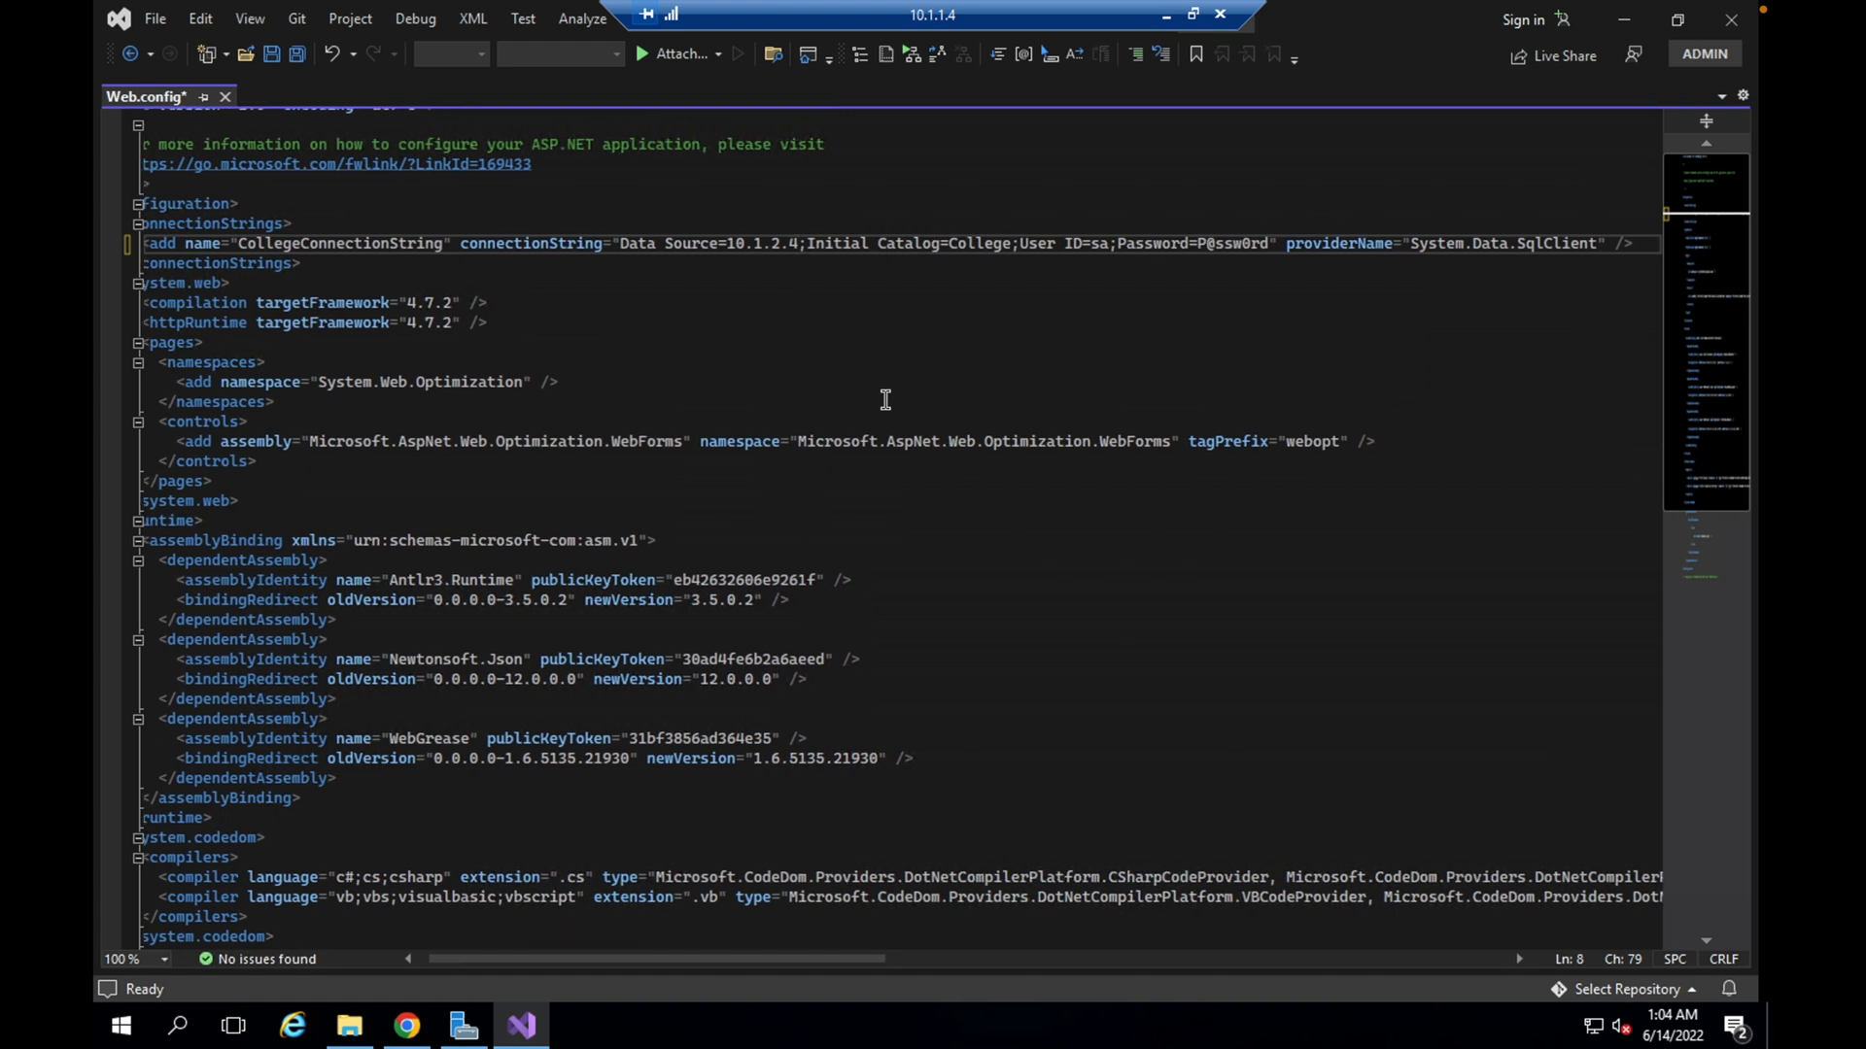
scroll(885, 399, "right", 4)
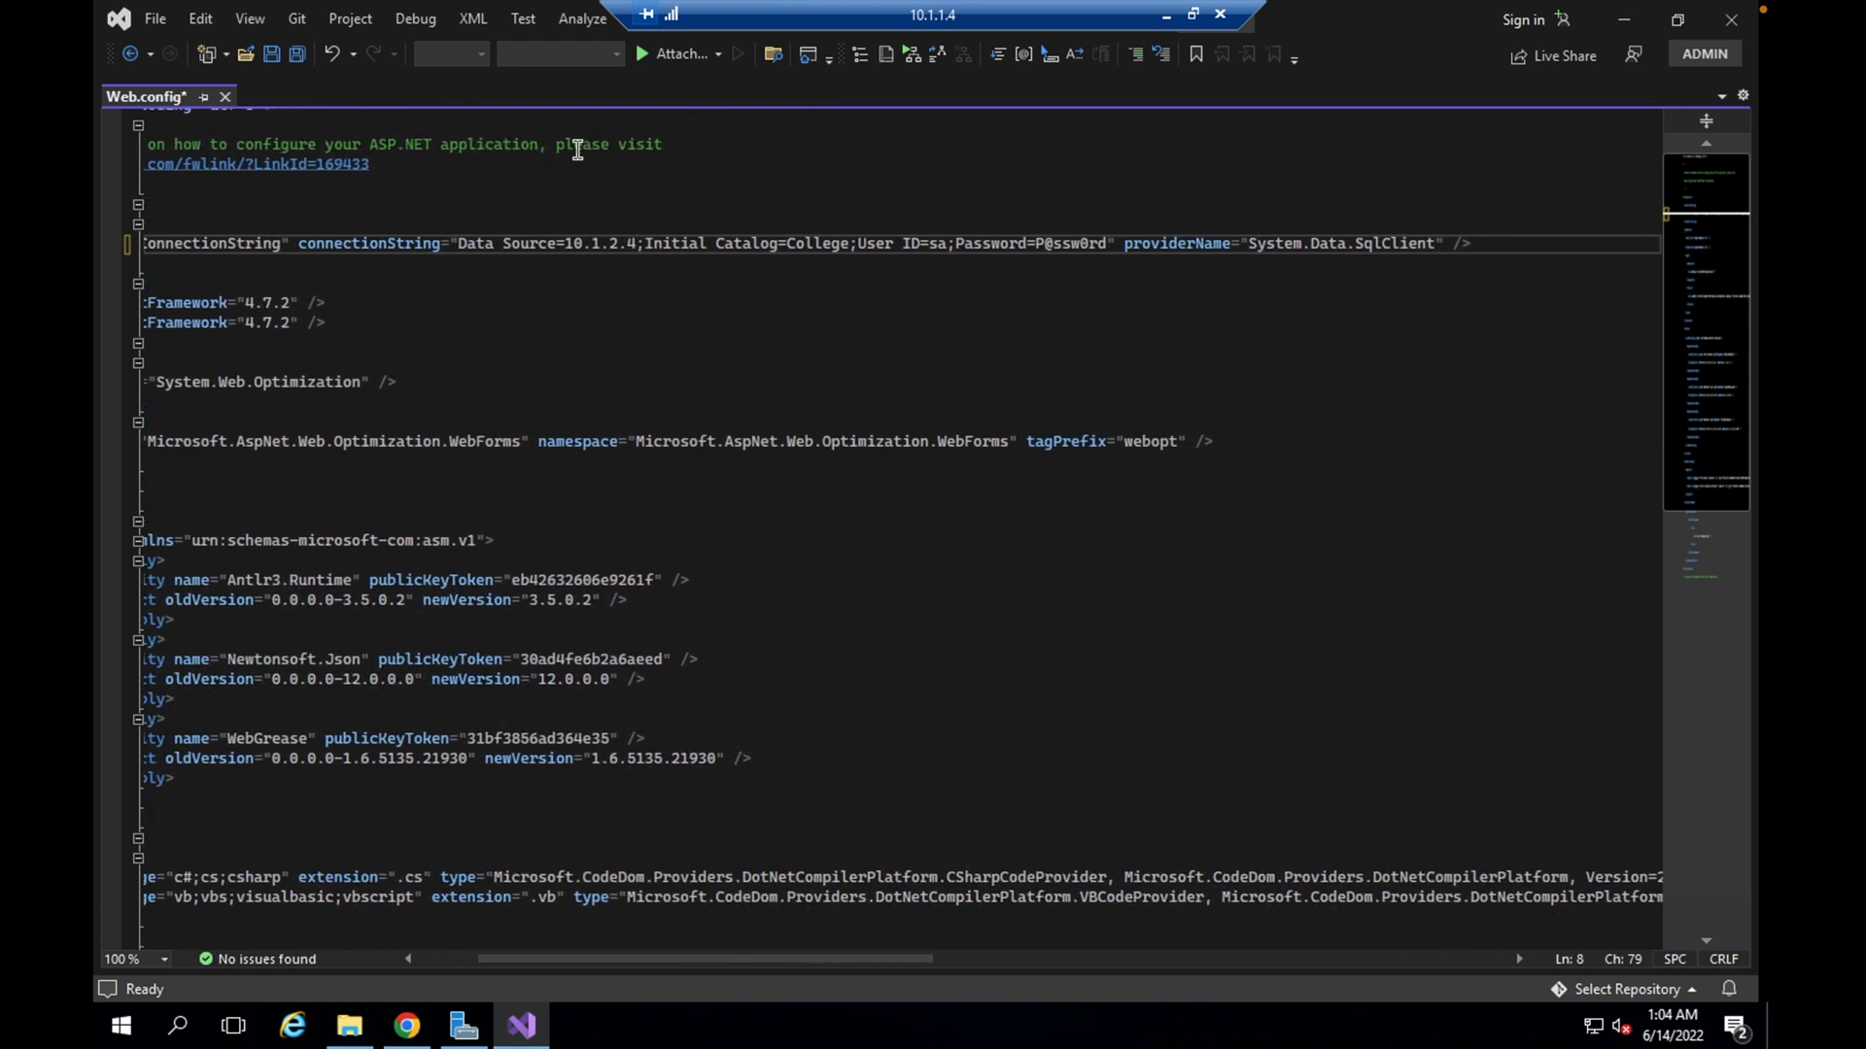
left_click(273, 55)
Reload the localhost/Database page in Chrome and dismiss the Restore pages prompt
left_click(407, 1025)
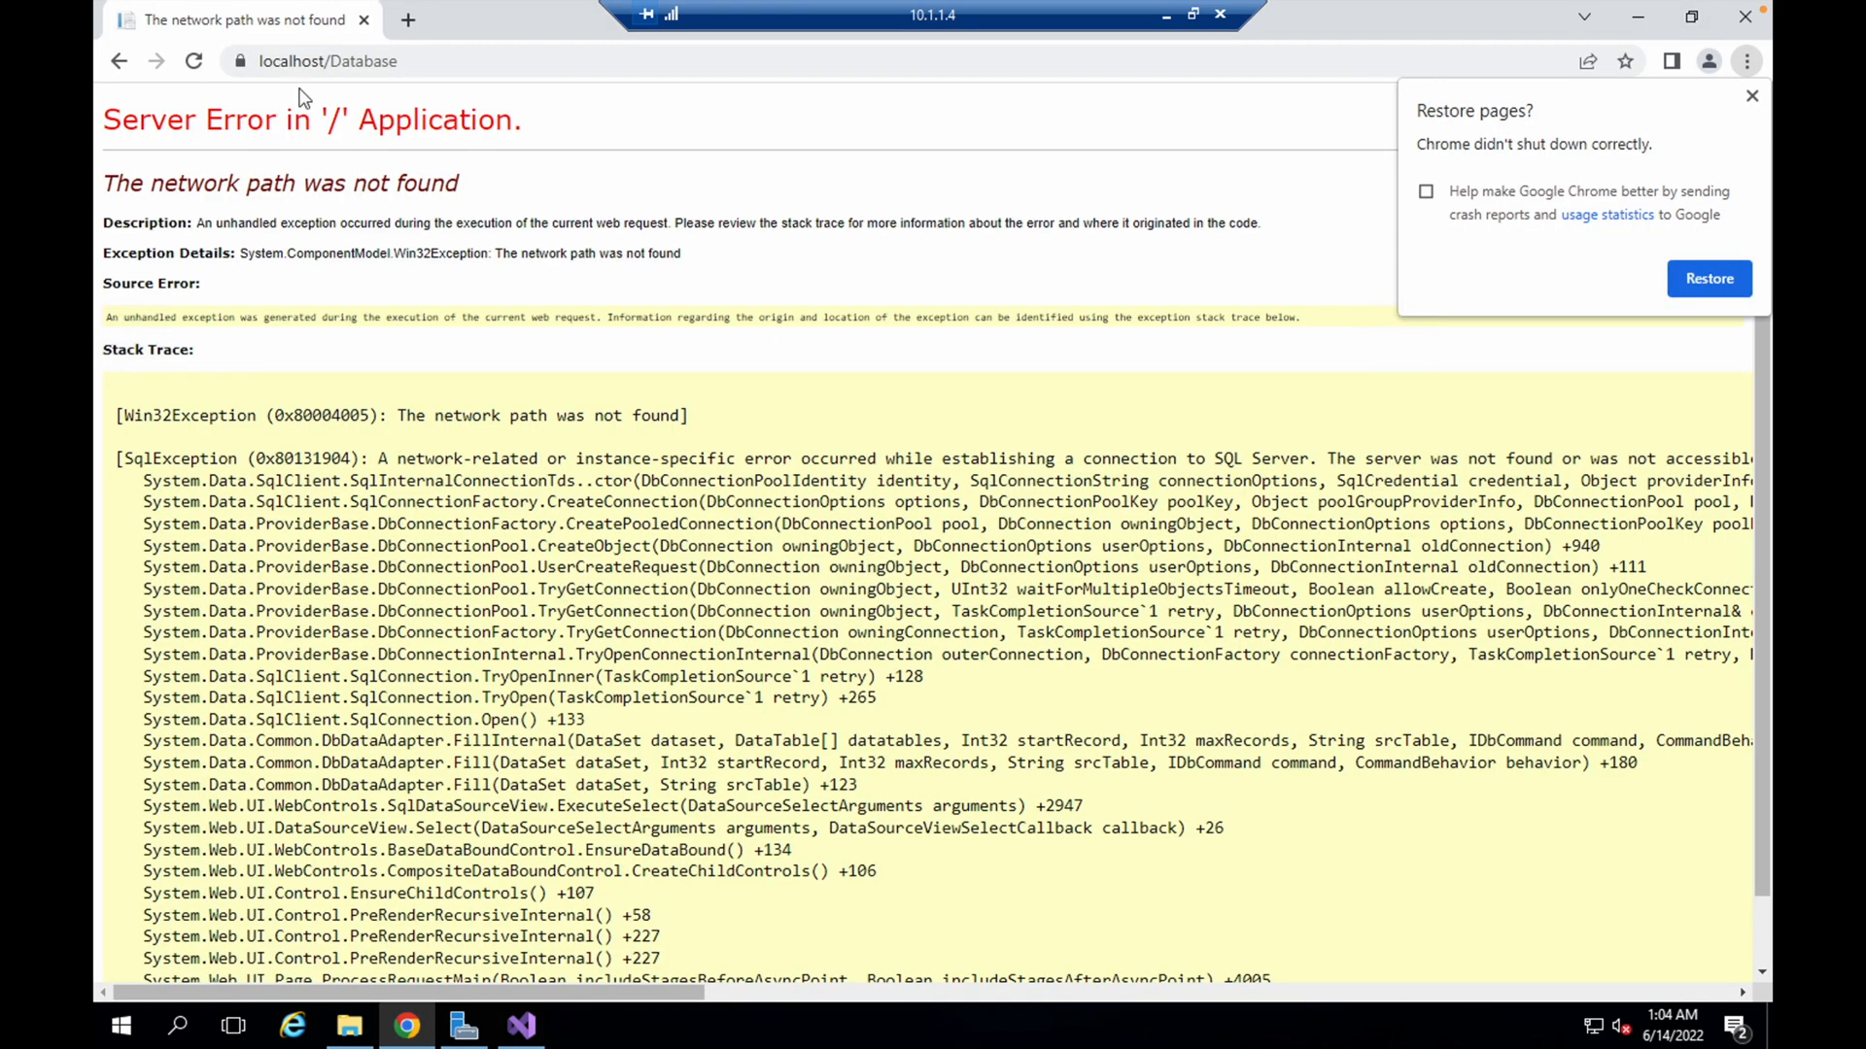
key("F5")
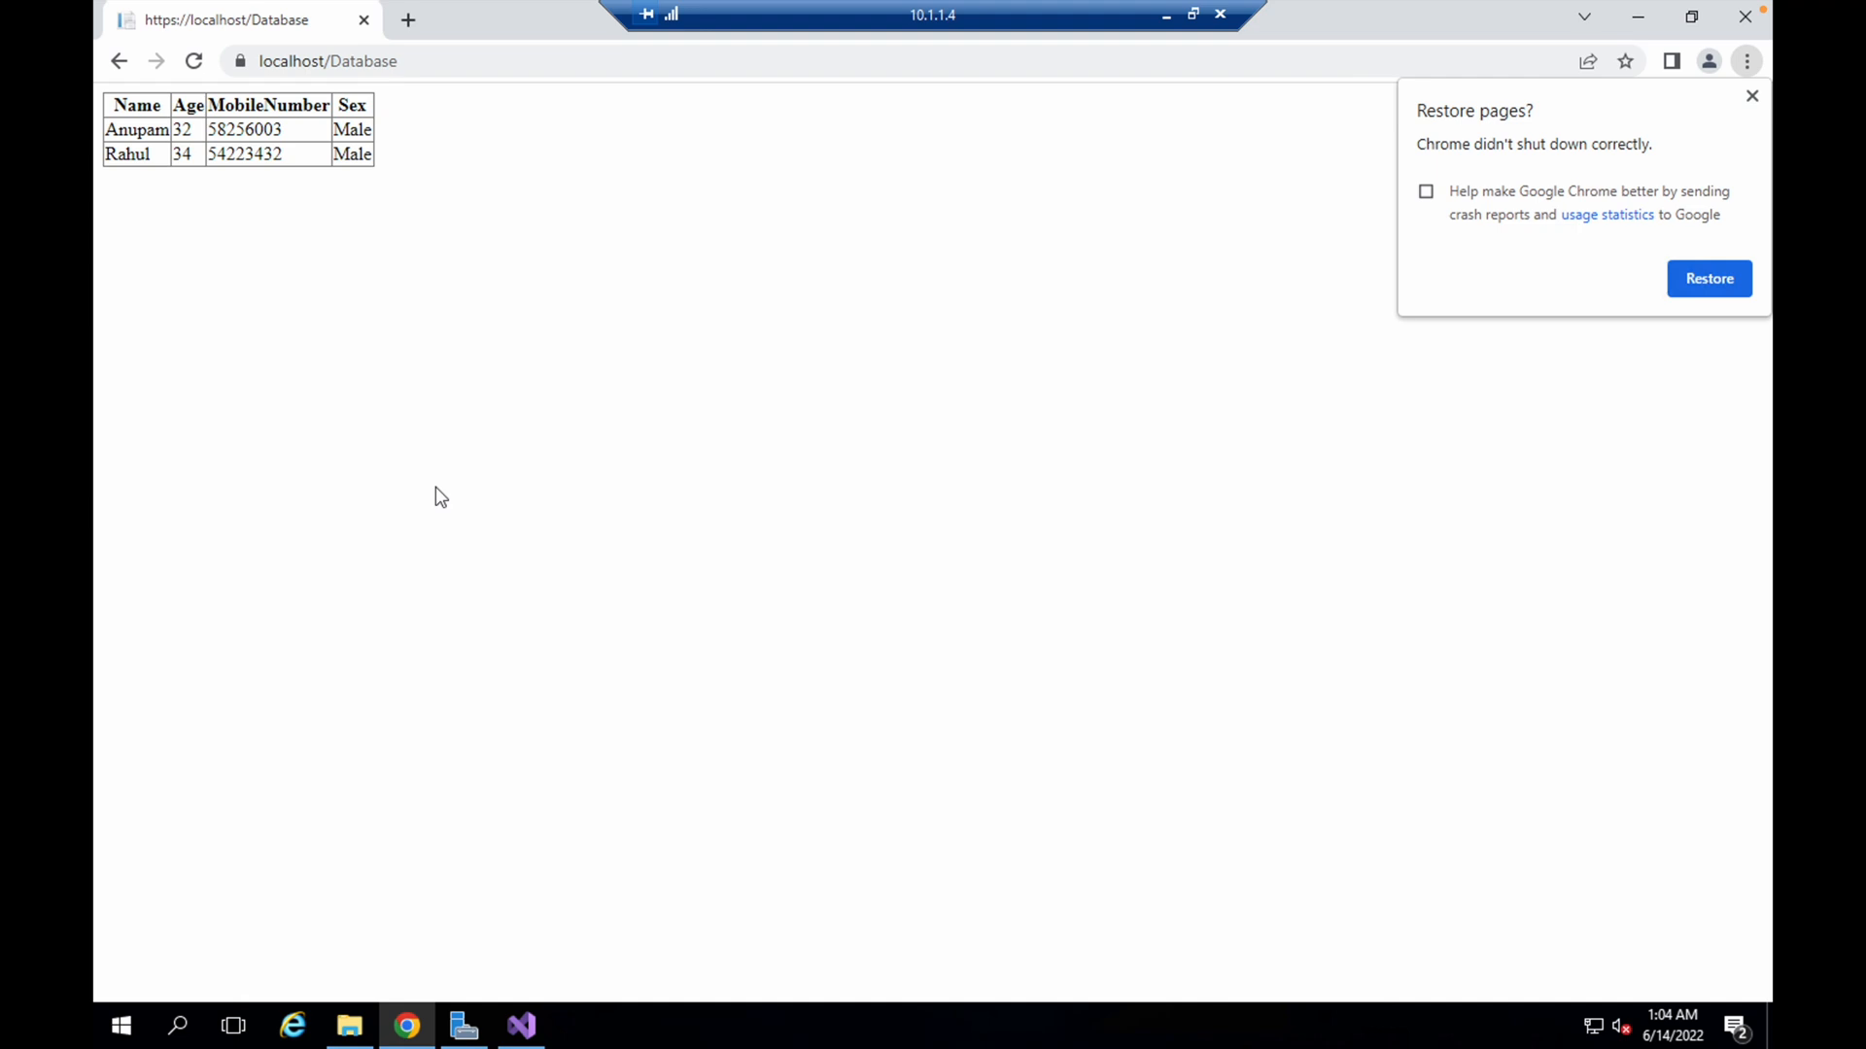
left_click(1749, 99)
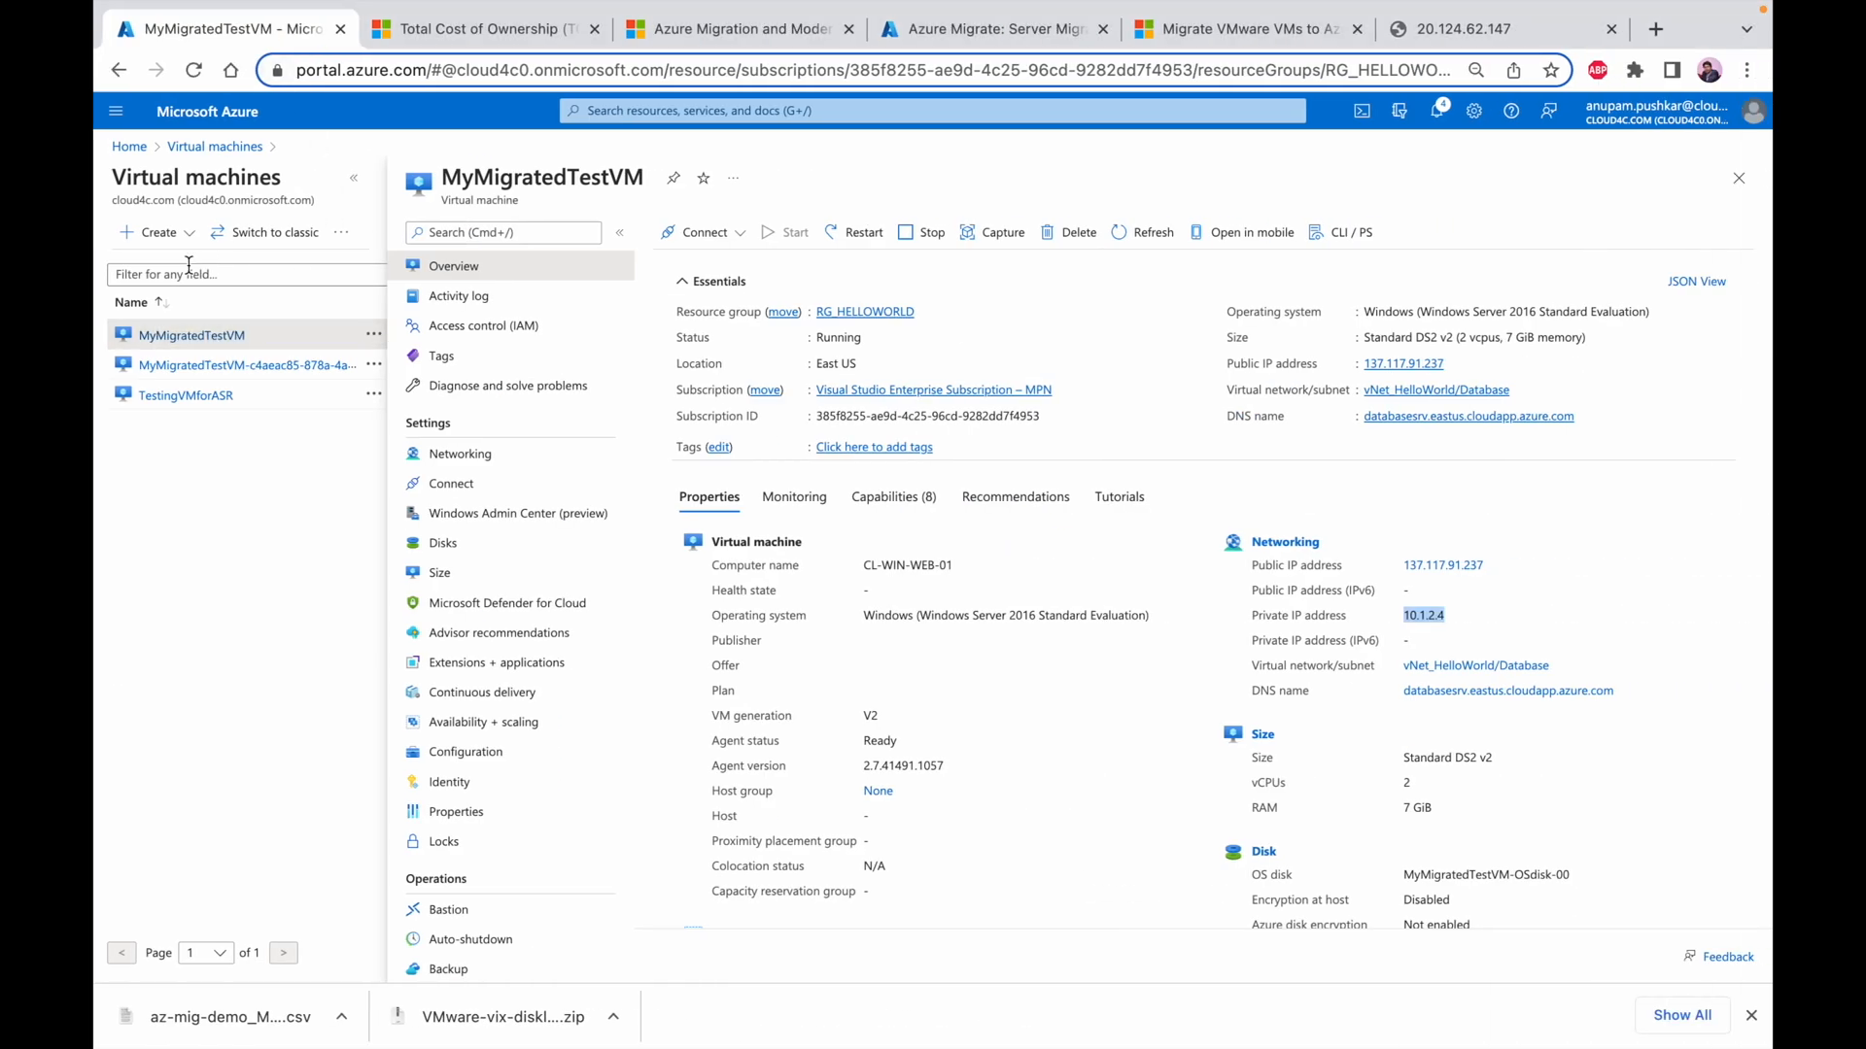
Switch to the Azure portal and open the webserver resource among the public IP addresses
left_click(131, 146)
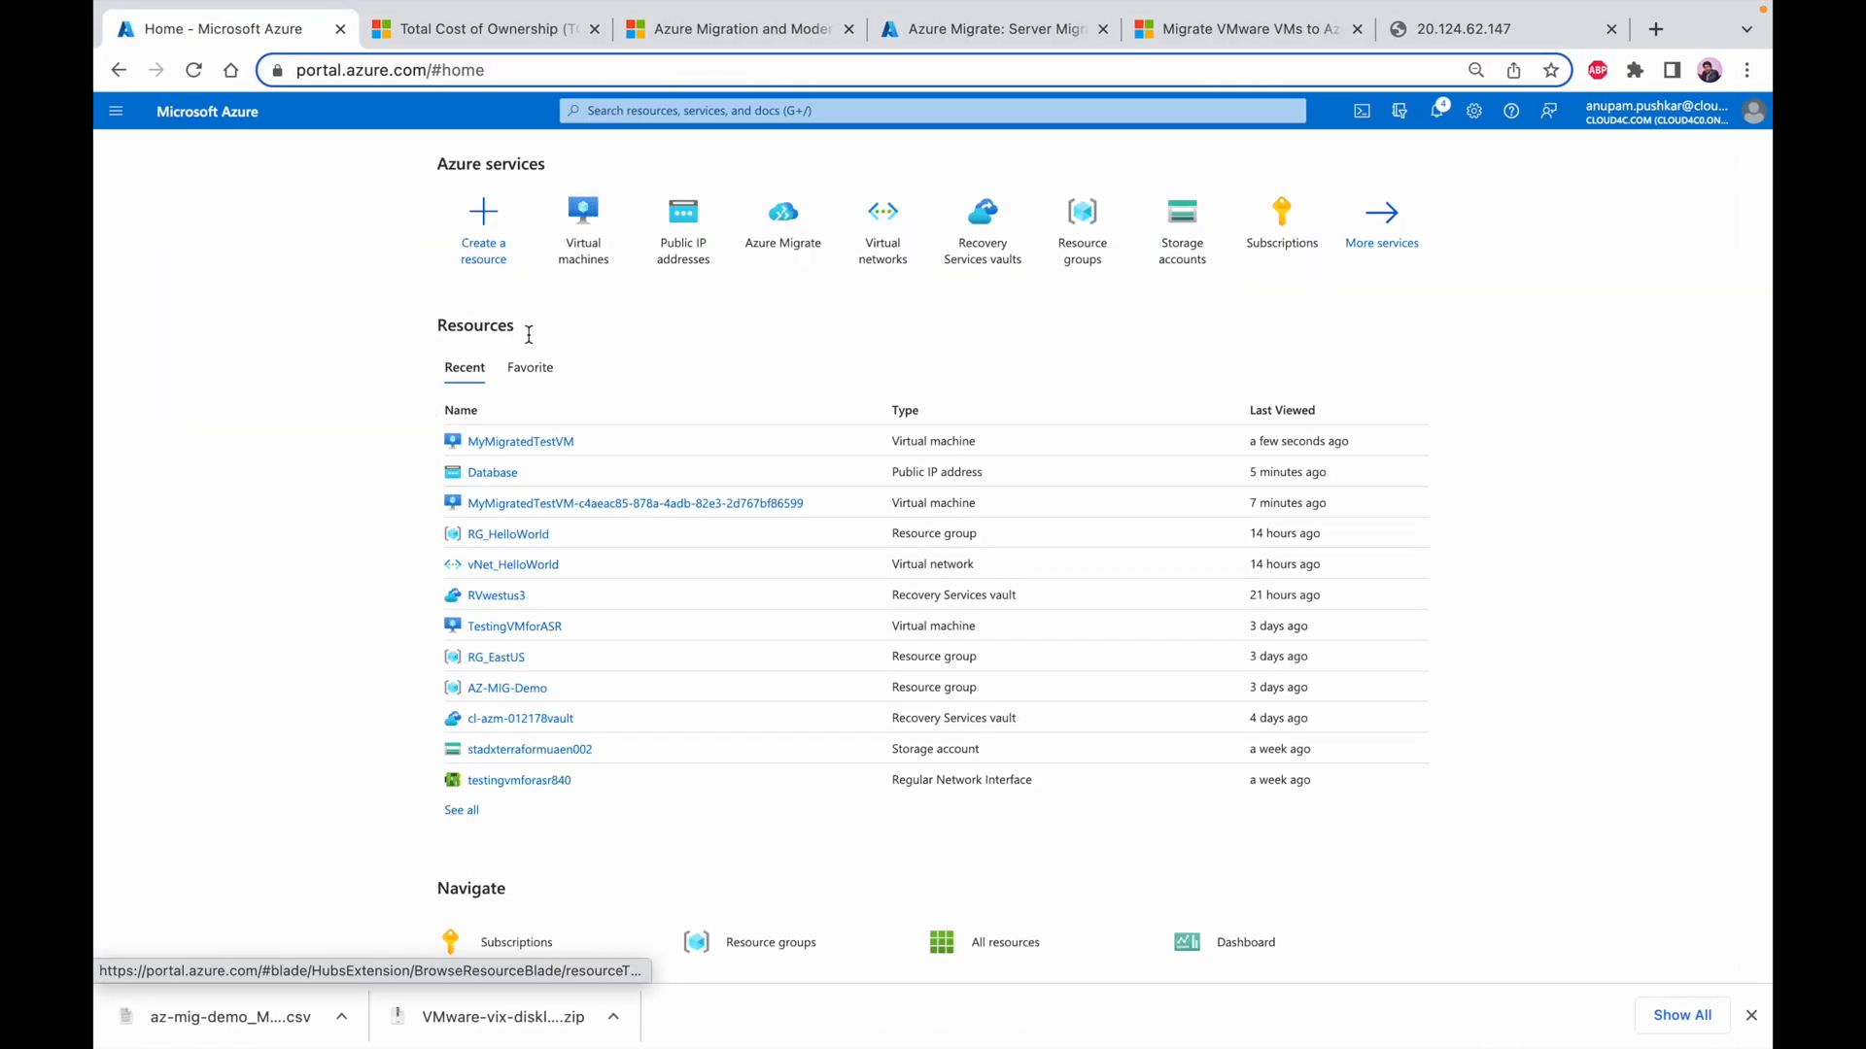
left_click(666, 250)
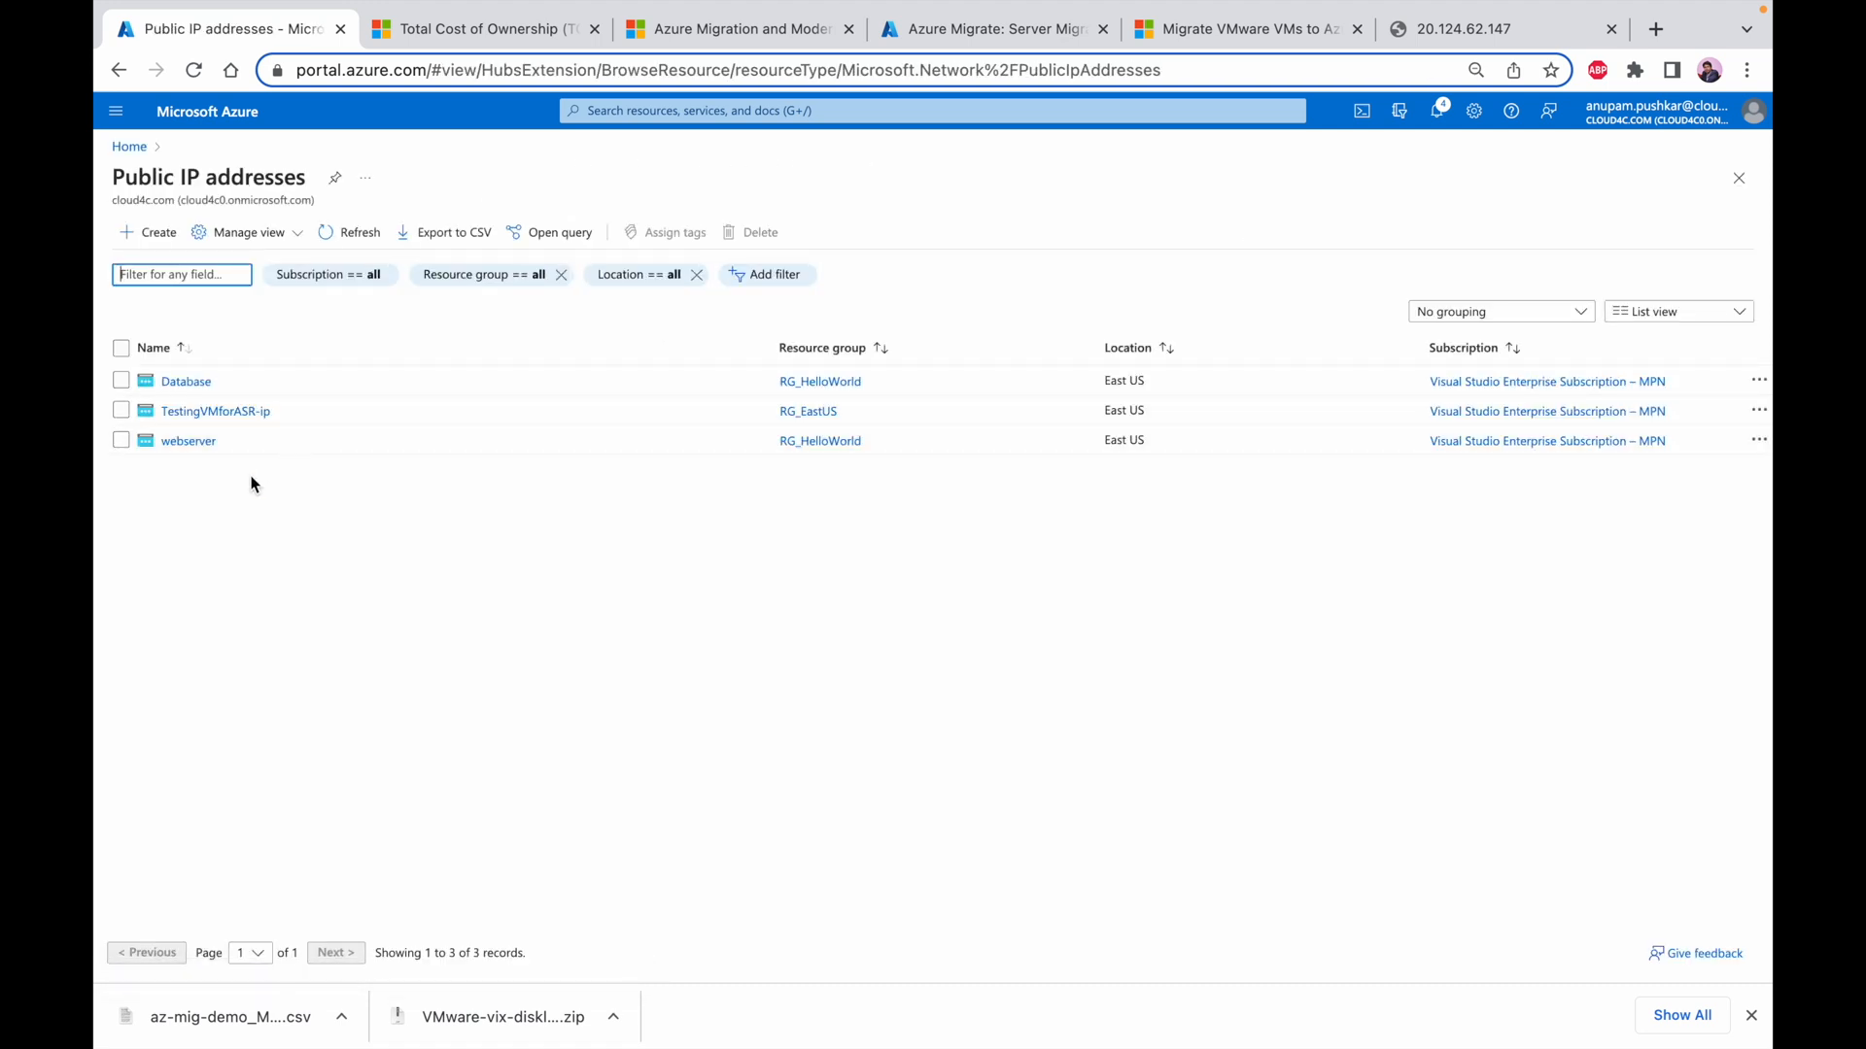
left_click_drag(188, 443, 1262, 393)
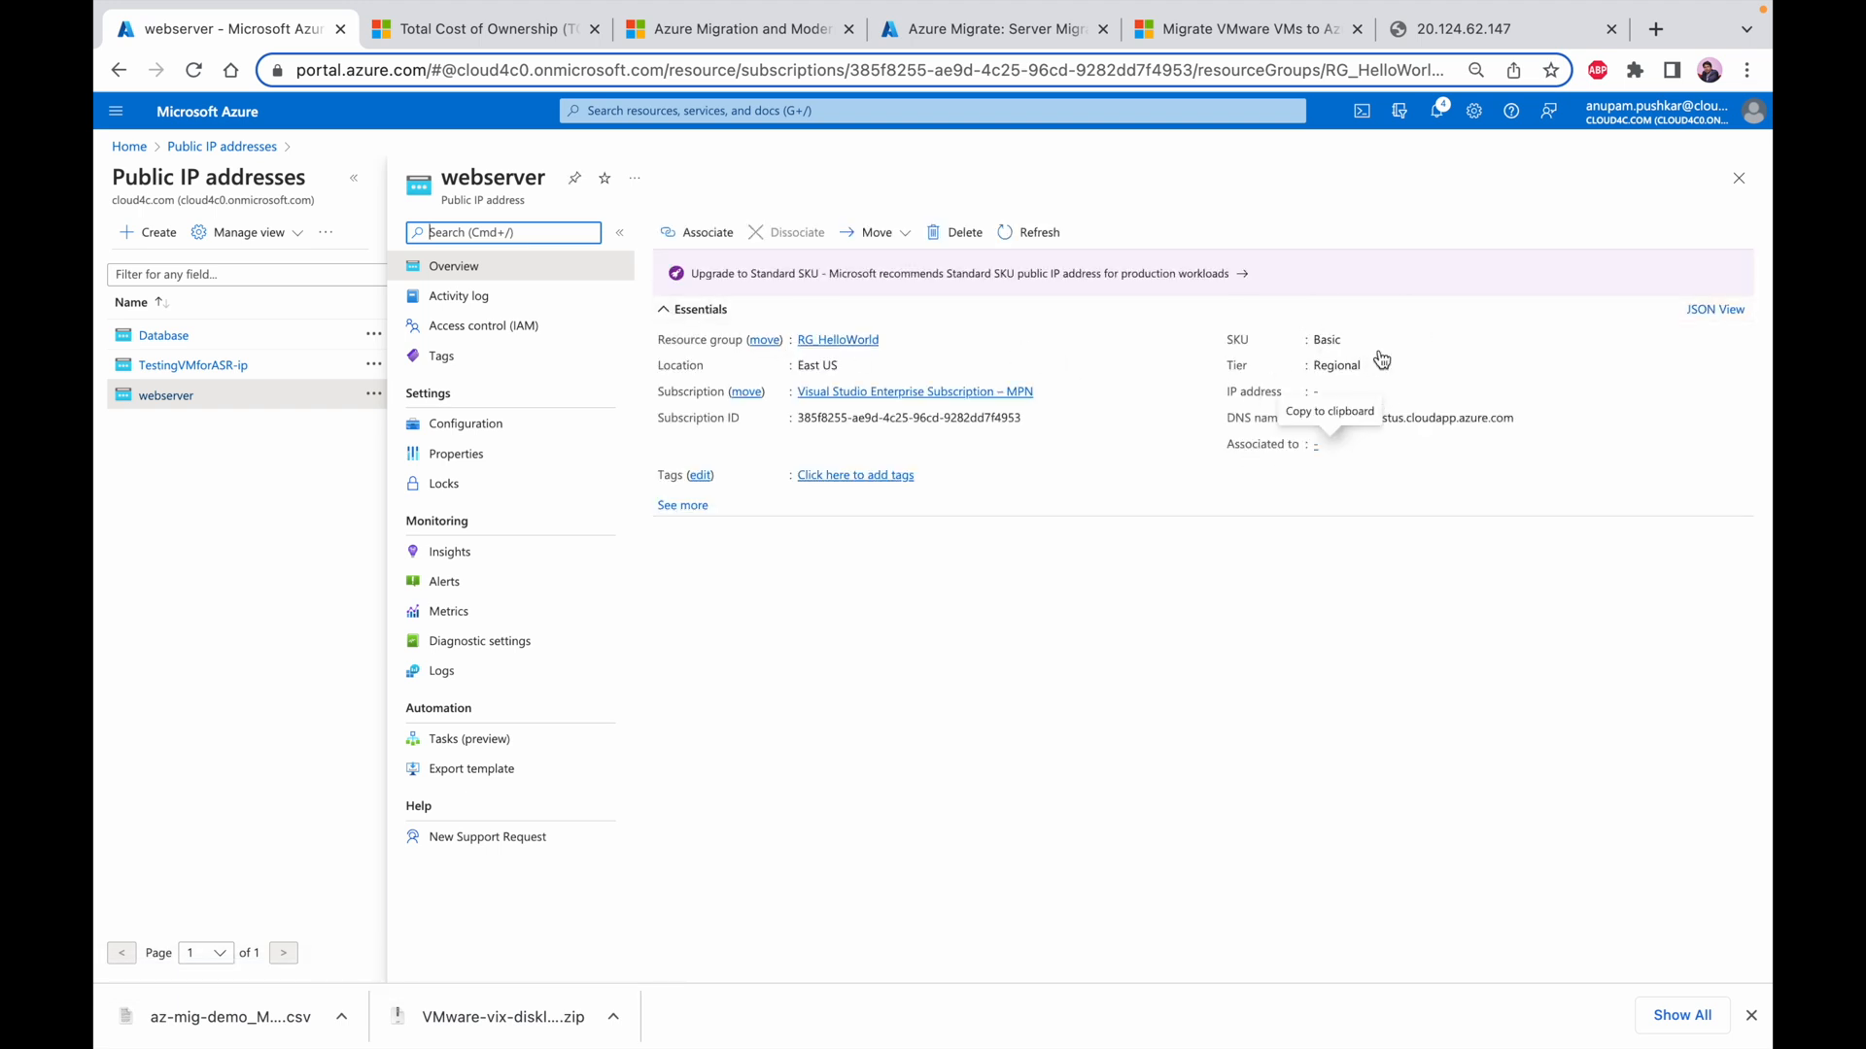
Associate the webserver public IP address with network interface nic-MyMigratedTestVM-00-90216abb-e4d7-45bc-9ccd-306ad88126d1 in RG_HelloWorld
left_click(706, 237)
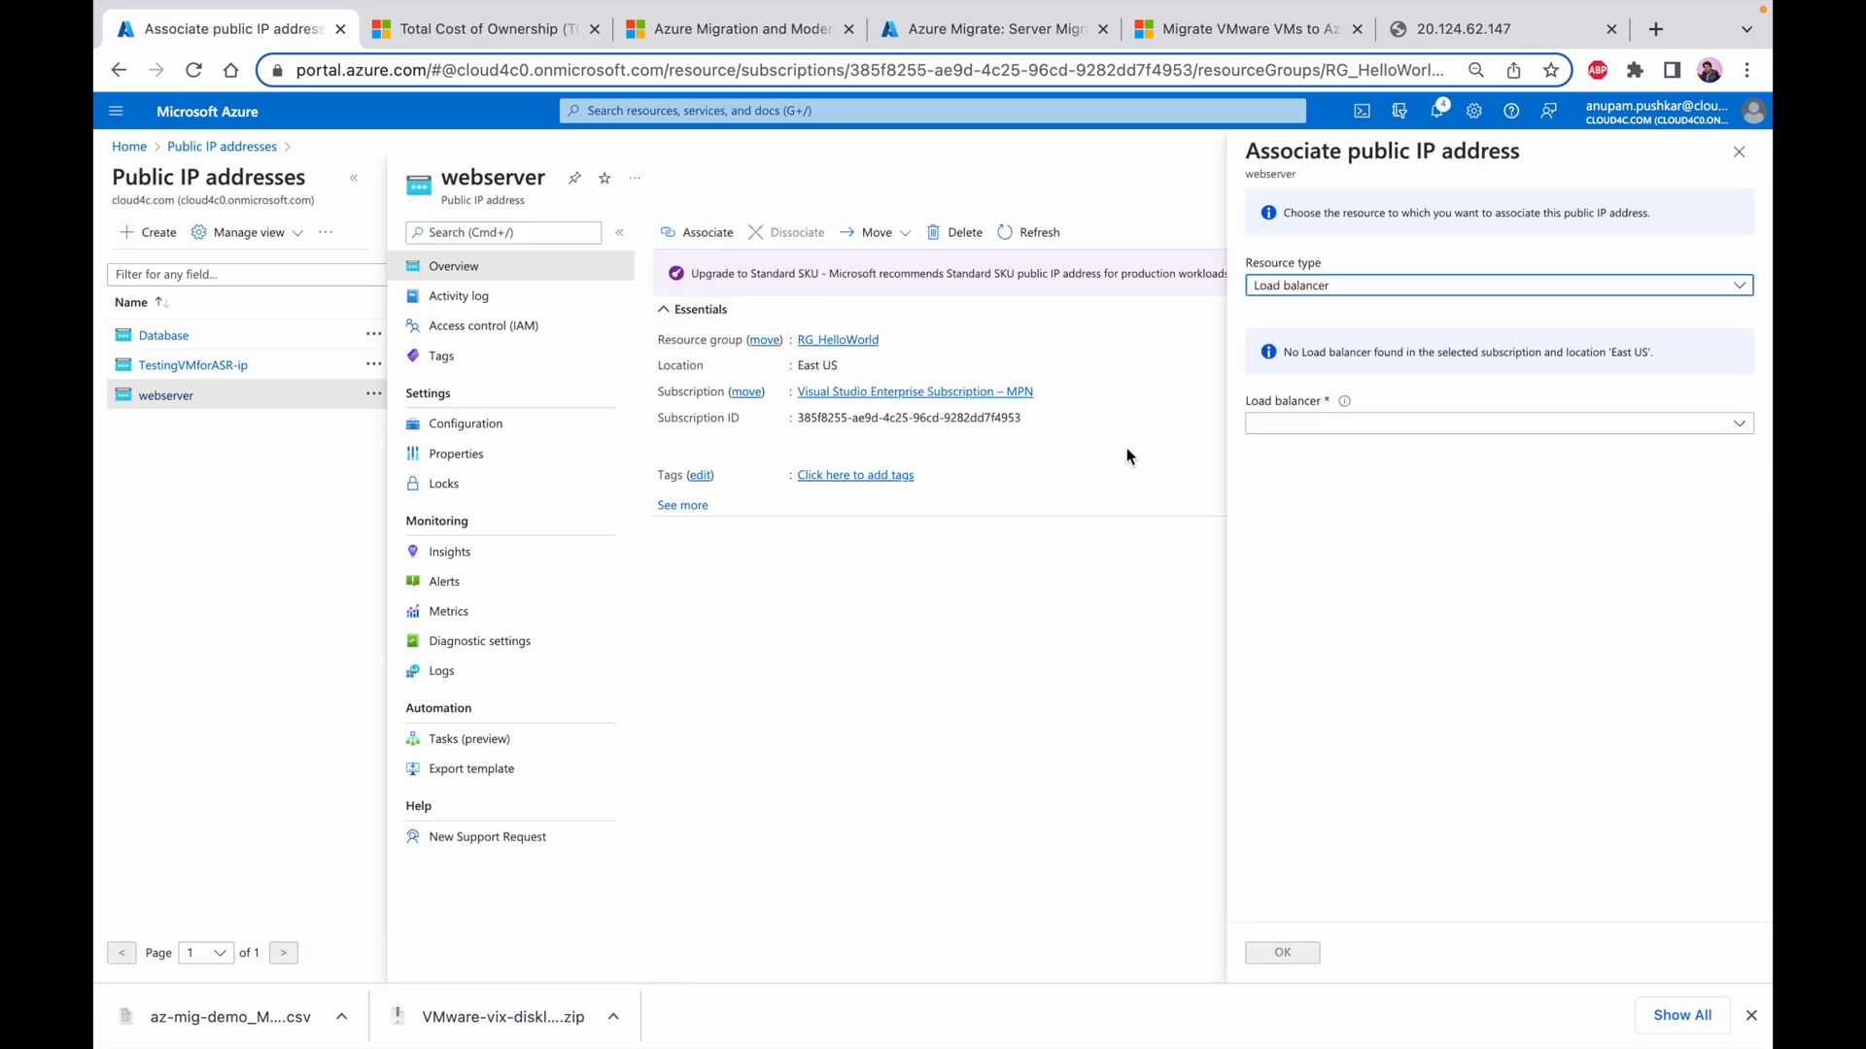
left_click(1422, 288)
left_click(1406, 340)
left_click(1400, 345)
left_click(1396, 406)
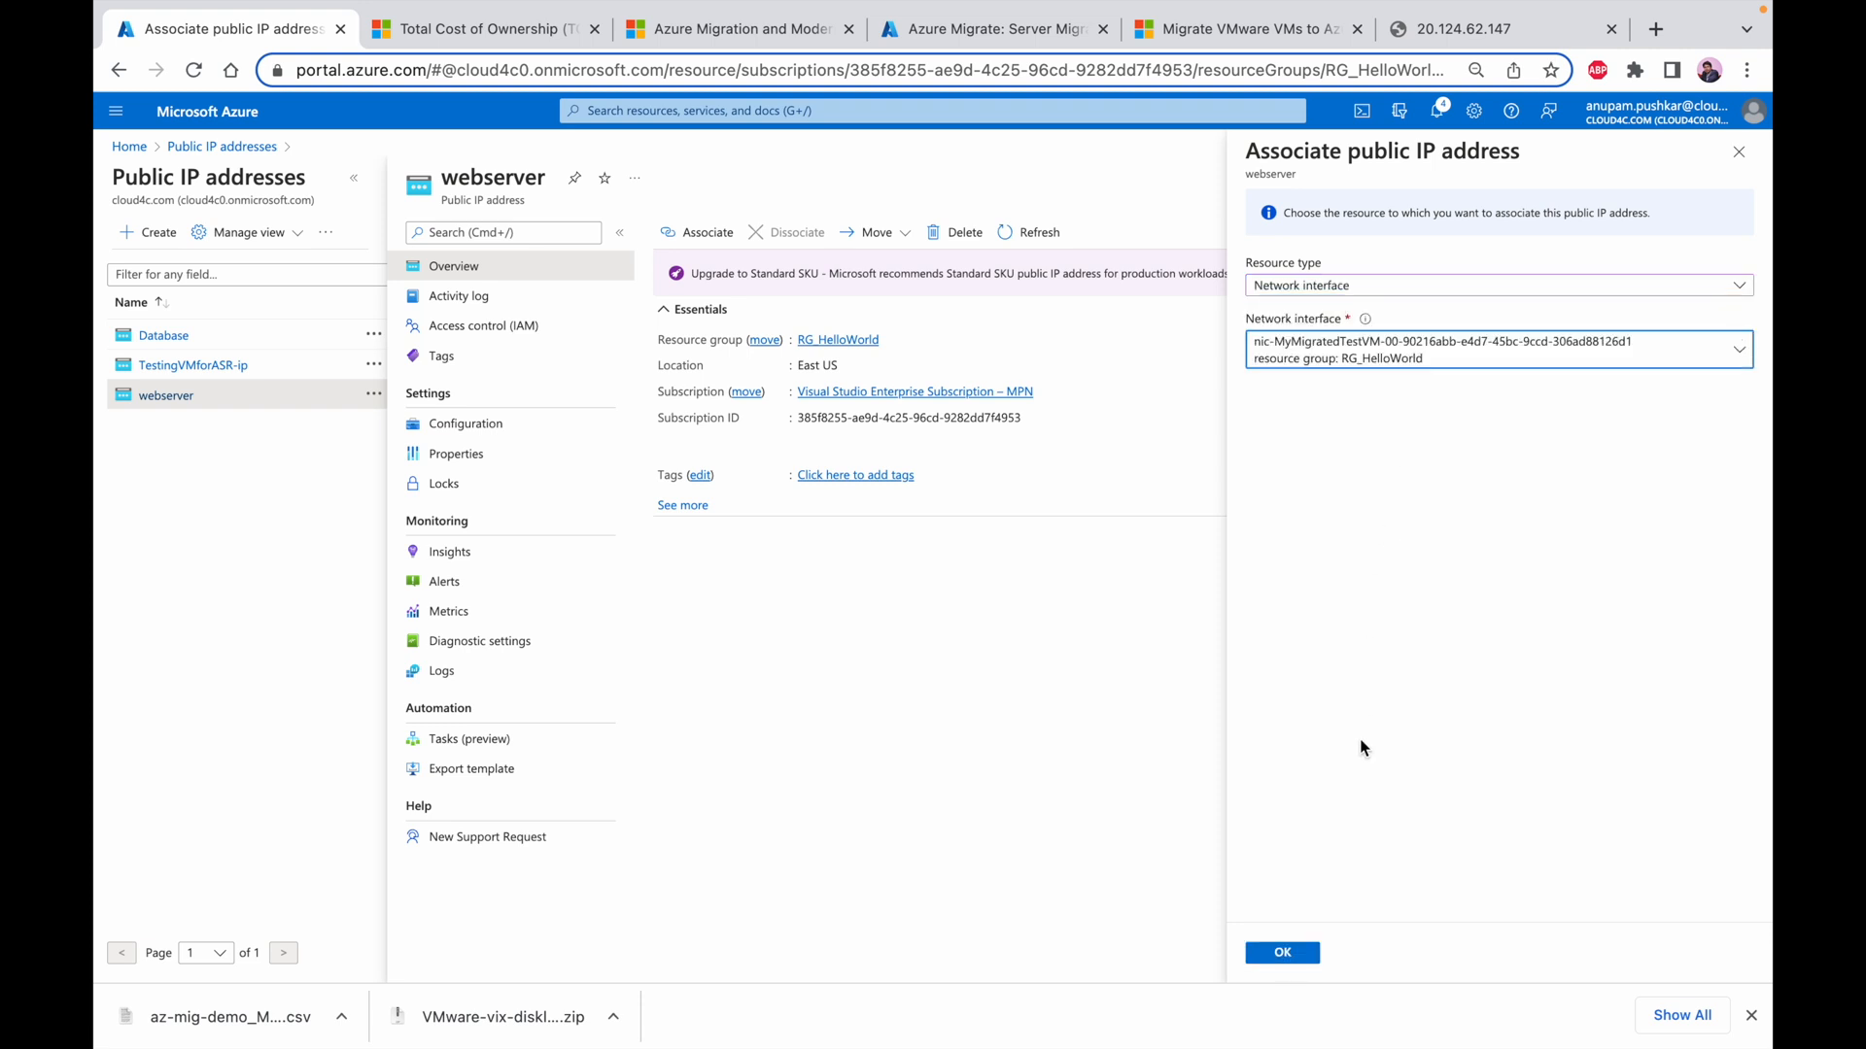
left_click(1284, 954)
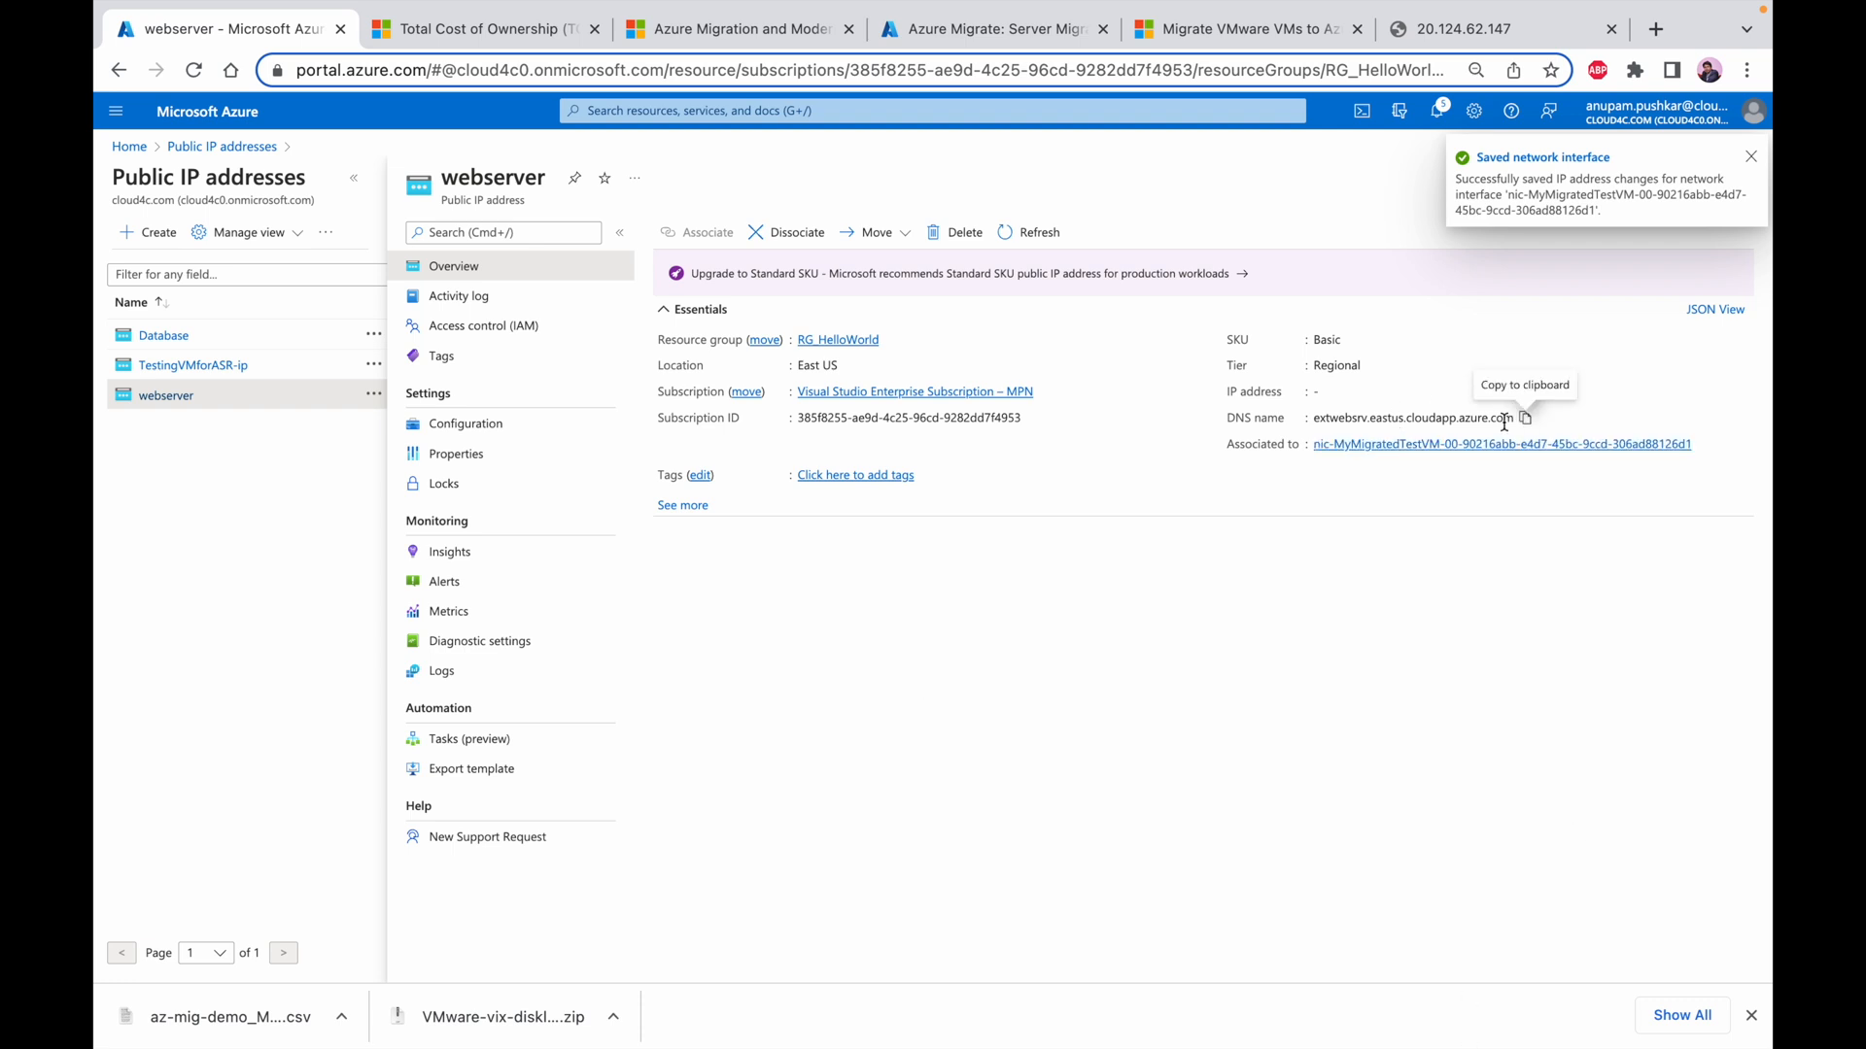
Copy the webserver DNS name and load extwebsrv.eastus.cloudapp.azure.com in a new browser tab
left_click(1525, 419)
left_click(1545, 31)
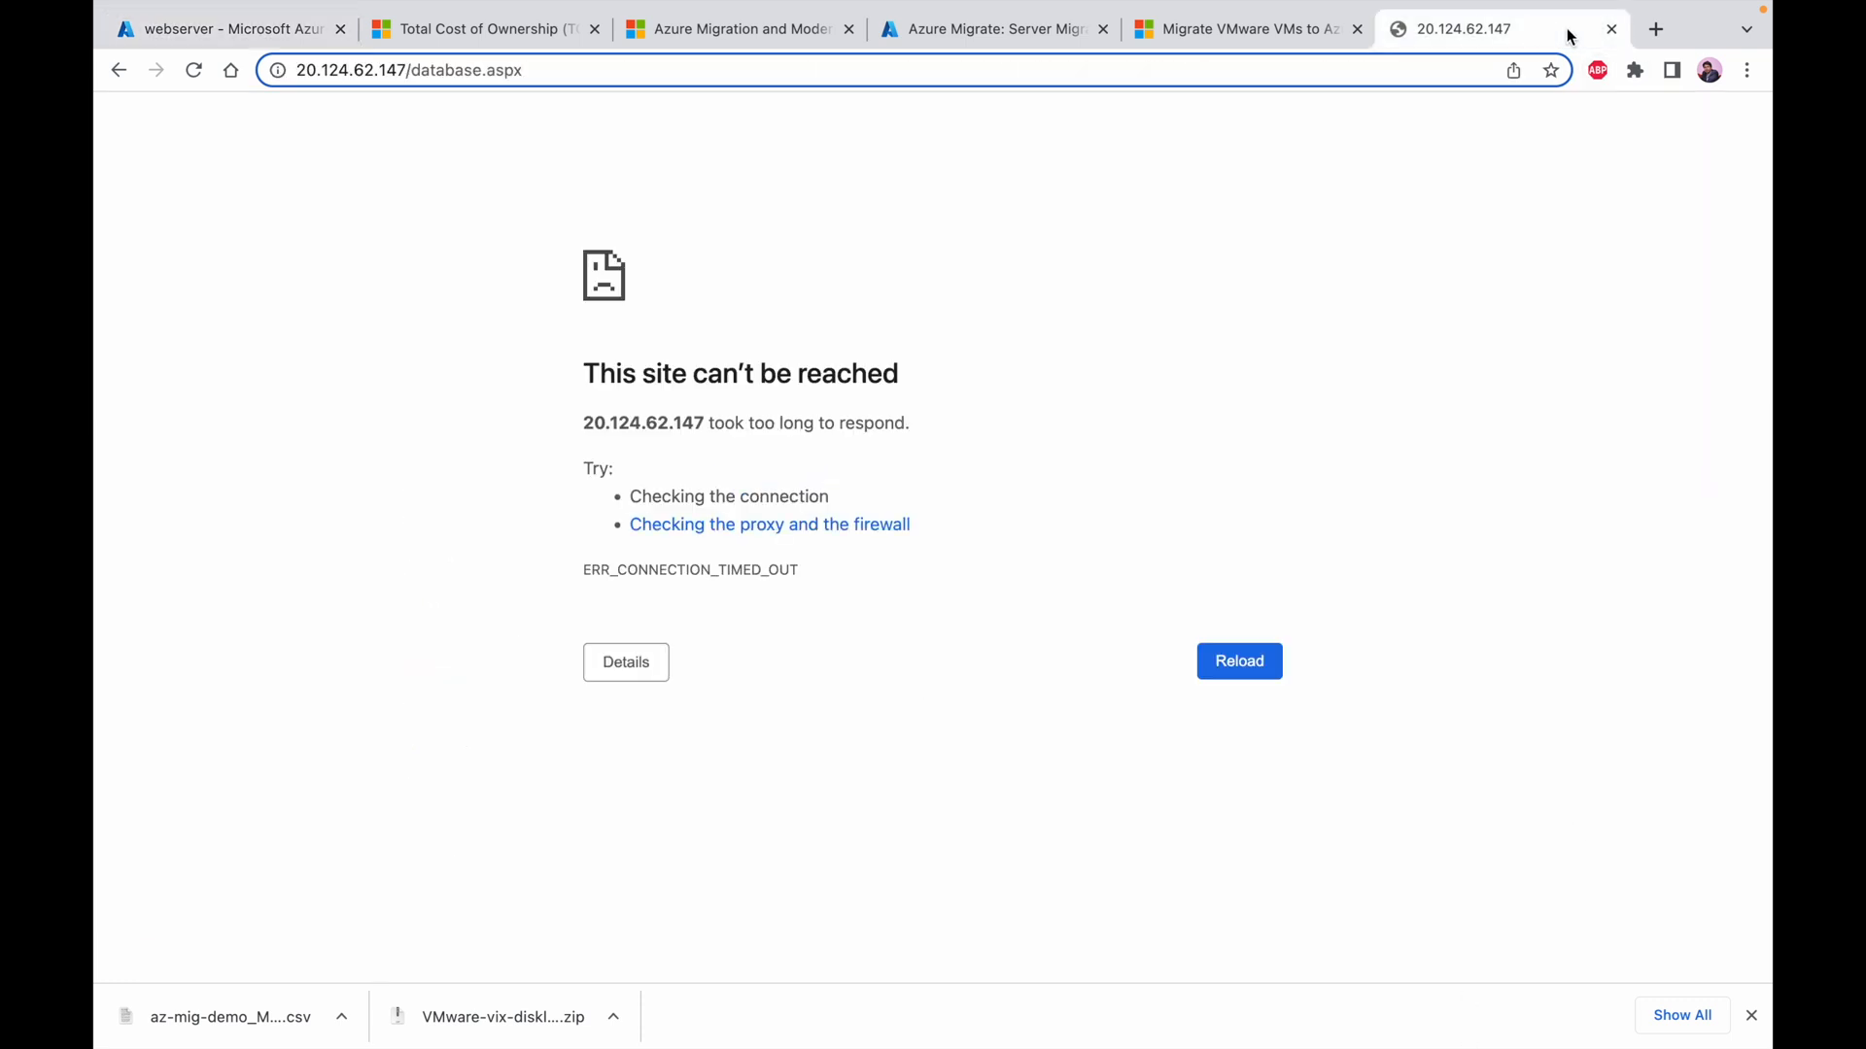
left_click(1655, 30)
key("ctrl+v")
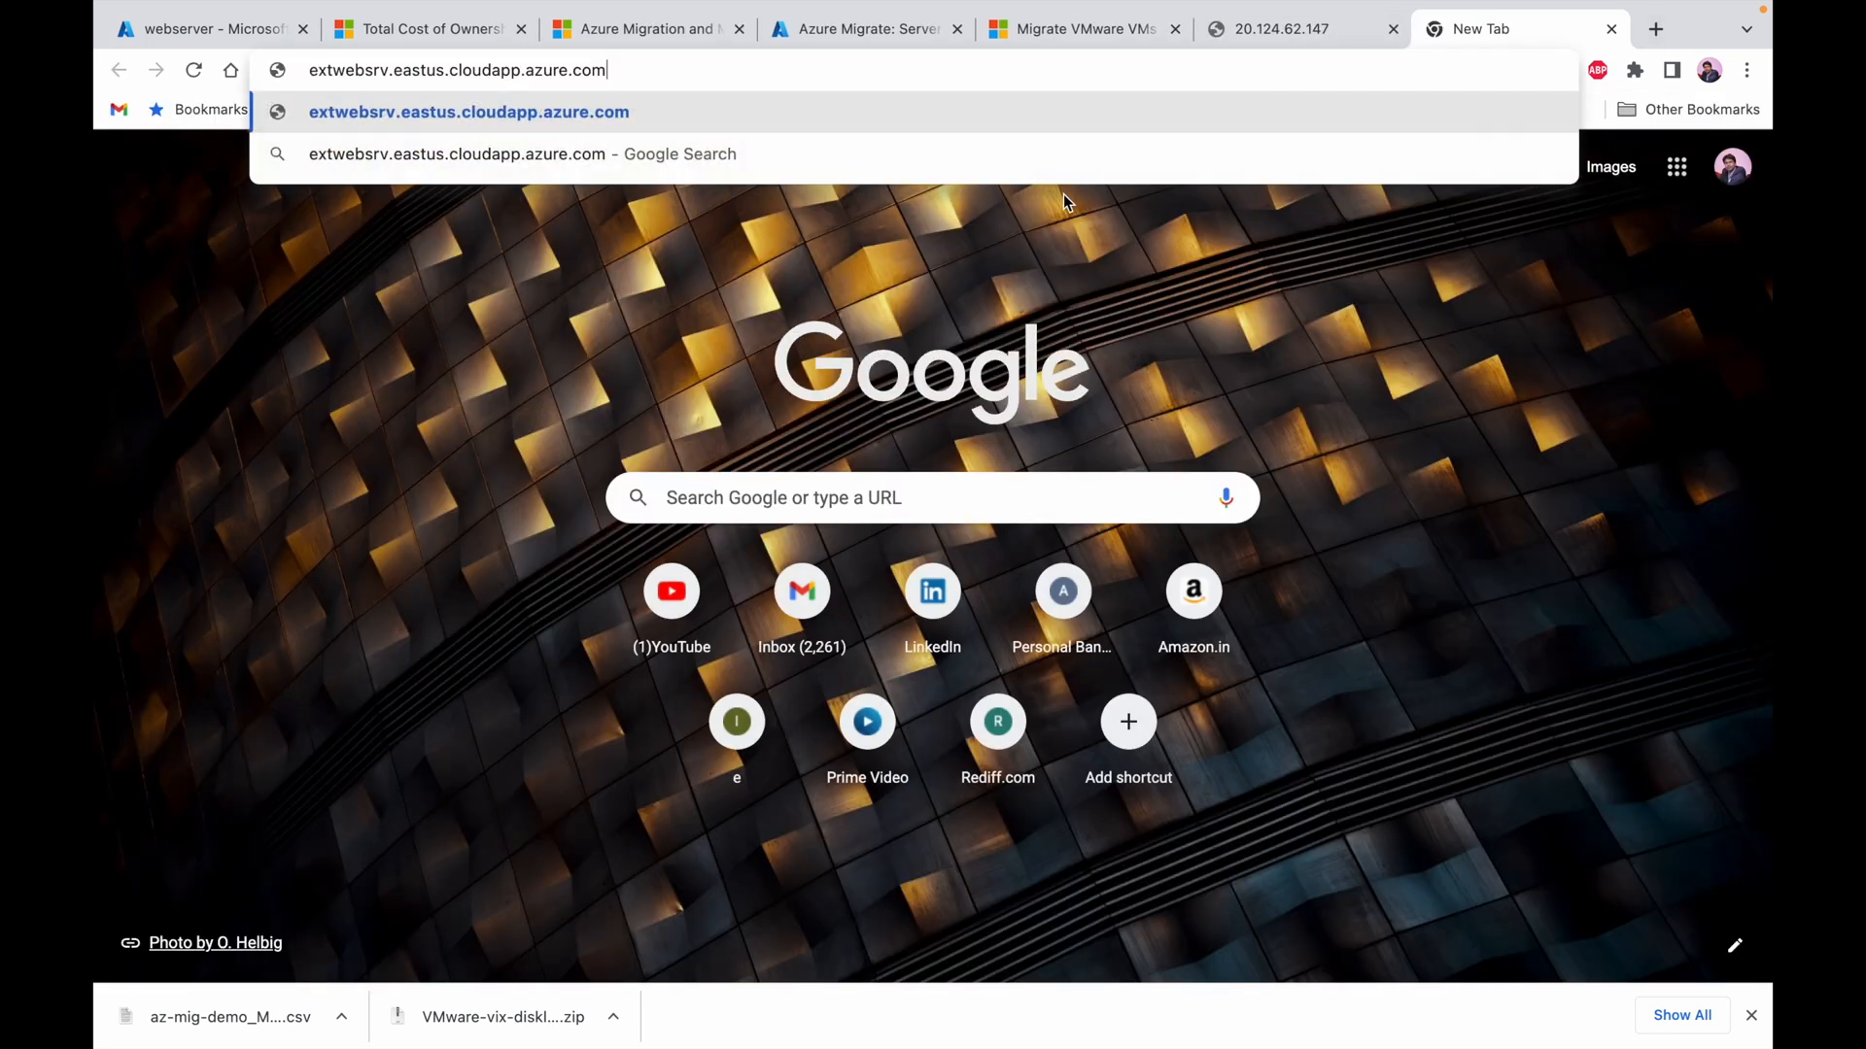
key("Return")
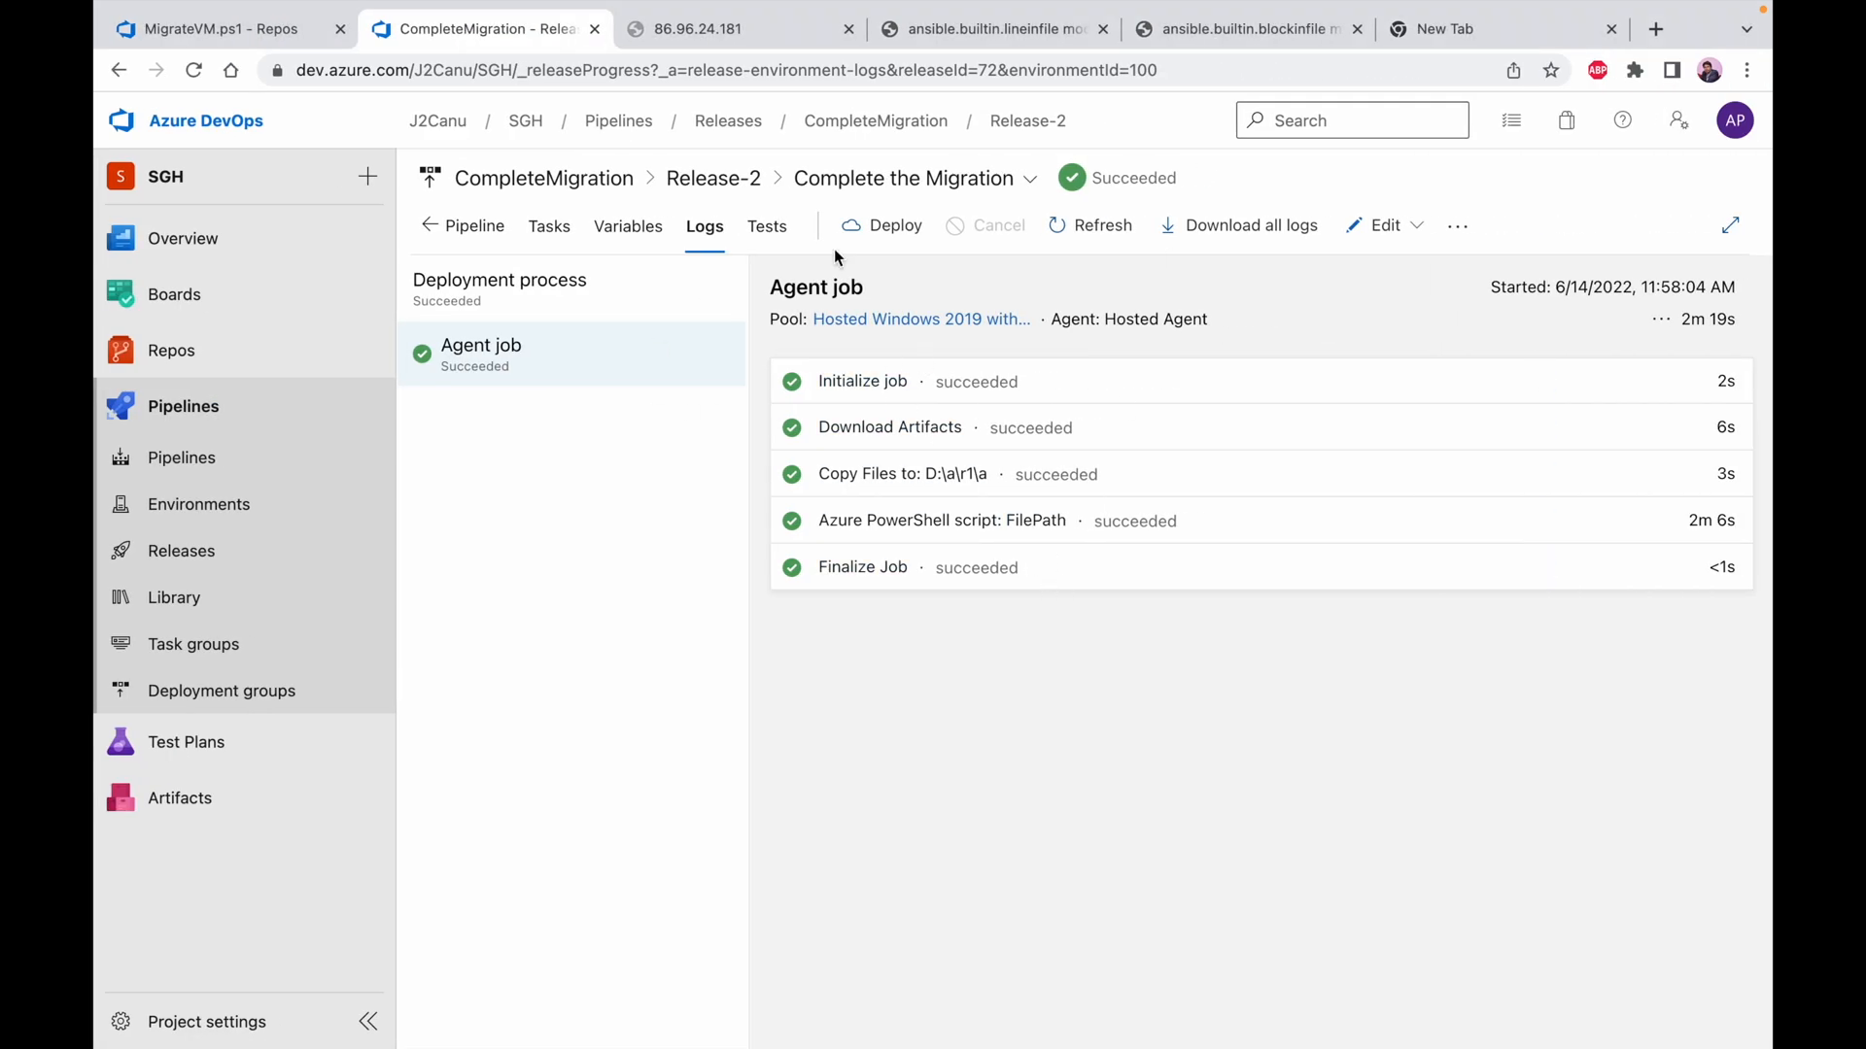
Return from the Release-2 logs in Azure DevOps to the CompleteMigration release list
left_click(713, 178)
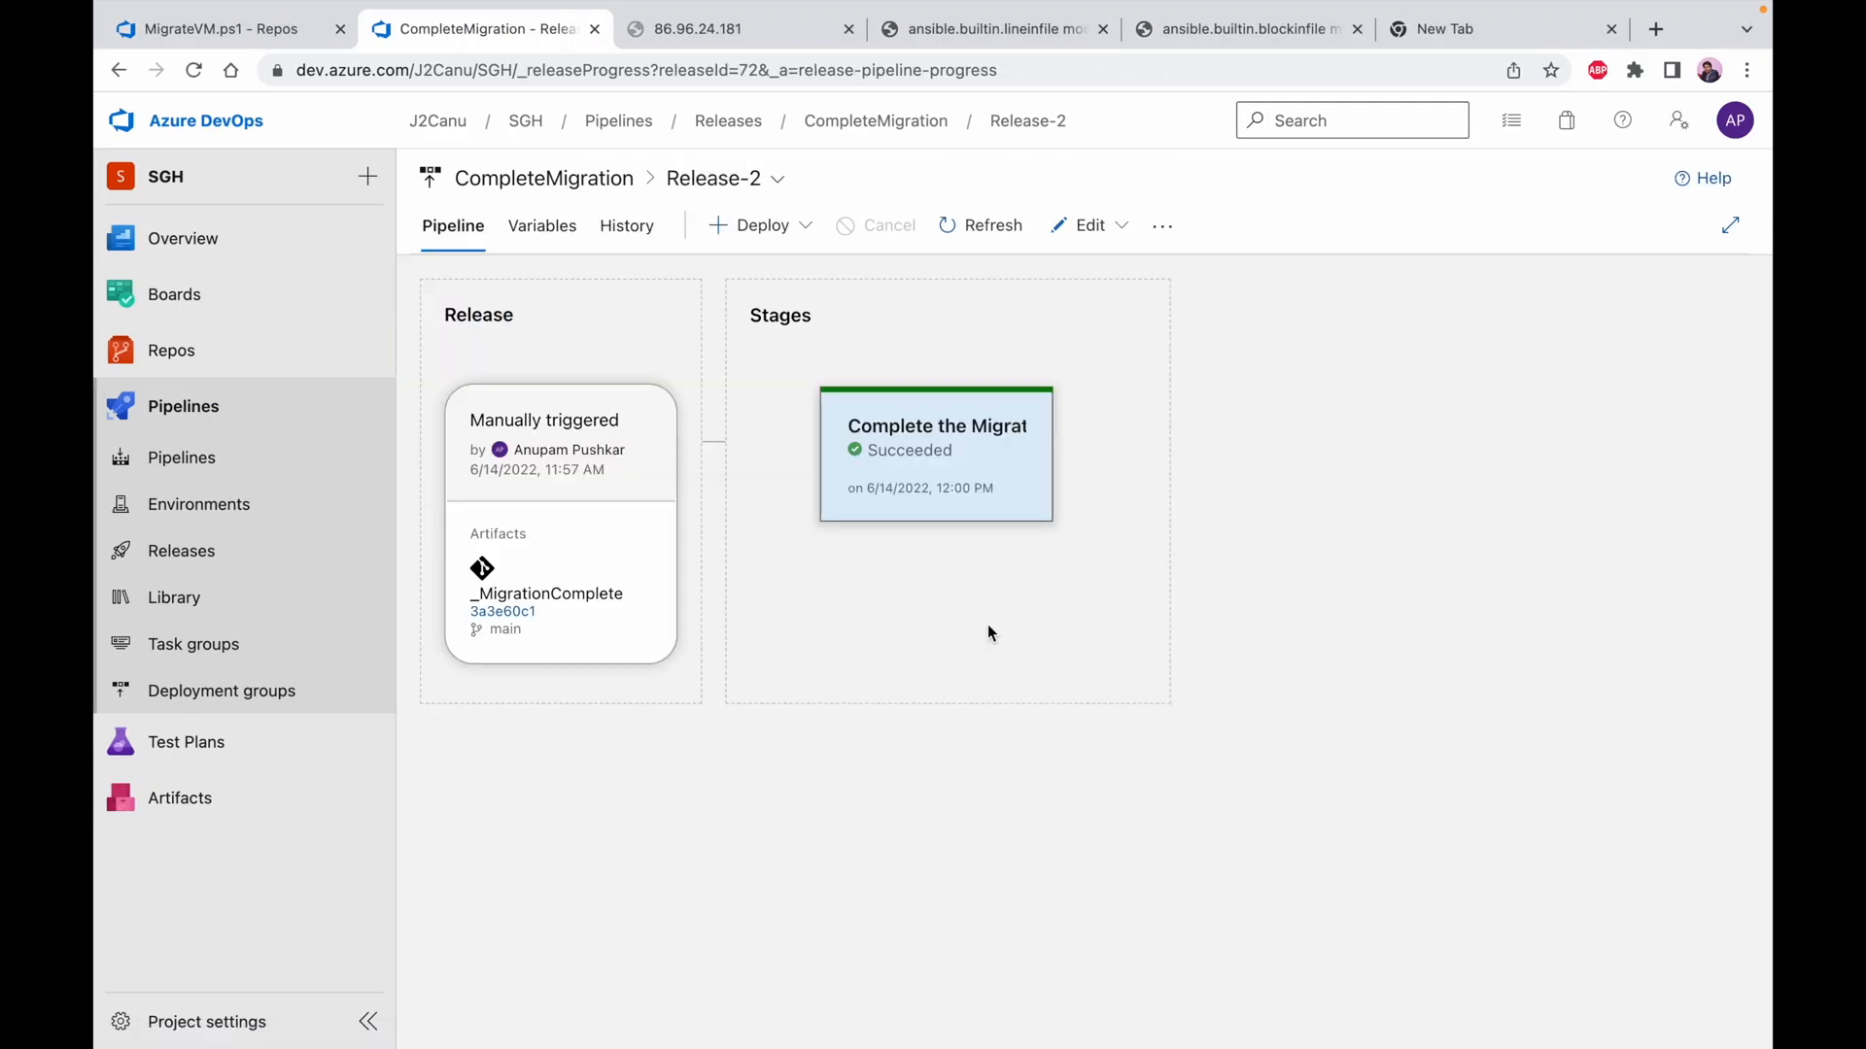
left_click(542, 180)
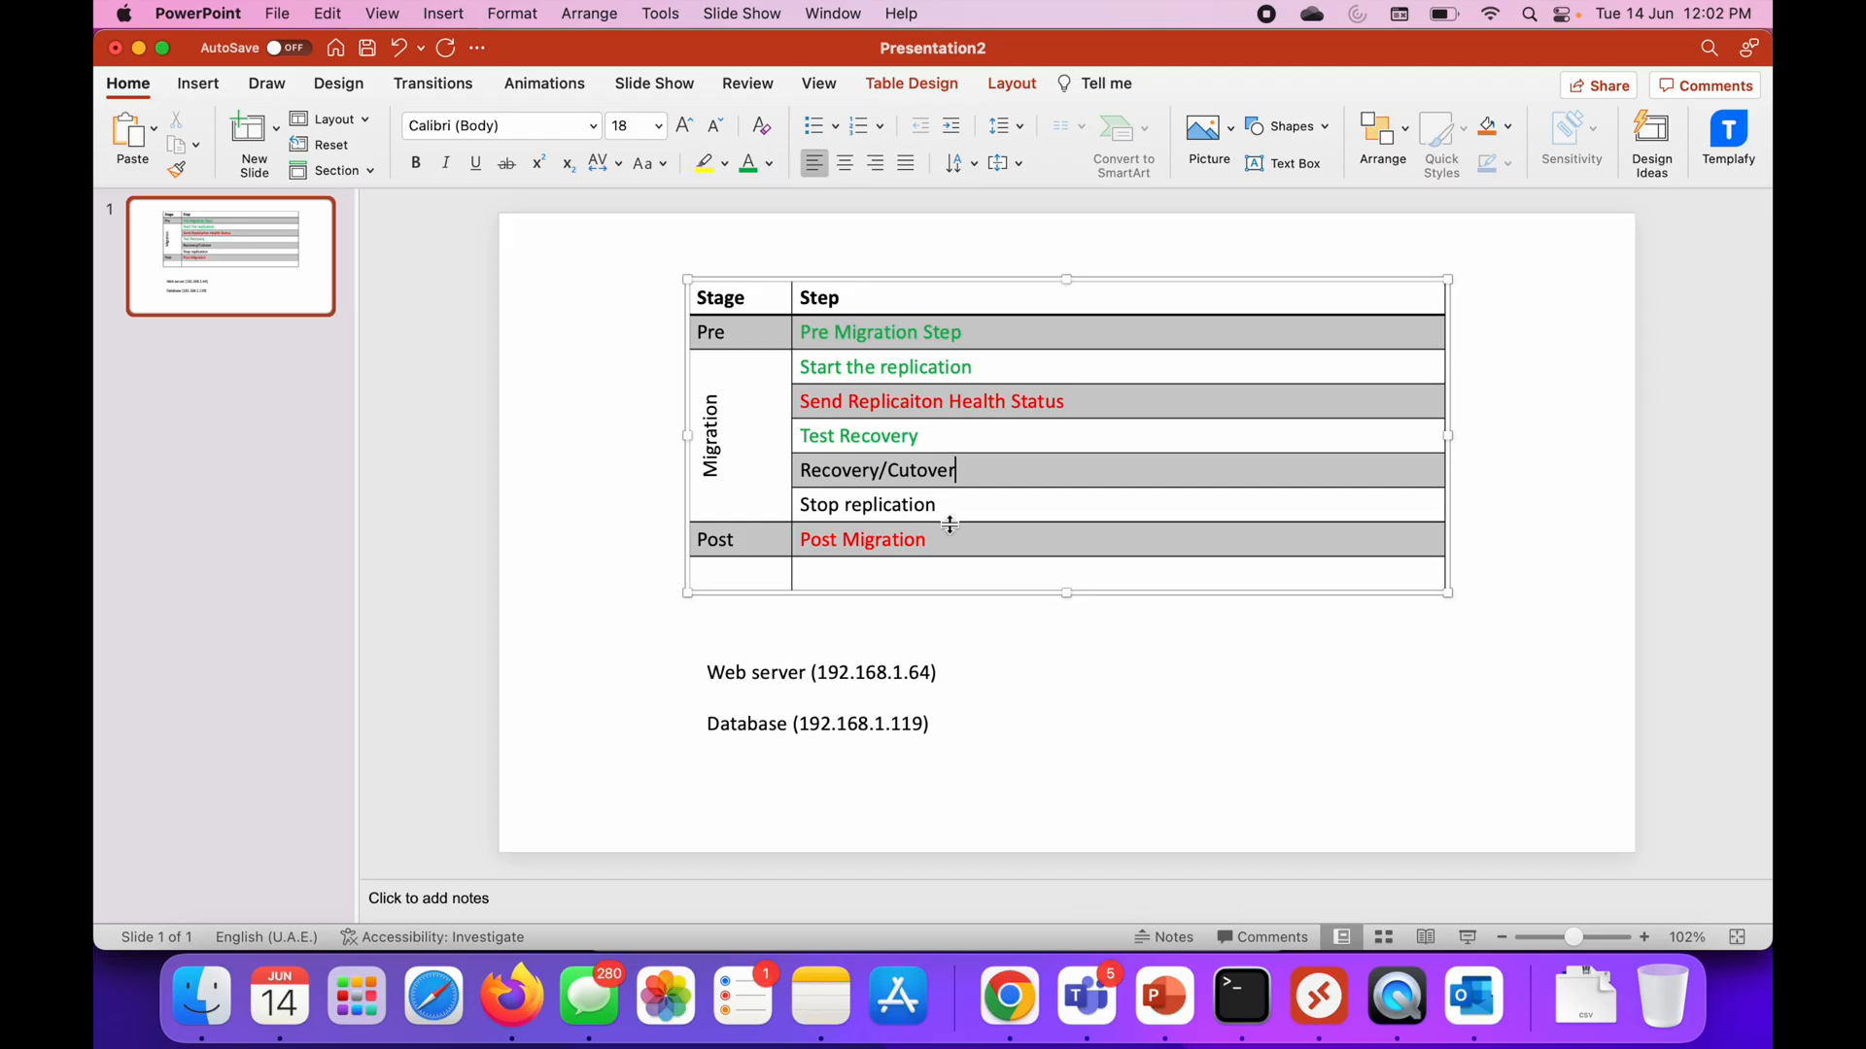
Color the Recovery/Cutover and Stop replication entries green in the PowerPoint migration steps table
left_click_drag(968, 470, 827, 471)
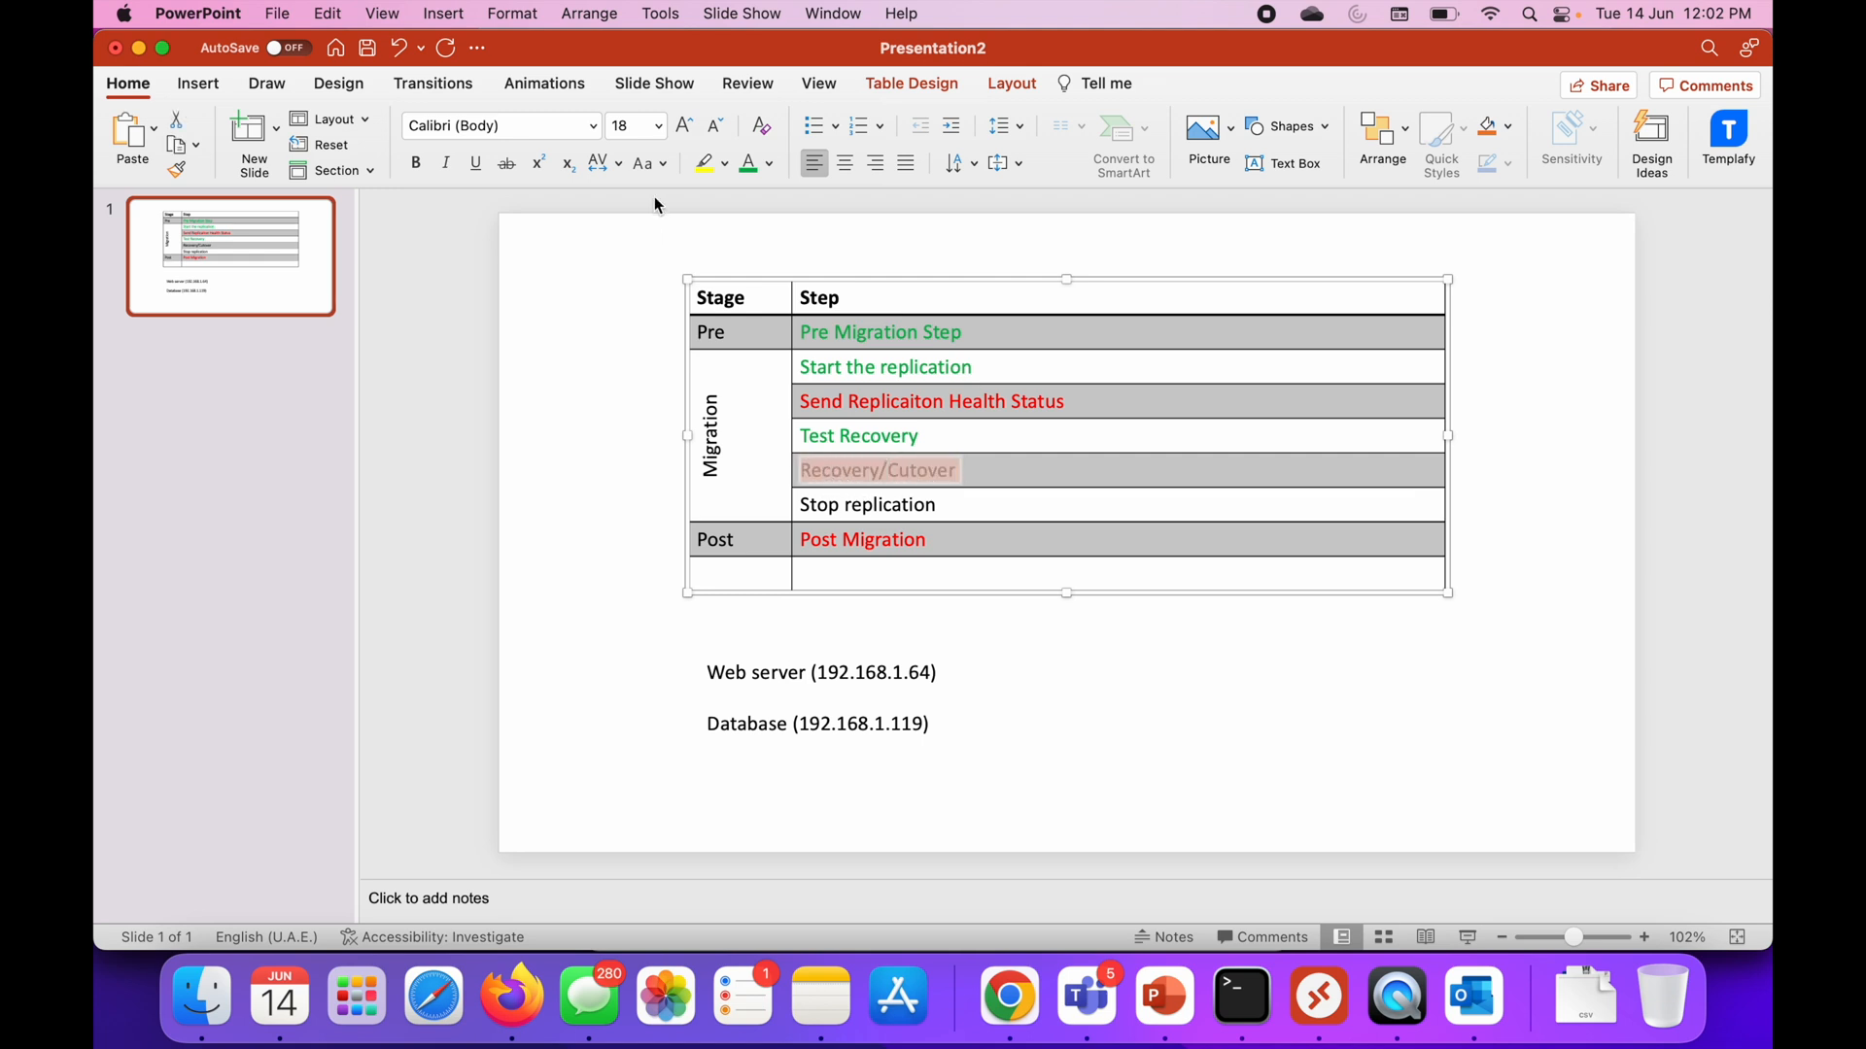
left_click(749, 163)
left_click_drag(939, 505, 816, 501)
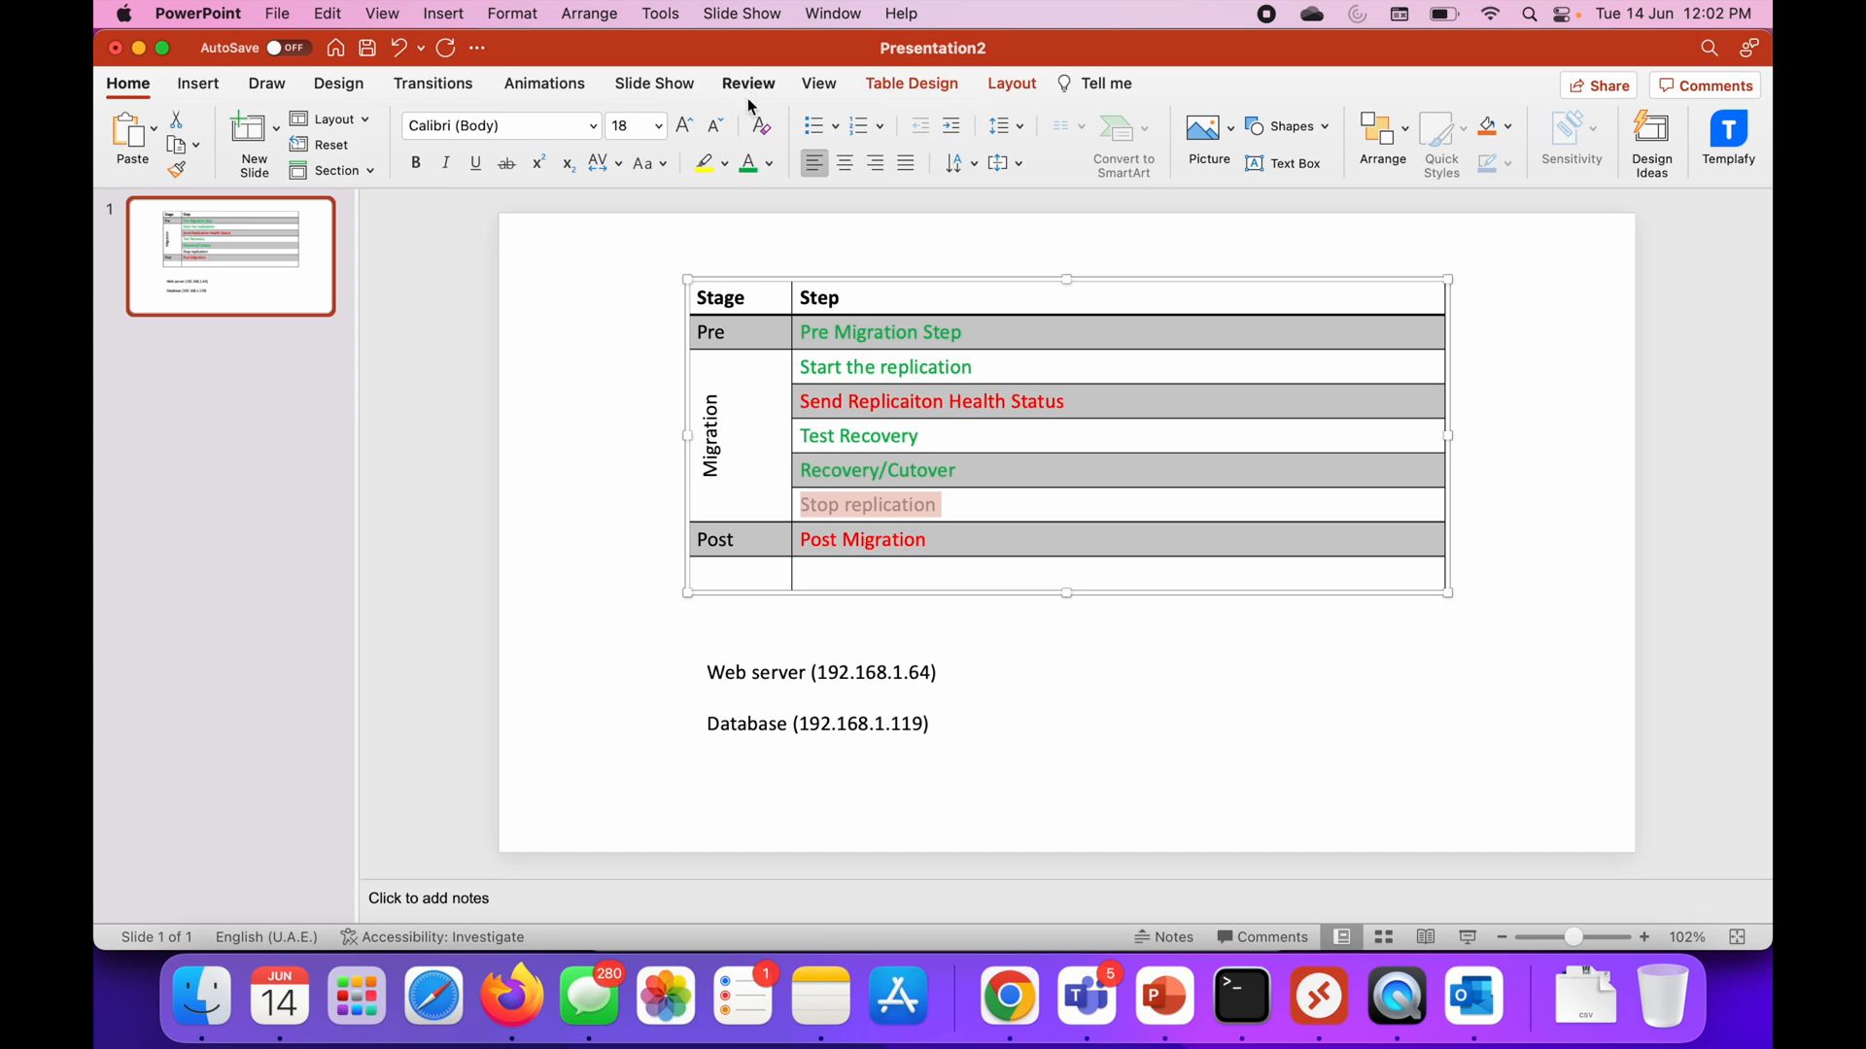
left_click(749, 163)
left_click(961, 573)
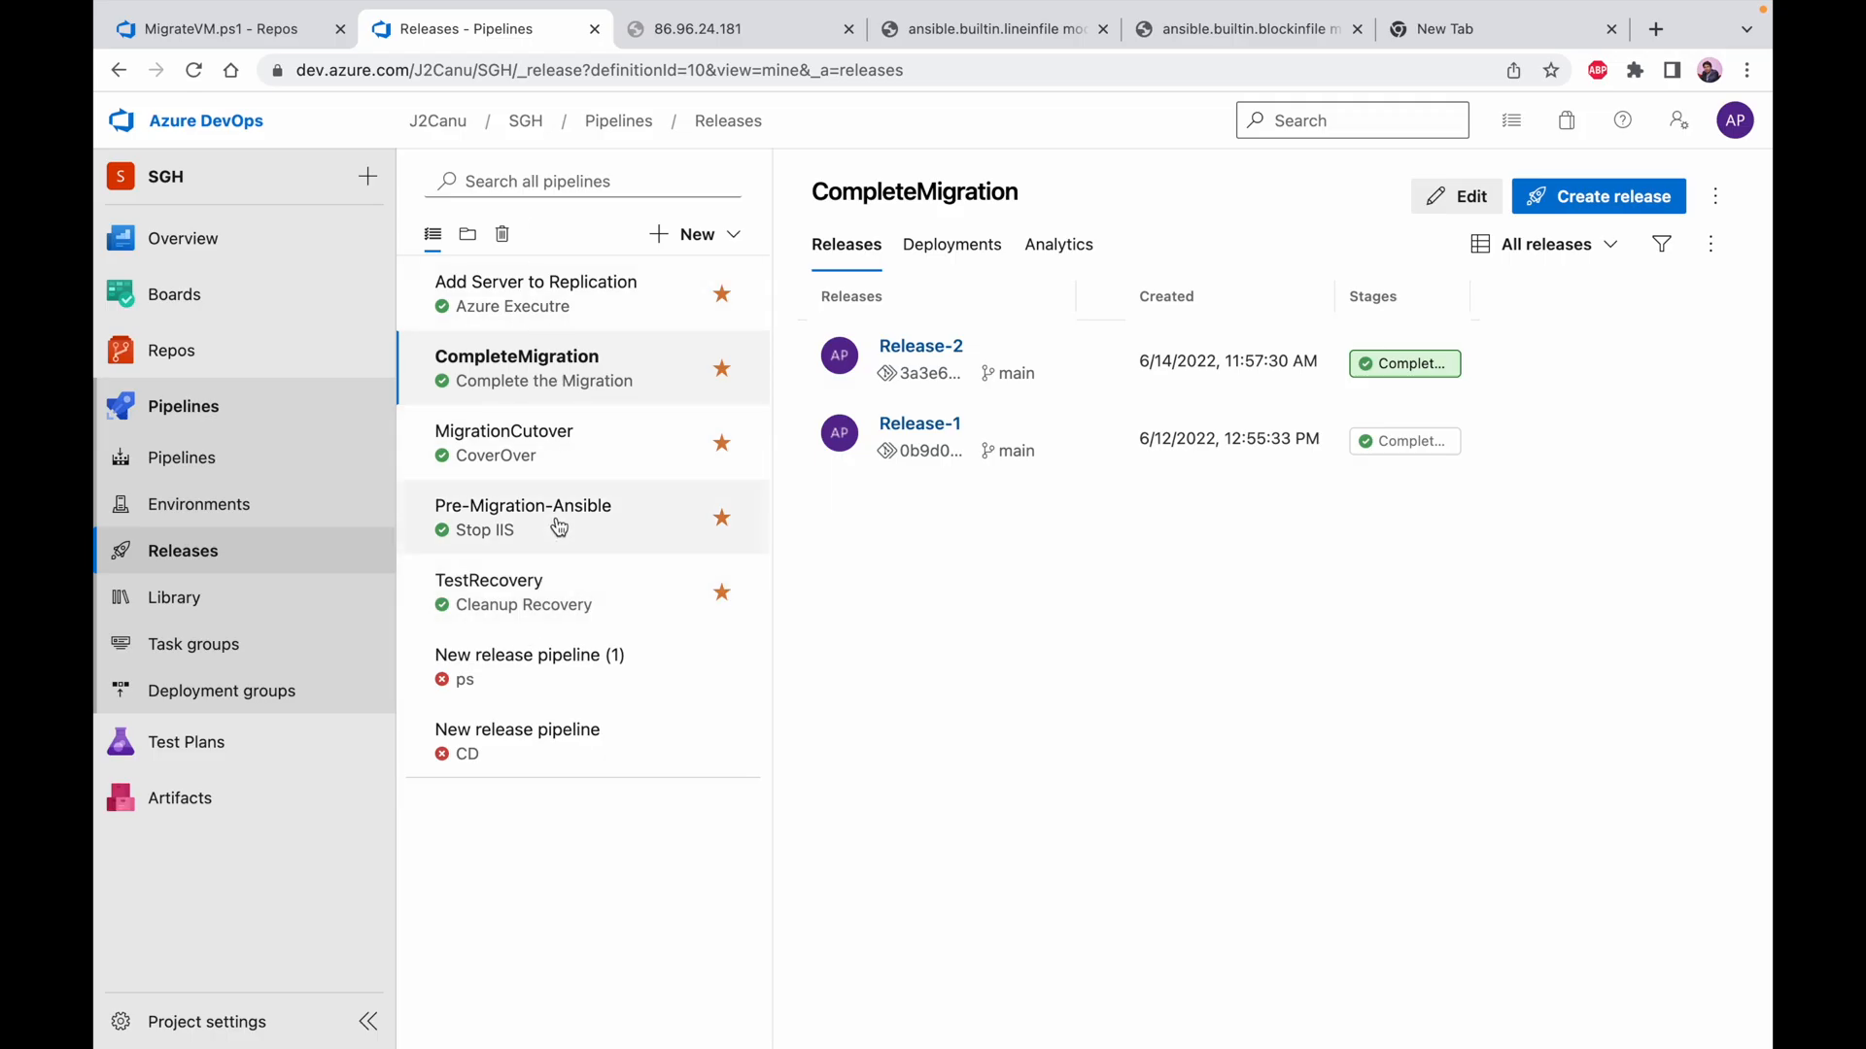